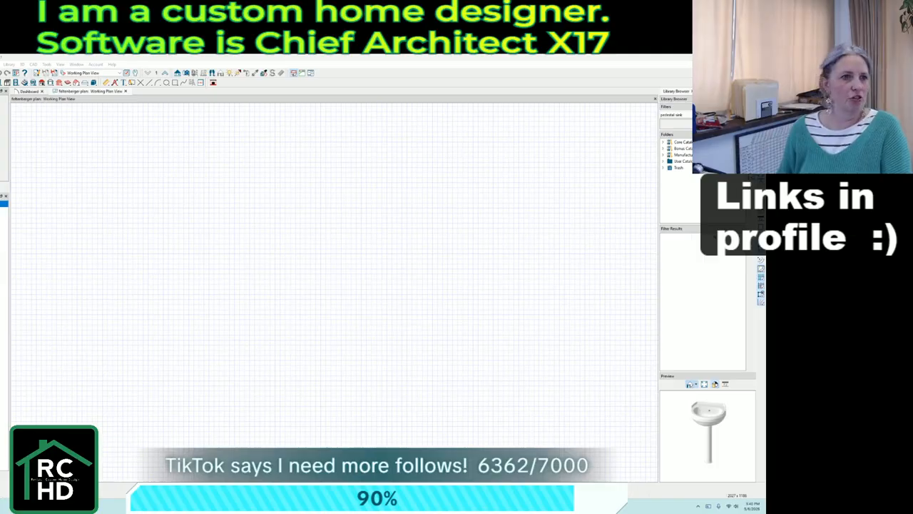
Draw a rectangular wall shell about 61' by 37' with a full-depth dividing wall about 21'-6" from its left side, and add automatic exterior dimensions.
mouse_move(136, 377)
mouse_down()
mouse_move(138, 190)
mouse_move(210, 197)
mouse_move(445, 142)
mouse_move(523, 188)
mouse_move(446, 189)
mouse_move(473, 336)
mouse_move(447, 377)
mouse_move(139, 376)
mouse_up()
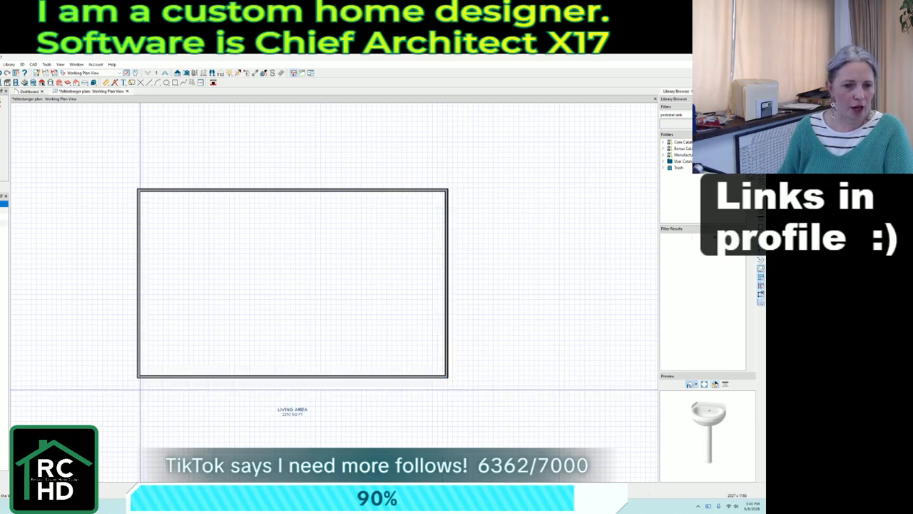
drag(248, 376, 248, 190)
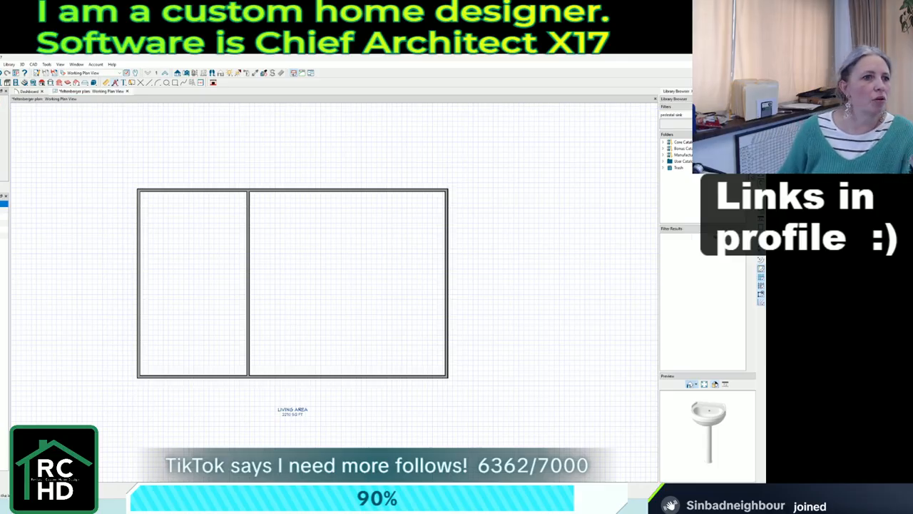
click(105, 83)
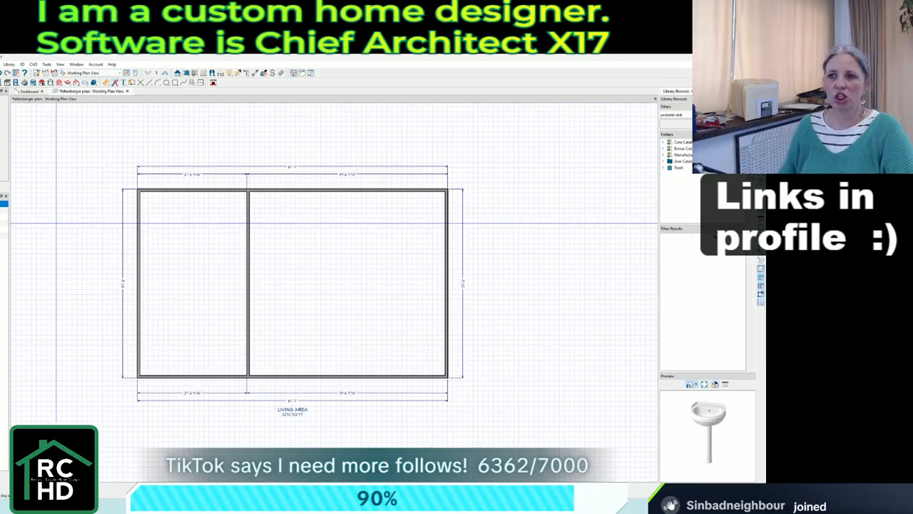
scroll(92, 222, up, 3)
scroll(182, 135, down, 2)
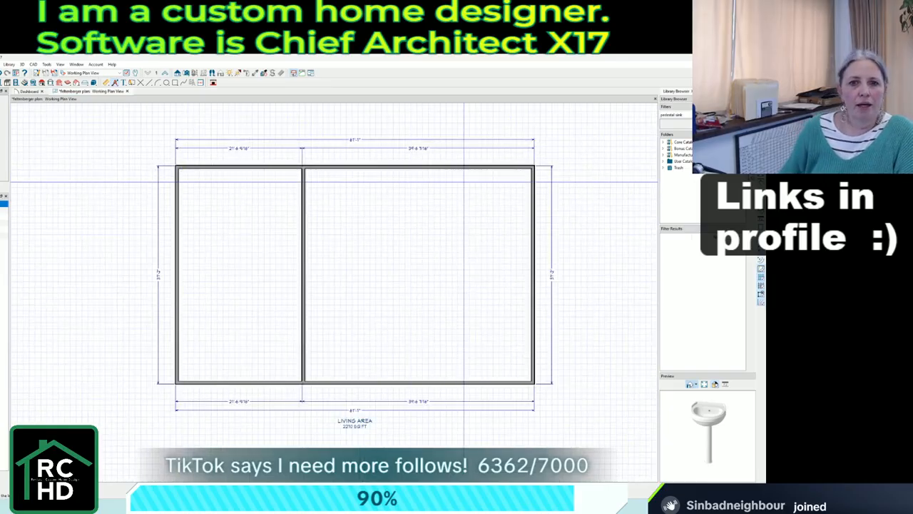
Resize the building shell to 60' wide and 40' deep using its overall dimensions.
click(534, 208)
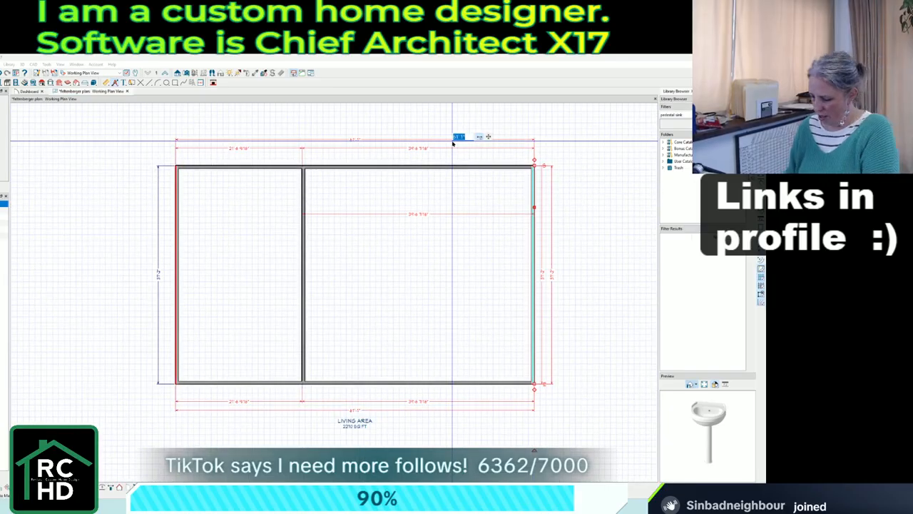
click(452, 142)
text(60')
key(Return)
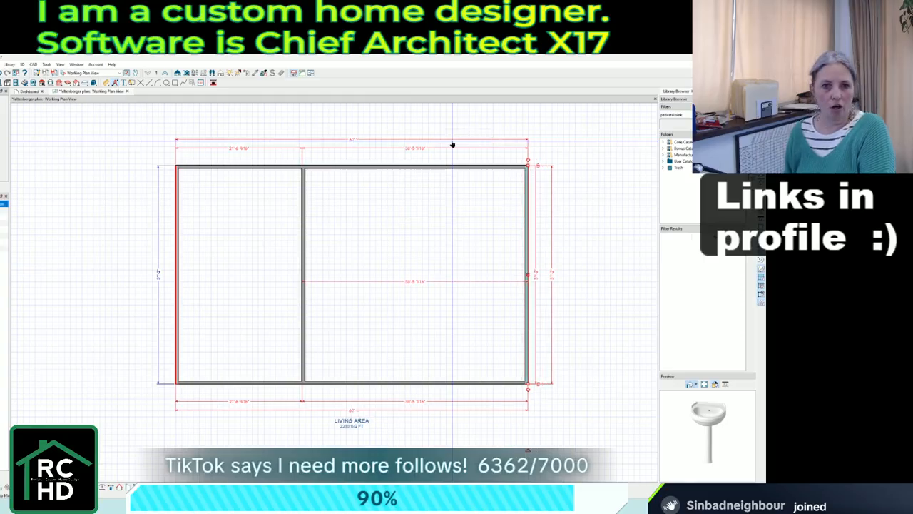
click(502, 383)
click(551, 275)
text(40')
key(Return)
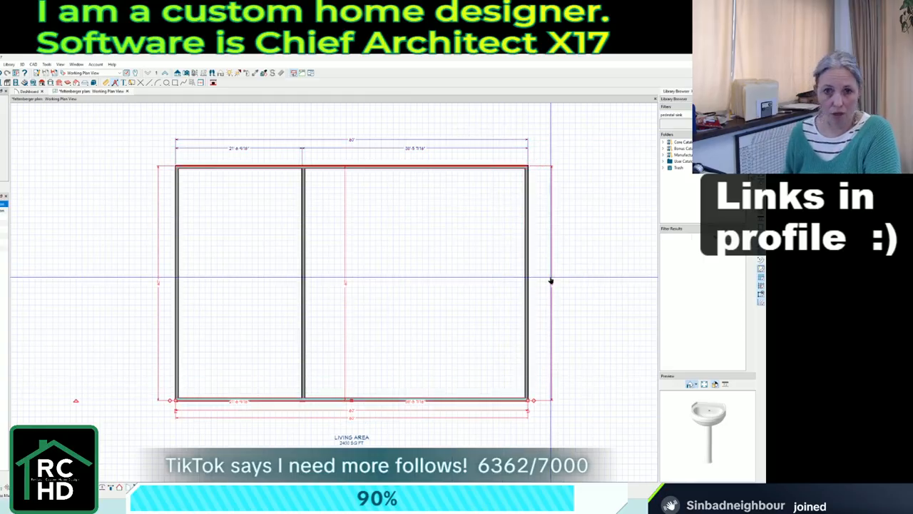
Position the dividing wall 25' from the building's left exterior wall.
click(303, 247)
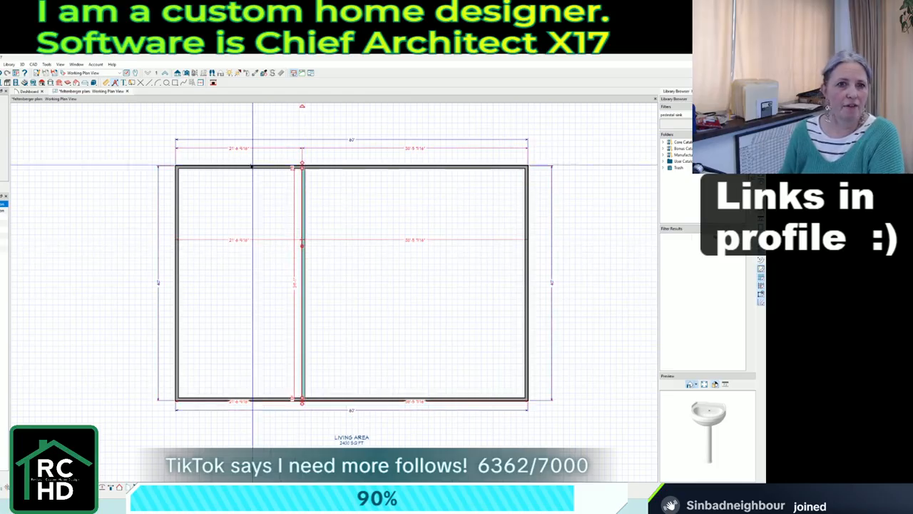
click(241, 148)
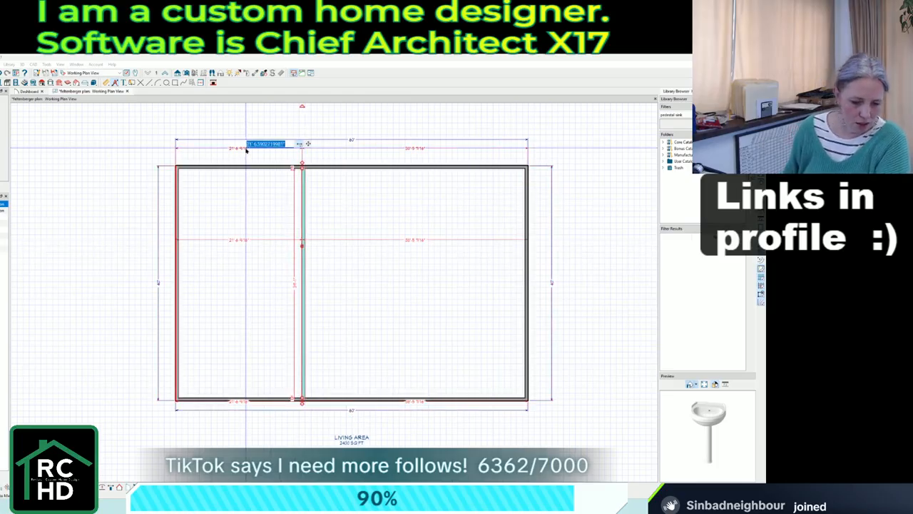
text(25')
key(Return)
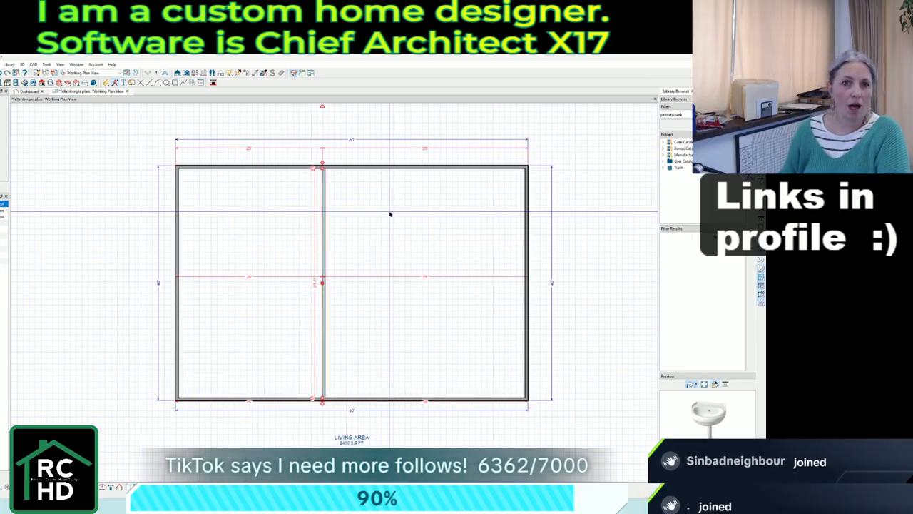
click(390, 214)
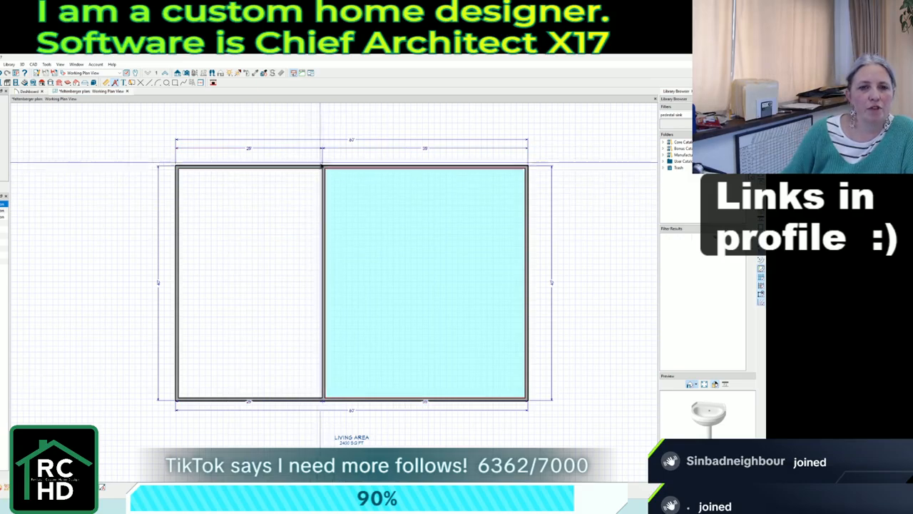
Change the dividing wall's type to Interior-6 in its wall specification.
scroll(321, 164, up, 3)
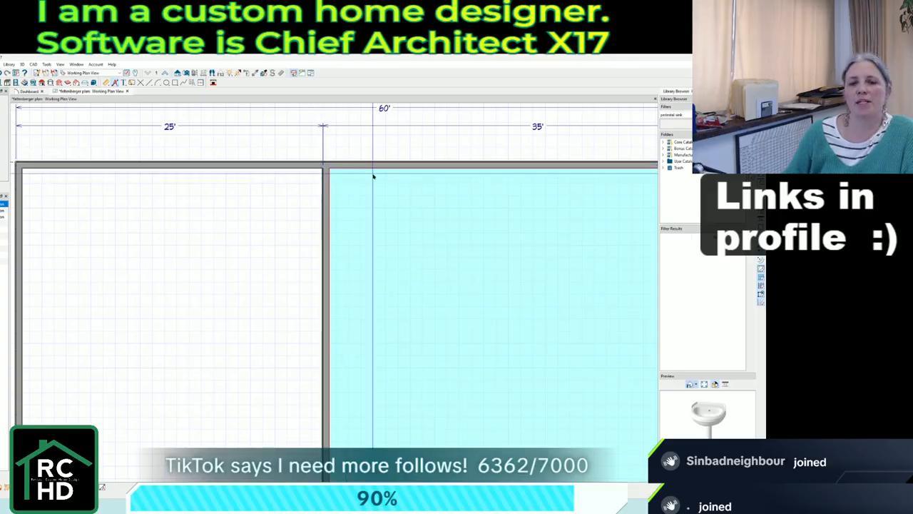
scroll(372, 176, down, 3)
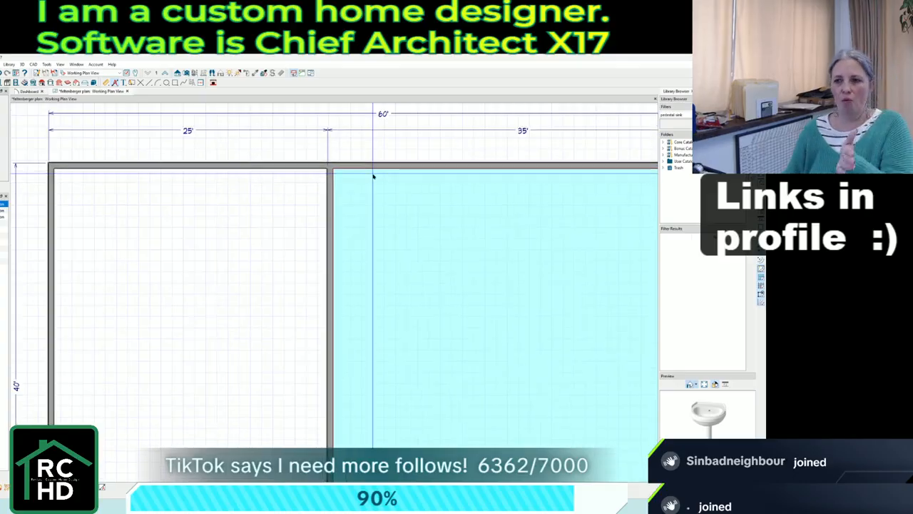
double_click(334, 194)
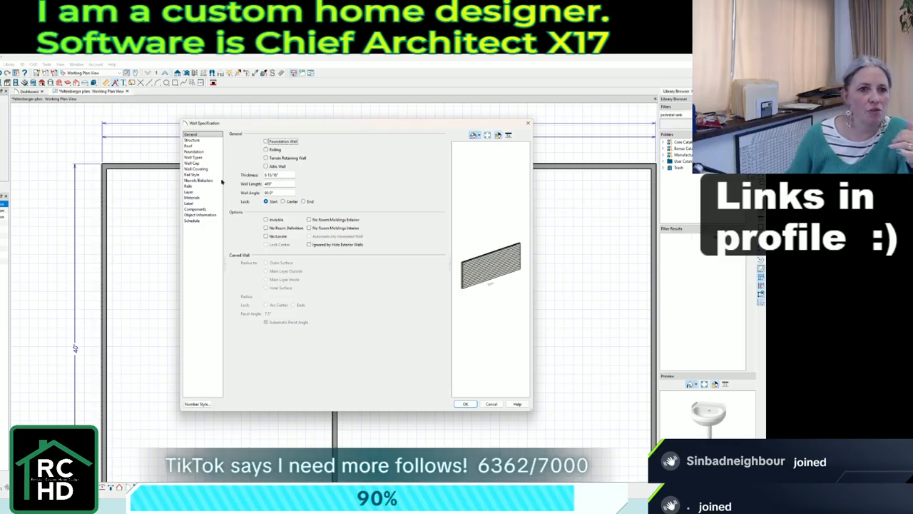
click(198, 164)
click(194, 158)
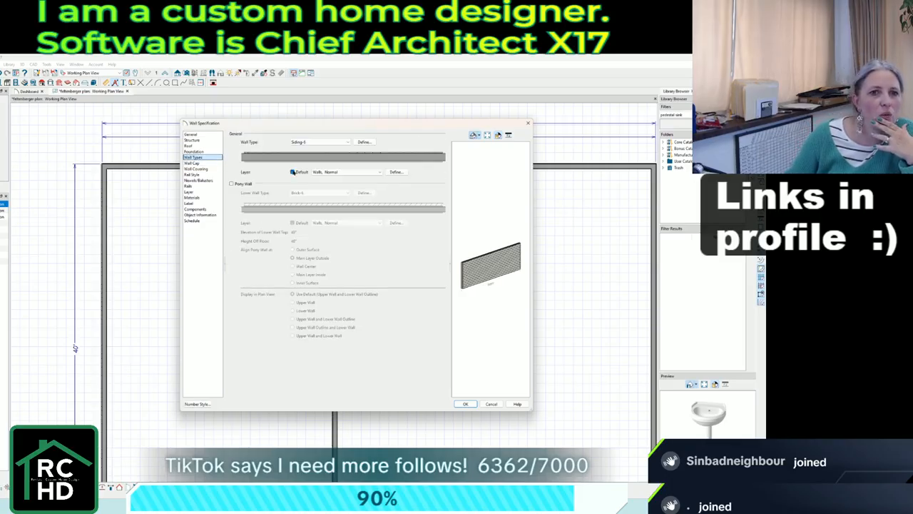
click(320, 145)
click(318, 289)
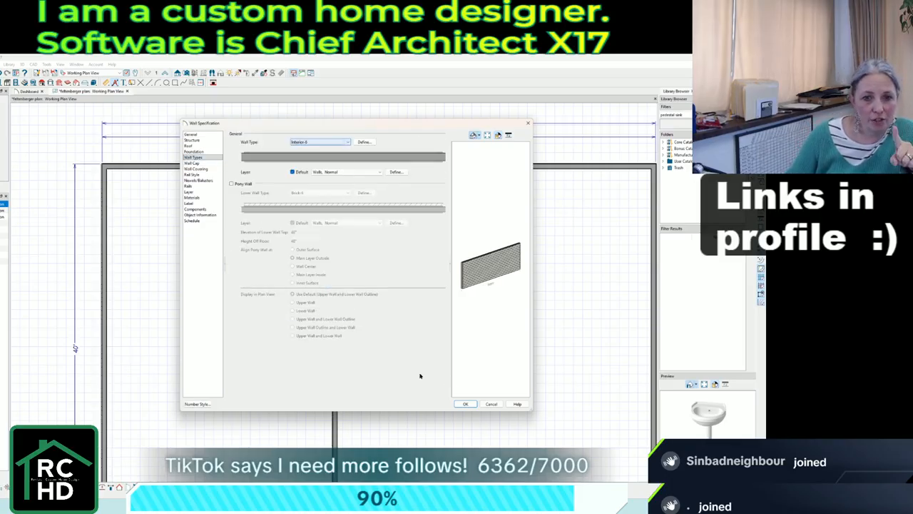
click(464, 404)
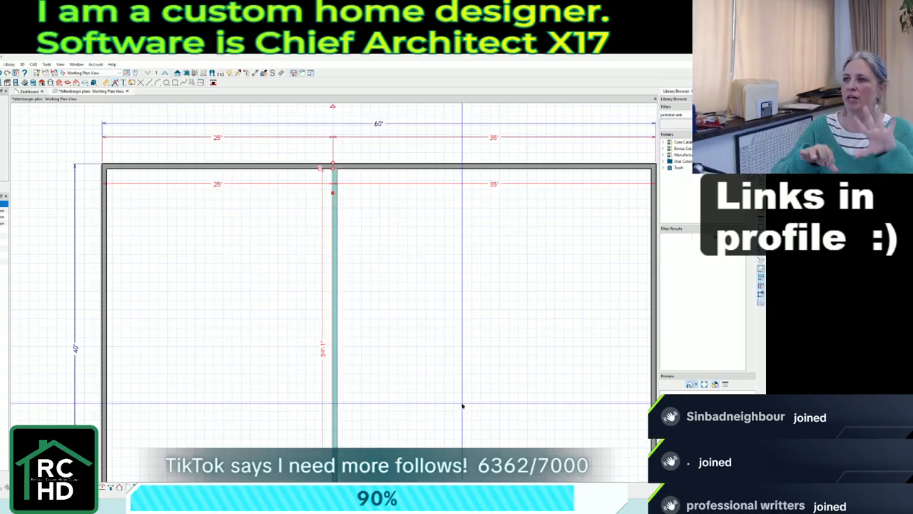
click(383, 284)
Move both dimension lines below the building farther down, clear of the lower exterior wall.
scroll(268, 261, down, 2)
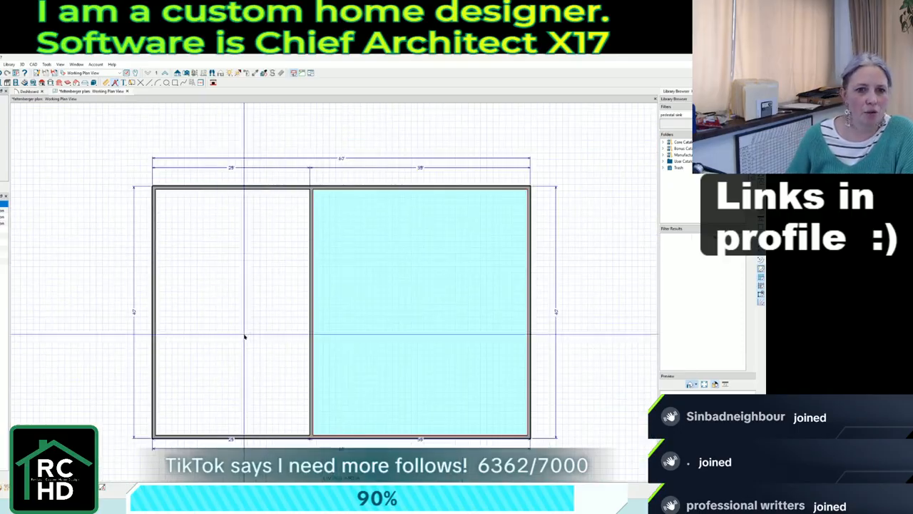
scroll(367, 304, up, 2)
click(414, 383)
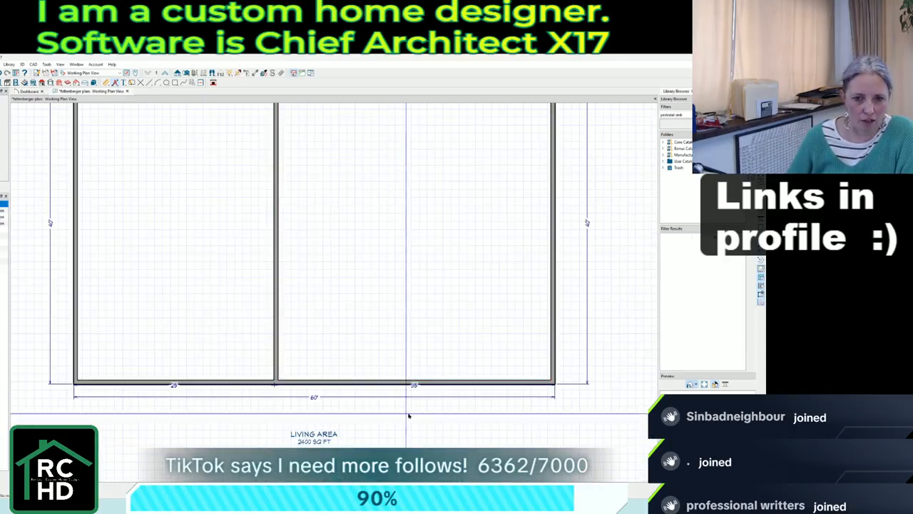
click(414, 385)
shift+click(417, 397)
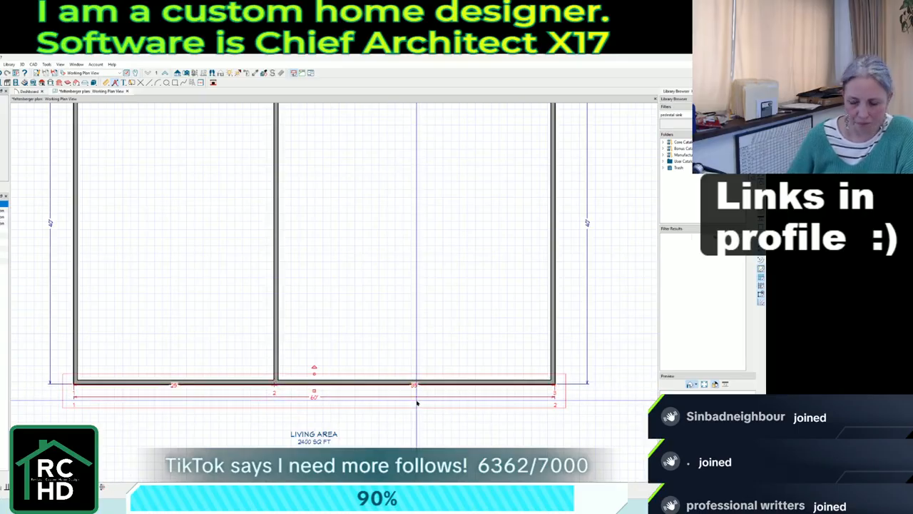
key(Down)
key(Down)
key(Down)
key(Down)
key(Down)
key(Down)
key(Down)
key(Down)
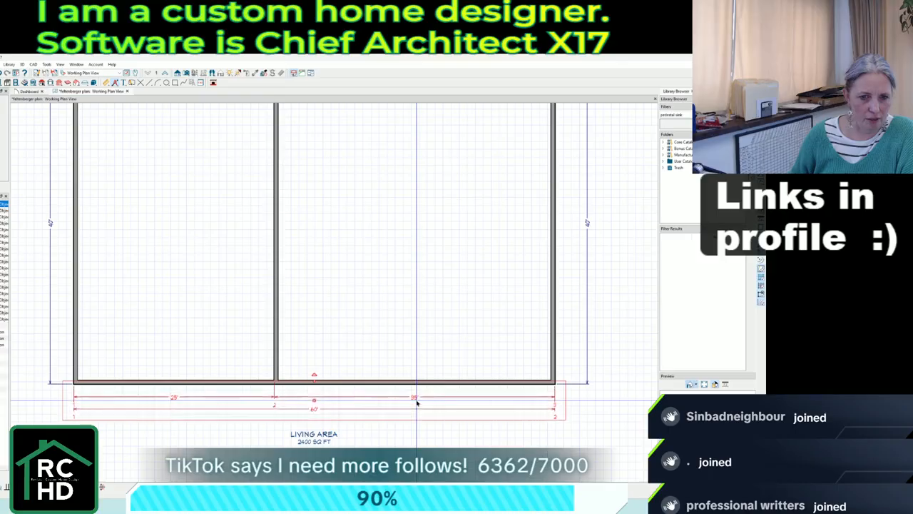
click(411, 436)
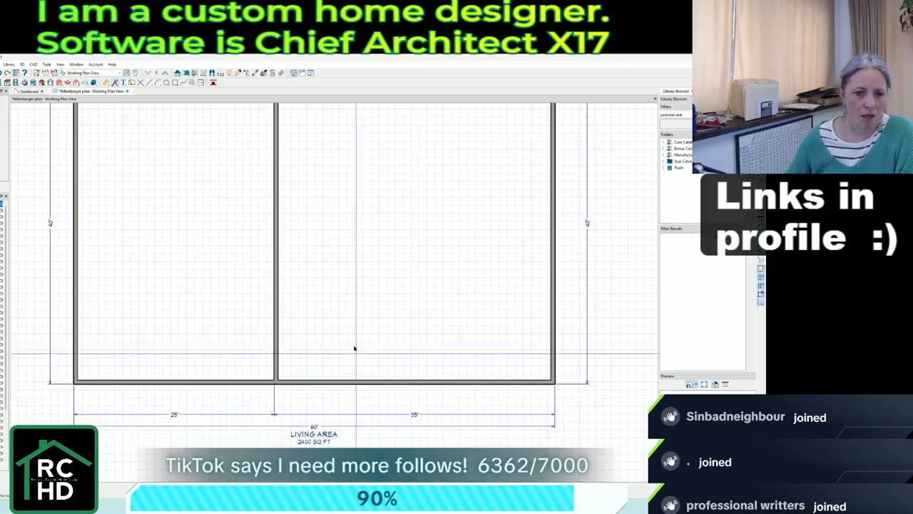
Move the Living Area label down, clear of the 60' dimension line beneath the building.
scroll(355, 346, down, 2)
scroll(348, 421, up, 2)
click(331, 397)
click(316, 419)
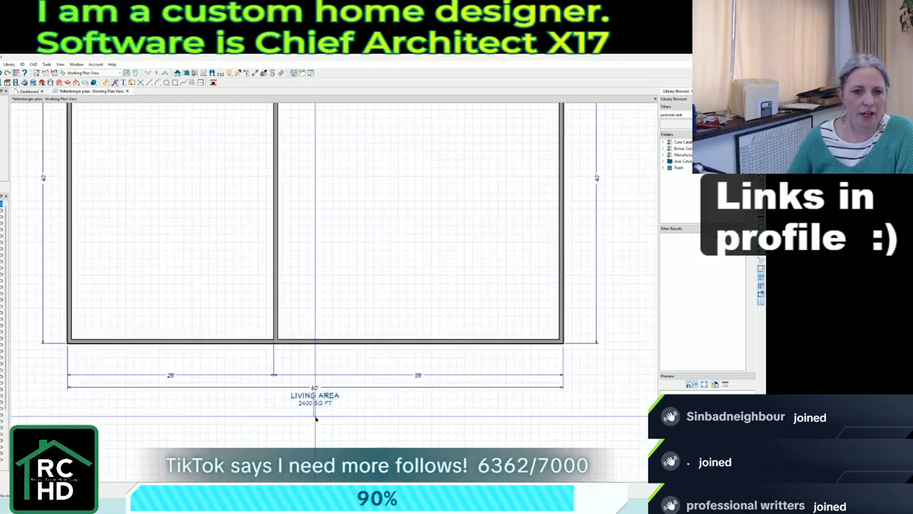
click(317, 398)
drag(318, 397, 318, 415)
scroll(318, 410, down, 3)
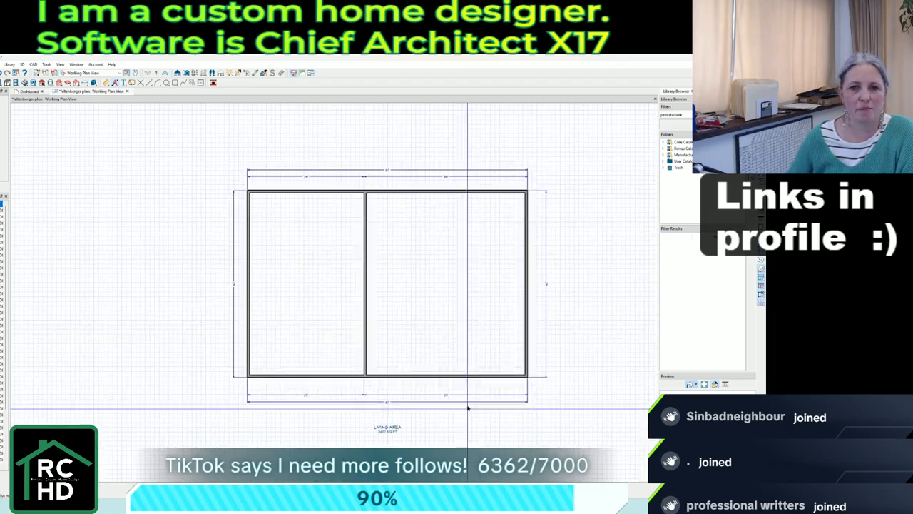
Set the room type of the larger, right-hand room to Garage.
double_click(466, 321)
click(239, 146)
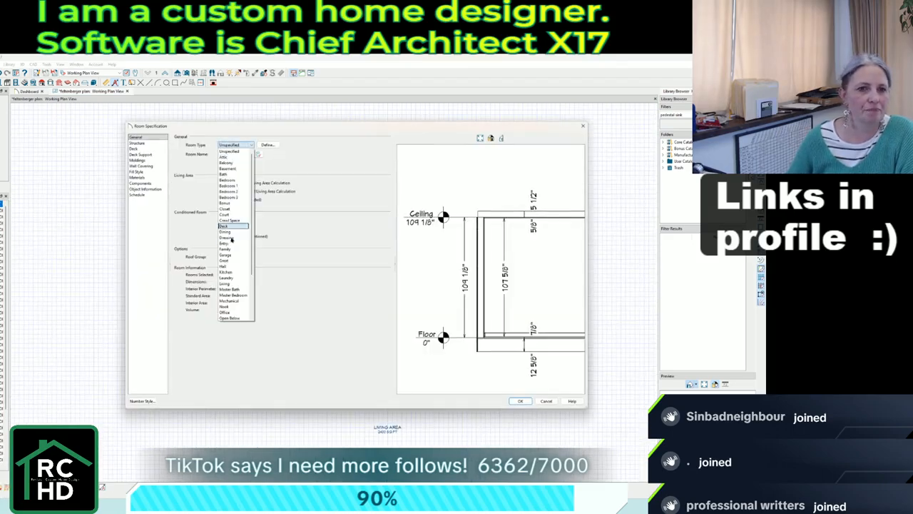
click(232, 254)
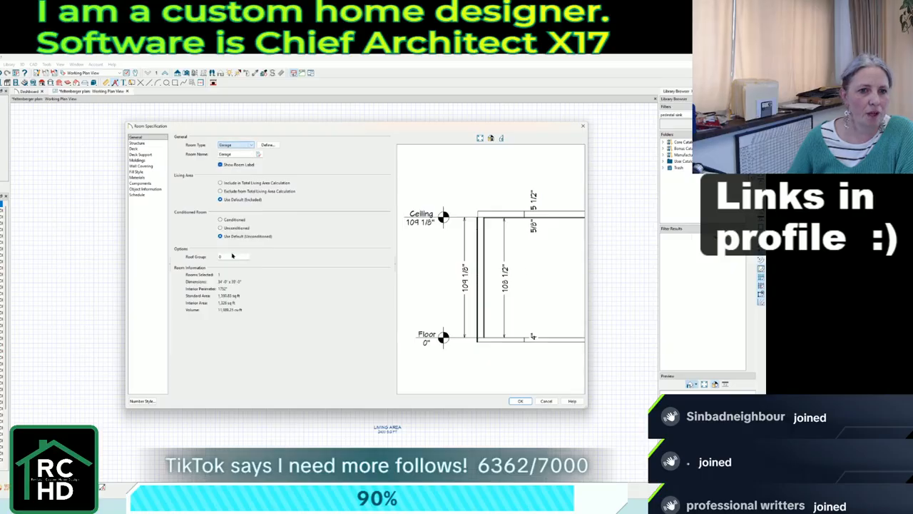
click(522, 401)
scroll(405, 407, up, 2)
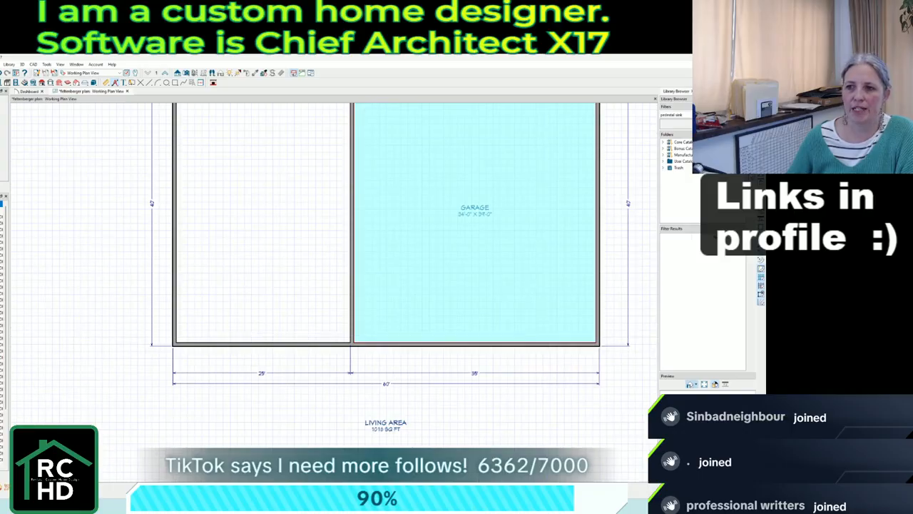
scroll(524, 431, down, 2)
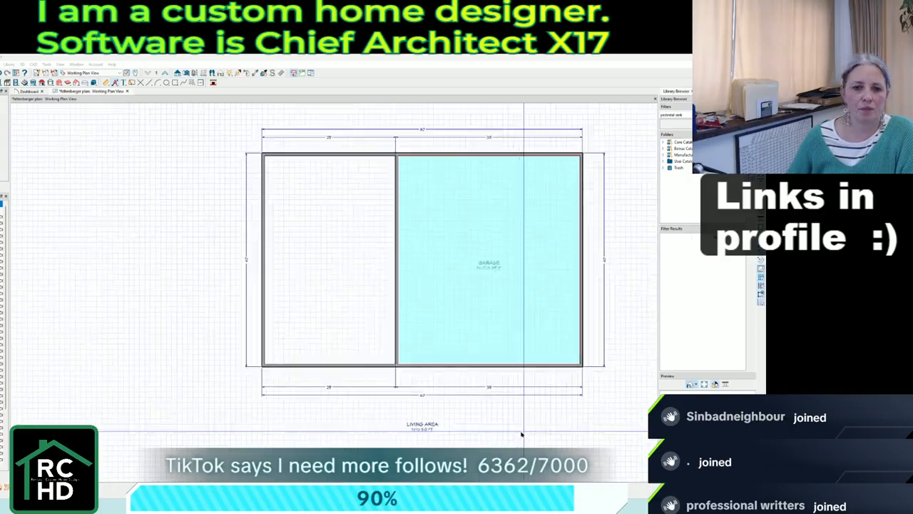
click(339, 295)
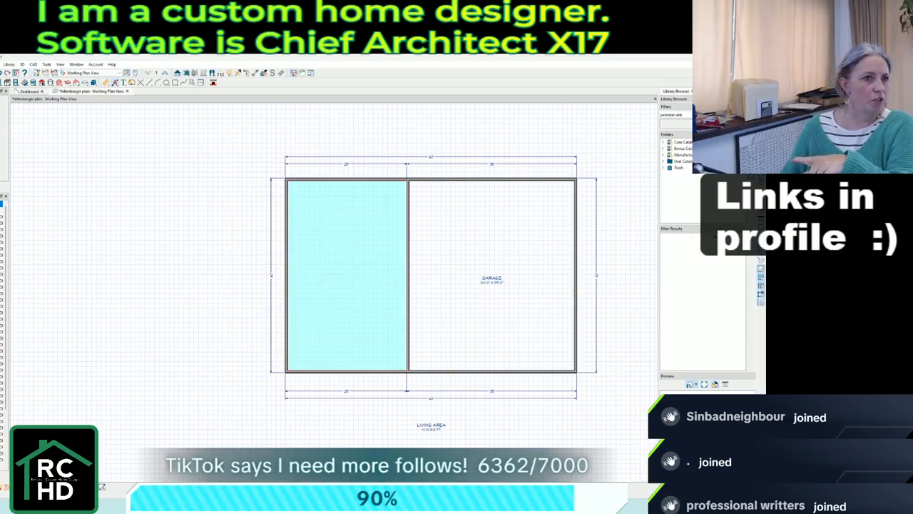
key(Escape)
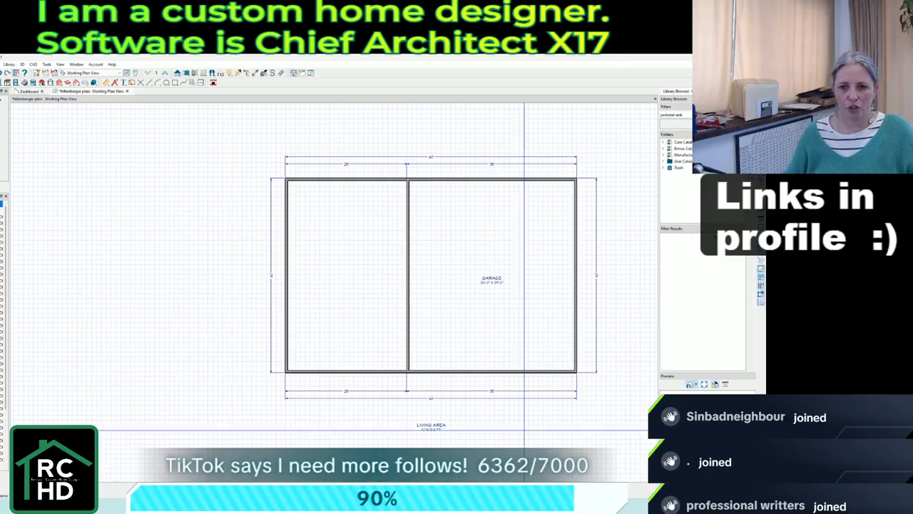
Place two 9' garage doors side by side in the garage's lower exterior wall.
scroll(526, 412, up, 3)
click(394, 325)
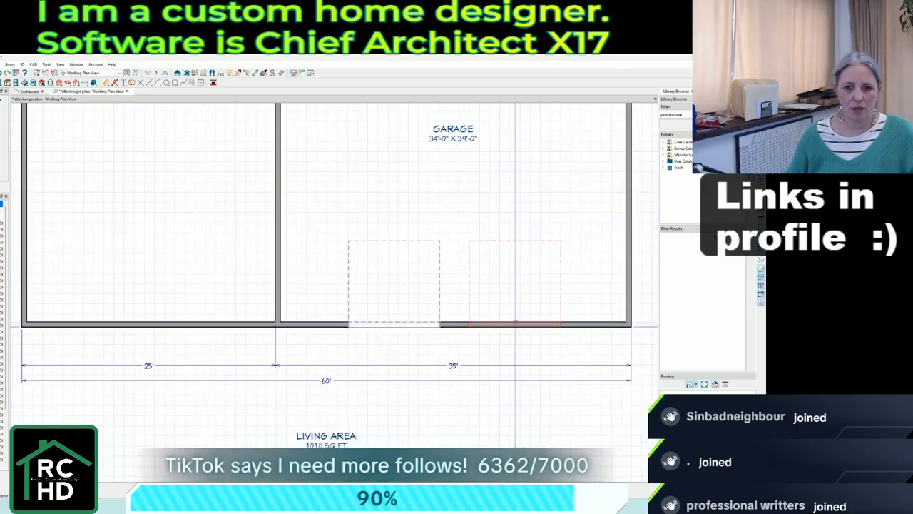
click(530, 327)
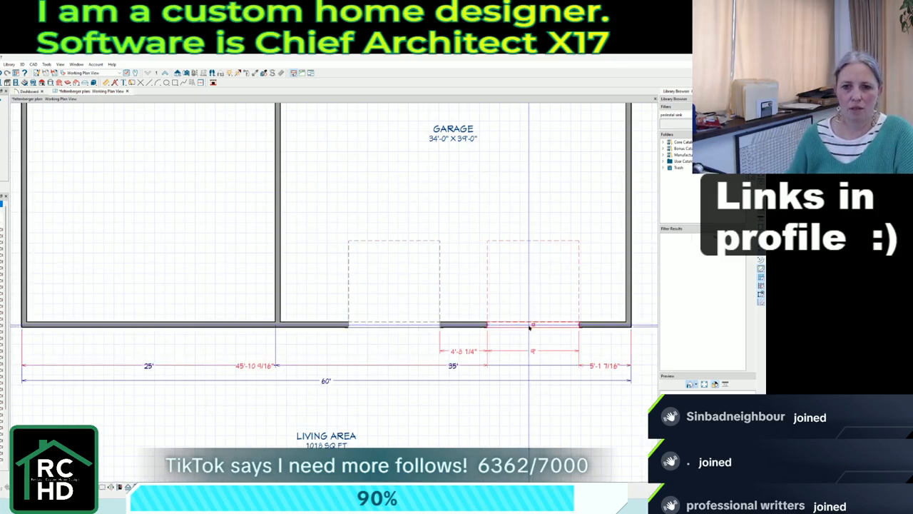
Place the right garage door 5' from the garage's right corner and set the gap between the two garage doors to 5'.
click(605, 367)
text(5')
key(Return)
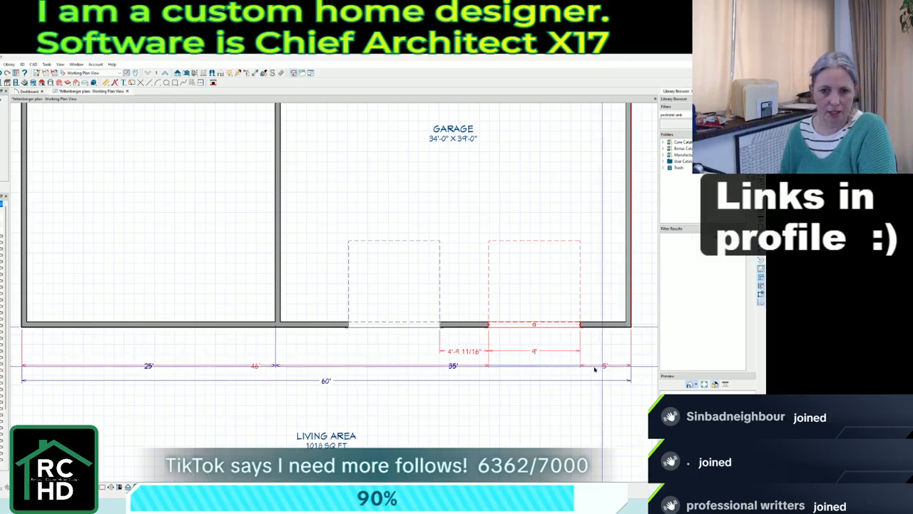
click(400, 326)
click(460, 298)
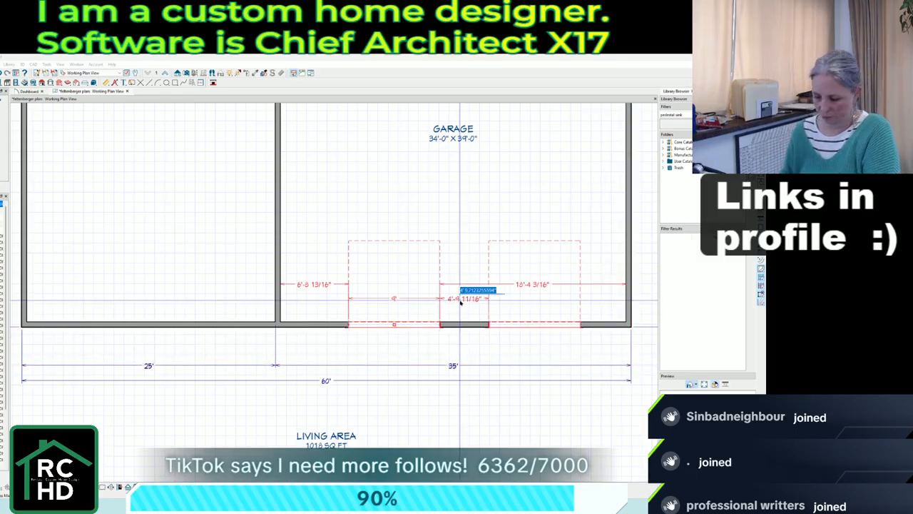
text(5')
key(Return)
scroll(570, 380, down, 5)
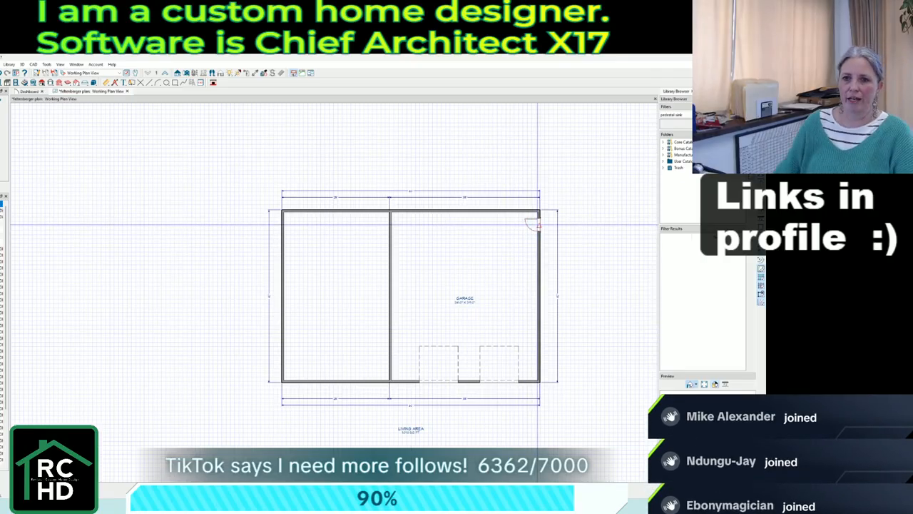
Change the door style of the exterior hinged door in the garage's right wall to Slab.
double_click(531, 239)
click(298, 146)
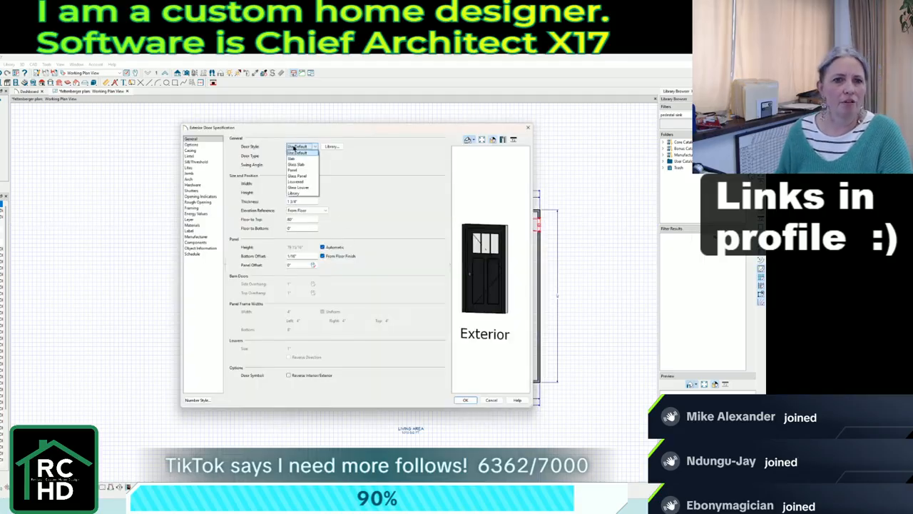
click(299, 165)
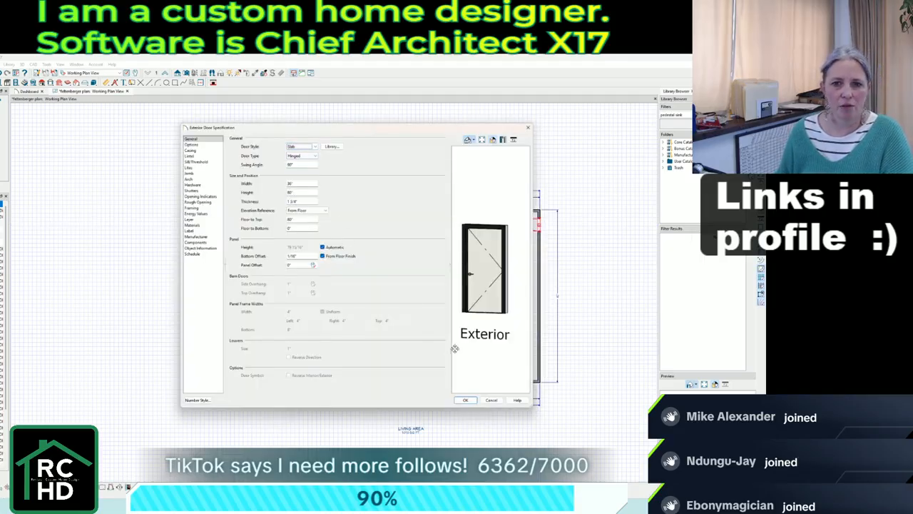
click(465, 400)
Position the garage's side door 2' from the building's upper-right corner.
scroll(520, 234, up, 5)
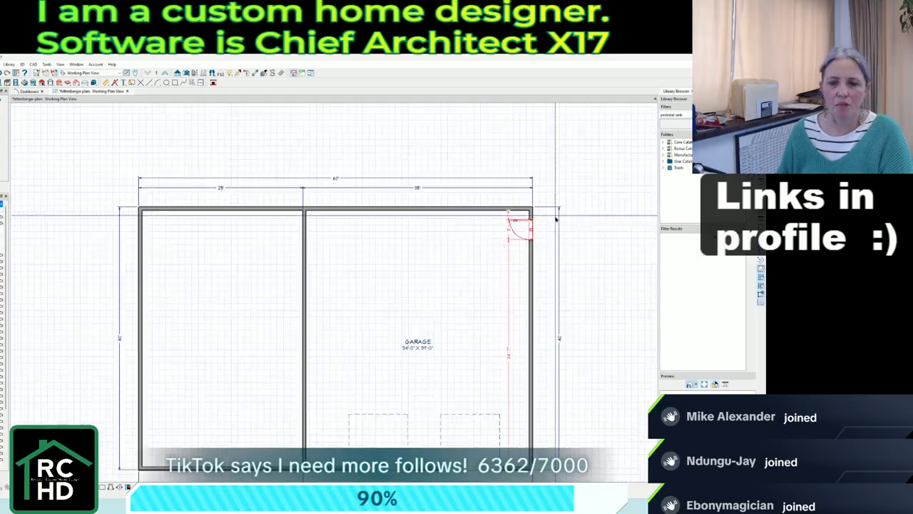
click(547, 213)
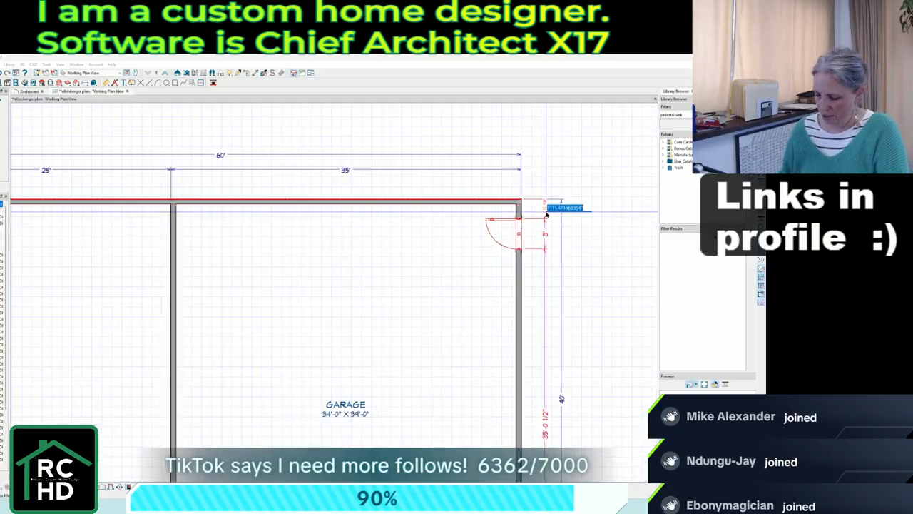
key(Return)
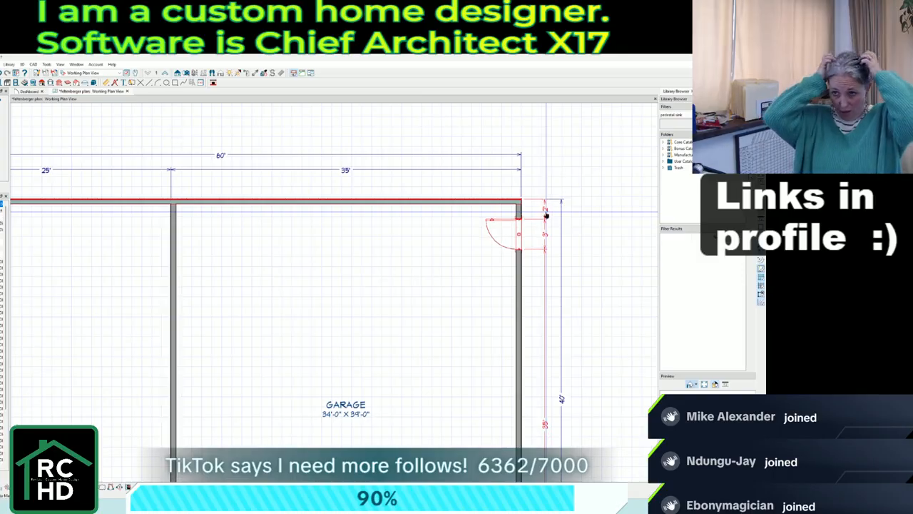
key(Escape)
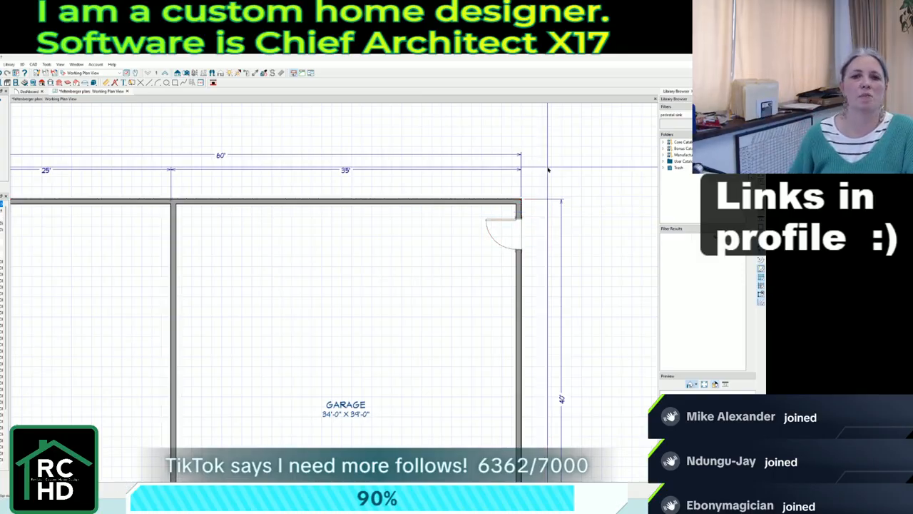
Build a foundation for the building with the Monolithic Slab type.
scroll(578, 241, down, 3)
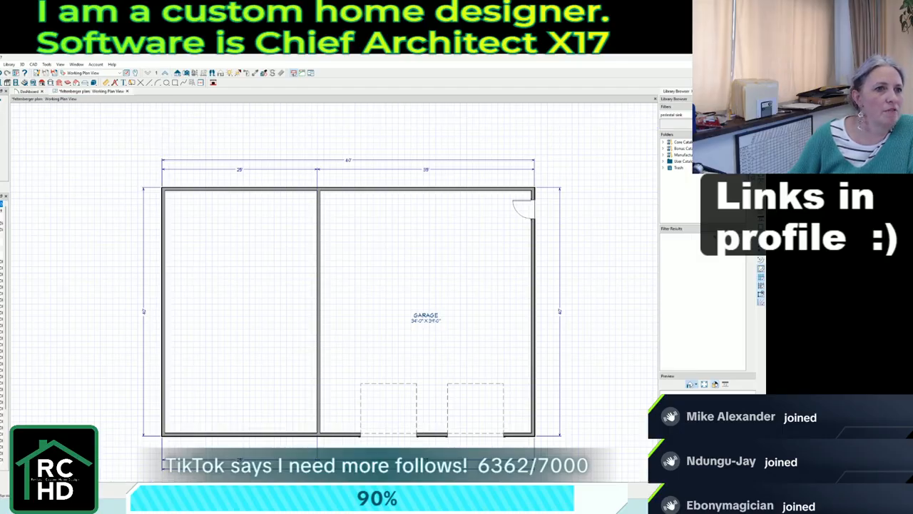
click(1, 65)
mouse_move(20, 107)
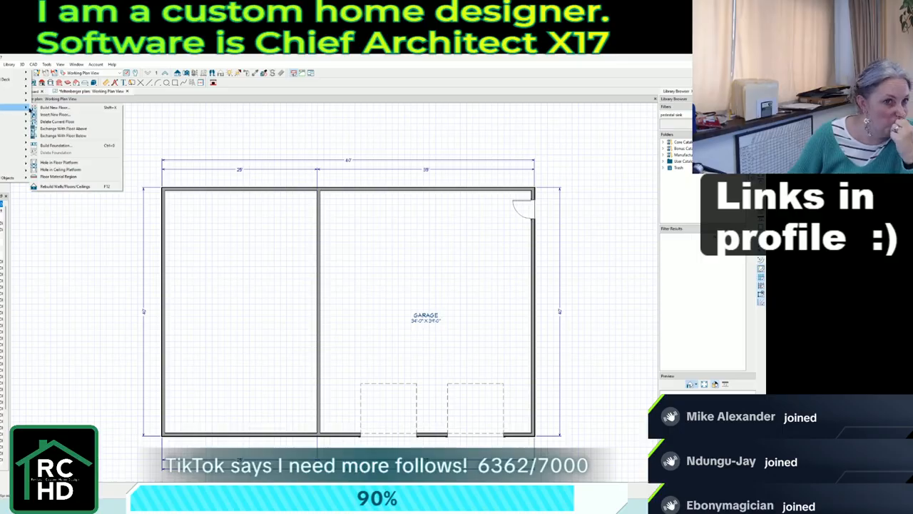
click(72, 145)
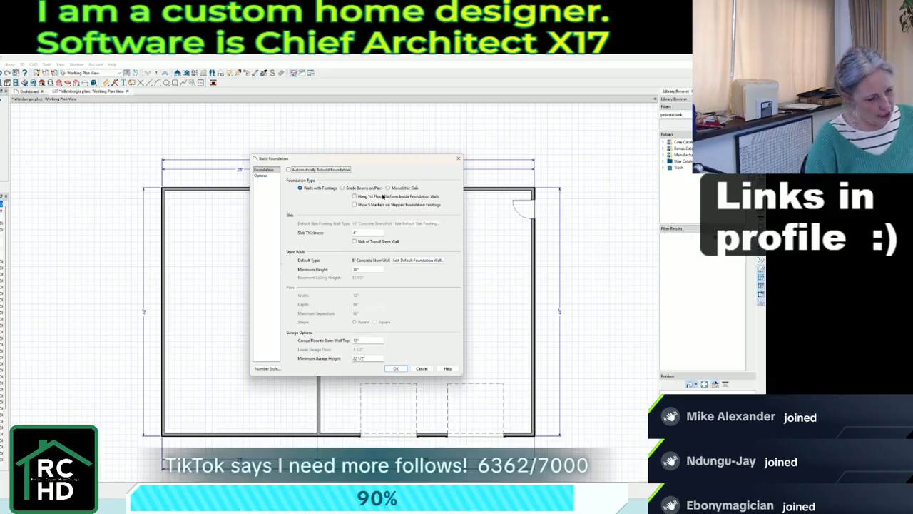
click(388, 188)
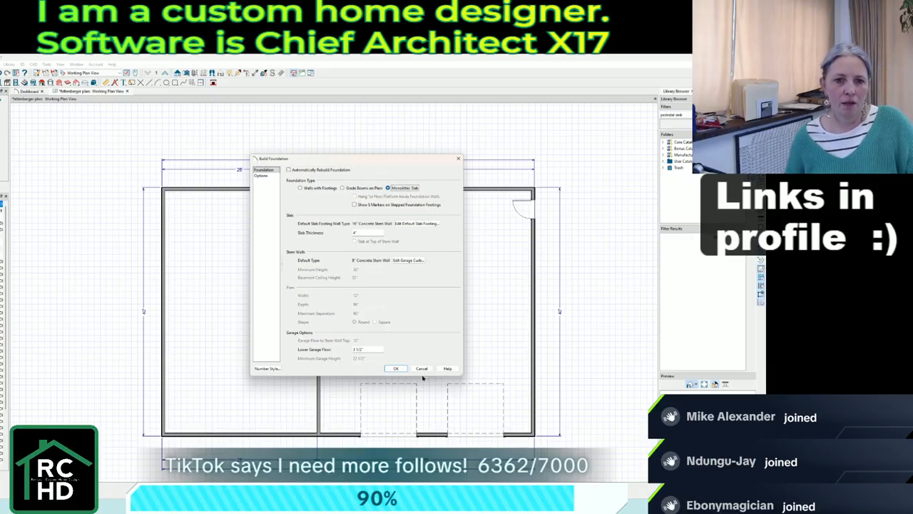
click(393, 368)
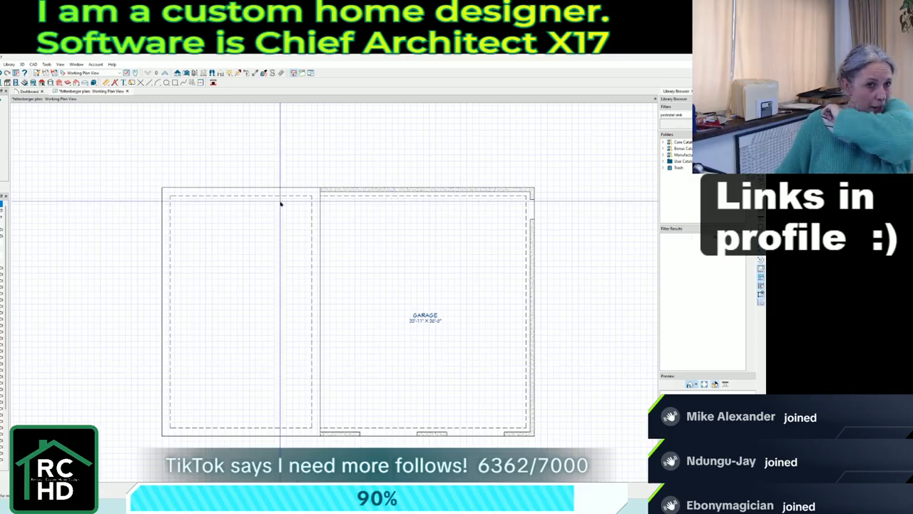
Return to the first floor and examine the garage's ceiling, stem wall and floor structure in its room specification.
click(165, 75)
click(400, 249)
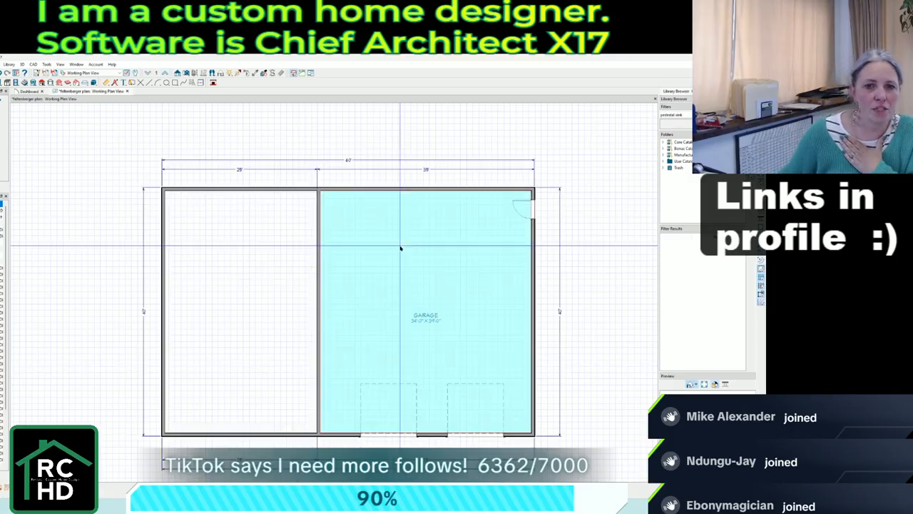
double_click(350, 250)
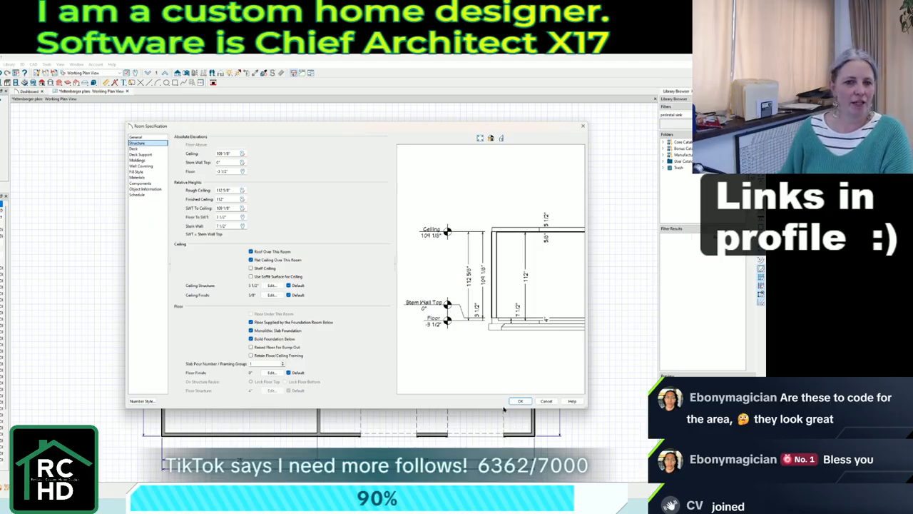
click(521, 401)
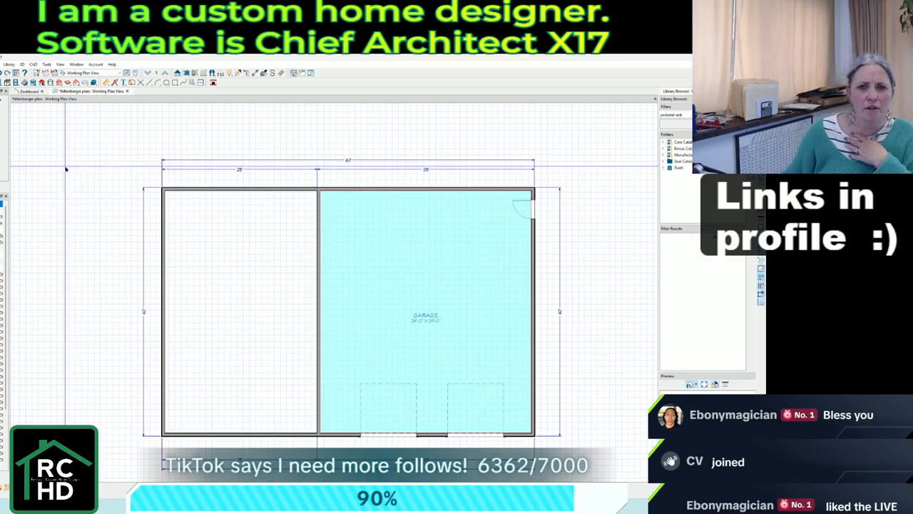
key(Escape)
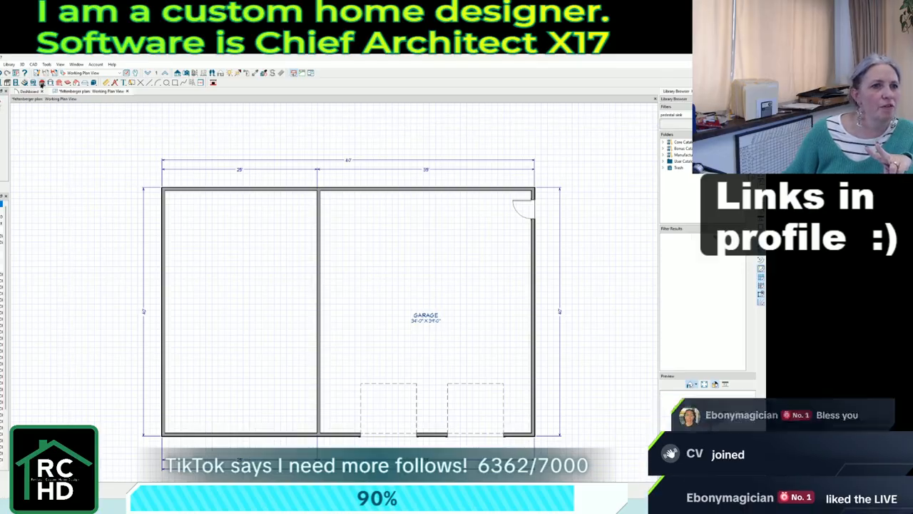
Draw a roof plane inward from the upper exterior wall and turn on display of the Roof Planes layer.
drag(201, 185, 462, 282)
click(462, 281)
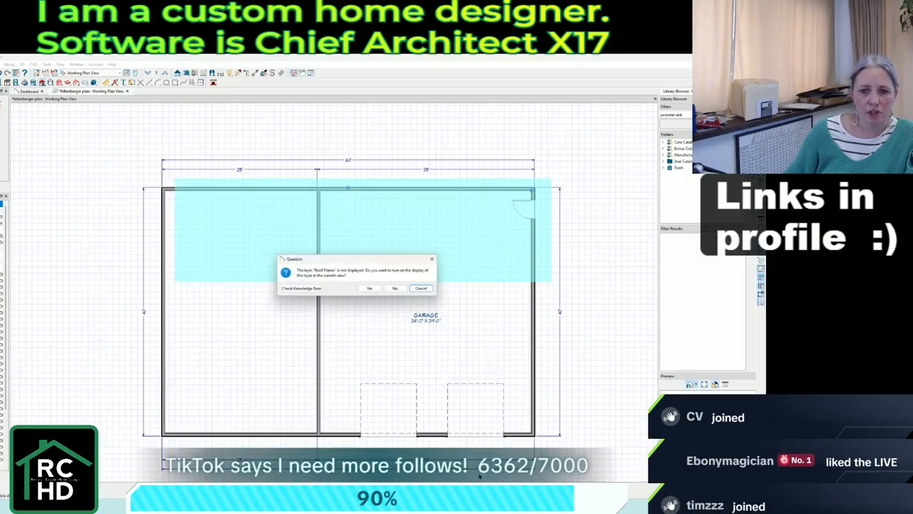
click(363, 290)
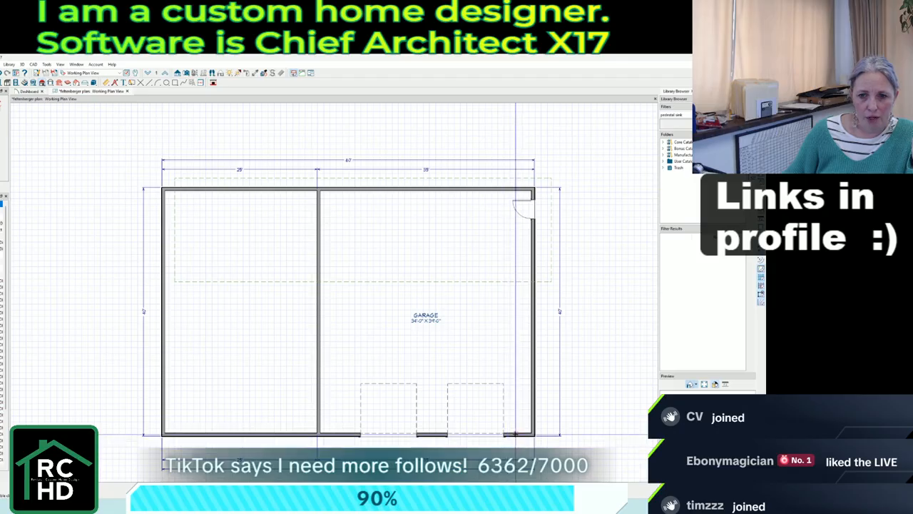
Draw a second roof plane from the lower exterior wall and join it with the upper plane at a central ridge.
drag(516, 435, 142, 436)
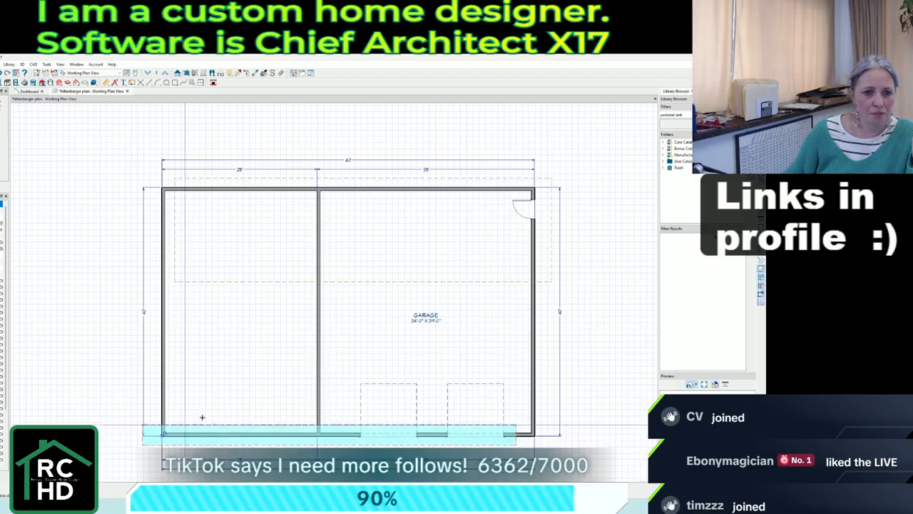
click(239, 397)
click(247, 281)
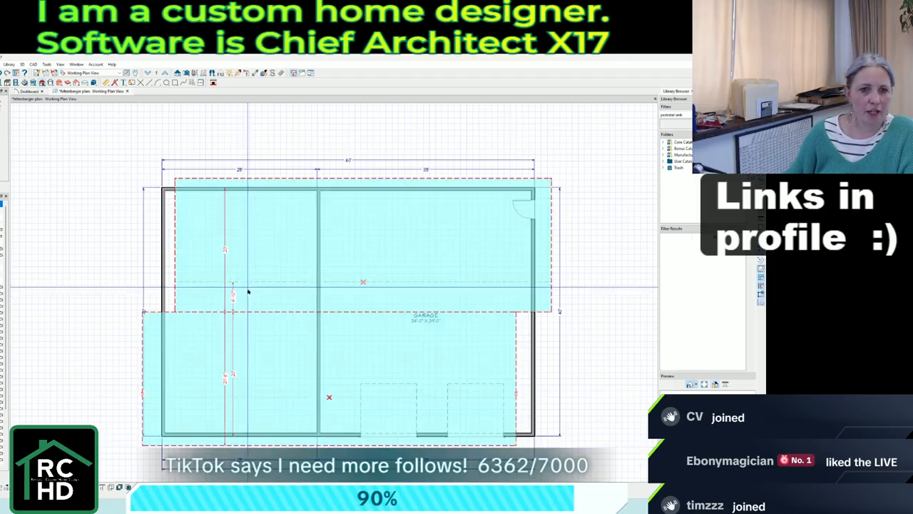
click(249, 312)
Set the lower roof plane's left edge 18" beyond the left wall and align the upper plane's left edge with it.
click(142, 362)
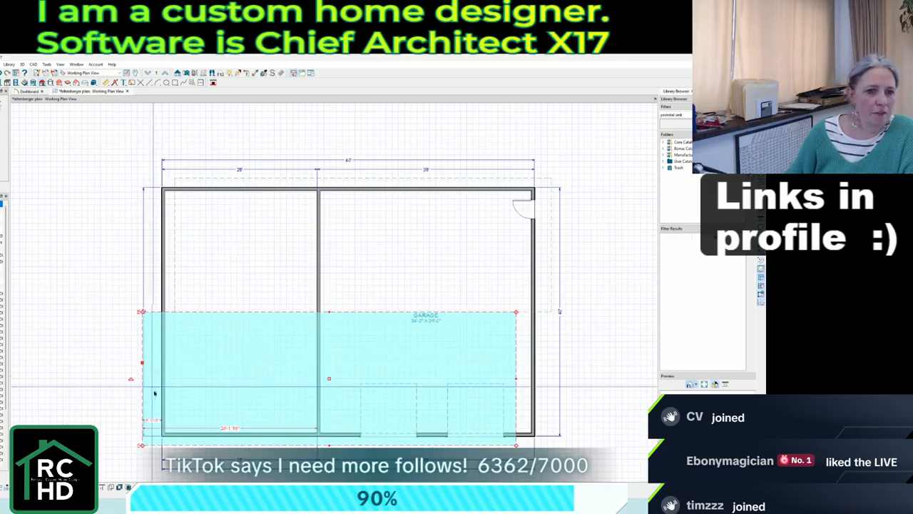
click(151, 421)
text(18)
key(Return)
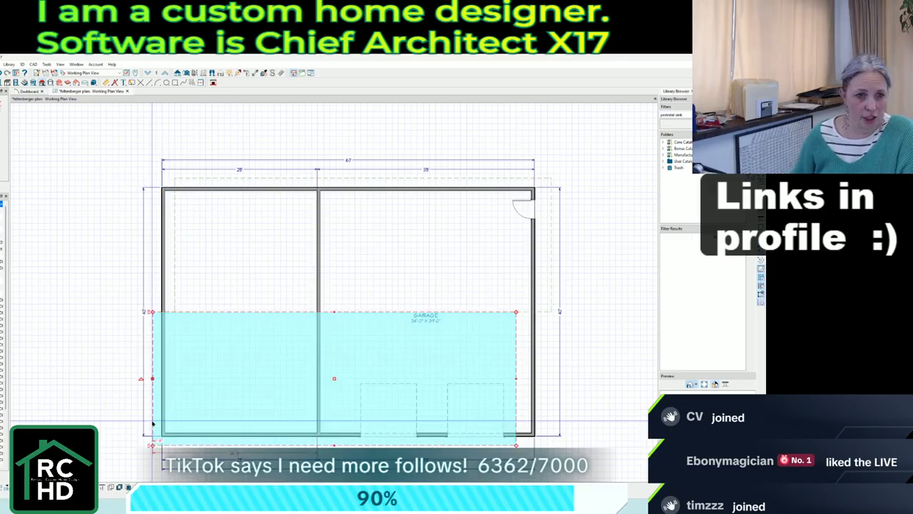
scroll(153, 421, up, 1)
click(177, 288)
drag(177, 288, 153, 299)
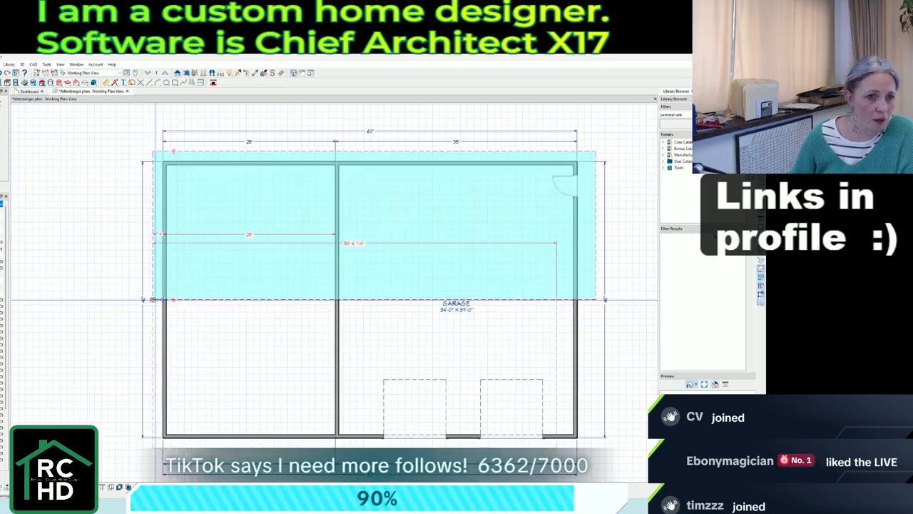
click(159, 300)
Set the upper roof plane's right edge 18" beyond the garage wall and extend the lower plane's right edge to match.
click(596, 283)
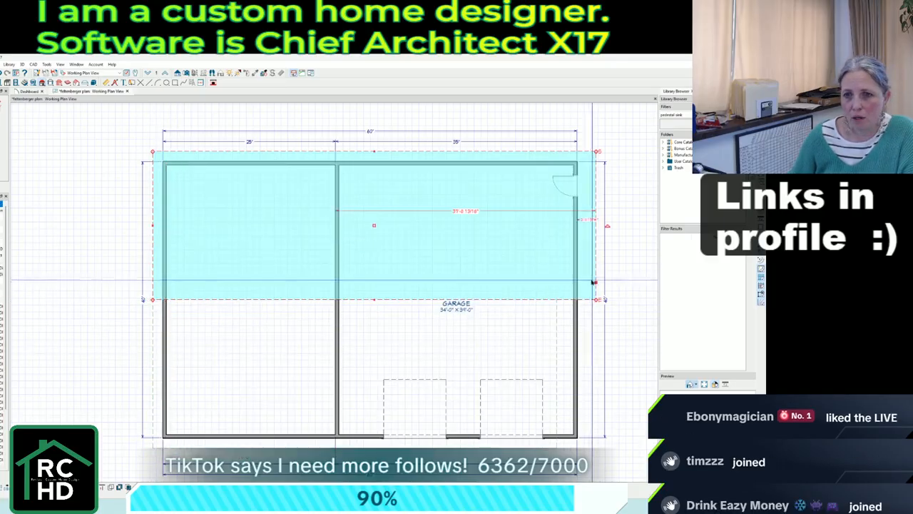
click(588, 221)
text(18)
key(Return)
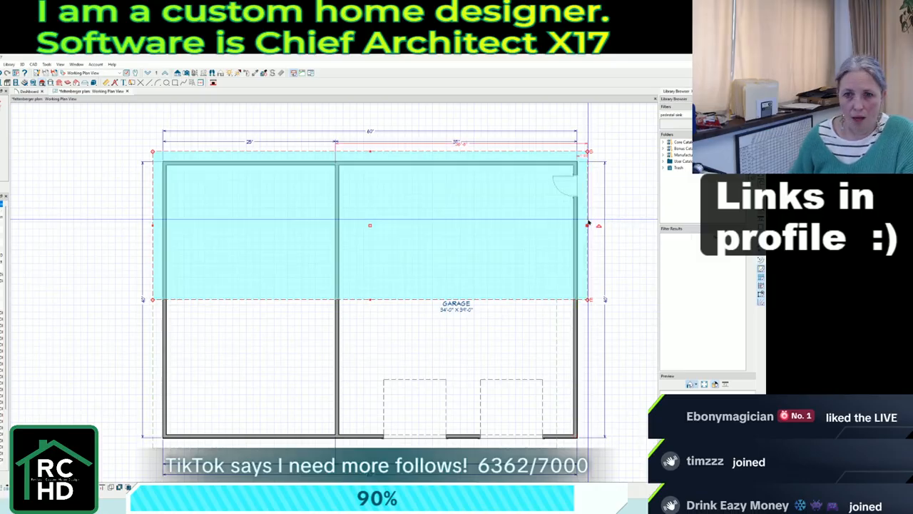
click(557, 340)
drag(556, 340, 589, 312)
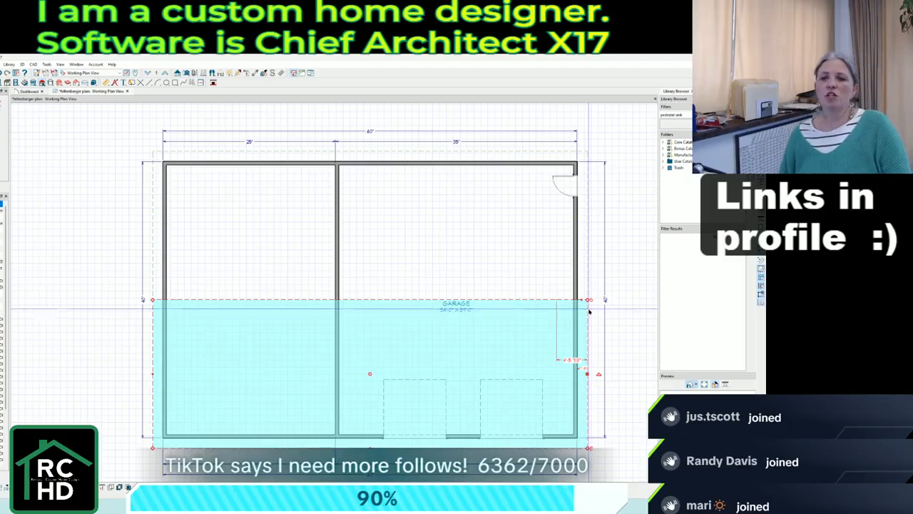
Select both roof planes and change their pitch together in the roof plane specification.
shift+click(589, 288)
key(ctrl+e)
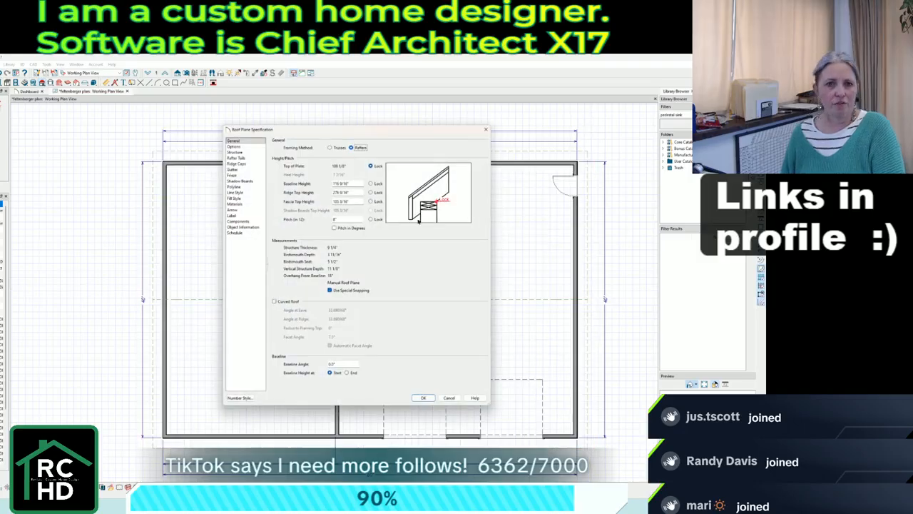
double_click(338, 219)
key(Return)
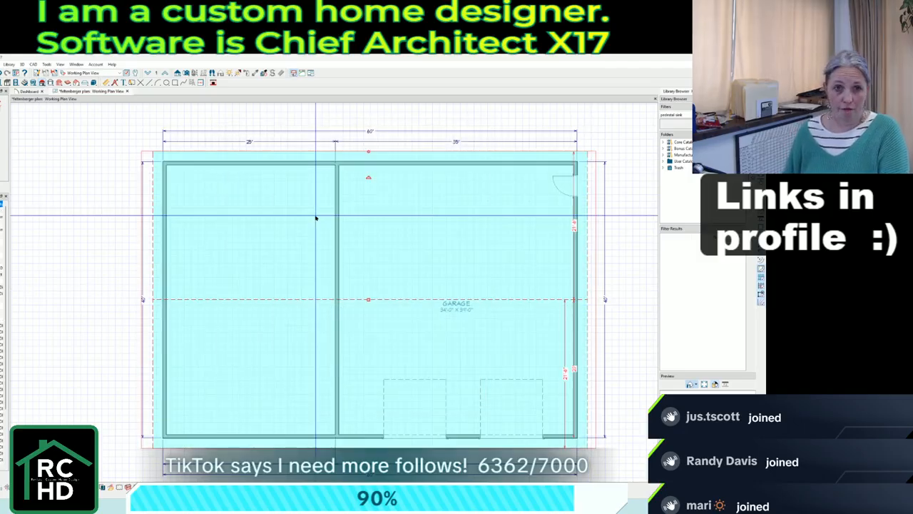
Open a full camera view from in front of the building, examine the roof and garage doors, and close the view.
click(186, 74)
scroll(252, 187, down, 4)
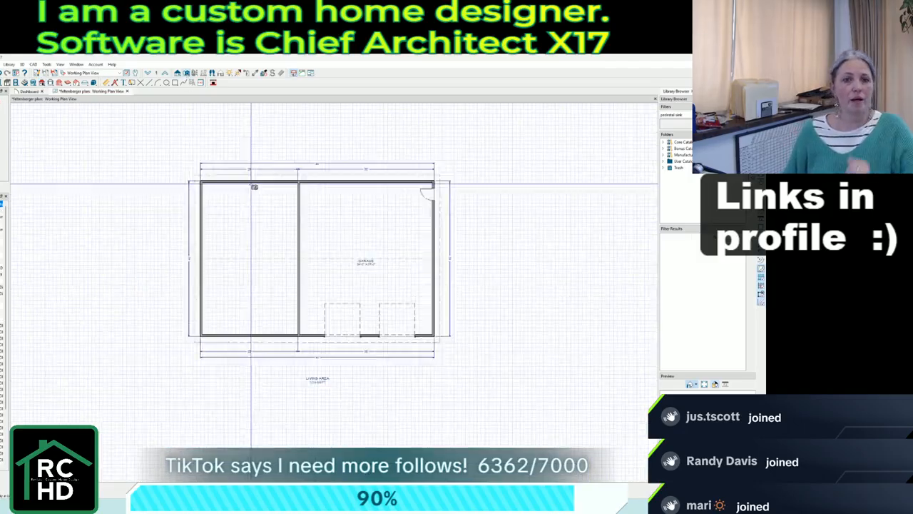
drag(350, 440, 305, 219)
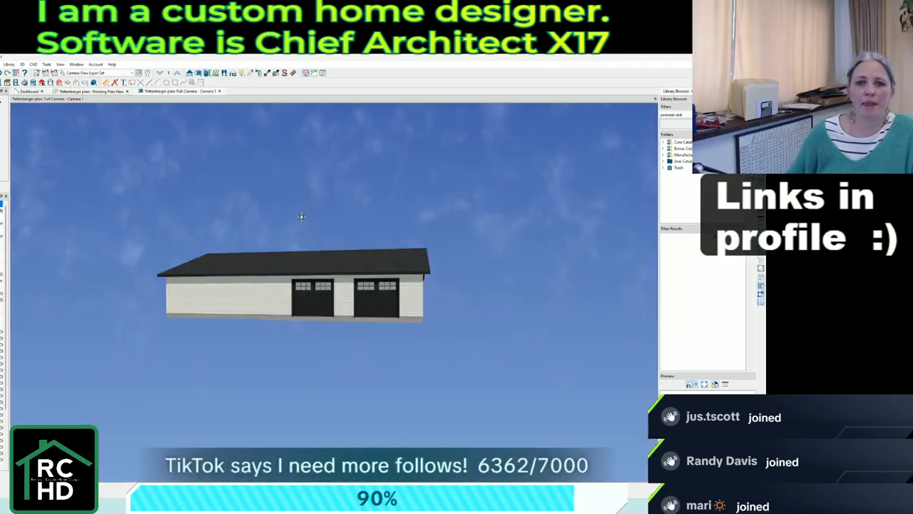
drag(311, 264, 339, 267)
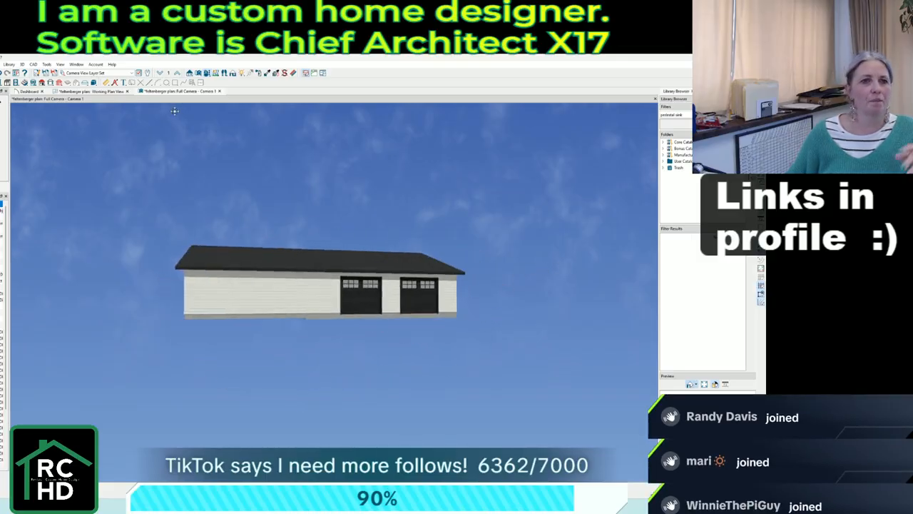
click(219, 91)
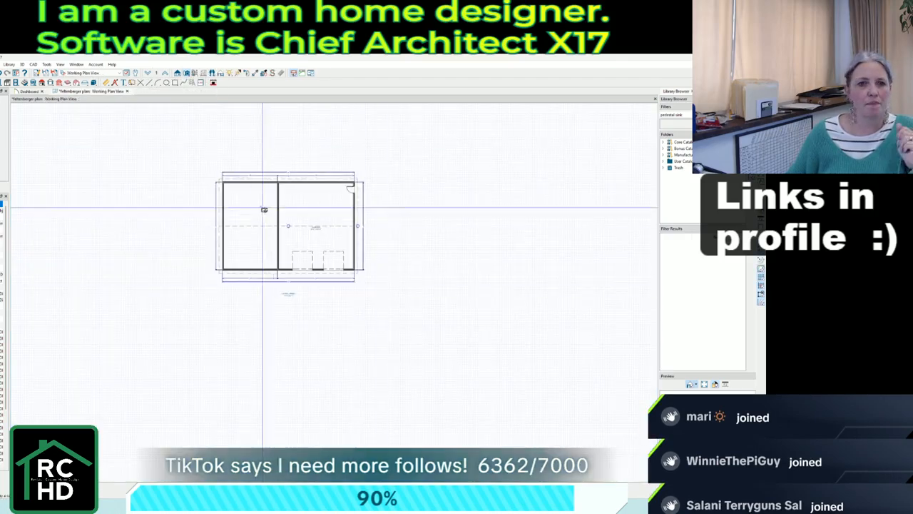
Select both roof planes and set them to display on the floor above.
scroll(263, 208, up, 3)
key(super)
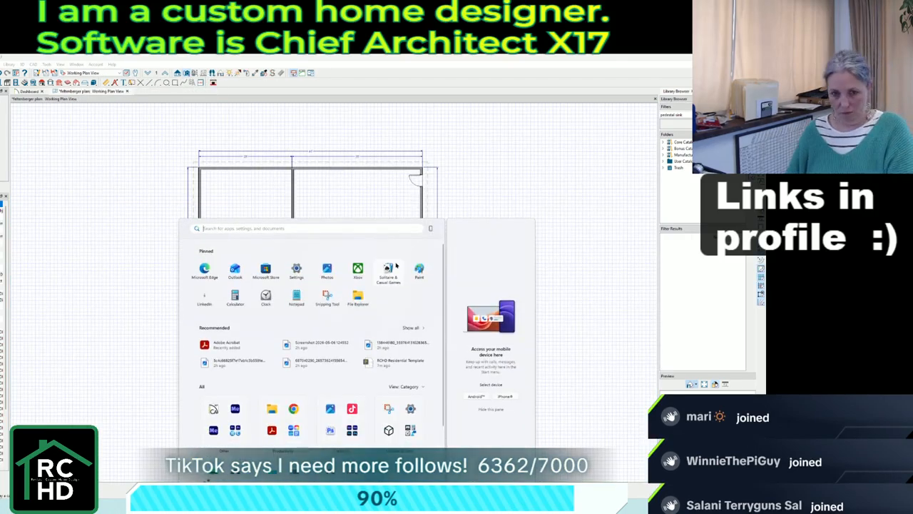
key(Escape)
scroll(410, 253, up, 3)
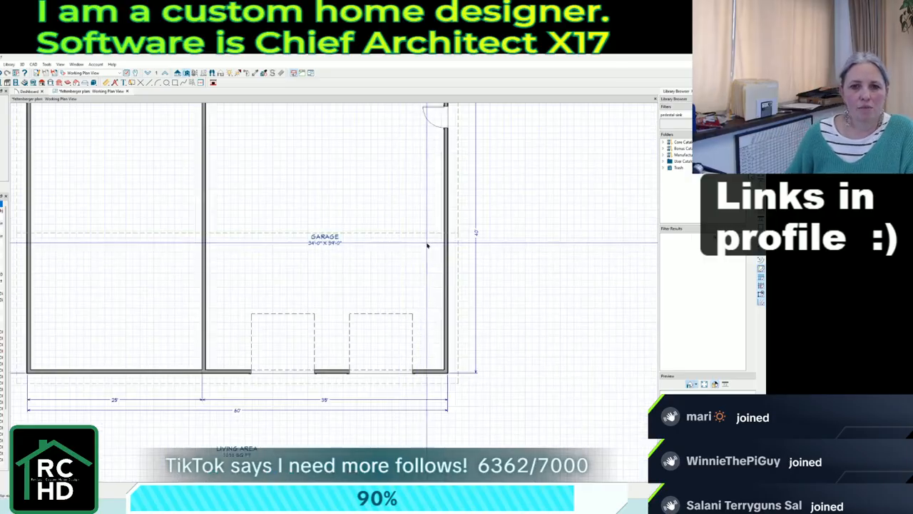
click(427, 246)
right_click(237, 234)
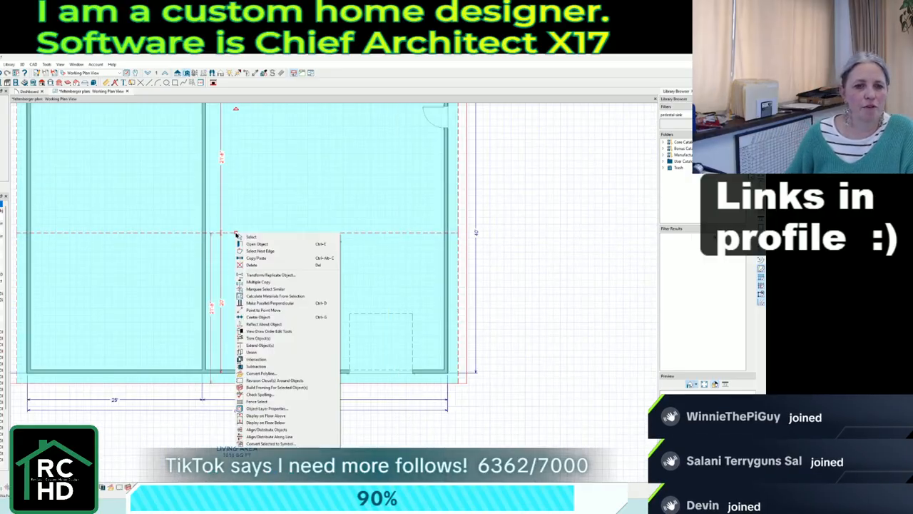
click(290, 416)
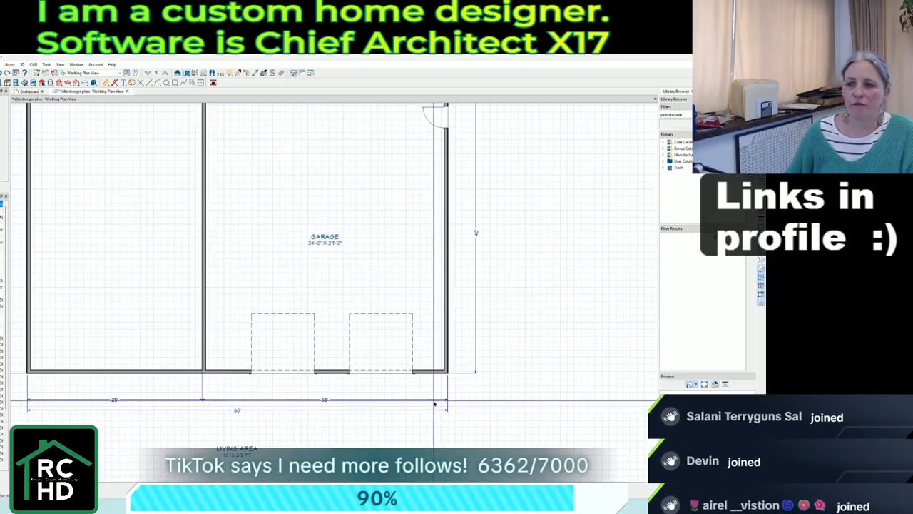
Examine the roof planes on the floor above and return to the first-floor plan.
click(165, 73)
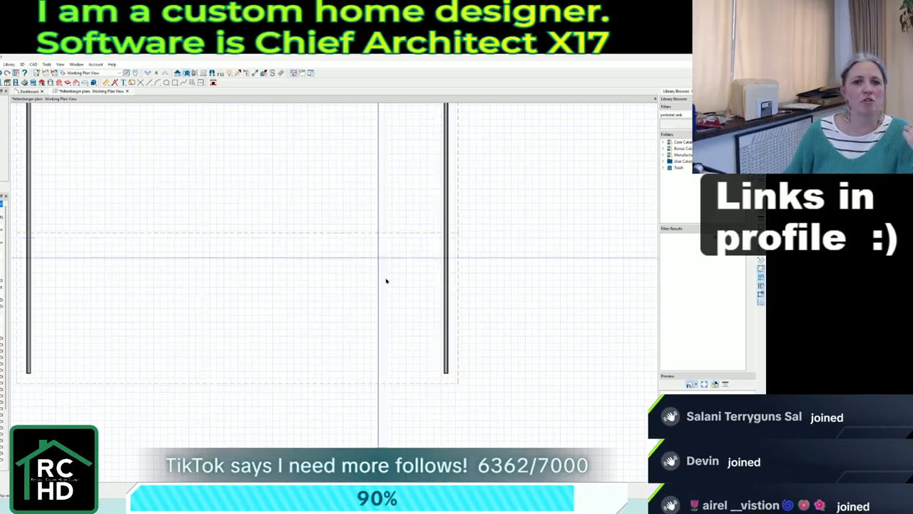
scroll(485, 357, down, 2)
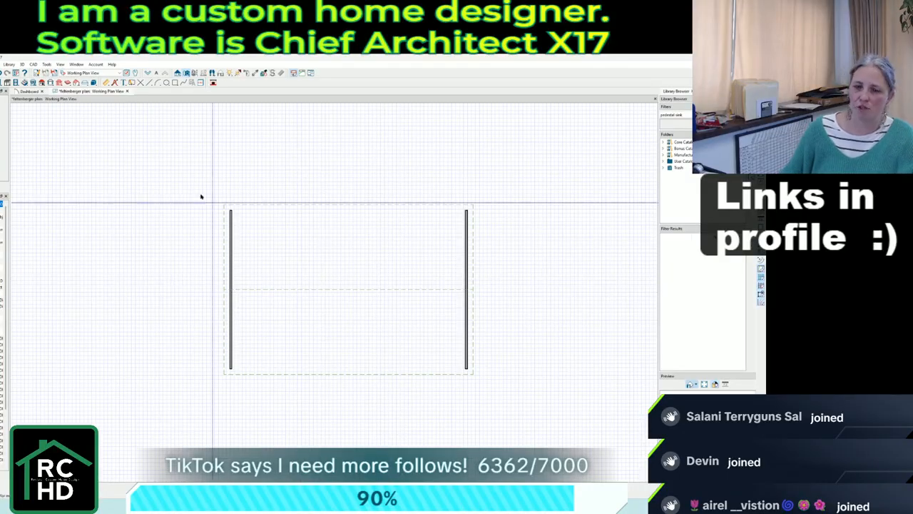
key(Page_Down)
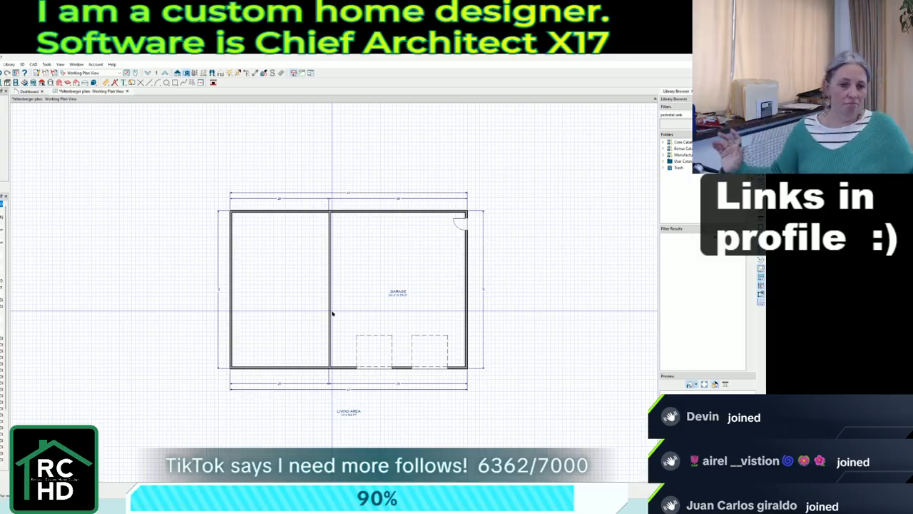
Place the text note "map out 3/4 bath in garage" in the garage near the dividing wall's upper end.
scroll(310, 291, up, 3)
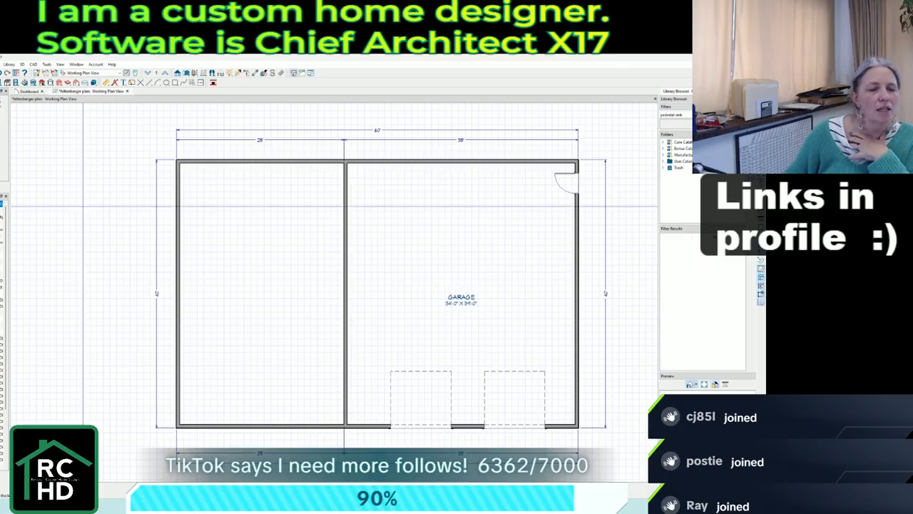
scroll(255, 166, up, 2)
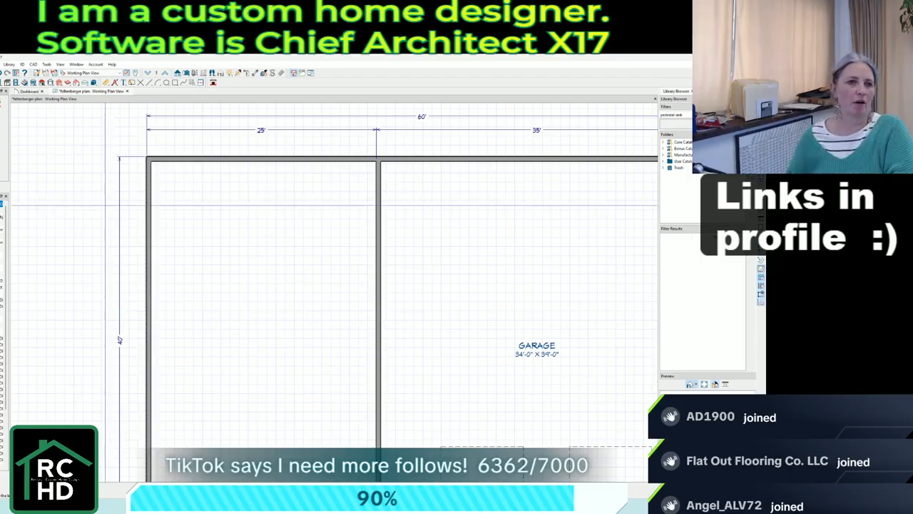
click(123, 83)
click(433, 218)
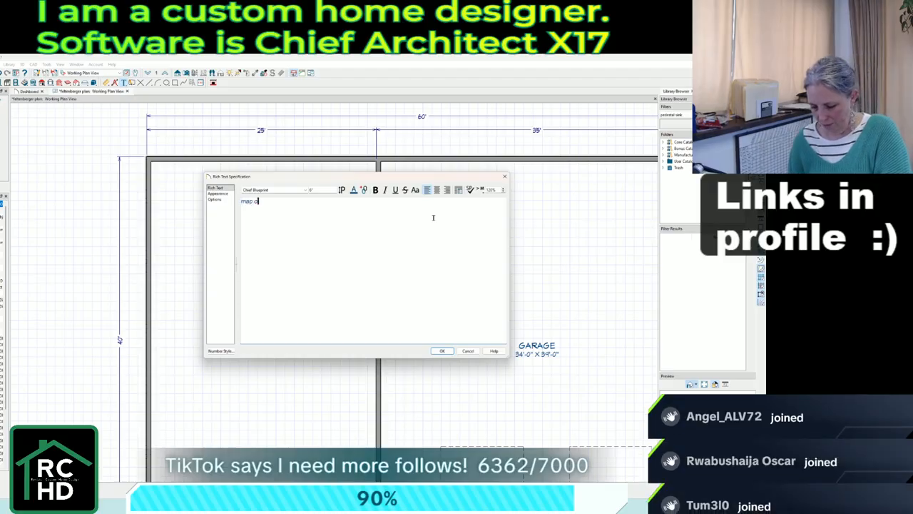
text(map out 3/4 bath )
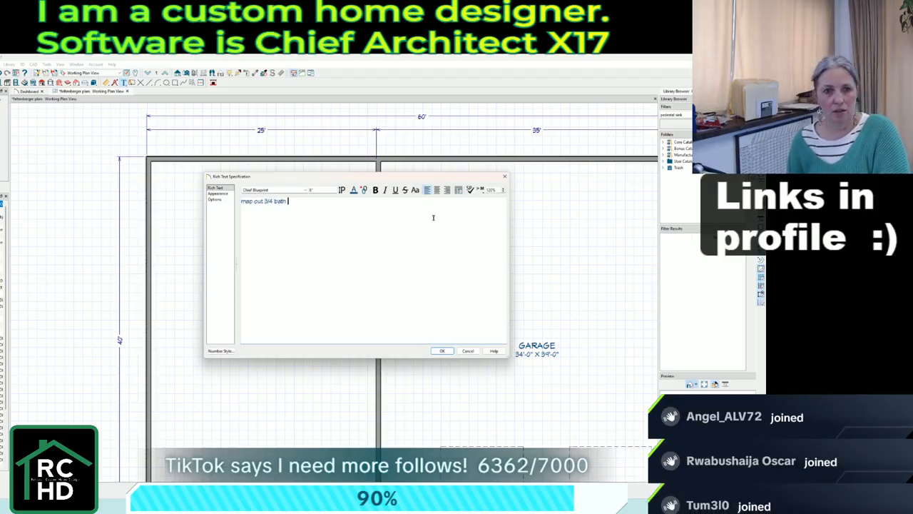
text(in garage)
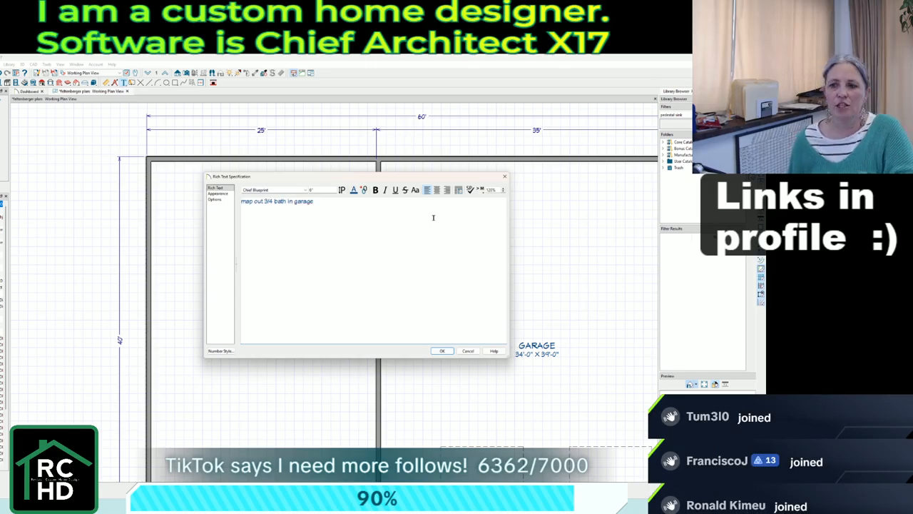
click(441, 350)
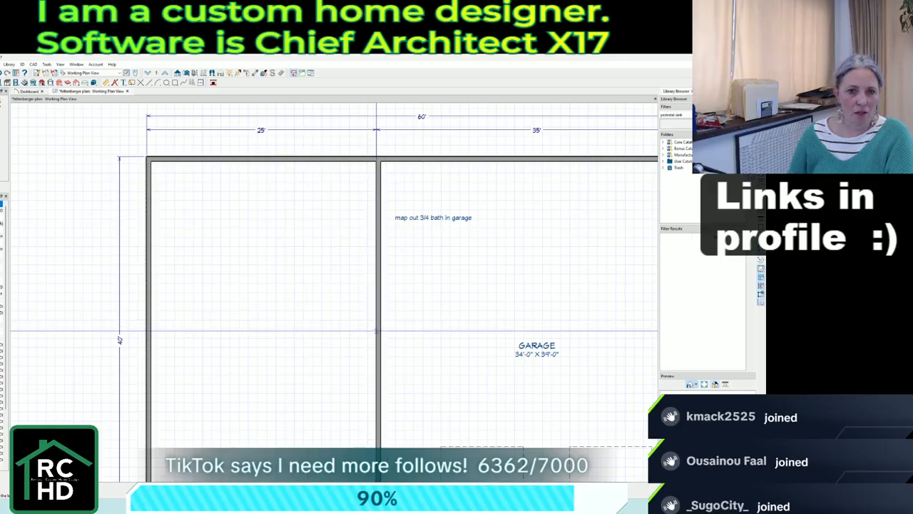
Draw an interior wall across the living area about 18' from the upper exterior wall, and split the space above it with a perpendicular wall.
drag(378, 330, 149, 335)
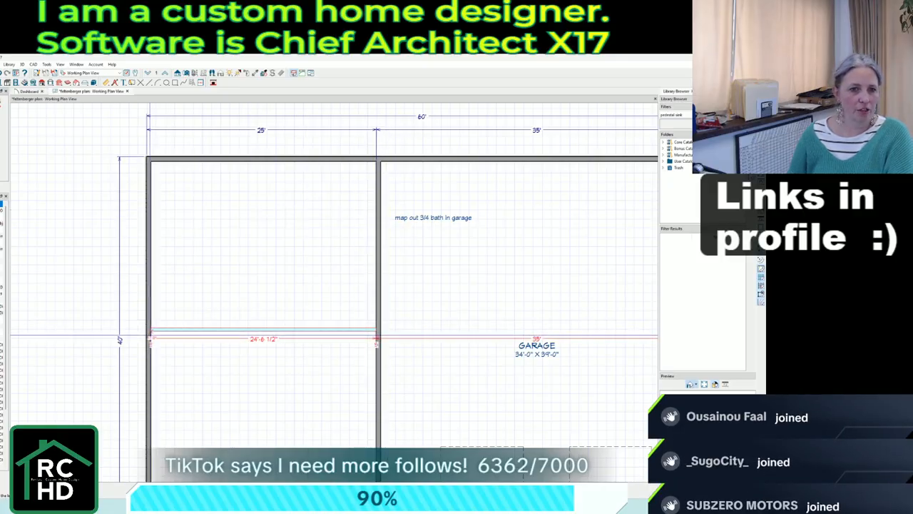
drag(257, 330, 257, 161)
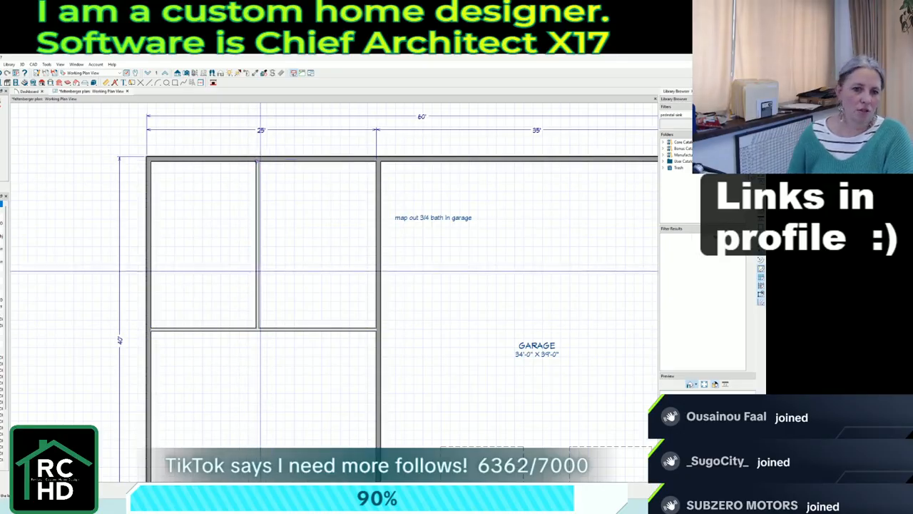
mouse_move(258, 287)
mouse_down()
mouse_move(280, 287)
mouse_move(257, 288)
mouse_up()
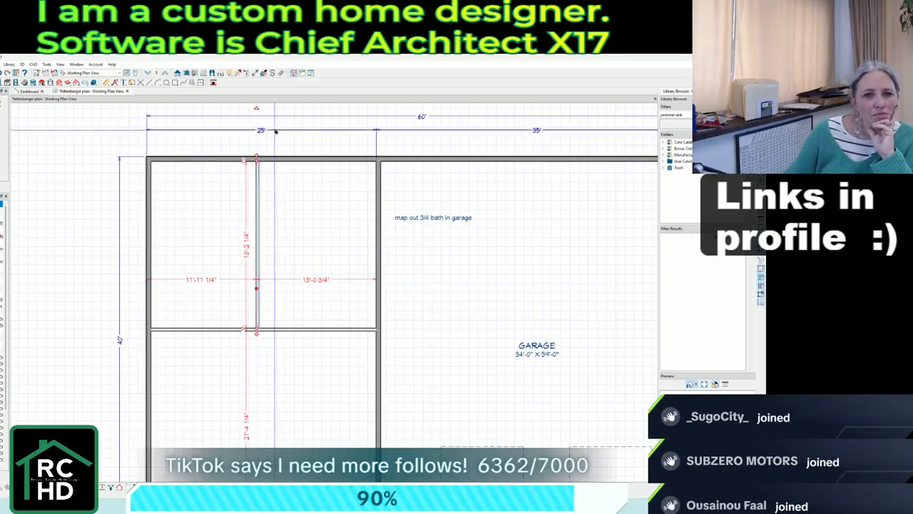
Draw walls enclosing a room about 10' by 6' below the new cross wall, against the garage wall.
scroll(275, 131, down, 2)
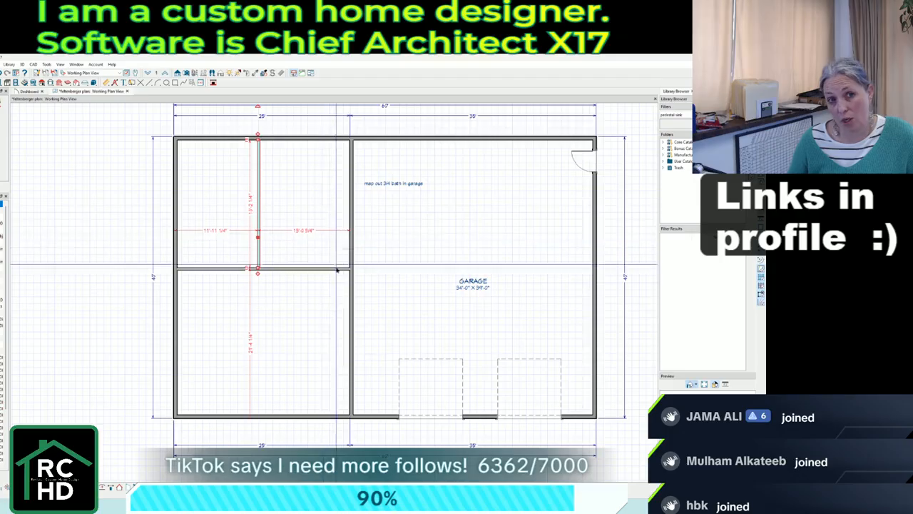
scroll(316, 254, up, 2)
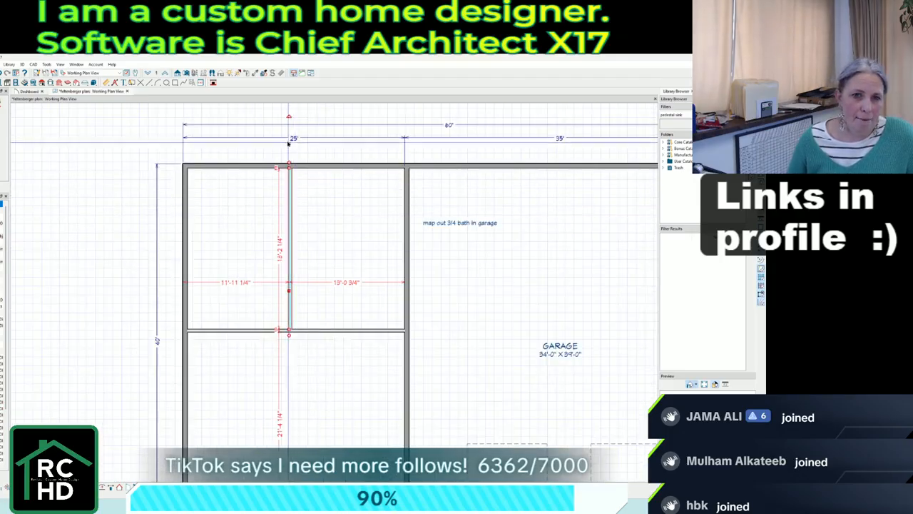
scroll(249, 128, down, 1)
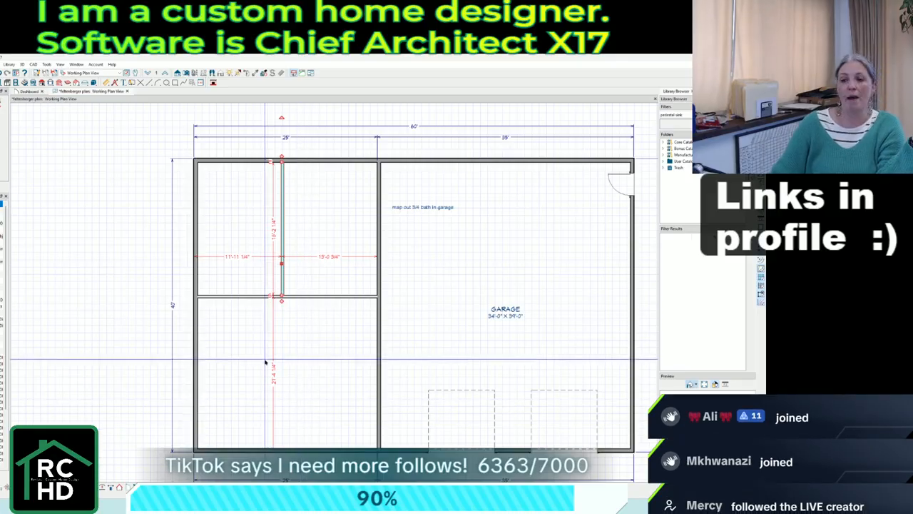
scroll(261, 362, up, 3)
scroll(257, 348, down, 1)
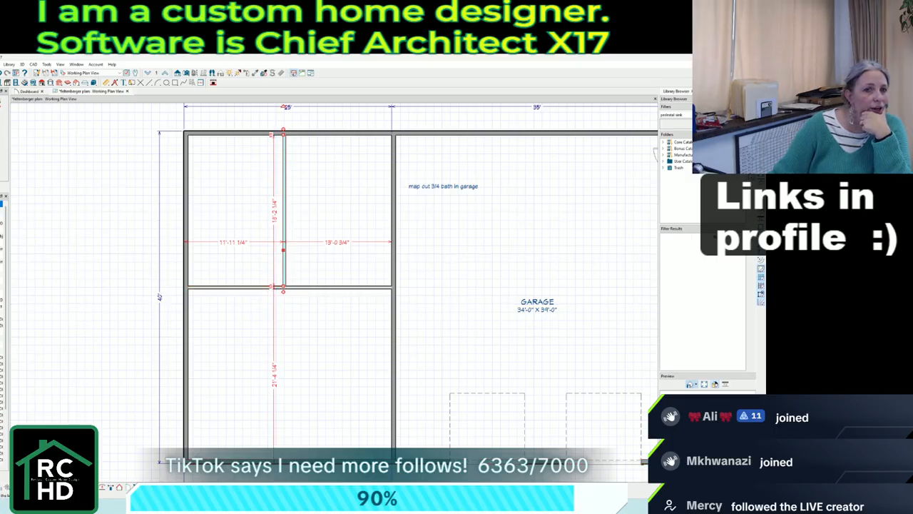
click(316, 316)
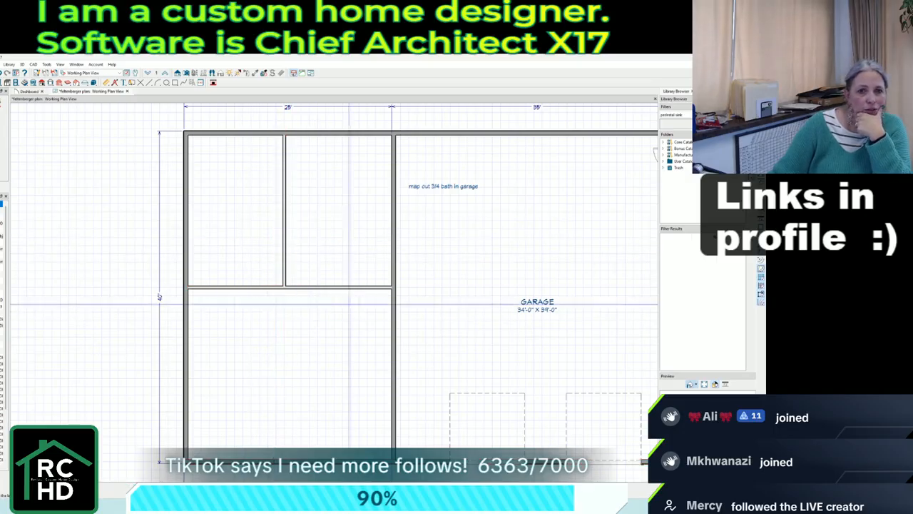
mouse_move(309, 293)
mouse_down()
mouse_move(308, 338)
mouse_move(390, 339)
mouse_up()
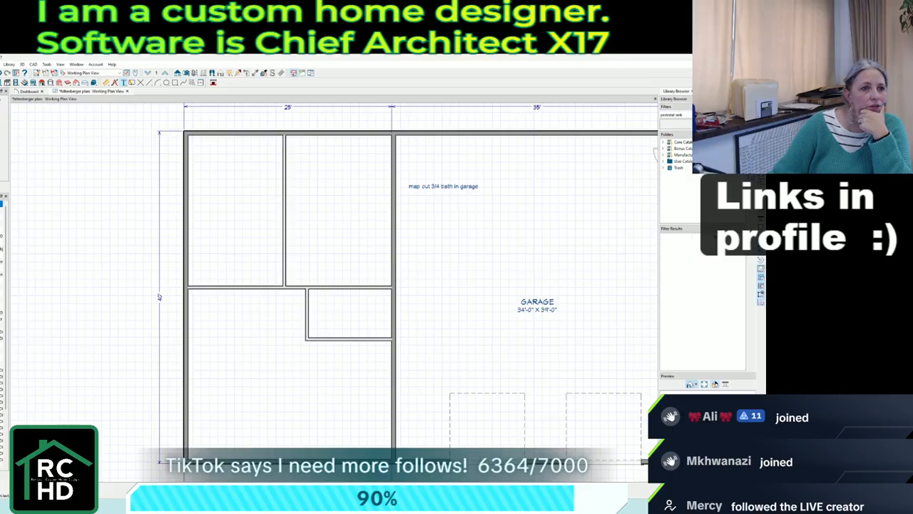
Label the kitchen, living and bath areas with the texts "kitchen", "living" and "bath".
click(203, 318)
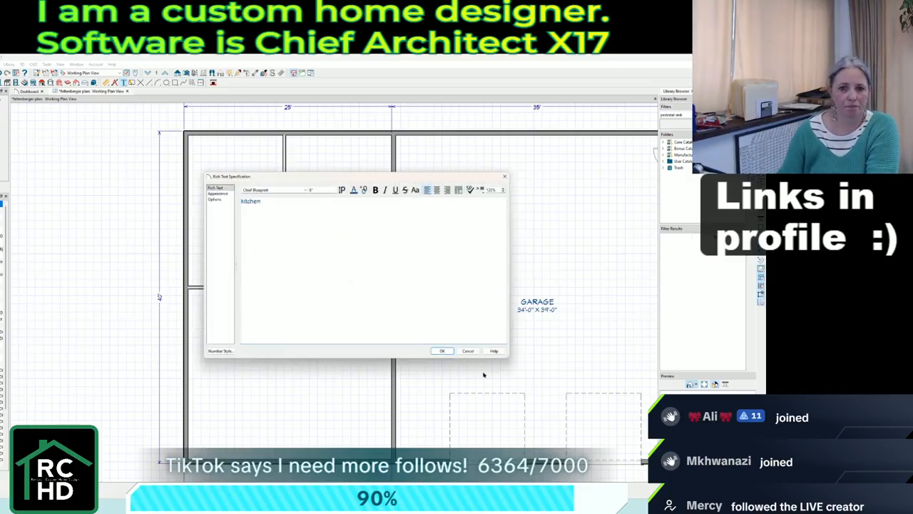
click(443, 351)
click(284, 420)
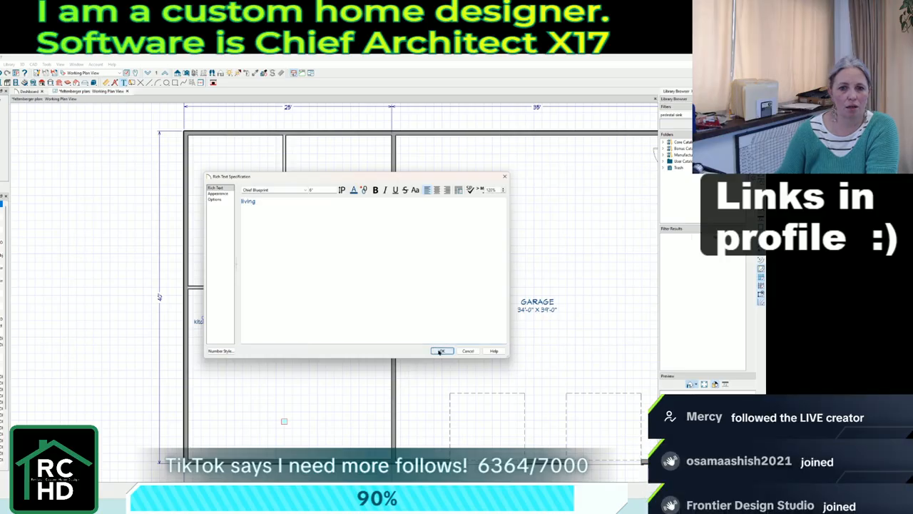
click(441, 351)
click(342, 307)
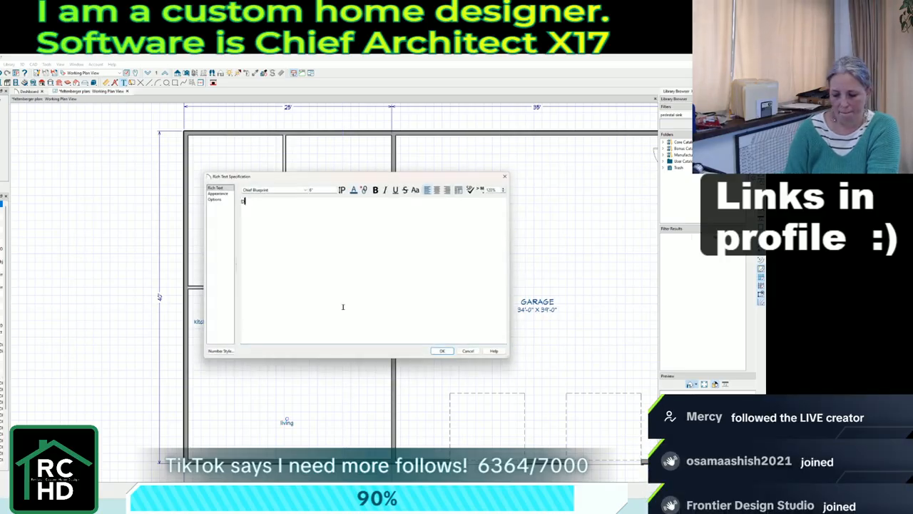
text(bath)
click(440, 351)
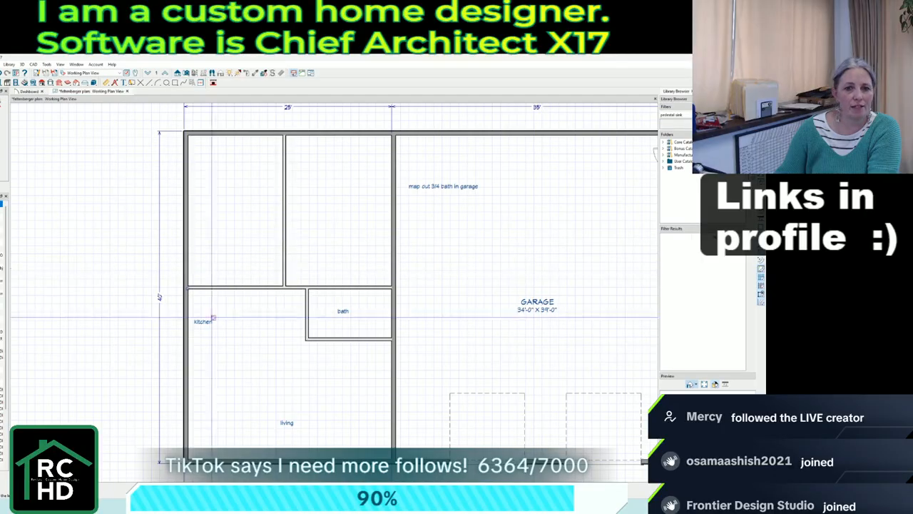
Enclose a room about 5'-5" deep directly below the bath and label it "laundry/mudroom".
drag(306, 340, 307, 385)
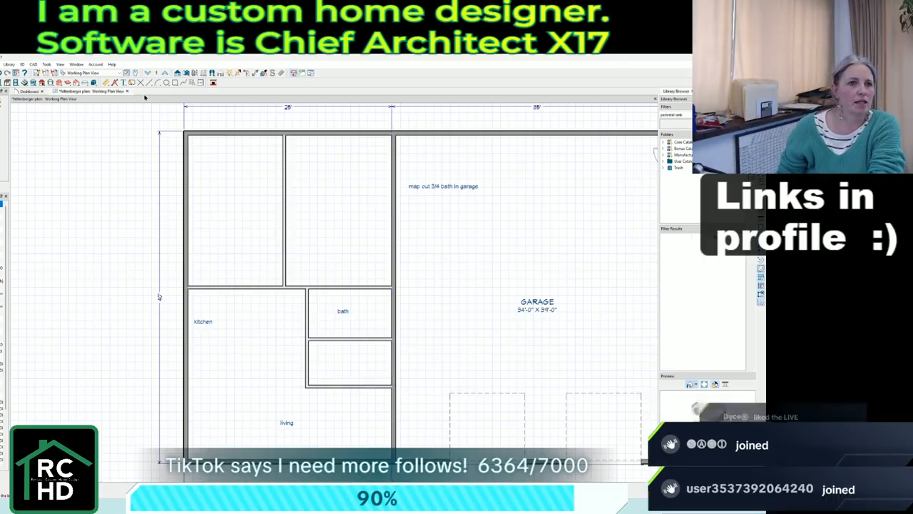
click(124, 83)
click(335, 367)
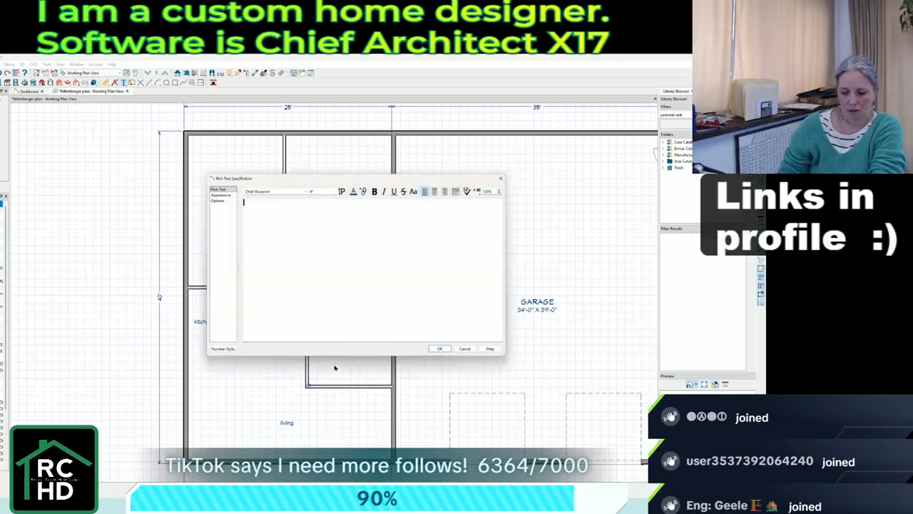
text(laundry/m)
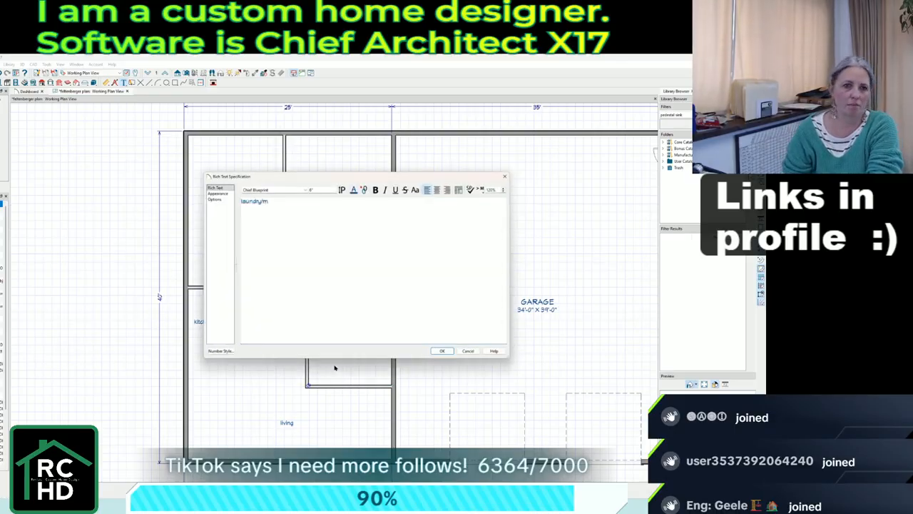
text(udroom)
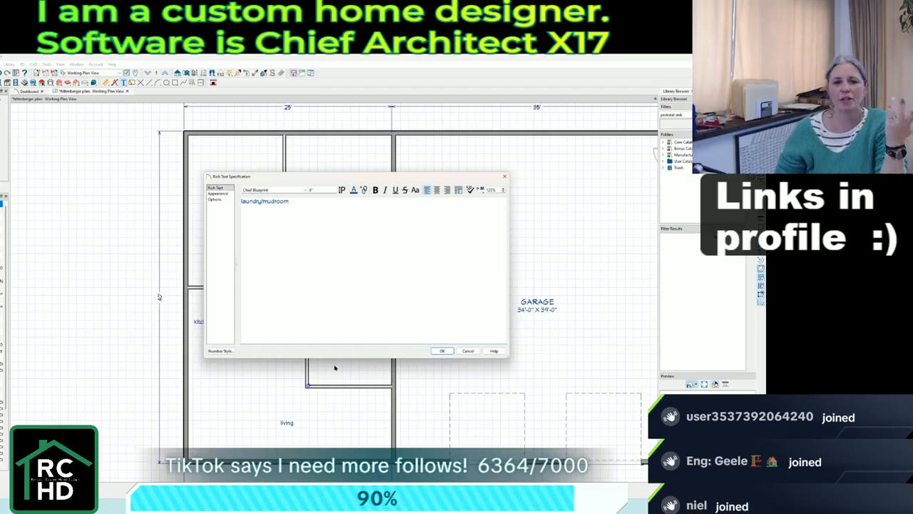
click(442, 350)
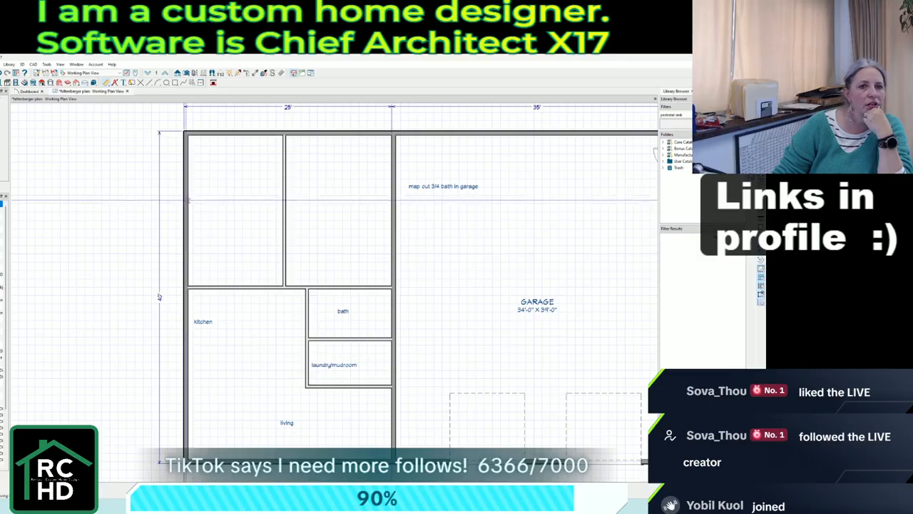
Dimension the widths of the two upper rooms and the depths of the upper right room, bath and laundry/mudroom.
drag(193, 205, 387, 210)
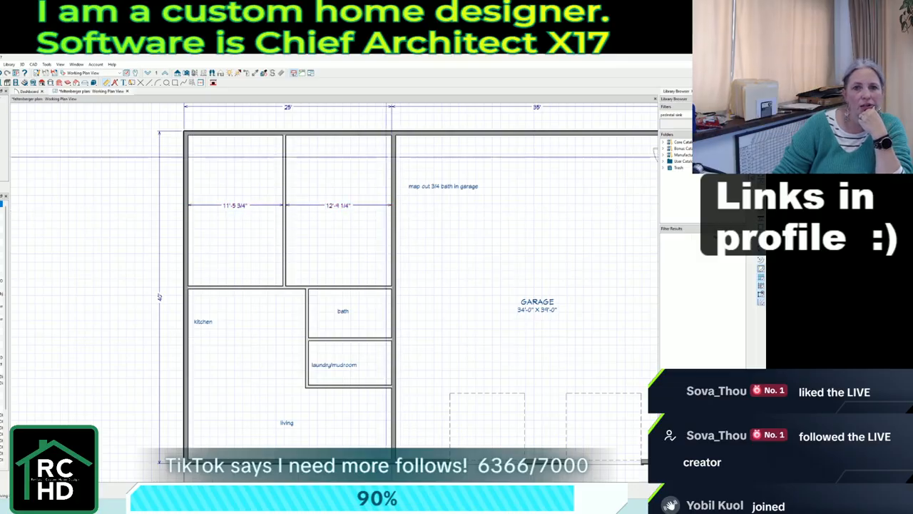
drag(375, 147, 373, 317)
drag(374, 398, 374, 415)
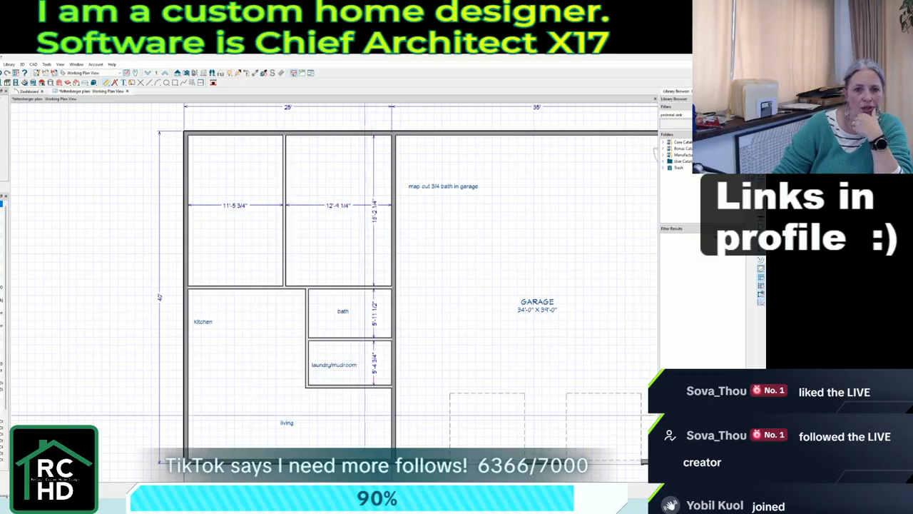
Move the cross wall below the two upper rooms so their dimensioned interior depth is 16'-1".
click(290, 288)
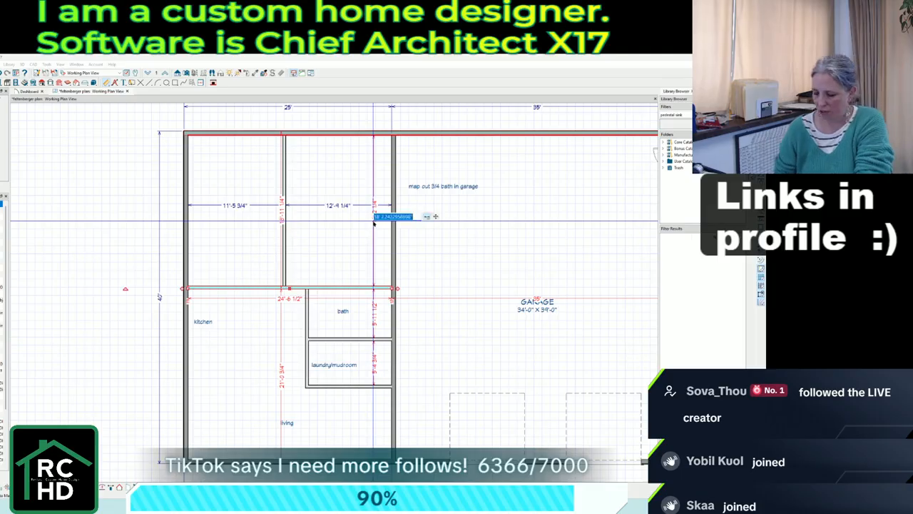
key(Return)
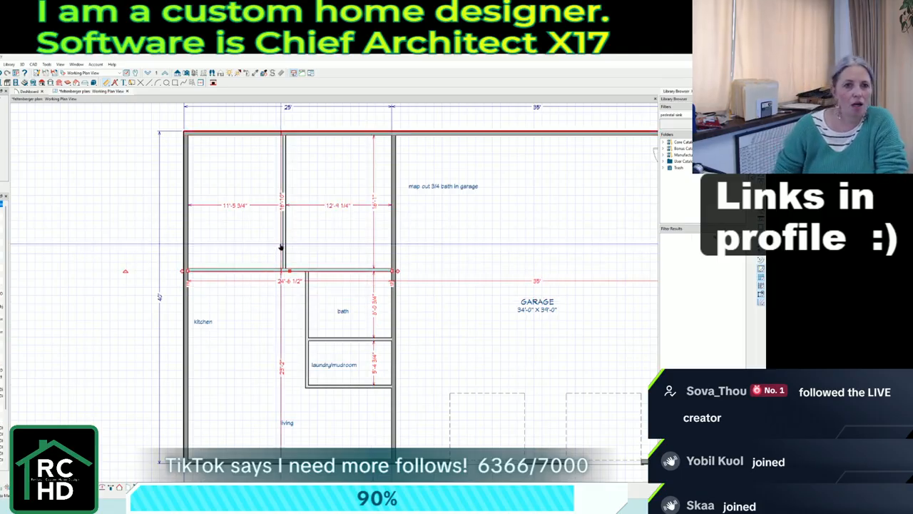
click(248, 245)
Dimension the bath's width and move the shared bath and laundry/mudroom wall to make it 9'-1".
scroll(267, 226, up, 2)
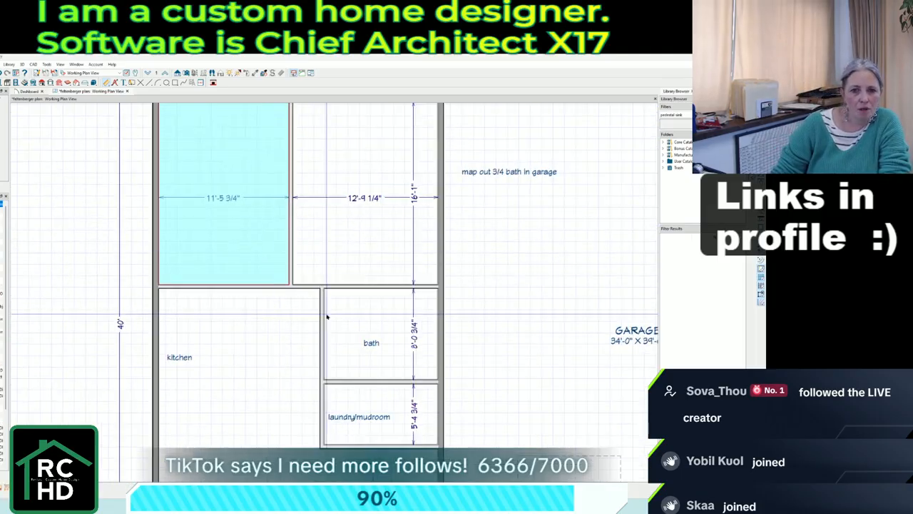
click(106, 83)
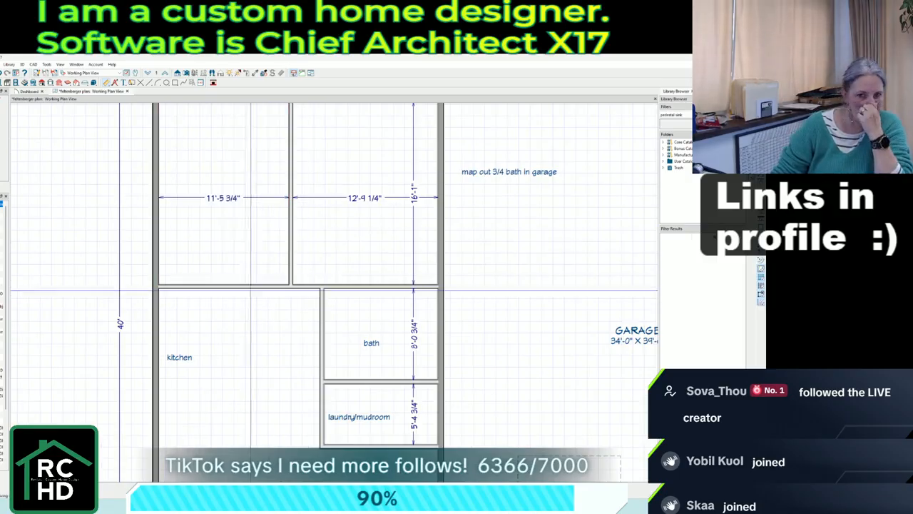
drag(322, 305, 462, 305)
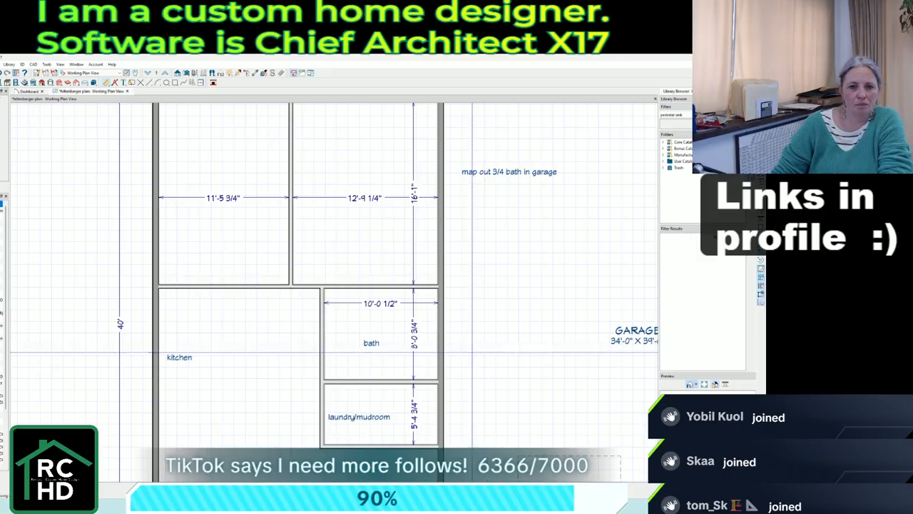
click(365, 307)
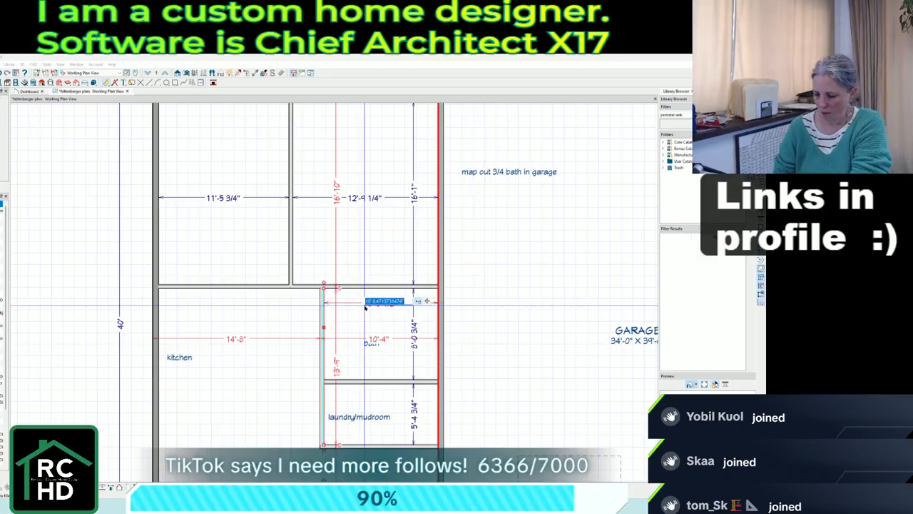
key(Return)
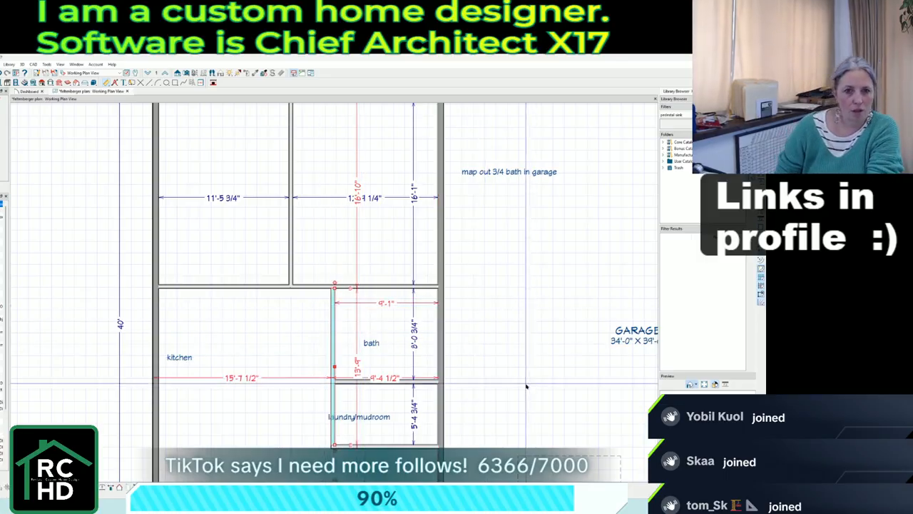
scroll(526, 383, down, 4)
scroll(337, 227, up, 3)
scroll(337, 228, up, 1)
click(387, 297)
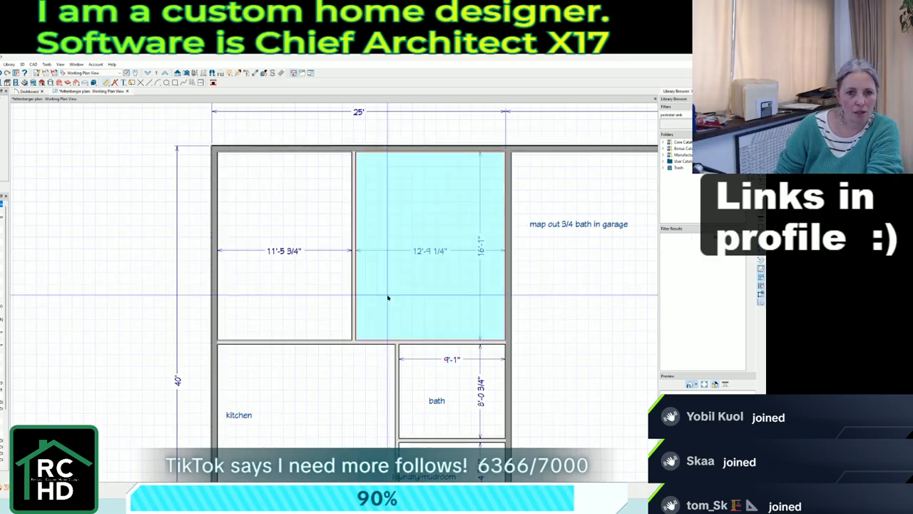
Extend the bath's kitchen-side wall up and across to the bedroom divider, and remove the cross-wall section below to form a hall.
scroll(356, 283, up, 1)
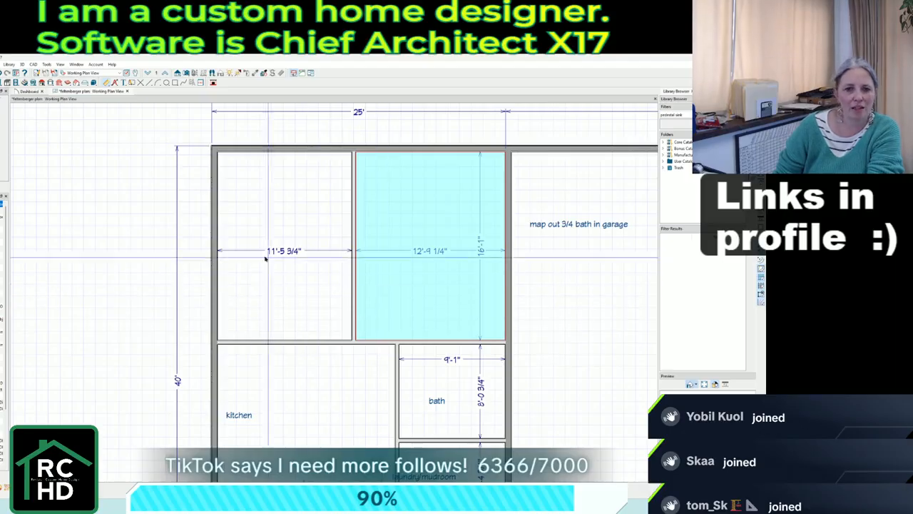
scroll(265, 260, down, 1)
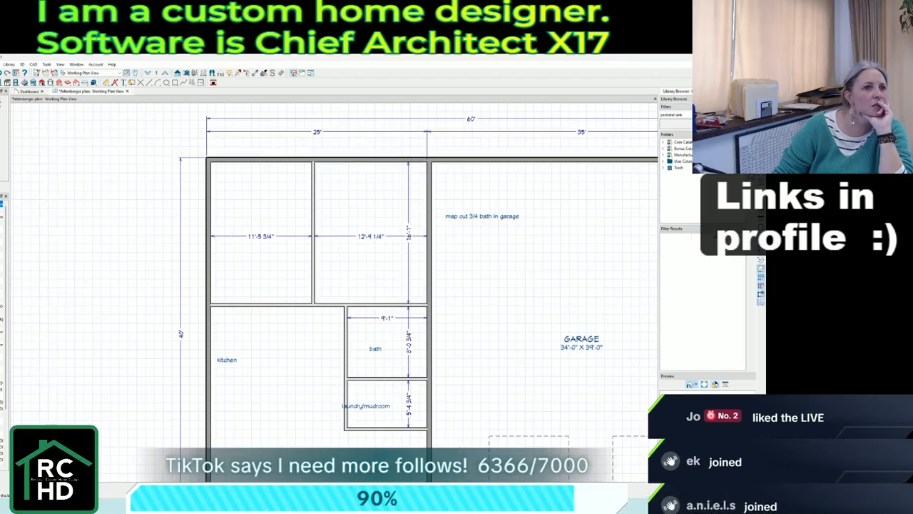
click(345, 318)
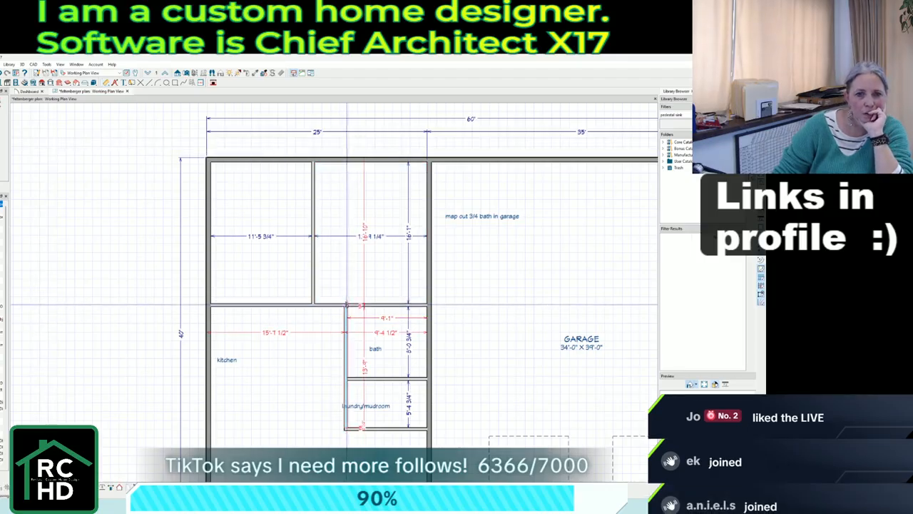
drag(345, 271, 314, 270)
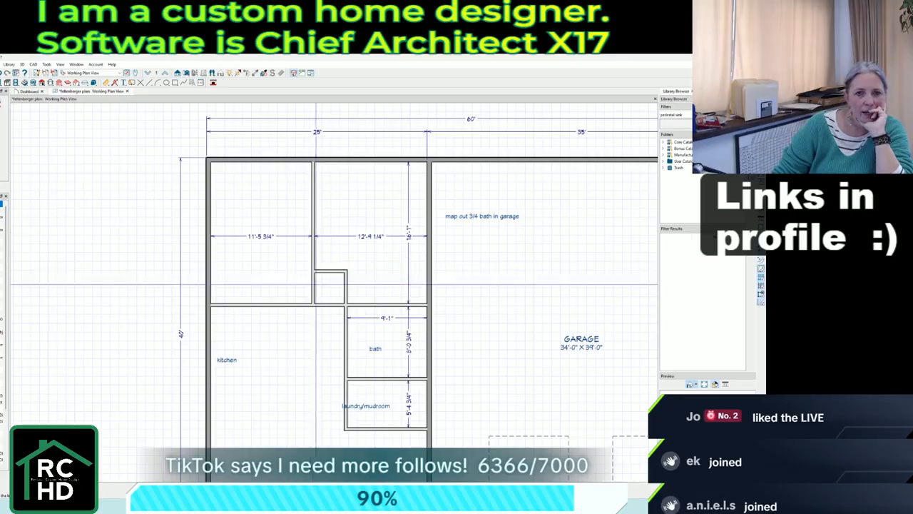
click(328, 307)
click(326, 306)
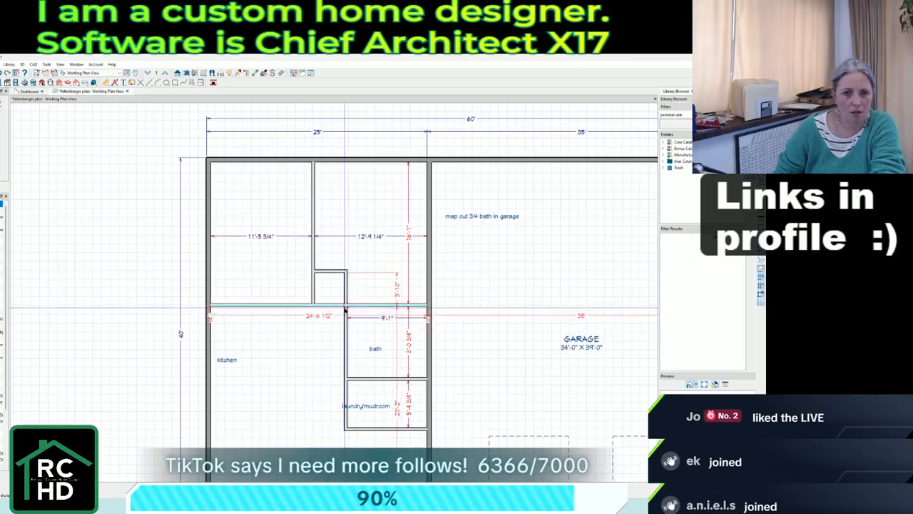
click(316, 307)
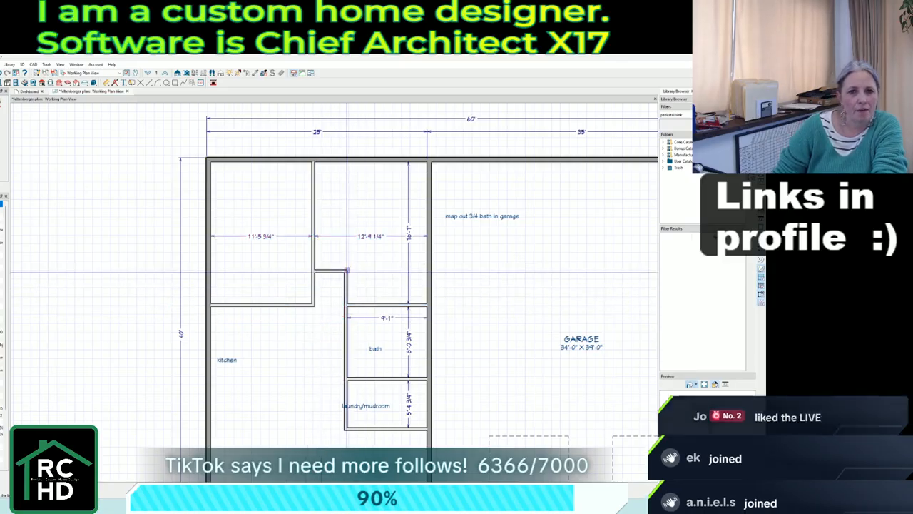
Wall off closets, one above the bath out to the garage wall and one in the left bedroom's lower left corner.
drag(346, 270, 428, 270)
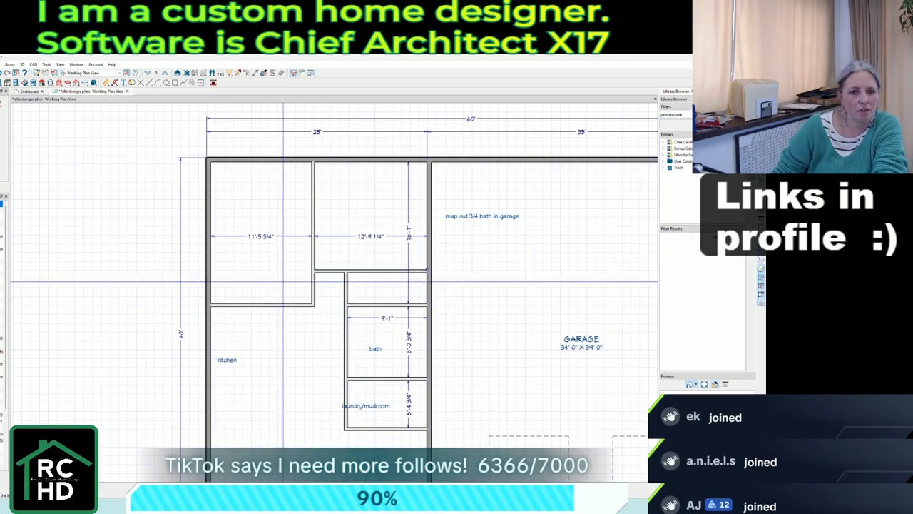
drag(280, 303, 280, 280)
drag(280, 280, 219, 280)
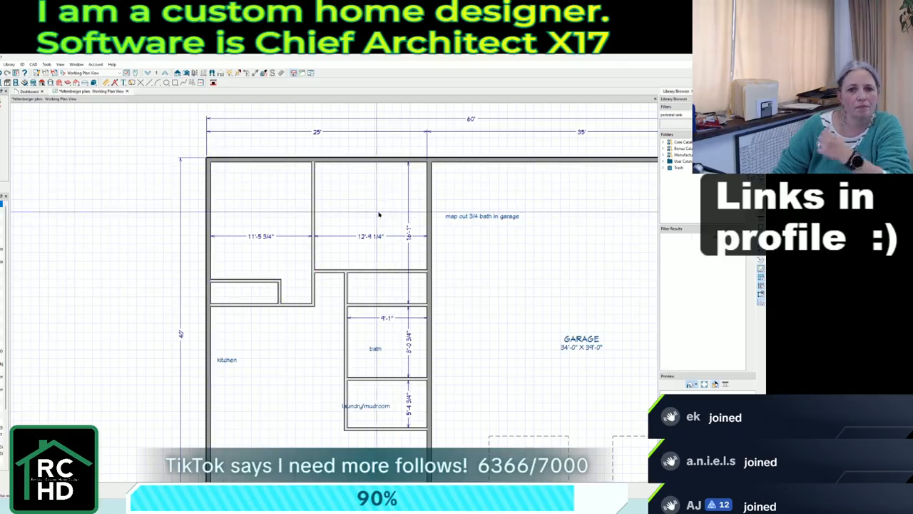
Set the left bedroom's width to 11'-1" by moving the wall between the two bedrooms.
scroll(387, 284, up, 1)
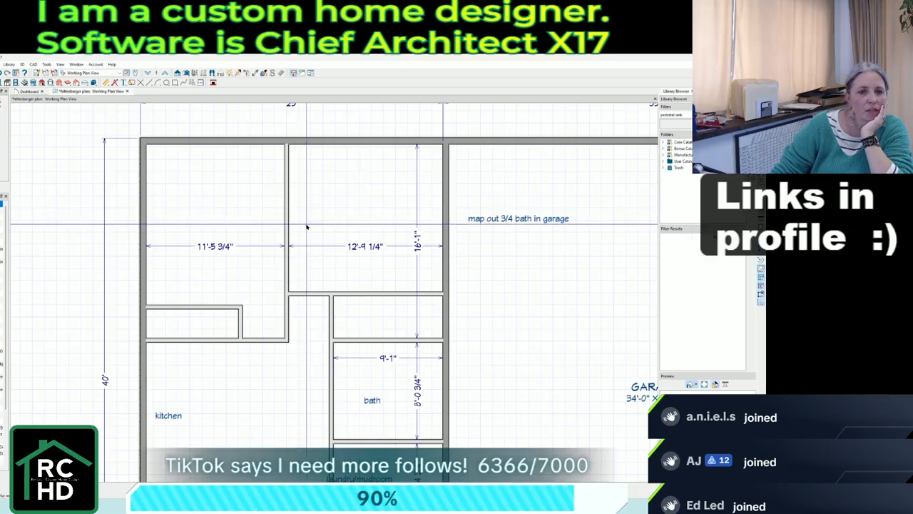
click(271, 232)
click(222, 246)
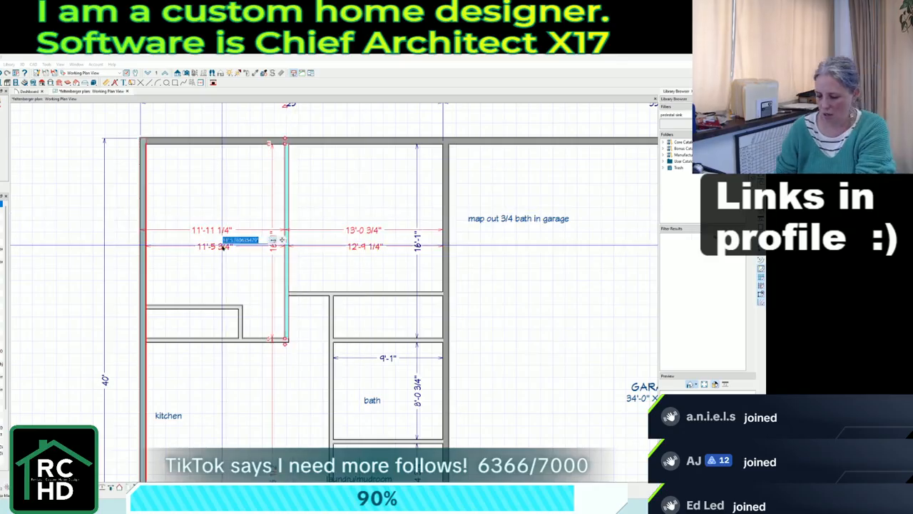
text(11'1)
key(Return)
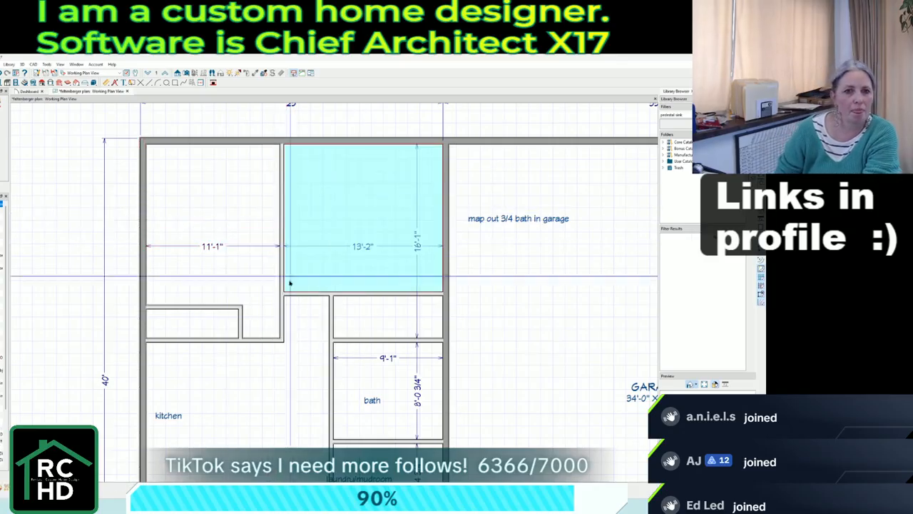
Dimension the depths of the right bedroom and both closets, plus the widths of the hall and the passage beside the left closet.
click(418, 302)
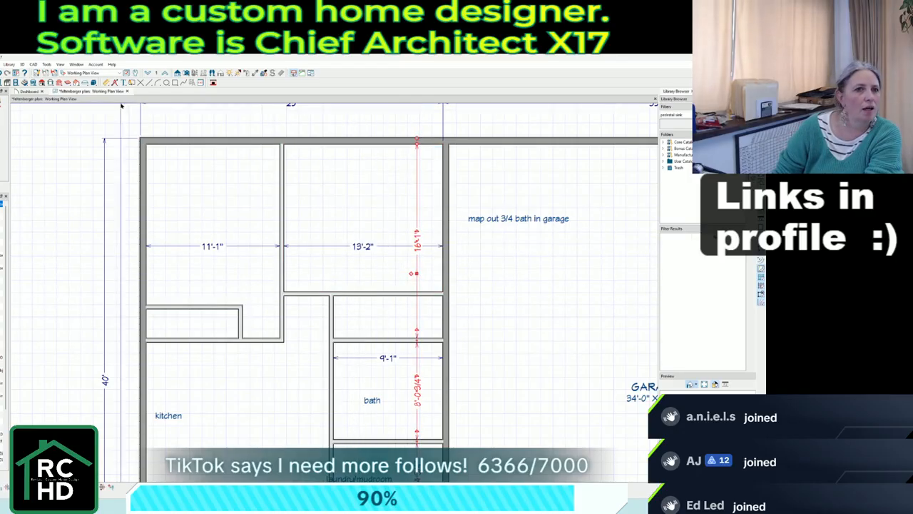
click(107, 85)
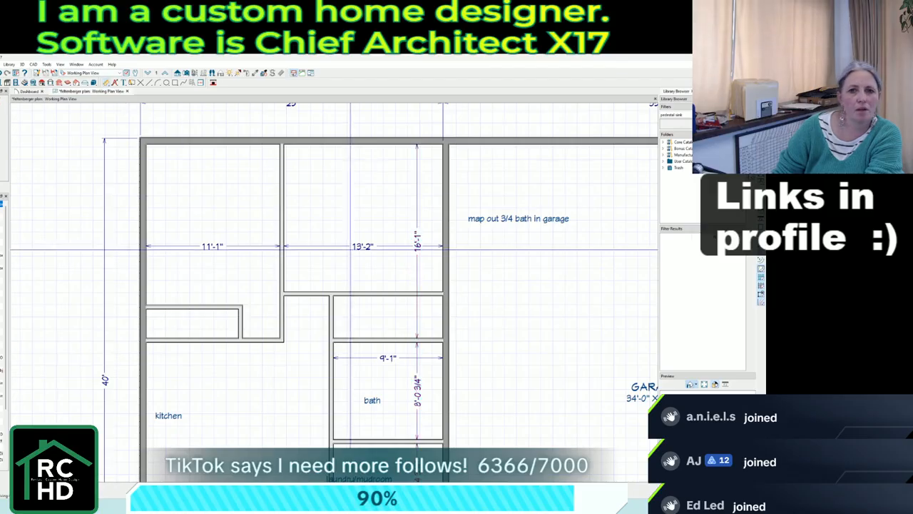
drag(390, 141, 390, 352)
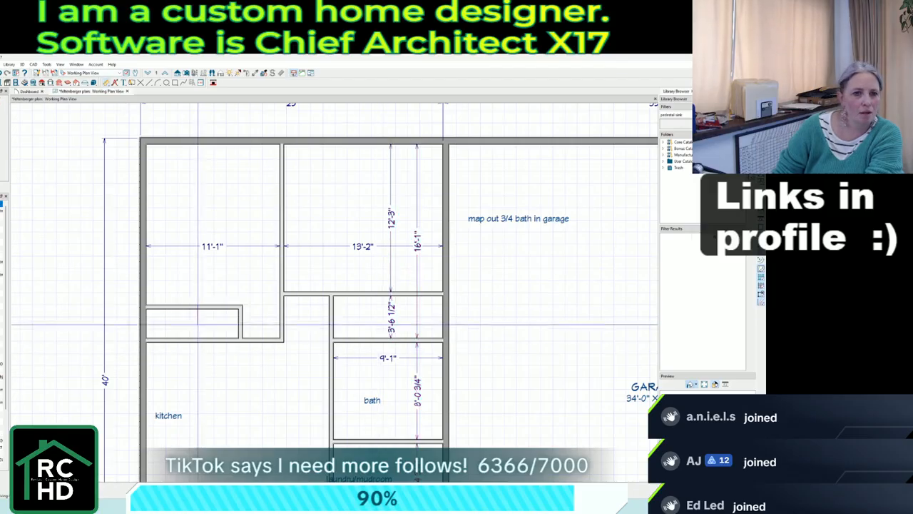
drag(197, 306, 197, 338)
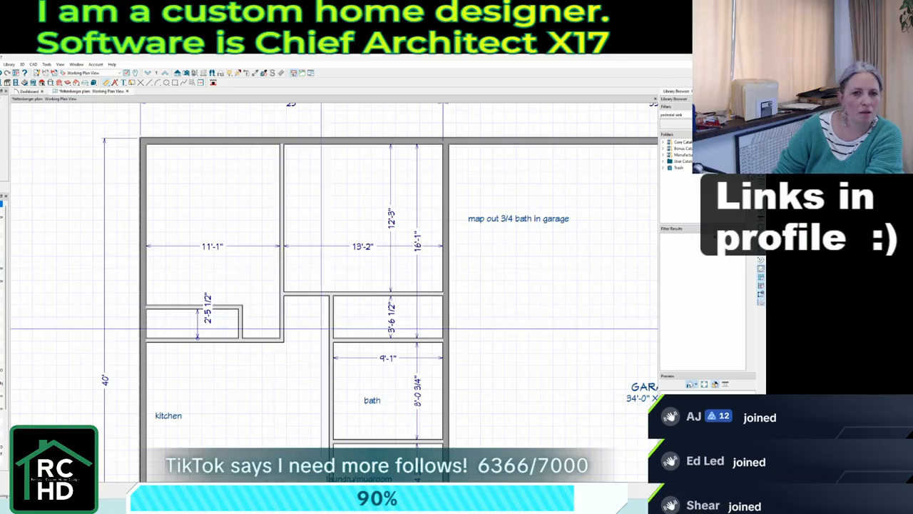
drag(331, 329, 231, 329)
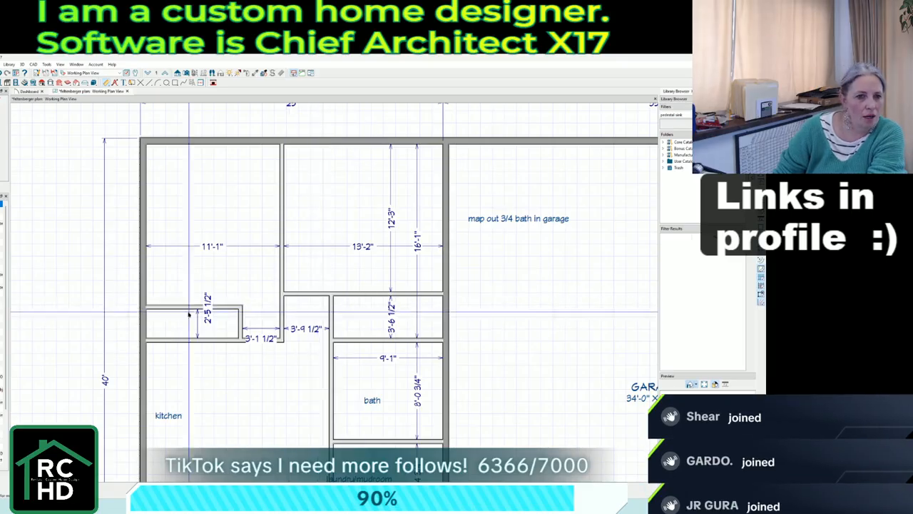
Set the left bedroom closet's depth to 2'-1" and the width of the passage beside it to 3'-4".
click(181, 309)
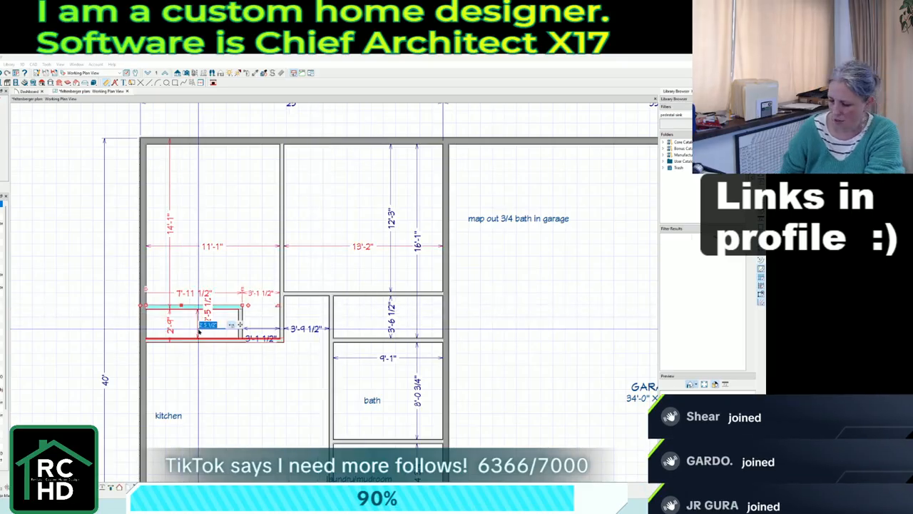
click(226, 392)
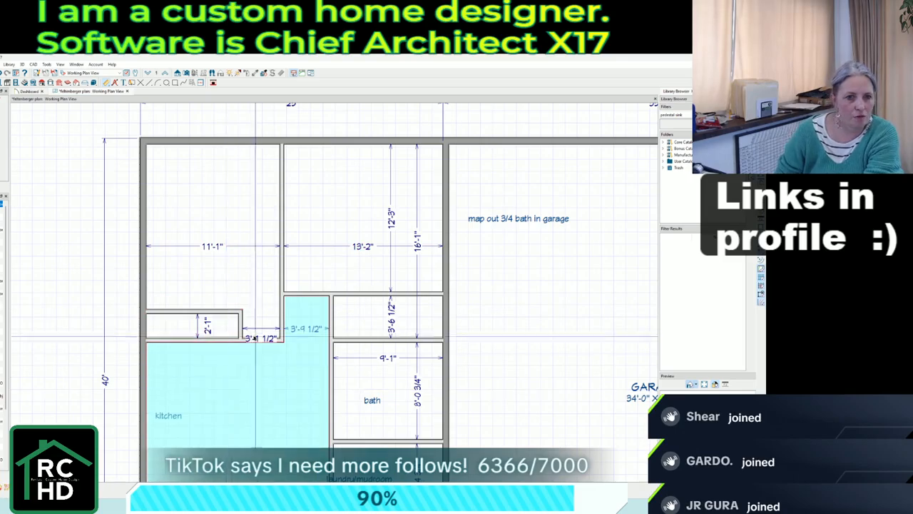
click(262, 336)
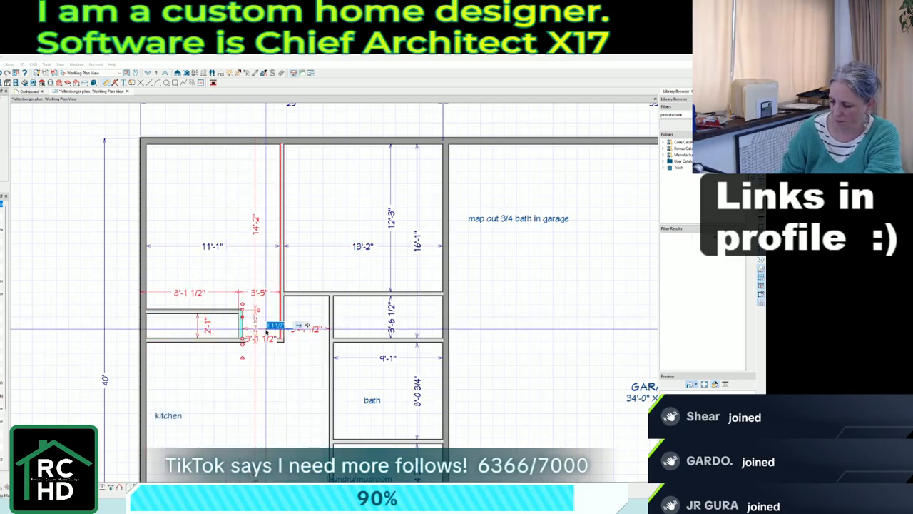
text(40)
key(Return)
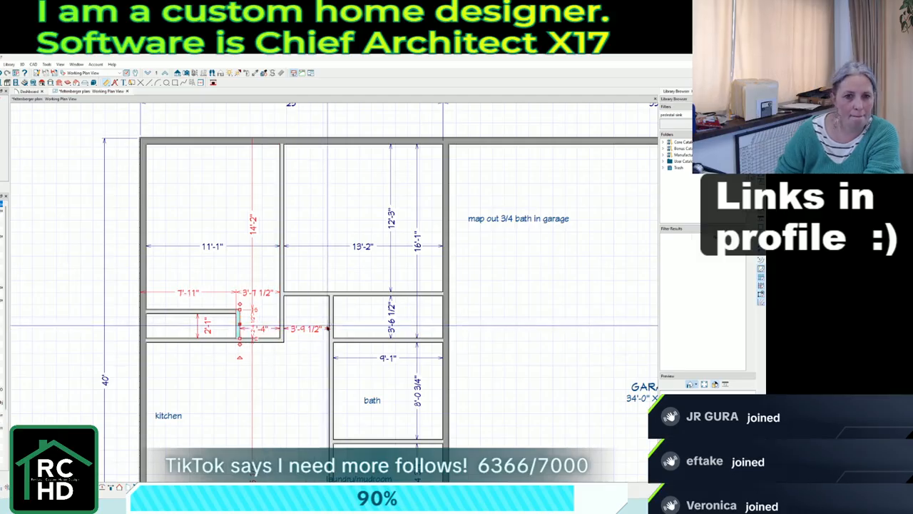
click(299, 366)
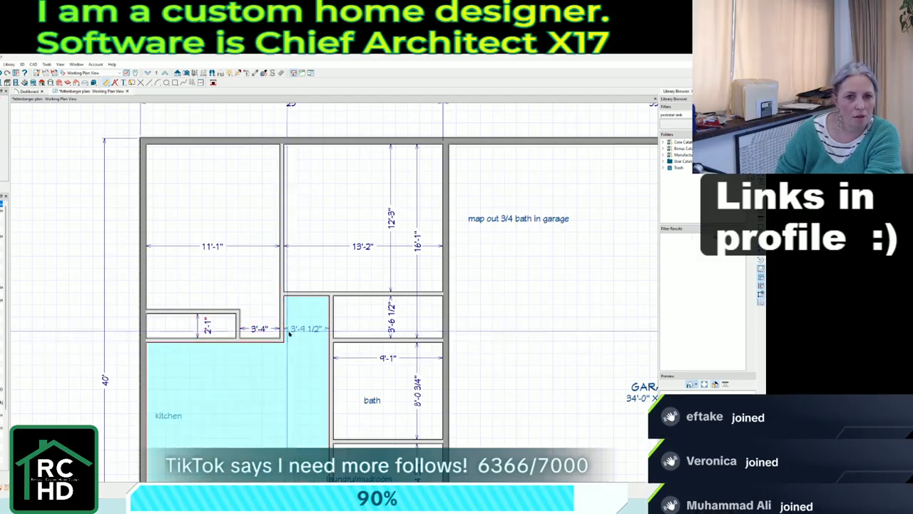
Narrow the hall to 3'-7" by moving the bath's side wall and aligning the closet wall above with it.
click(311, 331)
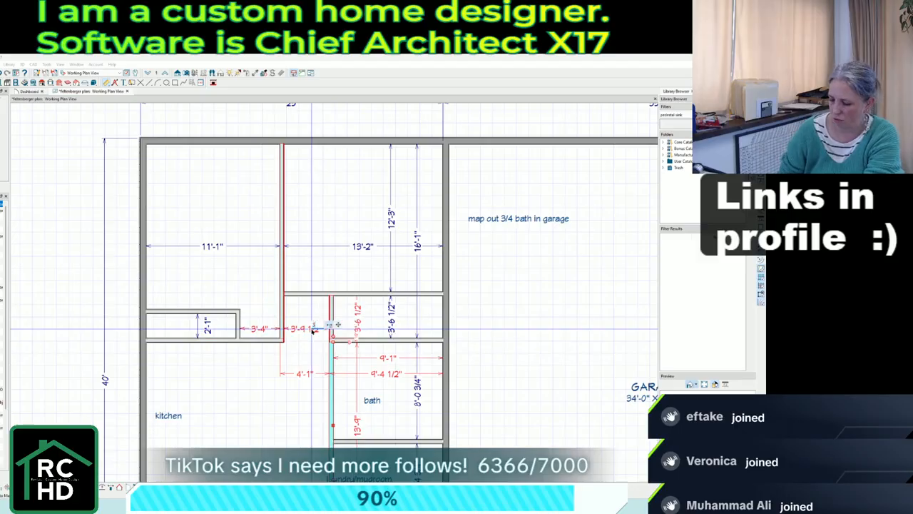
click(332, 316)
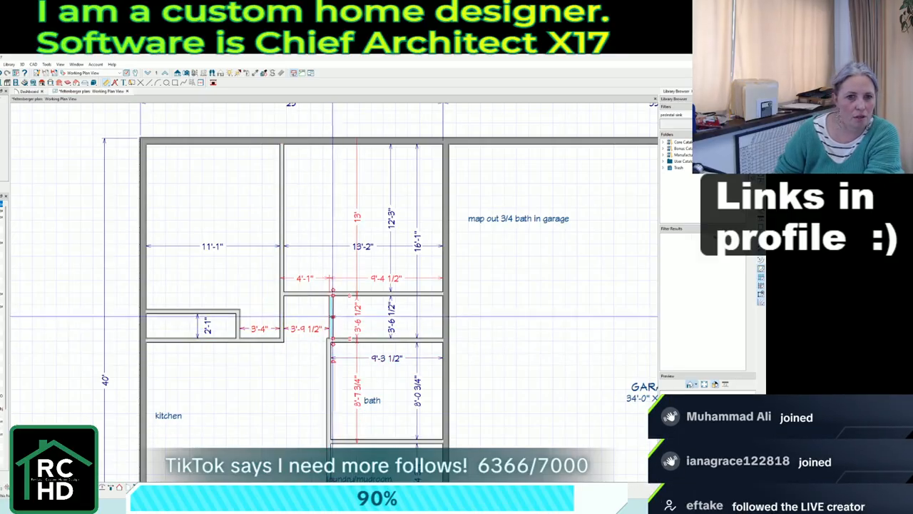
drag(333, 316, 329, 332)
click(312, 335)
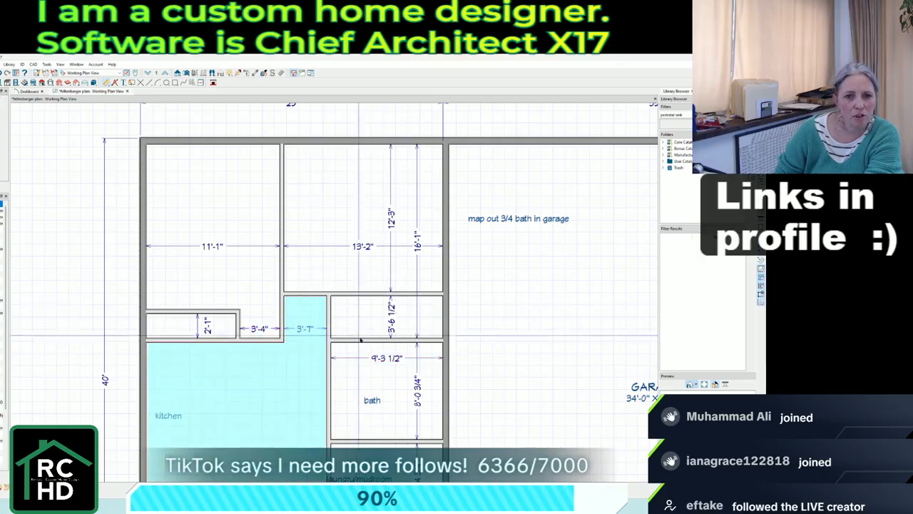
click(498, 331)
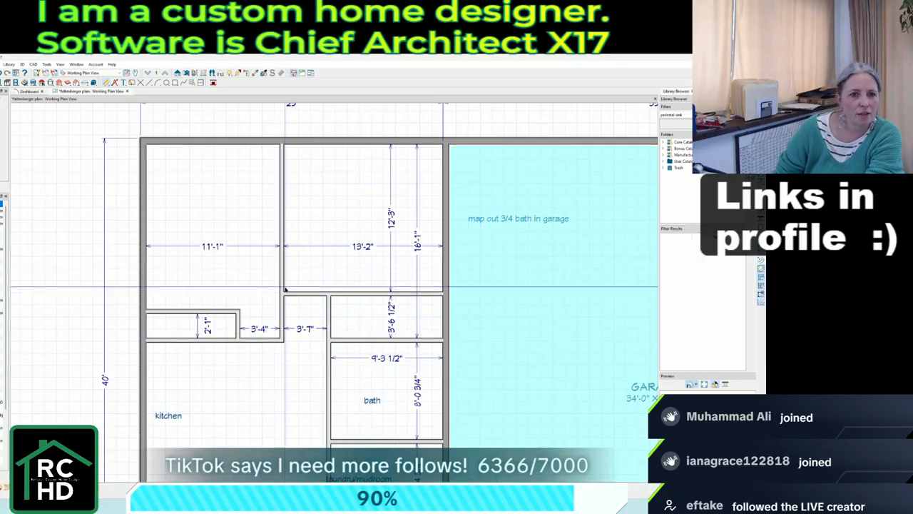
Place hinged doors from the hall into the left bedroom and, at the hall's end, into the right bedroom.
click(228, 310)
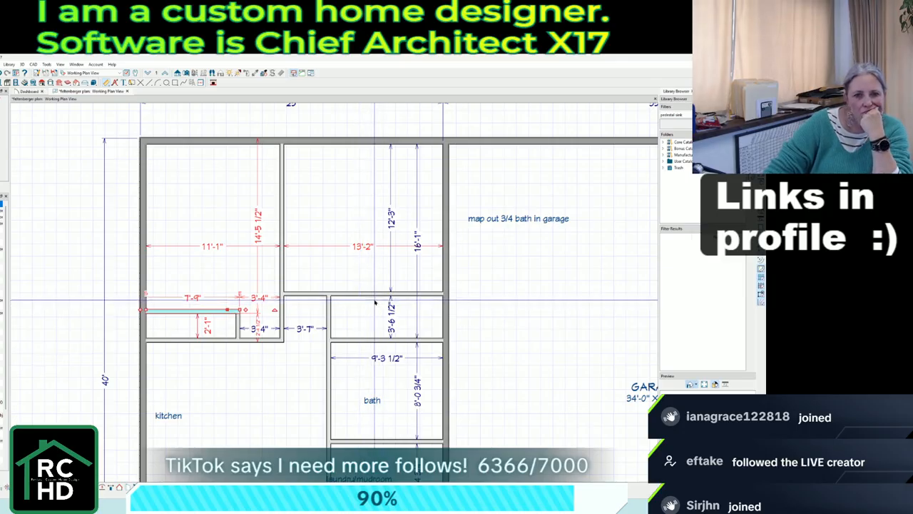
scroll(373, 302, down, 2)
scroll(374, 321, up, 3)
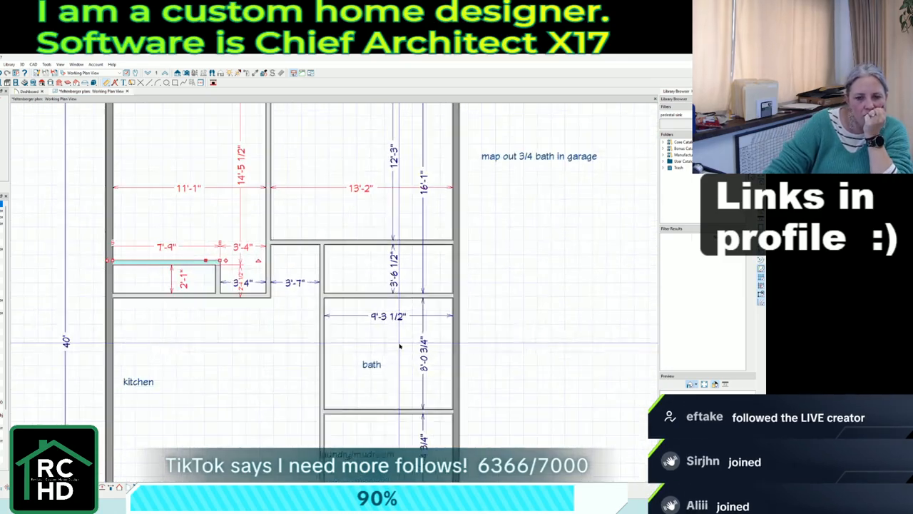
click(376, 297)
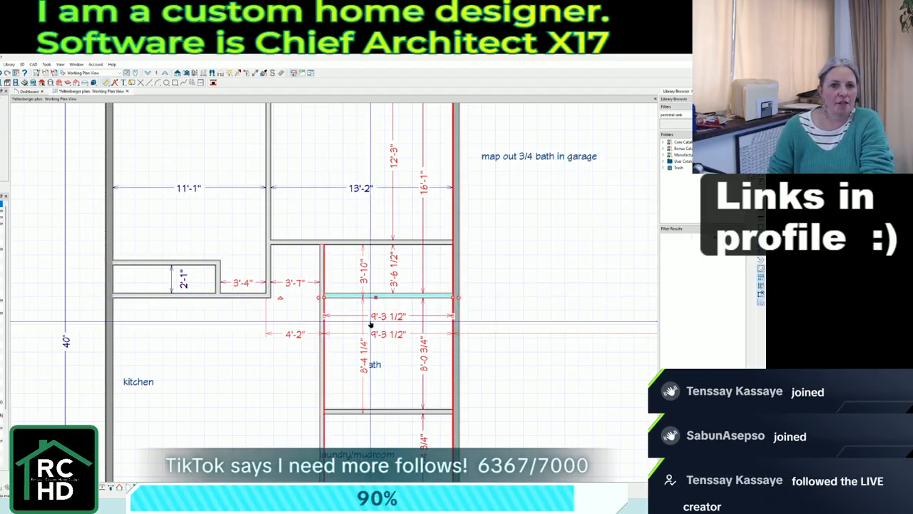
click(8, 83)
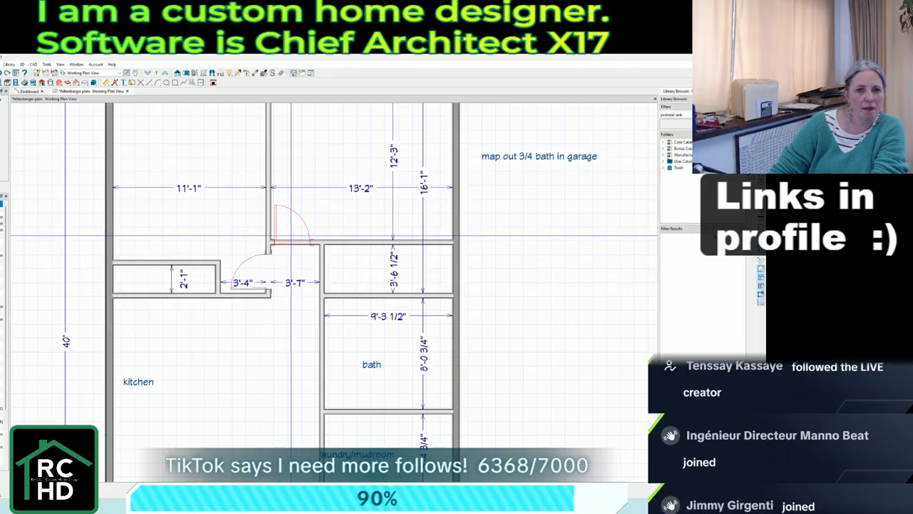
Set the depth of the right bedroom's closet to 4'-1" by moving the wall shared with the bath.
click(291, 235)
scroll(316, 354, down, 2)
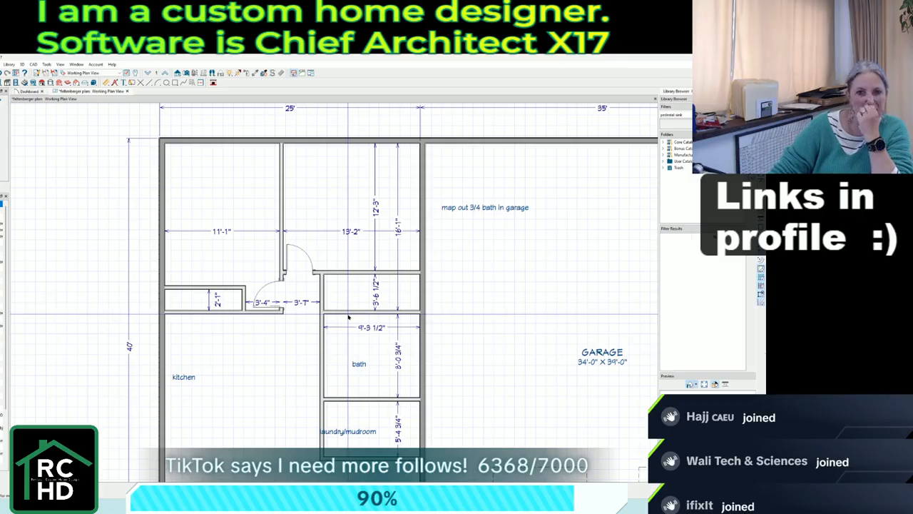
scroll(360, 317, up, 2)
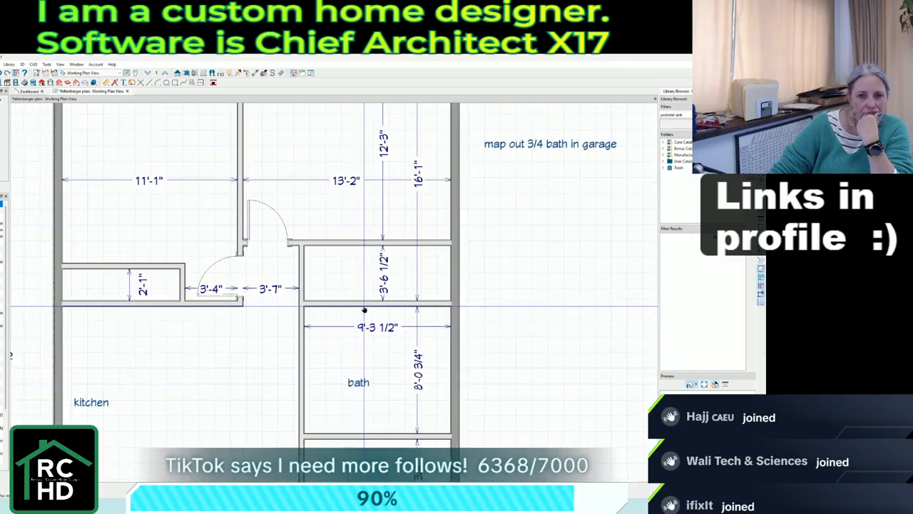
click(364, 307)
key(Return)
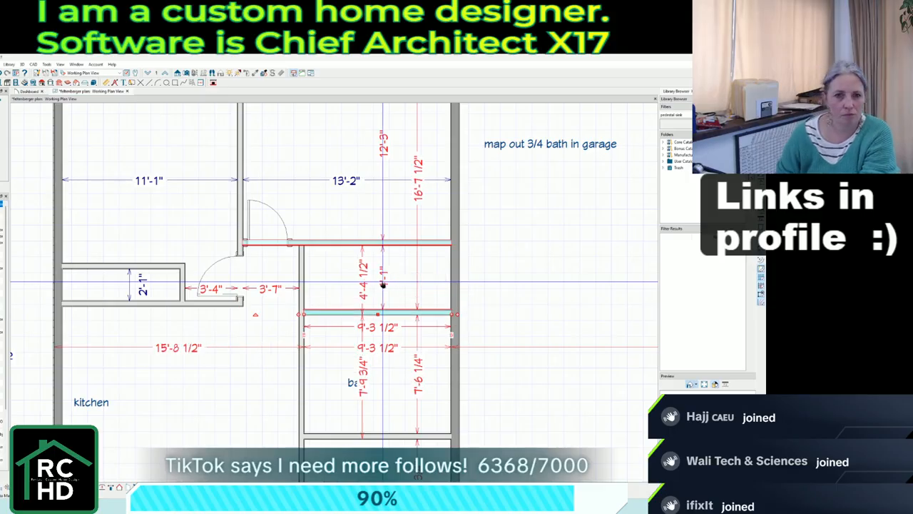
Set the bath's depth to 6'-1" by moving the wall shared with the laundry/mudroom.
scroll(455, 245, down, 3)
scroll(397, 350, up, 2)
click(426, 348)
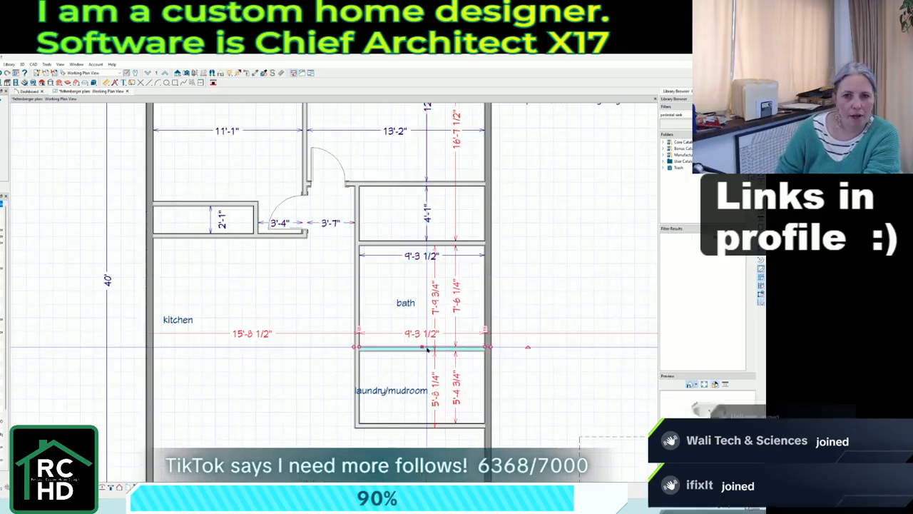
click(459, 298)
text(6'-)
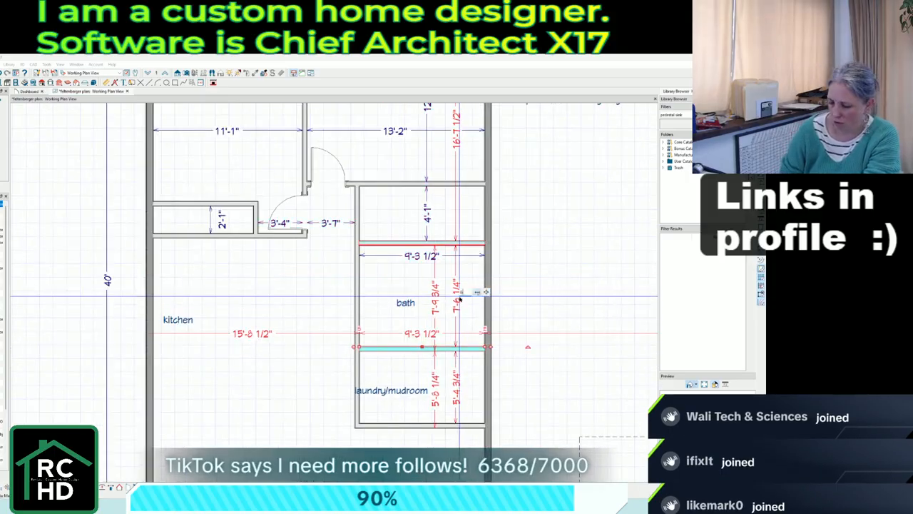
text(1)
key(Return)
scroll(458, 309, down, 2)
scroll(459, 375, up, 3)
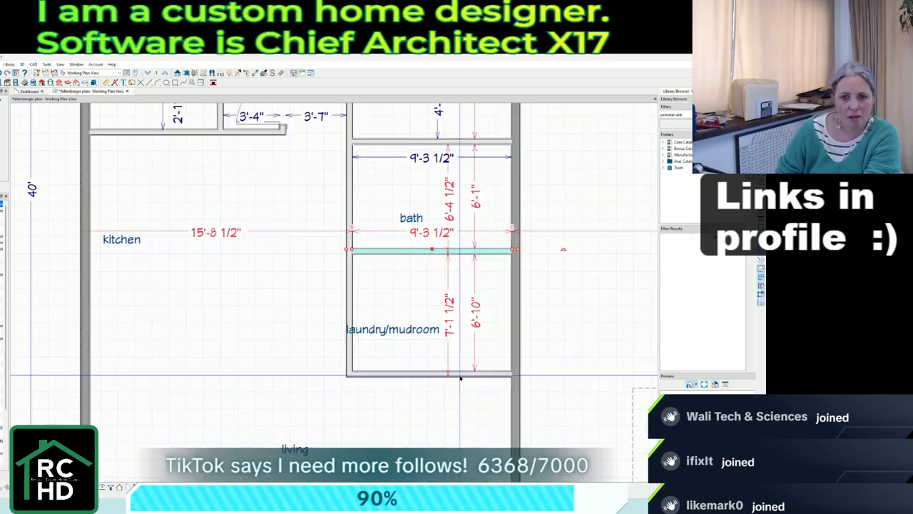
Set the laundry/mudroom's depth to 6'-1" by moving its wall on the living side.
click(460, 375)
click(474, 331)
text(6'1)
key(Return)
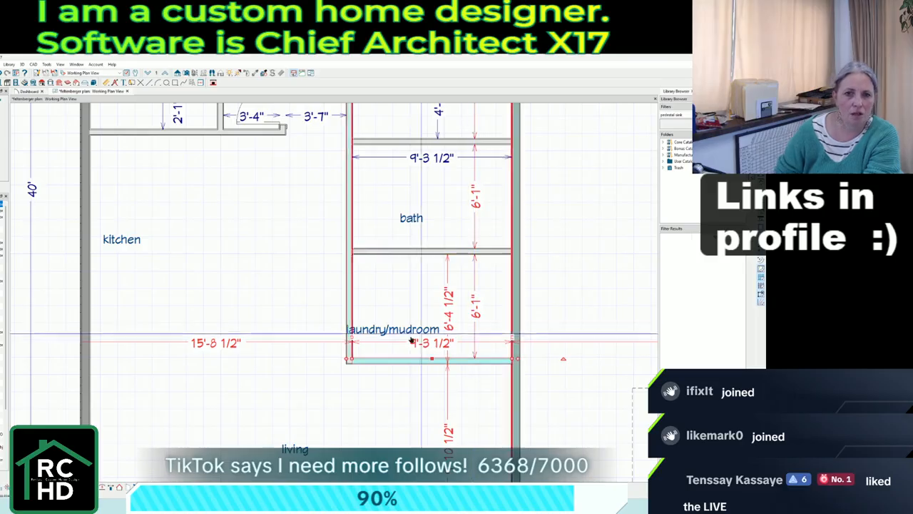
Move the laundry/mudroom label up toward the room's middle and set the room's depth to 5'-7".
scroll(411, 341, down, 2)
scroll(397, 402, up, 3)
click(397, 397)
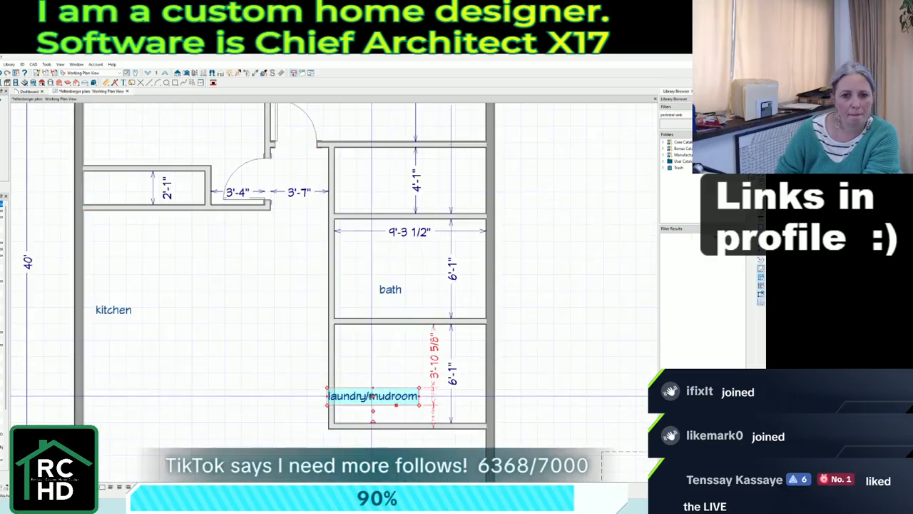
drag(373, 396, 373, 372)
click(450, 386)
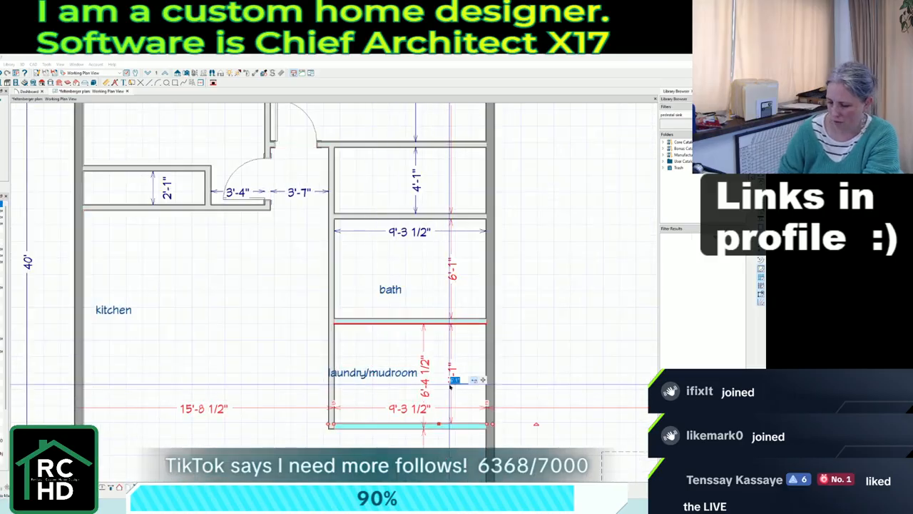
key(Escape)
scroll(437, 449, down, 2)
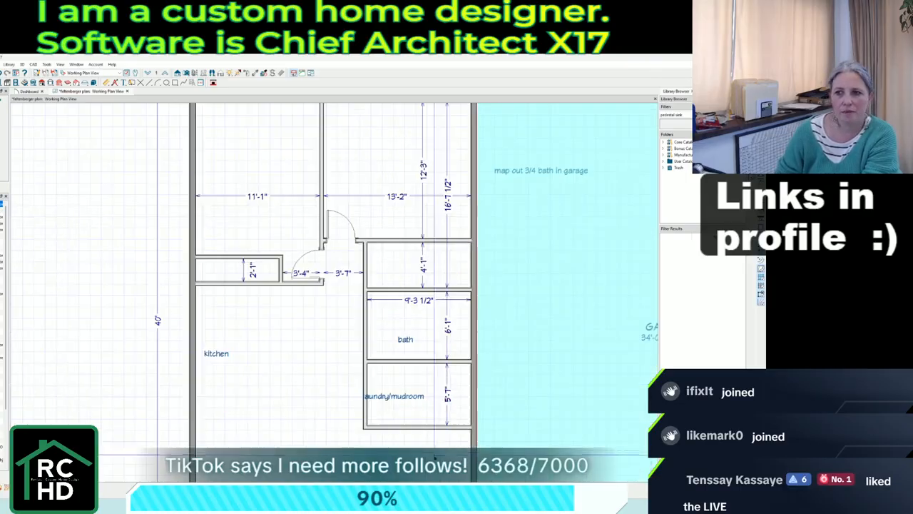
scroll(492, 390, down, 2)
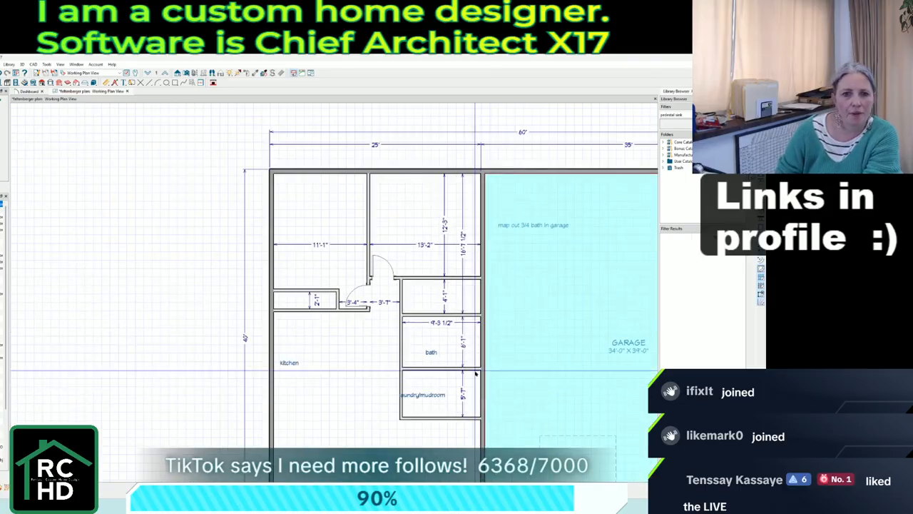
Delete the interior dimensions of the living area and the bath and laundry/mudroom text labels.
click(316, 303)
key(Escape)
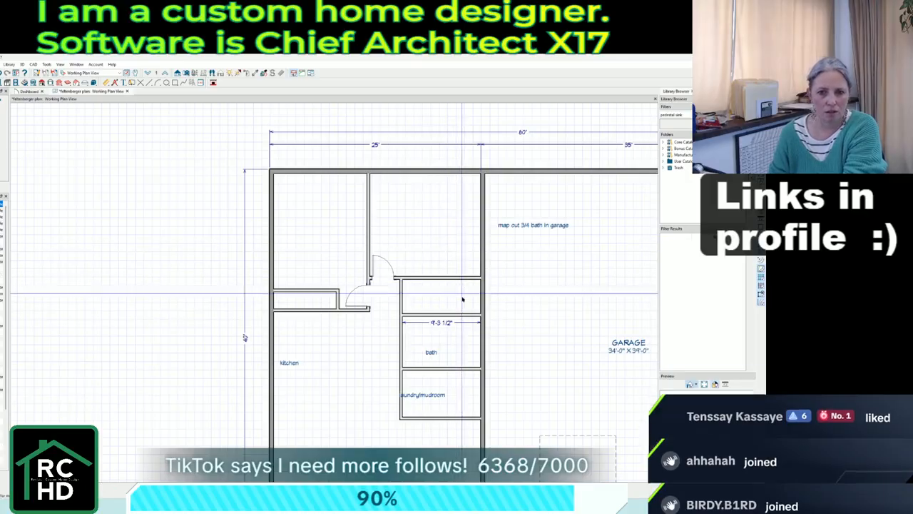
click(436, 354)
key(Delete)
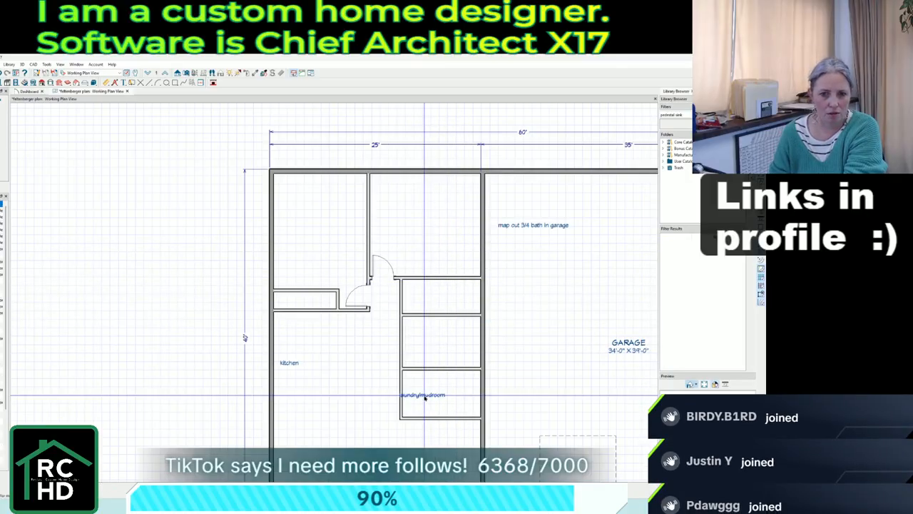
click(426, 395)
key(Delete)
Assign the room type Bedroom 2 to the left bedroom and Bedroom 1 to the right bedroom.
double_click(331, 251)
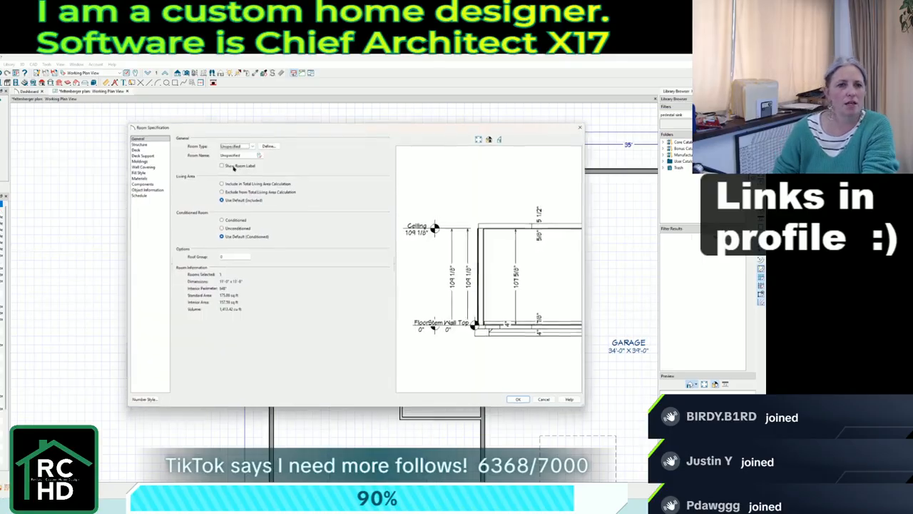
click(235, 145)
click(233, 193)
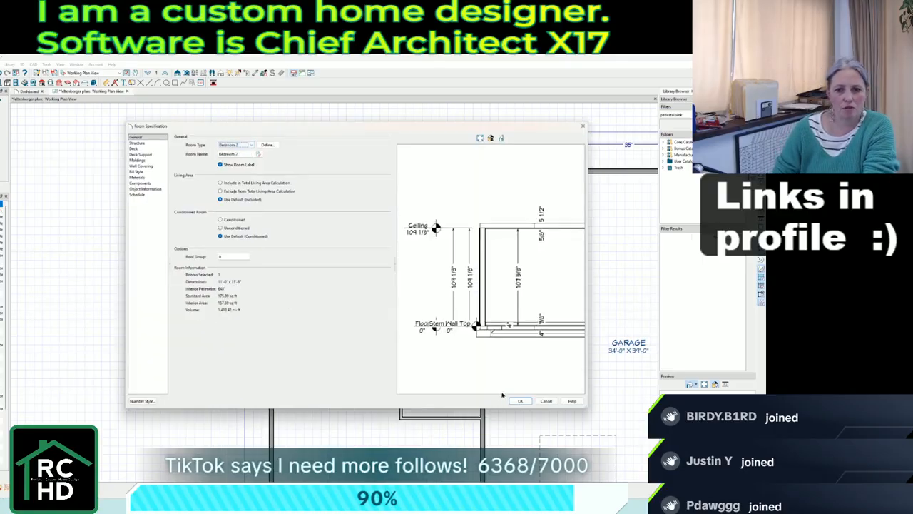
click(520, 401)
double_click(428, 228)
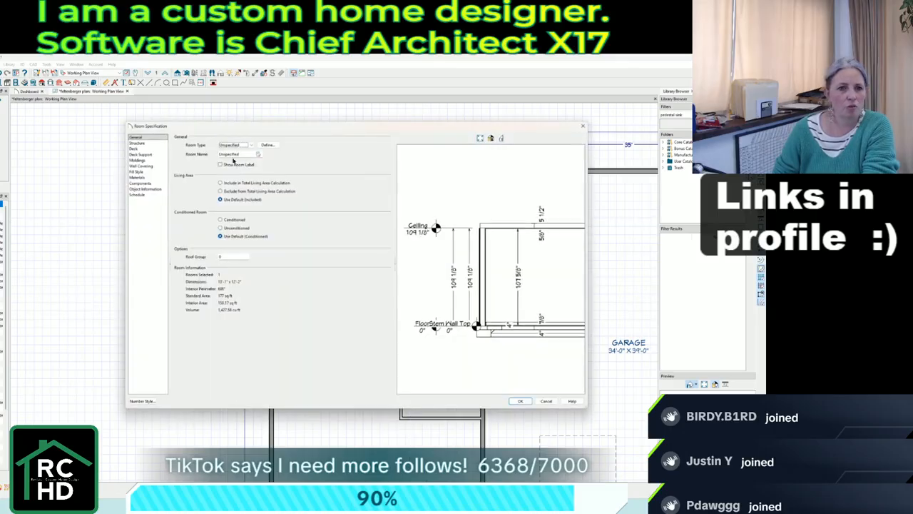
click(236, 144)
click(237, 186)
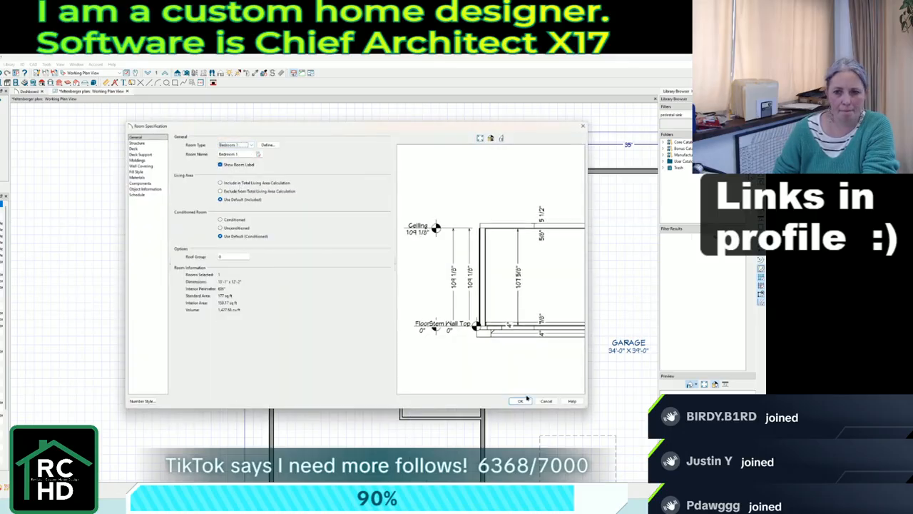
click(525, 400)
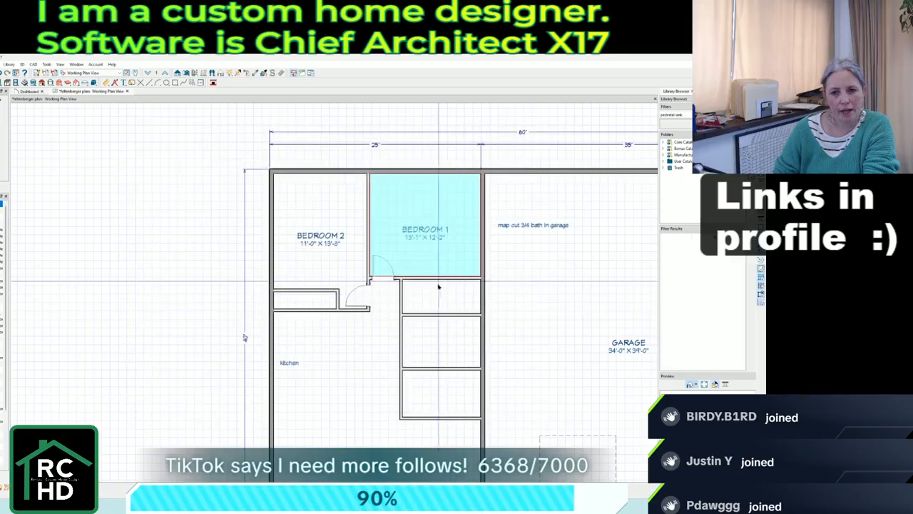
Assign the room type Bath to the room directly below the right bedroom's closet.
double_click(452, 343)
click(230, 145)
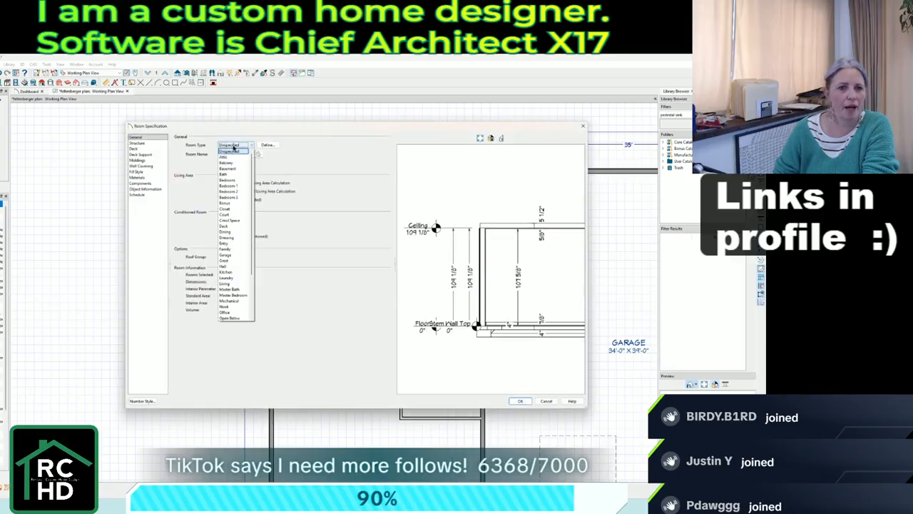
click(229, 175)
click(519, 401)
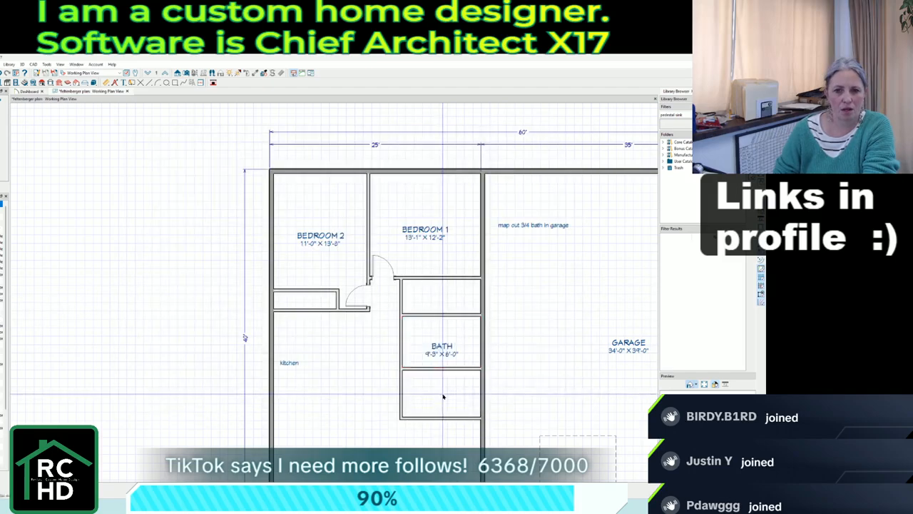
Assign the room type Laundry to the room below the bath and name it Laundry/Mudroom.
double_click(442, 436)
click(232, 146)
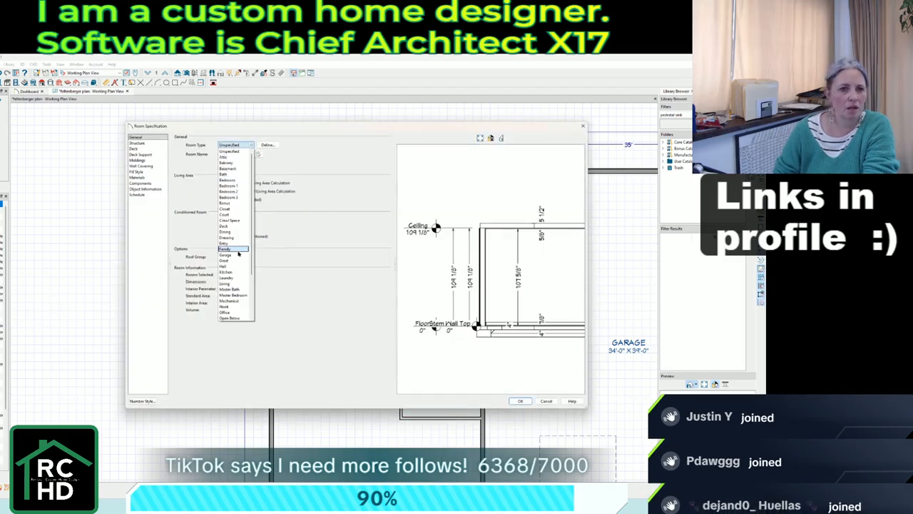
click(237, 278)
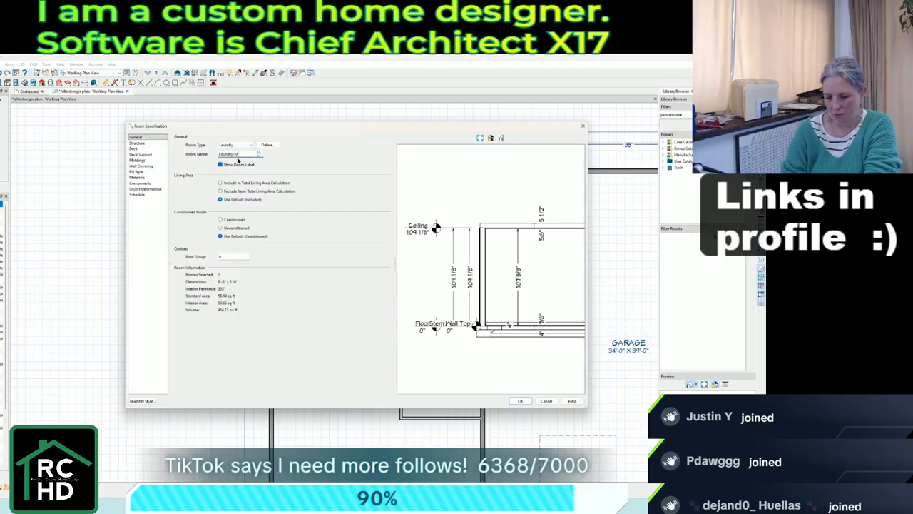
key(BackSpace)
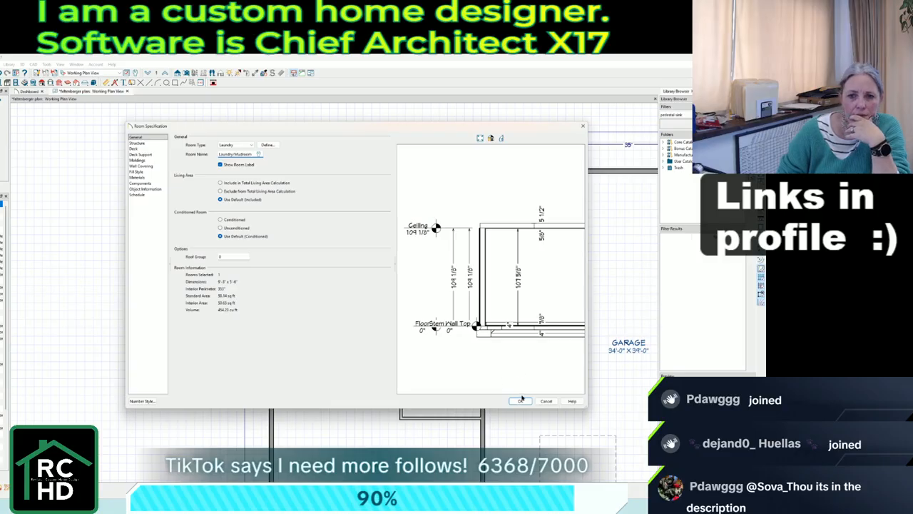
click(521, 401)
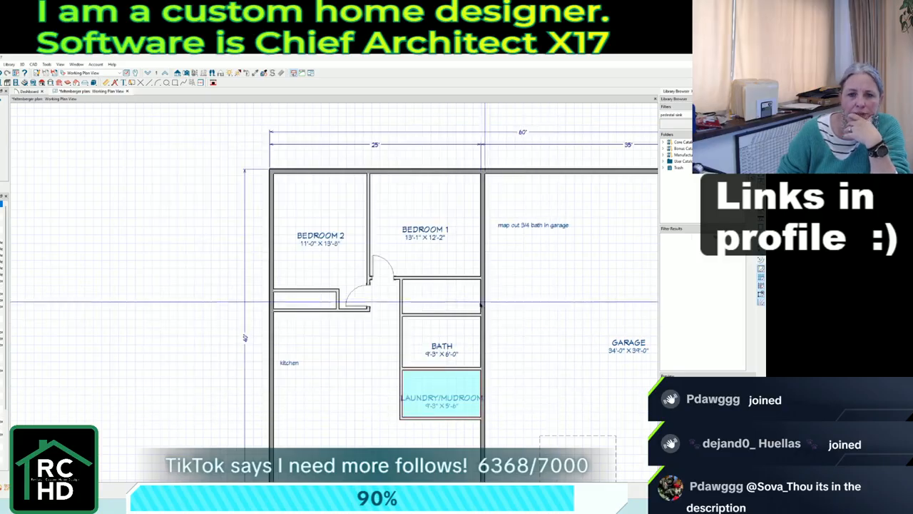
scroll(457, 397, up, 2)
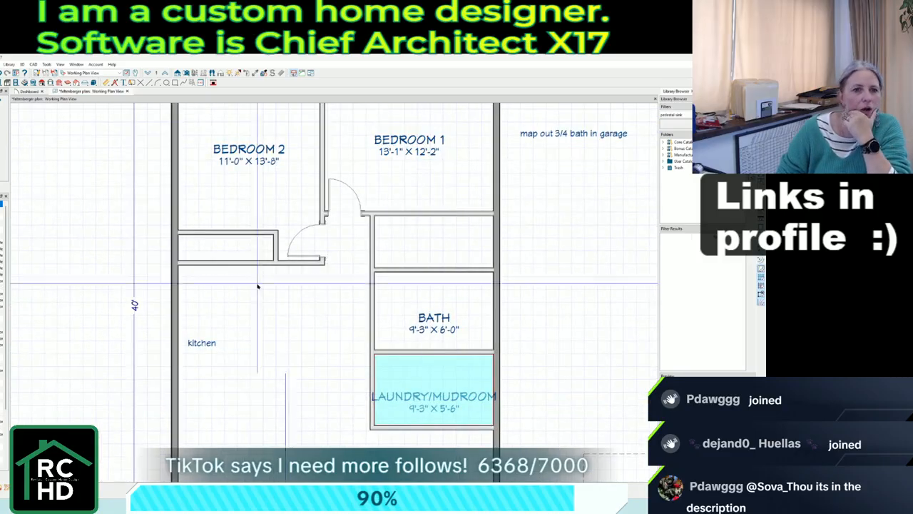
key(Escape)
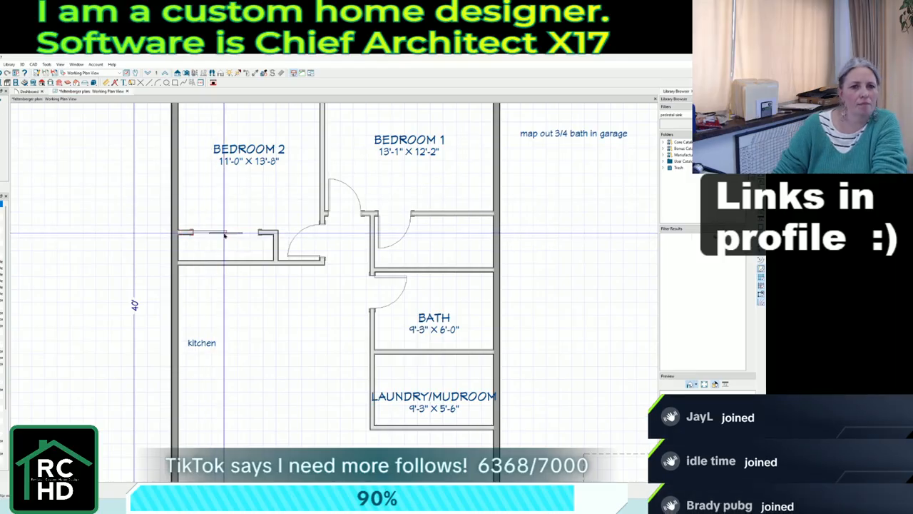
Set the width of the sliding door on Bedroom 2's closet to 72".
double_click(225, 236)
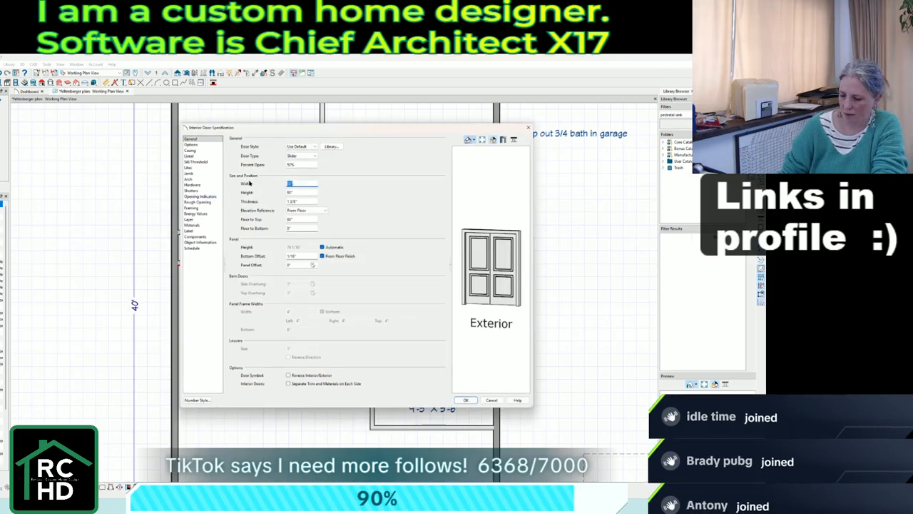
text(72)
key(Tab)
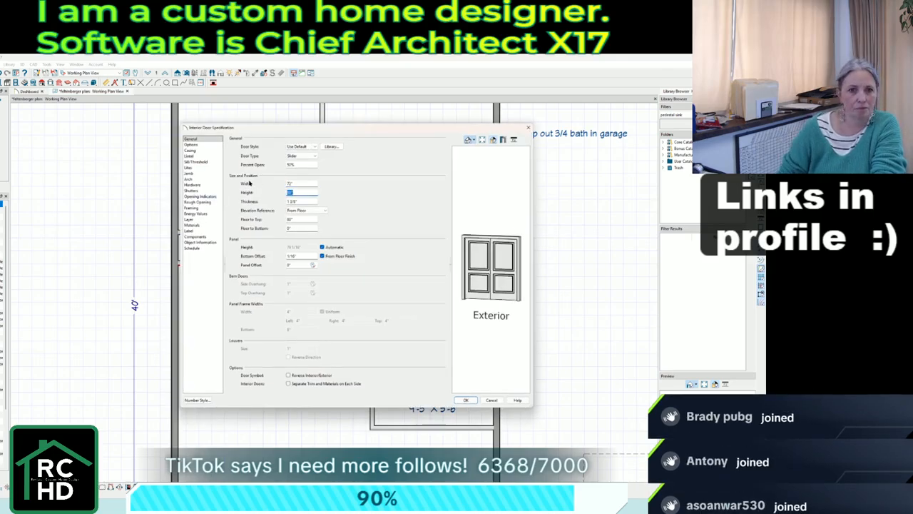
click(468, 400)
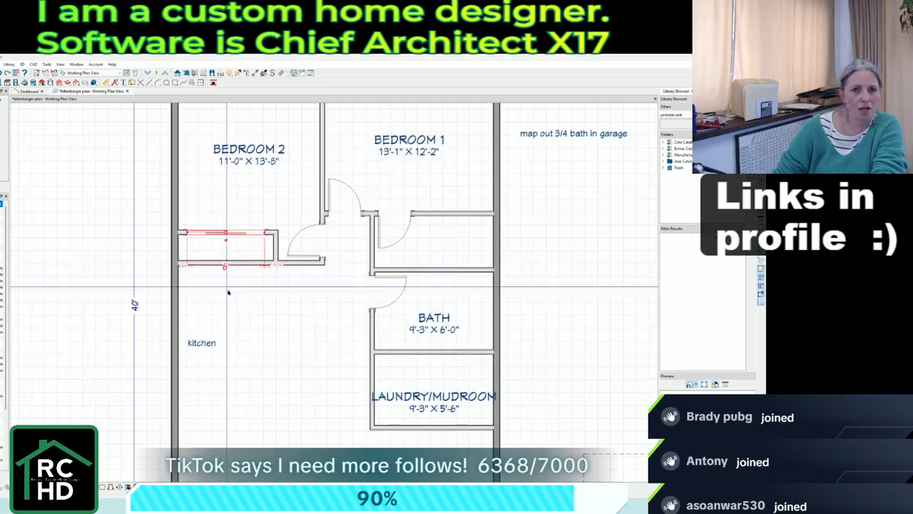
scroll(228, 293, down, 2)
scroll(292, 271, up, 1)
scroll(362, 418, up, 2)
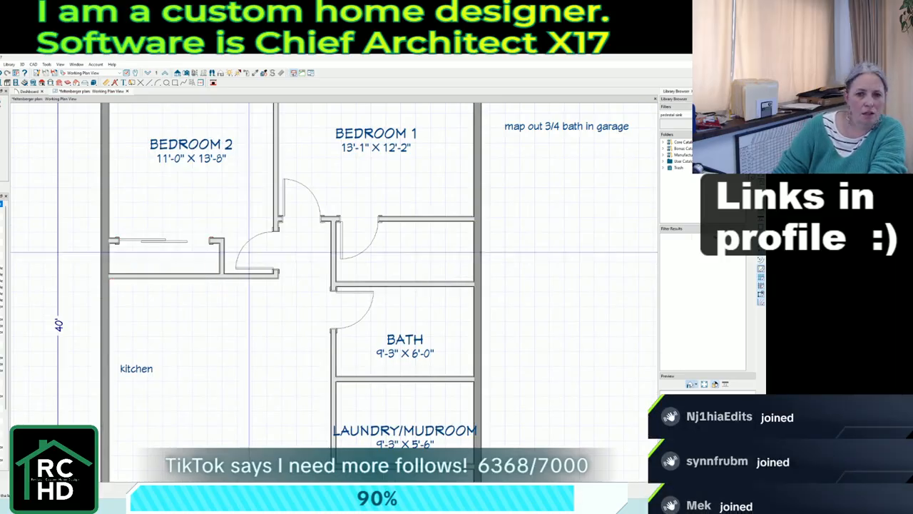
drag(435, 376, 435, 289)
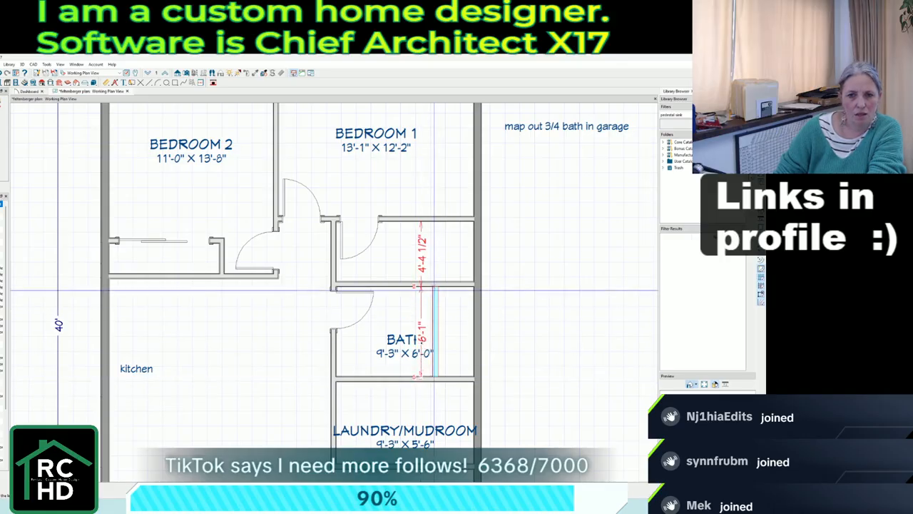
drag(434, 312, 440, 364)
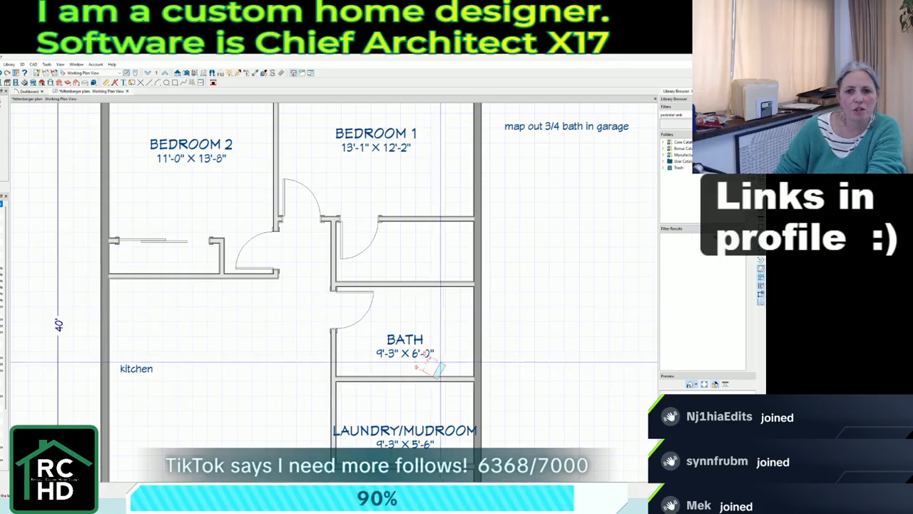
click(436, 379)
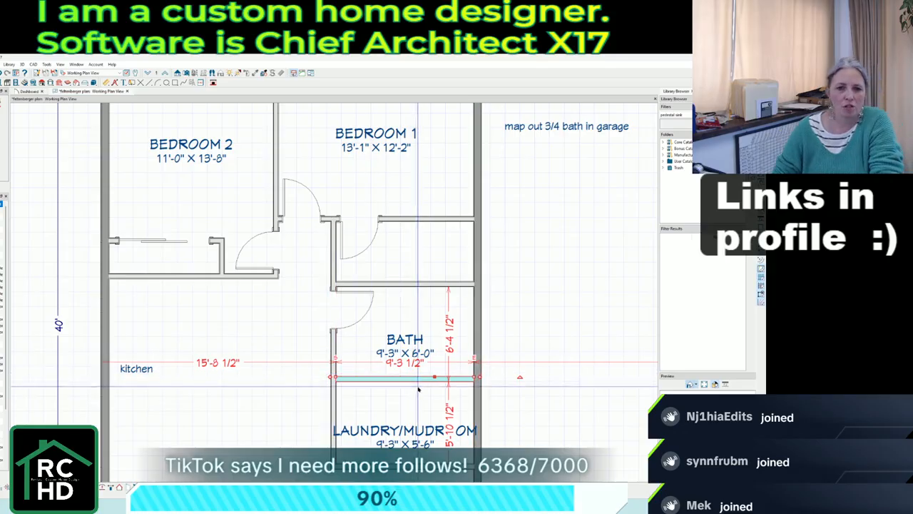
scroll(405, 242, down, 1)
key(Escape)
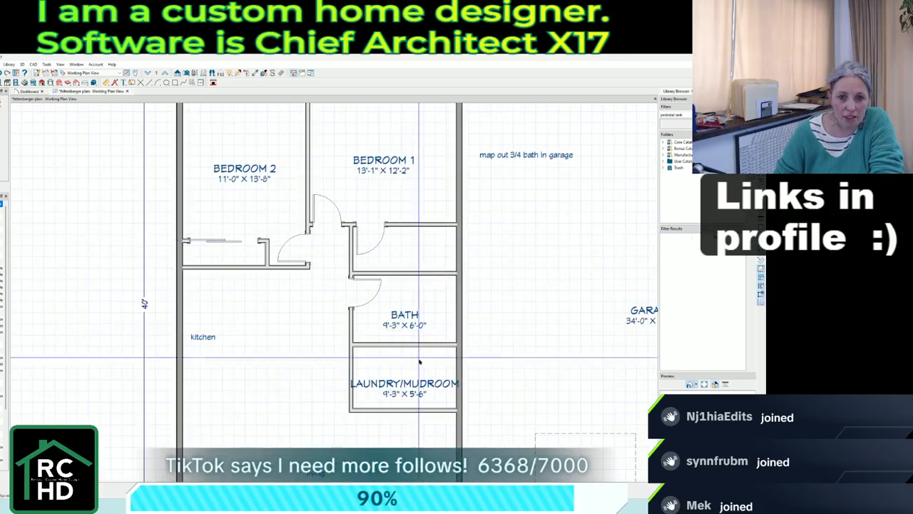
Move the Laundry/Mudroom room upward to reduce the bath's depth to about 4'-11".
click(390, 345)
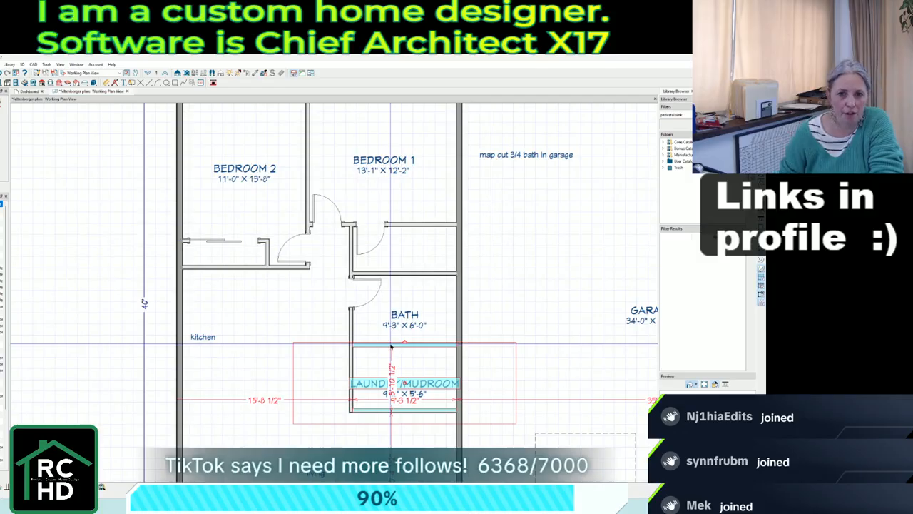
key(Up)
key(Up)
key(Up)
key(Up)
key(Up)
key(Up)
key(Up)
key(Up)
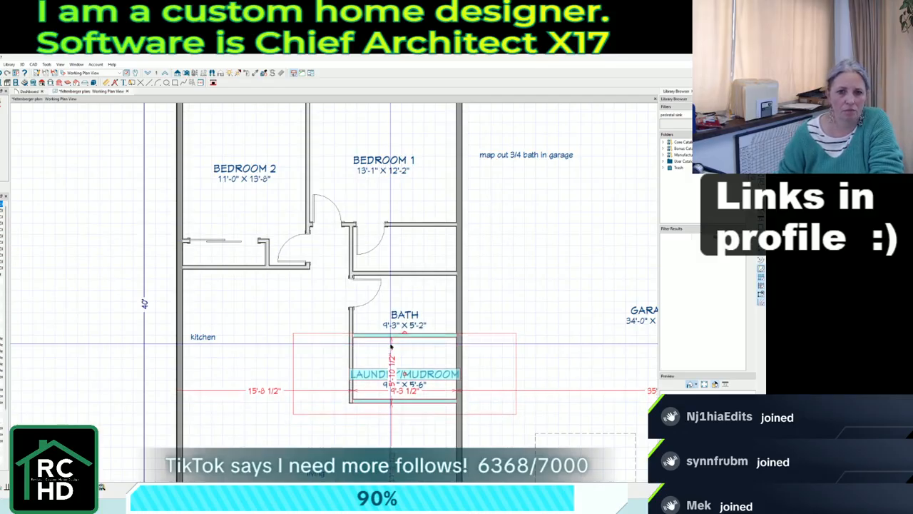
Move the BATH room label upward so it sits centred in the reduced bath.
scroll(403, 336, up, 2)
click(398, 315)
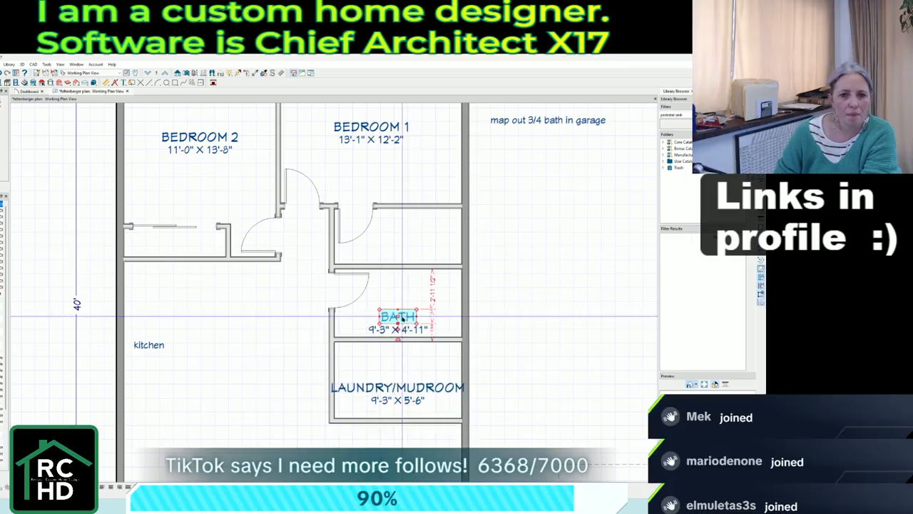
key(Up)
key(Up)
key(Up)
key(Up)
key(Up)
key(Up)
key(Up)
key(Up)
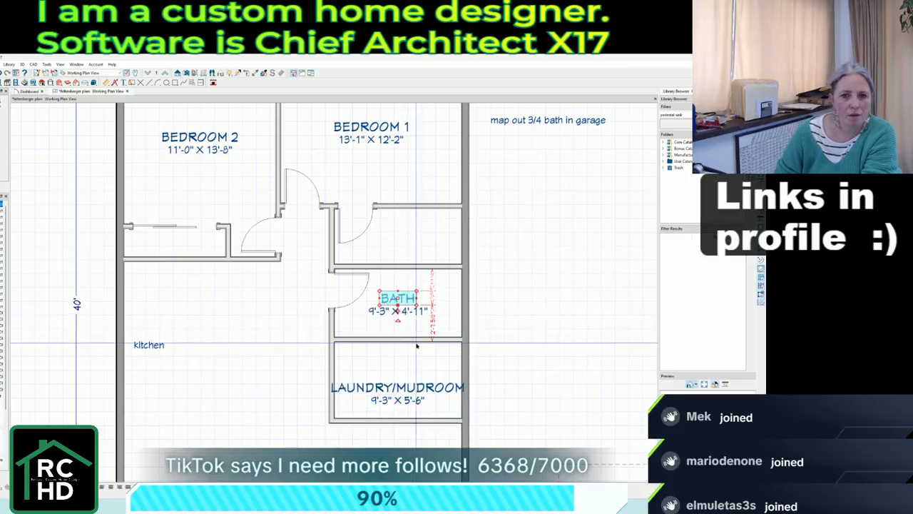
Nudge the Laundry/Mudroom room slightly down so the bath measures 9'-3" x 5'-0".
drag(419, 423, 393, 339)
key(Down)
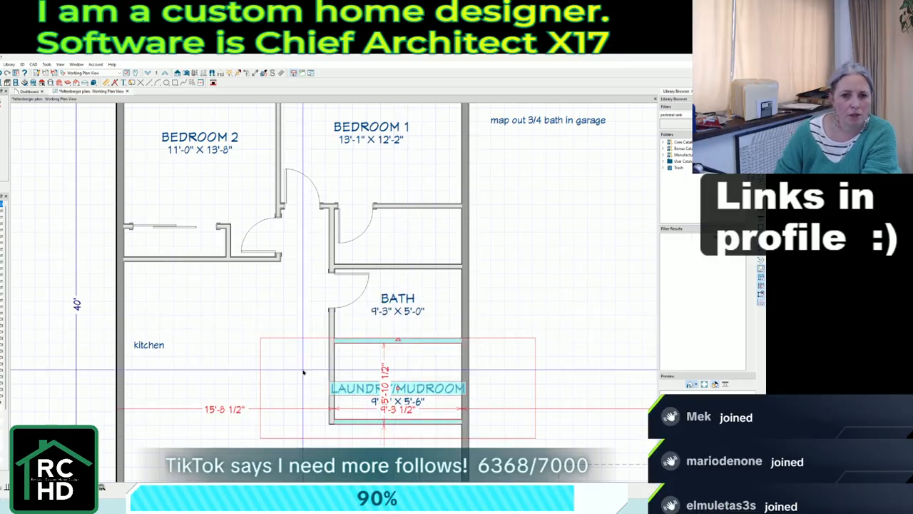
click(304, 372)
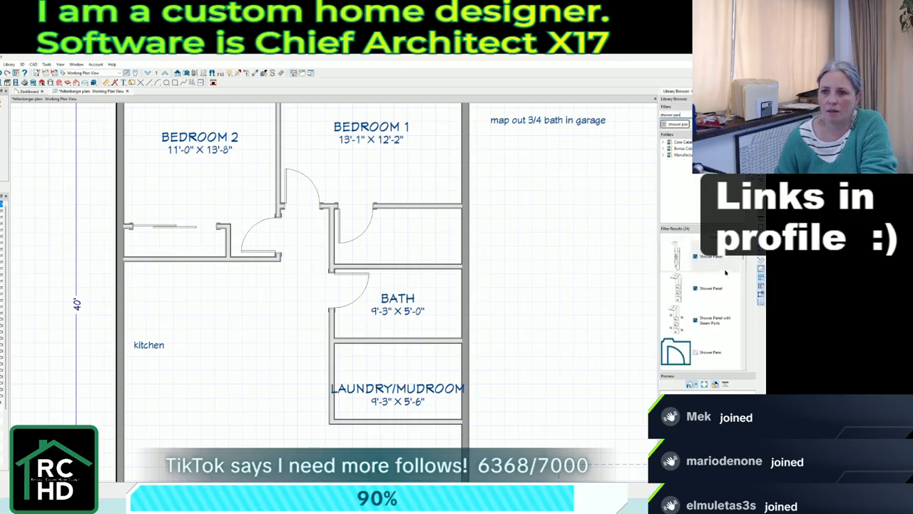
Place a rectangular shower pan against the bath's right wall and resize it to 2'-6" deep, spanning the room from wall to wall.
scroll(686, 326, down, 3)
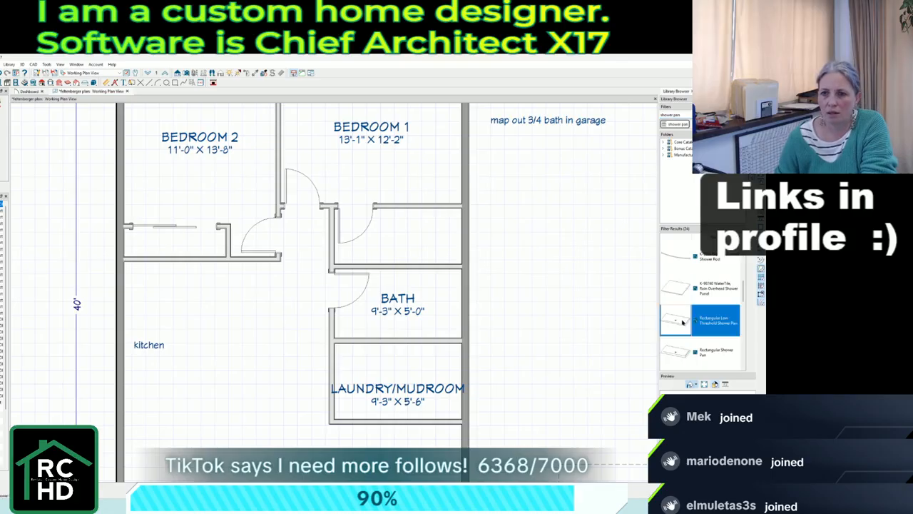
click(696, 351)
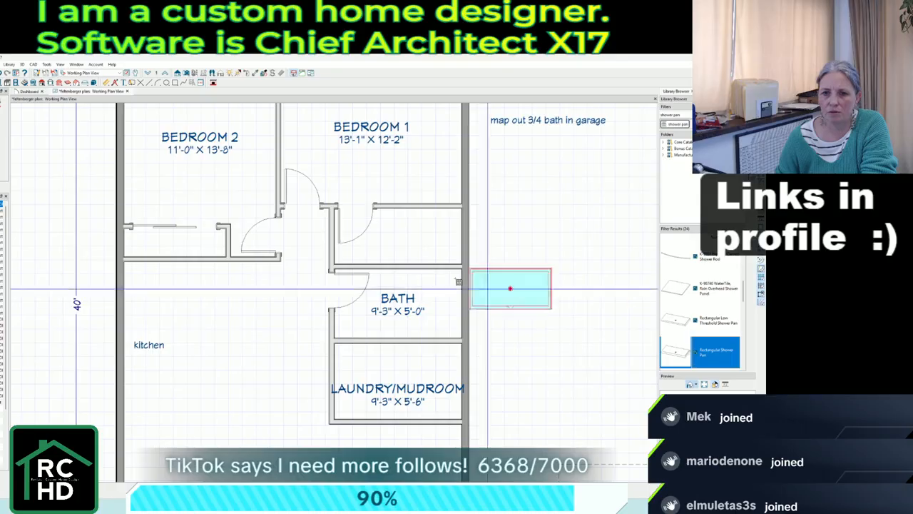
scroll(709, 330, down, 3)
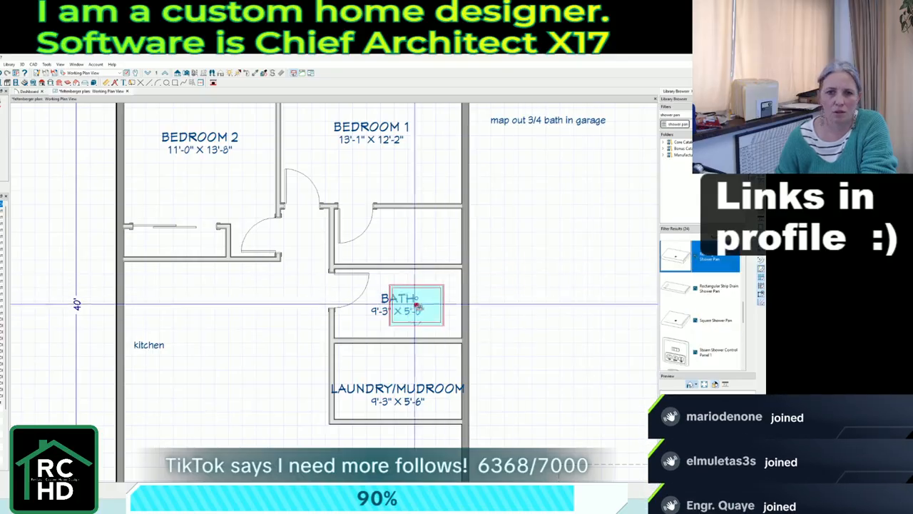
click(440, 304)
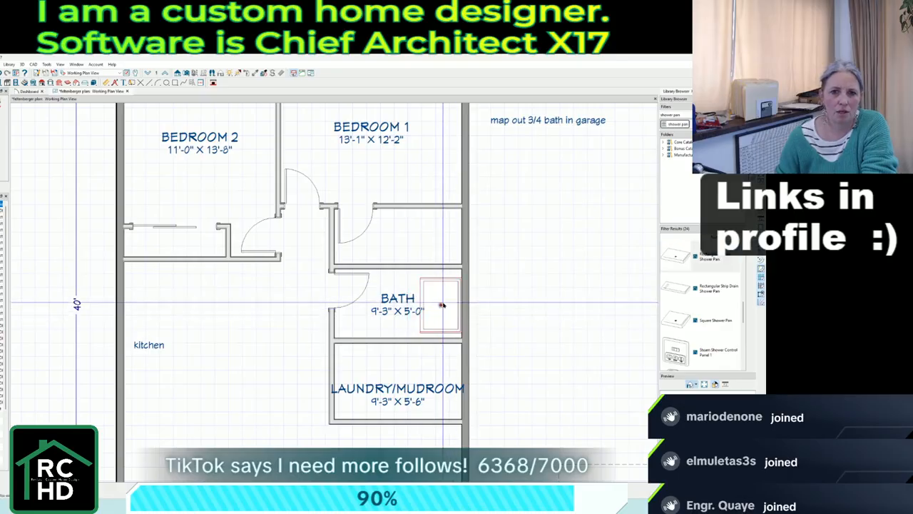
double_click(442, 303)
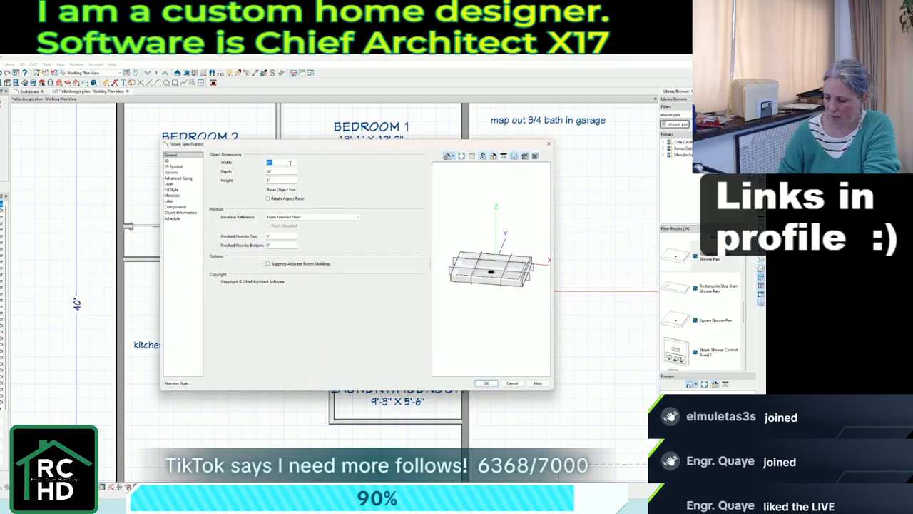
click(484, 384)
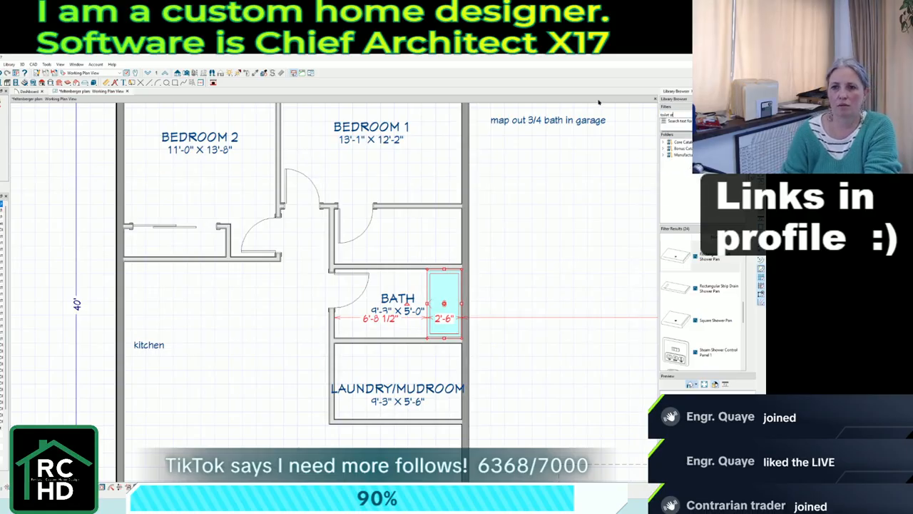
Search the library for "toilet standard" and place a Standard Toilet on the bath's lower wall beside the shower pan.
text(toilet standard)
key(Return)
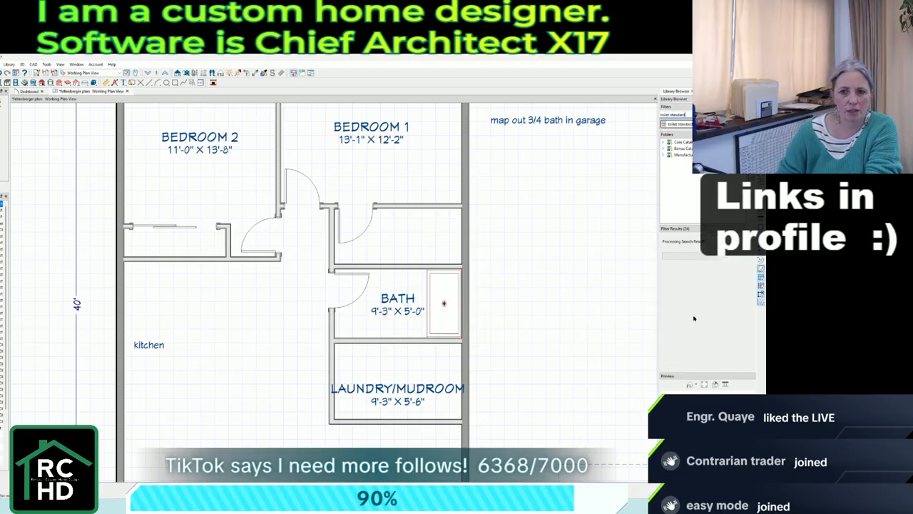
click(409, 321)
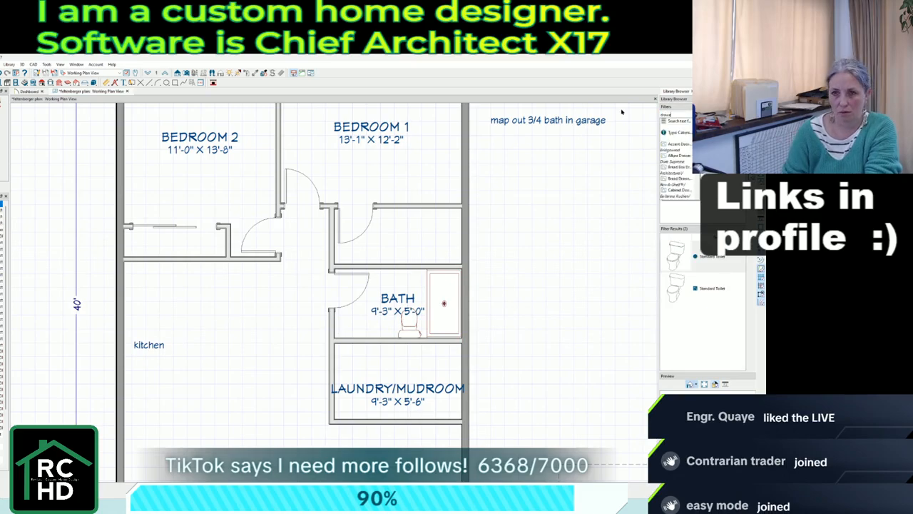
Find a drawer base cabinet in the library, place it in the bath's lower-left corner and set its width to 9".
text(drawer base)
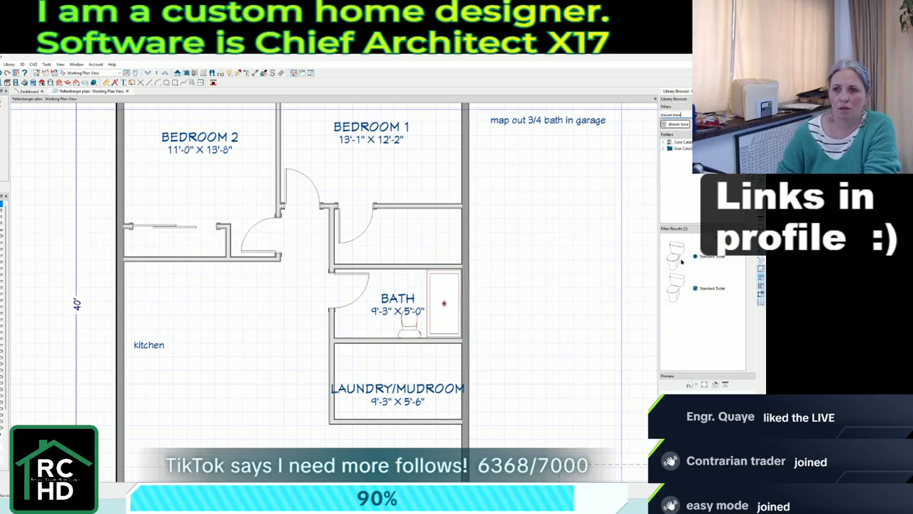
key(Return)
click(682, 257)
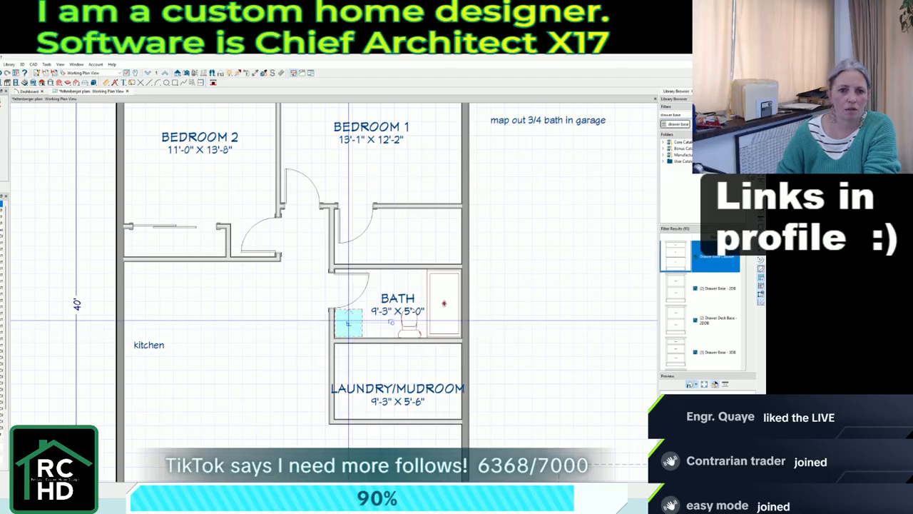
scroll(348, 323, up, 3)
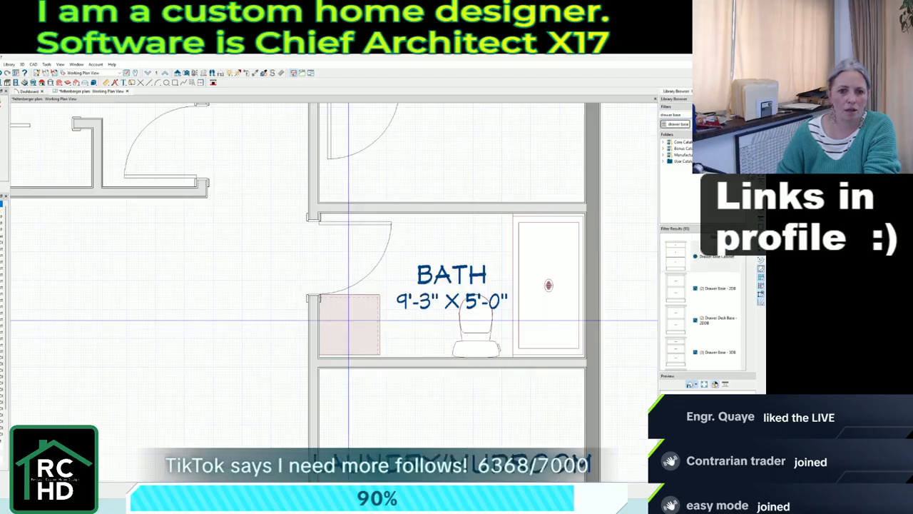
click(351, 337)
double_click(351, 337)
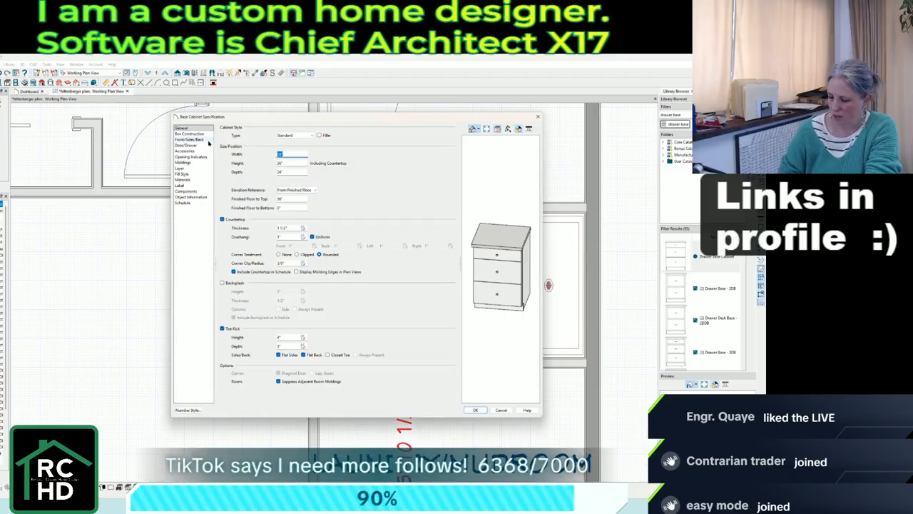
text(9)
key(Return)
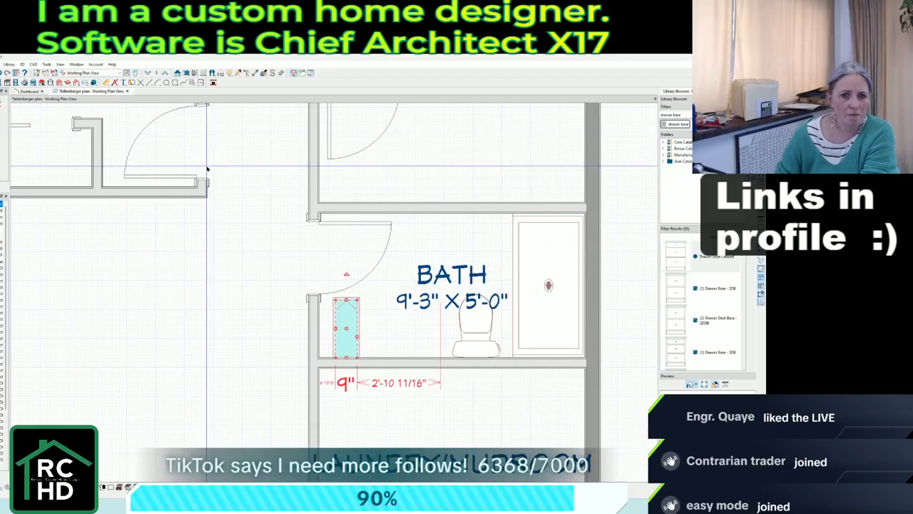
Nudge the 9" drawer base cabinet left so its countertop meets the bath's left wall.
key(Left)
key(Left)
key(Left)
key(Left)
key(Left)
key(Left)
key(Left)
key(Right)
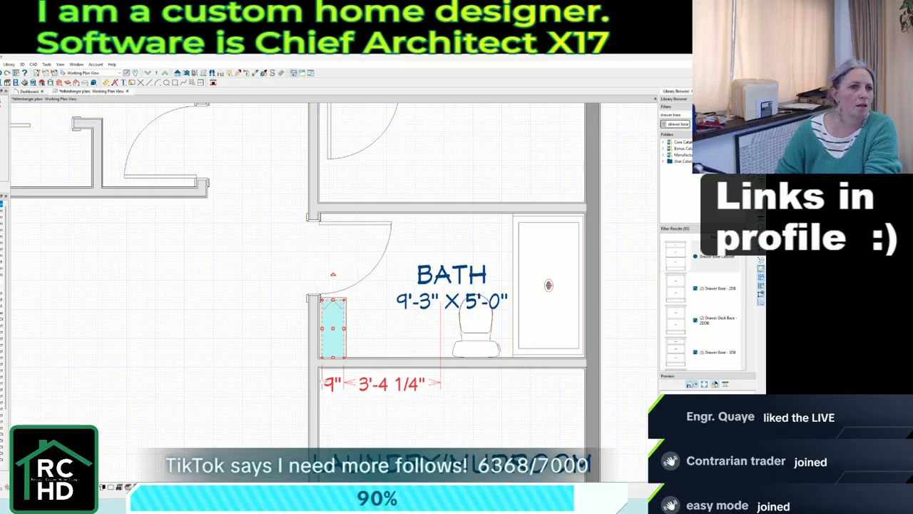
Add a 2' base cabinet beside the drawer base and paste a copy of the 9" drawer base on its other side.
click(7, 82)
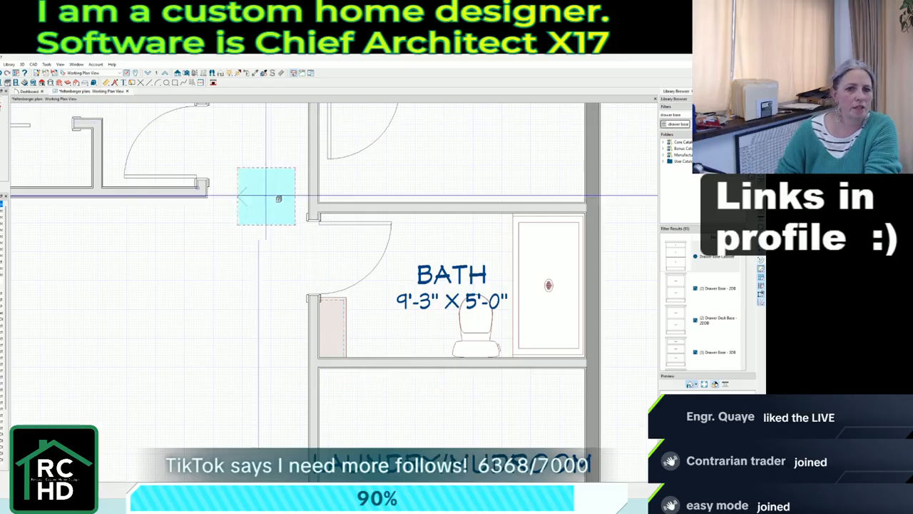
click(330, 335)
key(ctrl+c)
key(ctrl+v)
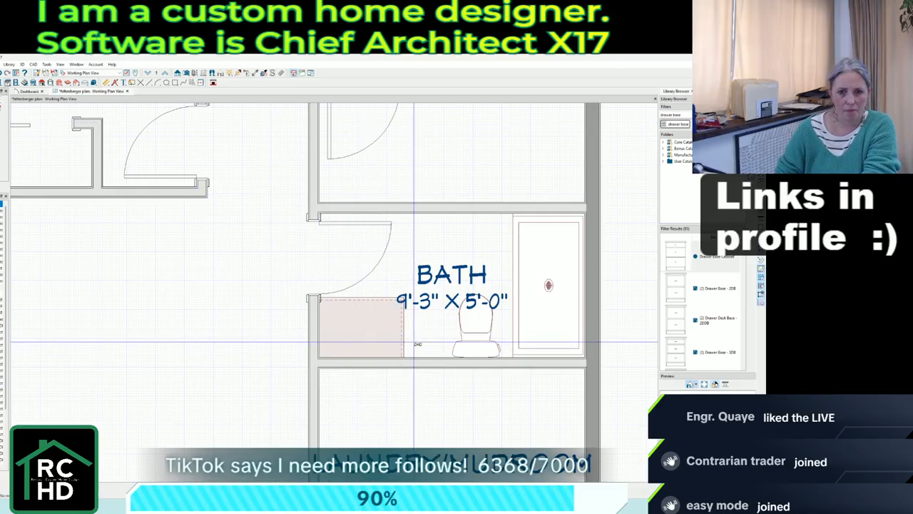
click(422, 343)
Widen the right drawer base to 1' and shift it together with the middle base cabinet toward the toilet.
scroll(430, 345, up, 2)
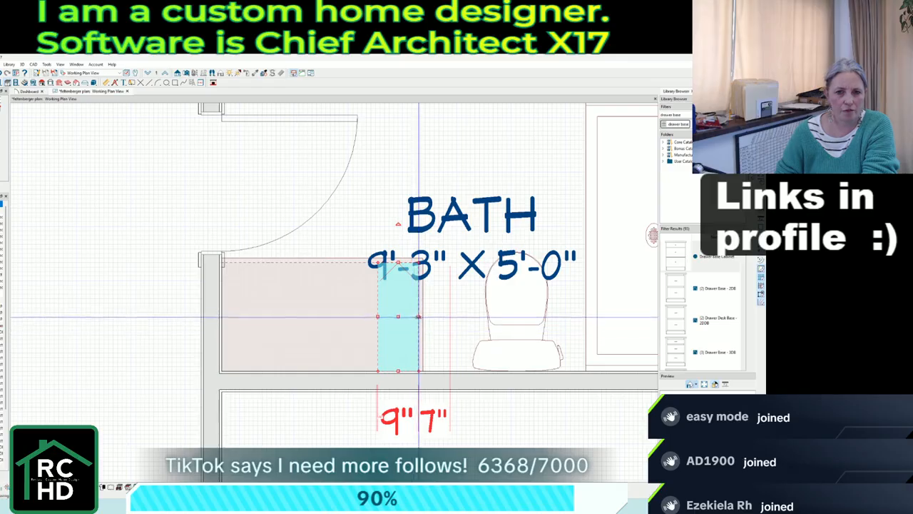
drag(423, 315, 433, 315)
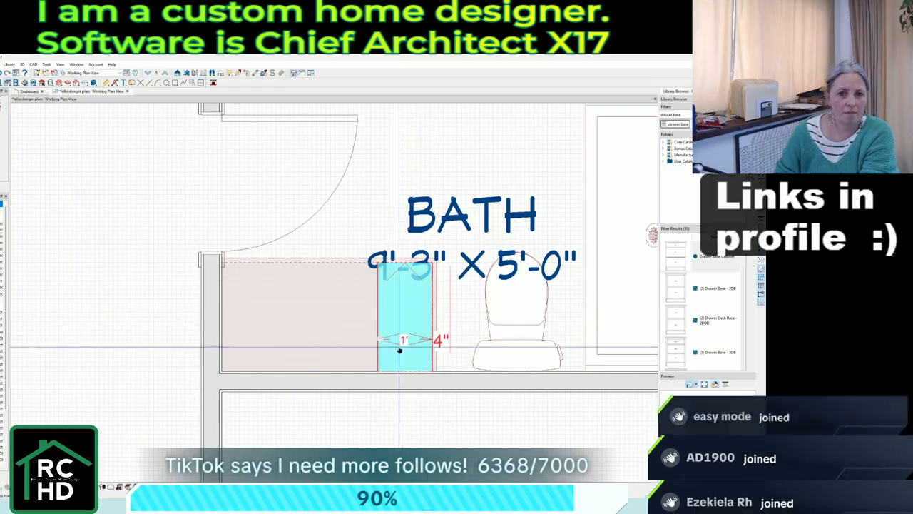
shift+click(367, 304)
drag(370, 319, 385, 321)
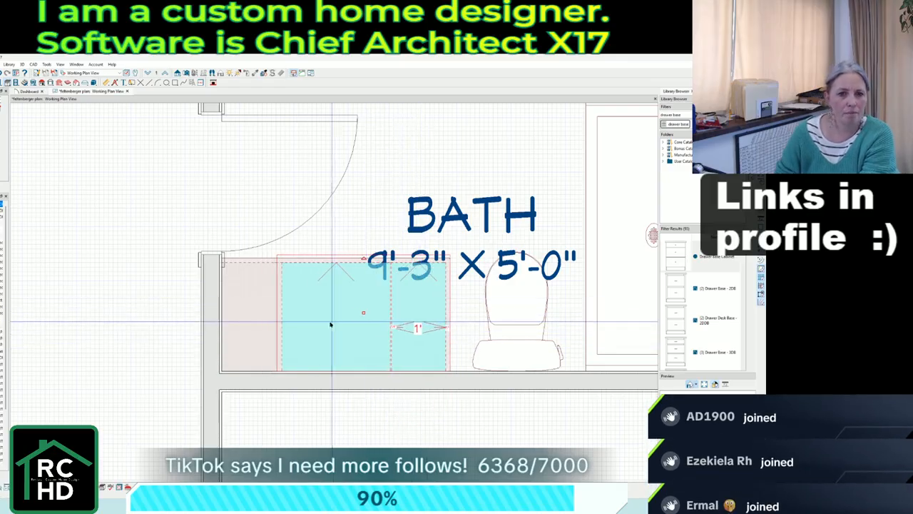
Widen the left drawer base to 1' so it meets the middle base cabinet.
click(261, 325)
click(262, 324)
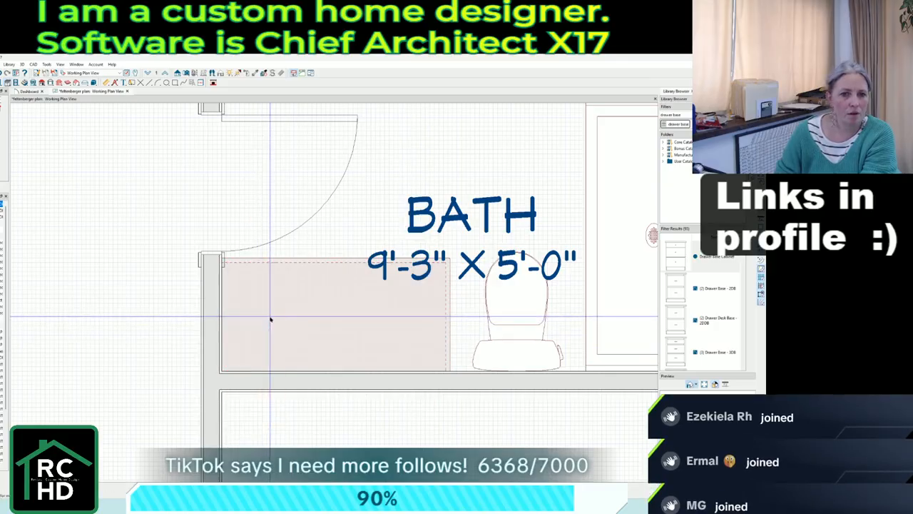
click(259, 318)
drag(267, 316, 282, 317)
click(360, 329)
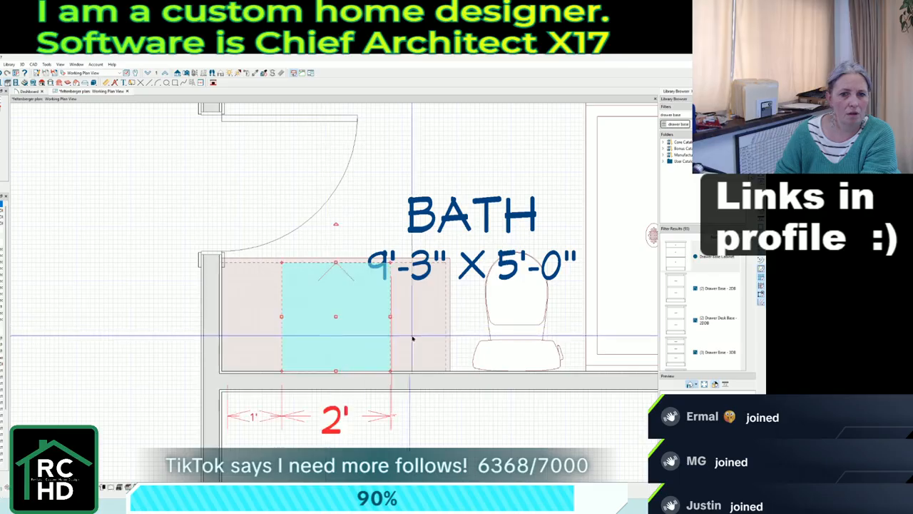
click(413, 339)
Move the BATH room label up, clear of the vanity and the toilet.
scroll(391, 392, down, 2)
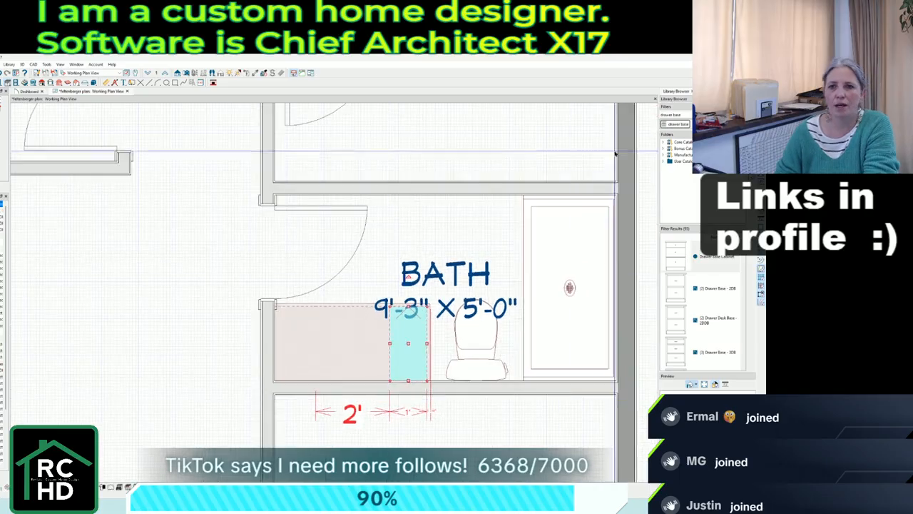
click(446, 280)
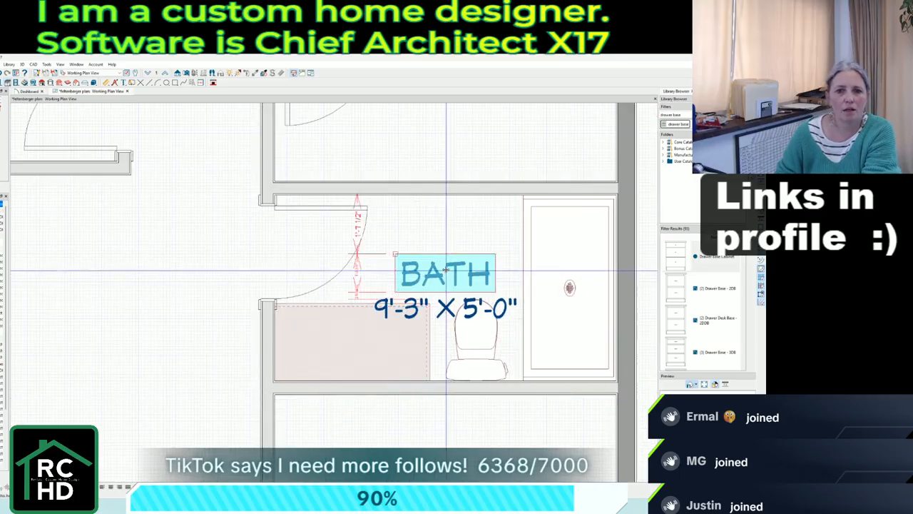
drag(446, 274, 446, 230)
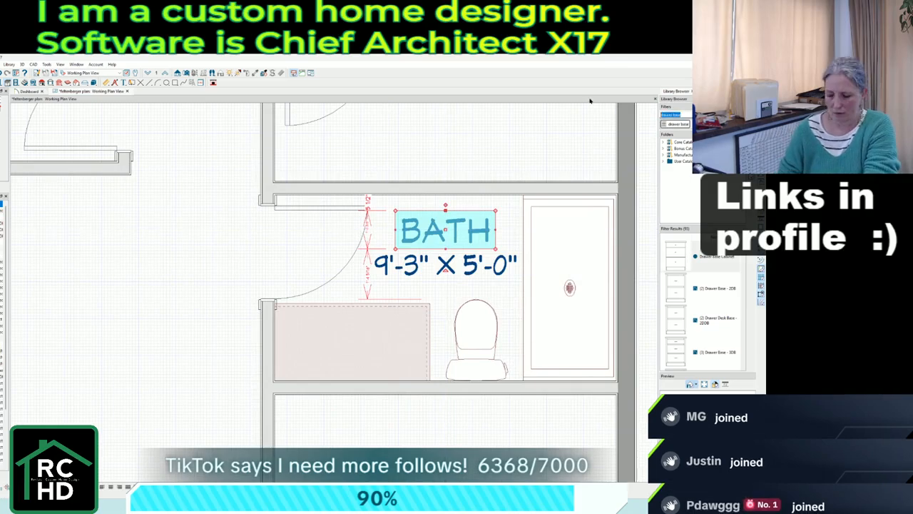
Search the library for "bowl undermount" and place a round undermount sink in the middle of the bath vanity.
text(bowl undermount)
key(Return)
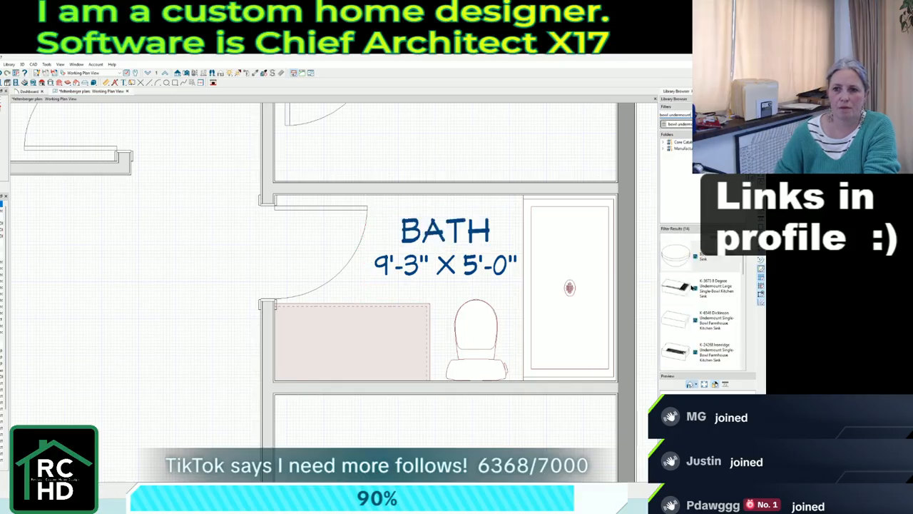
click(350, 334)
Search the library for "closet" and place a Closet Shelf w/ Rod across the full width of Bedroom 2's closet.
scroll(422, 373, down, 3)
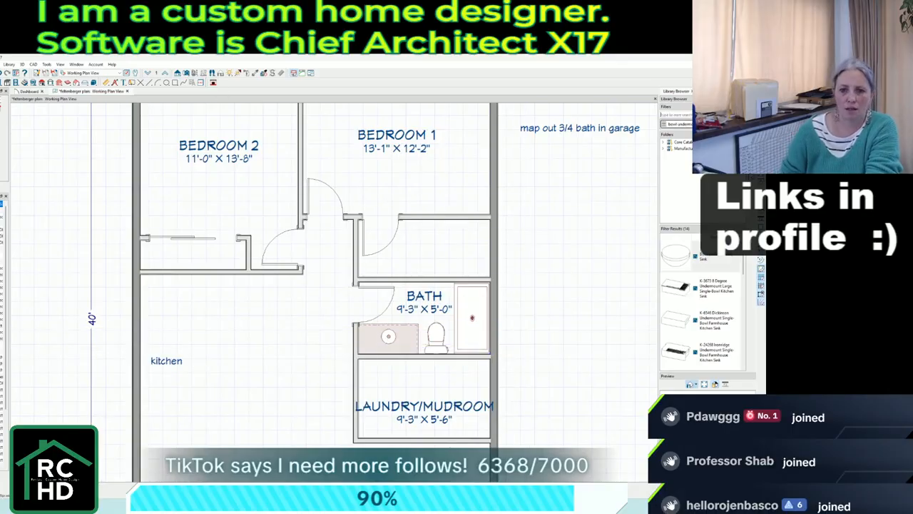
text(closet)
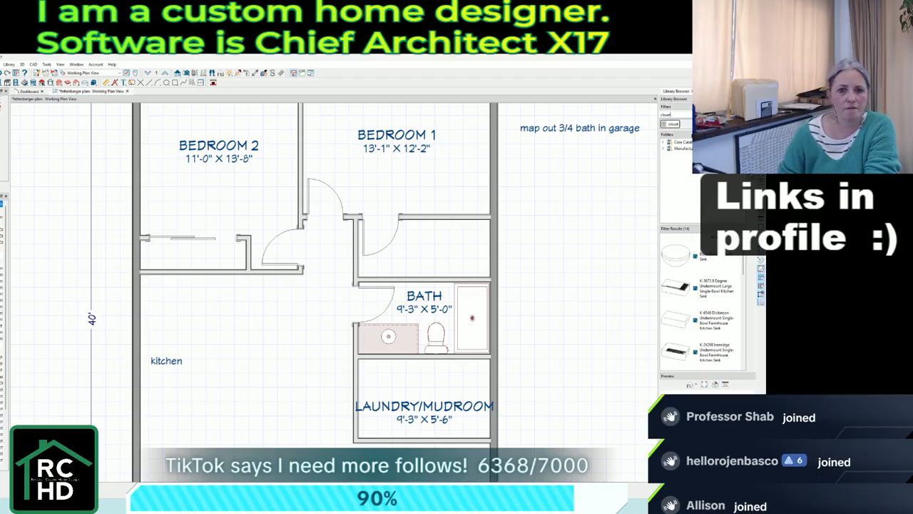
click(703, 351)
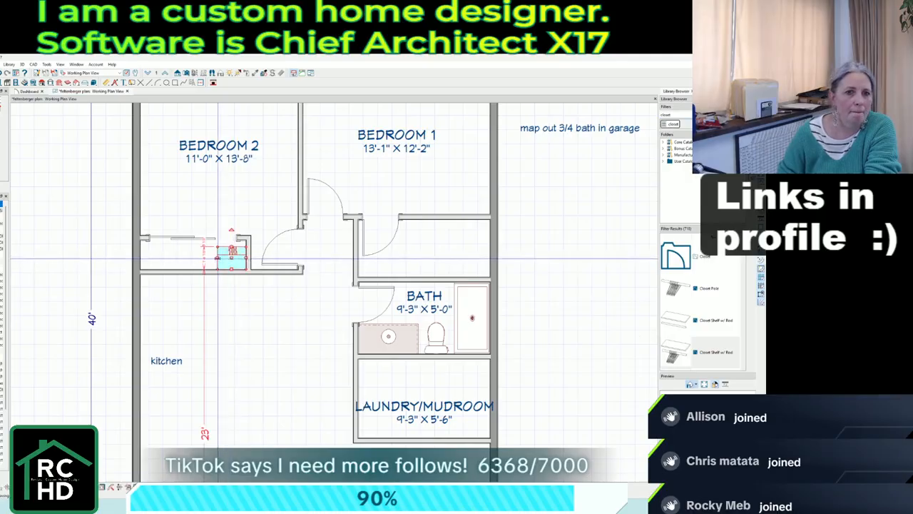
click(207, 253)
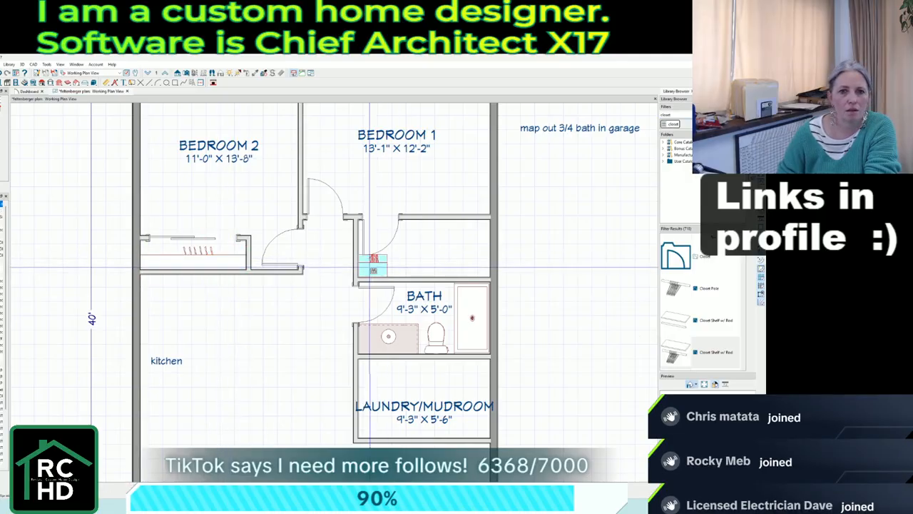
Place closet shelves with rods along the full lower wall and the right wall of Bedroom 1's closet.
click(385, 268)
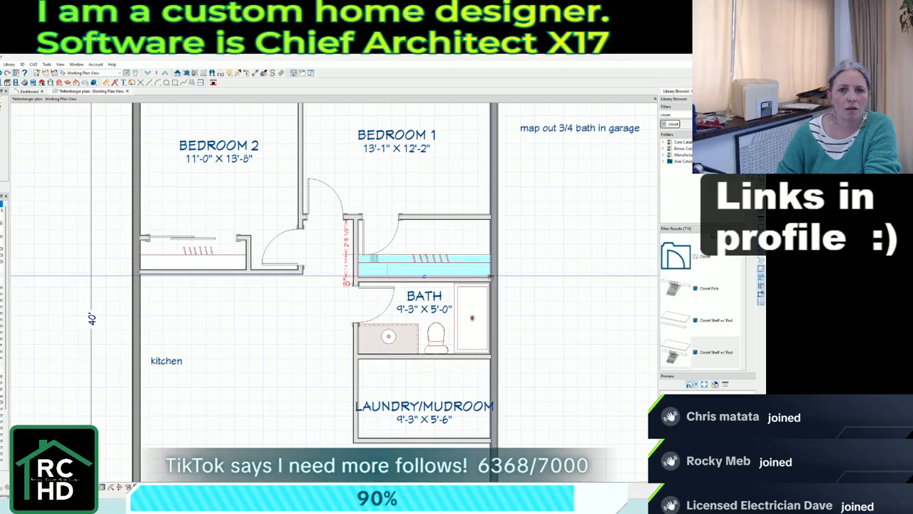
click(477, 232)
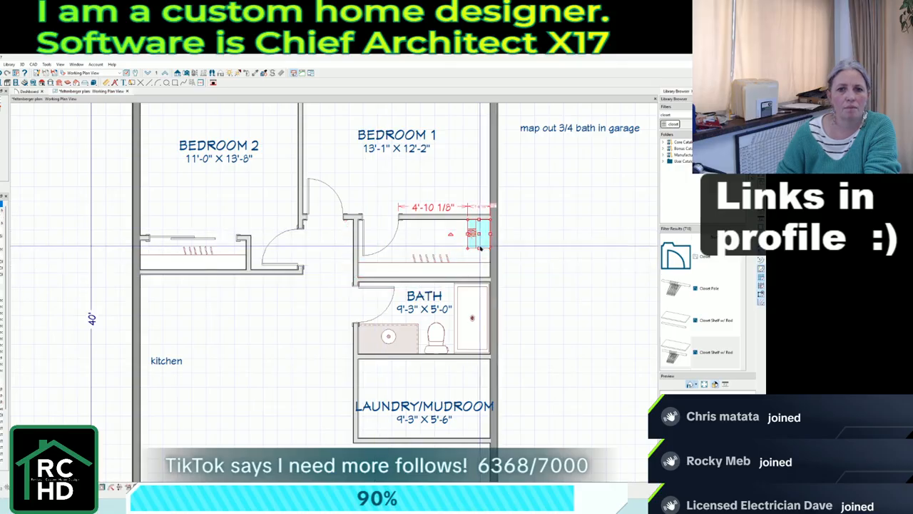
key(Escape)
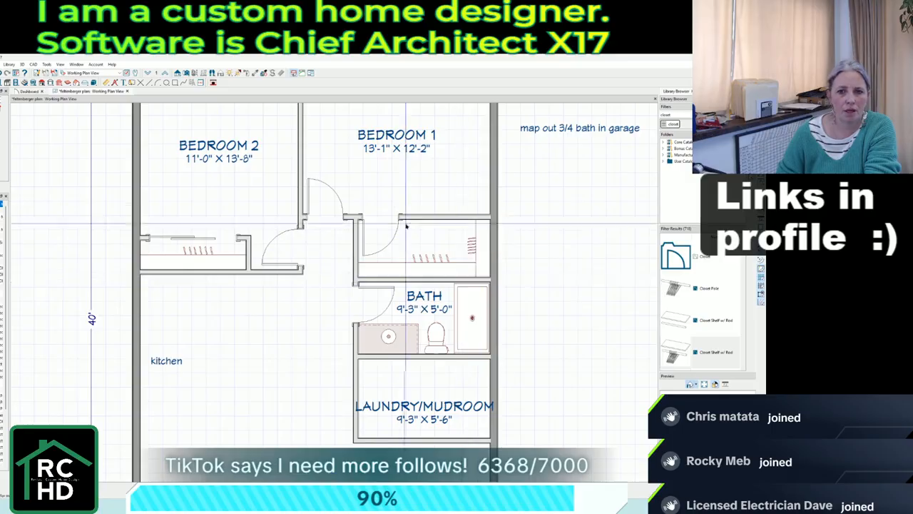
Move Bedroom 1's closet door to 2'-2" from the closet's left wall, swing it into the bedroom and reduce its opening angle.
scroll(436, 217, down, 1)
scroll(407, 216, up, 2)
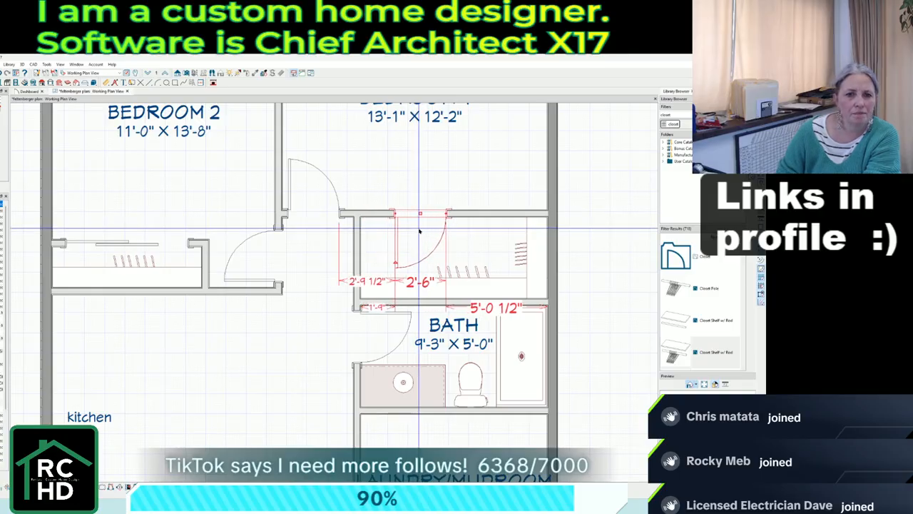
click(421, 231)
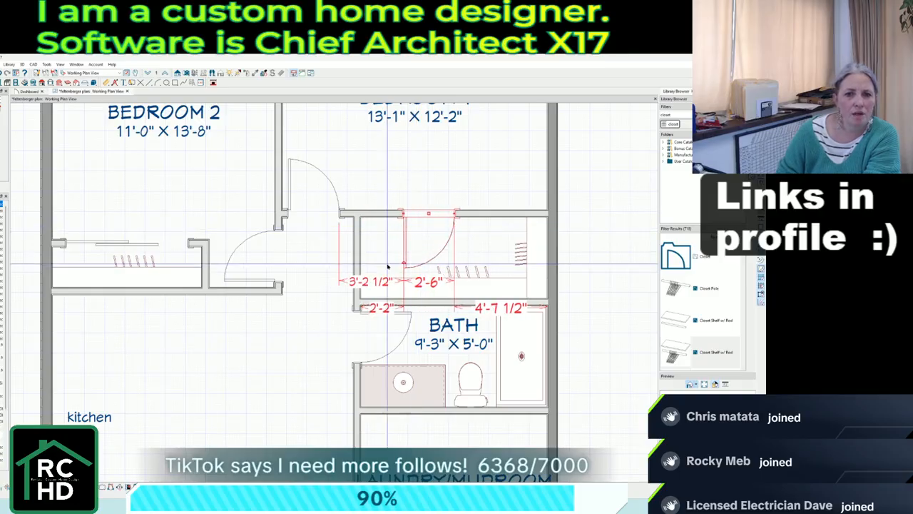
click(117, 488)
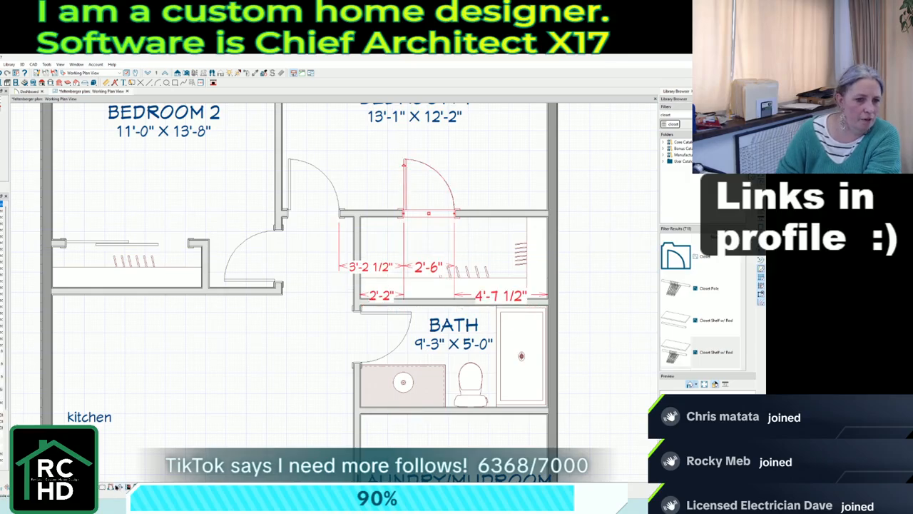
drag(454, 165, 408, 192)
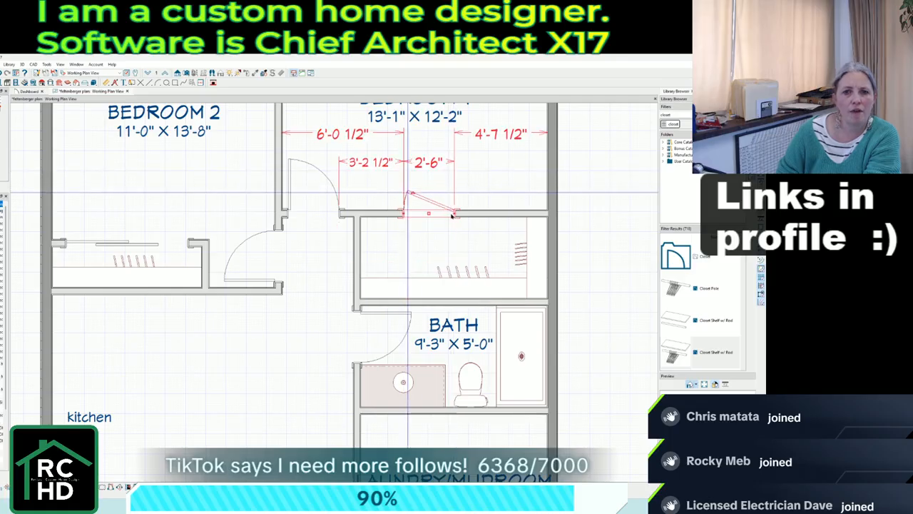
Place another Closet Shelf w/ Rod on the left wall of Bedroom 1's closet and stretch it to the closet's full depth.
click(702, 329)
click(706, 353)
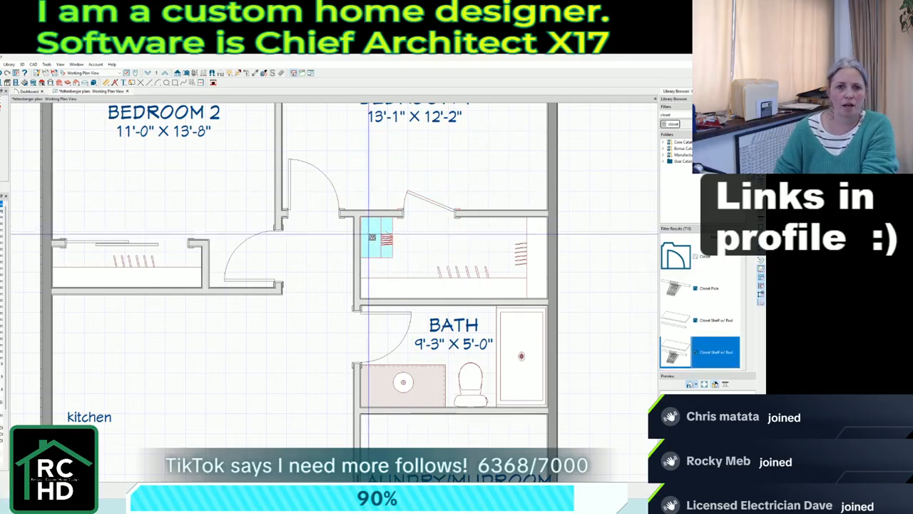
click(381, 234)
click(381, 242)
drag(376, 257, 376, 298)
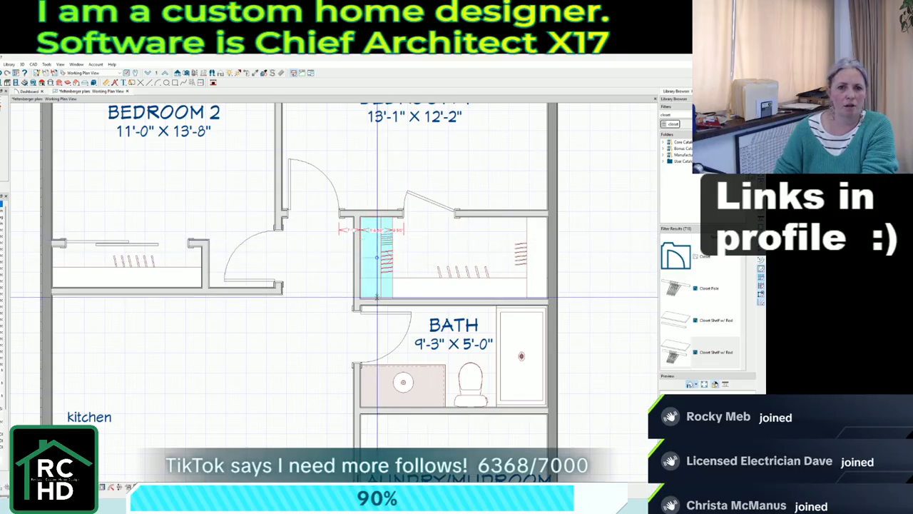
key(Escape)
scroll(390, 245, down, 5)
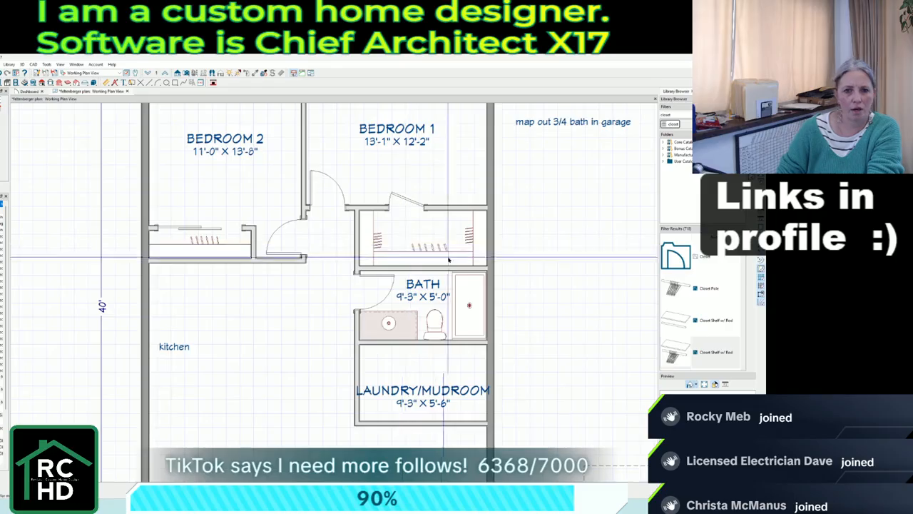
Examine the living area's layout around the bedrooms, bath, laundry/mudroom and open living space.
scroll(468, 225, down, 2)
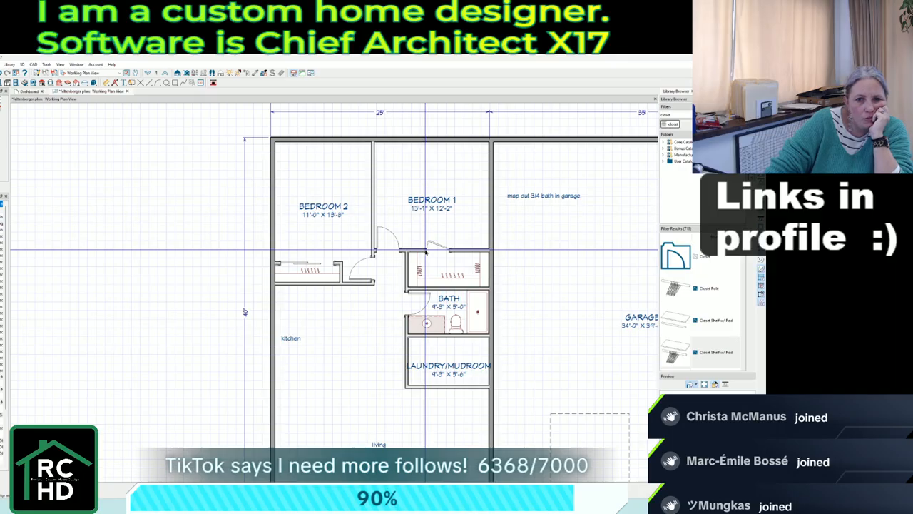
scroll(413, 228, down, 2)
scroll(438, 314, up, 2)
click(436, 291)
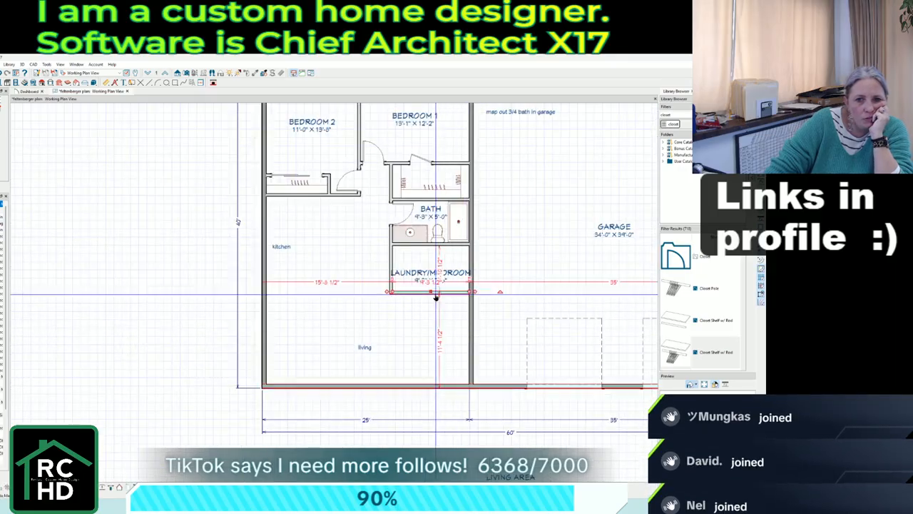
click(435, 464)
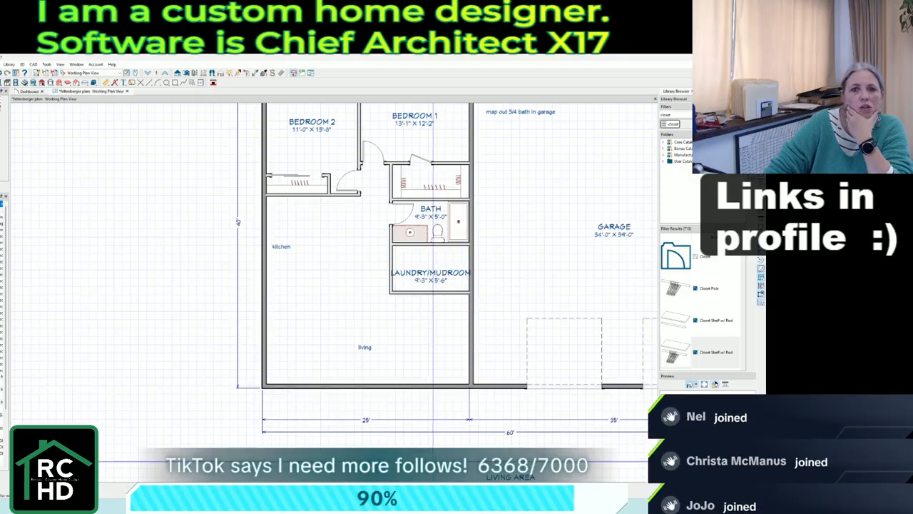
scroll(424, 460, down, 2)
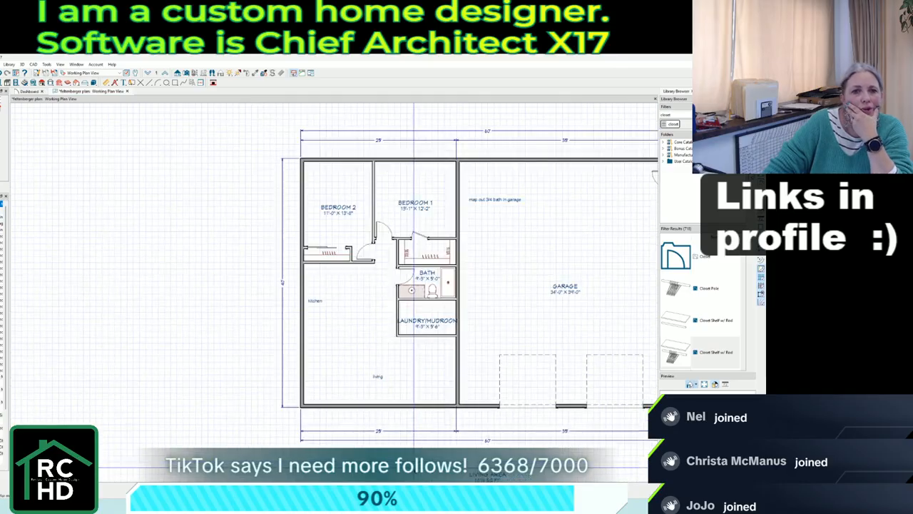
scroll(339, 213, up, 3)
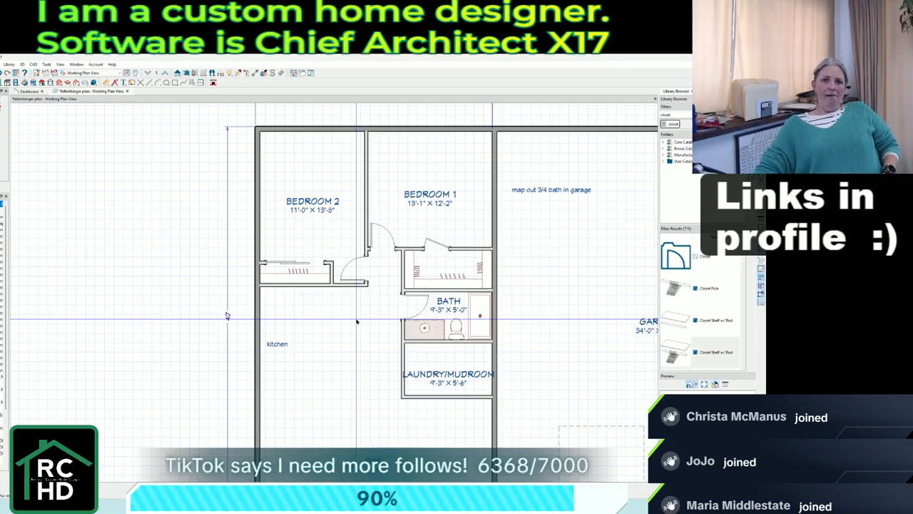
scroll(382, 229, down, 2)
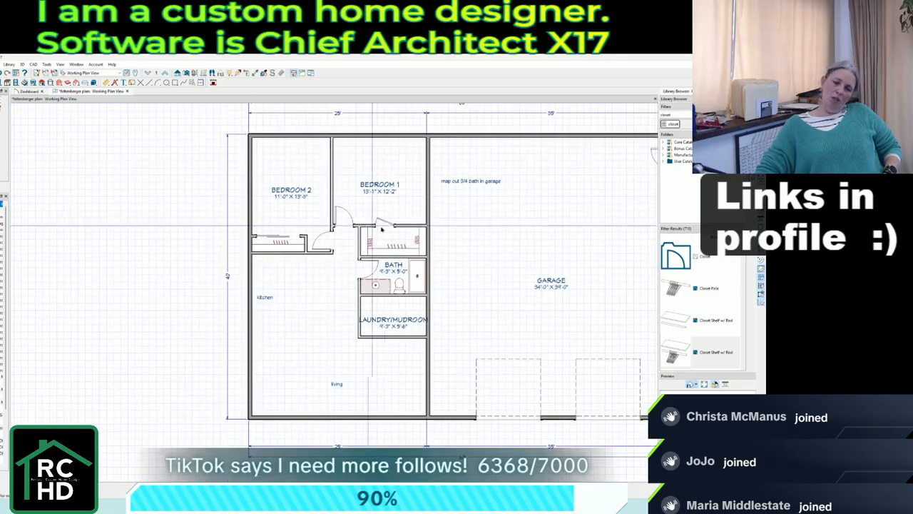
scroll(379, 271, up, 1)
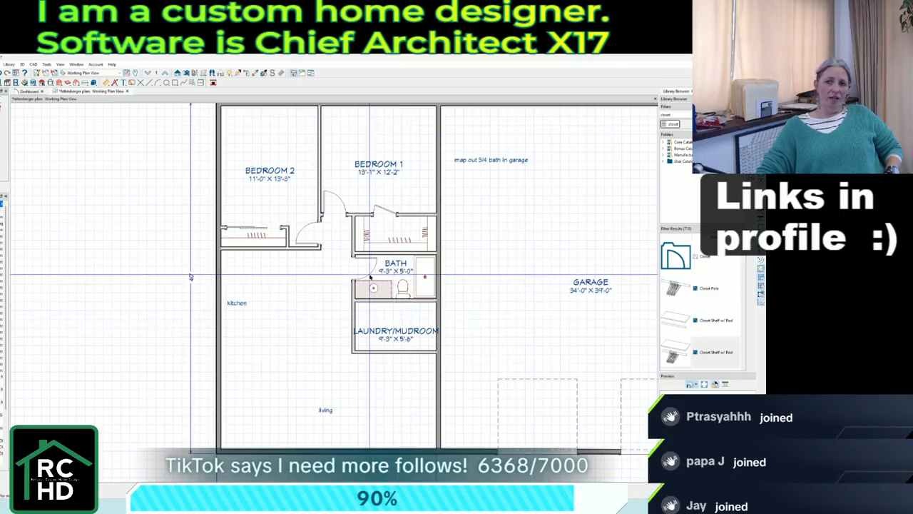
Change the door type of Bedroom 1's closet door to Pocket.
double_click(381, 214)
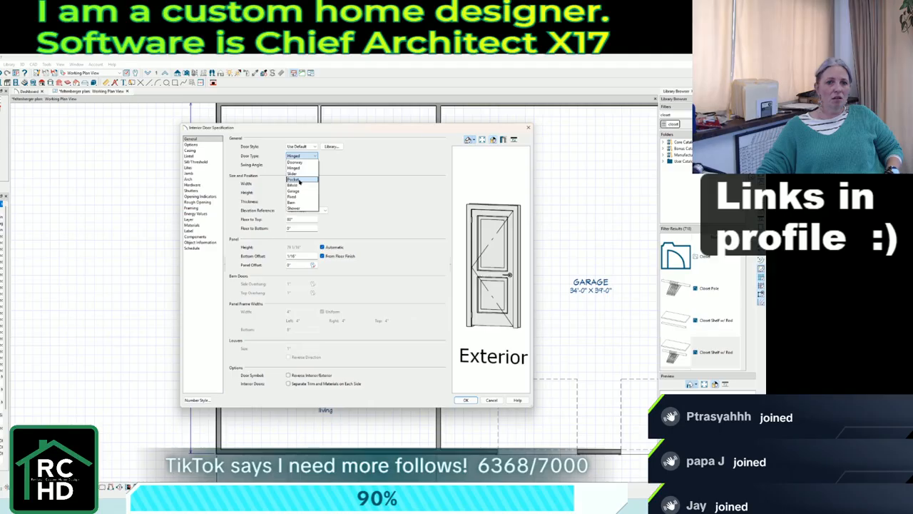
click(294, 179)
click(466, 400)
scroll(390, 255, up, 5)
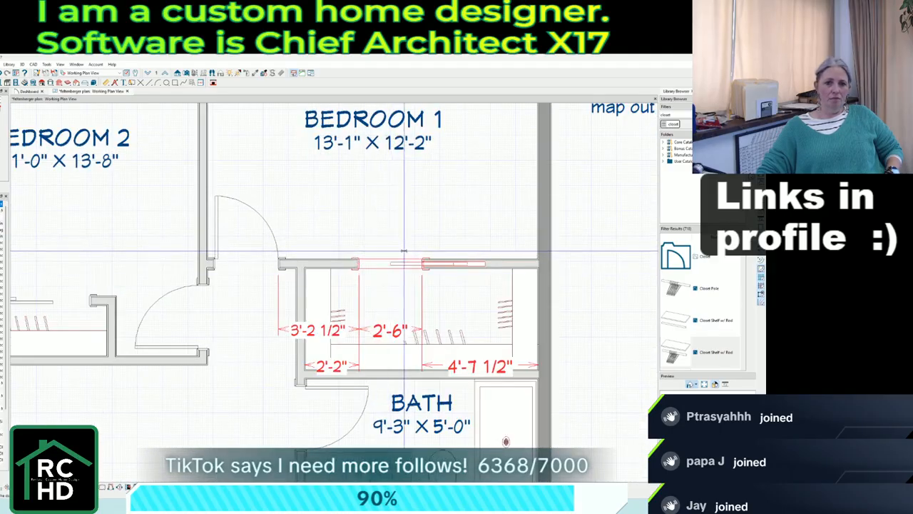
scroll(391, 254, down, 5)
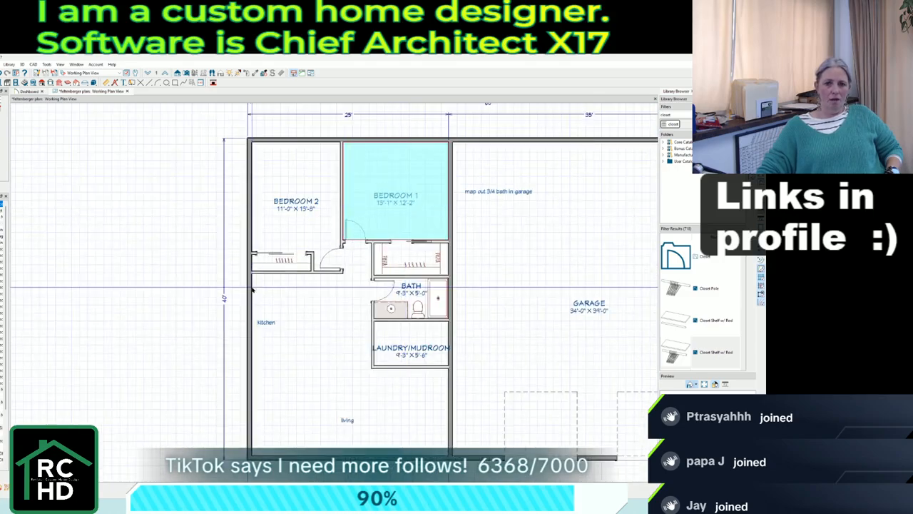
Copy the bath door into the laundry/mudroom's left wall and its garage wall, both near the lower end.
scroll(389, 298, up, 2)
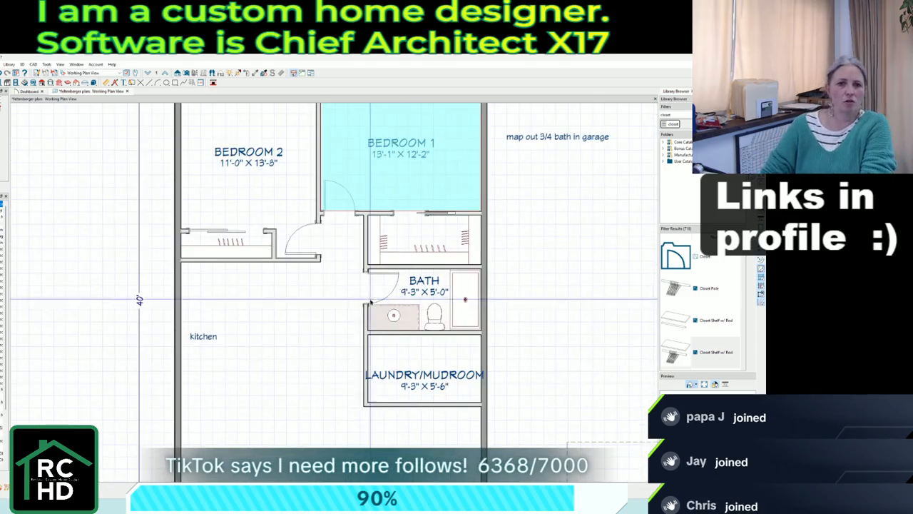
click(371, 296)
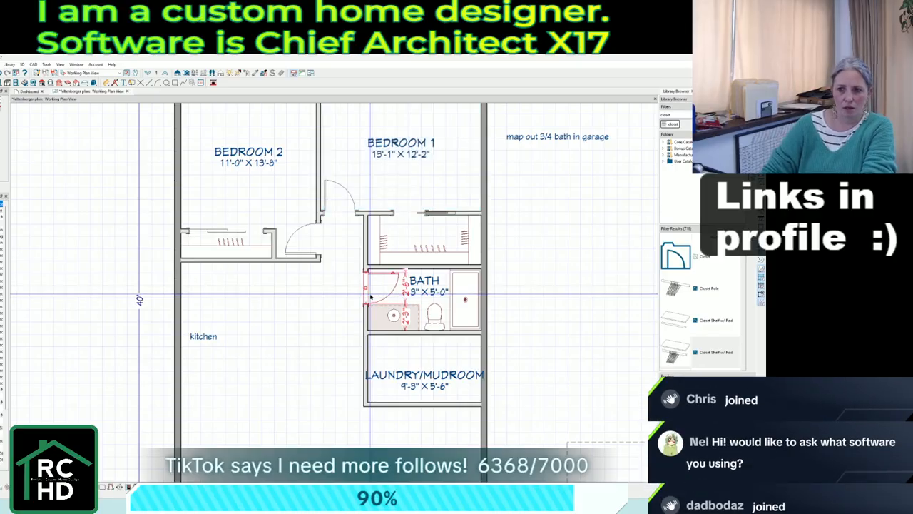
drag(370, 297, 366, 391)
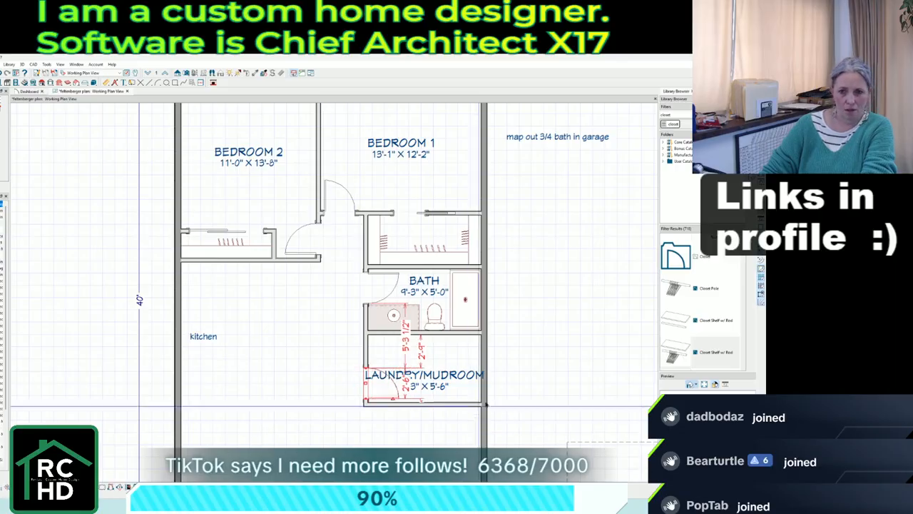
click(519, 405)
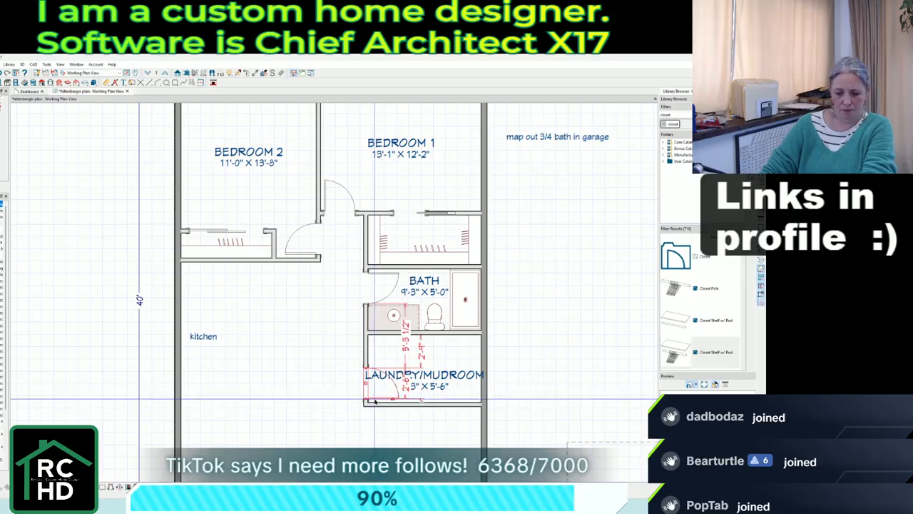
click(485, 388)
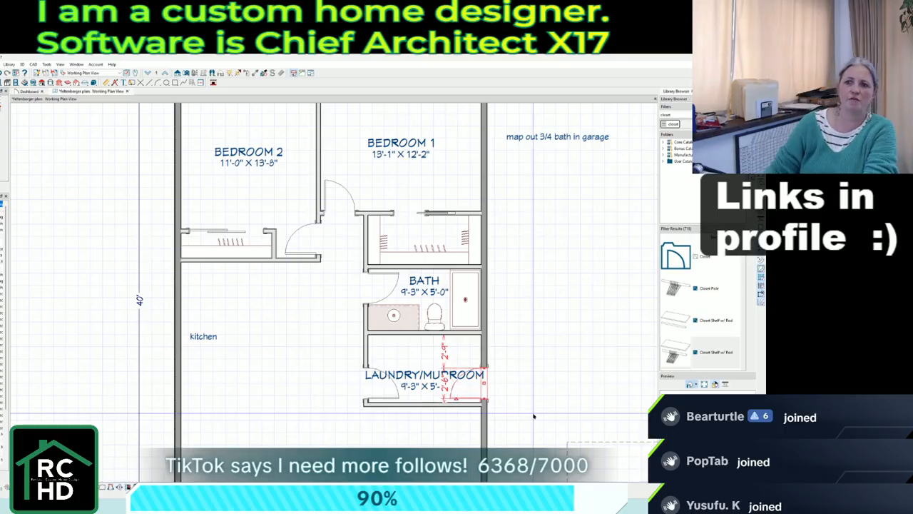
key(Escape)
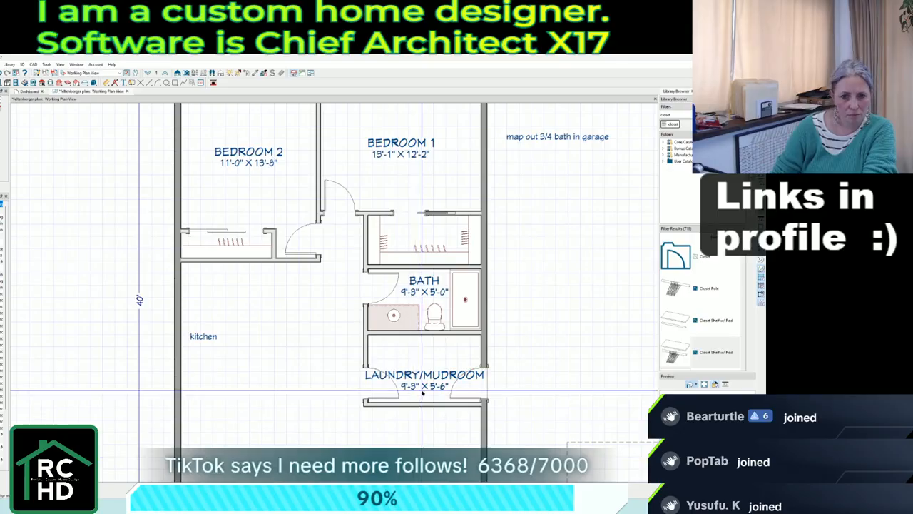
Search the library for "dryer 45" and place two of the front-load units with steam side by side on the laundry/mudroom's upper wall.
text(al)
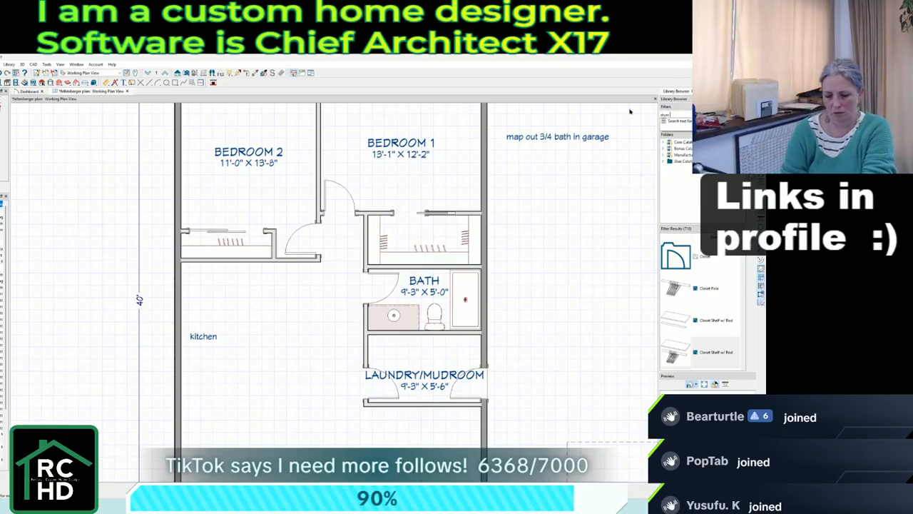
text( 45)
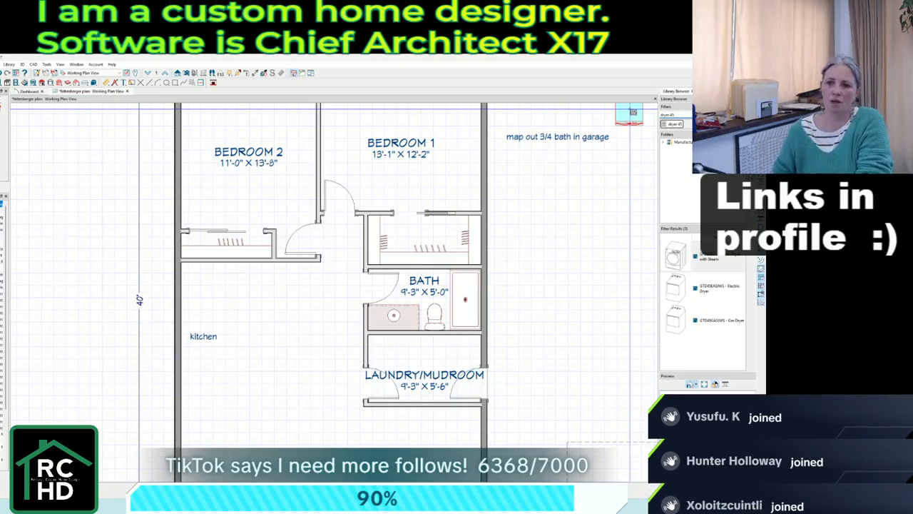
scroll(470, 337, up, 3)
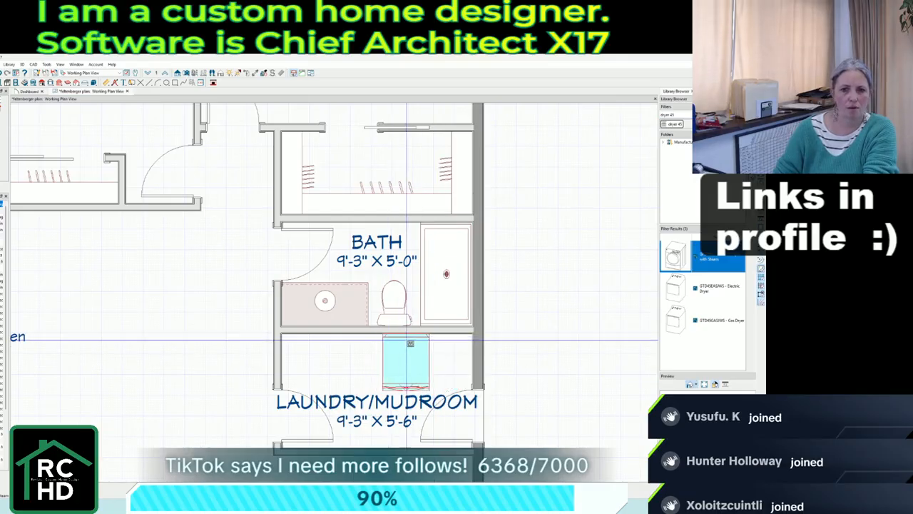
click(385, 344)
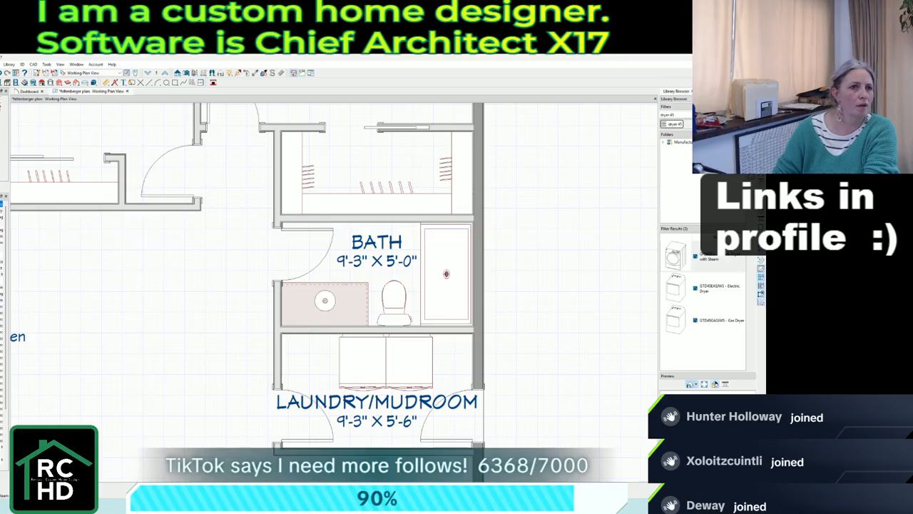
Place a base cabinet in the laundry/mudroom's upper-left corner and move the two laundry machines against it.
click(294, 343)
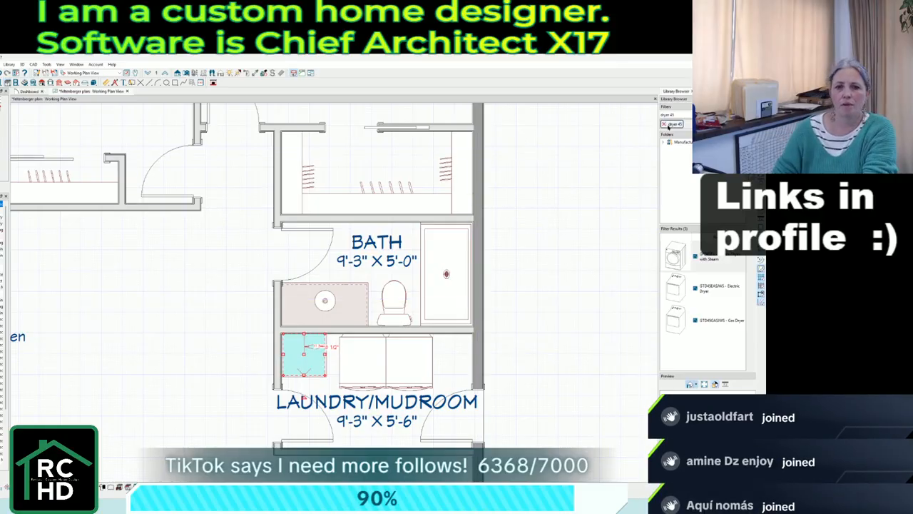
click(371, 348)
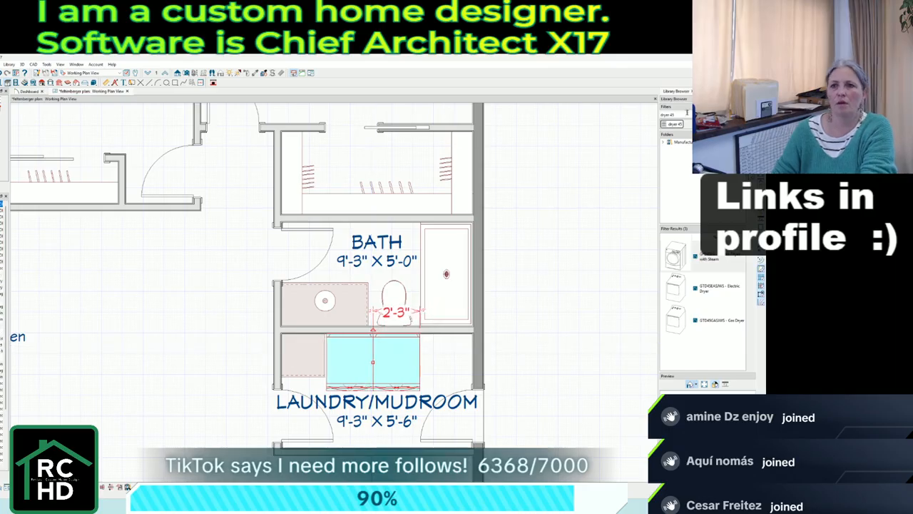
Search the library for "single basin" and place a Single Basin Sink in the laundry/mudroom's base cabinet.
text(single )
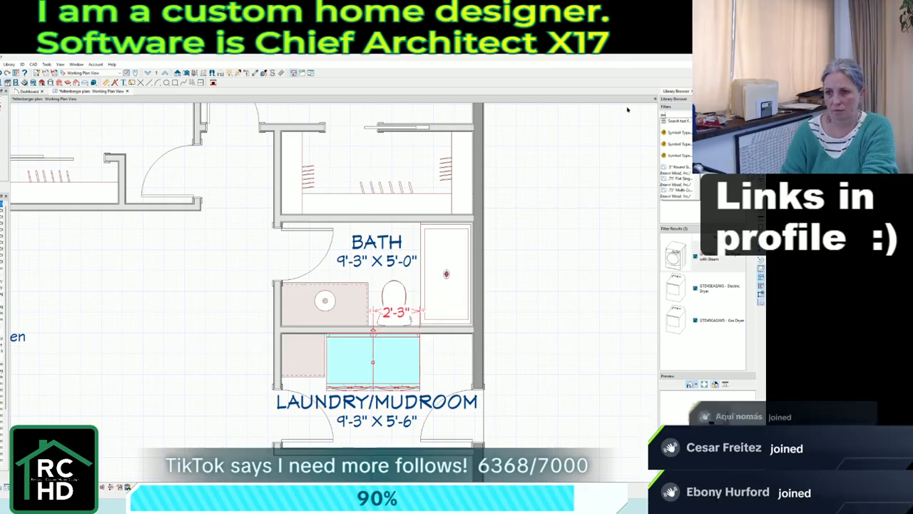
text(basin)
key(Return)
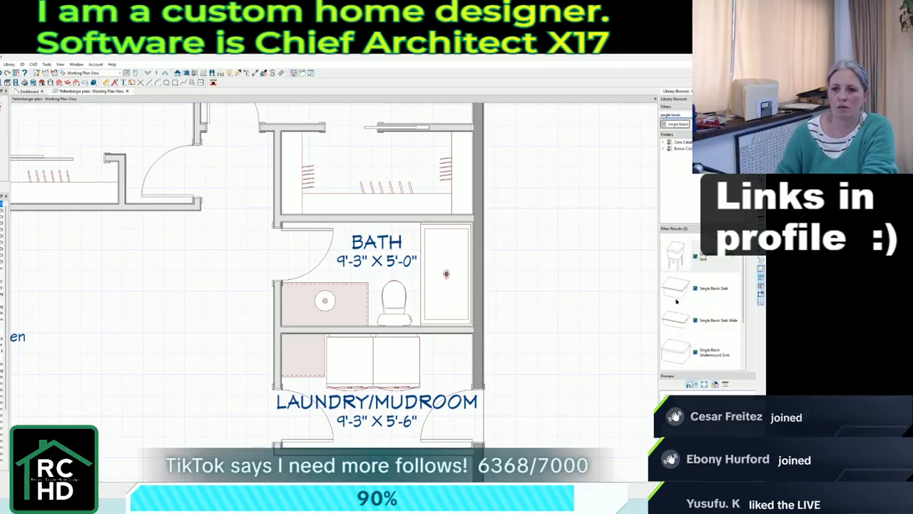
click(675, 289)
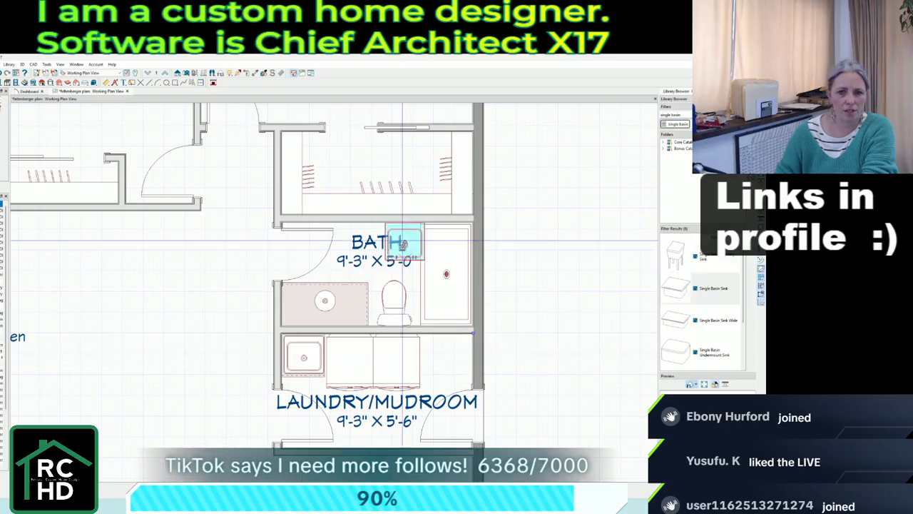
Place a full-height cabinet in the laundry/mudroom's upper-right corner and widen it toward the machines to about 2'-3".
click(304, 357)
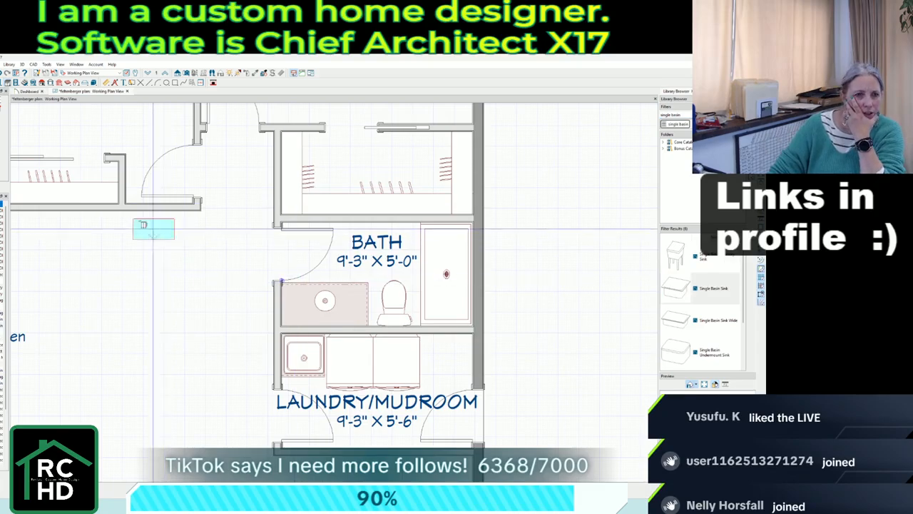
scroll(428, 406, up, 2)
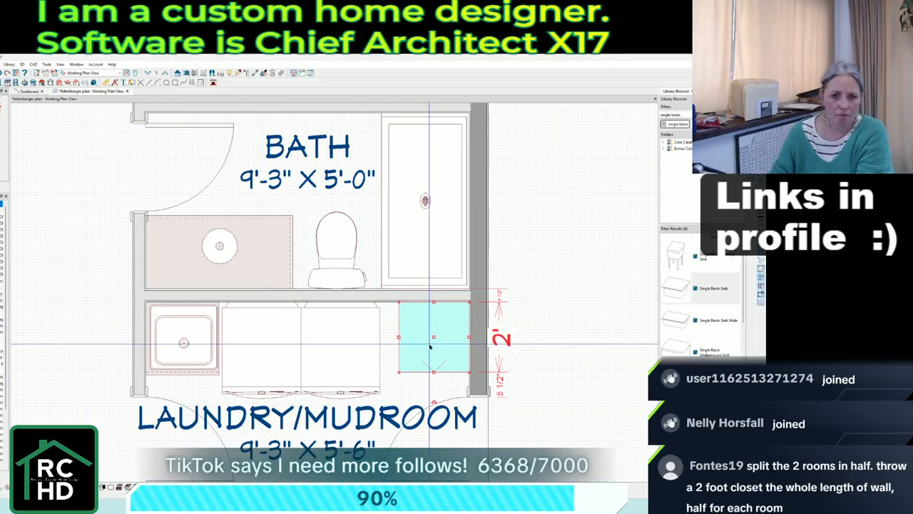
scroll(397, 328, up, 3)
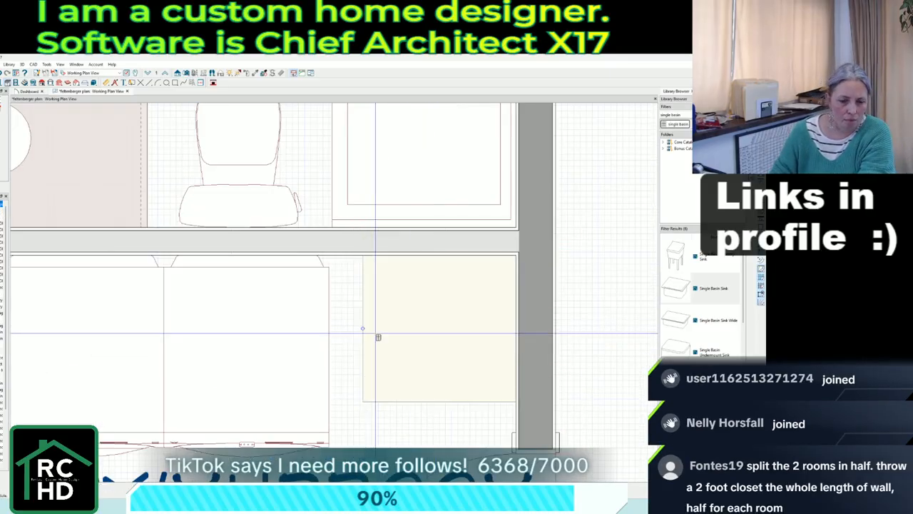
drag(363, 328, 337, 319)
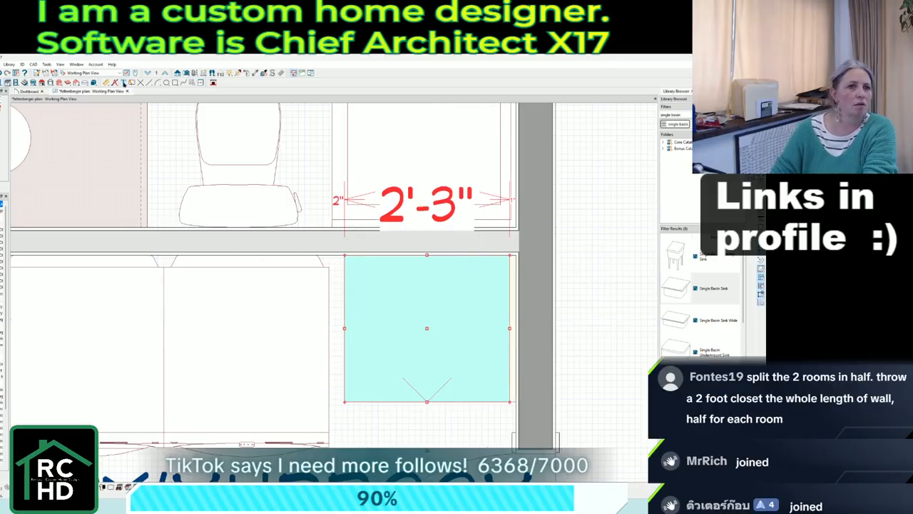
Add the text "tall cabinet" over the full-height cabinet in the laundry/mudroom.
click(124, 82)
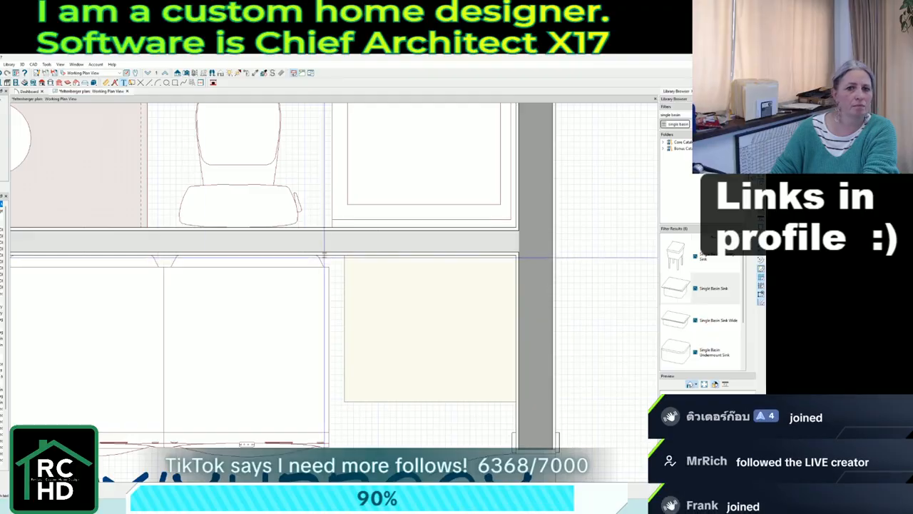
click(396, 301)
text(tall cabine)
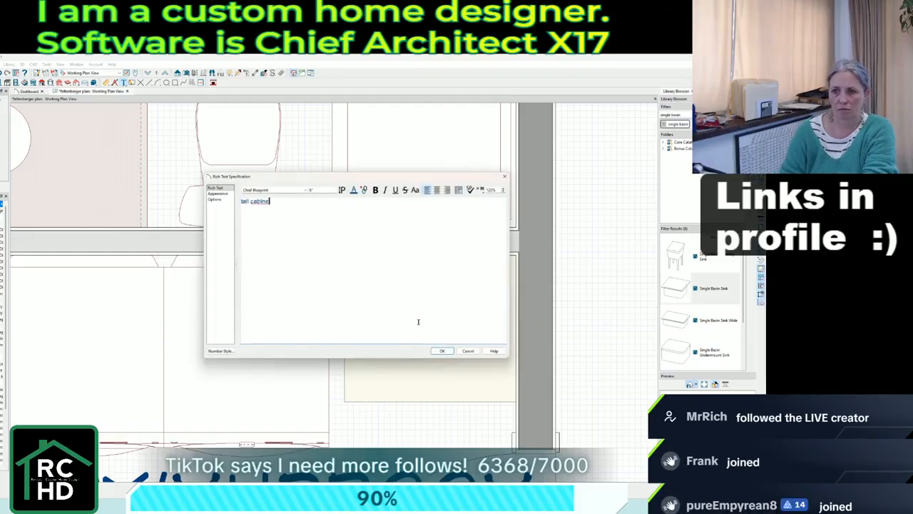
text(t)
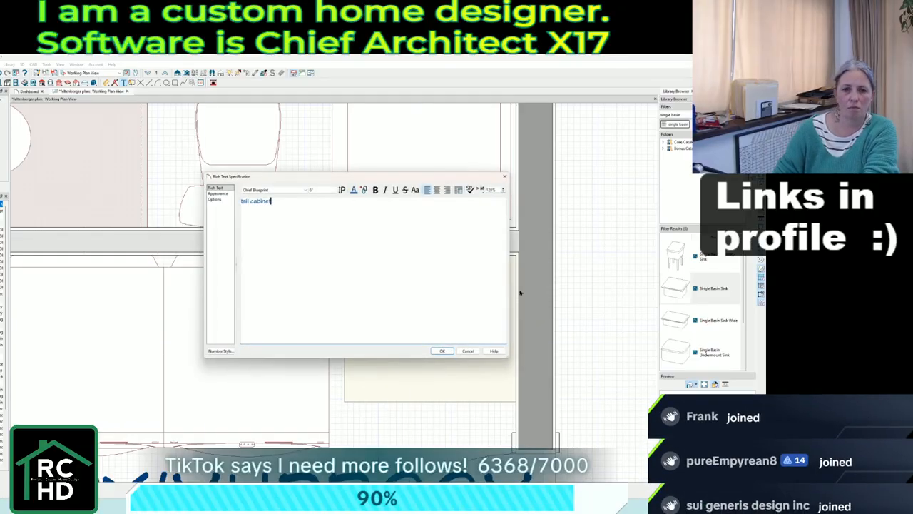
click(442, 350)
scroll(444, 342, down, 3)
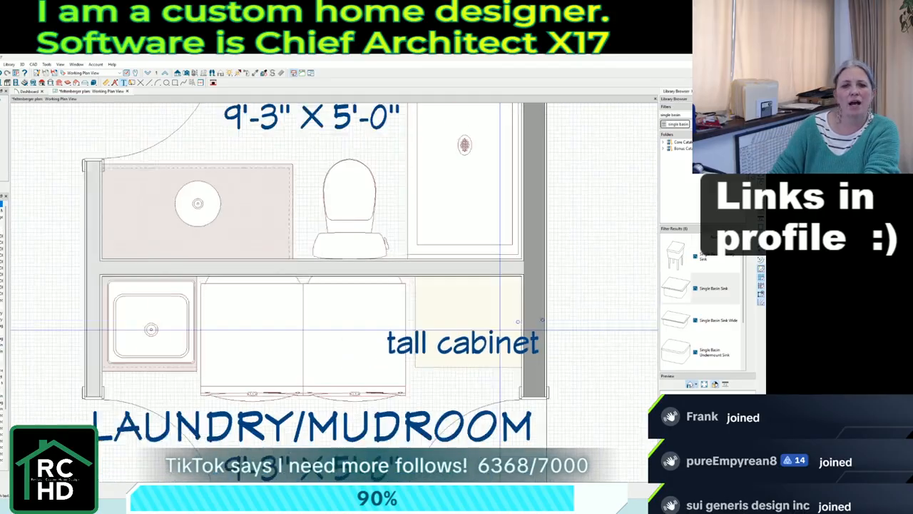
Centre the "tall cabinet" text and reduce its character size so that it fits inside the cabinet outline.
double_click(444, 341)
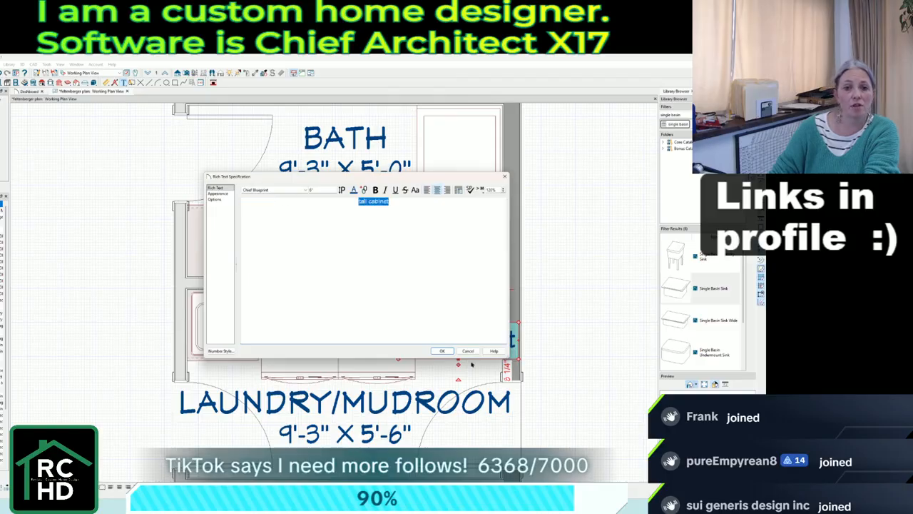
click(442, 350)
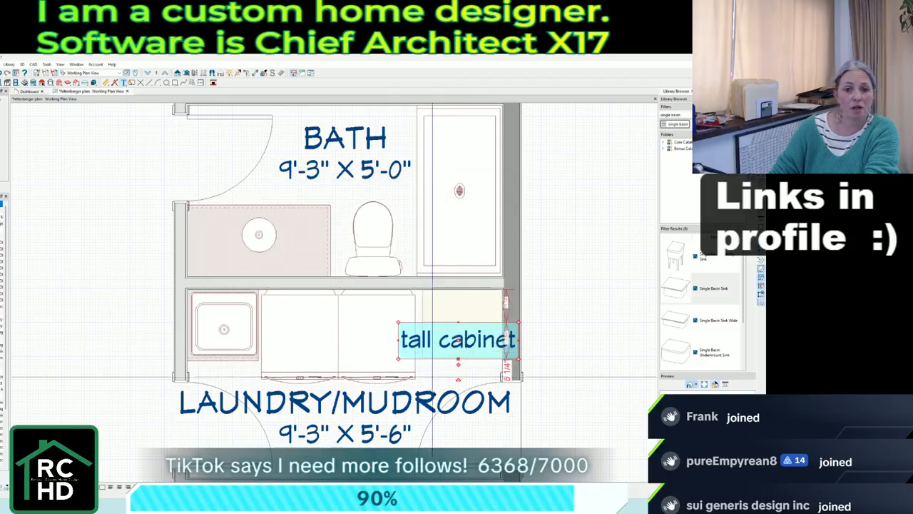
double_click(437, 337)
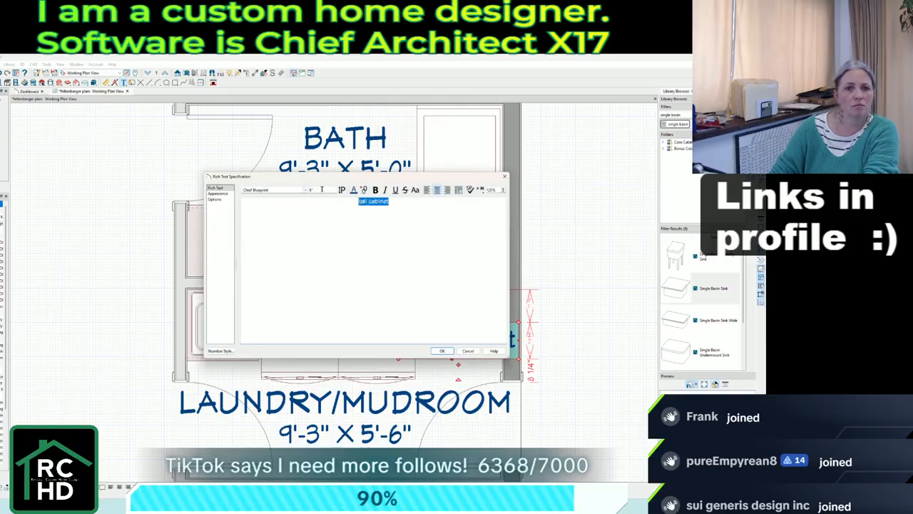
click(442, 350)
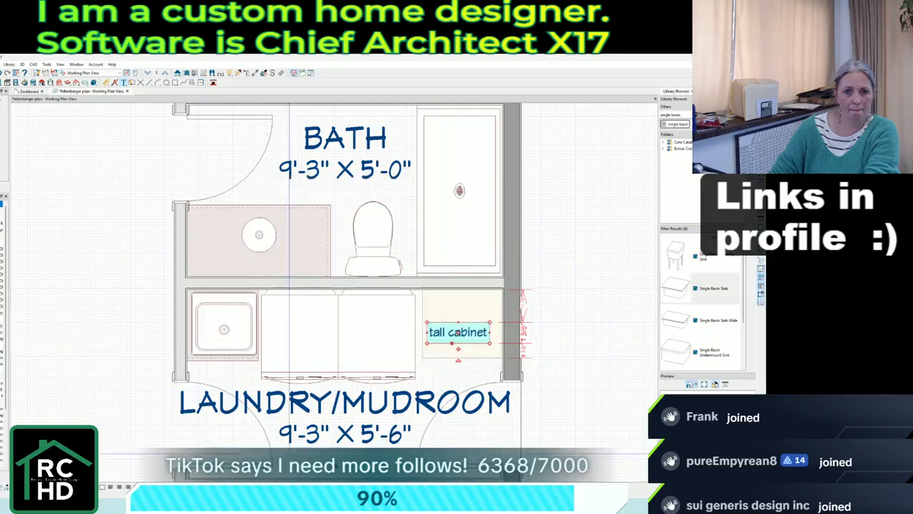
scroll(306, 285, down, 5)
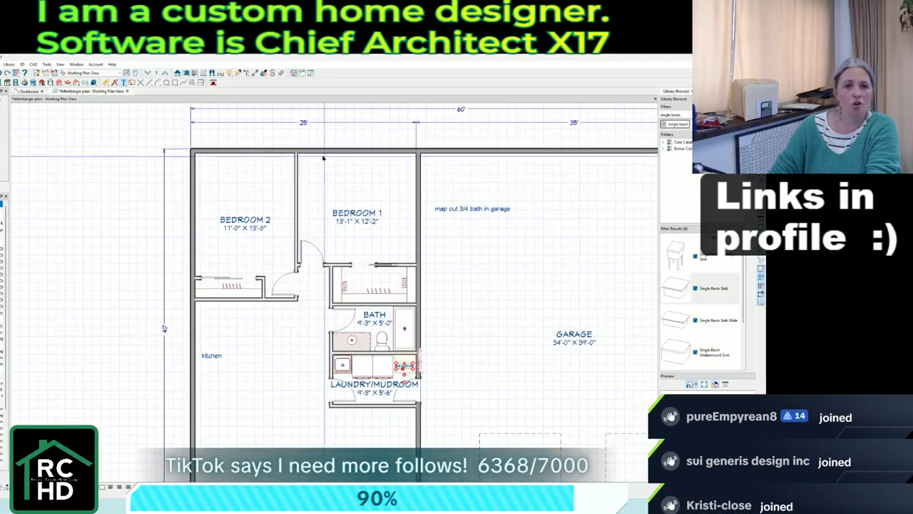
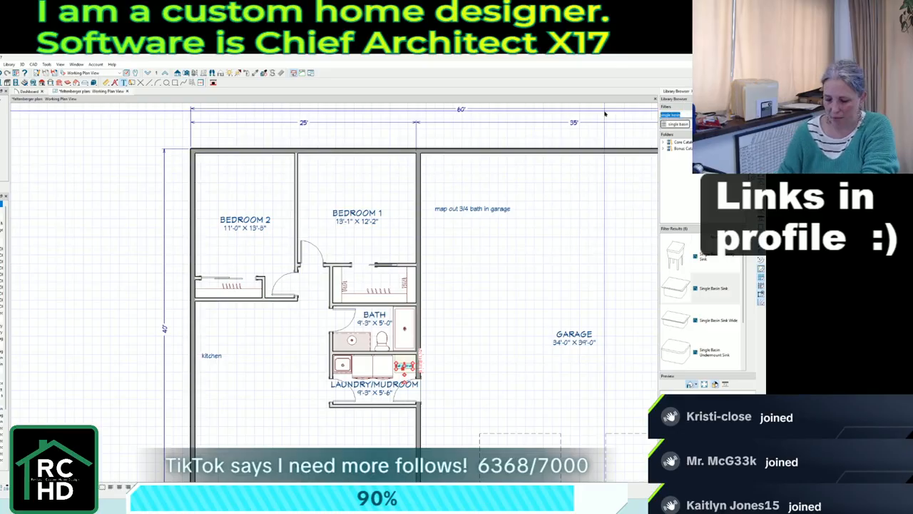
Search the library for "king bed" and place the Classic Platform King Bed on Bedroom 1's garage wall, turning on the "Furniture, Interior" layer.
text(sing bed)
key(Return)
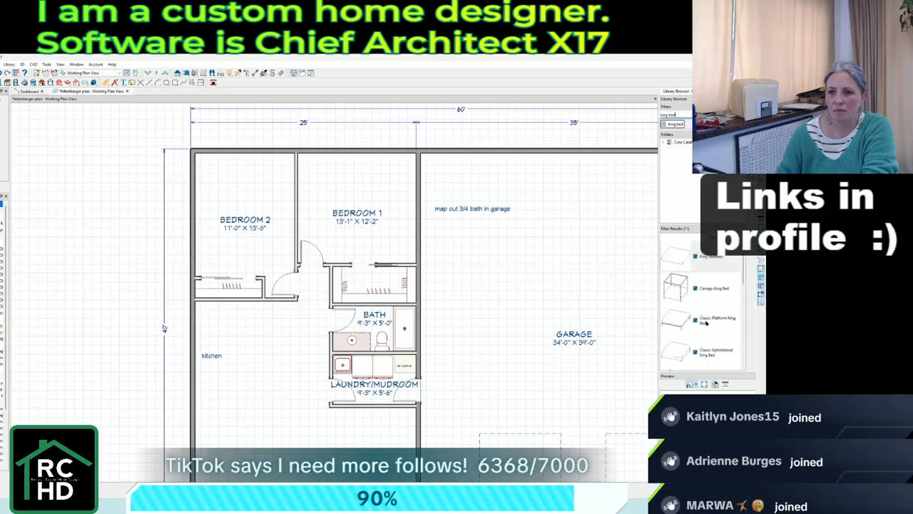
click(706, 322)
click(703, 360)
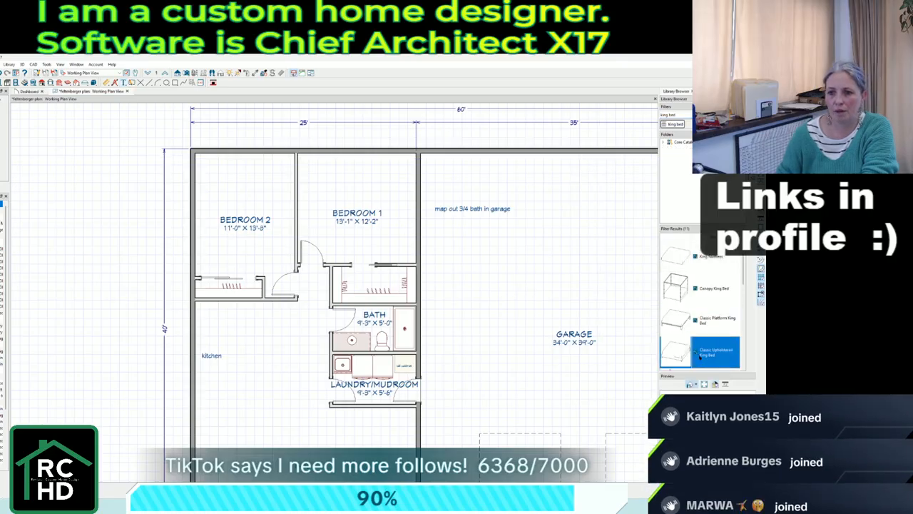
click(703, 320)
scroll(390, 219, up, 2)
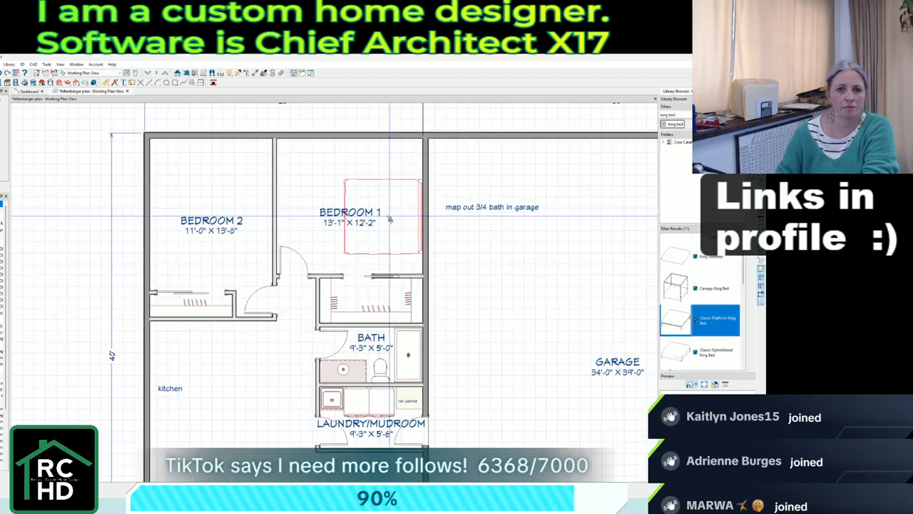
click(403, 205)
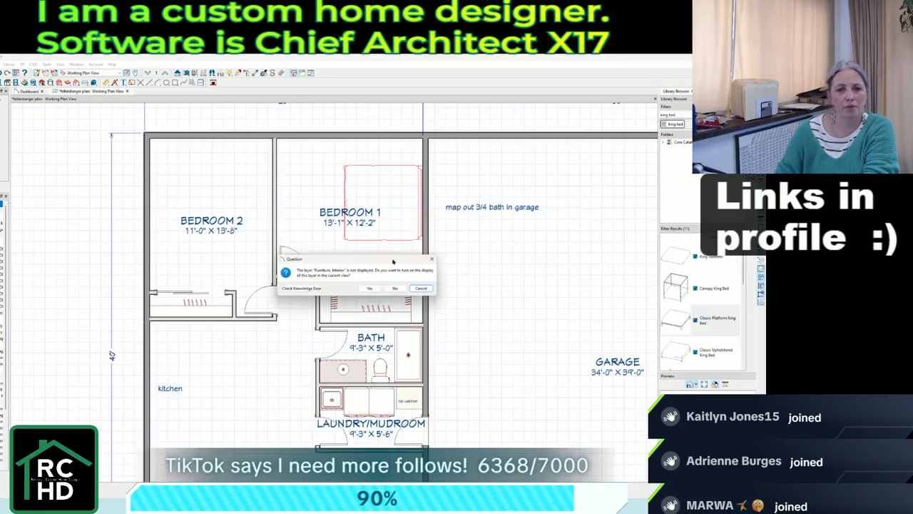
click(370, 288)
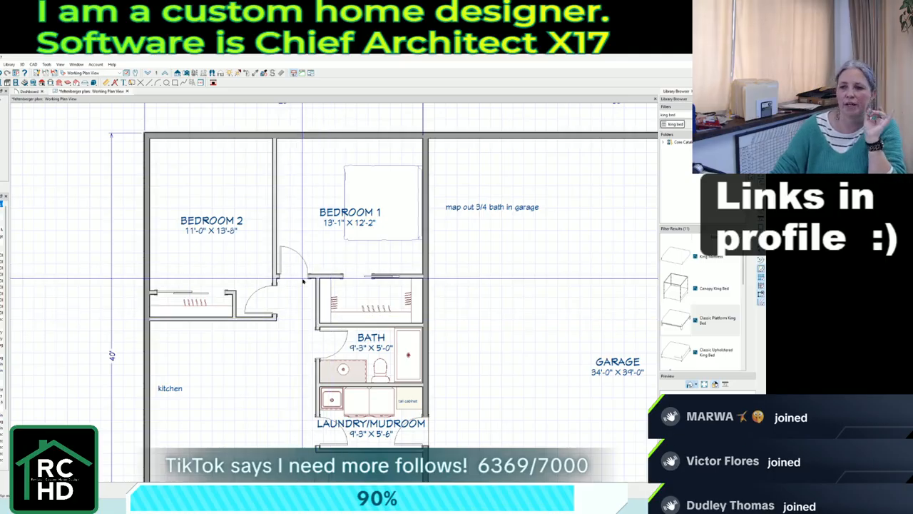
Nudge the king bed a few inches away from Bedroom 1's garage wall to make room for a headboard.
scroll(314, 264, down, 2)
scroll(358, 198, up, 4)
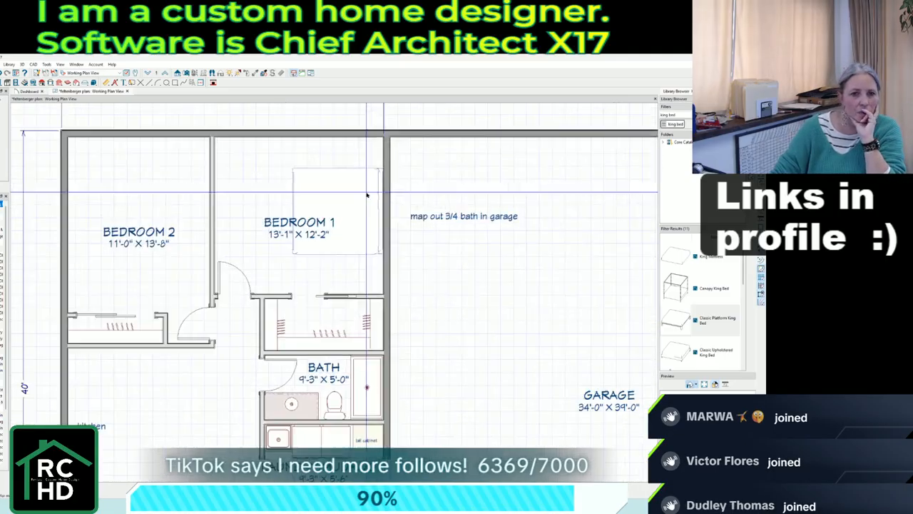
scroll(358, 198, up, 1)
click(358, 199)
key(Left)
key(Left)
key(Left)
key(Left)
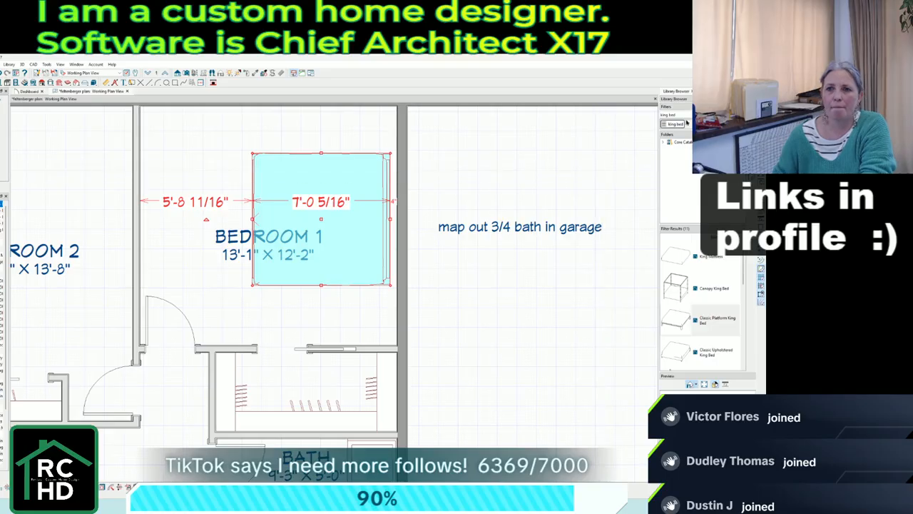
Search the library for "headboard" and place an upholstered panel headboard between the king bed and Bedroom 1's garage wall.
text(headboard)
key(Return)
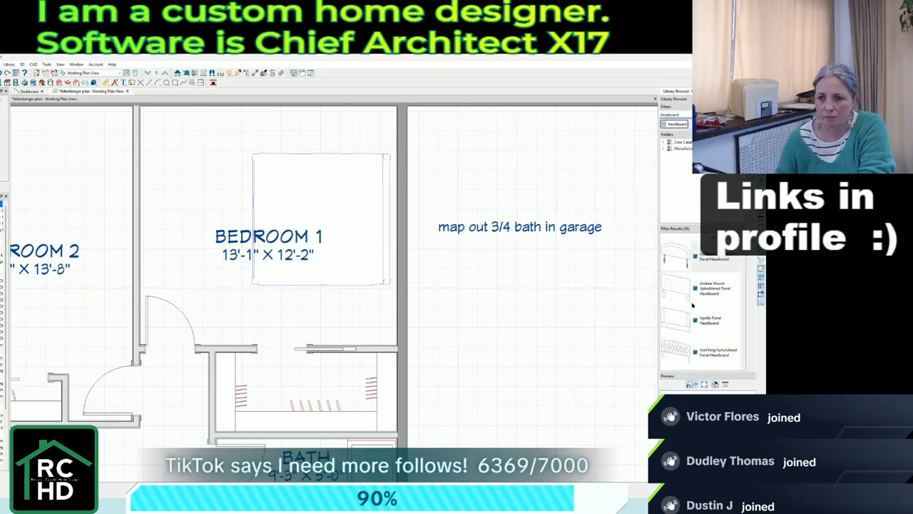
click(684, 294)
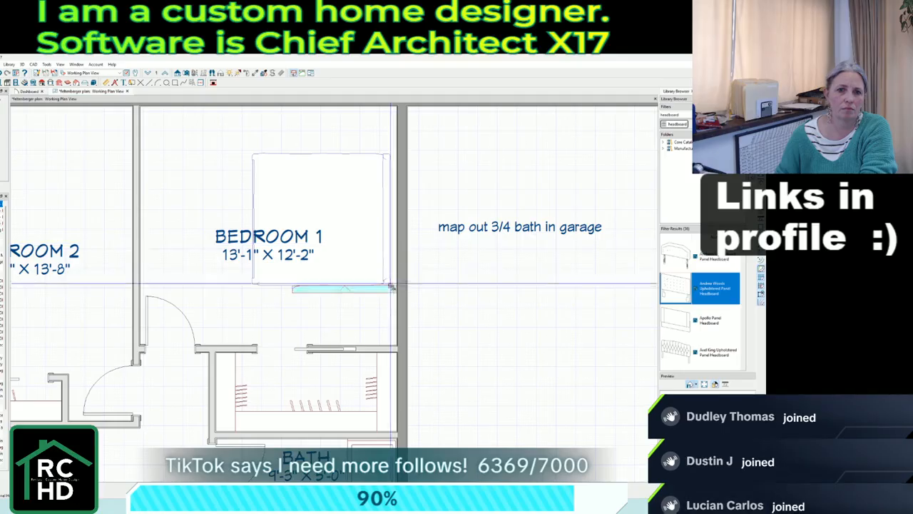
click(395, 291)
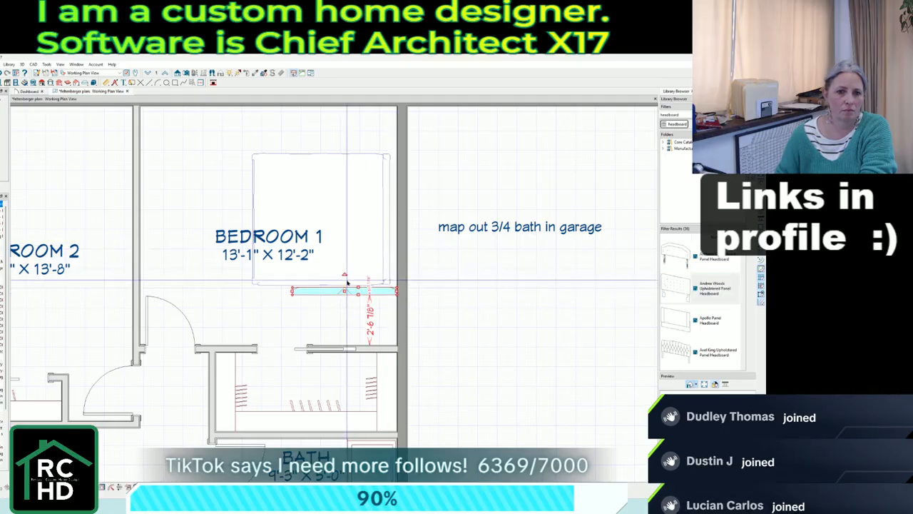
drag(344, 301, 395, 147)
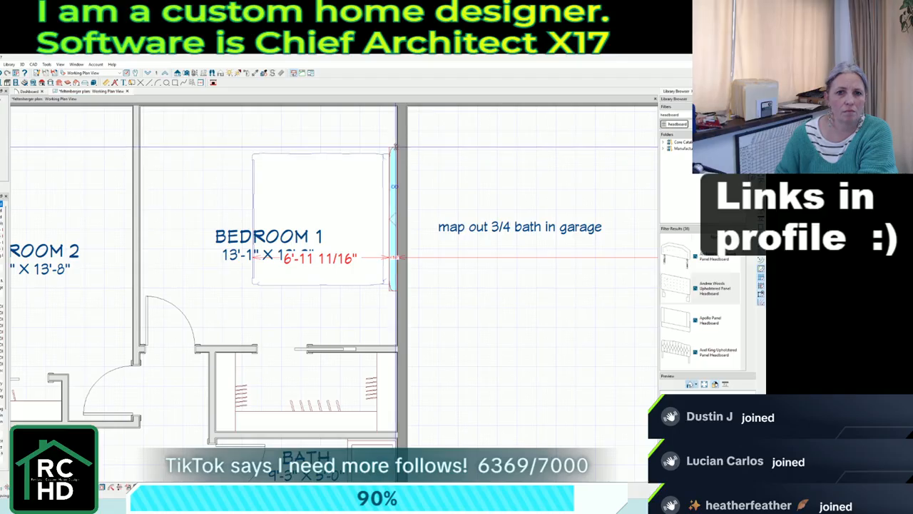
Centre the king bed on the headboard and set the headboard's width to 87 inches.
scroll(432, 298, down, 2)
click(448, 311)
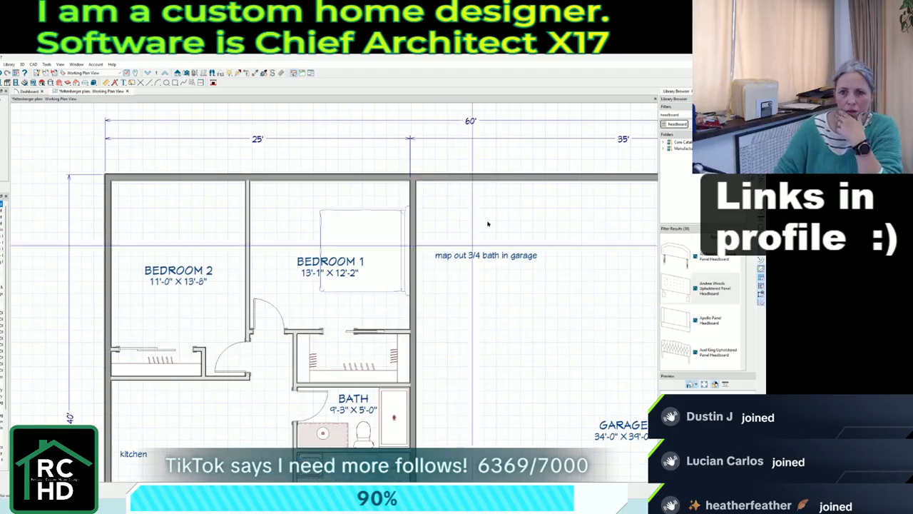
click(407, 283)
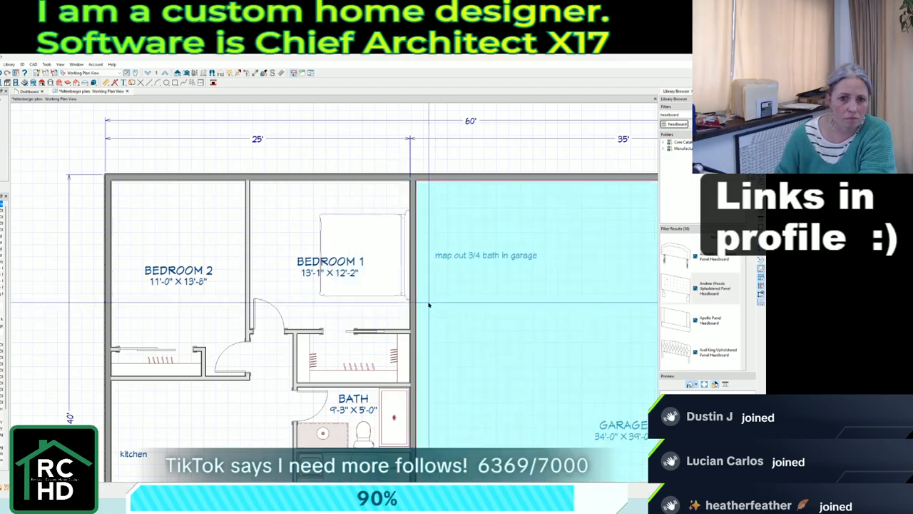
scroll(408, 278, up, 1)
double_click(404, 282)
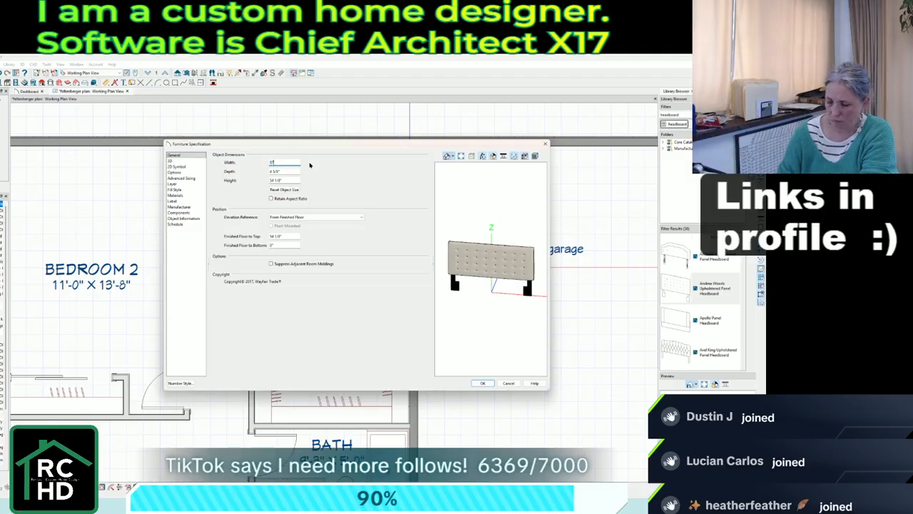
text(87)
key(Return)
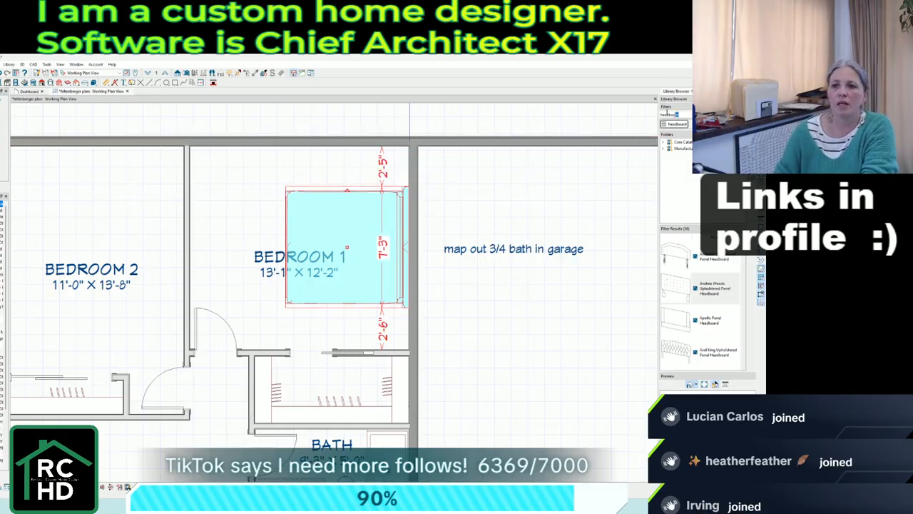
Search the library for "nightstand" and place two matching nightstands against Bedroom 1's garage wall, one on each side of the bed.
click(664, 111)
text(nightstand)
key(Return)
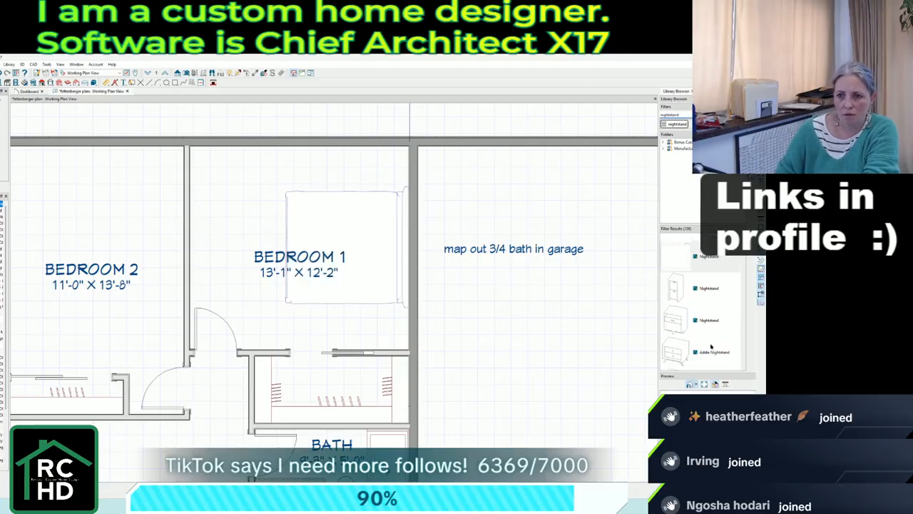
scroll(712, 321, down, 5)
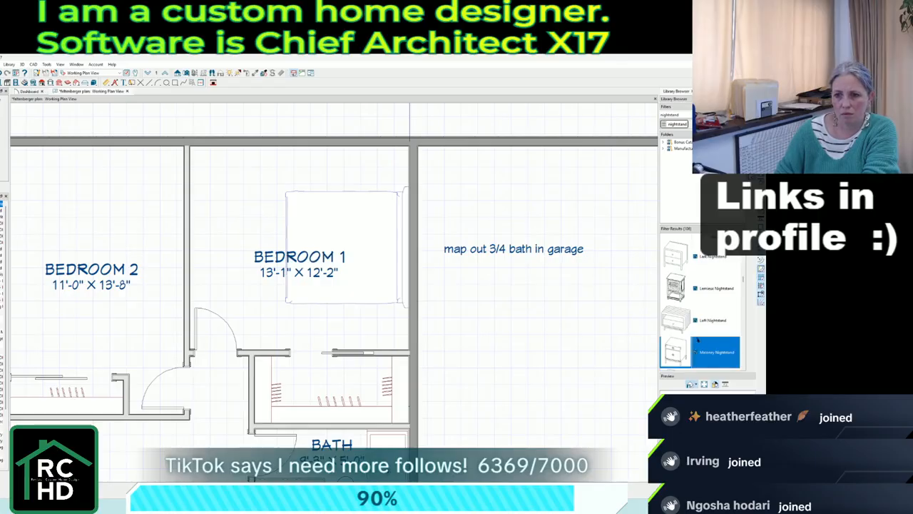
click(690, 254)
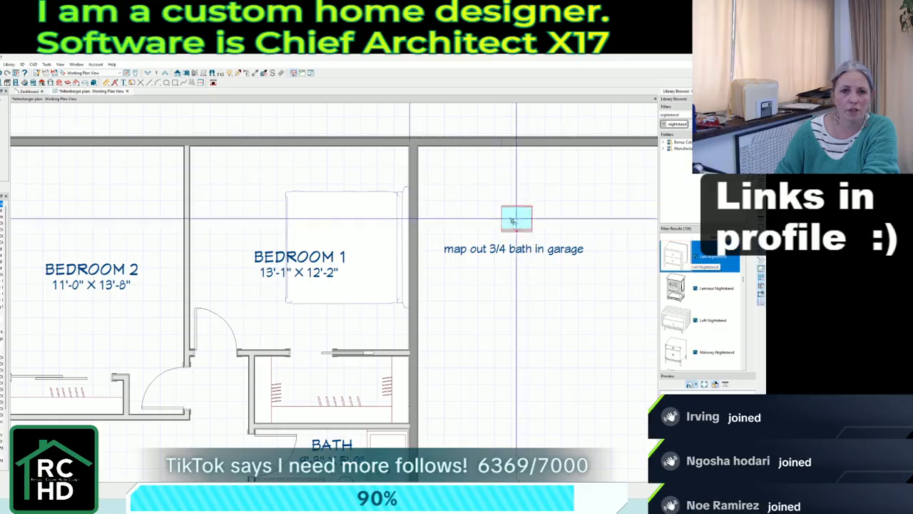
click(397, 173)
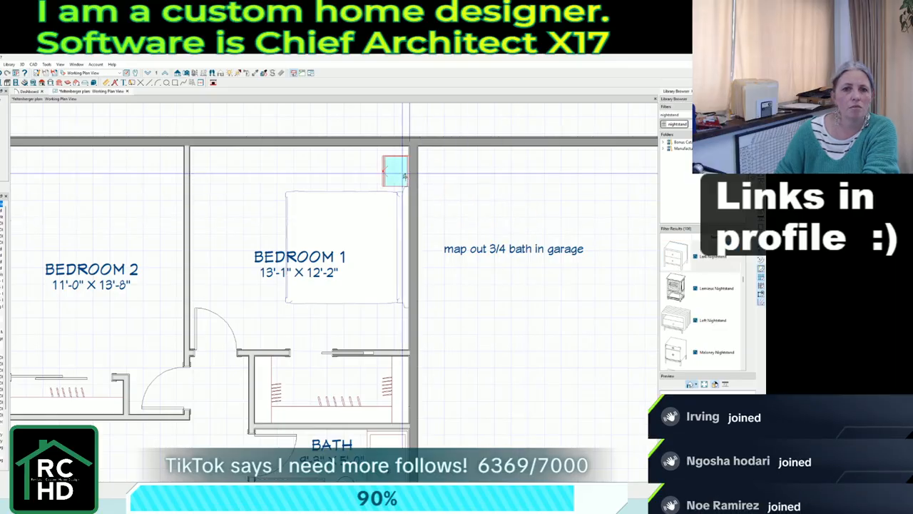
click(396, 322)
scroll(526, 272, down, 2)
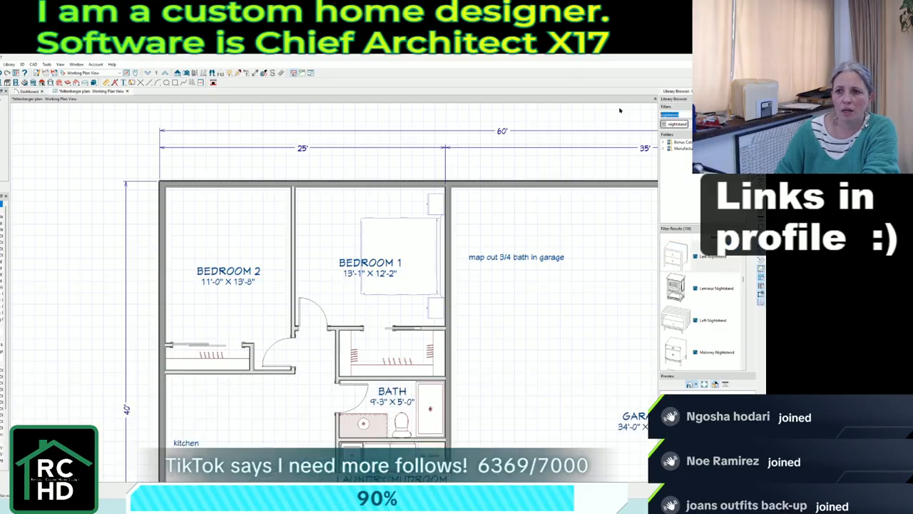
Search the library for "dresser" and place a wide dresser in Bedroom 1 against the wall shared with Bedroom 2.
text(drew)
key(Return)
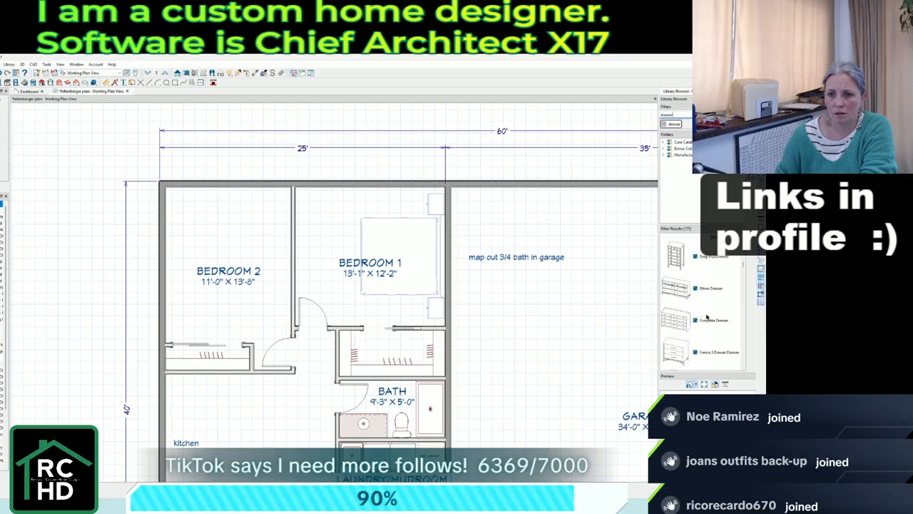
click(706, 319)
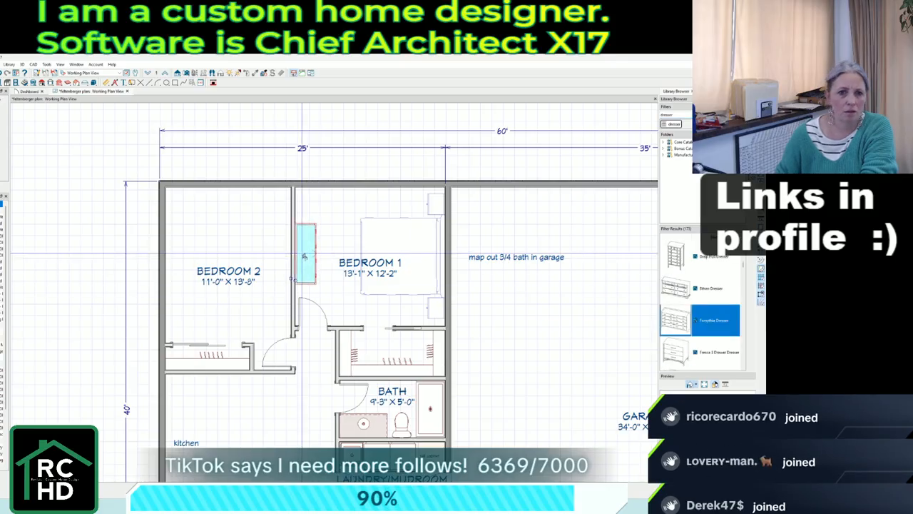
scroll(497, 269, down, 3)
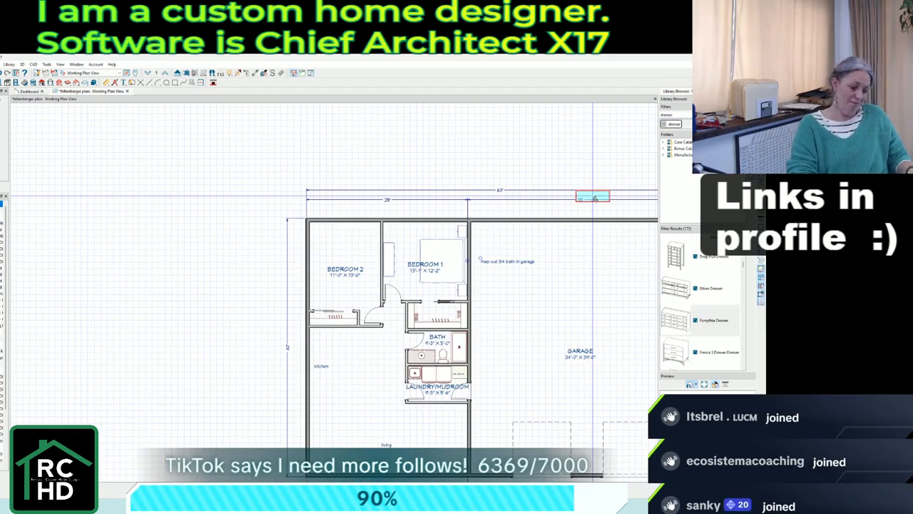
scroll(601, 206, up, 4)
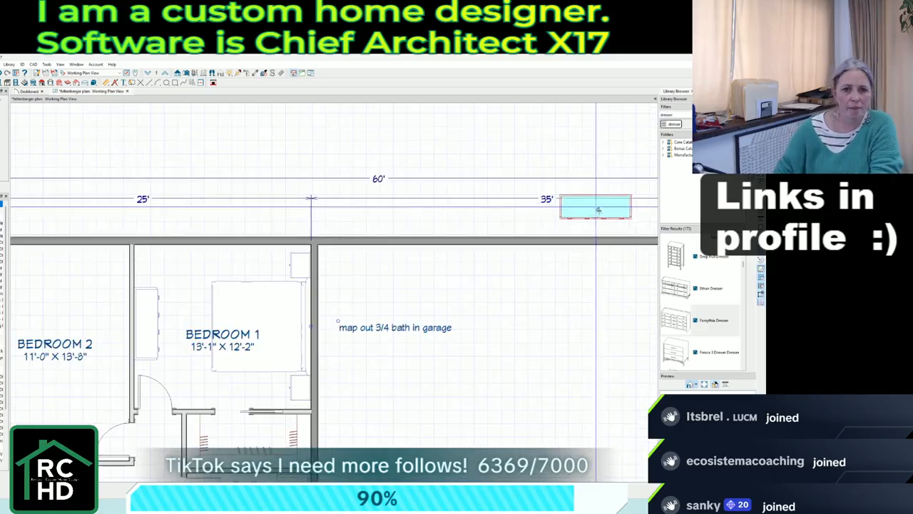
scroll(573, 163, down, 2)
scroll(572, 165, down, 1)
scroll(274, 282, up, 3)
key(Escape)
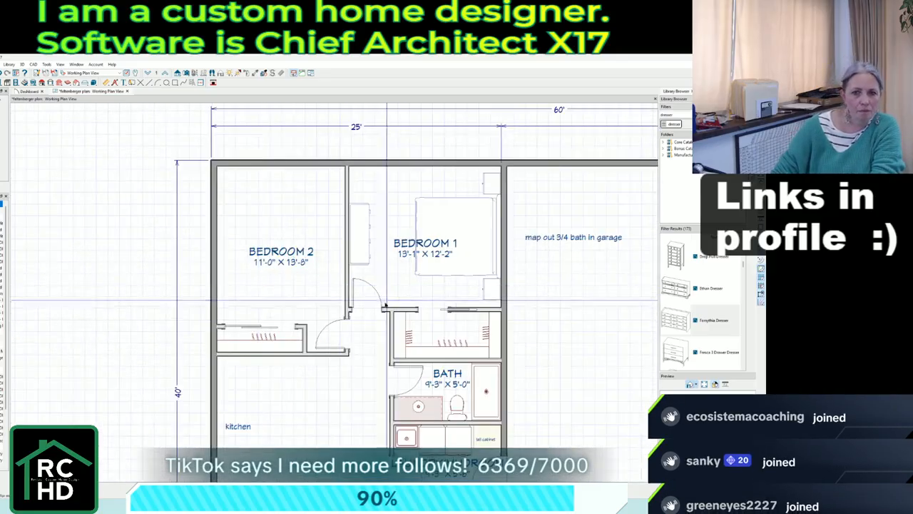
Copy the king bed, headboard and both nightstands into Bedroom 2, turned around so the headboard stands against the exterior wall.
scroll(396, 303, up, 4)
scroll(397, 324, down, 1)
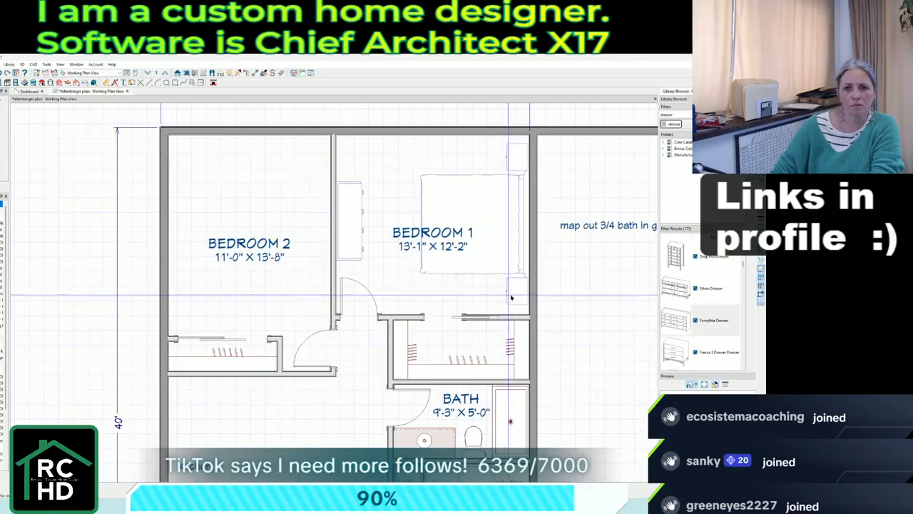
click(512, 295)
click(517, 266)
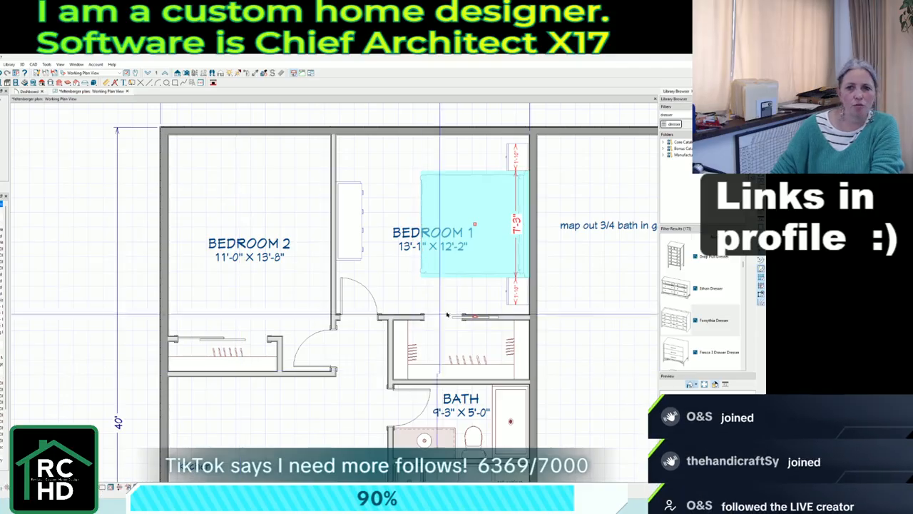
shift+click(517, 295)
shift+click(519, 161)
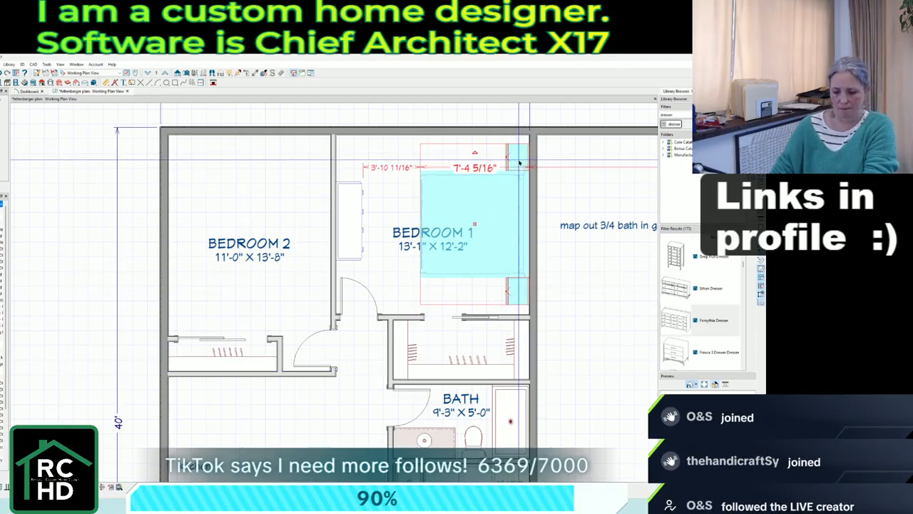
key(Escape)
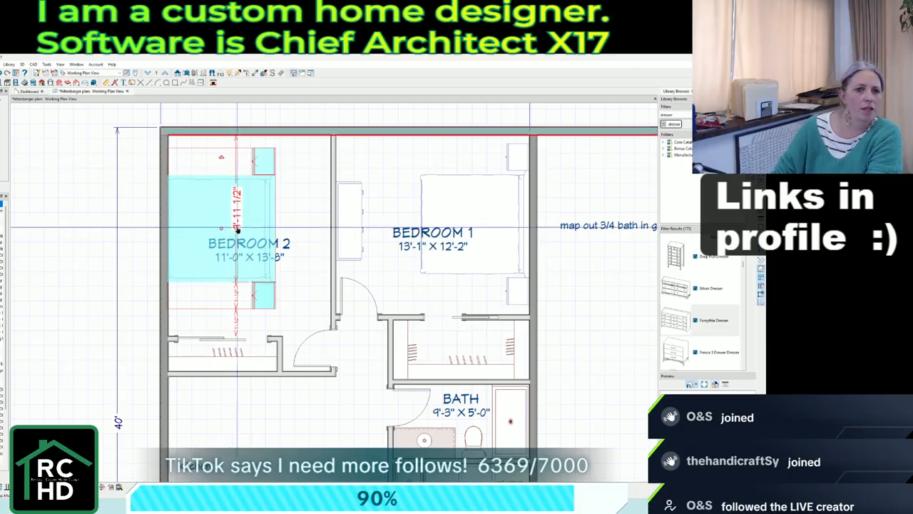
drag(234, 162, 218, 267)
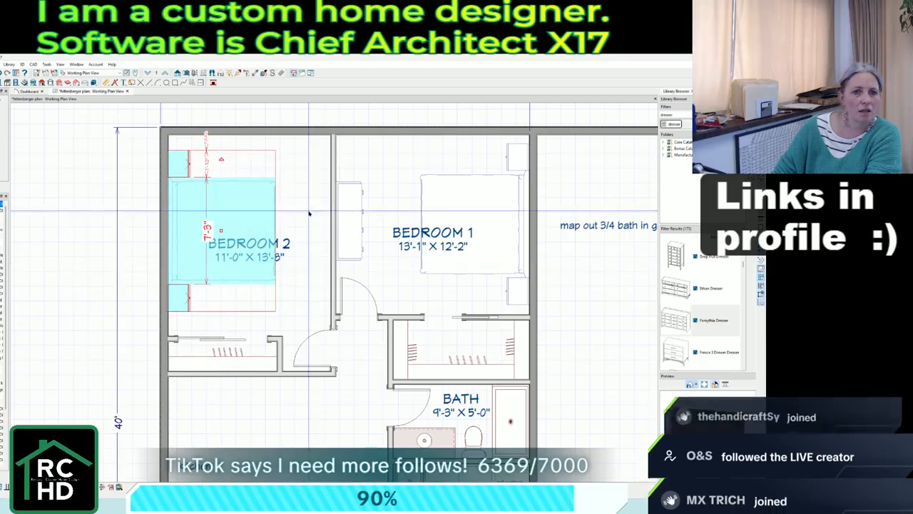
Shift Bedroom 2's room label slightly toward the Bedroom 1 wall.
click(298, 244)
click(290, 244)
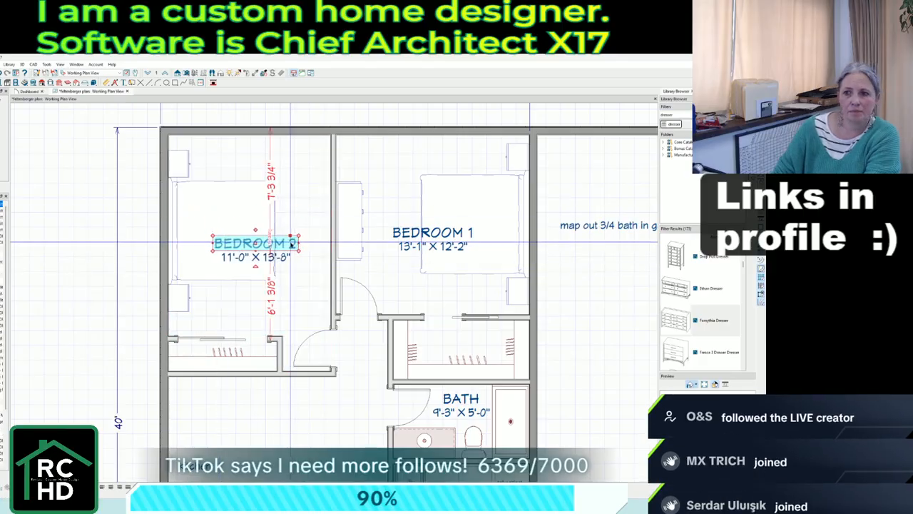
drag(291, 244, 293, 244)
key(Escape)
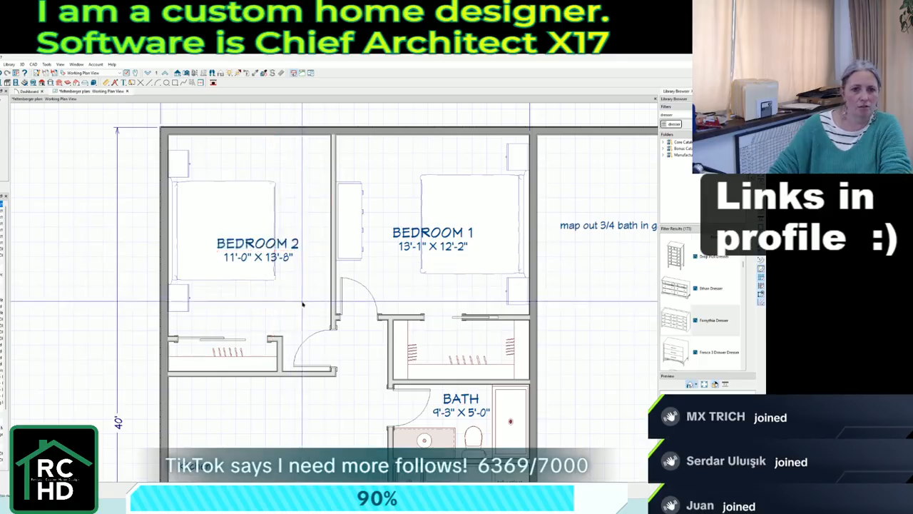
click(302, 304)
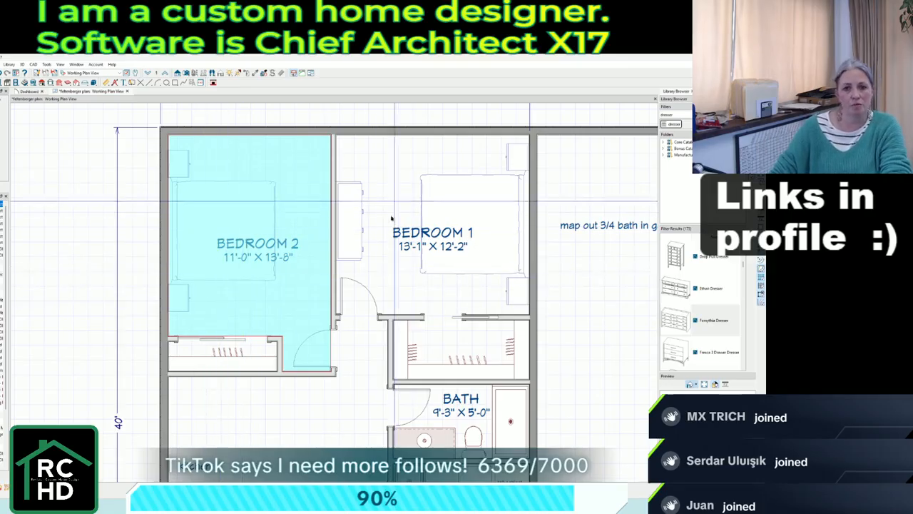
click(357, 257)
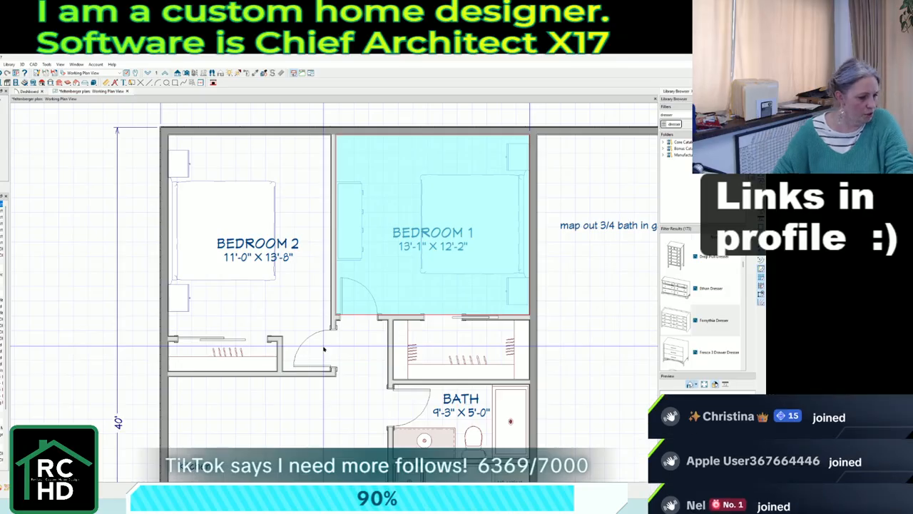
Search the library for "shower curtain" and place the straight shower curtain in the bath beside the shower.
scroll(321, 348, down, 3)
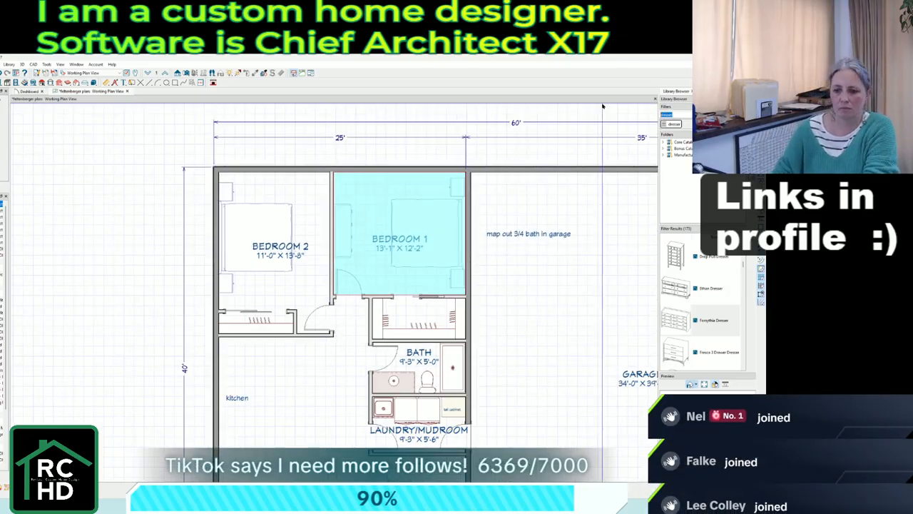
text(shower curtain)
key(Return)
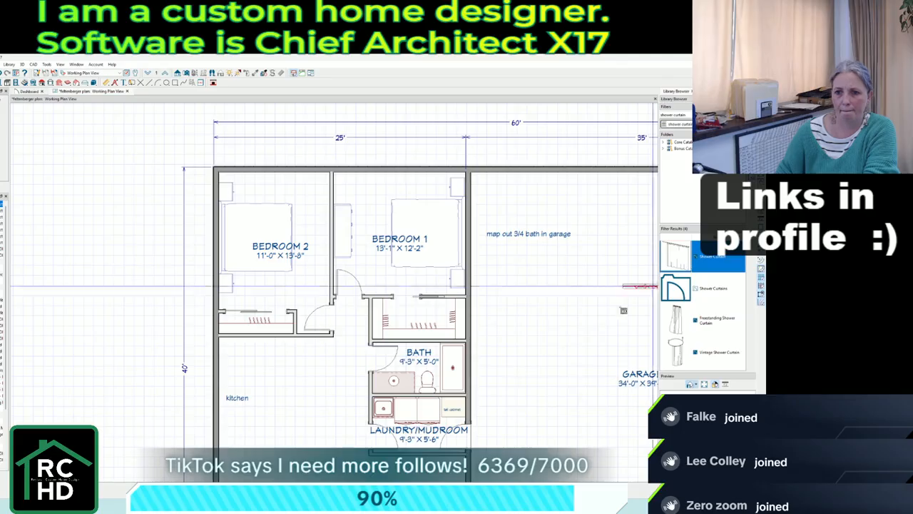
scroll(428, 360, up, 5)
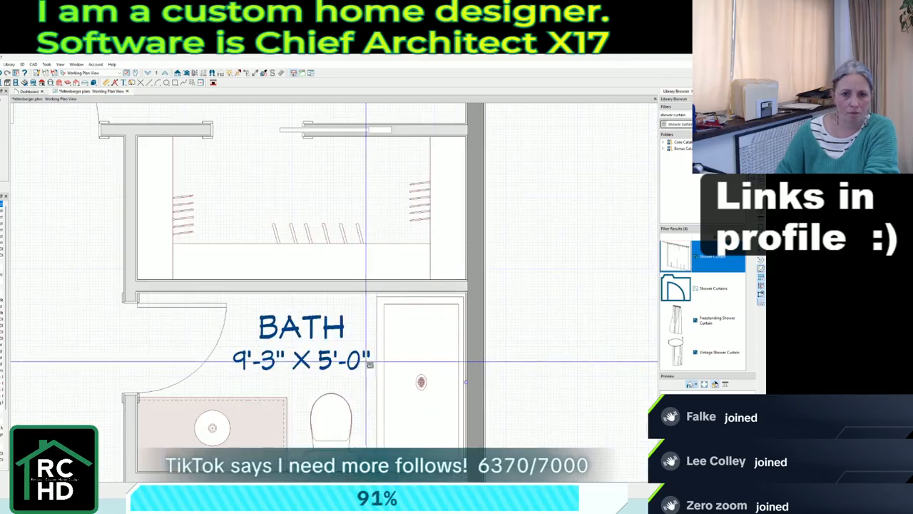
click(371, 355)
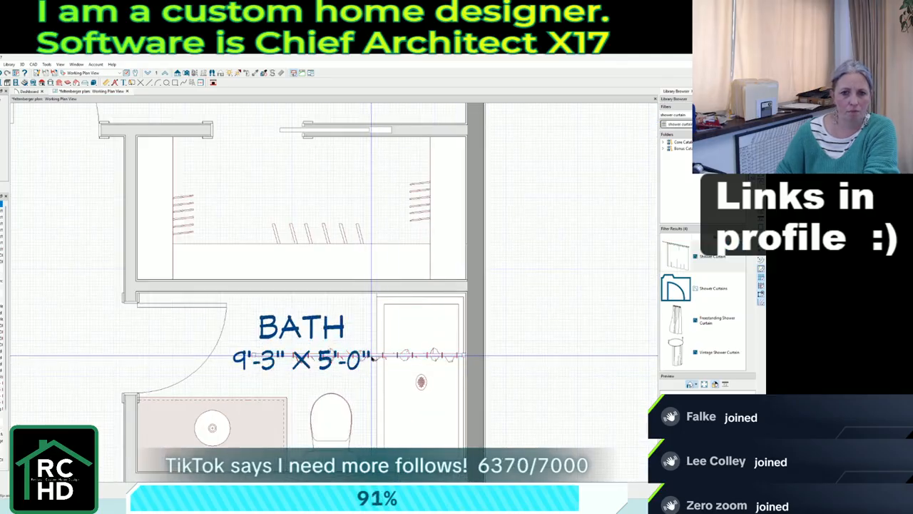
Rotate the shower curtain along the shower's open side and shorten it to 5' to fit between the bath walls.
click(365, 358)
drag(358, 379, 392, 354)
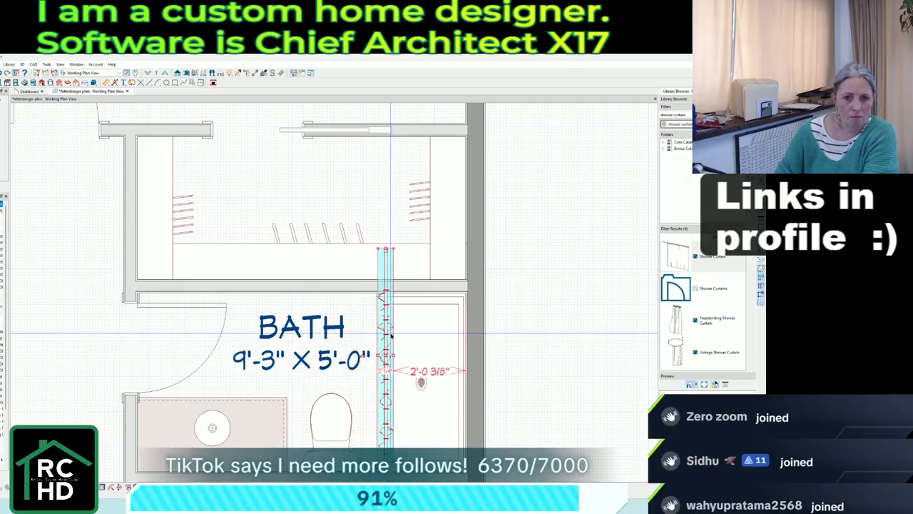
drag(385, 249, 384, 291)
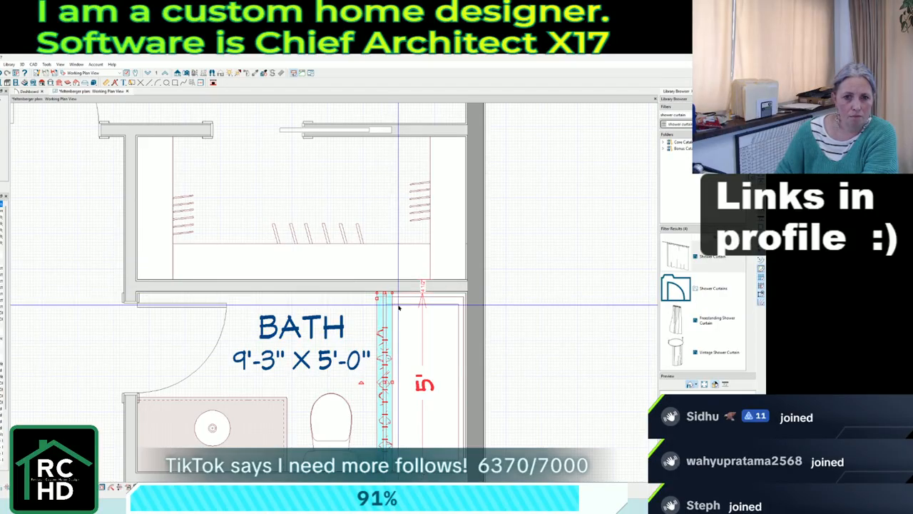
Nudge the toilet, the shower curtain and the bath's room label slightly away from the garage wall.
scroll(421, 319, down, 2)
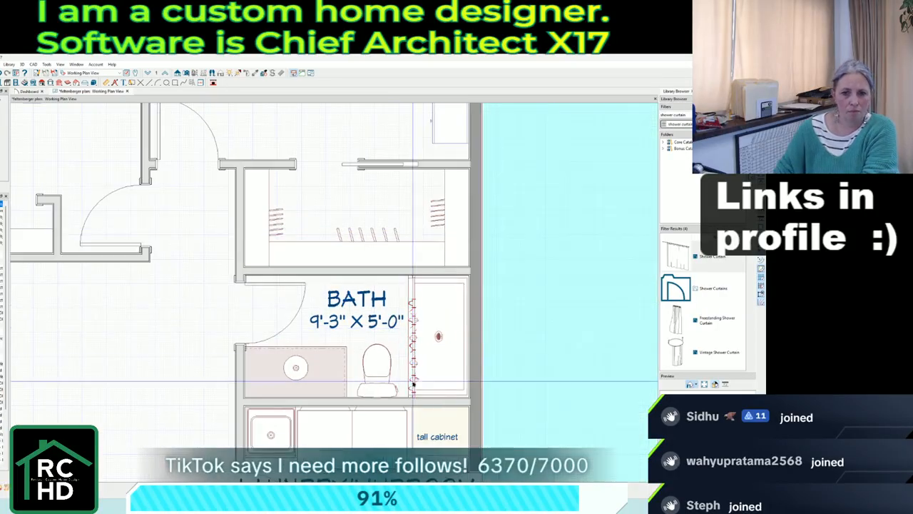
click(378, 378)
click(477, 414)
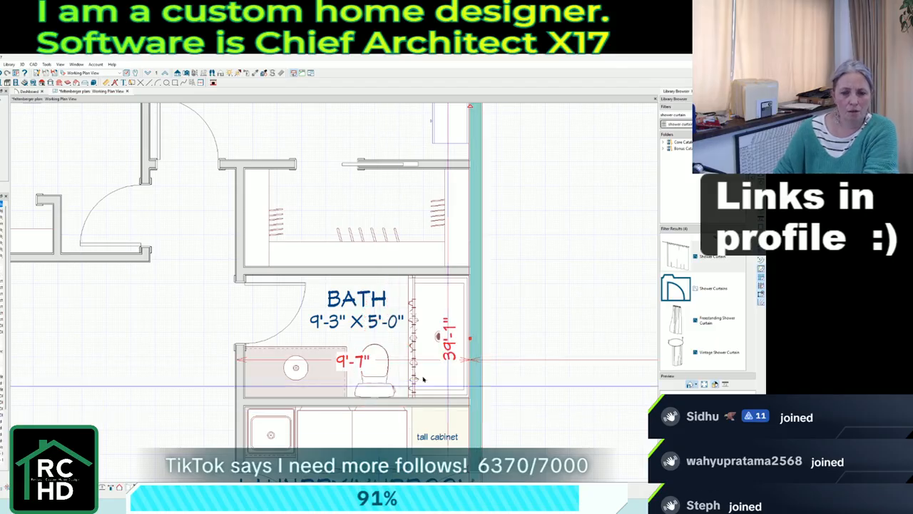
click(413, 376)
click(507, 424)
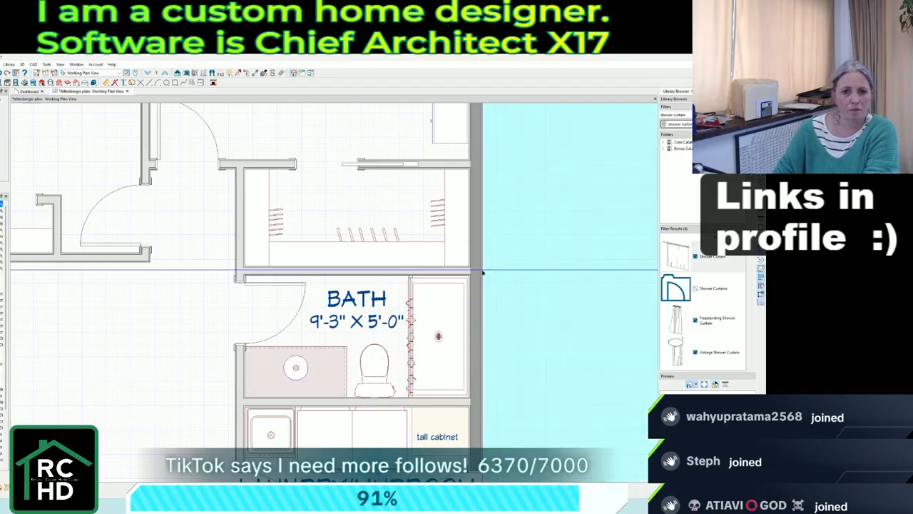
click(365, 301)
click(516, 316)
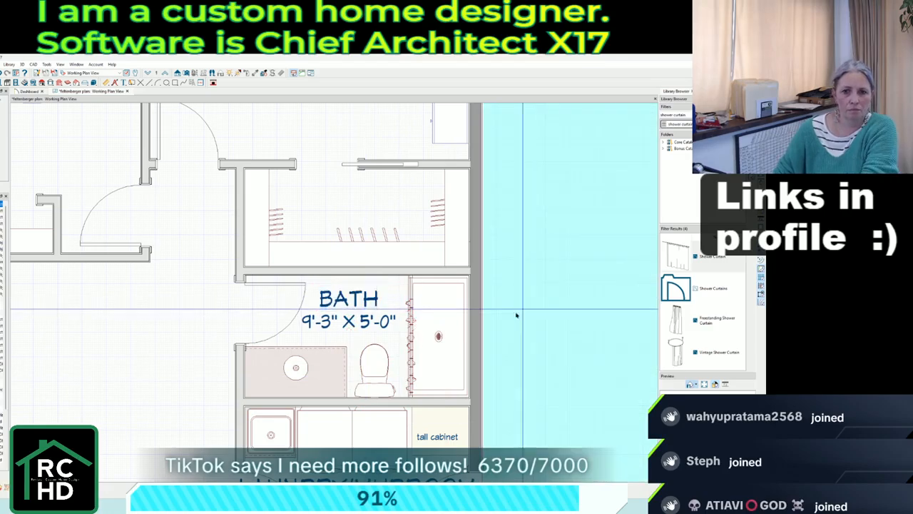
Move the wall between the laundry/mudroom and the living area outward to make the laundry/mudroom 6'-0" deep.
scroll(475, 373, down, 2)
scroll(455, 394, down, 2)
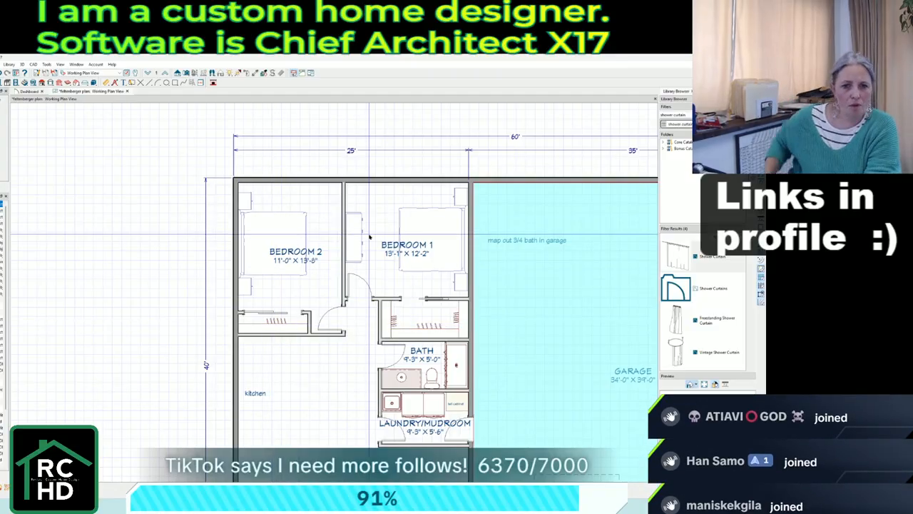
scroll(368, 235, down, 2)
scroll(363, 301, up, 5)
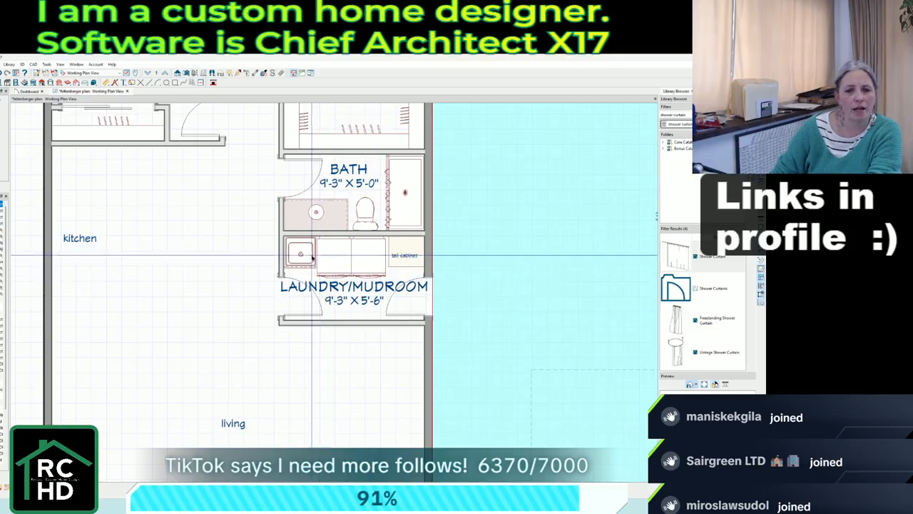
click(432, 306)
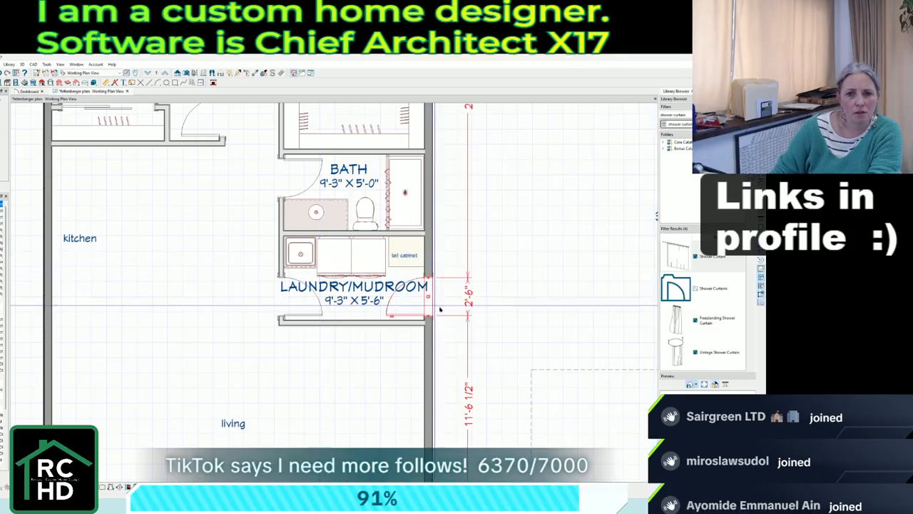
click(347, 327)
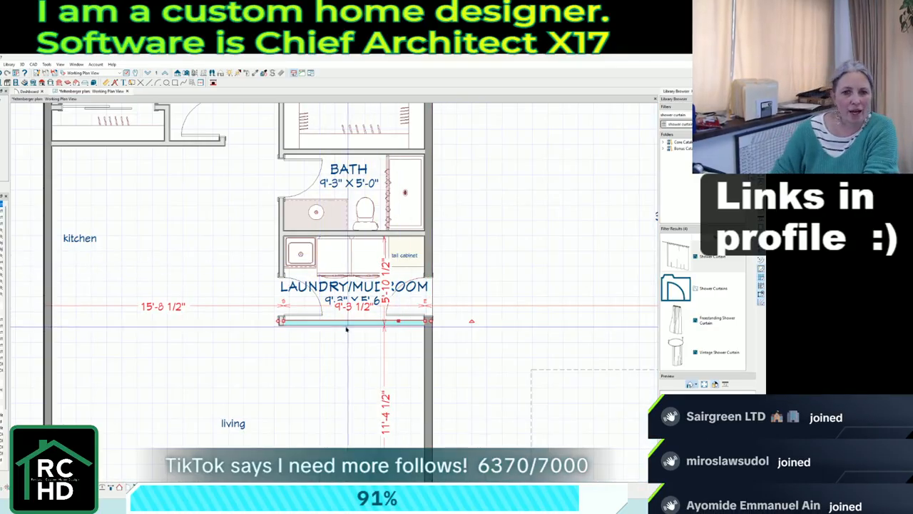
drag(352, 328, 352, 336)
Slide both laundry/mudroom doors toward the relocated living-side wall.
click(283, 301)
drag(282, 297, 283, 314)
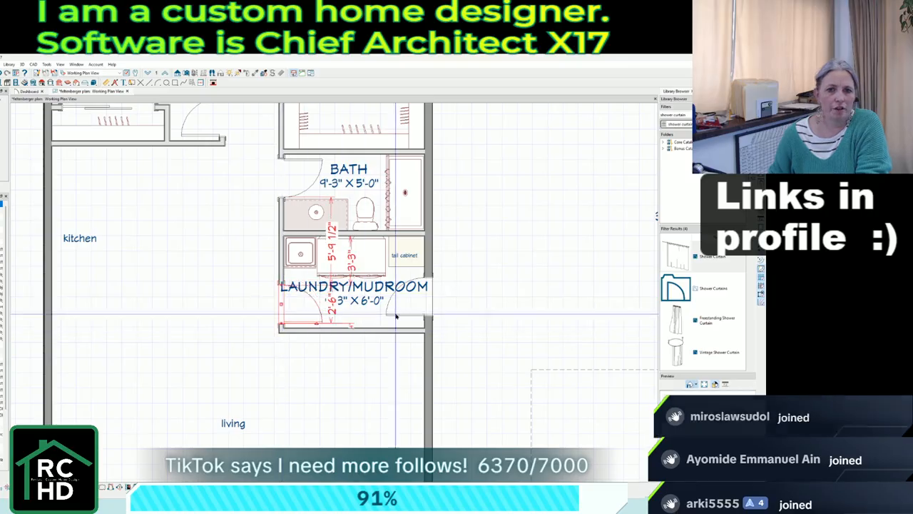
click(427, 307)
drag(429, 298, 431, 323)
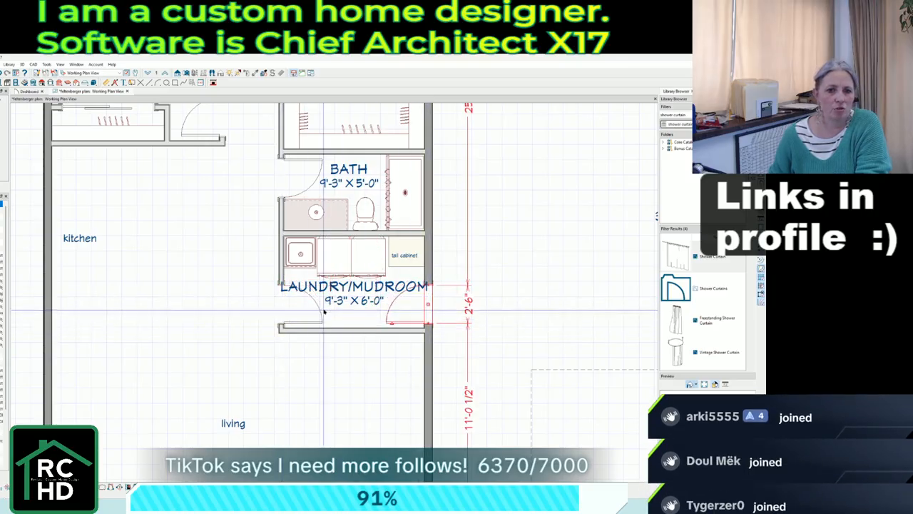
Set the width of both laundry/mudroom doors to 36 inches.
click(282, 310)
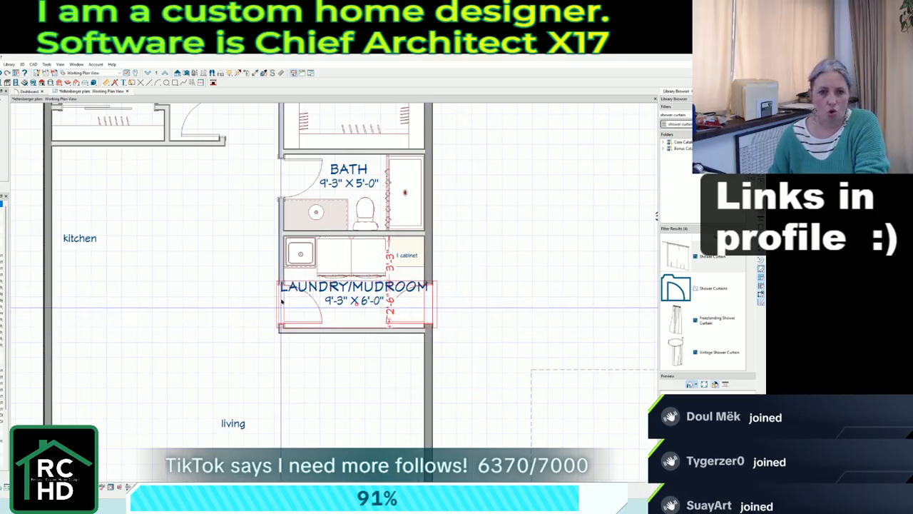
double_click(282, 311)
text(36)
key(Return)
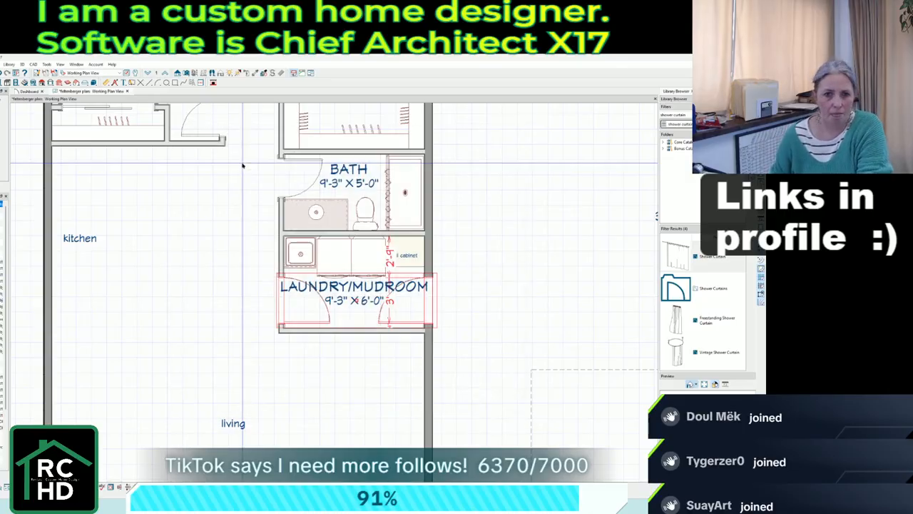
click(558, 270)
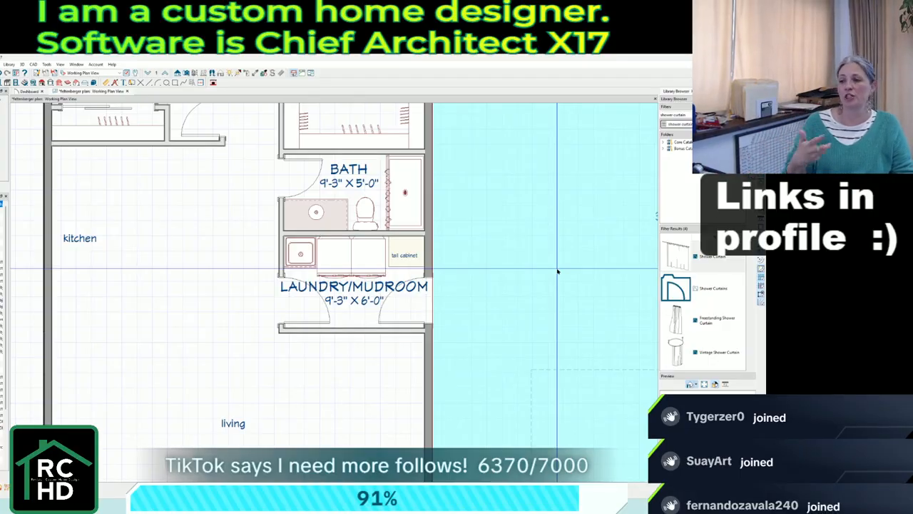
Nudge the washer and dryer slightly toward the tall cabinet.
scroll(358, 271, up, 2)
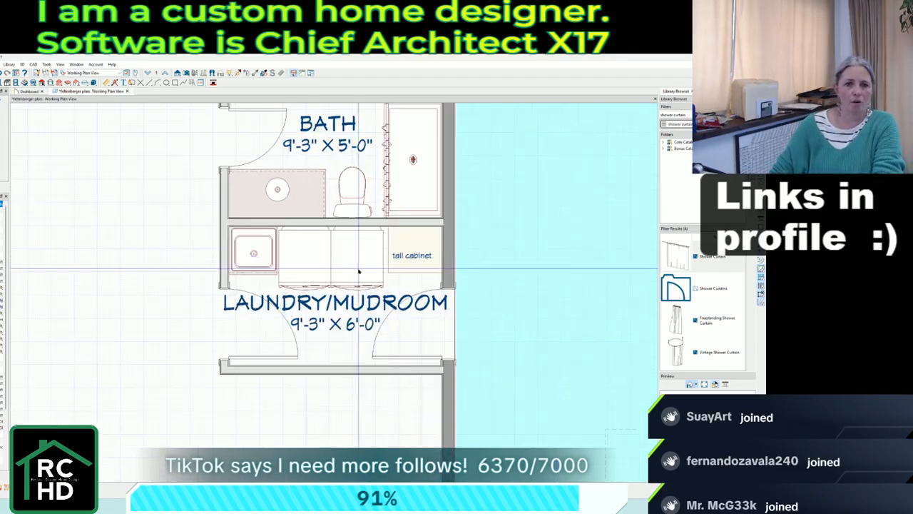
click(325, 253)
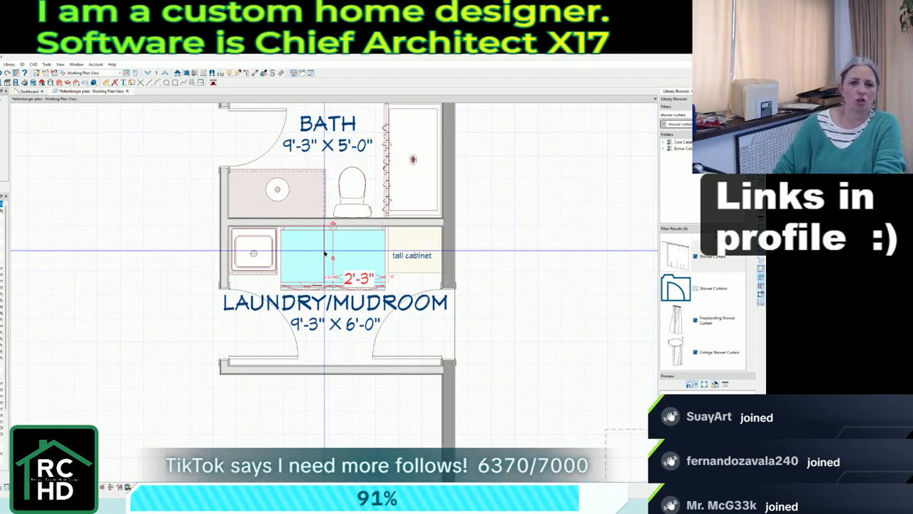
click(514, 289)
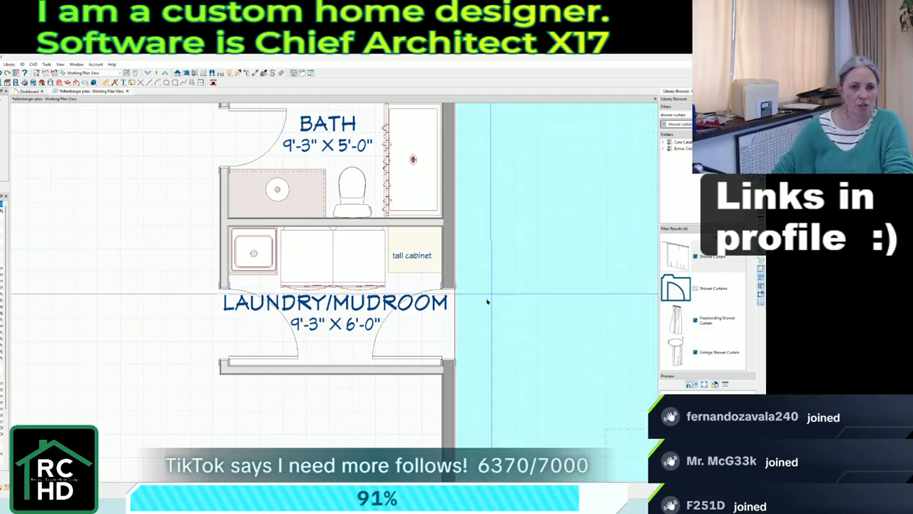
Place a wall cabinet above the washer and dryer against the bath wall and set its width to 27 inches.
click(253, 250)
scroll(285, 260, up, 3)
scroll(333, 269, down, 3)
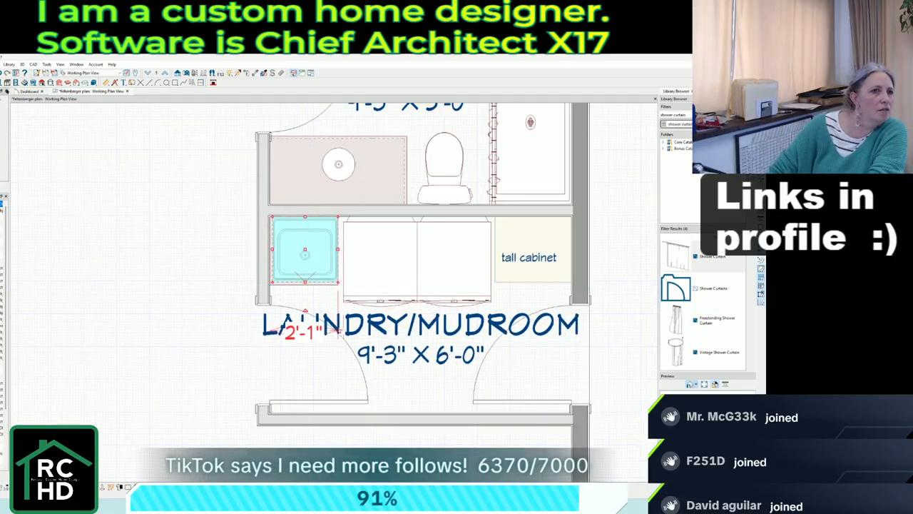
click(7, 83)
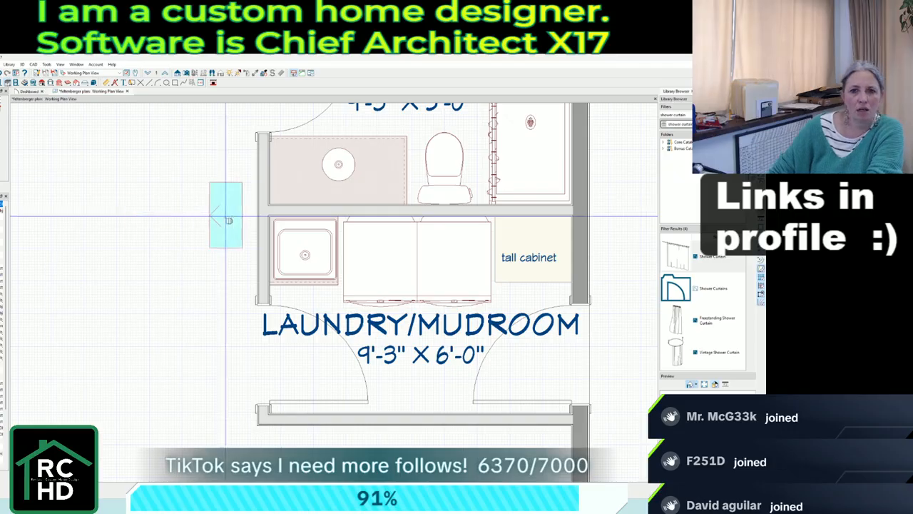
click(433, 230)
double_click(438, 229)
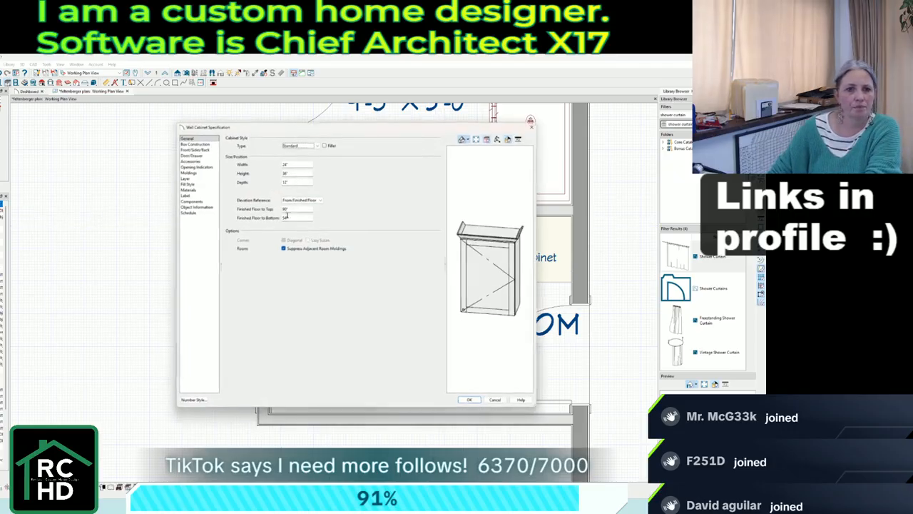
text(27)
key(Return)
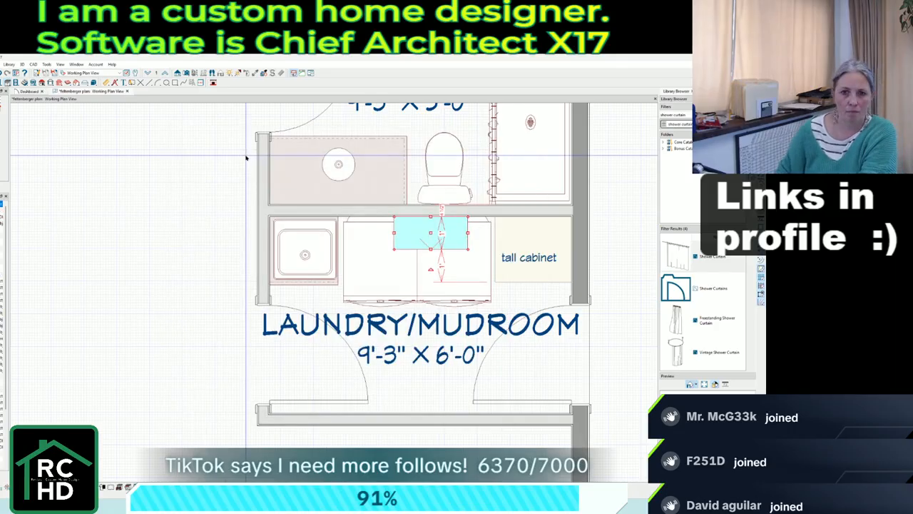
Line up wall cabinets along the laundry wall from the tall cabinet across the washer and dryer to the utility sink corner.
drag(431, 230, 466, 235)
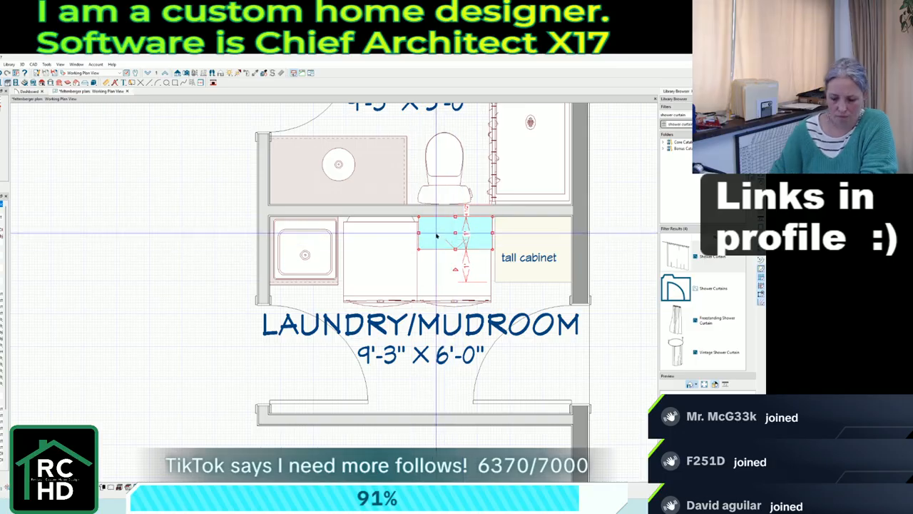
drag(437, 239, 320, 235)
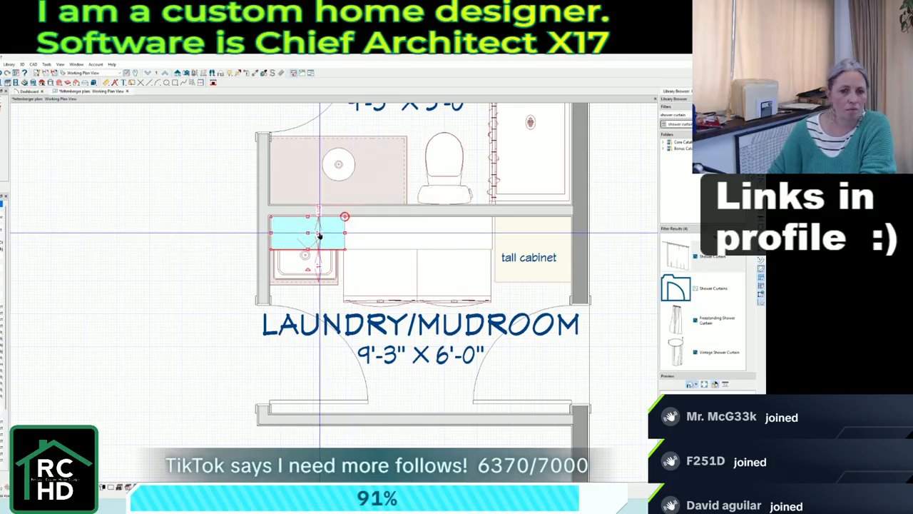
Add an Opening face item to the front of the wall cabinet above the utility sink, setting its height to 14".
double_click(303, 235)
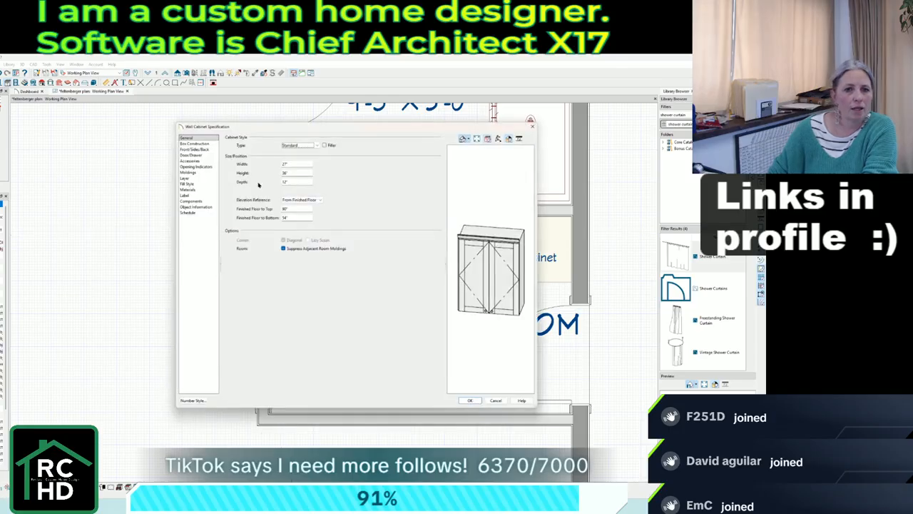
click(193, 149)
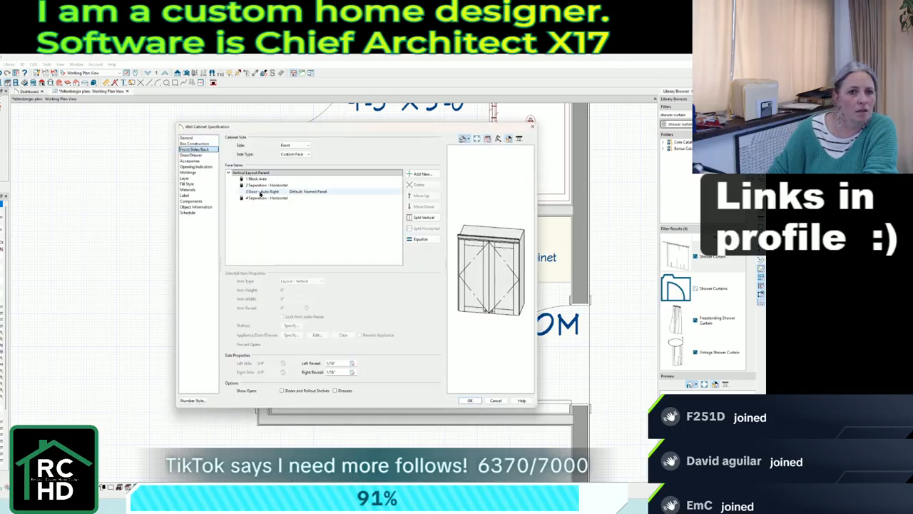
click(419, 174)
click(348, 251)
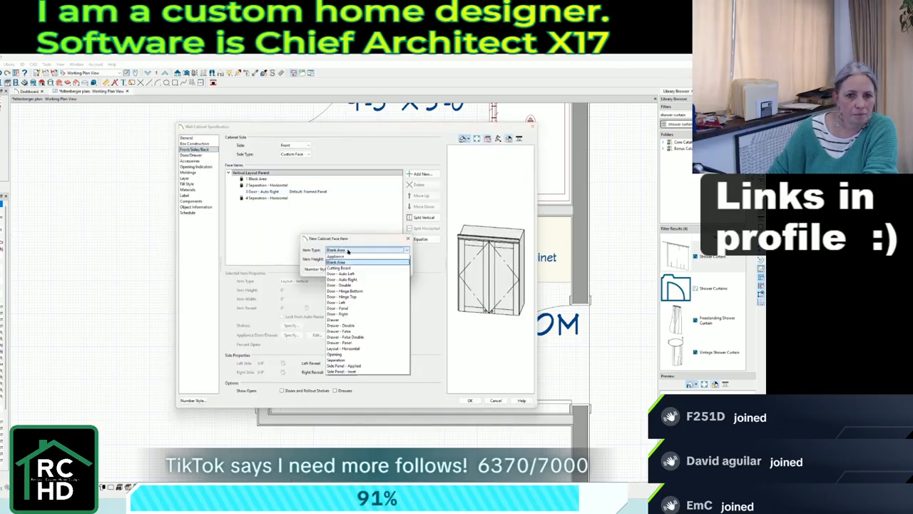
click(337, 354)
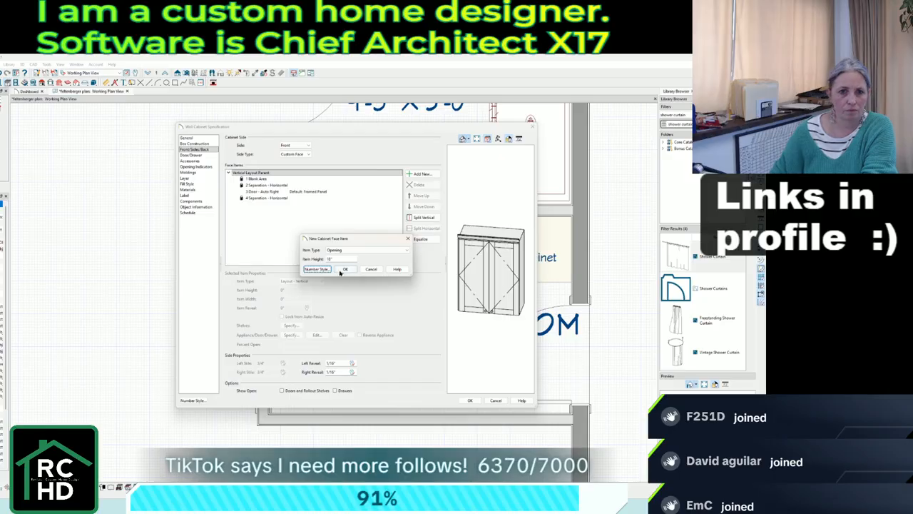
click(344, 269)
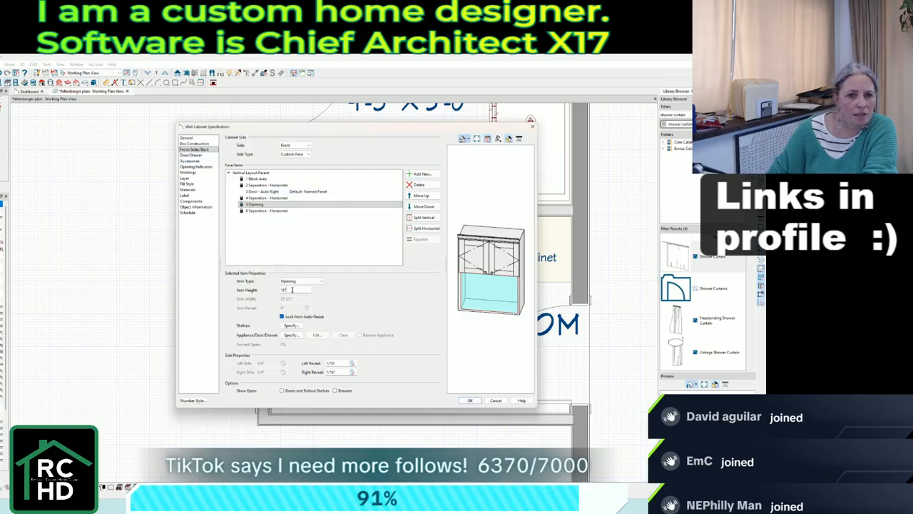
key(Tab)
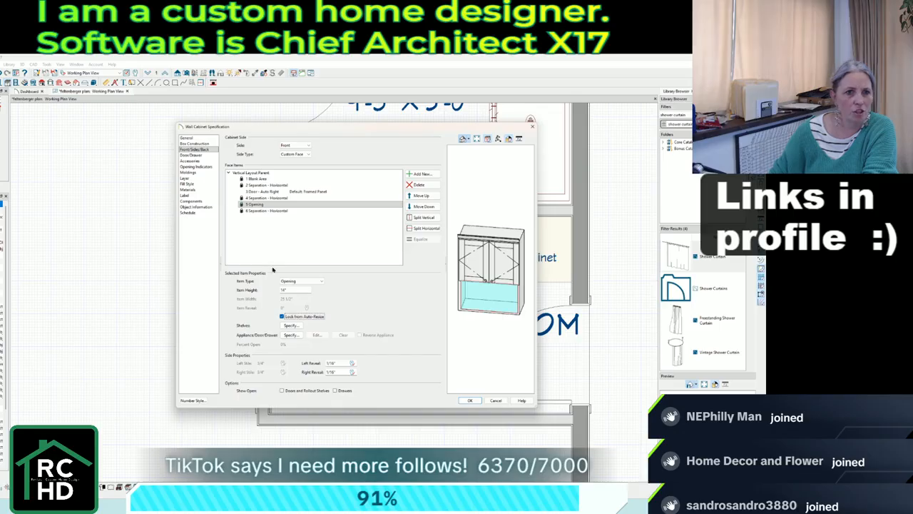
Delete the horizontal separation beneath the cabinet's opening and apply the cabinet changes.
click(194, 144)
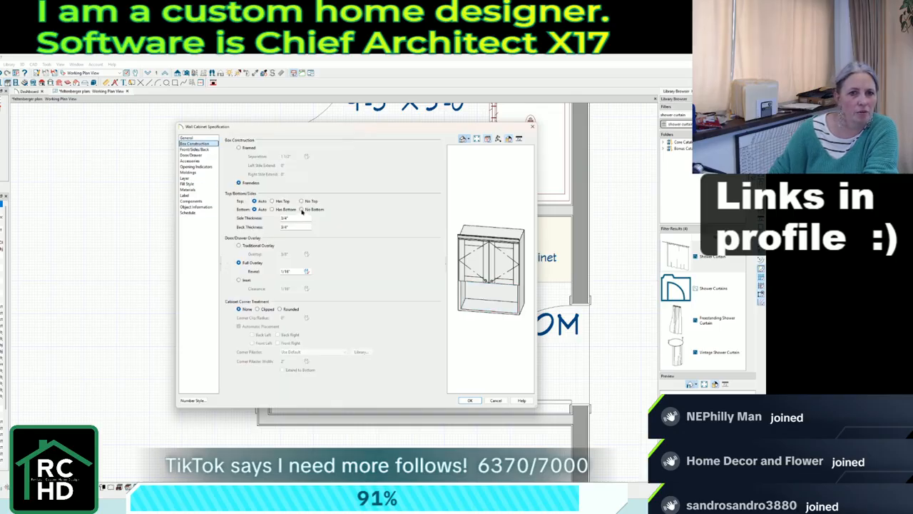
click(194, 149)
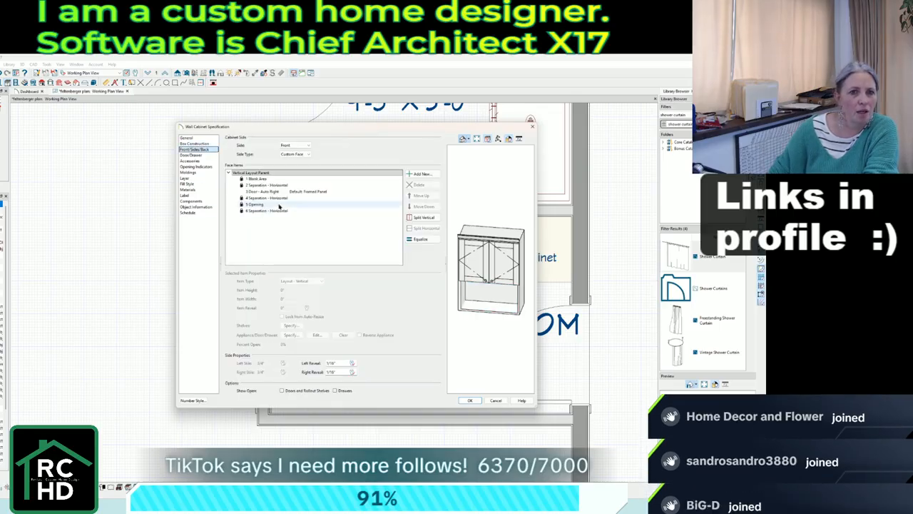
click(284, 211)
click(418, 185)
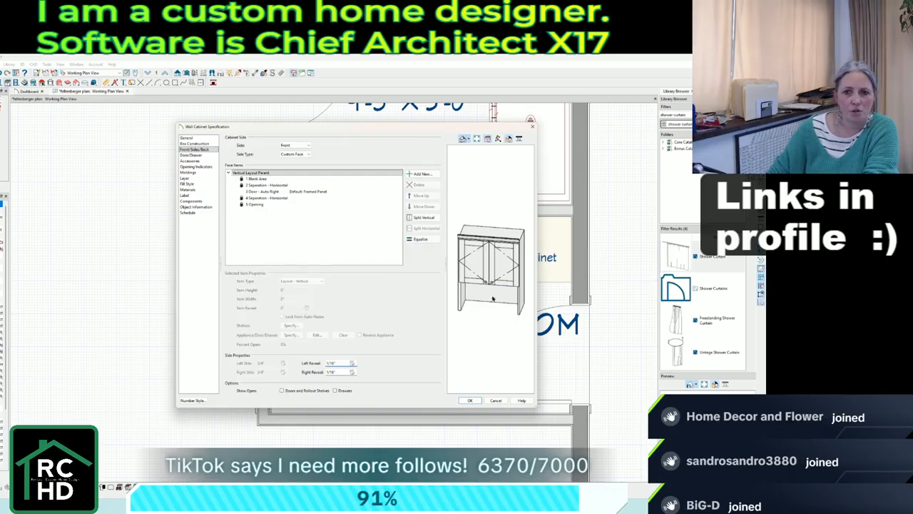
click(469, 401)
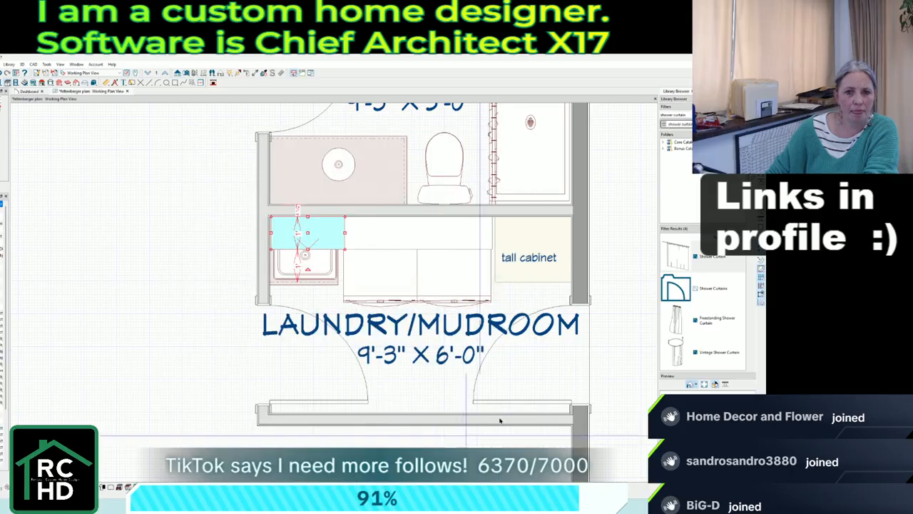
Shift the washer and dryer together so they sit between the utility sink and the tall cabinet.
click(440, 296)
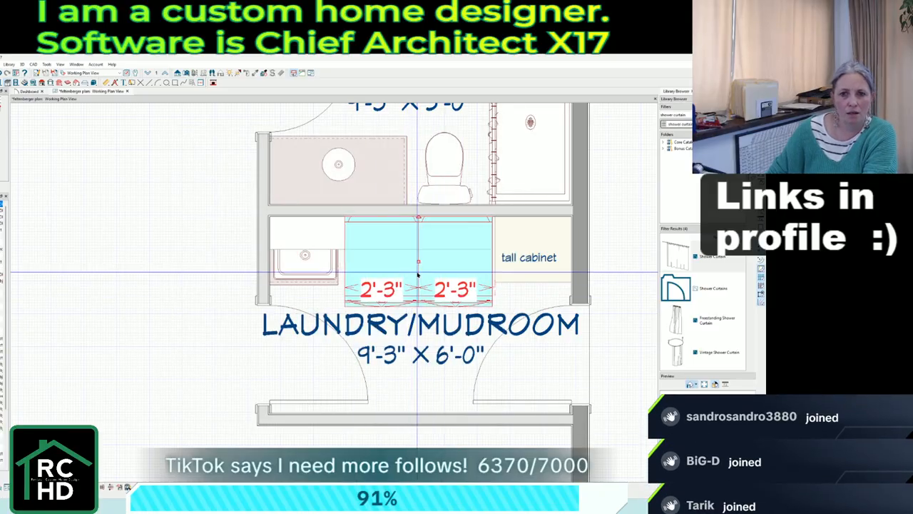
key(Escape)
scroll(312, 172, down, 1)
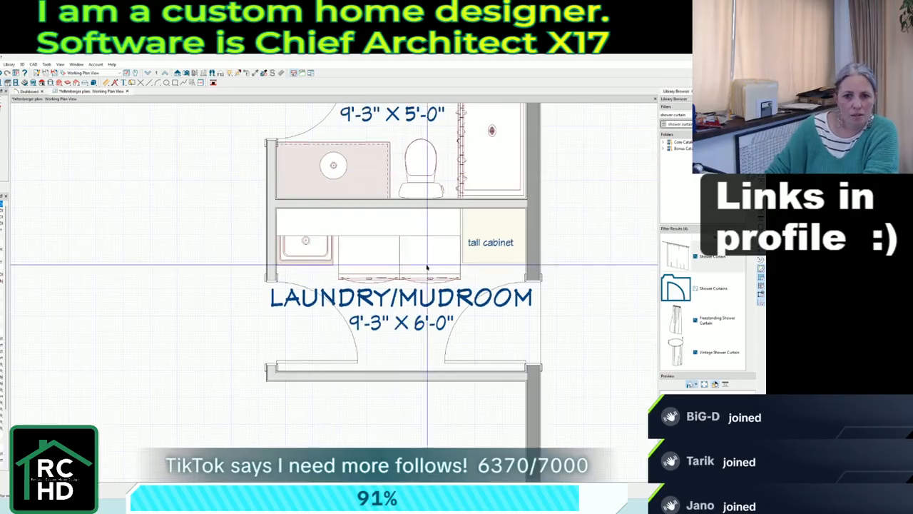
click(398, 251)
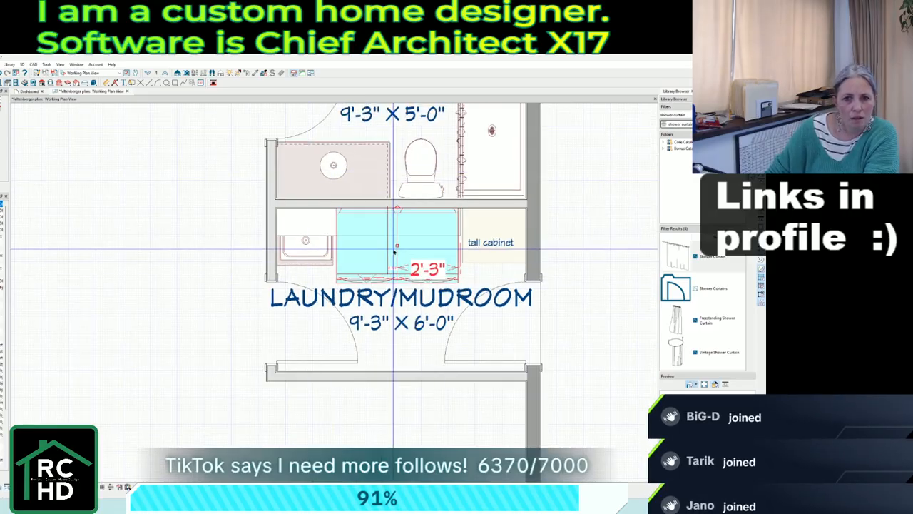
click(464, 330)
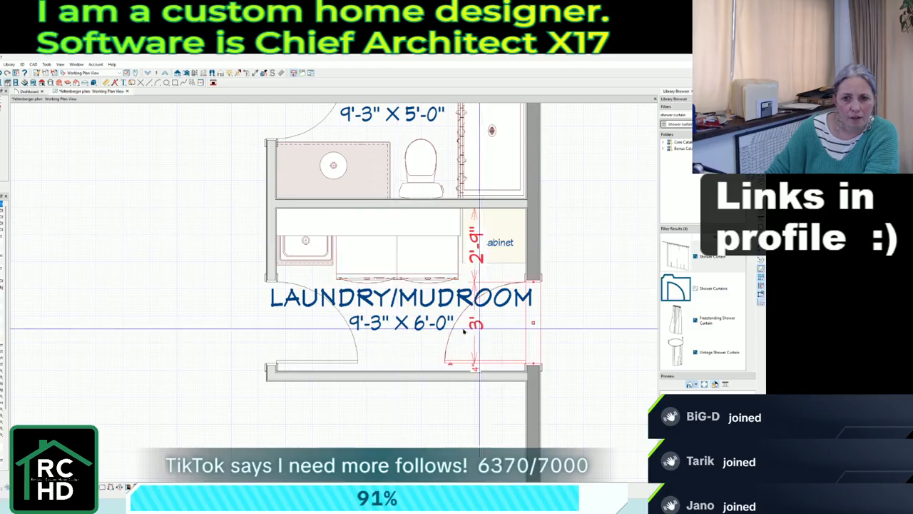
key(Escape)
Delete the "living" and "kitchen" text notes from the large open room.
scroll(476, 385, down, 2)
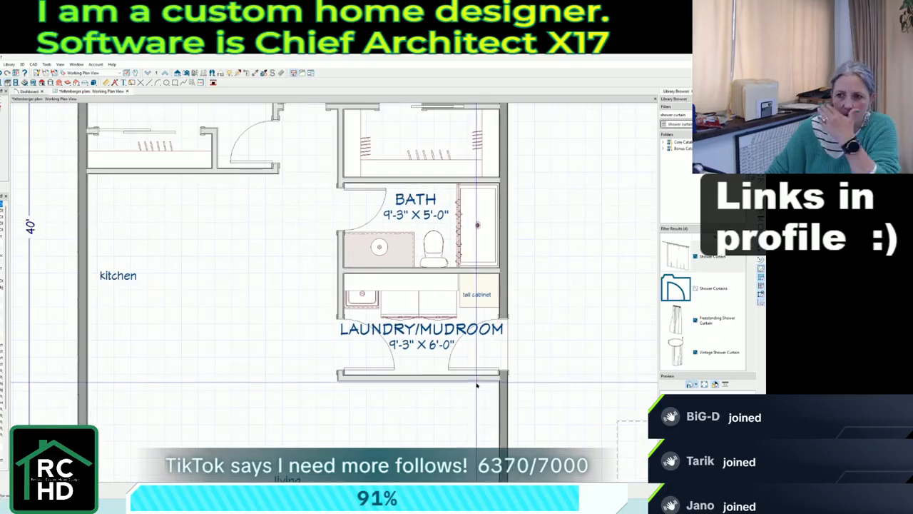
scroll(476, 385, down, 1)
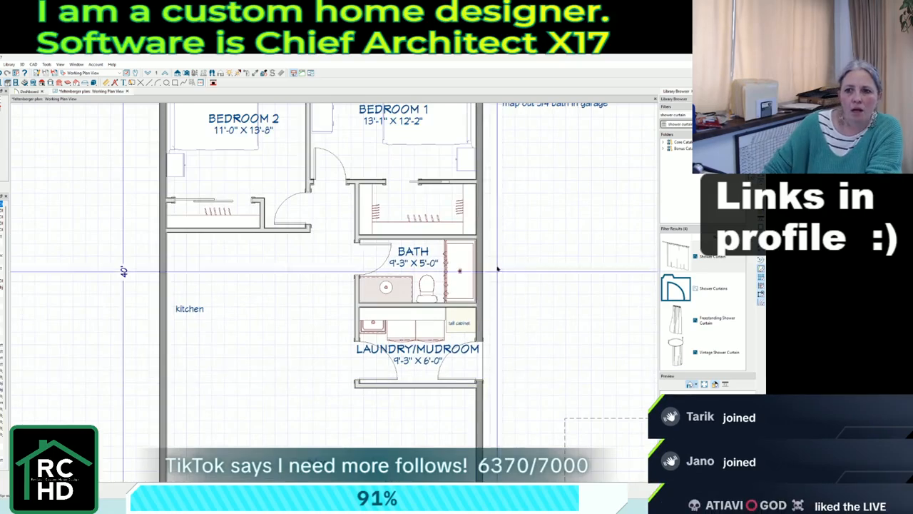
scroll(498, 269, down, 2)
scroll(367, 320, up, 1)
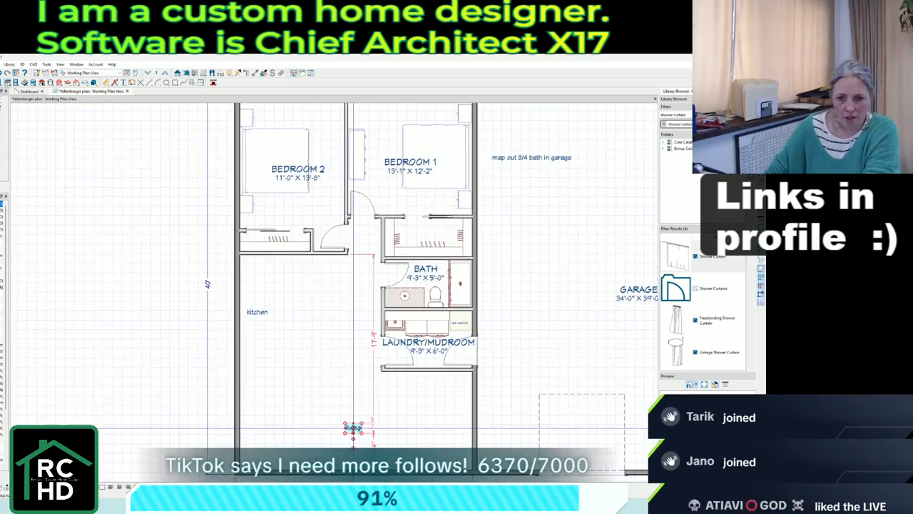
key(Delete)
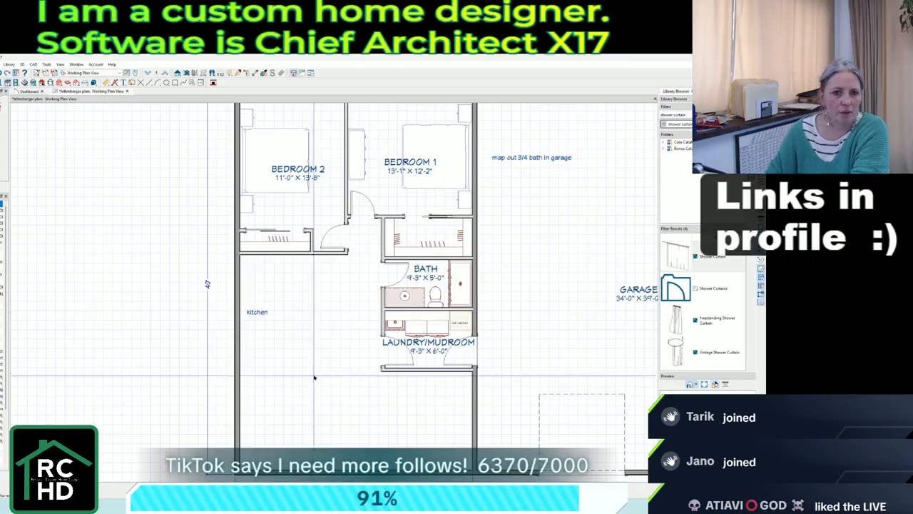
key(Delete)
Set the room type of the large open room to Great.
double_click(350, 392)
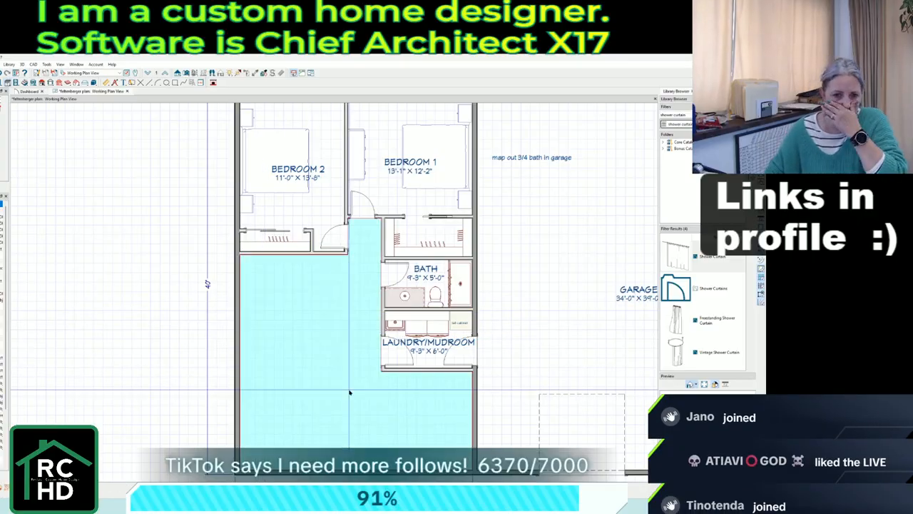
click(240, 145)
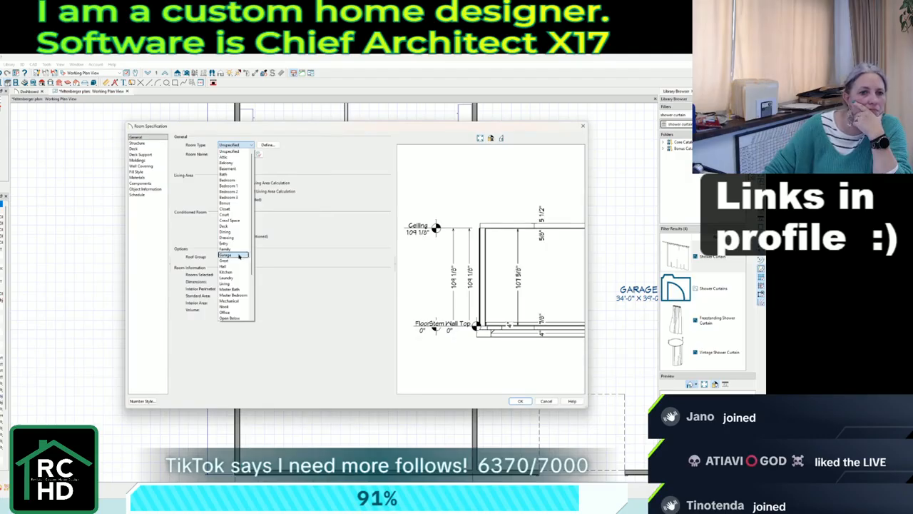
click(237, 261)
click(518, 401)
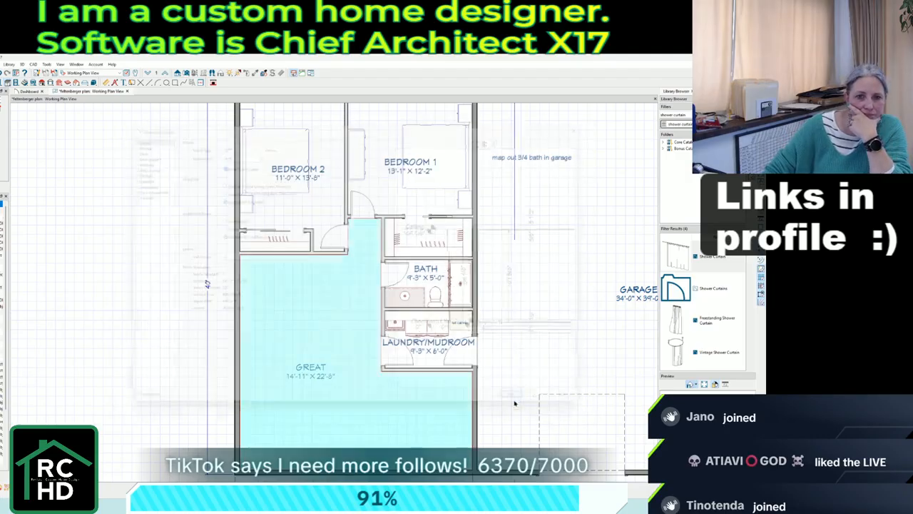
Find the alder ave plan in File Explorer and open it alongside the current plan.
scroll(286, 300, up, 3)
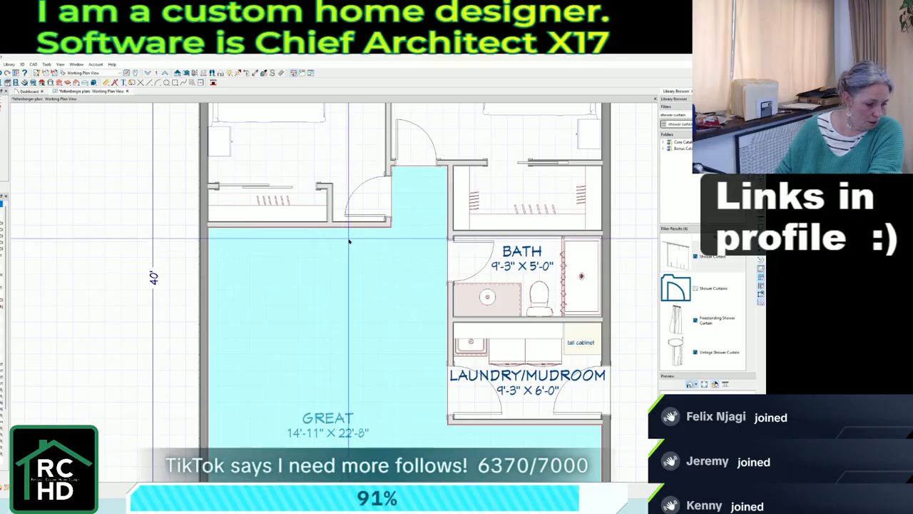
scroll(359, 238, down, 2)
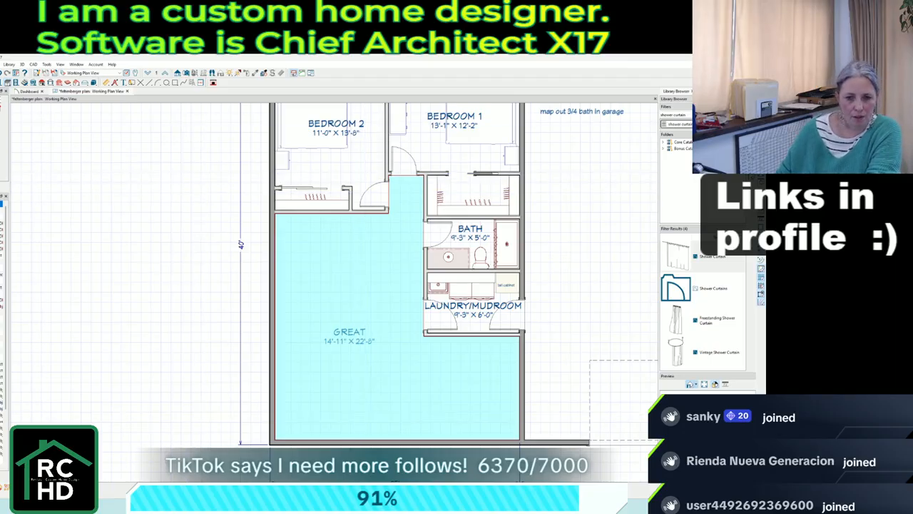
click(532, 492)
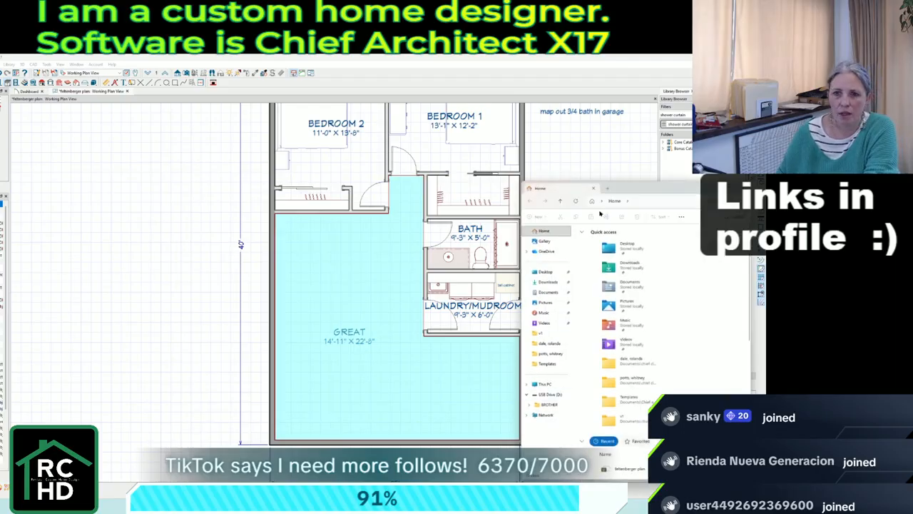
drag(618, 190, 863, 168)
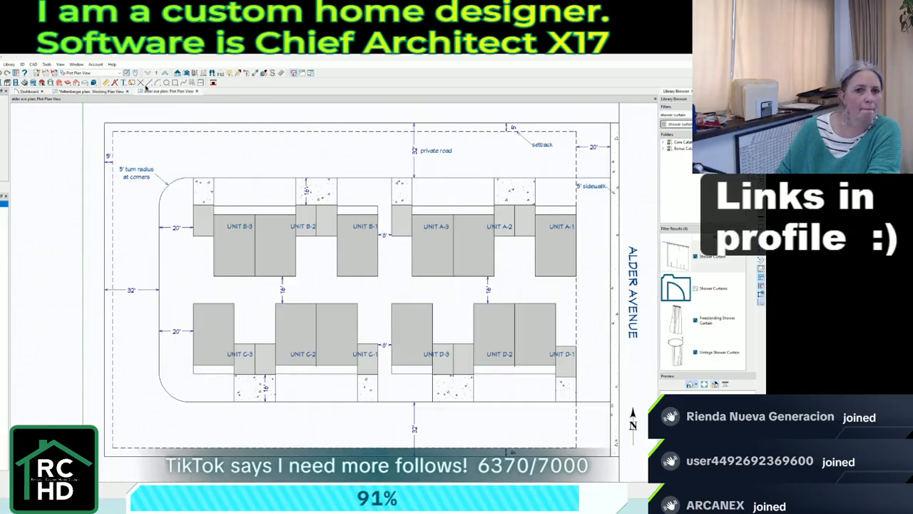
Switch the alder ave plan to Working Plan View and check its second floor before returning to the first.
scroll(204, 213, down, 3)
scroll(85, 170, up, 1)
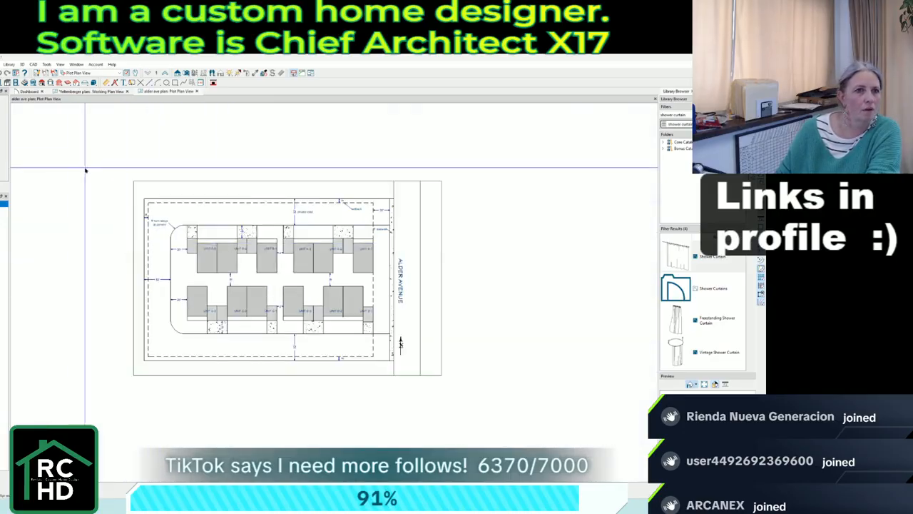
scroll(84, 170, up, 2)
click(82, 73)
click(81, 86)
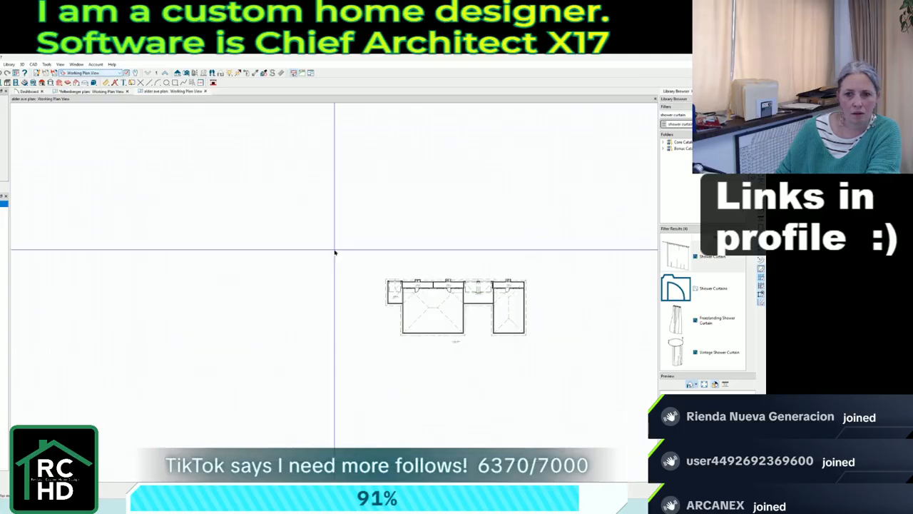
scroll(514, 299, up, 5)
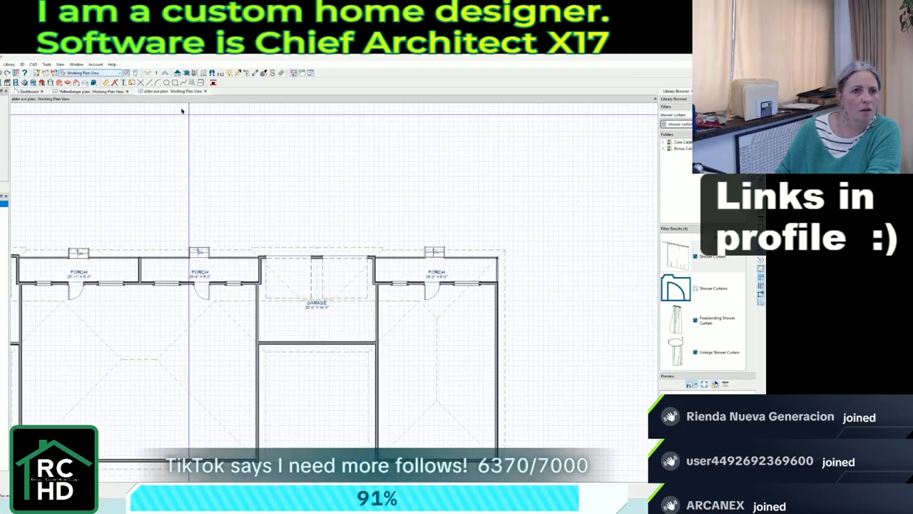
click(164, 75)
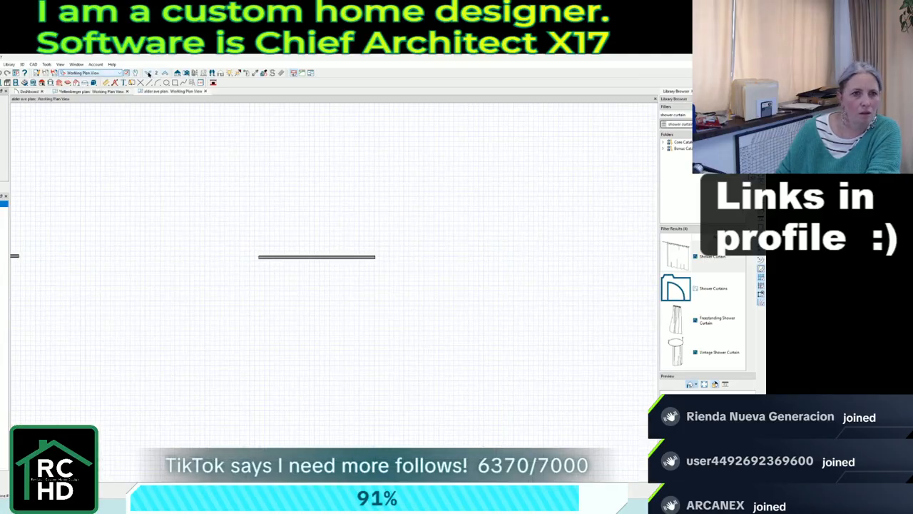
click(148, 73)
In the alder ave plan, select the kitchen's cabinets, sink, dishwasher, range and refrigerator for copying, leaving out the room label.
scroll(383, 310, down, 6)
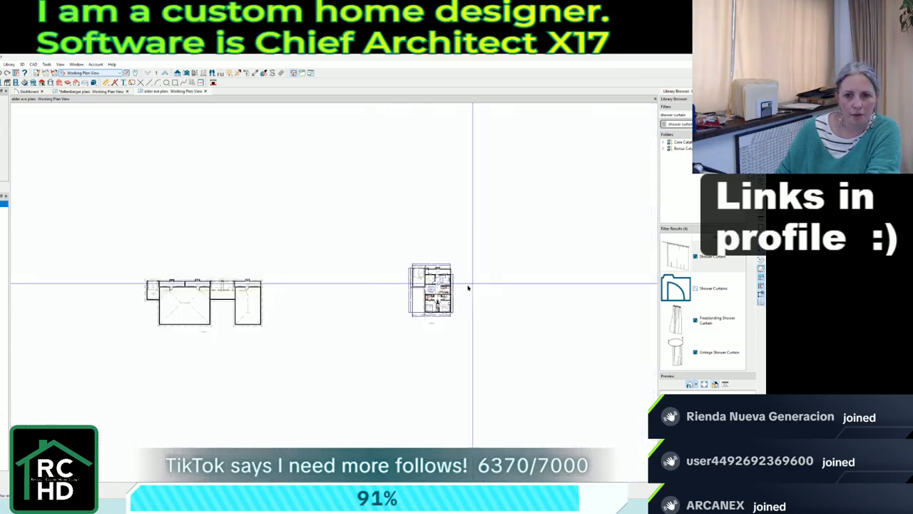
scroll(435, 292, up, 10)
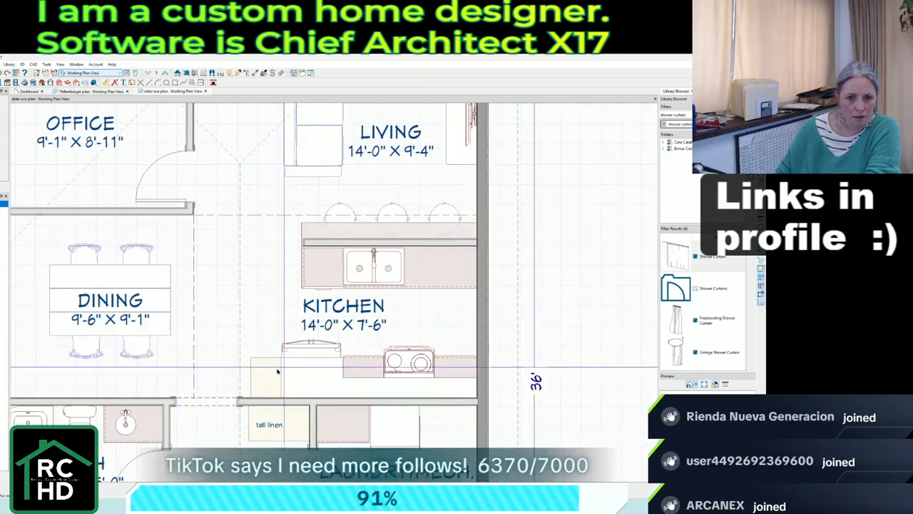
drag(263, 365, 470, 254)
click(457, 315)
click(266, 260)
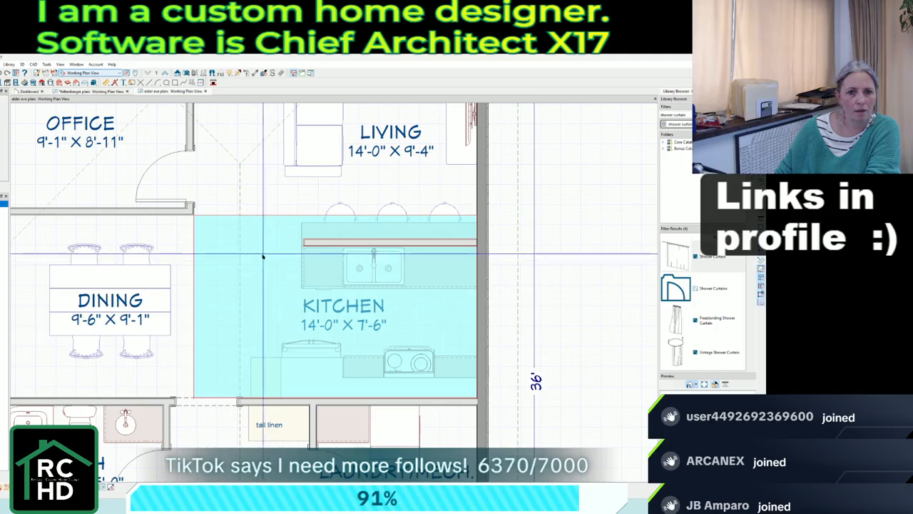
drag(263, 256, 438, 398)
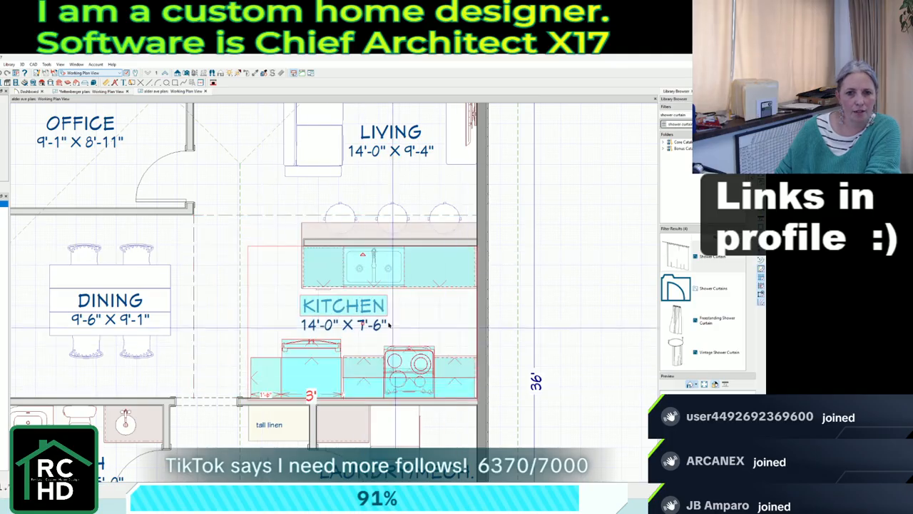
shift+click(372, 308)
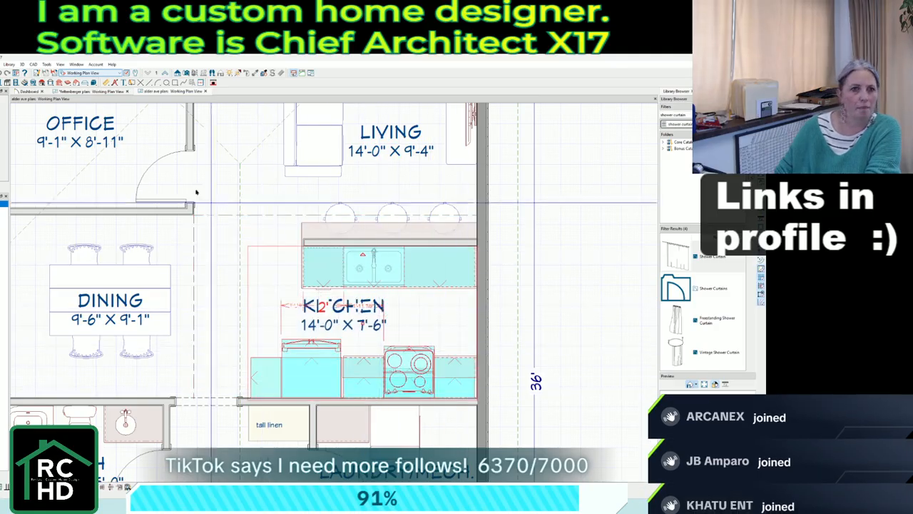
Paste the kitchen cabinets and appliances into the great room below bedroom 2 in the current plan and close the alder ave plan.
click(111, 93)
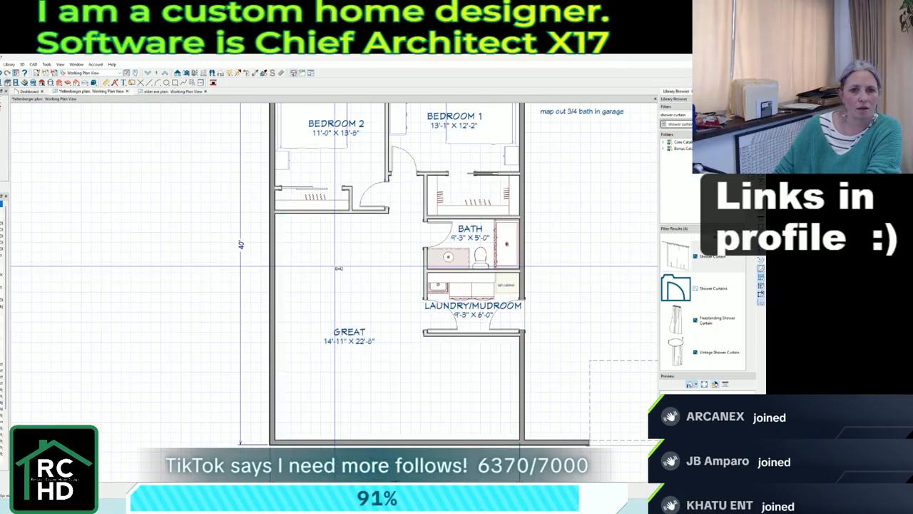
key(ctrl+v)
drag(334, 225, 334, 291)
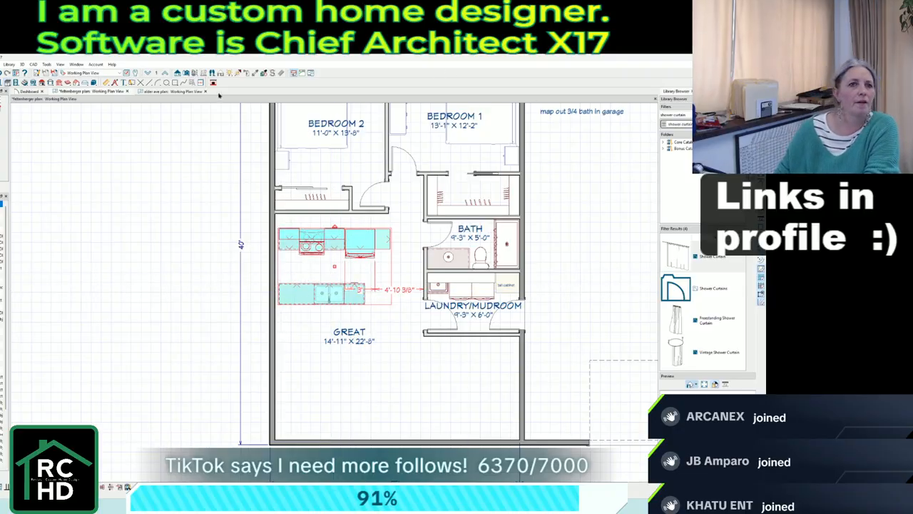
click(368, 382)
scroll(313, 288, up, 2)
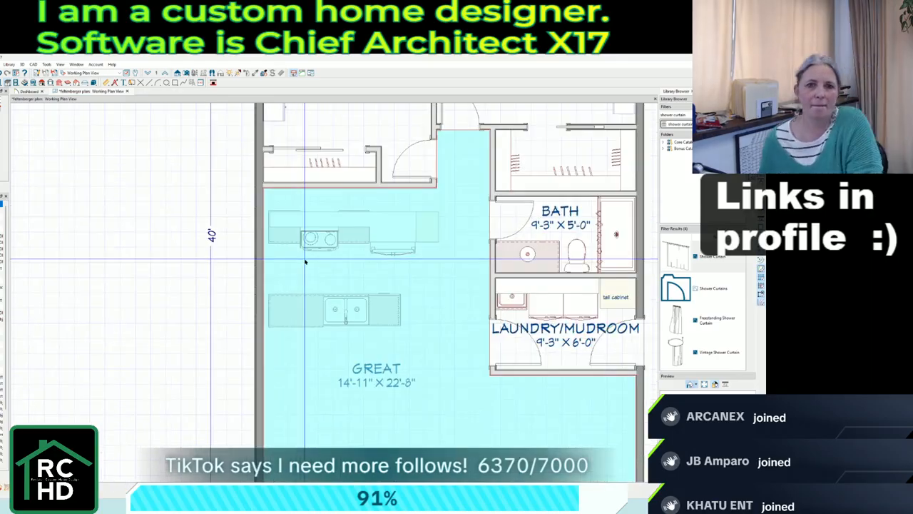
Move the range and refrigerator run against the bedroom 2 closet wall and the sink run against the exterior wall.
drag(430, 273, 280, 216)
key(Up)
key(Up)
key(Up)
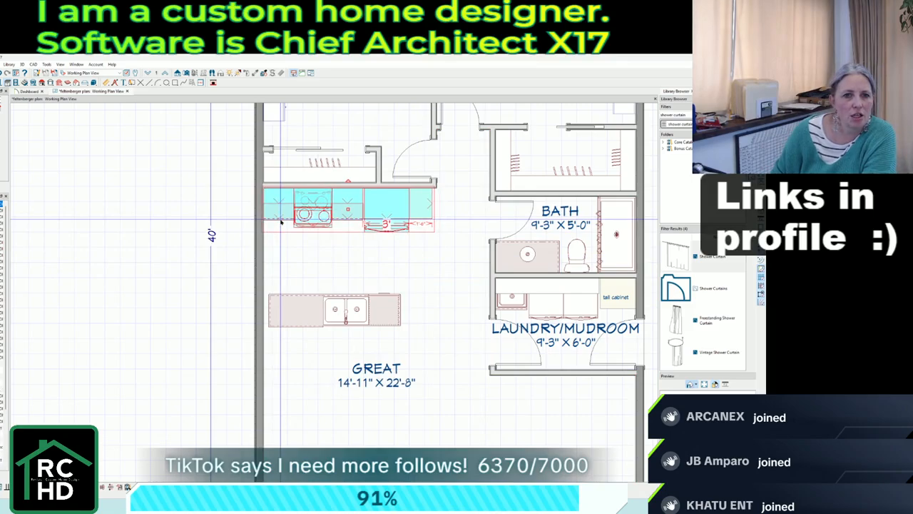
scroll(421, 203, up, 1)
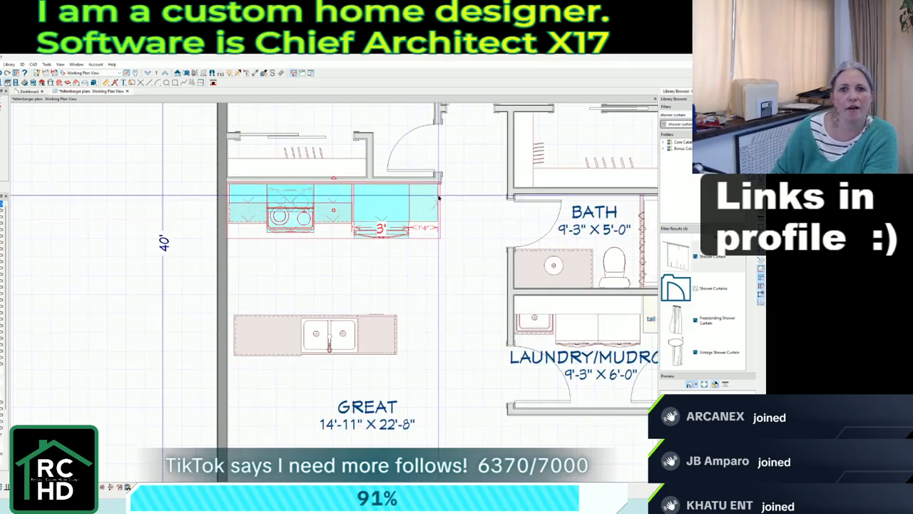
drag(427, 373, 247, 325)
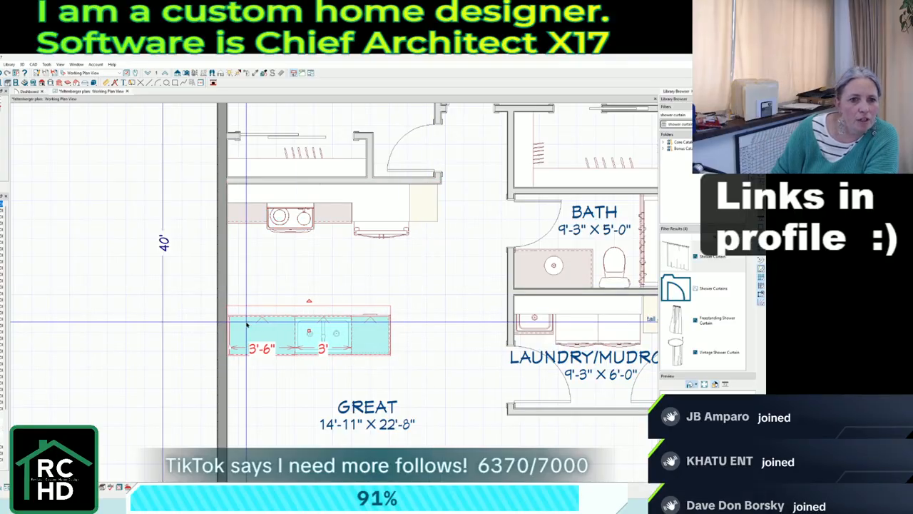
Dimension the aisle between the range run and the sink run and set it to 3'-9".
click(105, 83)
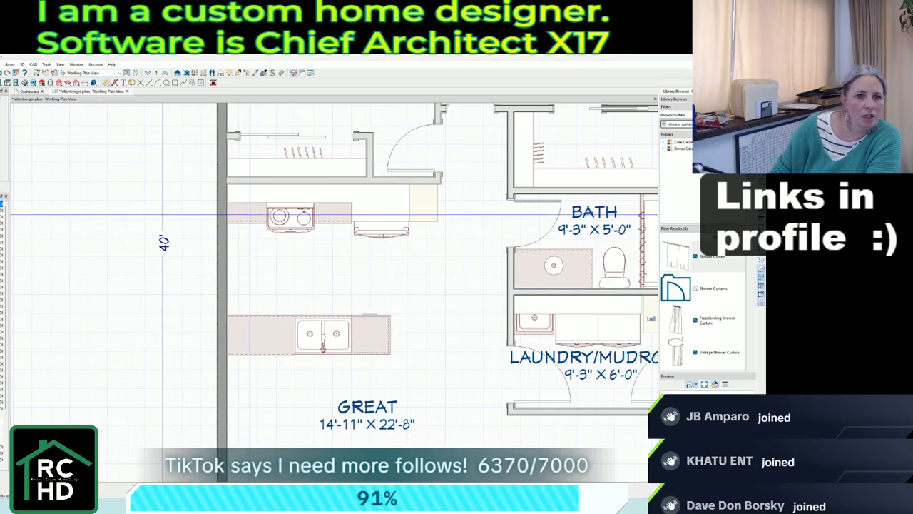
drag(252, 215, 249, 323)
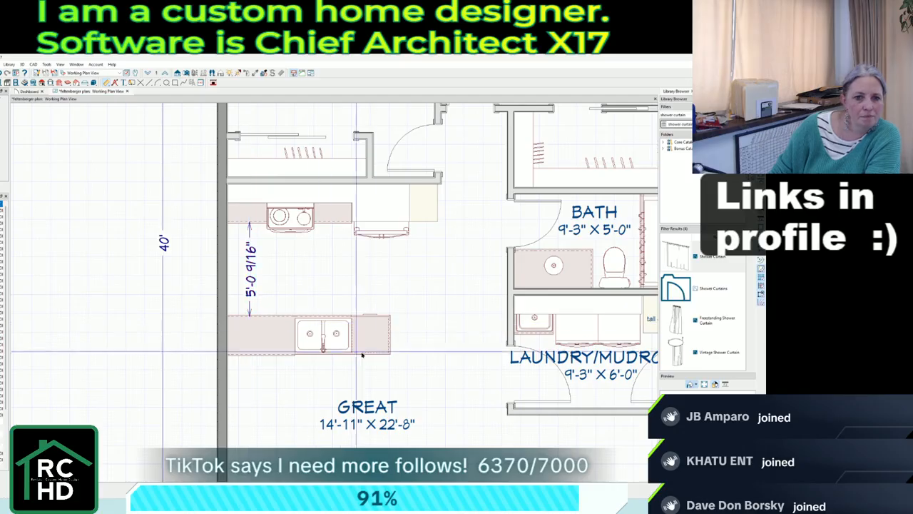
shift+drag(380, 371, 239, 318)
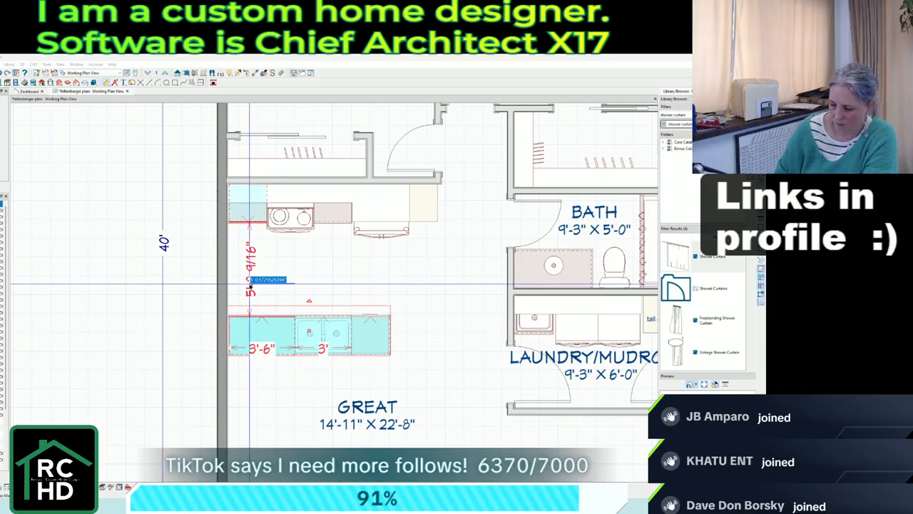
text(4')
key(Return)
click(250, 262)
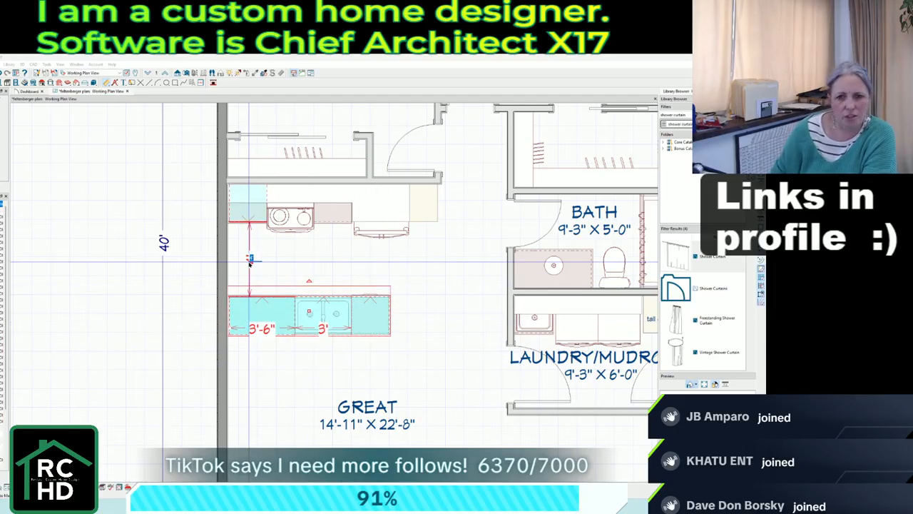
text(3'9)
key(Return)
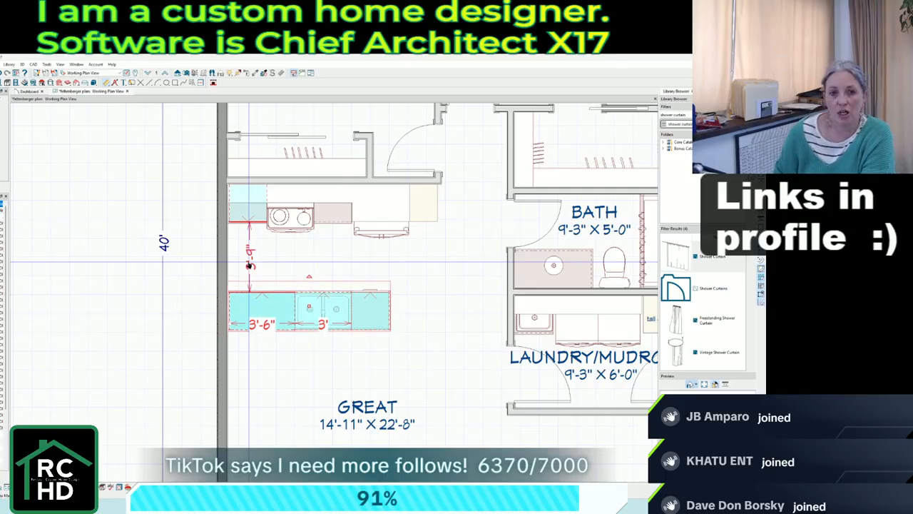
click(250, 264)
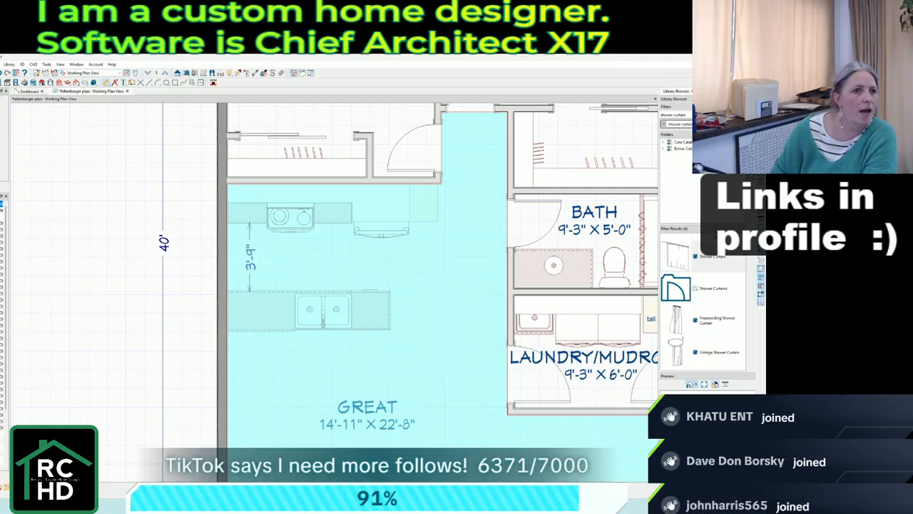
key(Escape)
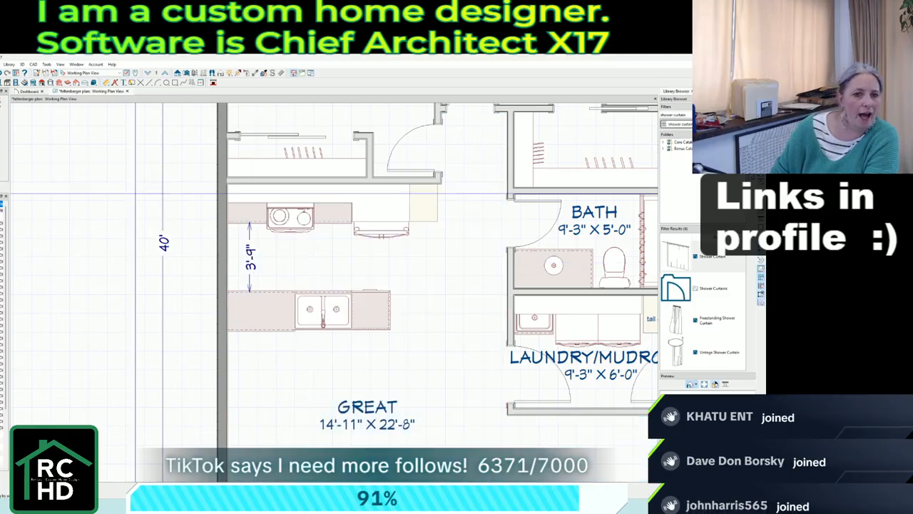
Draw a half wall about 8'-9" long from the exterior wall along the great room side of the sink run.
mouse_move(229, 348)
mouse_down()
mouse_move(392, 349)
mouse_move(381, 327)
mouse_up()
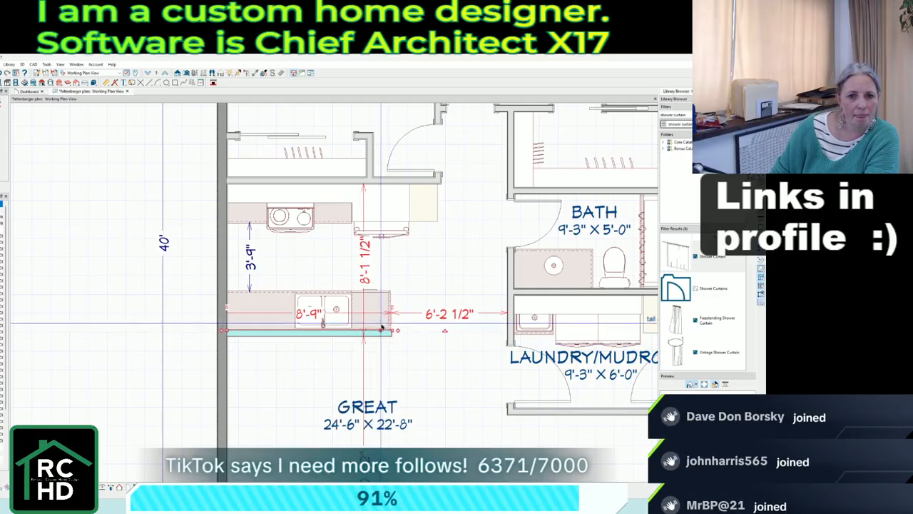
key(Escape)
scroll(307, 307, down, 2)
scroll(321, 305, up, 2)
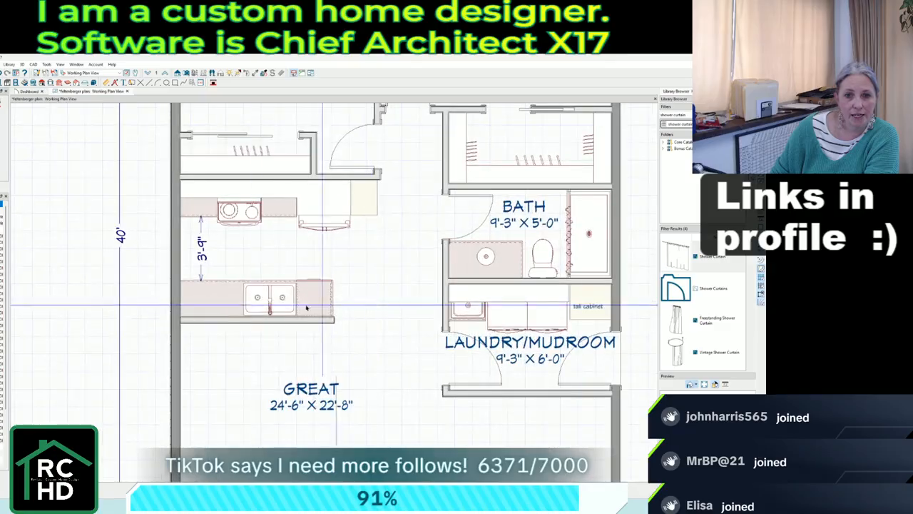
Copy the base cabinet beside the exterior wall to the free end of the sink run and size it to 2'-6" wide.
scroll(259, 299, up, 2)
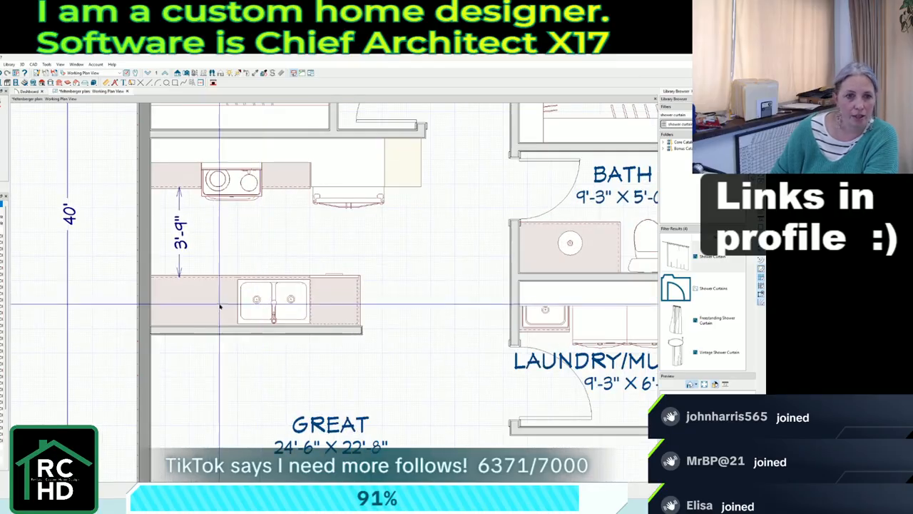
click(220, 307)
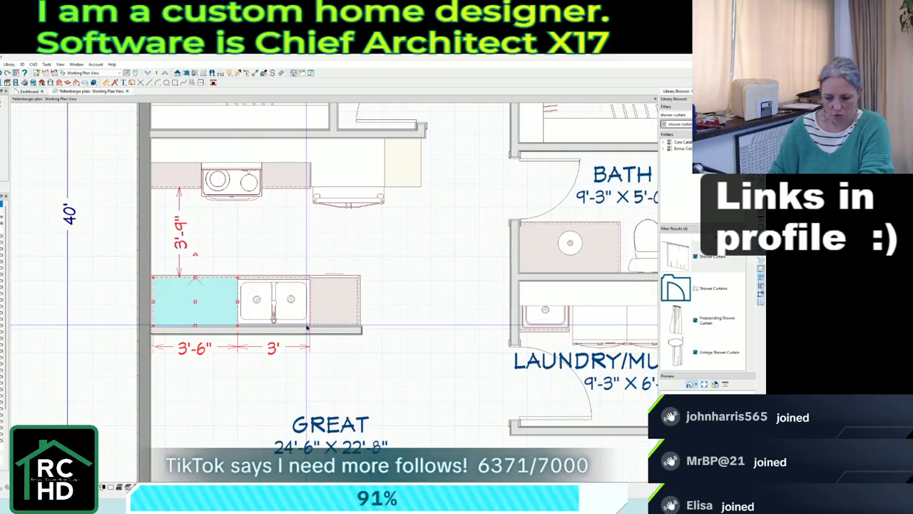
drag(186, 306, 418, 187)
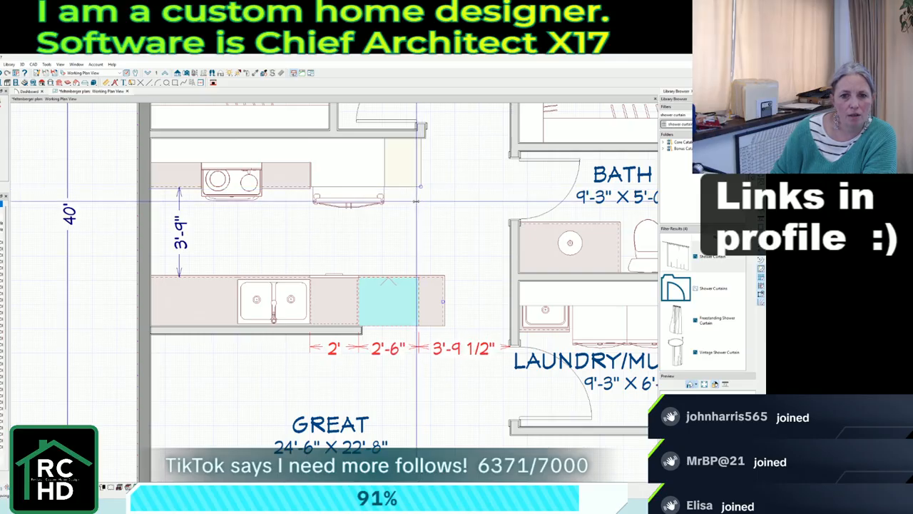
Extend the half wall behind the sink to the end of the added base cabinet.
click(349, 331)
drag(363, 329, 421, 330)
click(408, 375)
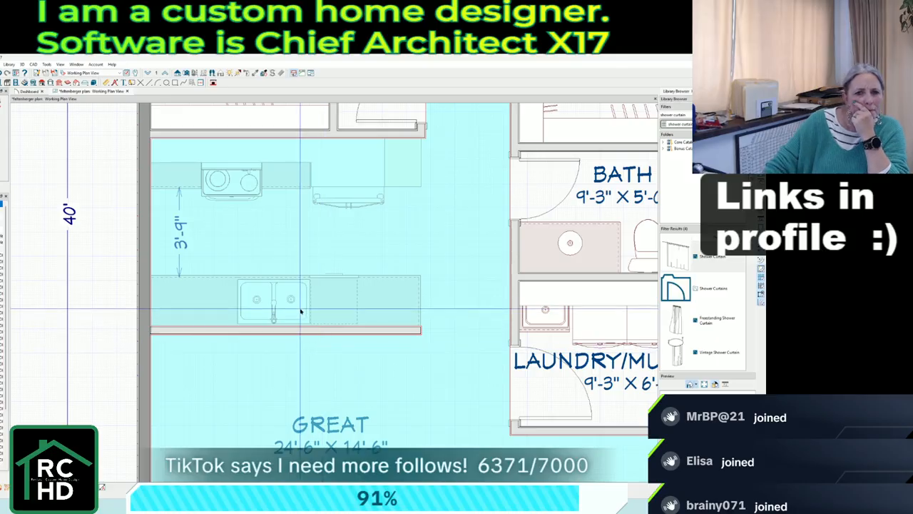
key(Escape)
Narrow the base cabinet beside the exterior wall and move the dishwasher into the gap between it and the sink.
click(202, 304)
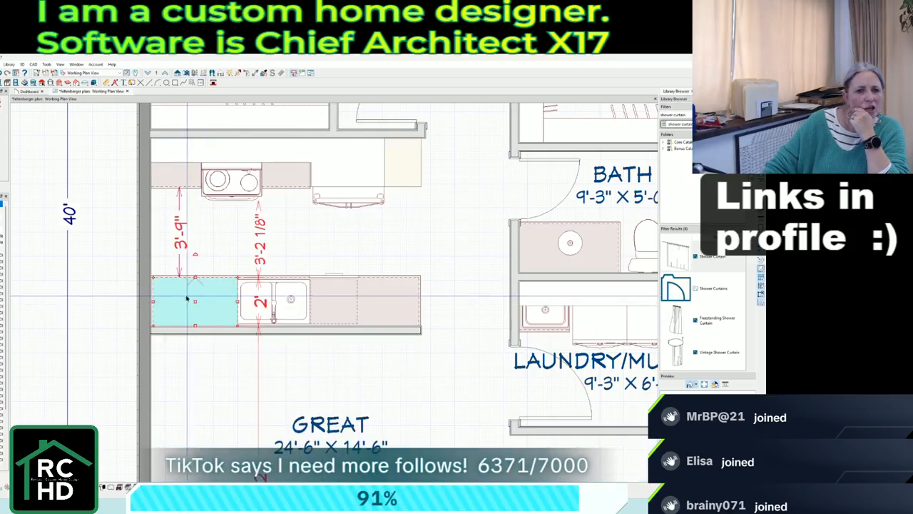
scroll(152, 291, up, 2)
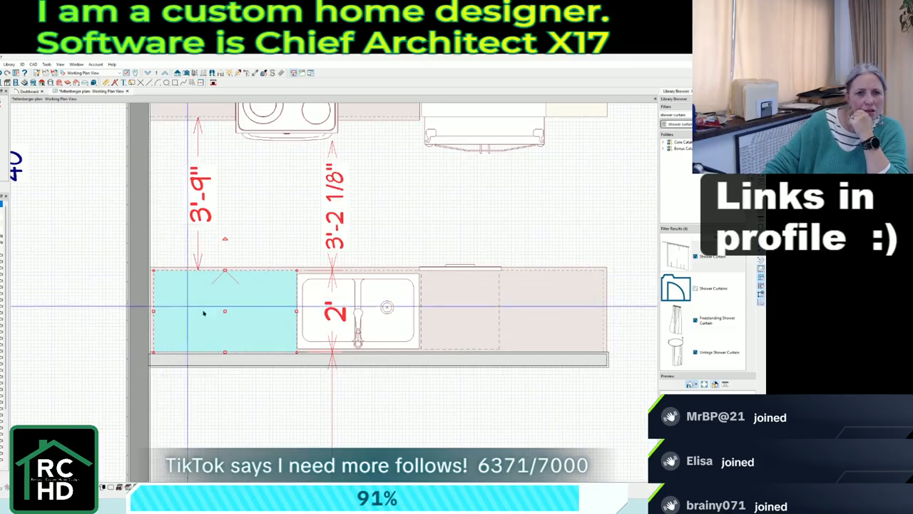
drag(296, 311, 215, 306)
click(482, 318)
key(ctrl+x)
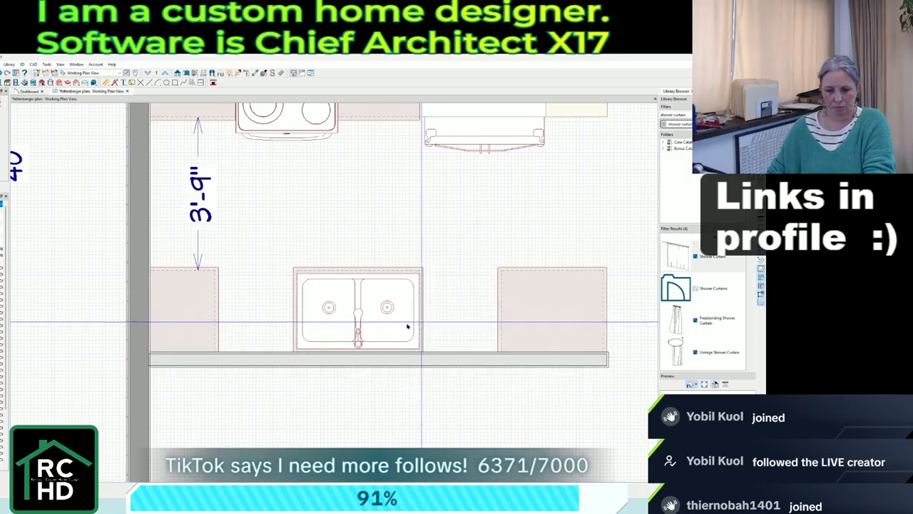
key(ctrl+v)
click(284, 316)
Set the end base cabinet's width to 2'-3" and fill the remaining gap beside the sink with base cabinetry.
click(522, 330)
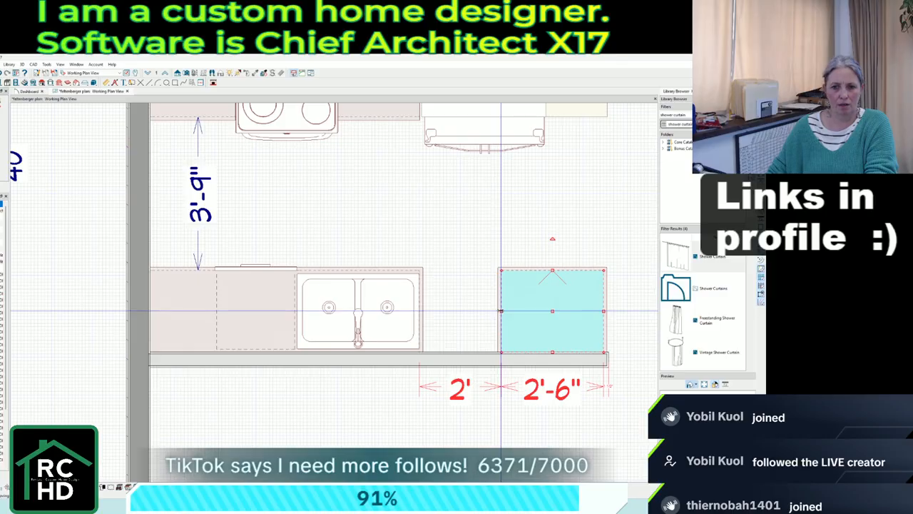
drag(502, 311, 510, 311)
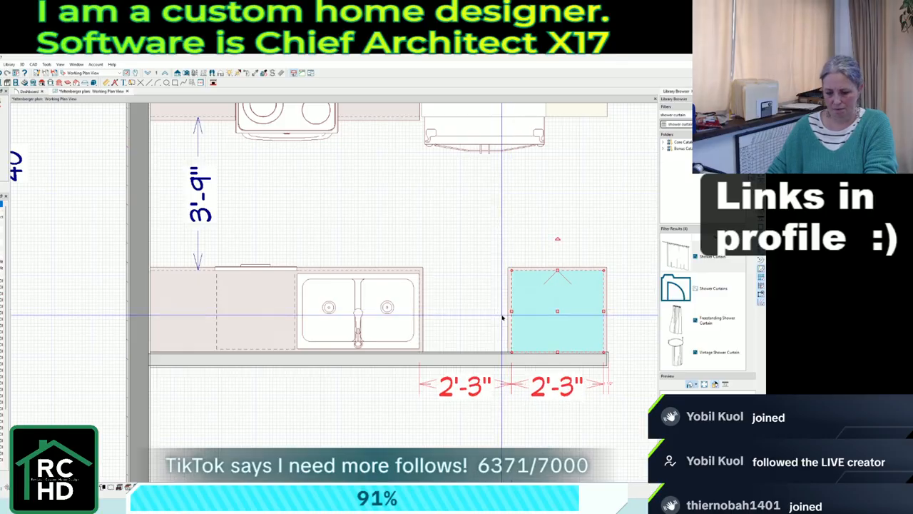
click(495, 318)
click(497, 317)
click(360, 431)
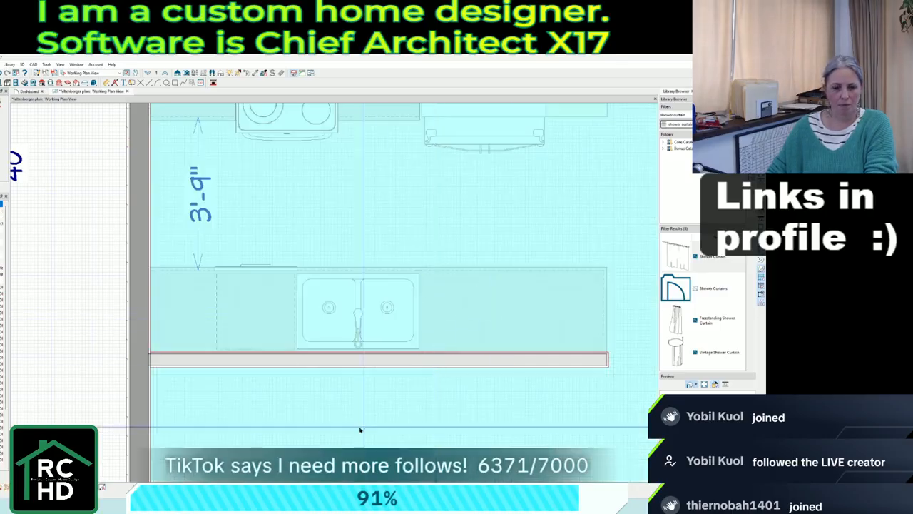
Create a full camera view from the great room towards the kitchen, check the layout in 3D, and return to the plan.
scroll(348, 430, down, 2)
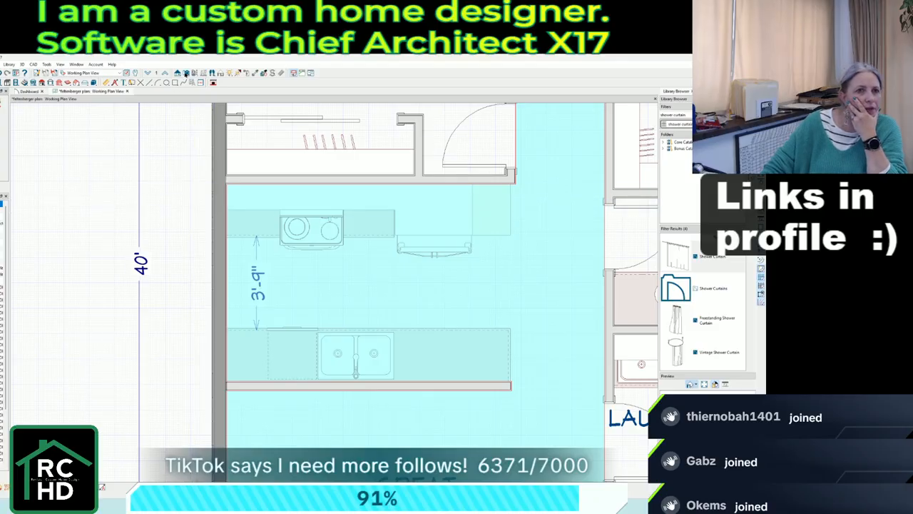
click(186, 74)
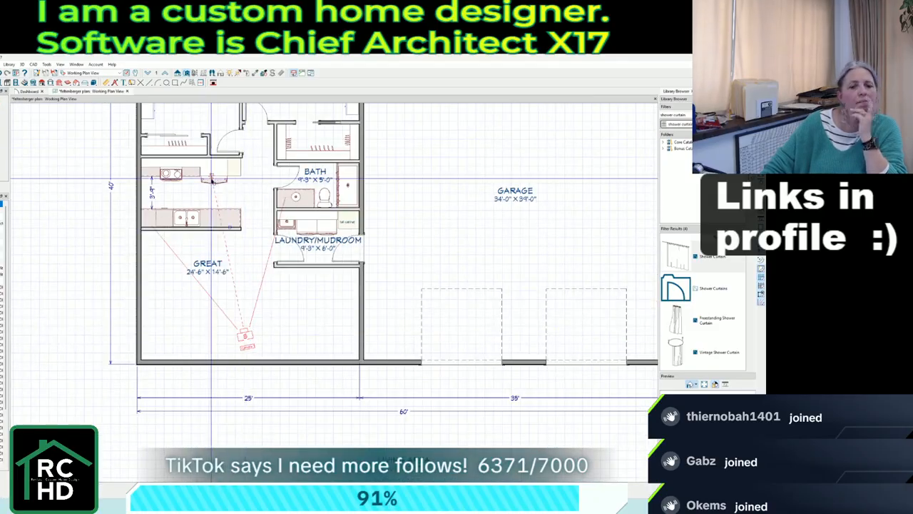
drag(211, 180, 211, 180)
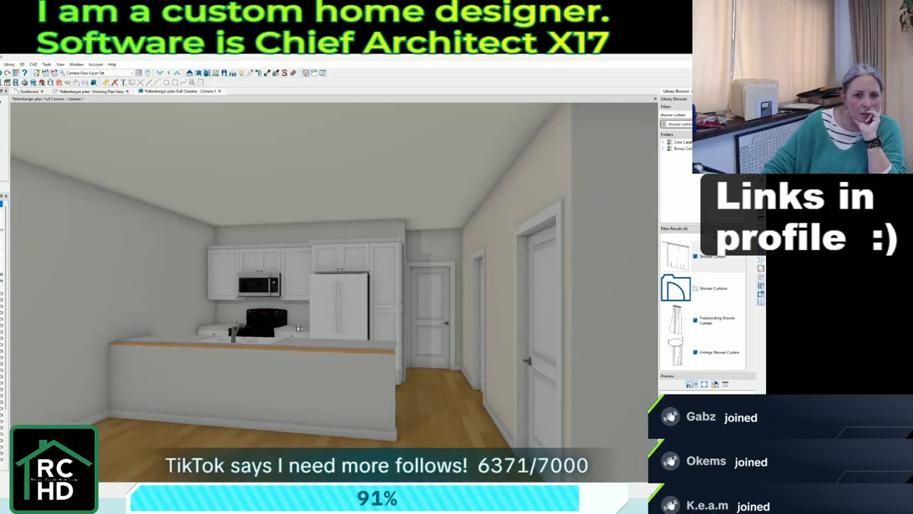
drag(299, 329, 303, 331)
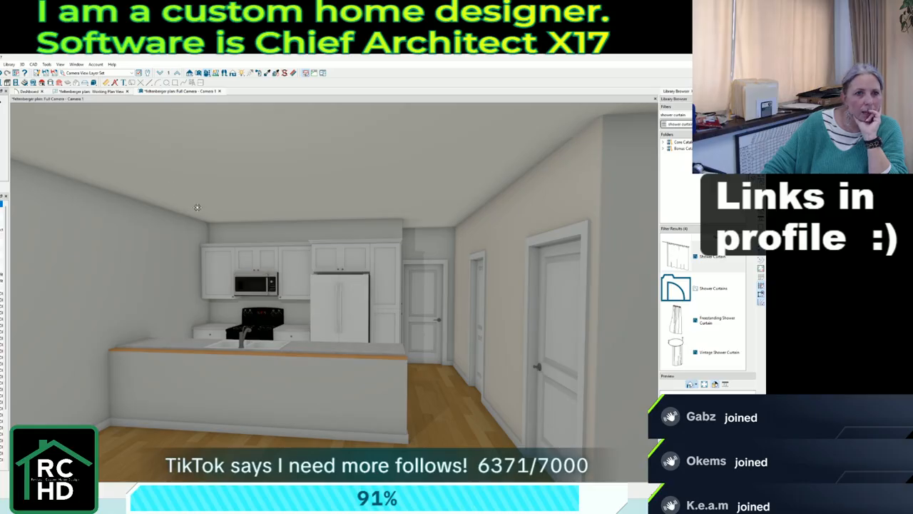
click(85, 91)
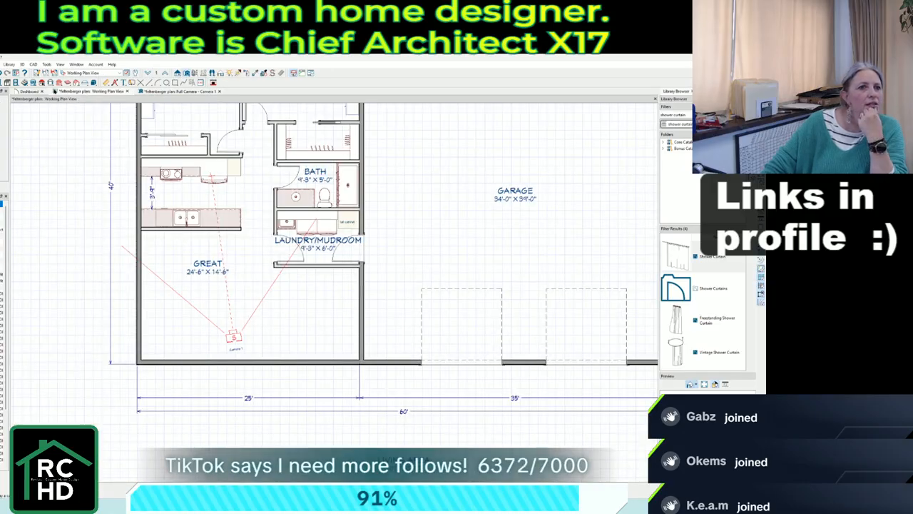
Review the wall cap profile in the specification of the half wall behind the sink.
scroll(143, 221, up, 3)
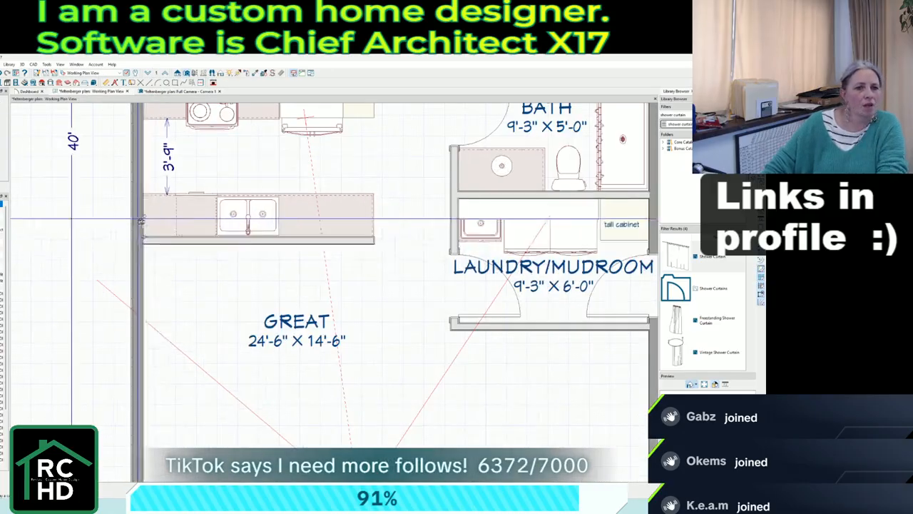
double_click(171, 243)
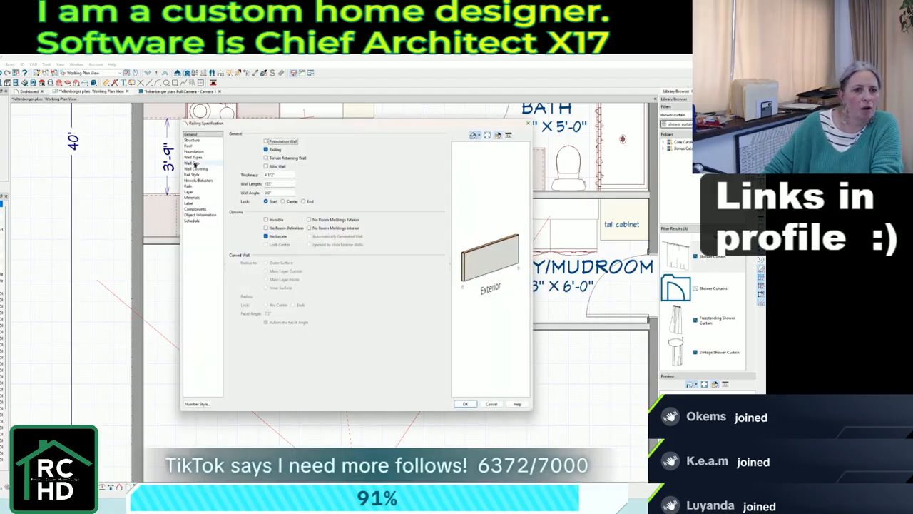
click(194, 163)
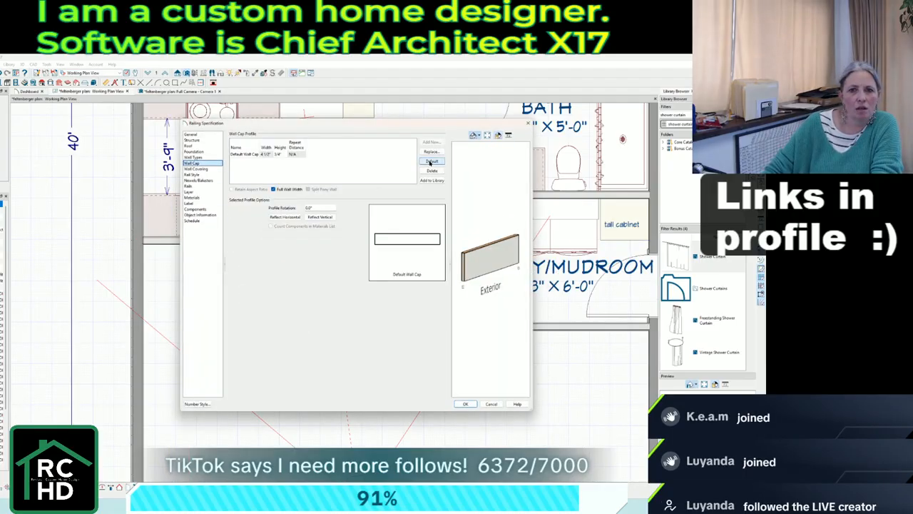
click(466, 404)
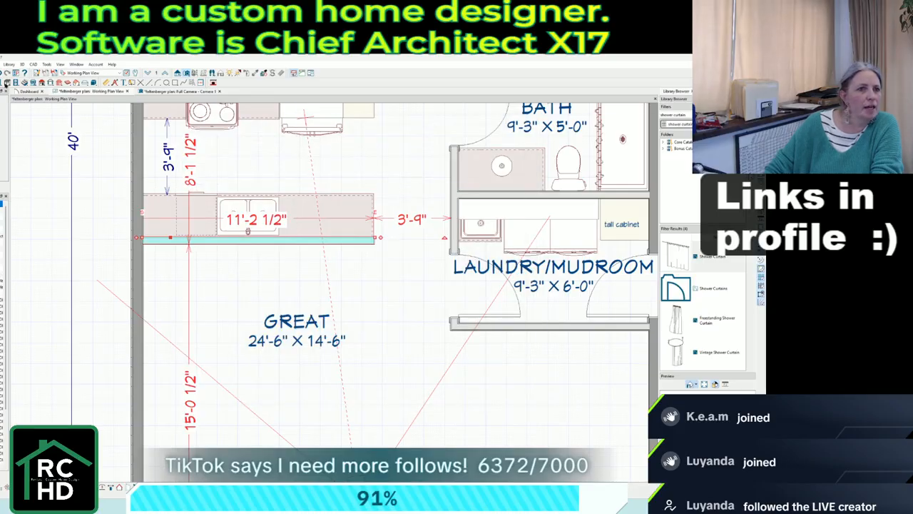
Draw a small custom countertop over the free end of the half wall and set its great room overhang to 1 inch.
click(7, 84)
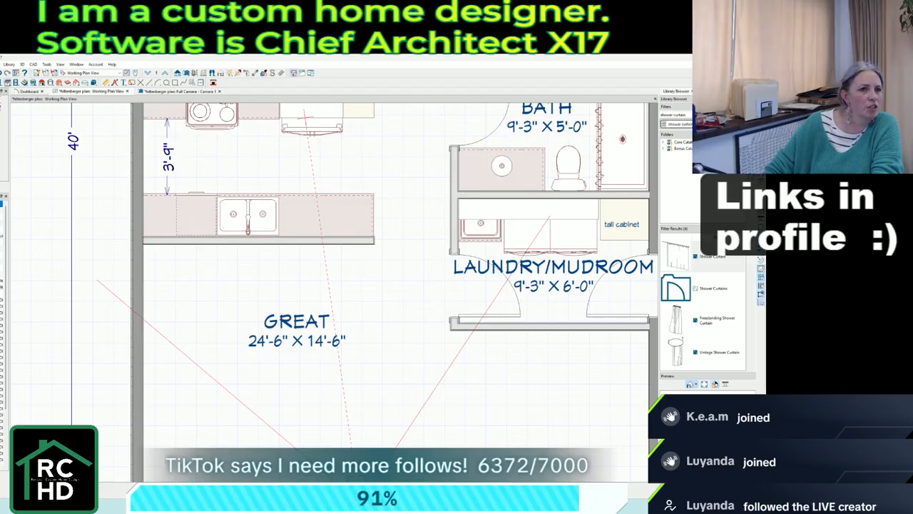
scroll(370, 231, up, 3)
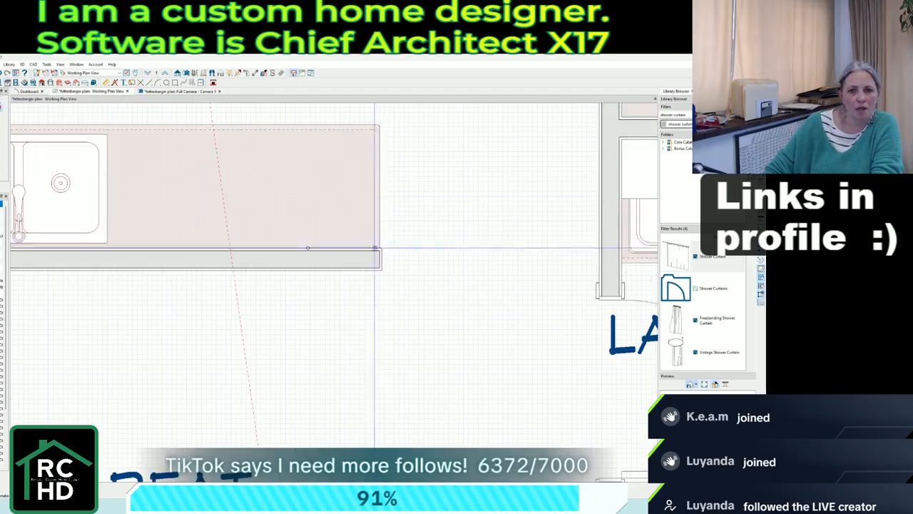
drag(374, 248, 344, 300)
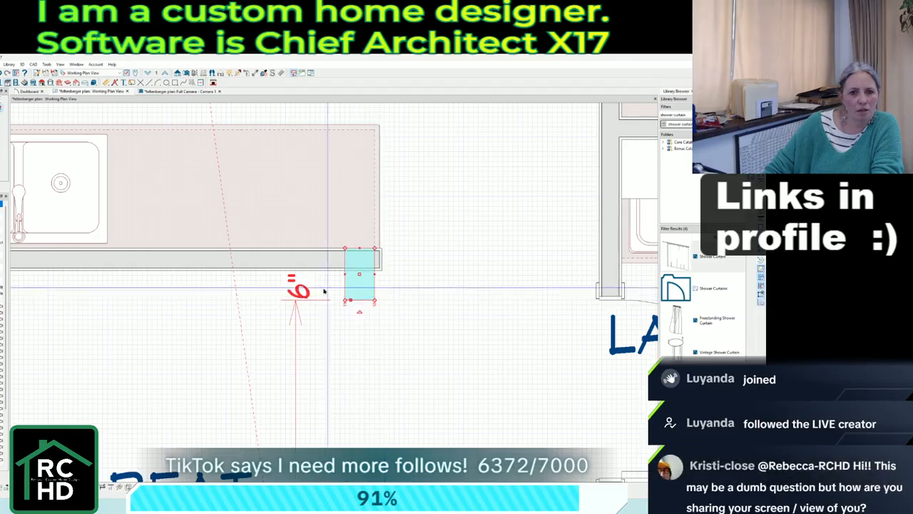
click(301, 289)
text(1)
key(Return)
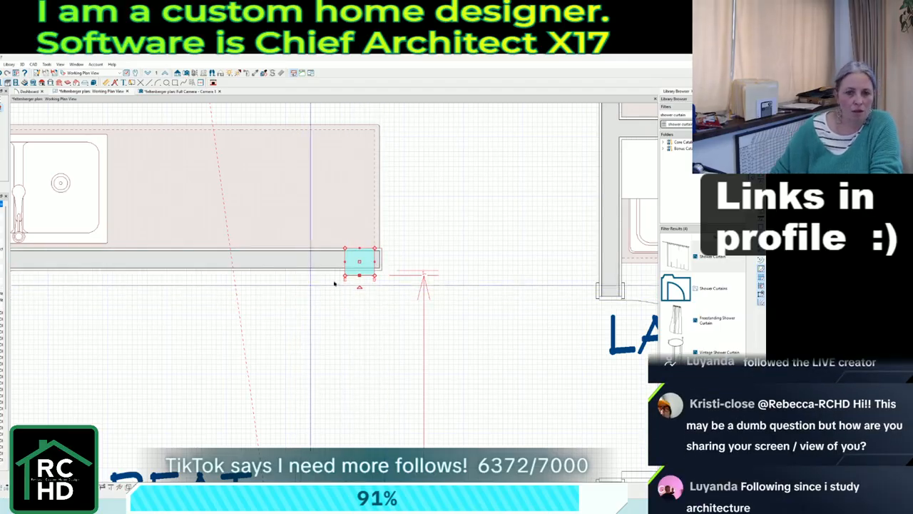
Shorten the free end of the half wall so its distance to the laundry-side wall is 46.5 inches.
scroll(382, 264, up, 4)
click(376, 270)
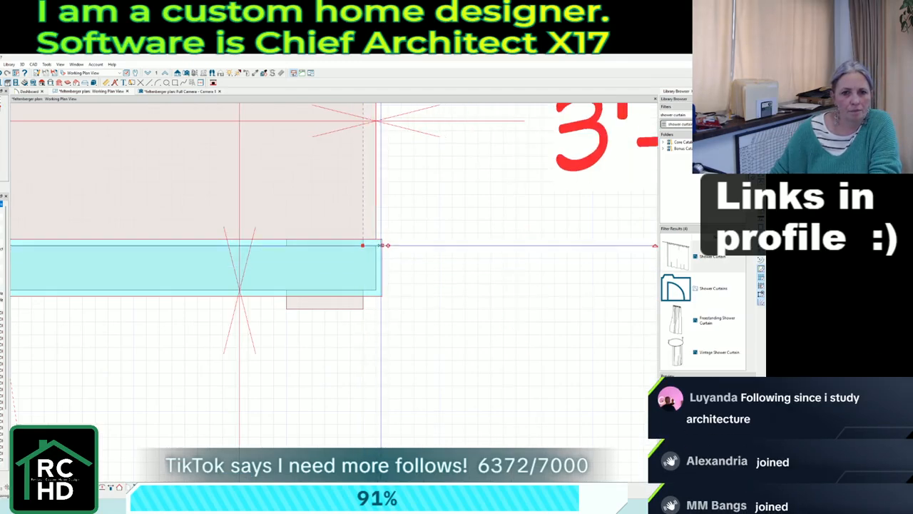
drag(382, 245, 351, 243)
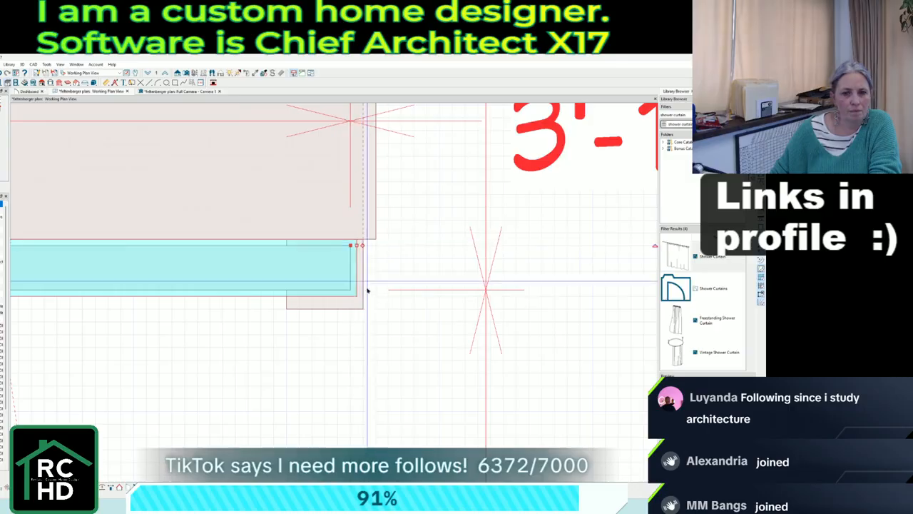
scroll(368, 291, down, 2)
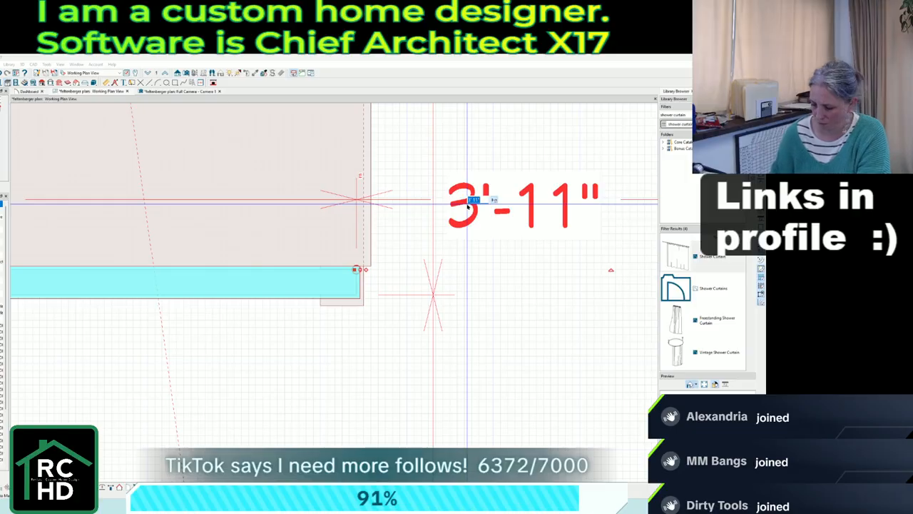
text(46.5)
key(Return)
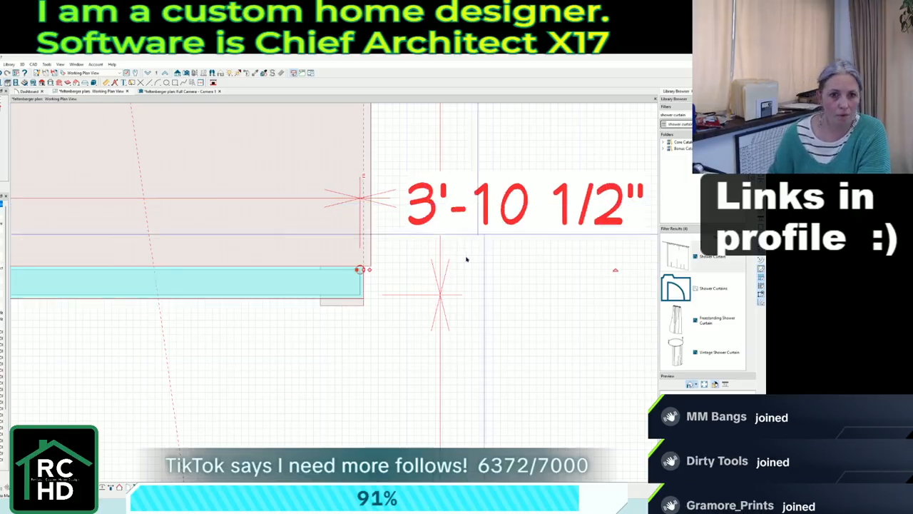
Stretch the custom countertop to the base cabinets' countertop edge at the free end and to the exterior wall at the other.
click(353, 302)
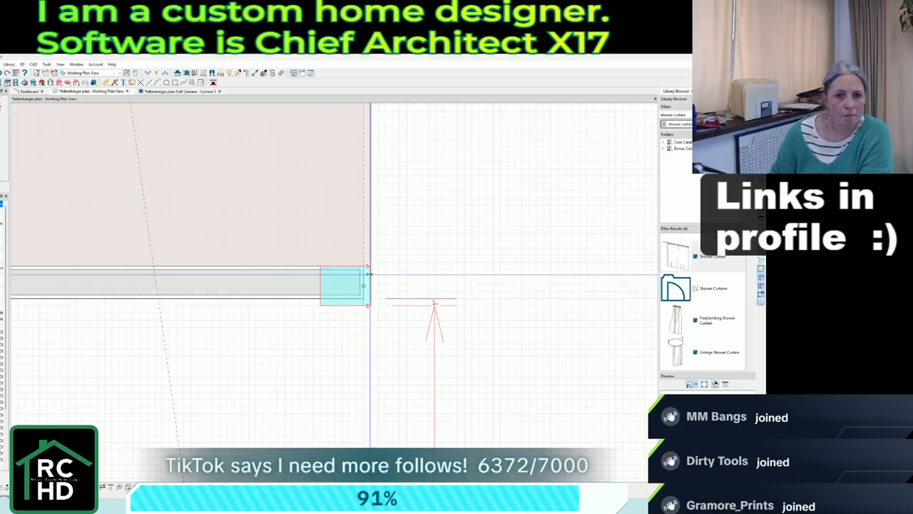
scroll(452, 307, down, 5)
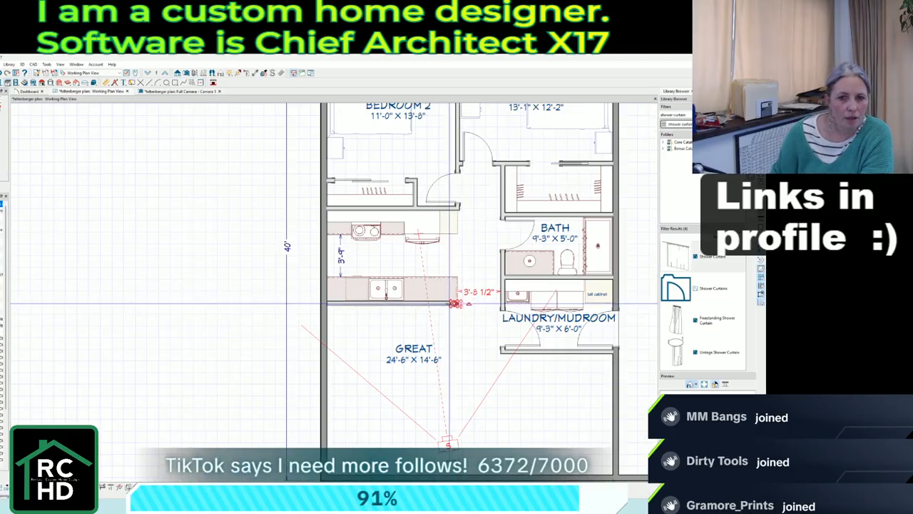
drag(449, 304, 392, 308)
scroll(326, 307, up, 5)
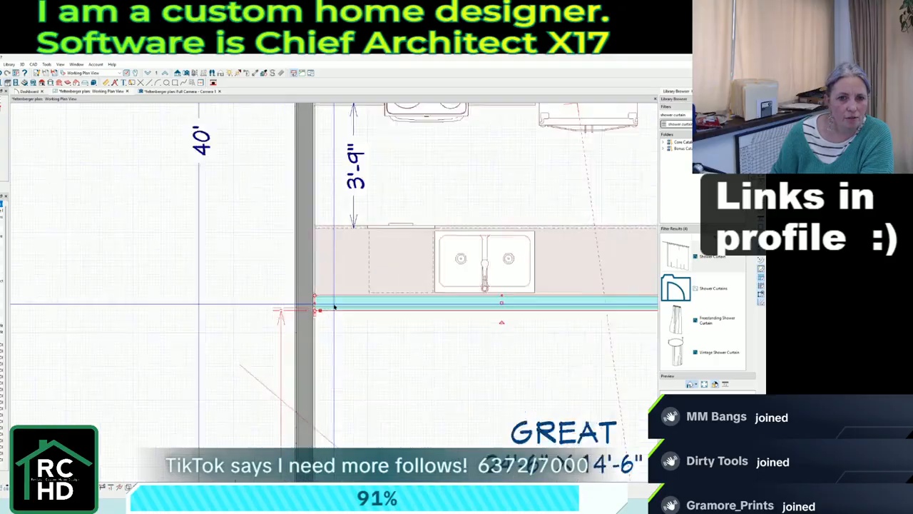
scroll(278, 355, down, 3)
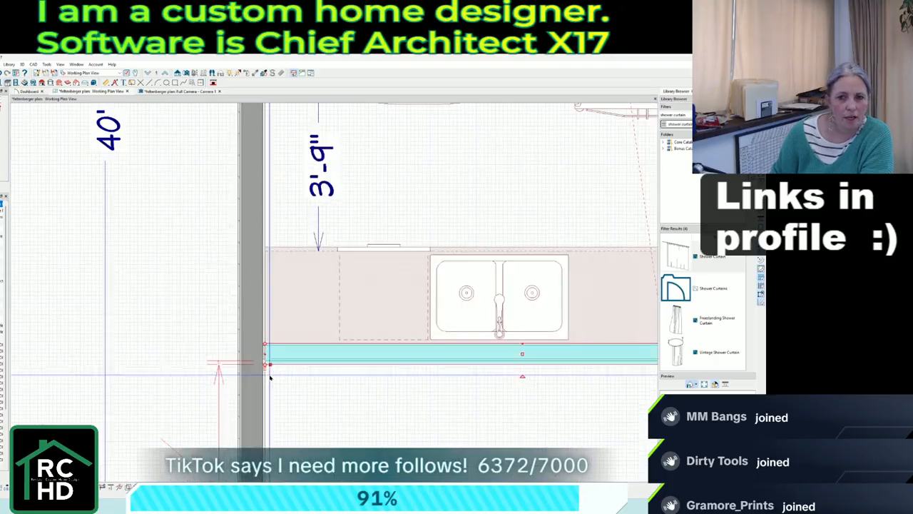
Inspect the kitchen in the camera view and apply a stainless grey finish to the range and refrigerator.
click(181, 91)
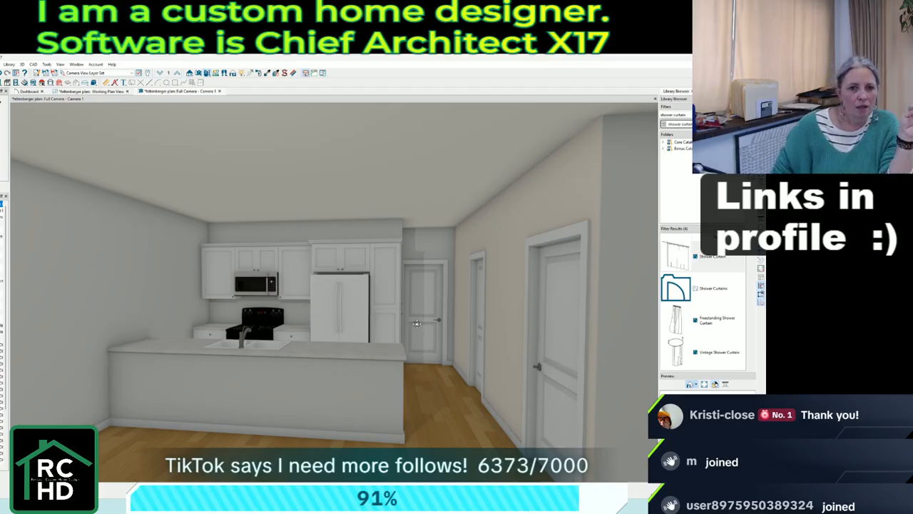
scroll(271, 320, up, 3)
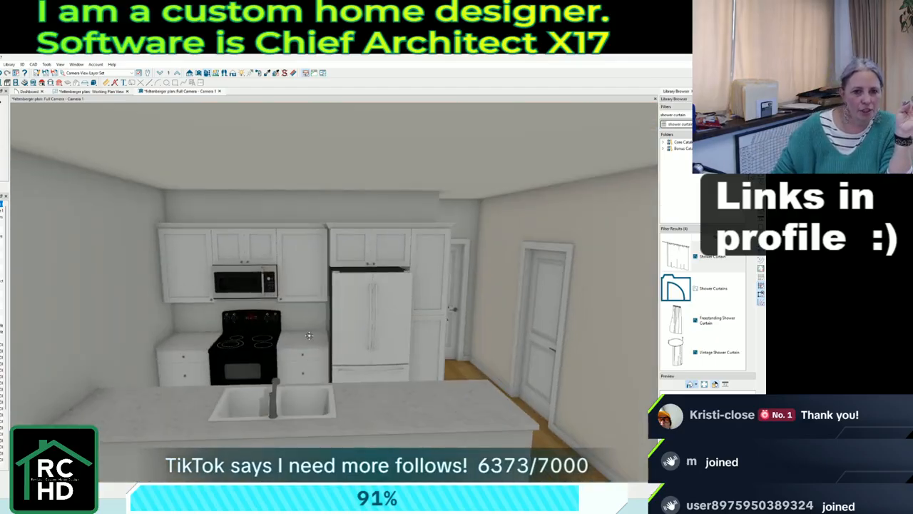
scroll(310, 338, up, 2)
scroll(312, 343, up, 2)
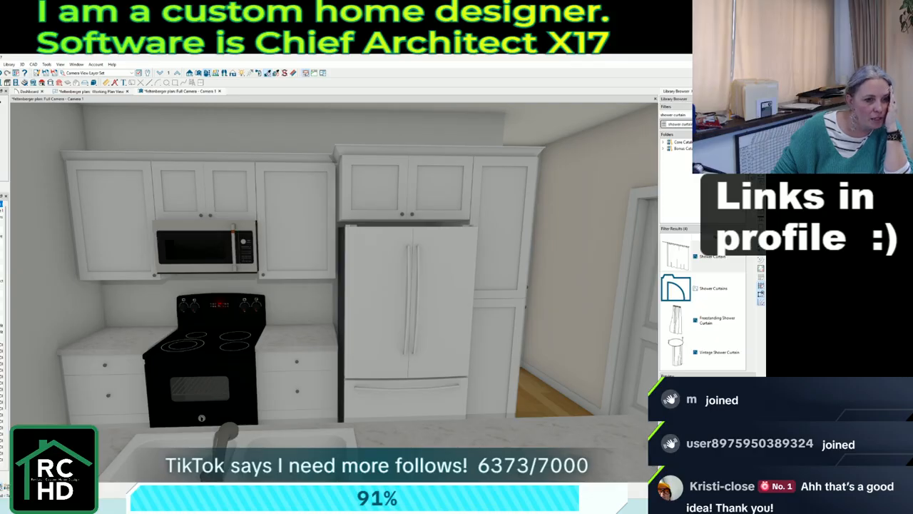
click(249, 373)
click(374, 330)
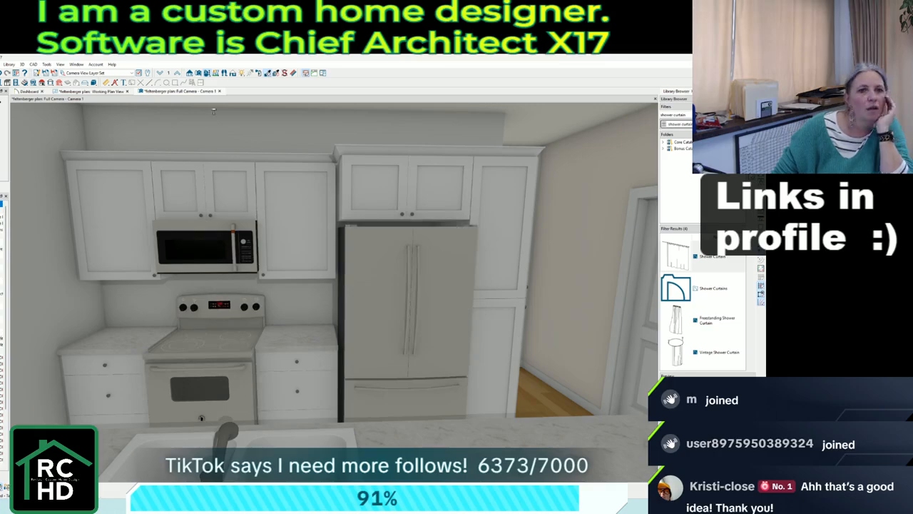
Apply the light grey finish of the other great room walls to the beige wall with the doors.
click(200, 74)
drag(349, 246, 54, 246)
drag(419, 239, 340, 292)
scroll(340, 293, down, 5)
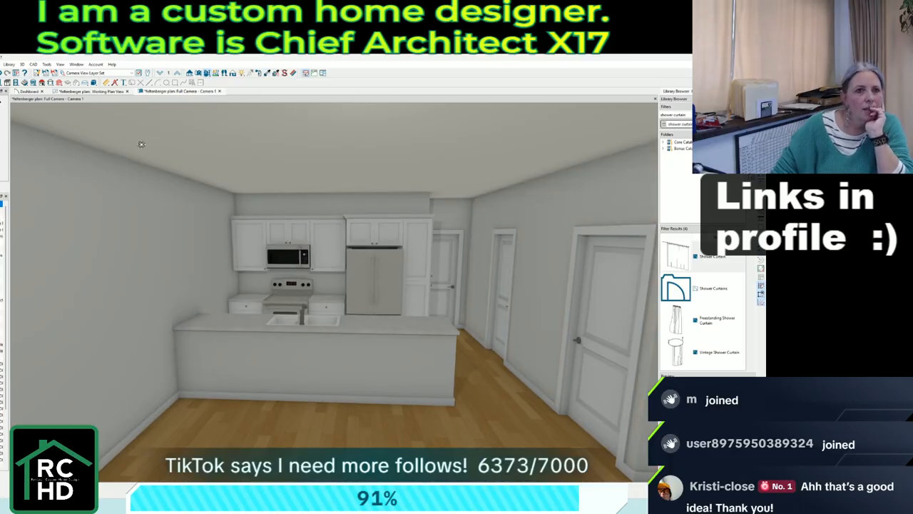
Delete the electric range between the two drawer base cabinets in the camera view.
click(111, 92)
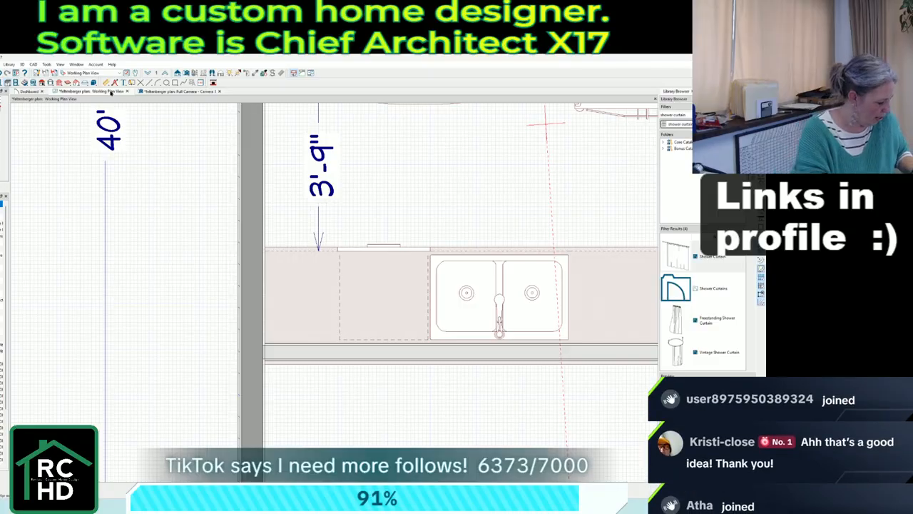
click(179, 91)
scroll(282, 300, up, 5)
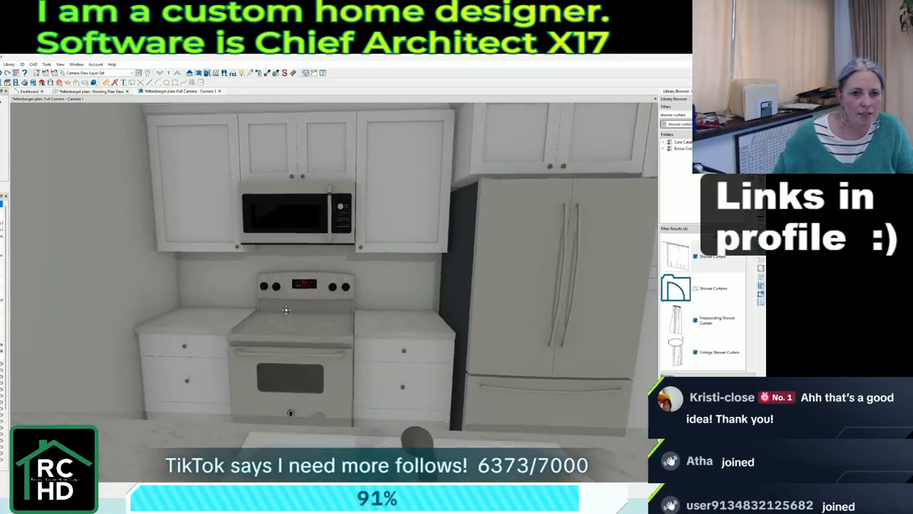
middle_drag(286, 316, 288, 318)
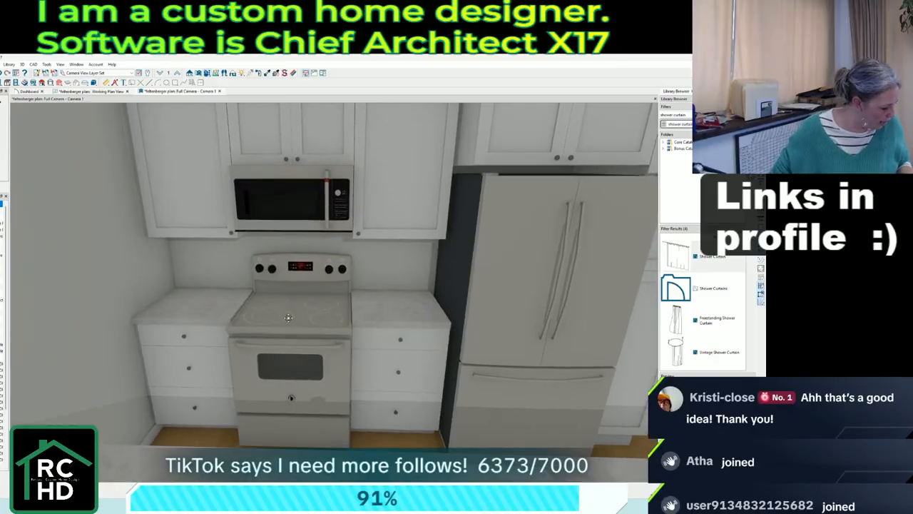
click(321, 356)
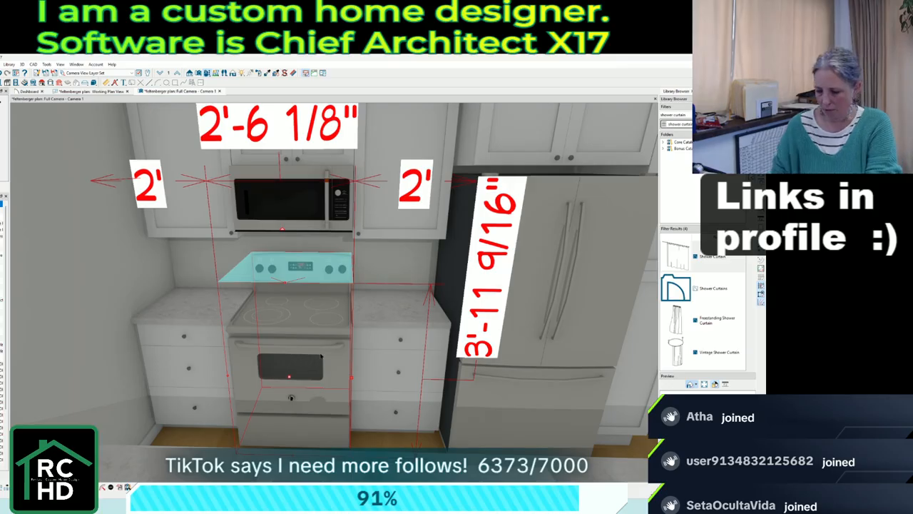
key(Delete)
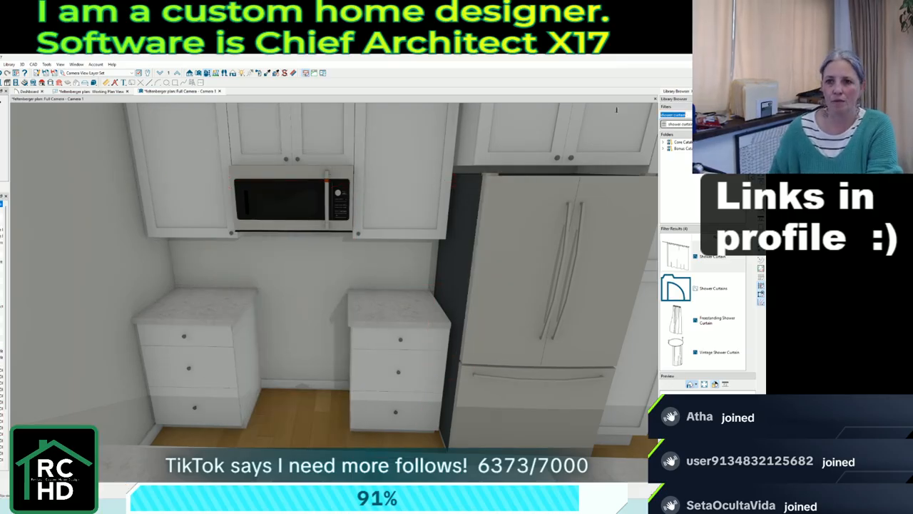
Search the library for "gas range" and select the integrated gas range.
text(gas range)
key(Return)
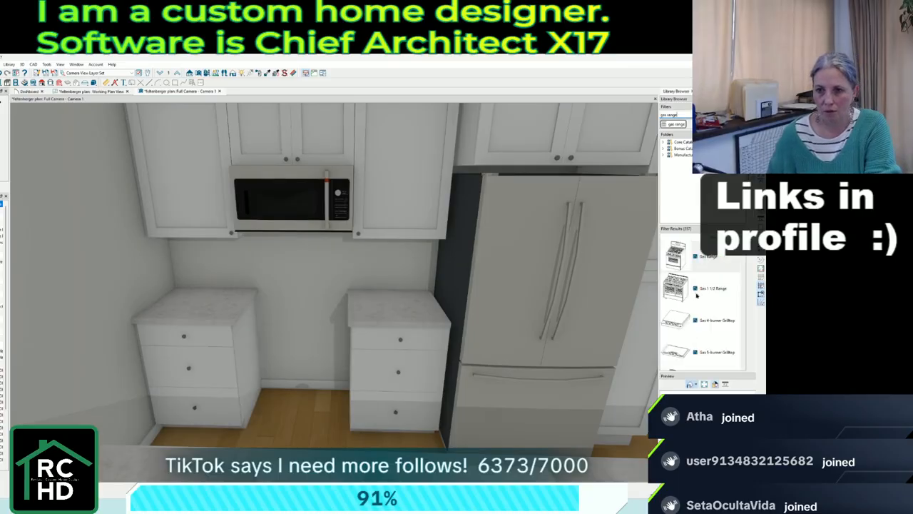
scroll(697, 295, down, 2)
click(682, 264)
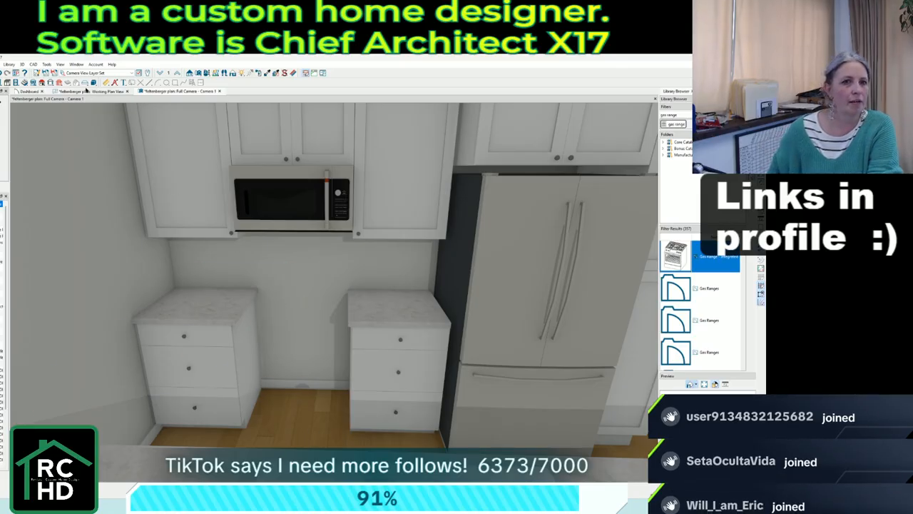
Place the integrated gas range in the plan, in front of the gap between the two base cabinets.
click(85, 91)
scroll(371, 343, down, 3)
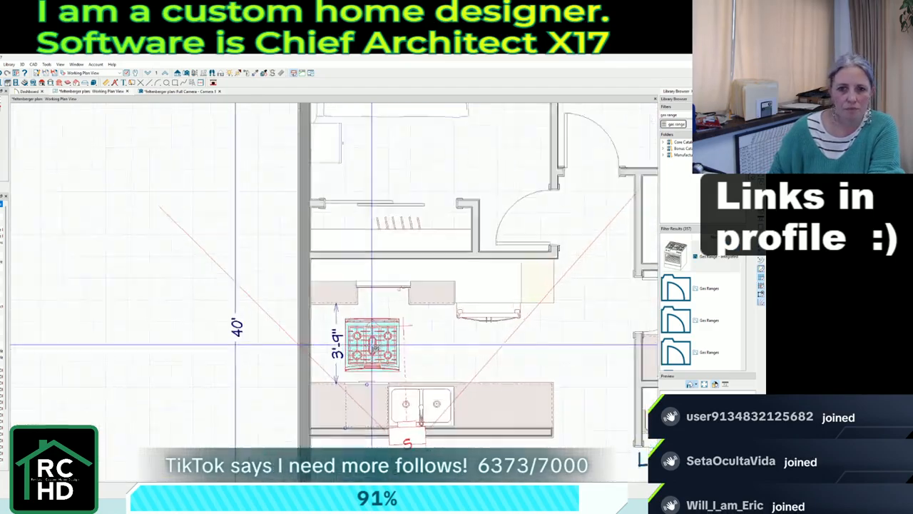
scroll(371, 344, up, 2)
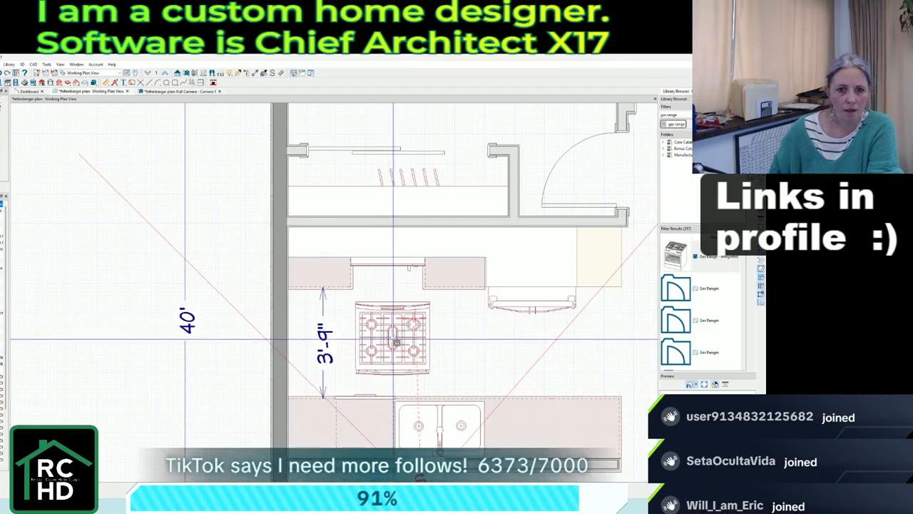
drag(393, 339, 393, 306)
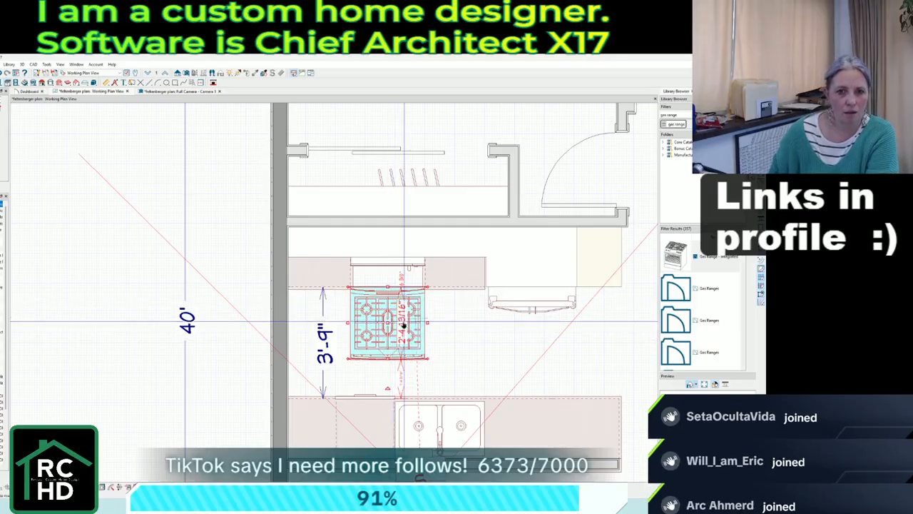
Narrow the gas range to fit the gap between the base cabinets and move it back against the kitchen wall.
double_click(404, 324)
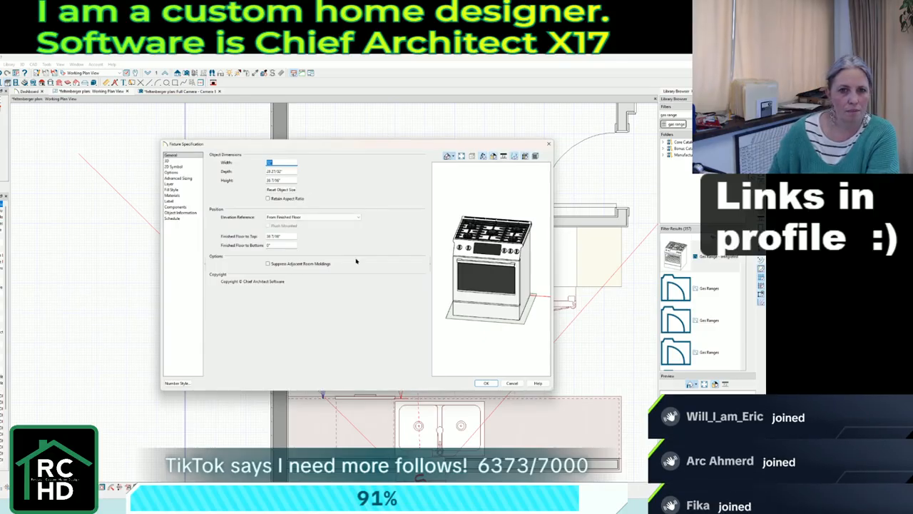
key(Escape)
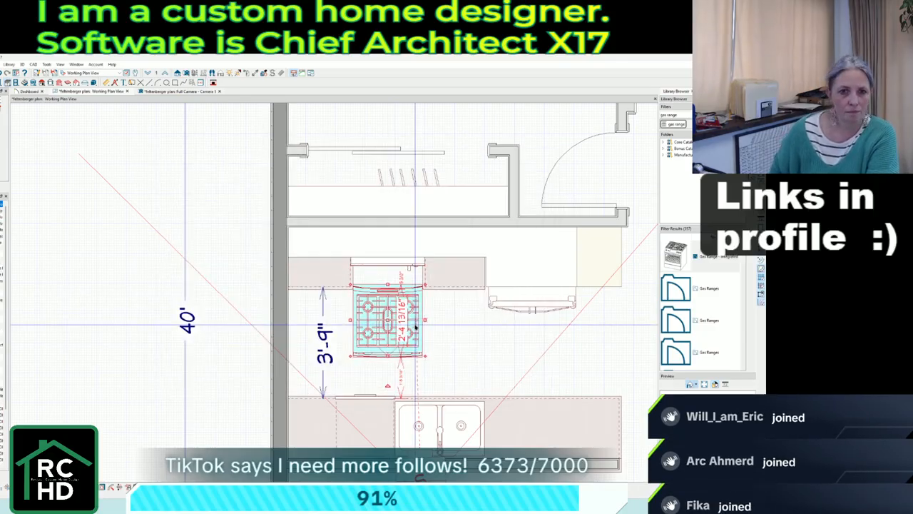
key(Up)
key(Up)
key(Up)
key(Up)
key(Up)
key(Up)
key(Up)
key(Up)
key(Up)
key(Up)
key(Up)
key(Up)
key(Up)
key(Up)
key(Up)
key(Up)
key(Up)
key(Up)
key(Up)
key(Up)
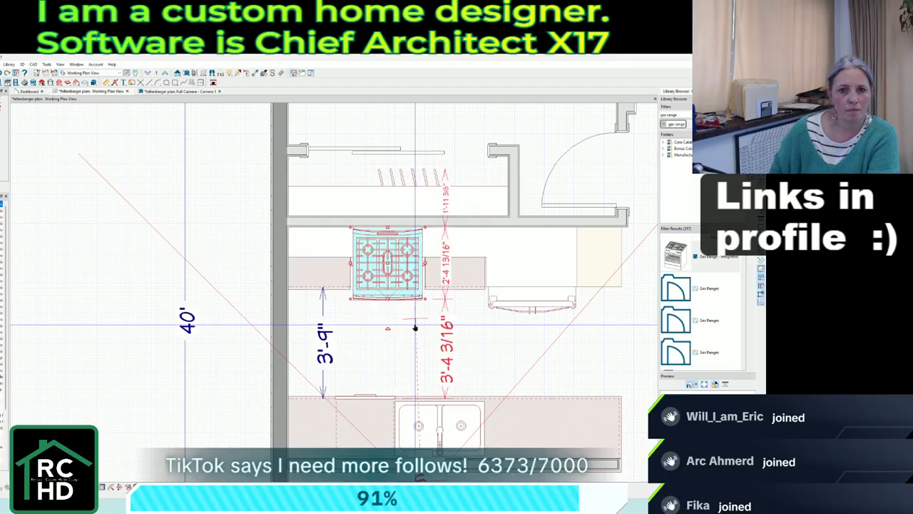
Adjust the width of the gas range to fill the gap between the two base cabinets.
click(376, 294)
double_click(377, 294)
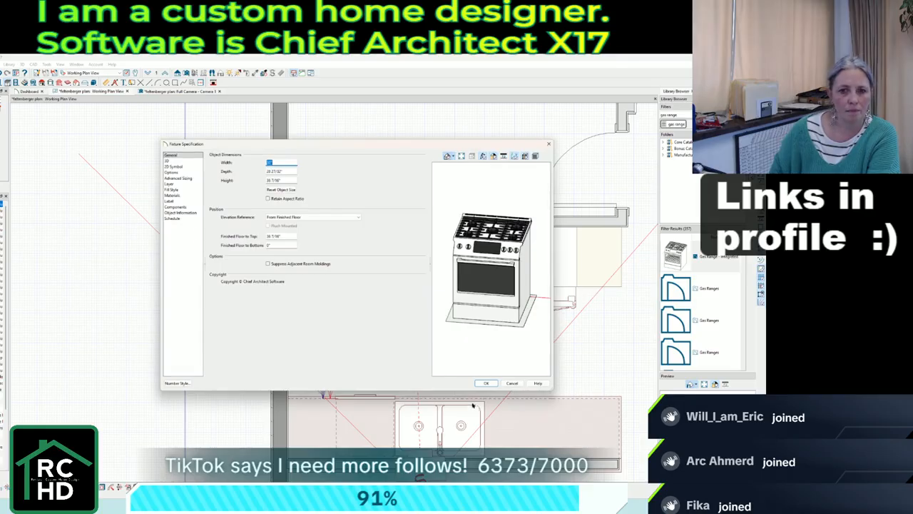
key(Return)
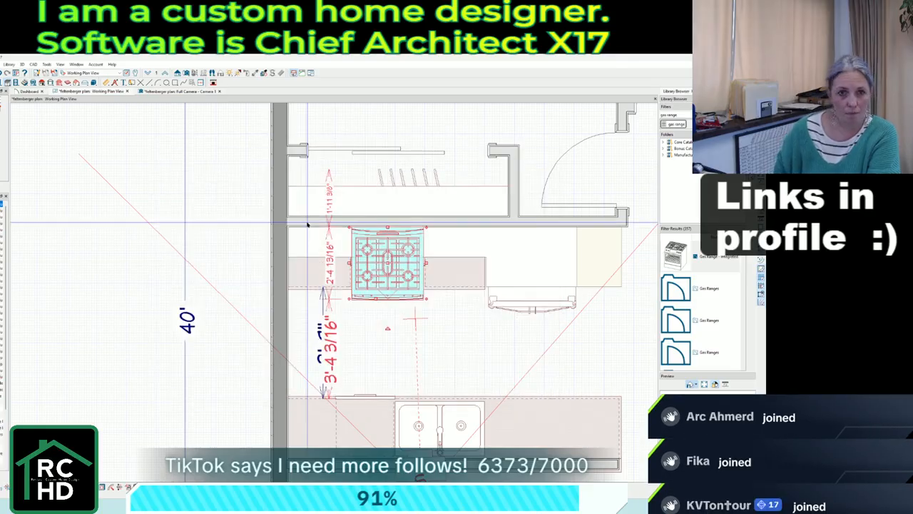
key(Escape)
In the camera view, copy the wall cabinet above the microwave and stack the copy directly on top of it.
click(184, 91)
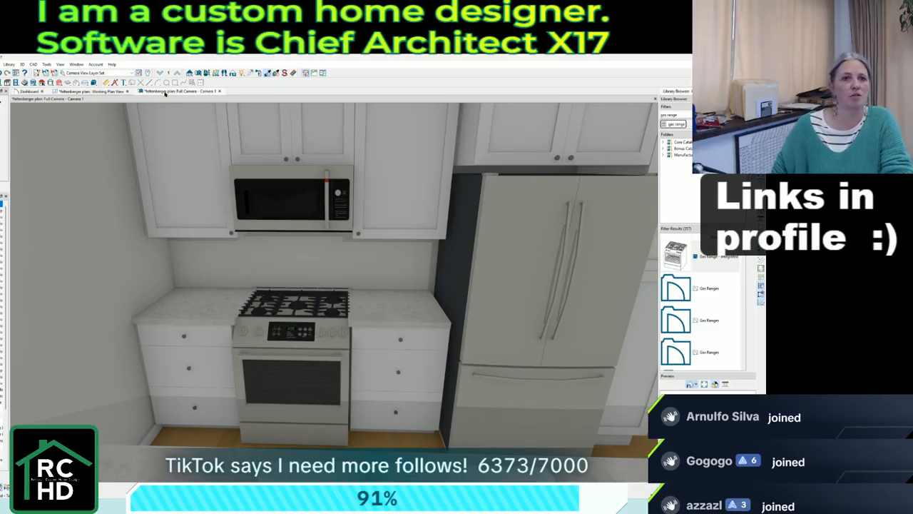
click(205, 74)
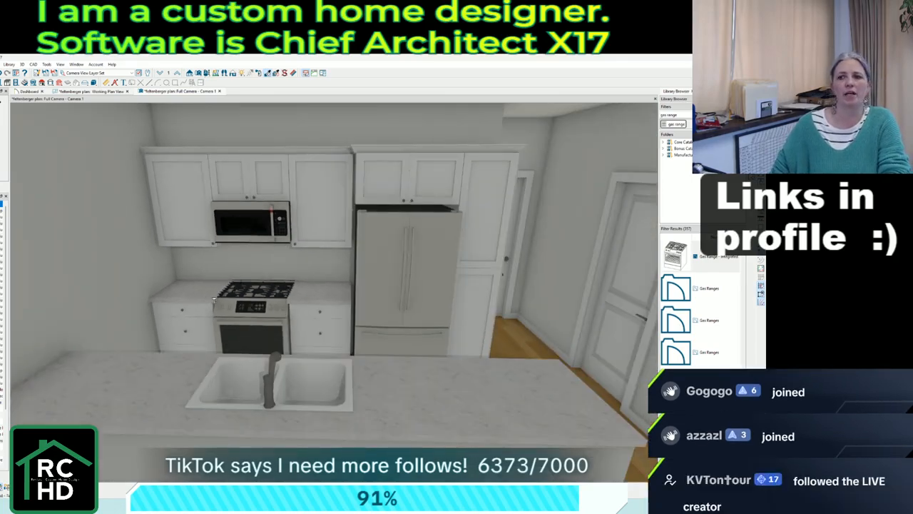
scroll(242, 390, down, 2)
scroll(277, 232, up, 1)
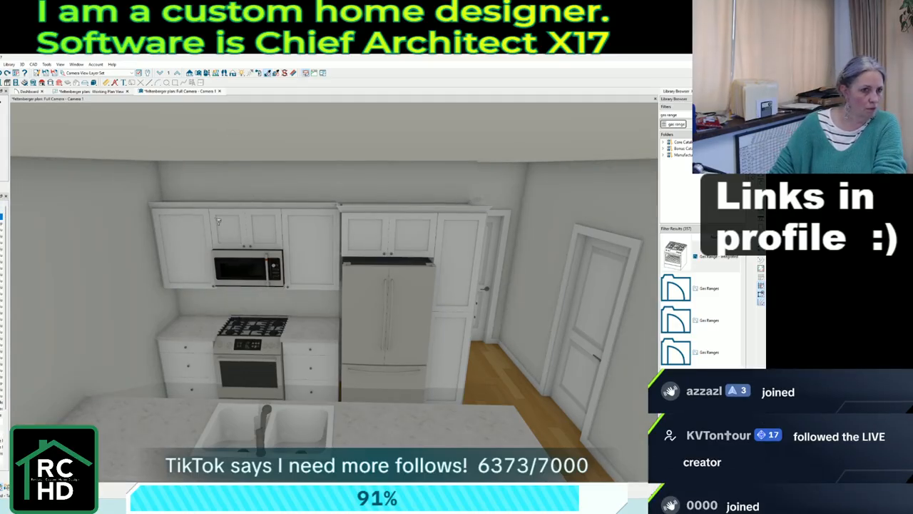
drag(195, 240, 275, 186)
scroll(275, 185, up, 1)
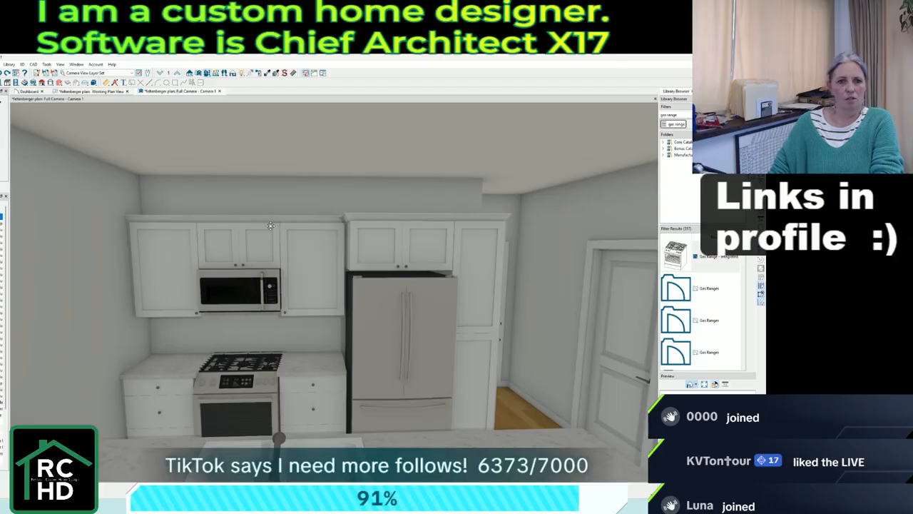
click(227, 253)
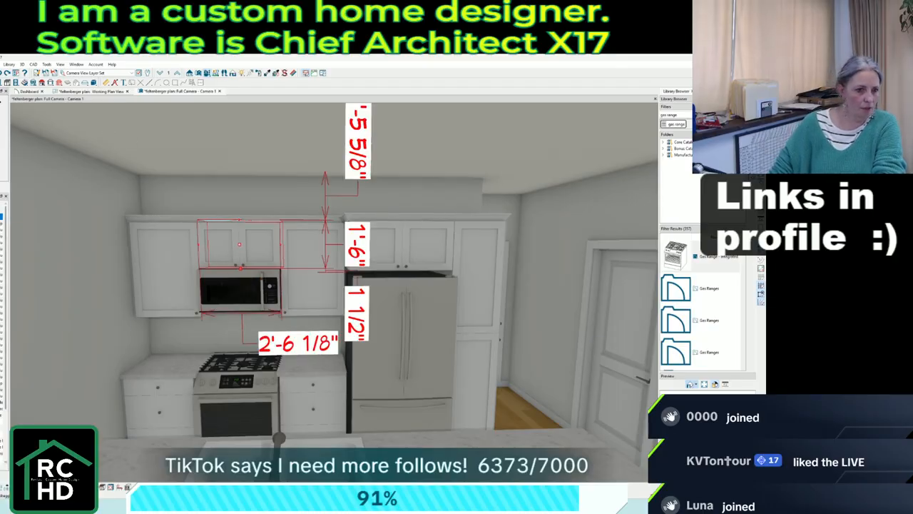
click(7, 491)
click(43, 491)
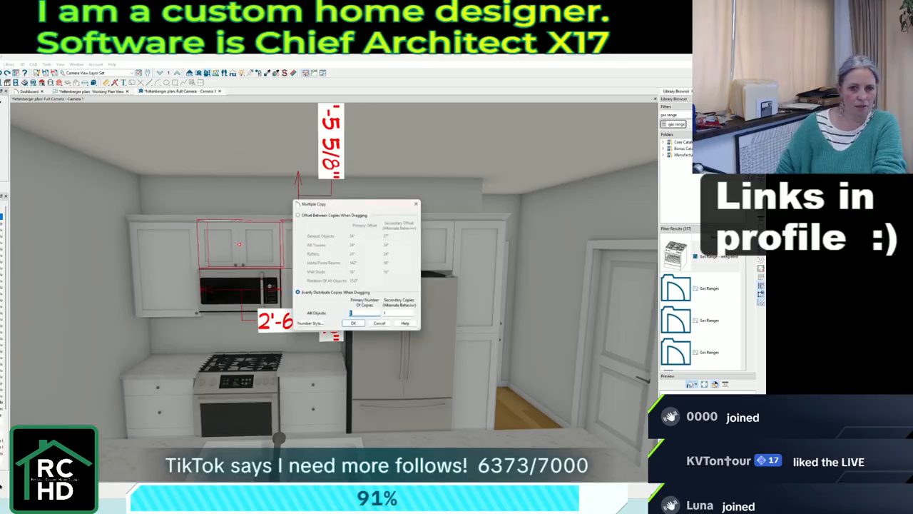
key(Return)
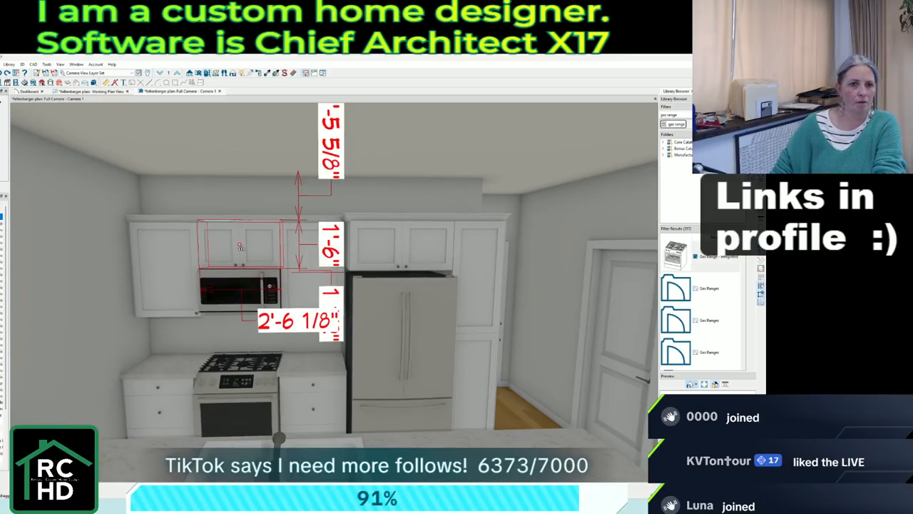
drag(239, 244, 239, 196)
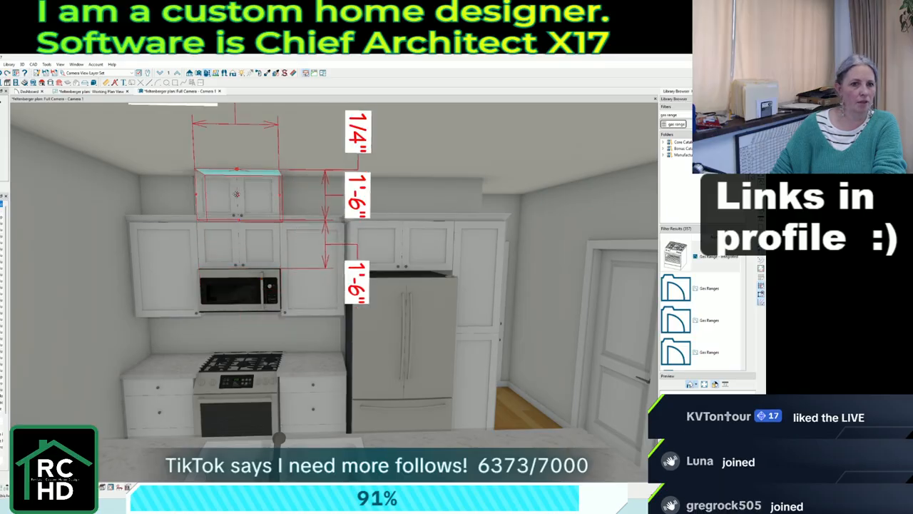
Reduce the height of the stacked cabinet above the microwave to 15 inches by lowering its upper edge.
double_click(239, 196)
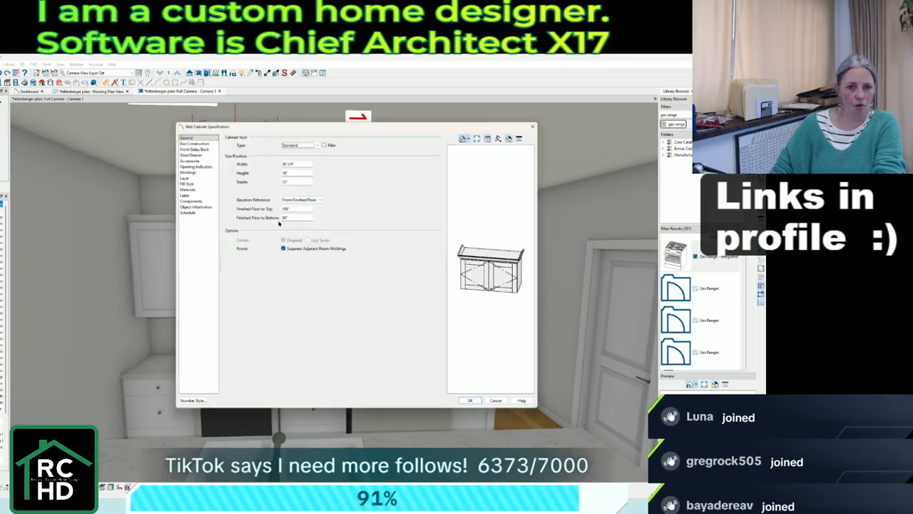
click(470, 400)
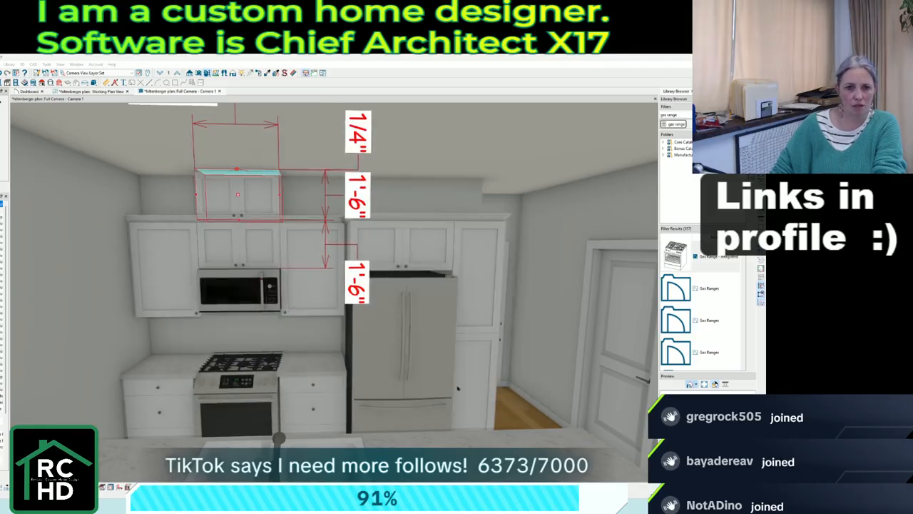
click(285, 185)
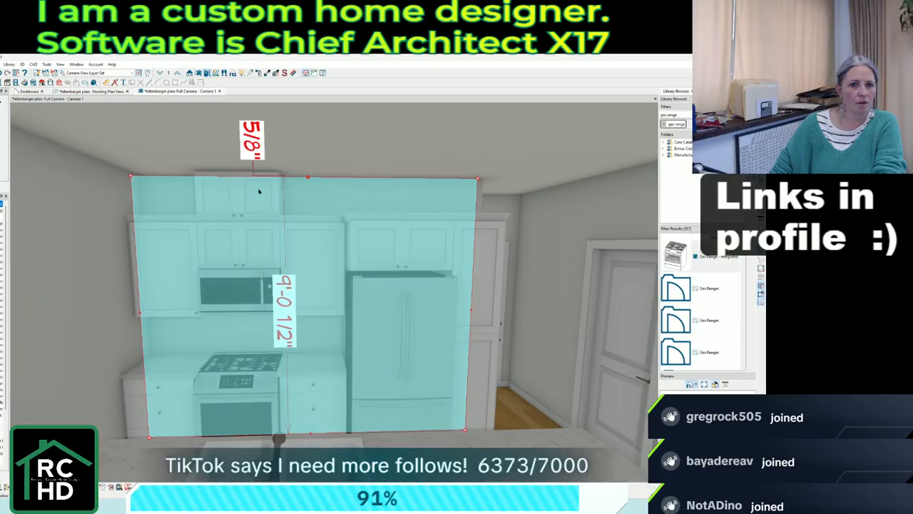
click(259, 192)
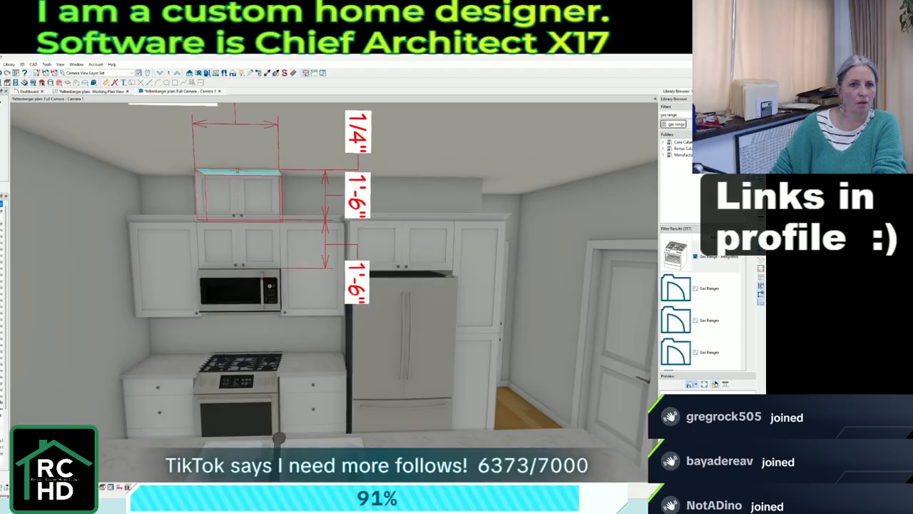
drag(237, 170, 238, 178)
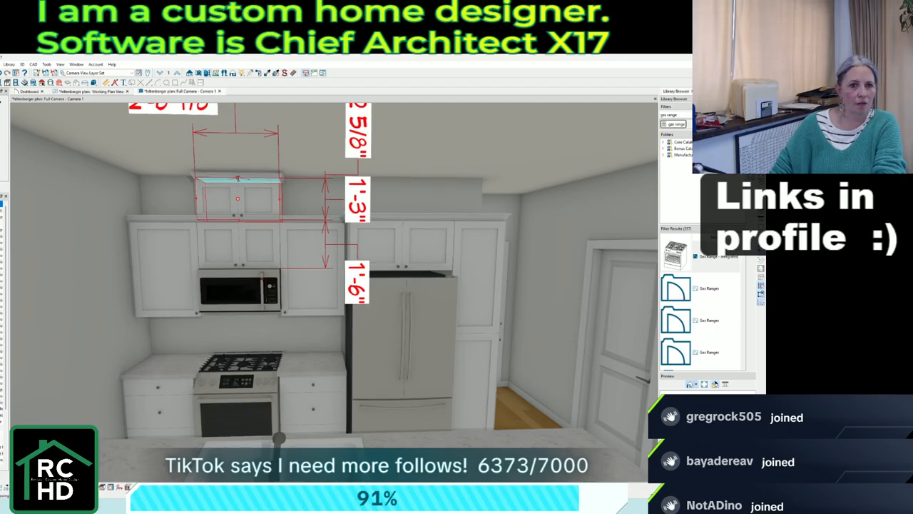
Delete the CM-01 crown molding from the four original wall cabinets above the range, counters and refrigerator in one edit.
click(176, 248)
shift+click(217, 243)
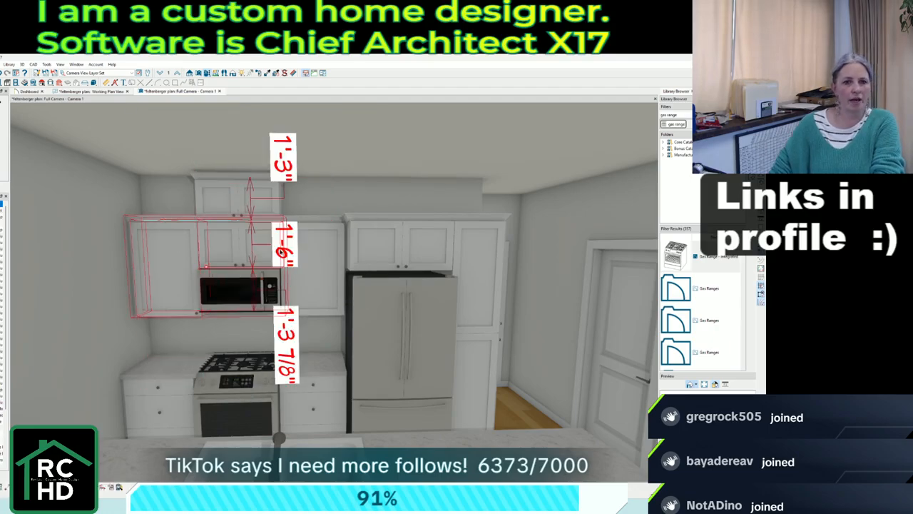
shift+click(384, 247)
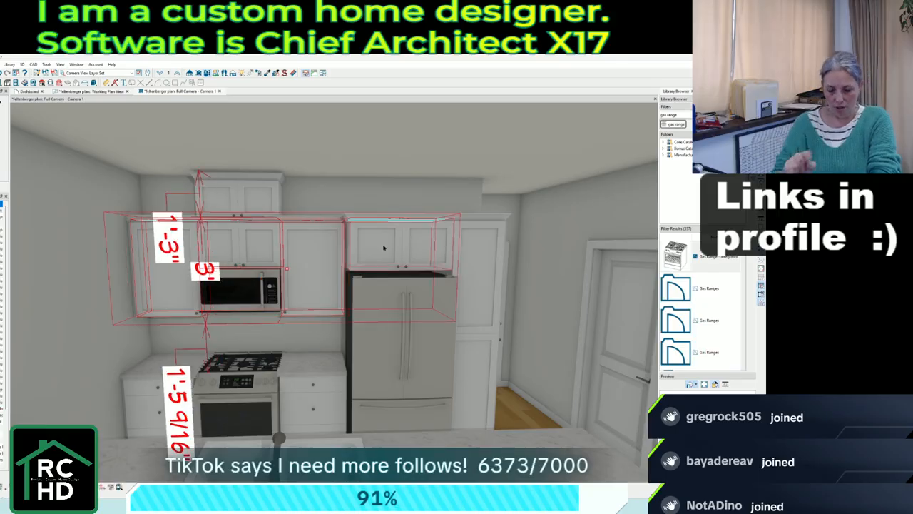
click(384, 248)
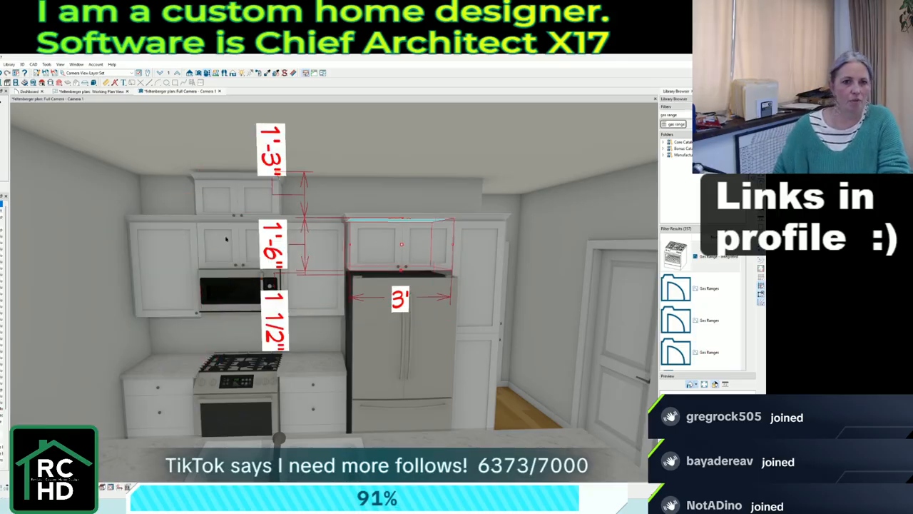
click(330, 264)
click(367, 250)
shift+click(323, 256)
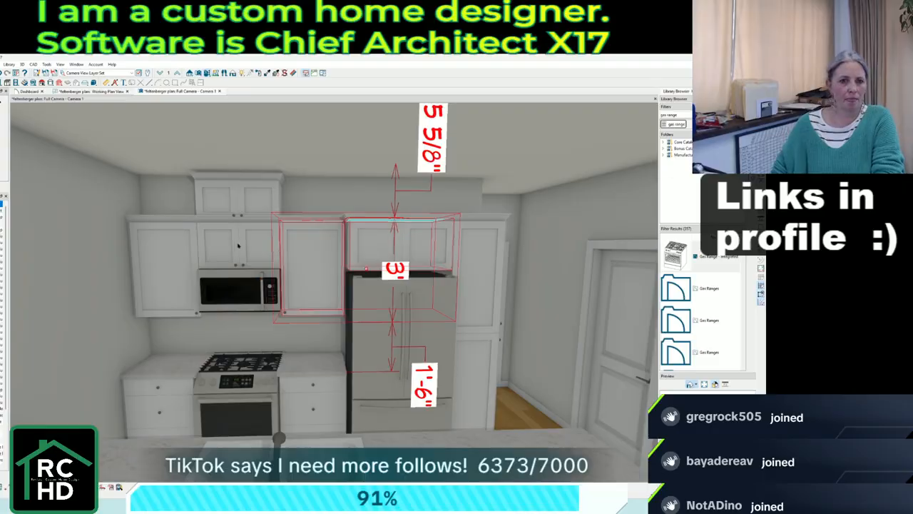
shift+click(239, 246)
shift+click(159, 252)
key(ctrl+e)
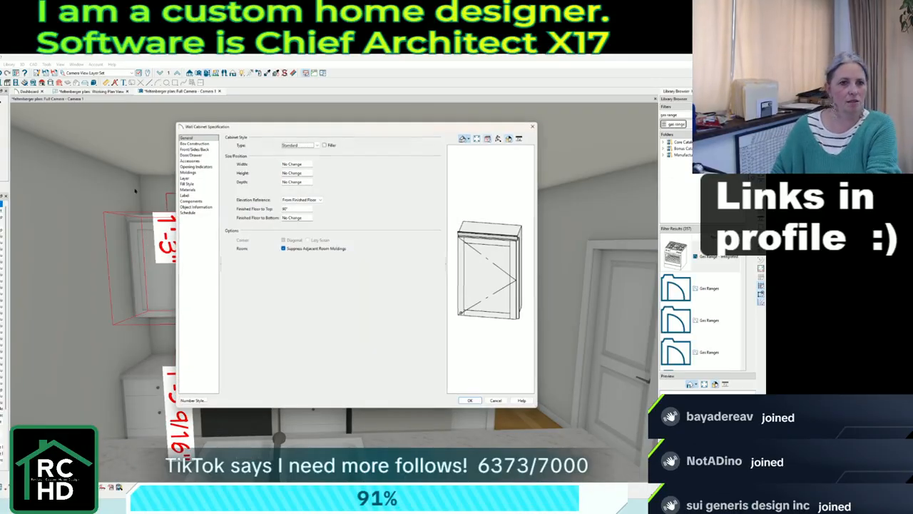
click(194, 172)
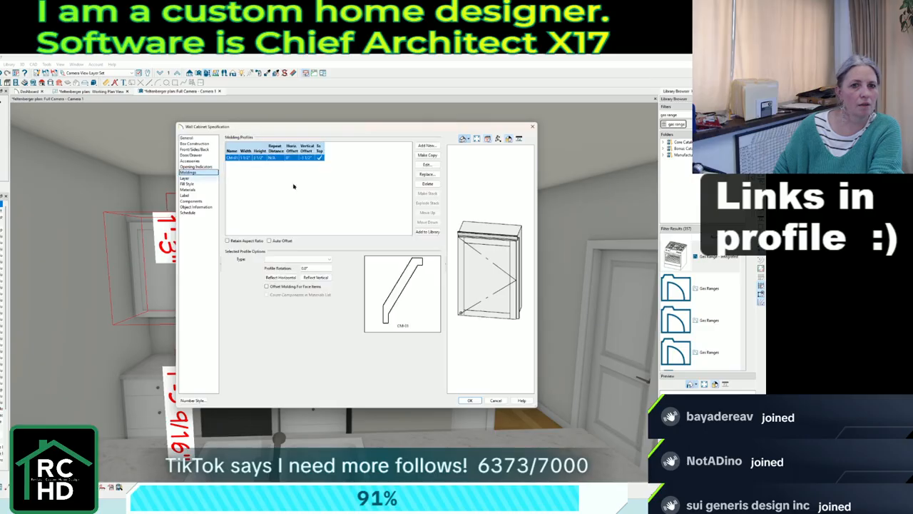
click(428, 183)
click(469, 400)
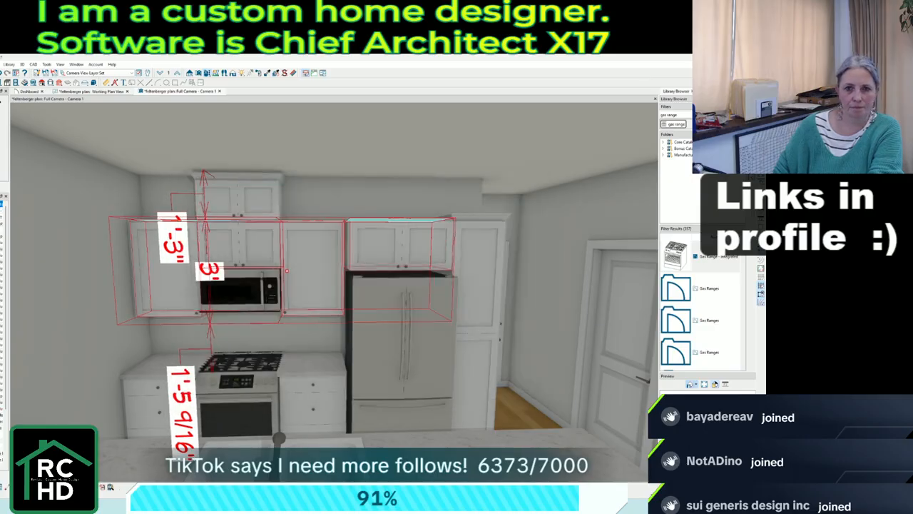
Replace the crown molding on the stacked cabinet above the microwave with BM04 - 4" Base Molding and turn on Auto Offset.
double_click(247, 200)
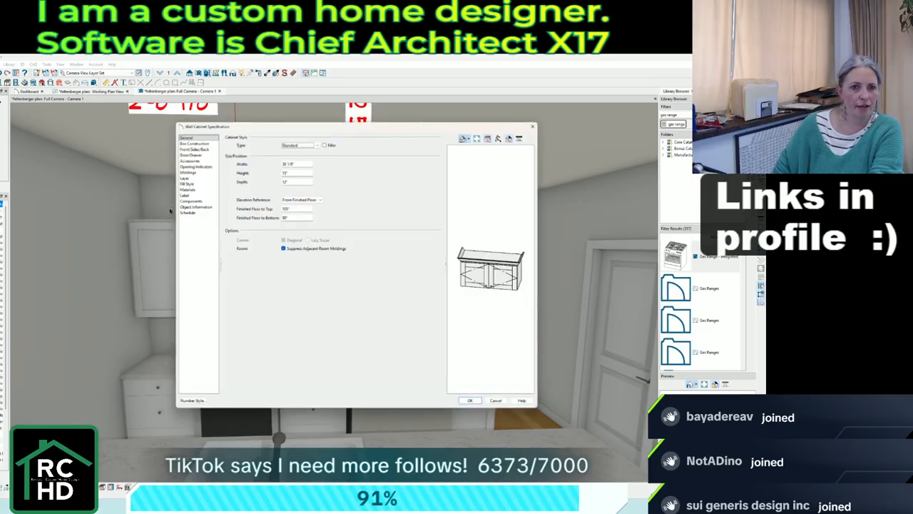
click(193, 172)
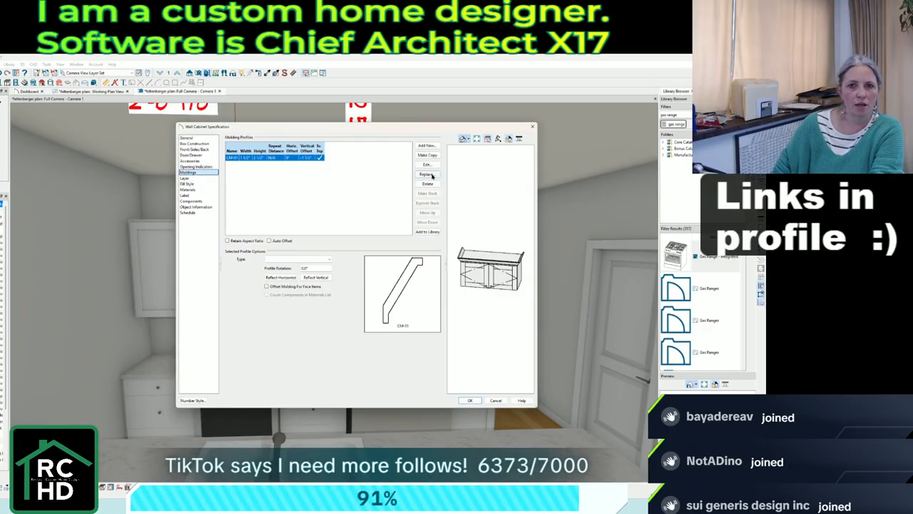
click(426, 175)
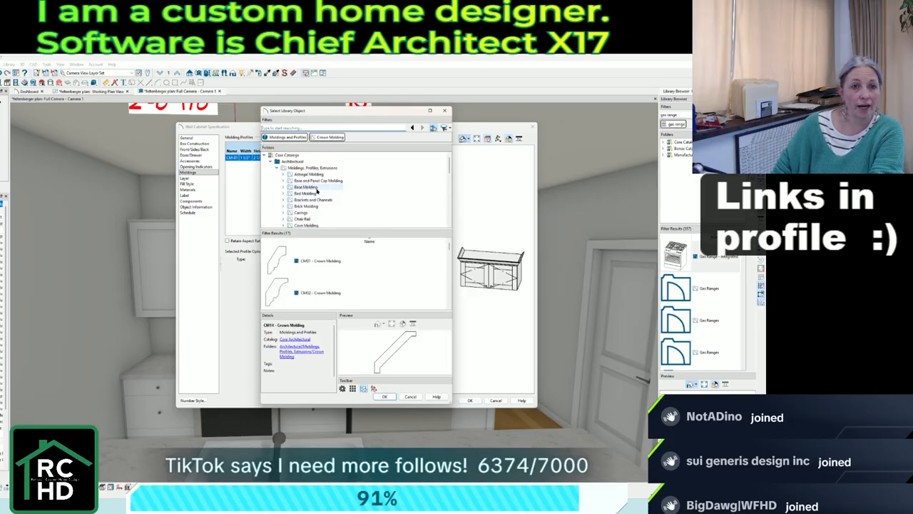
click(317, 188)
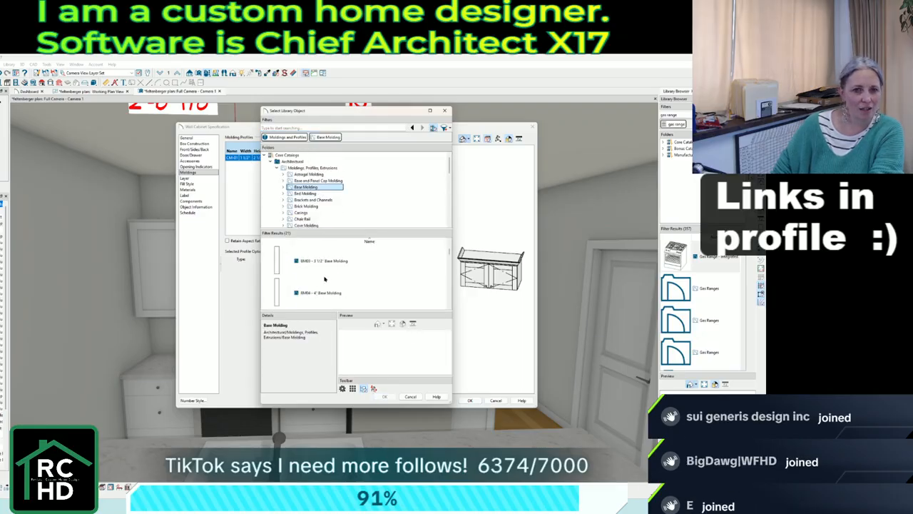
click(321, 292)
click(385, 396)
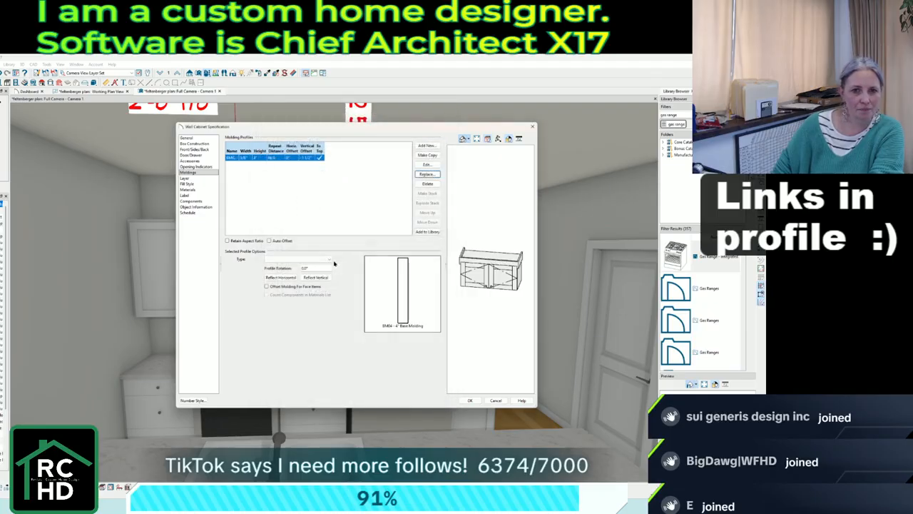
click(269, 241)
click(469, 400)
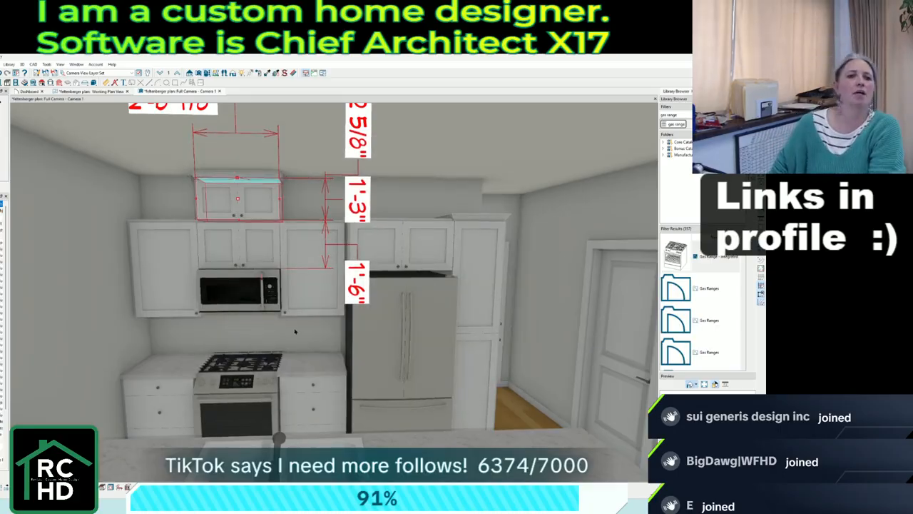
Copy the stacked cabinet to above the corner-side wall cabinet and set the copy's width to 24 inches.
click(216, 204)
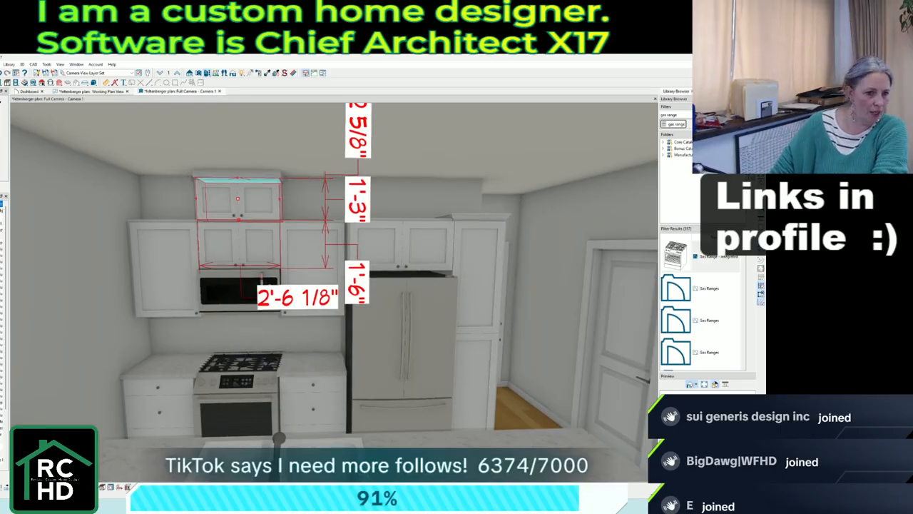
click(6, 489)
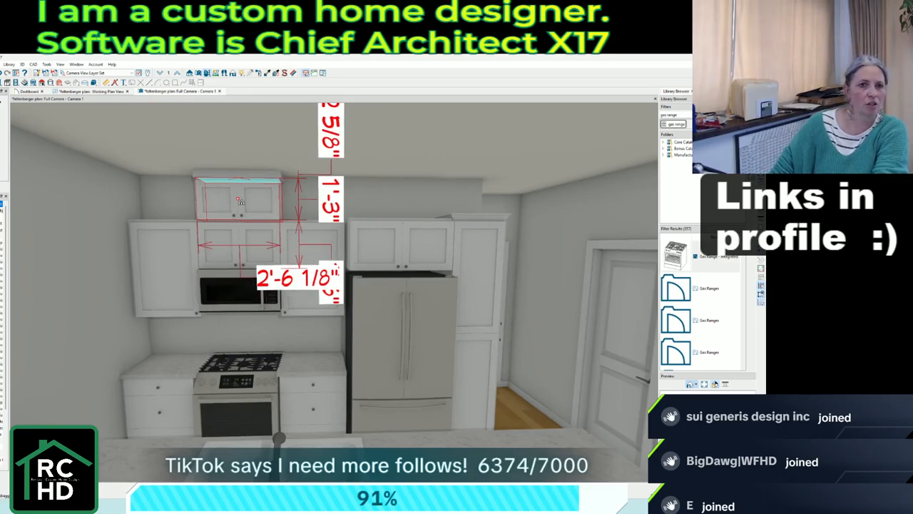
click(163, 216)
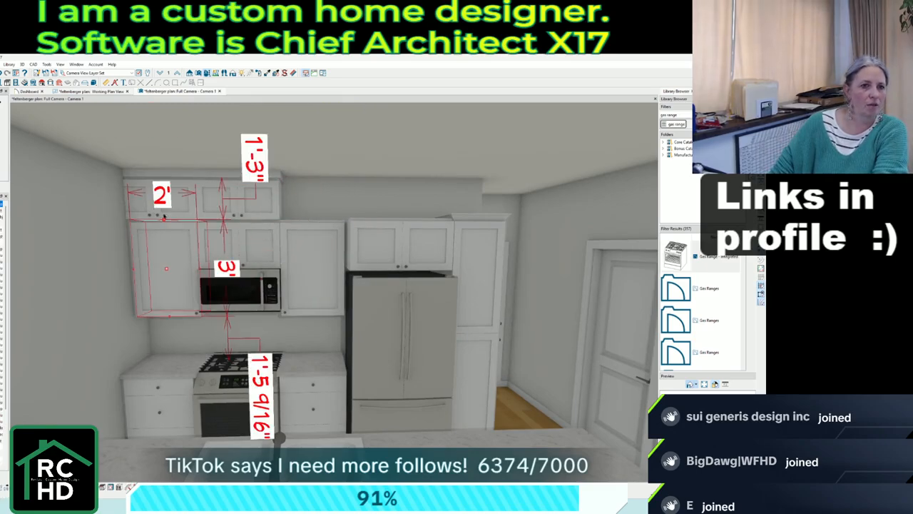
click(163, 202)
double_click(174, 223)
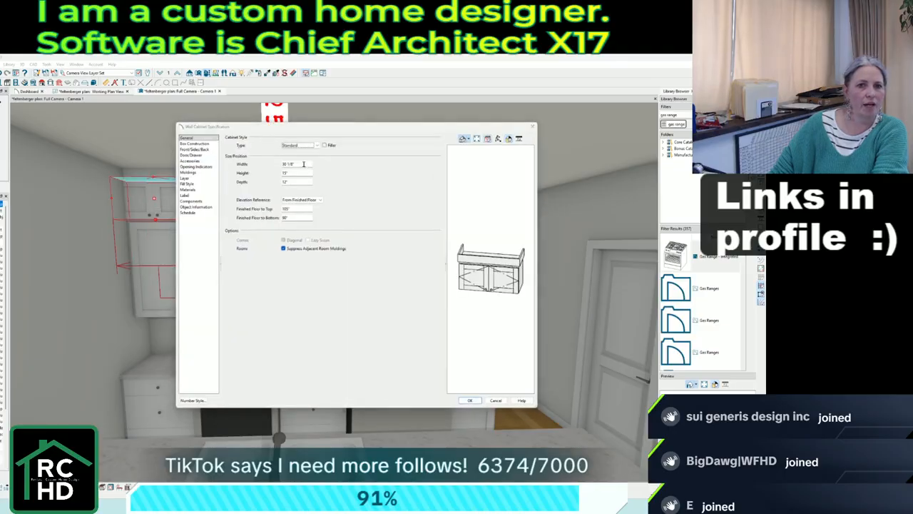
text(24)
key(Return)
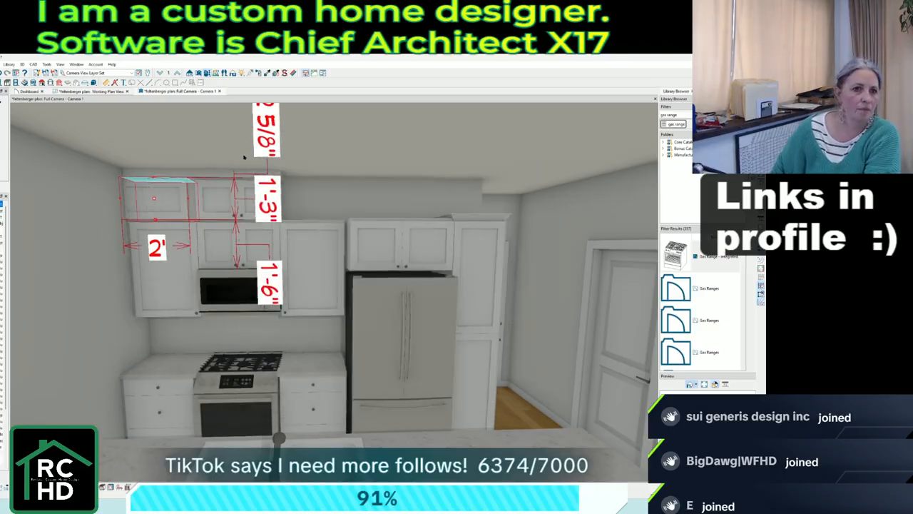
Change the door of the 24-inch stacked cabinet nearest the corner to Door - Auto Left.
double_click(164, 197)
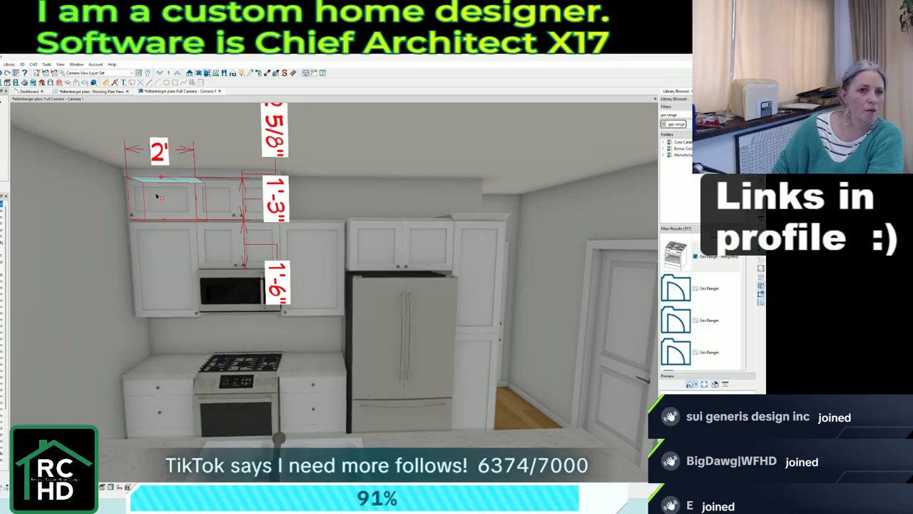
click(194, 149)
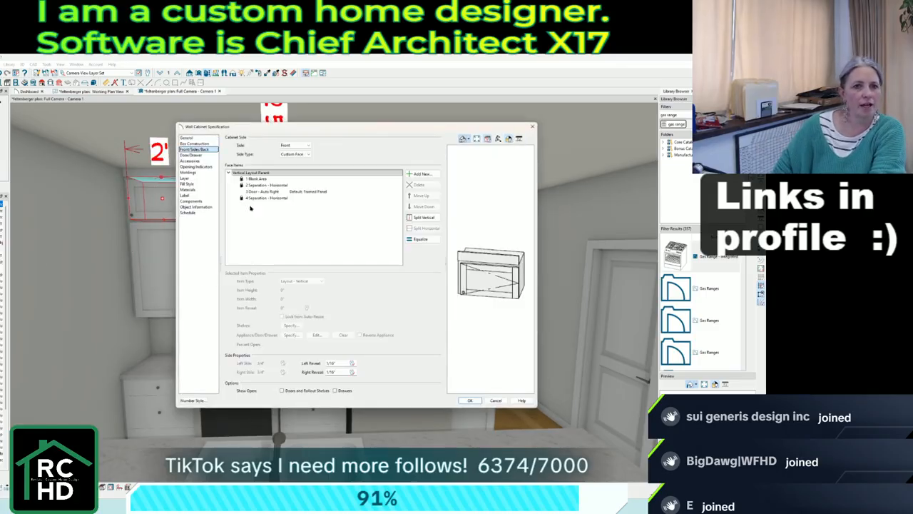
click(264, 192)
click(294, 282)
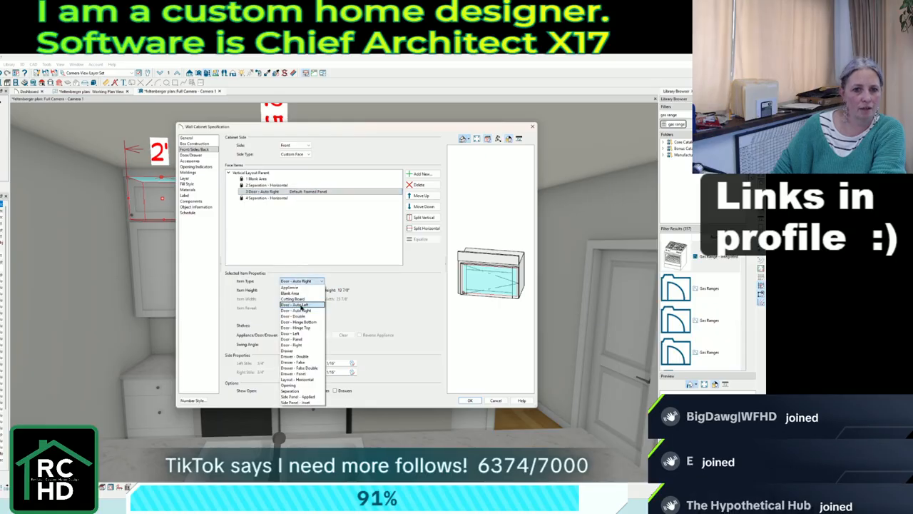
click(299, 294)
click(474, 402)
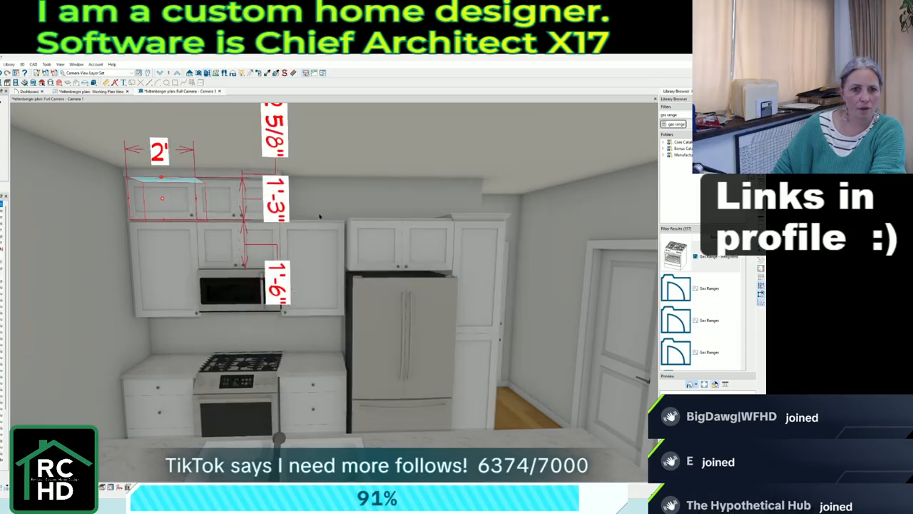
Copy the stacked cabinet to above the wall cabinet beside the refrigerator and change the copy's door to Door - Auto Right.
key(ctrl+v)
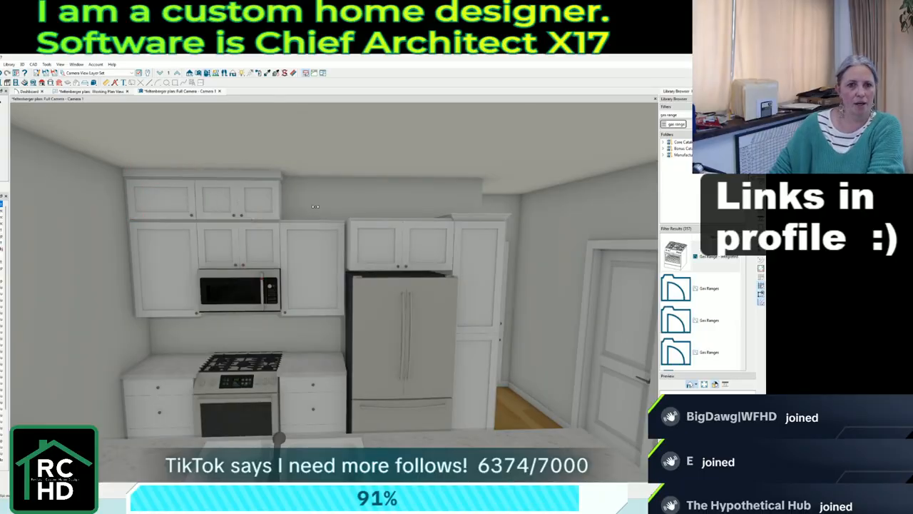
click(313, 204)
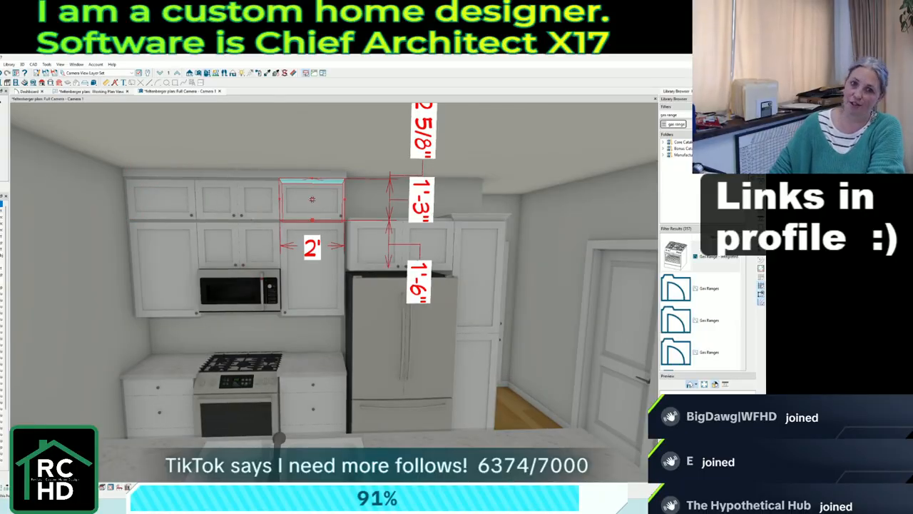
double_click(312, 200)
click(194, 149)
click(268, 191)
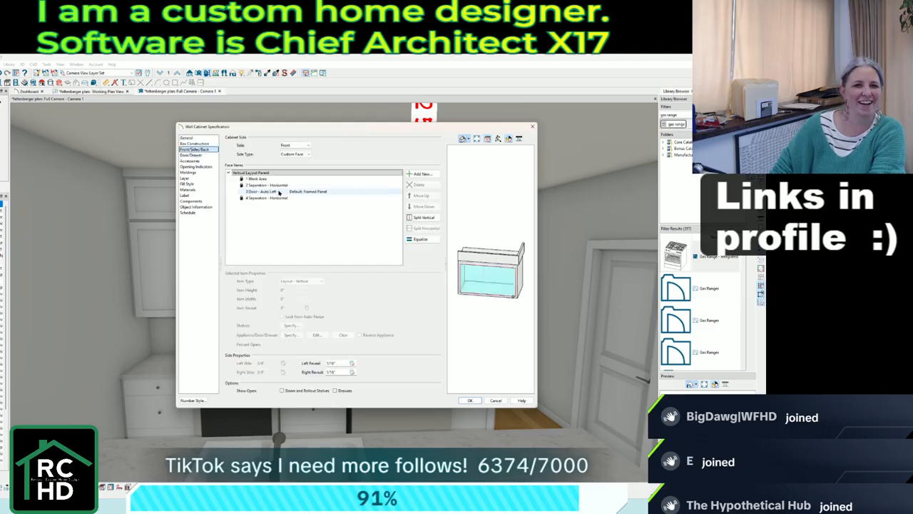
click(301, 281)
click(305, 311)
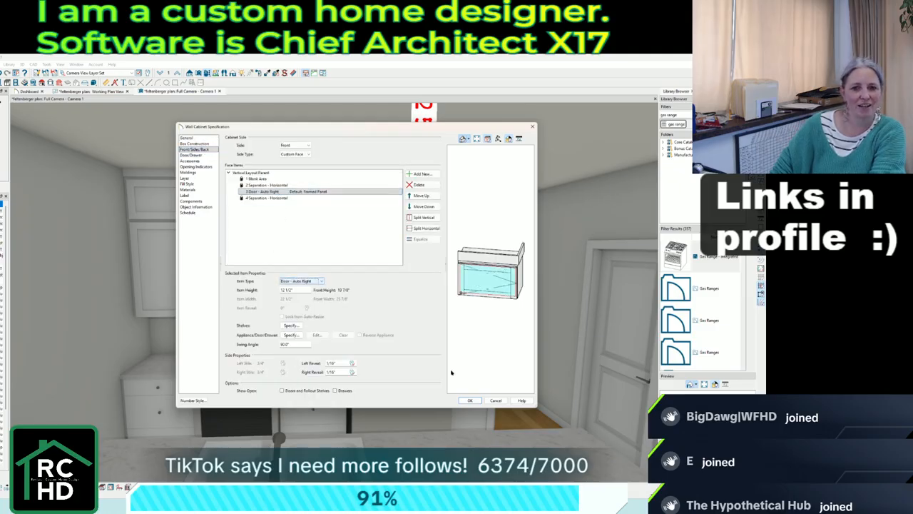
click(470, 400)
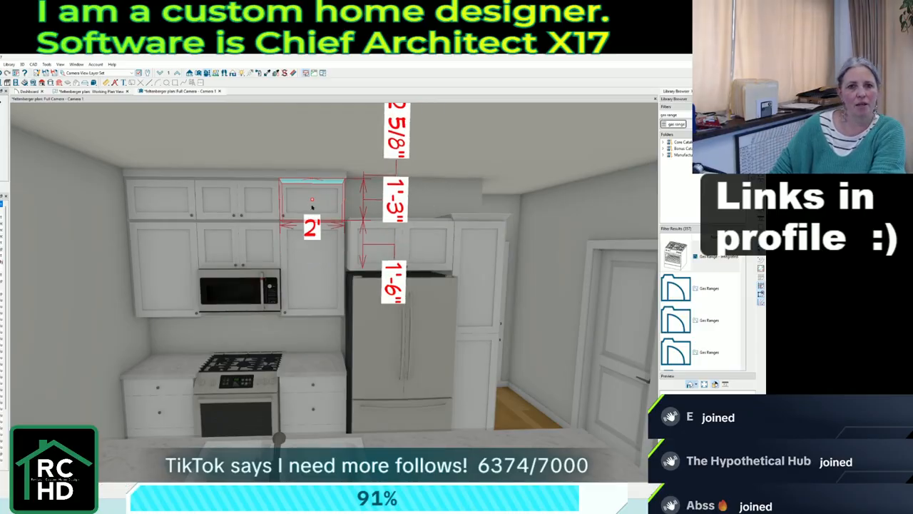
Copy the 24-inch stacked cabinet to above the refrigerator cabinet and again to above the tall pantry cabinet.
drag(314, 202, 411, 195)
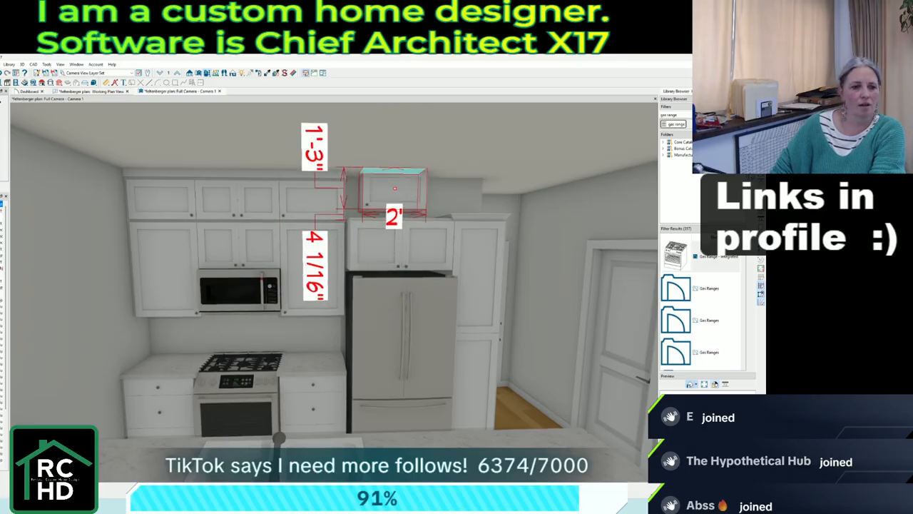
key(m)
click(386, 323)
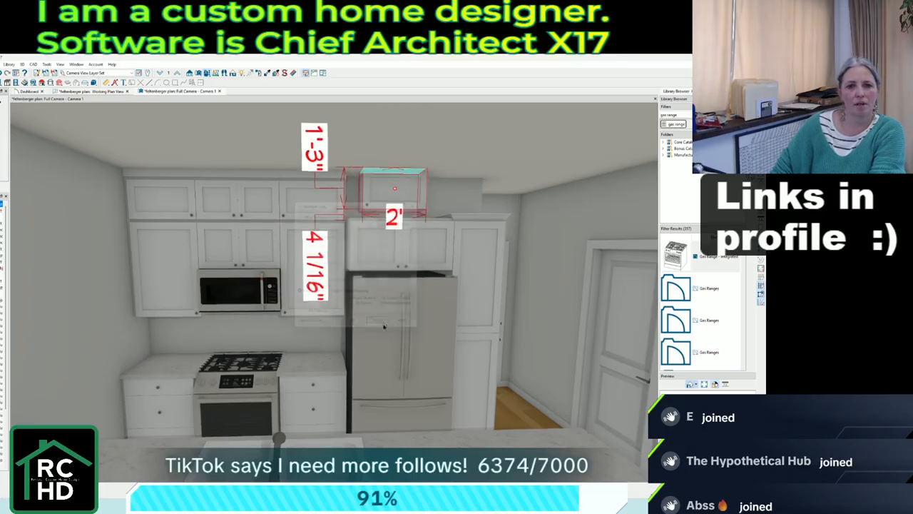
drag(395, 191, 496, 189)
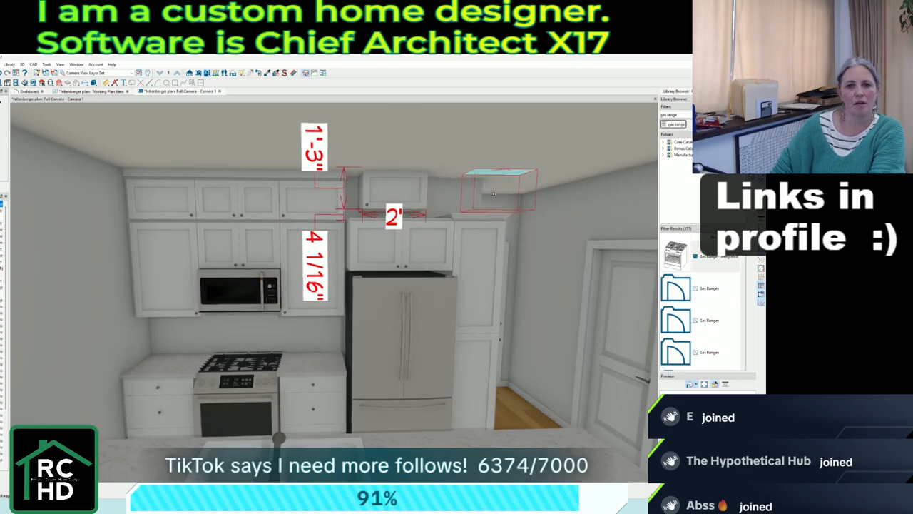
Set the stacked cabinet above the refrigerator to 36 inches wide and 24 inches deep, and lower it onto the cabinet below.
double_click(395, 203)
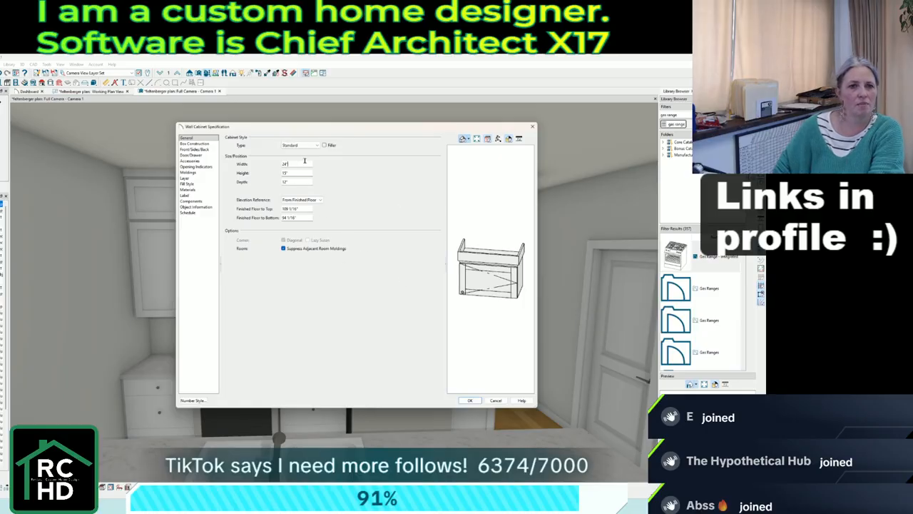
text(36)
key(Tab)
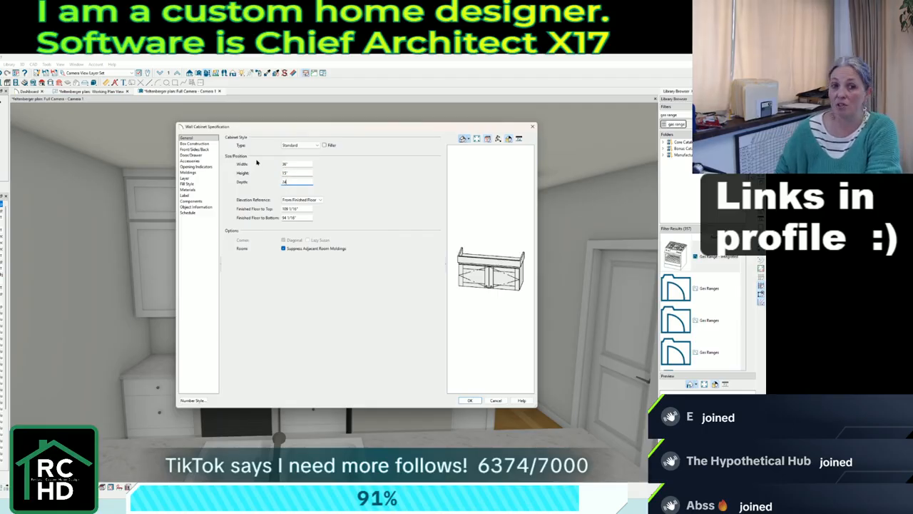
text(24)
key(Tab)
drag(304, 217, 244, 210)
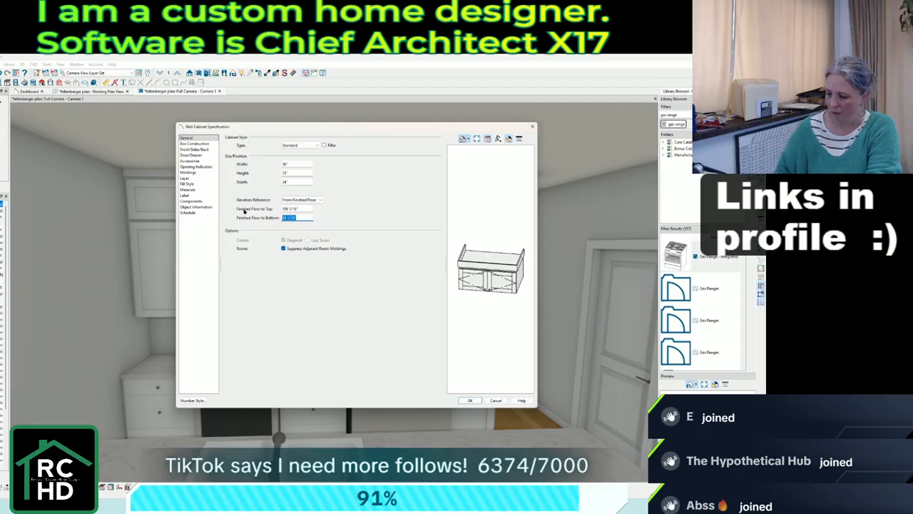
text(8)
key(Return)
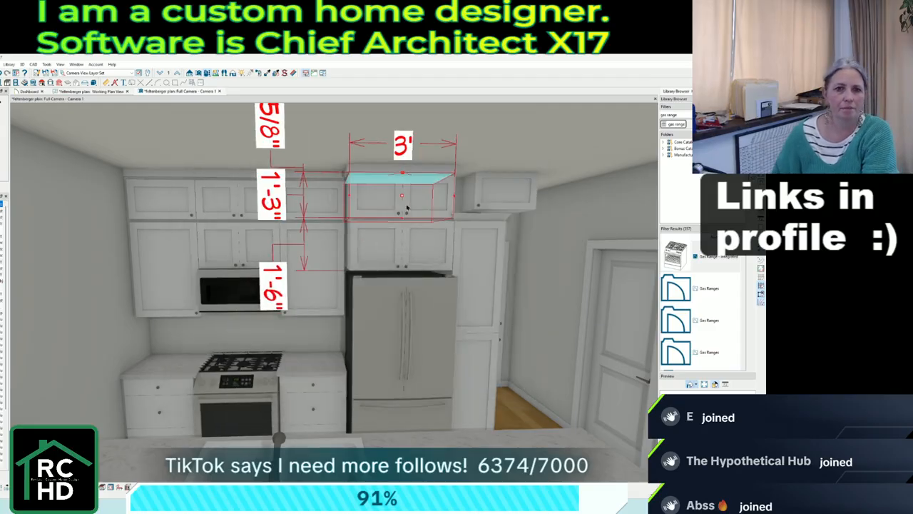
Remove the crown molding from the tall pantry cabinet beside the refrigerator.
double_click(499, 197)
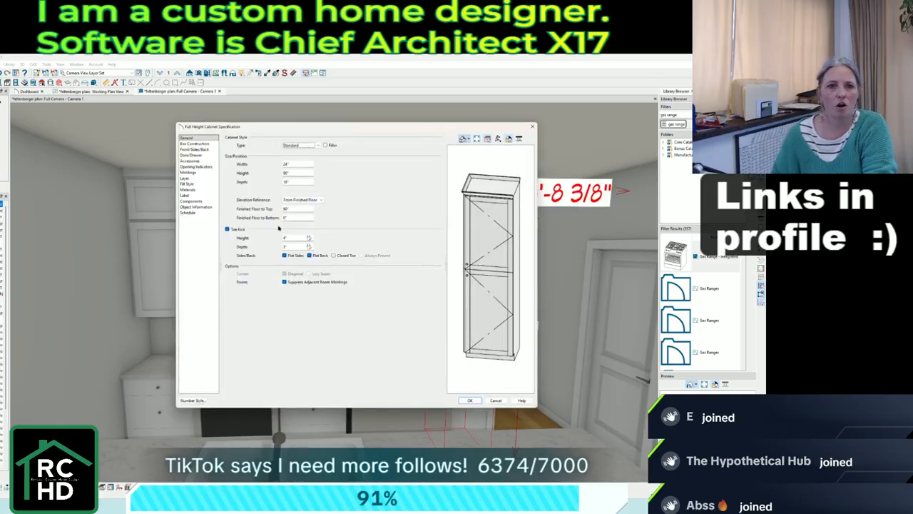
click(200, 172)
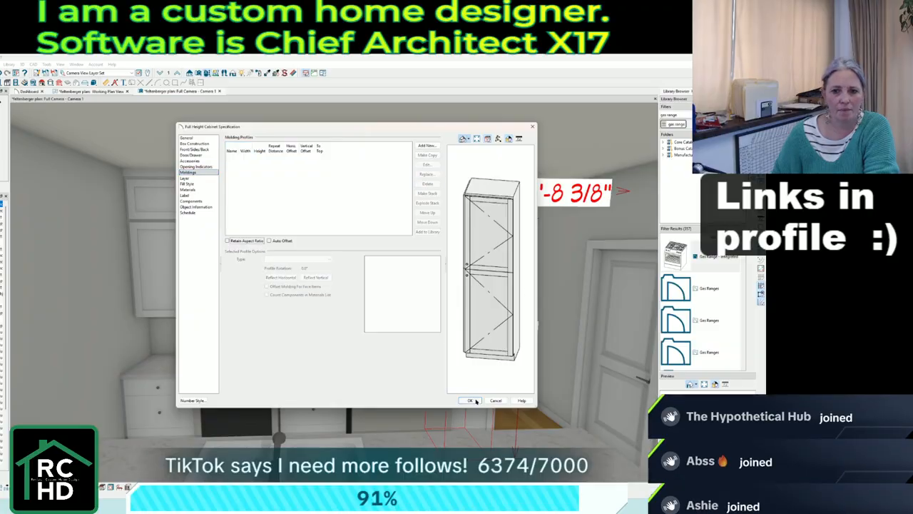
click(470, 400)
Make the stacked cabinet above the pantry 24 inches deep with its bottom at 90 inches, and move it against the refrigerator's stacked cabinet.
click(496, 202)
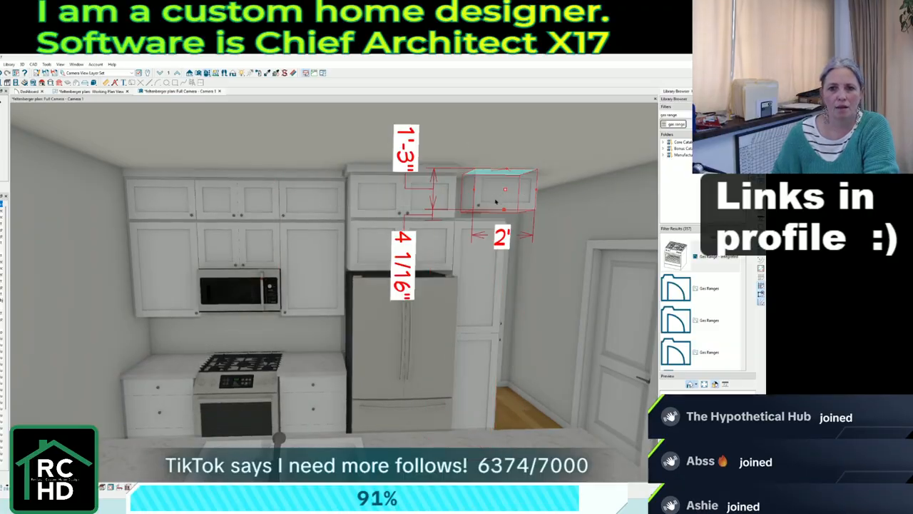
double_click(495, 202)
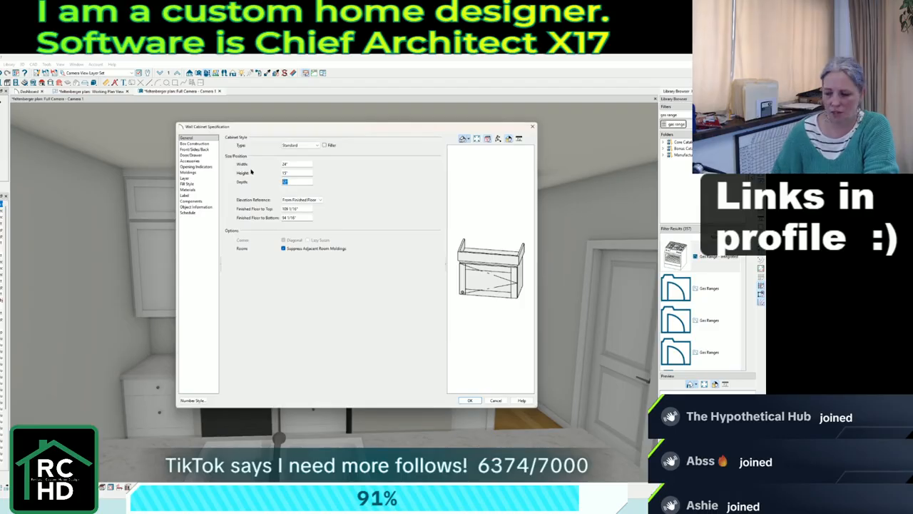
text(24)
key(Tab)
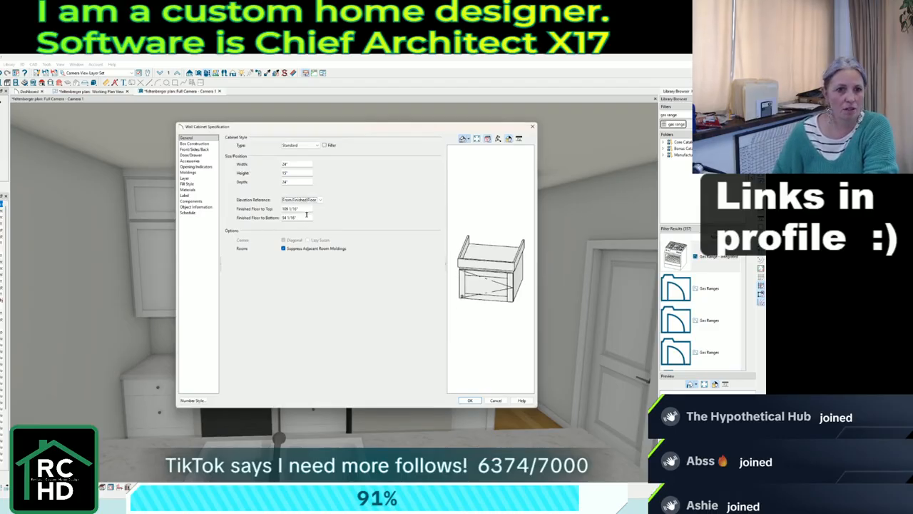
drag(307, 217, 248, 217)
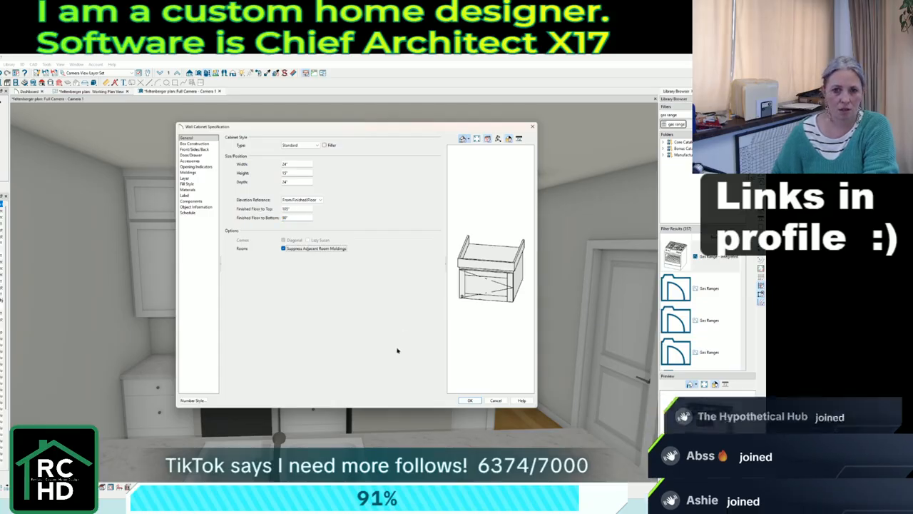
key(Return)
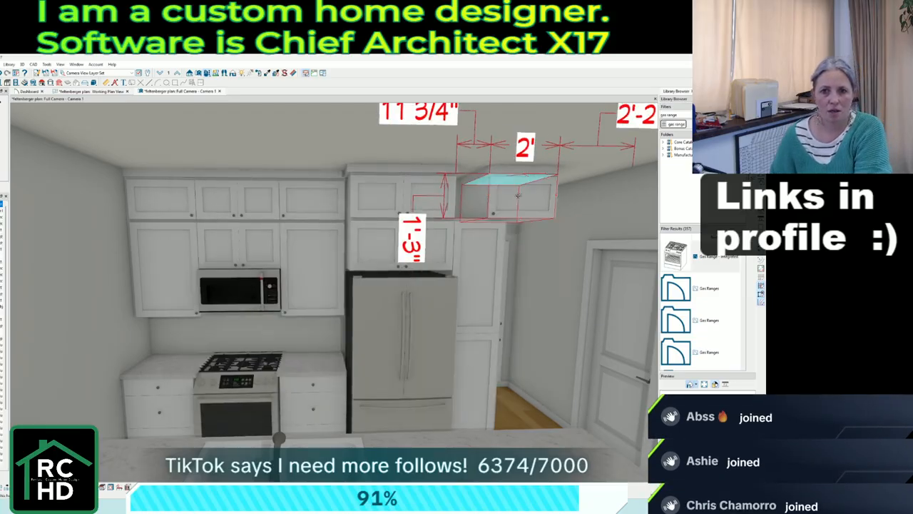
drag(518, 195, 454, 199)
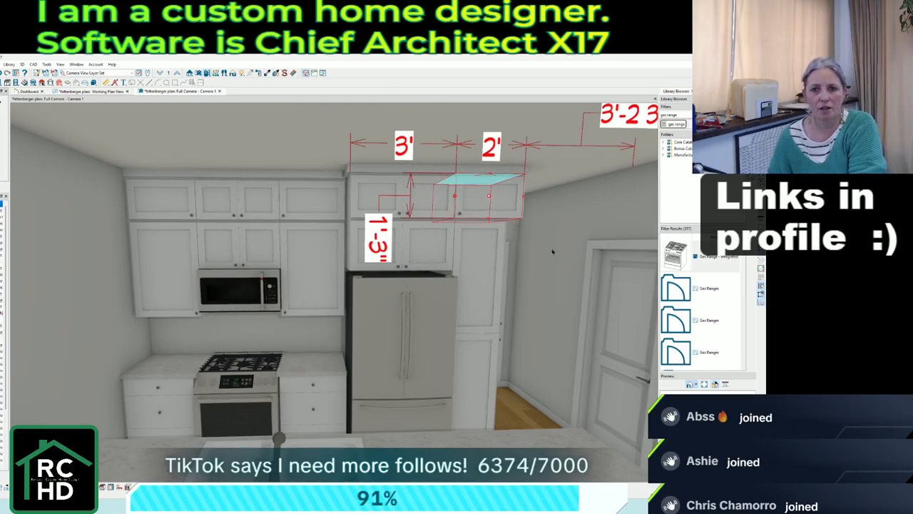
Narrow the stacked cabinet above the pantry to 18 inches so its outer side aligns with the pantry below.
scroll(560, 253, up, 2)
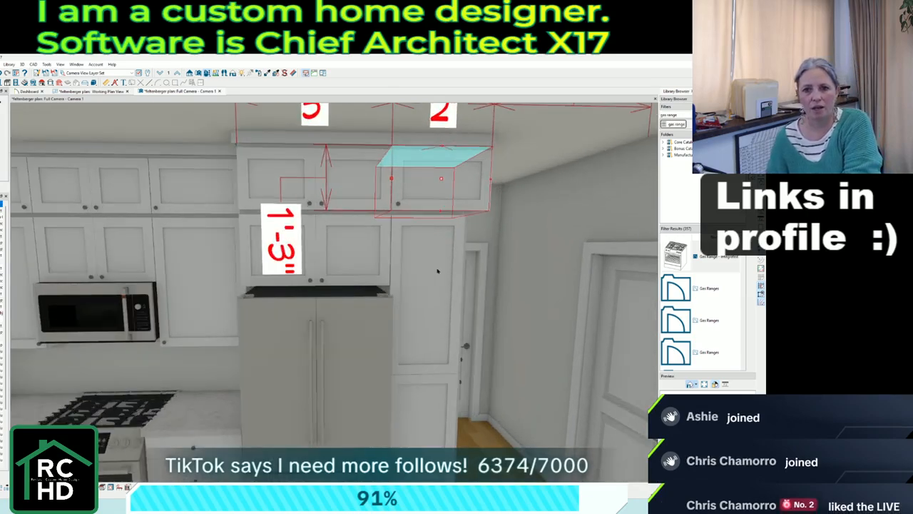
scroll(438, 270, down, 3)
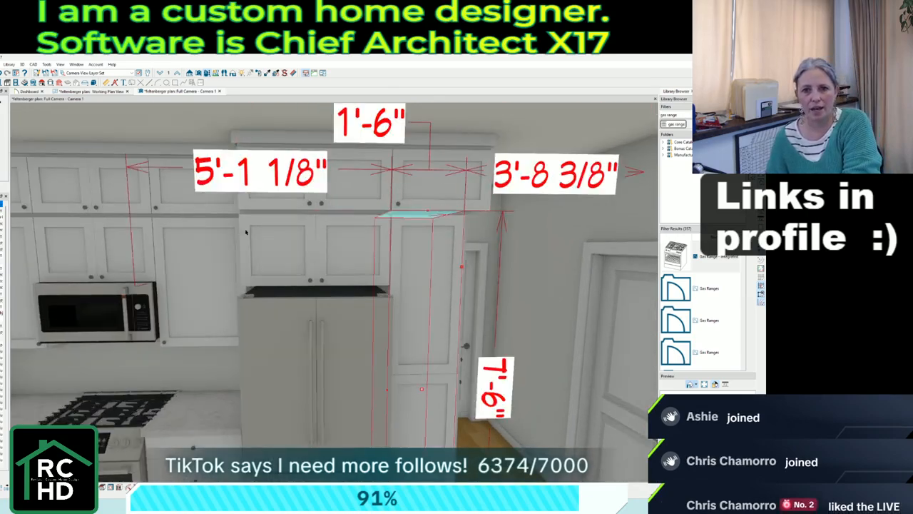
scroll(327, 198, up, 3)
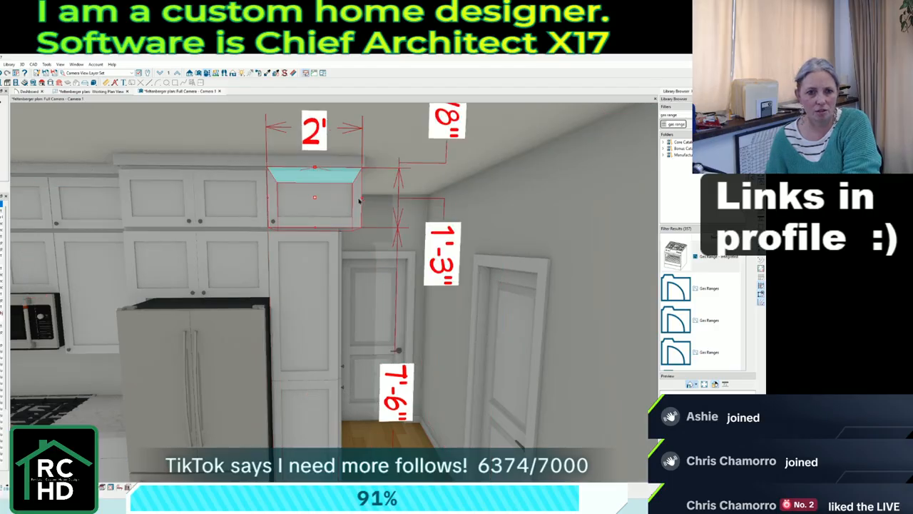
drag(358, 201, 338, 198)
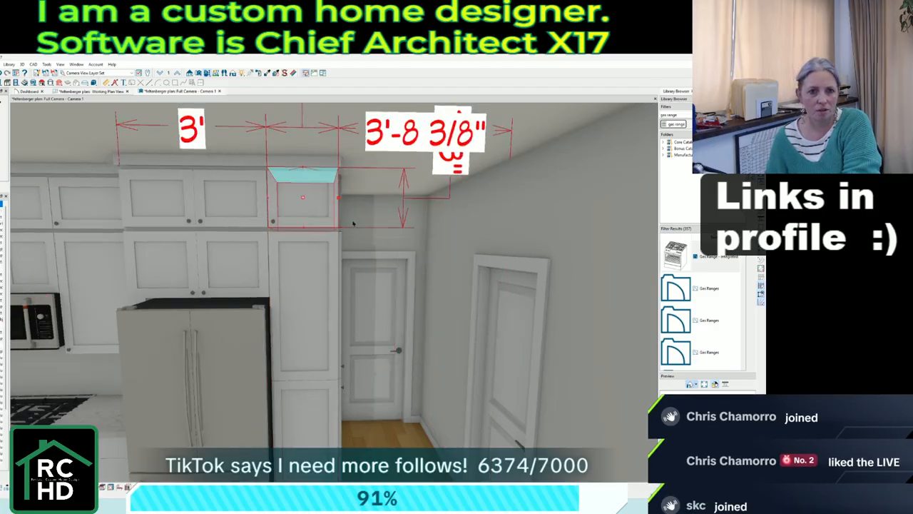
scroll(365, 268, down, 3)
key(Escape)
Set the Right side of the stacked cabinet above the pantry to the Custom Face side type.
scroll(350, 174, down, 2)
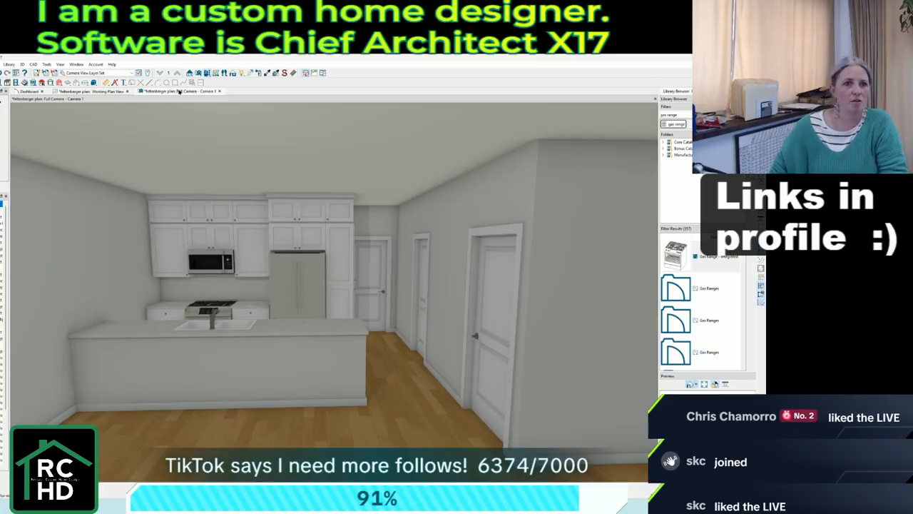
scroll(249, 203, down, 3)
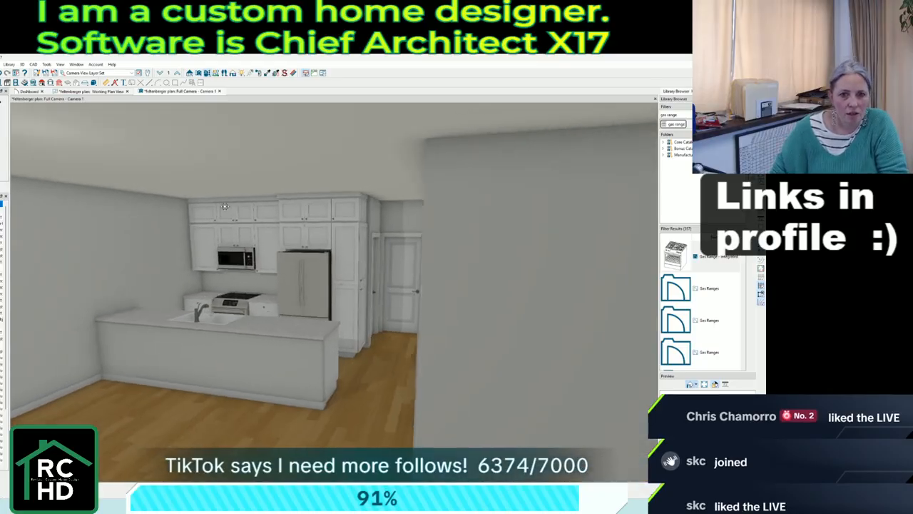
scroll(374, 216, up, 3)
scroll(373, 215, up, 2)
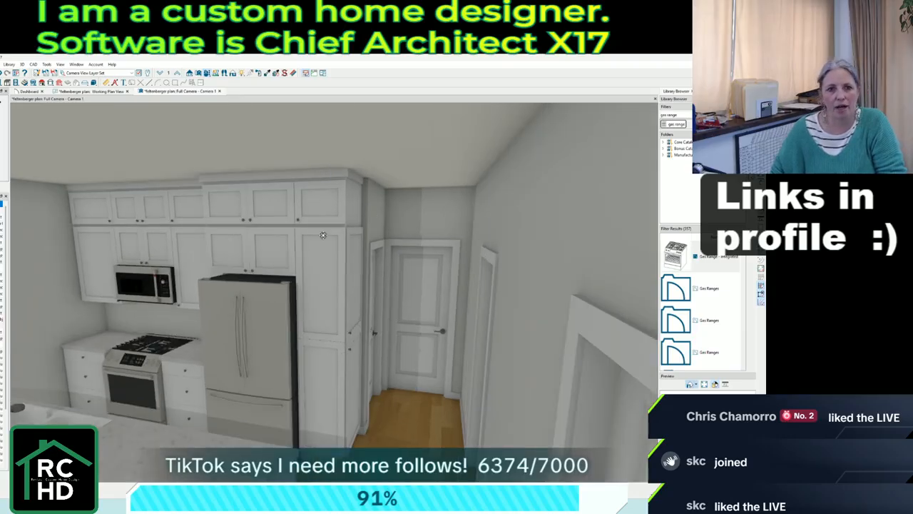
mouse_move(322, 234)
middle_down()
mouse_move(344, 235)
mouse_move(312, 236)
middle_up()
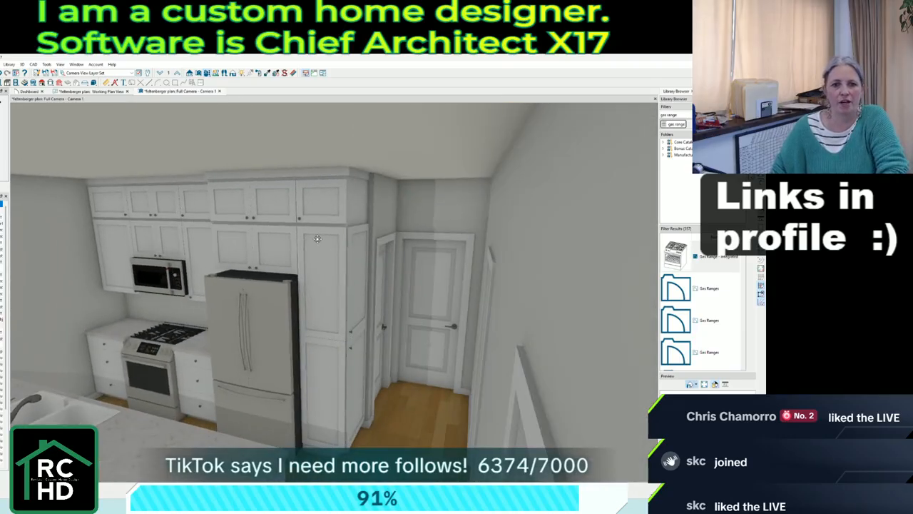
double_click(274, 202)
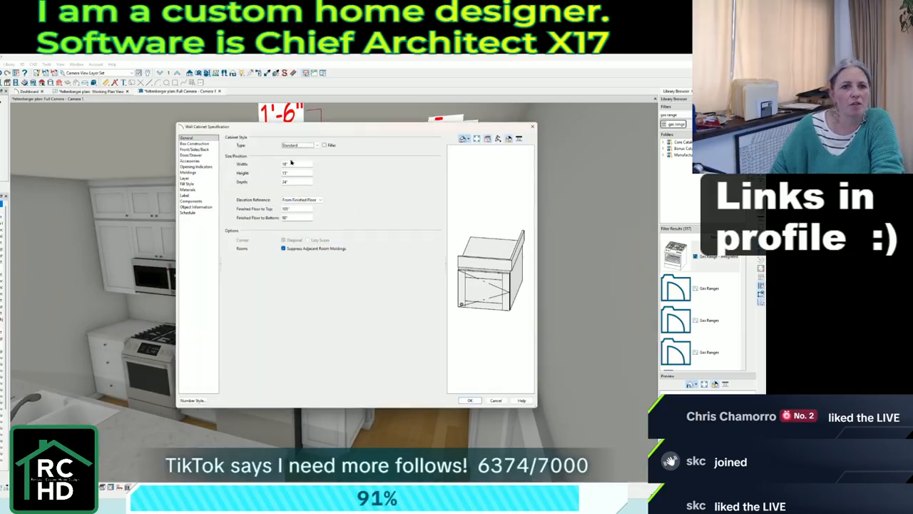
click(205, 150)
click(294, 144)
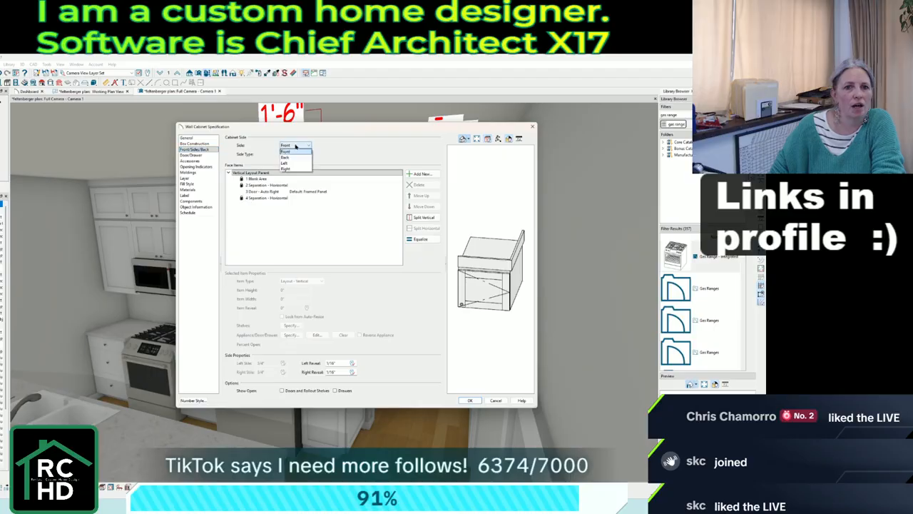
click(295, 168)
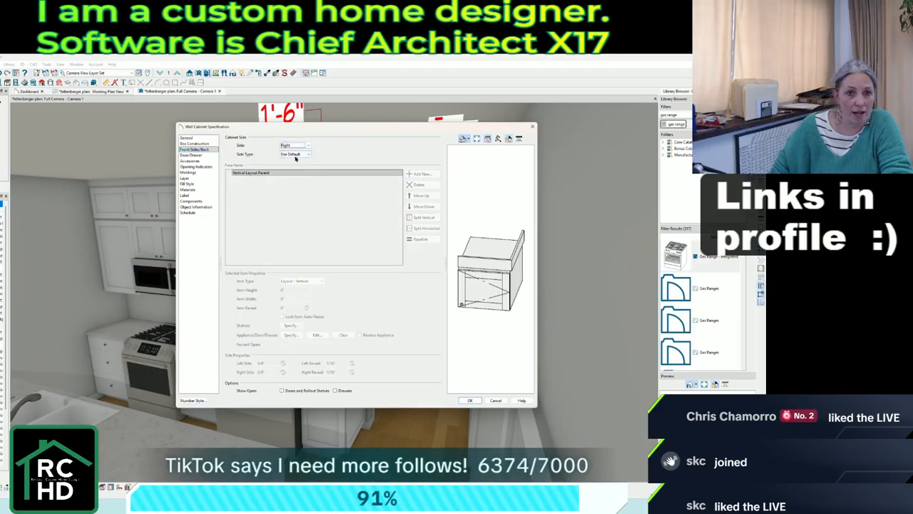
click(296, 154)
click(297, 196)
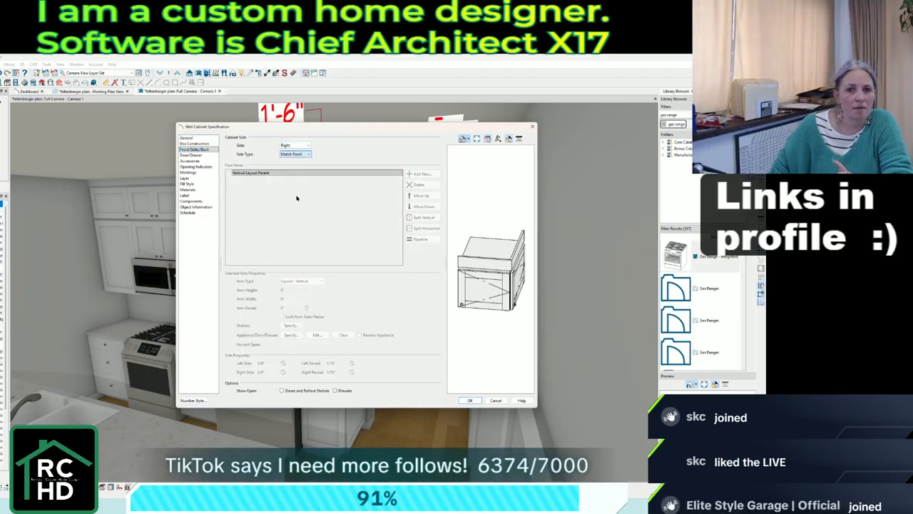
click(295, 155)
click(296, 199)
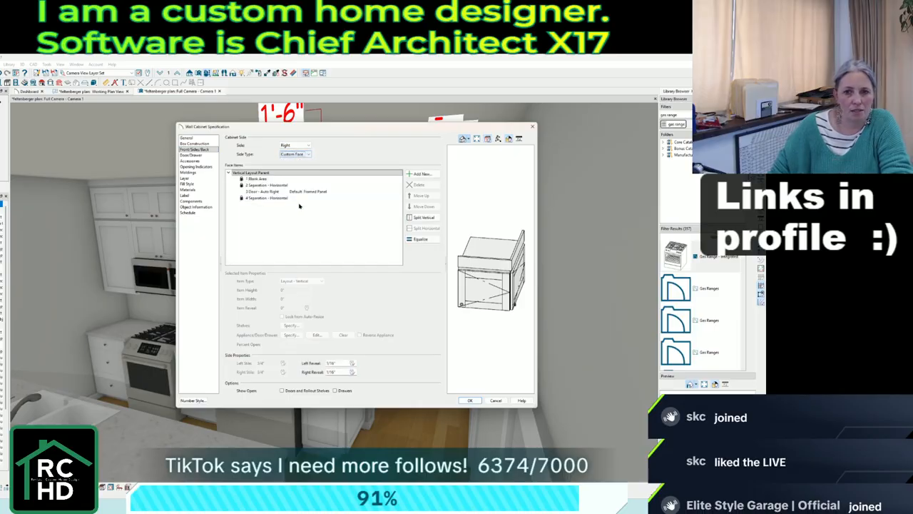
Change the door item on the pantry stacked cabinet's custom right side to Door - Panel.
click(289, 192)
click(296, 281)
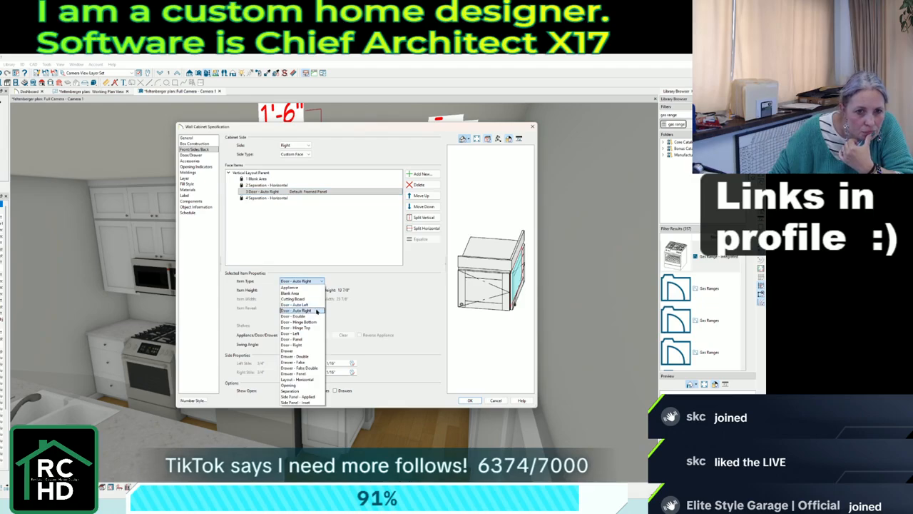
click(311, 339)
click(469, 400)
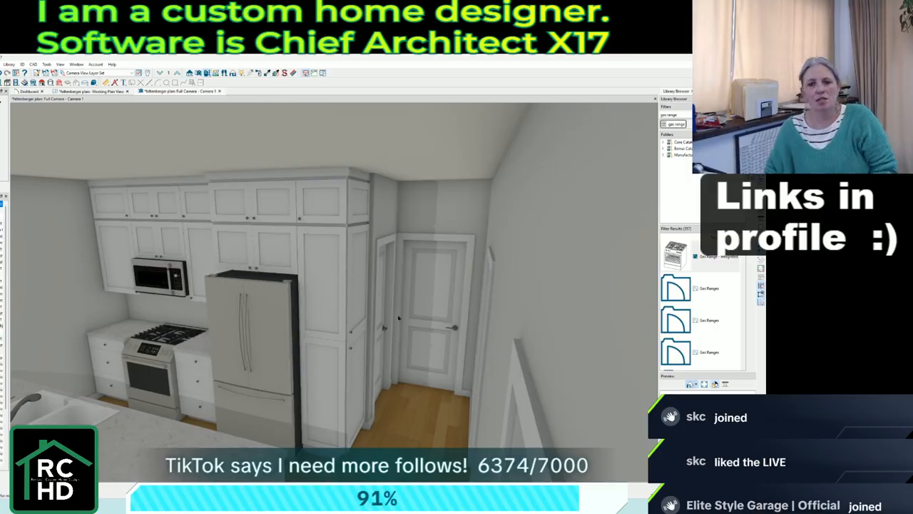
Remove the crown molding profile from the three adjoining wall cabinets in the laundry/mudroom.
scroll(278, 198, down, 3)
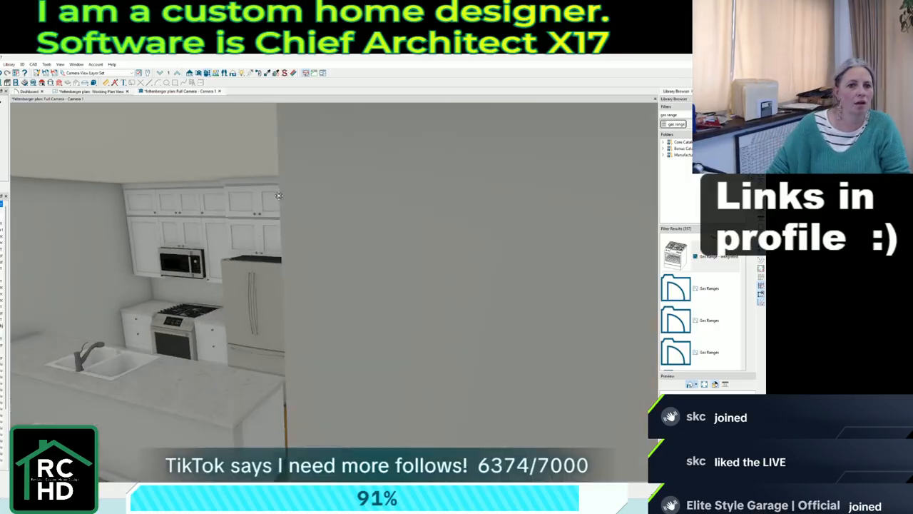
middle_drag(278, 198, 380, 219)
scroll(380, 219, down, 2)
scroll(385, 220, up, 1)
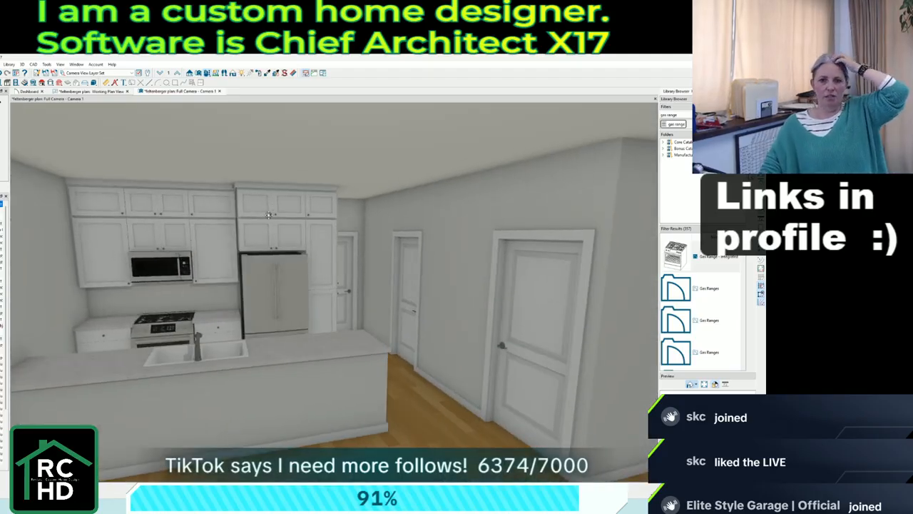
middle_drag(159, 221, 196, 225)
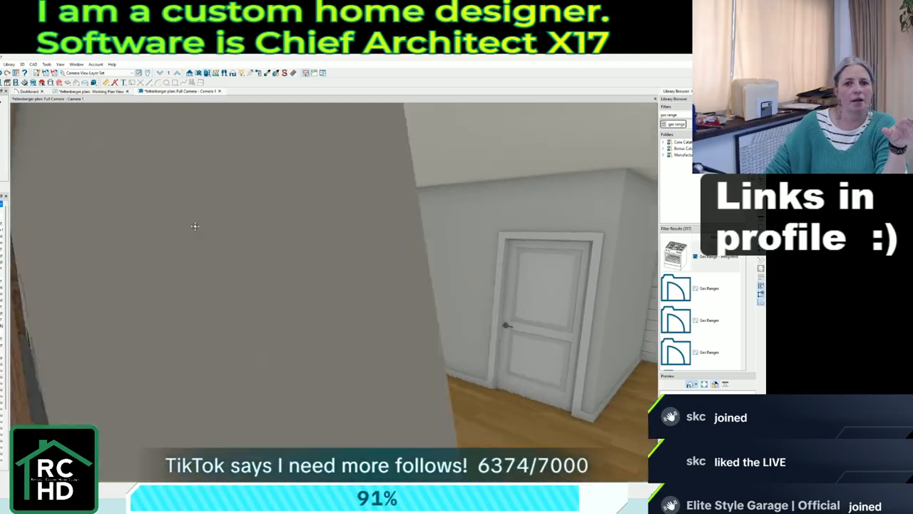
scroll(588, 299, up, 3)
scroll(567, 257, up, 6)
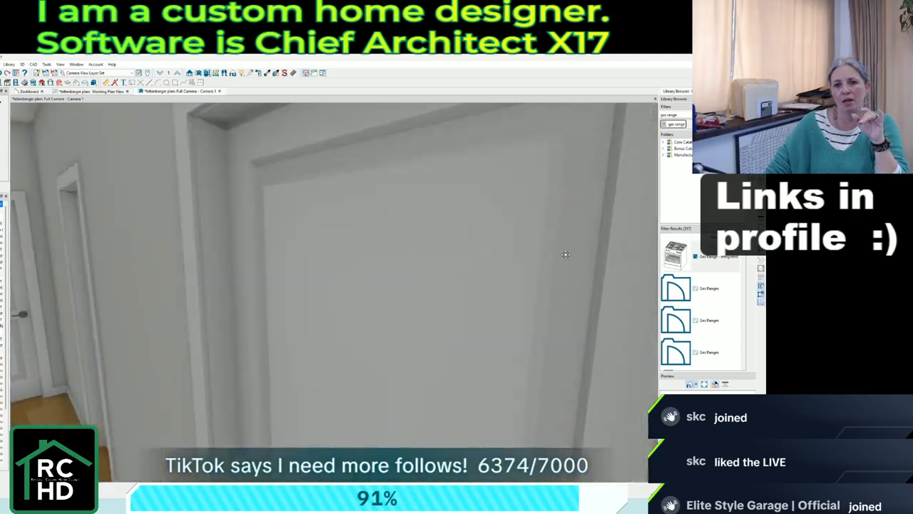
scroll(533, 286, up, 3)
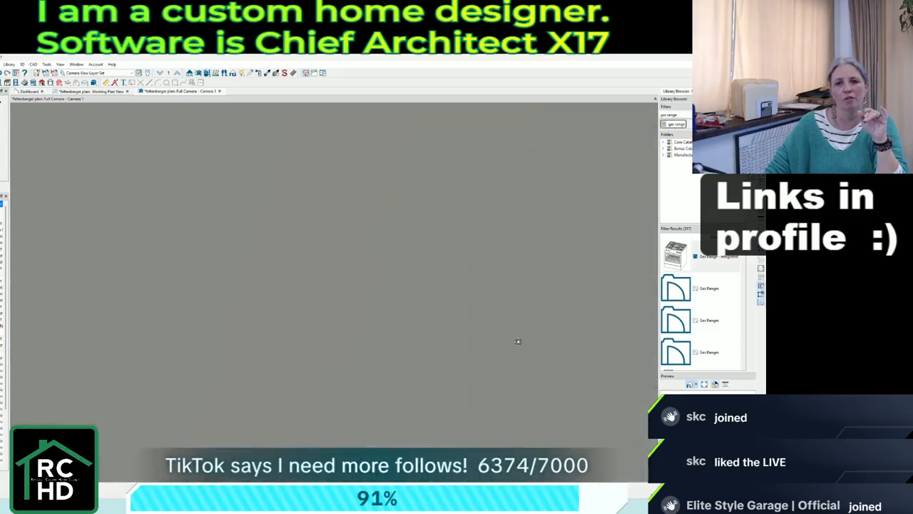
scroll(564, 169, down, 3)
scroll(468, 322, up, 3)
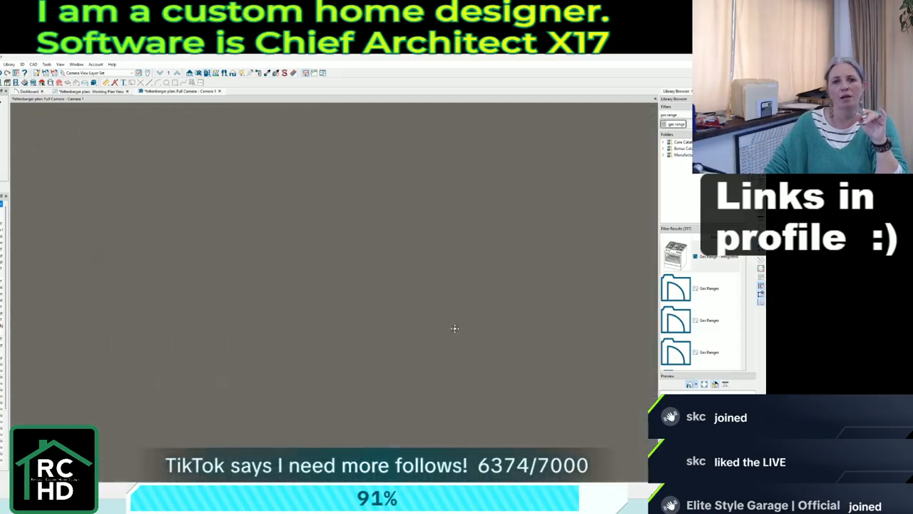
scroll(457, 314, down, 3)
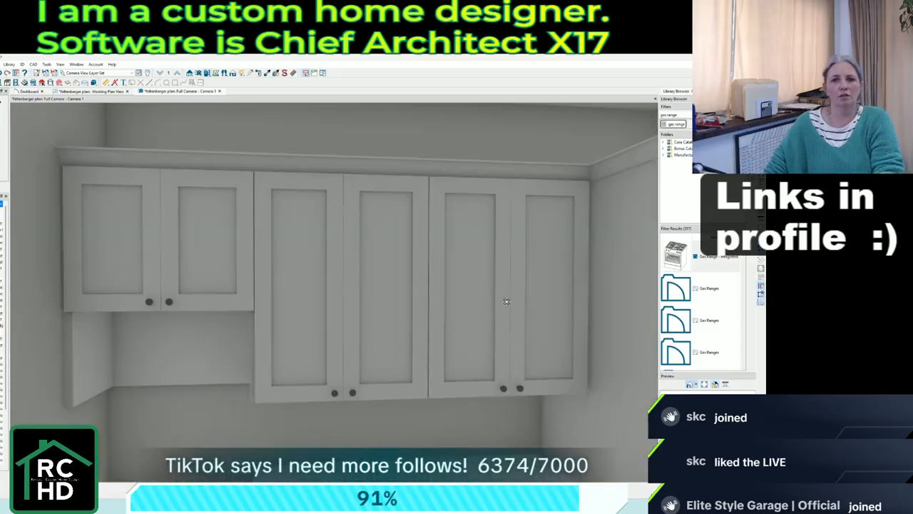
click(501, 262)
shift+click(360, 258)
shift+click(207, 253)
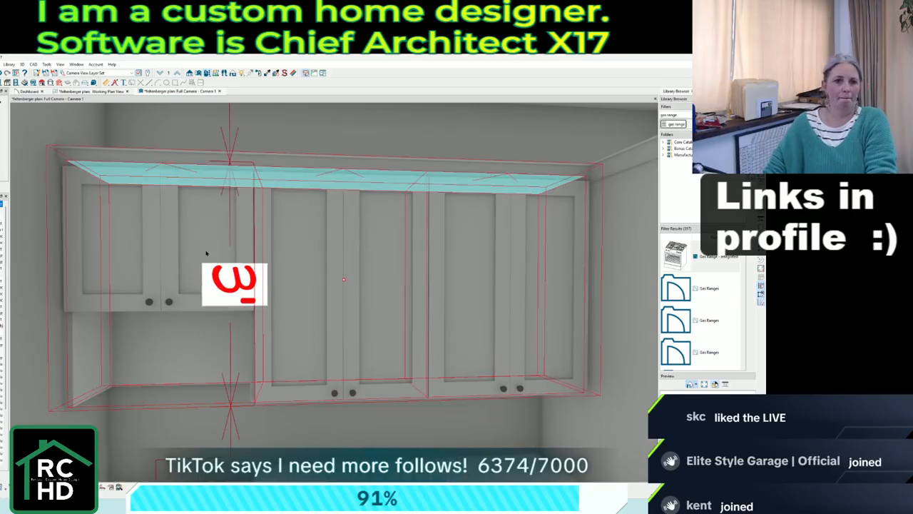
double_click(178, 210)
click(189, 172)
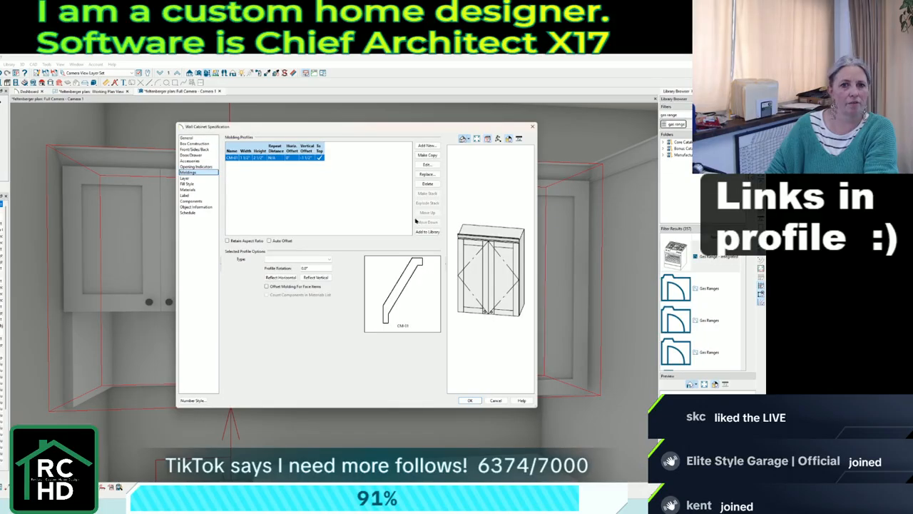
click(427, 184)
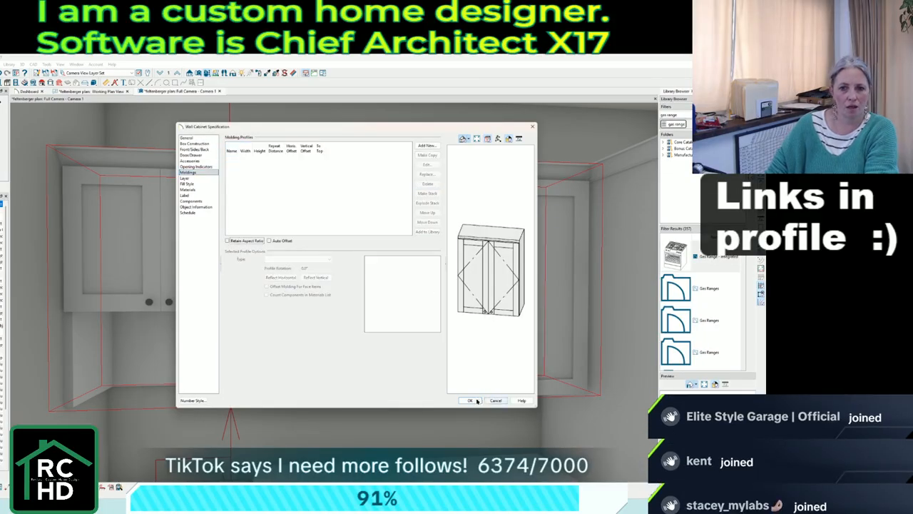
click(470, 400)
Copy a 24-inch stacked cabinet from the kitchen onto the short laundry wall cabinet and set the copy's width to 27 inches.
scroll(568, 419, down, 3)
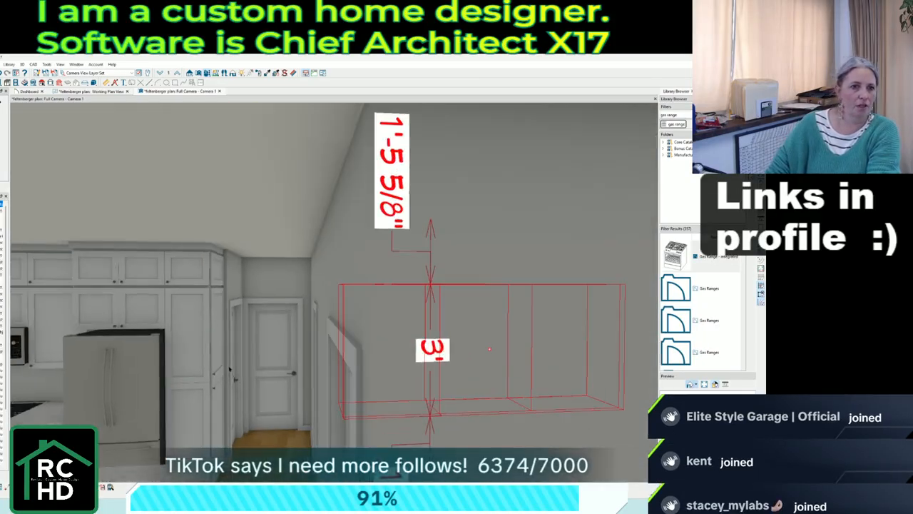
click(49, 269)
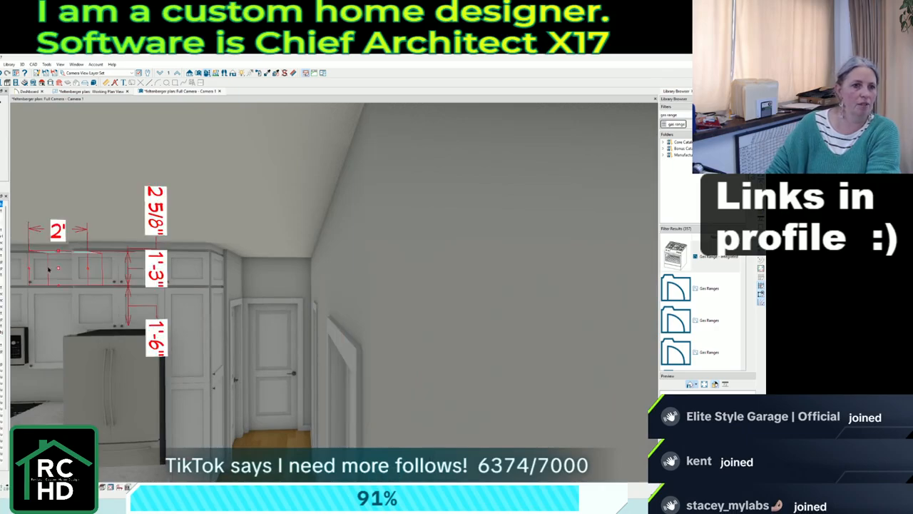
middle_drag(253, 314, 546, 281)
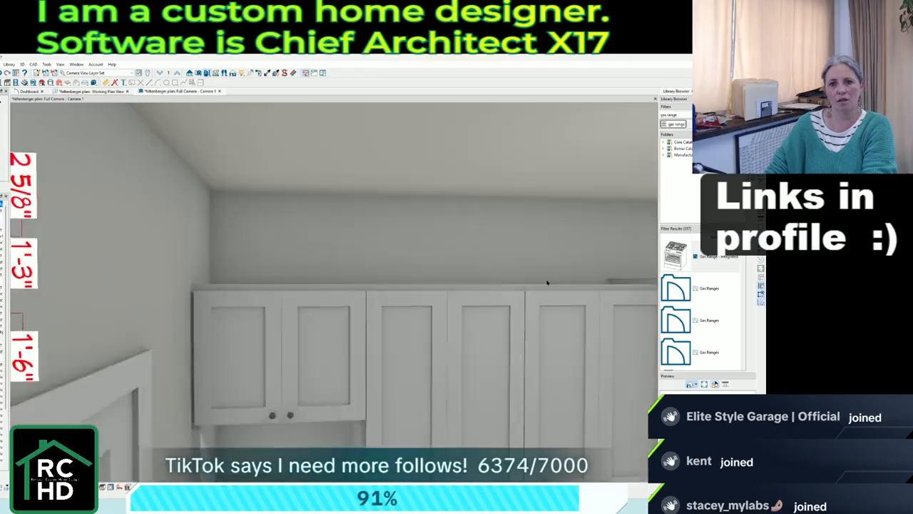
click(284, 239)
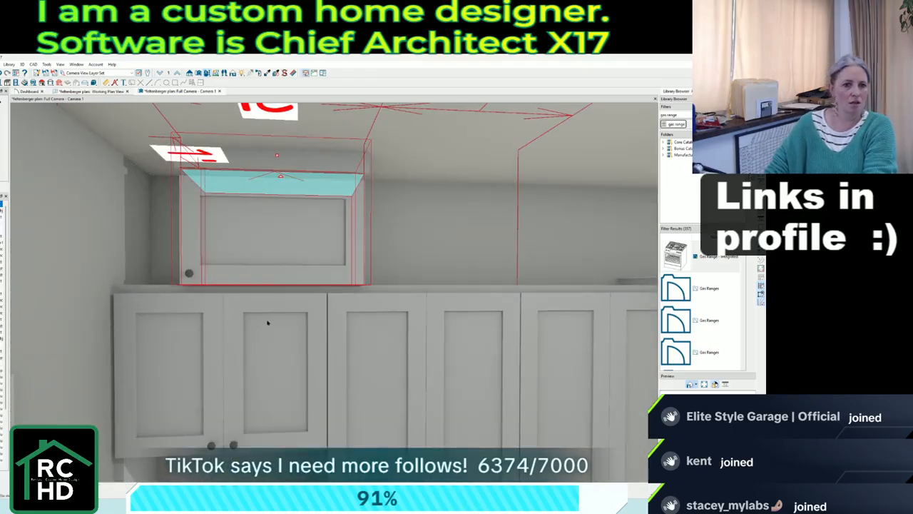
double_click(322, 253)
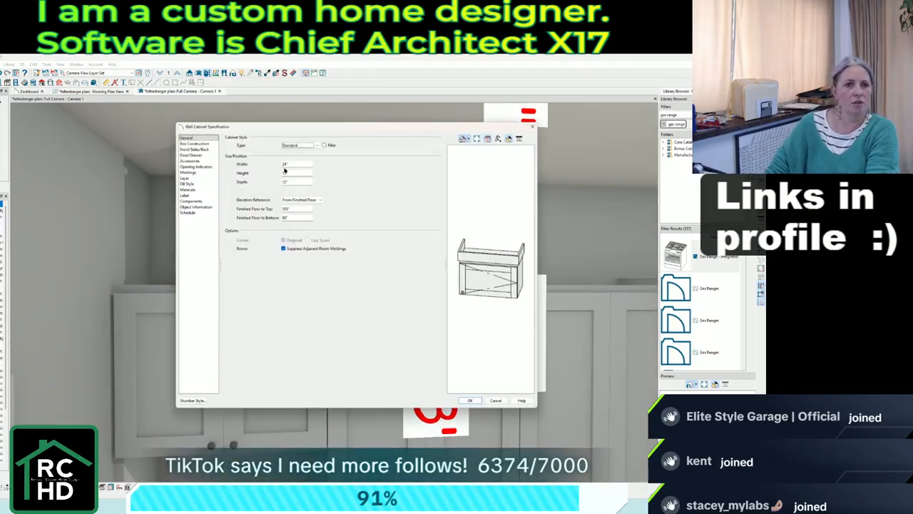
key(Return)
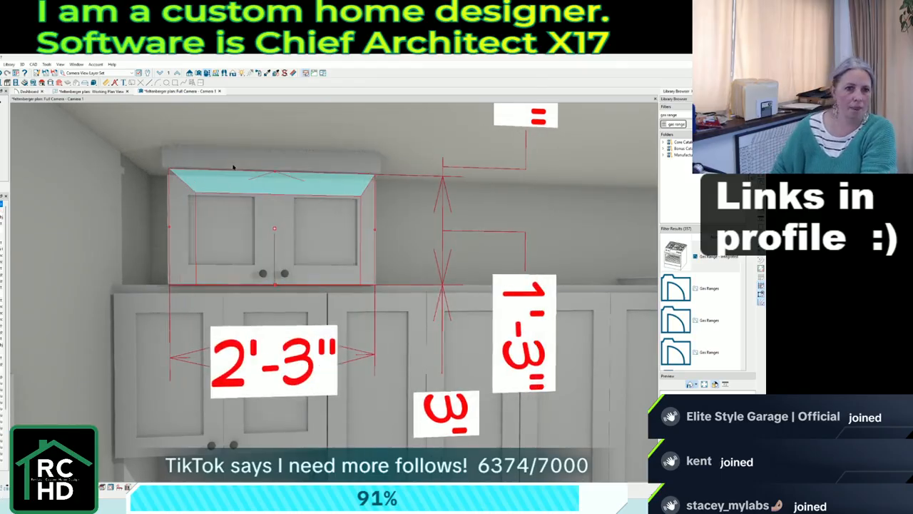
Move the 27-inch stacked cabinet toward the adjacent side wall and nudge it into line with the short wall cabinet below.
drag(274, 228, 209, 229)
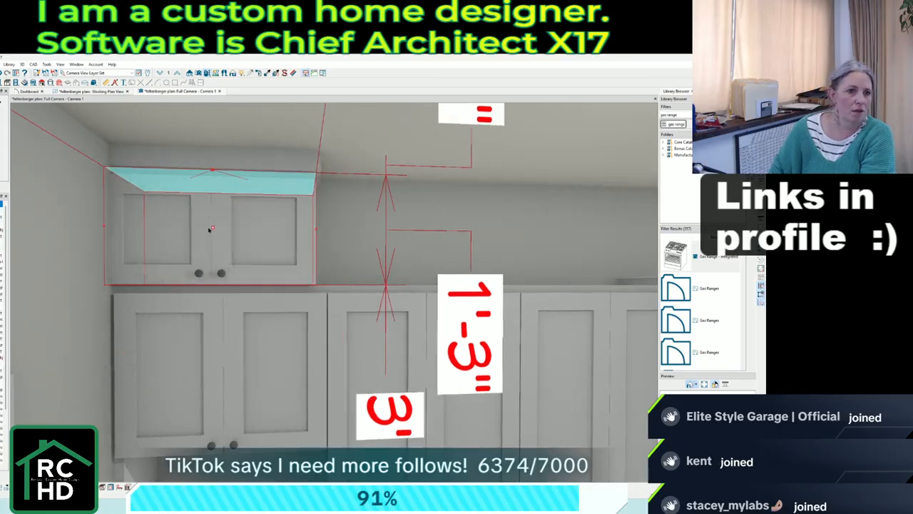
key(Left)
key(Left)
key(Left)
key(Right)
key(Right)
key(Right)
key(Right)
key(Right)
key(Right)
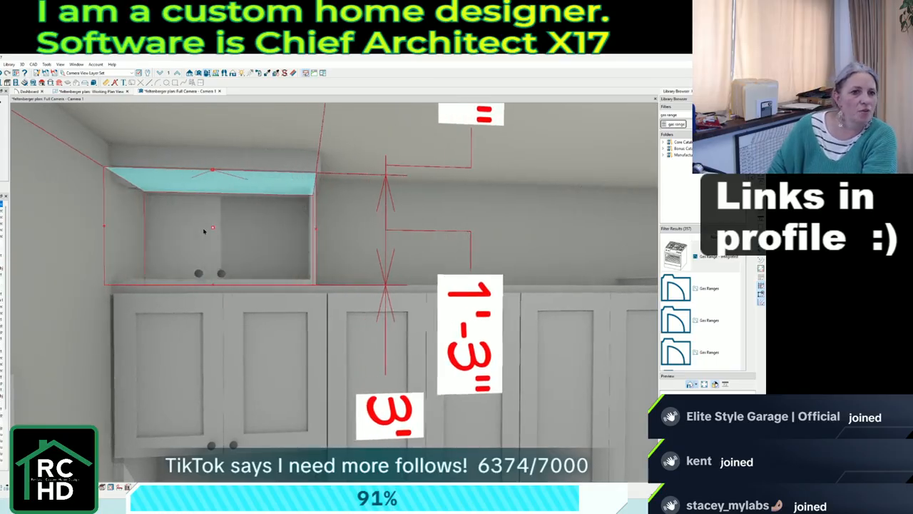
key(Right)
key(Right)
key(Right)
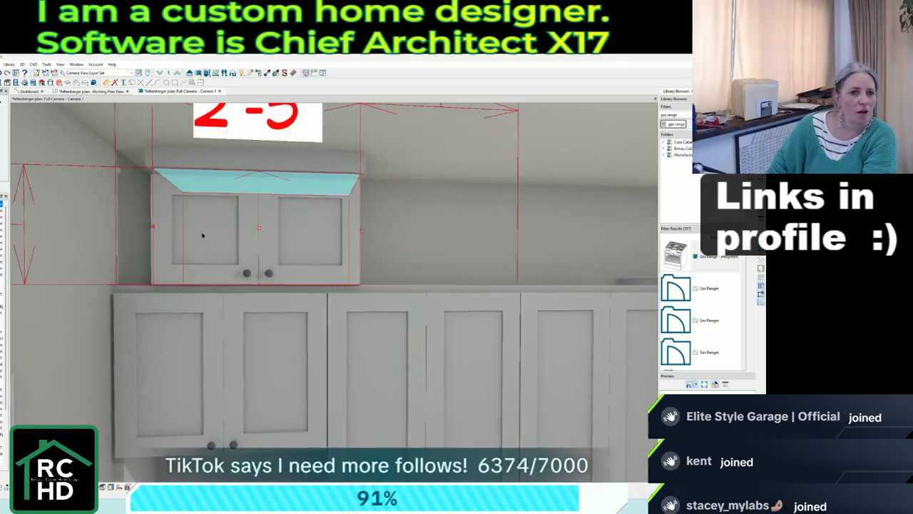
key(Left)
key(Left)
key(Left)
key(Left)
key(Left)
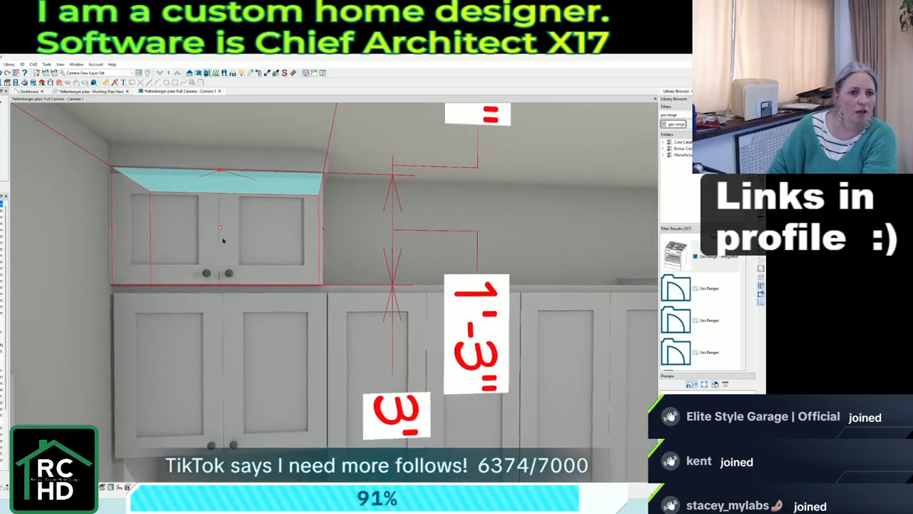
key(Right)
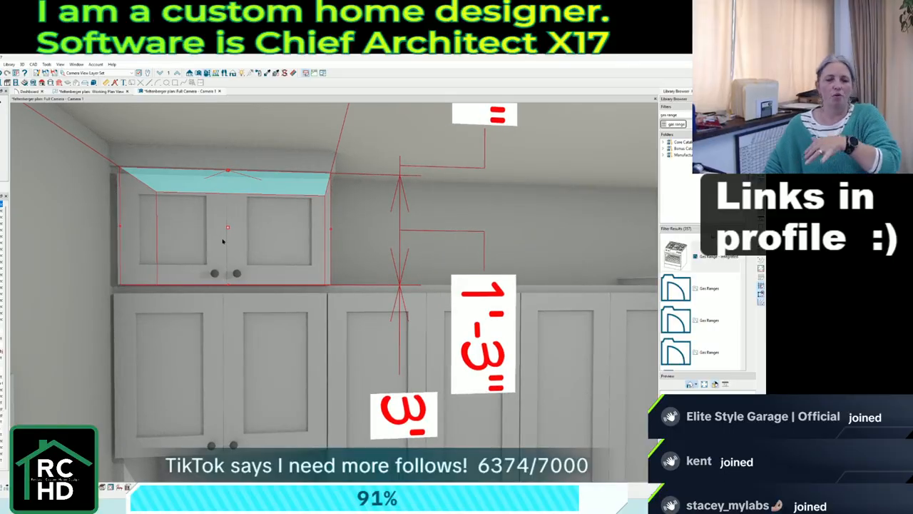
Paste copies of the 27-inch stacked cabinet side by side above the adjoining laundry wall cabinets.
scroll(97, 224, down, 2)
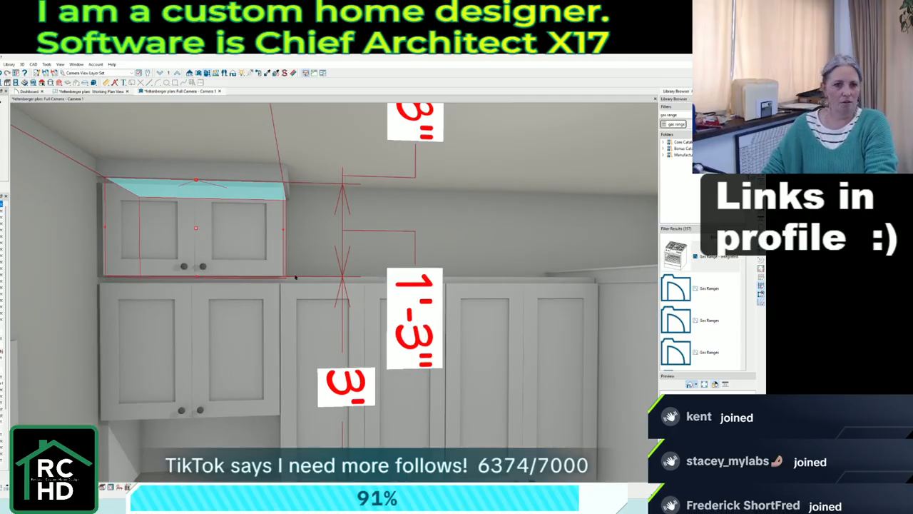
key(ctrl+v)
click(386, 234)
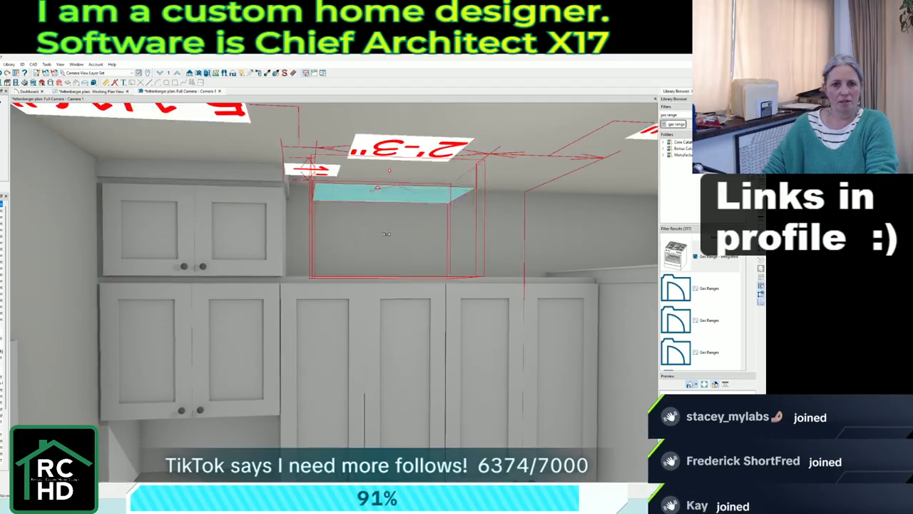
click(389, 240)
drag(397, 231, 503, 241)
scroll(203, 264, down, 1)
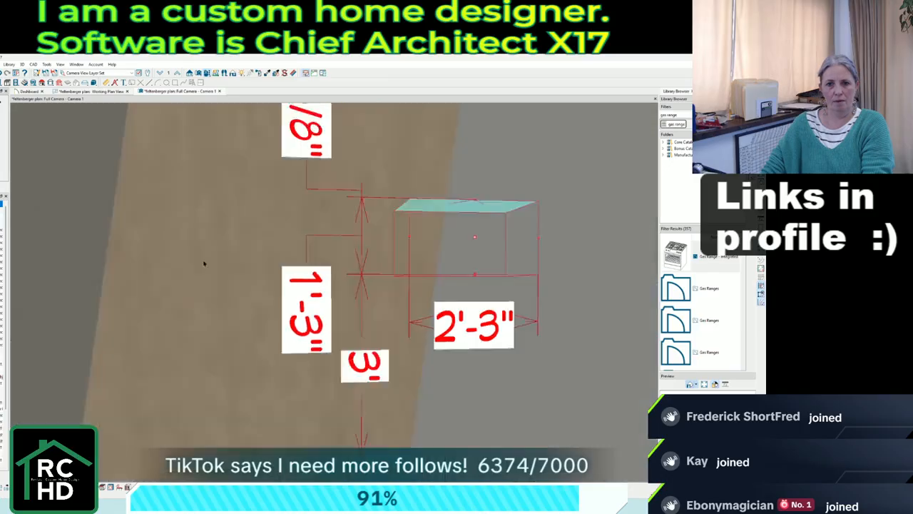
scroll(203, 264, down, 1)
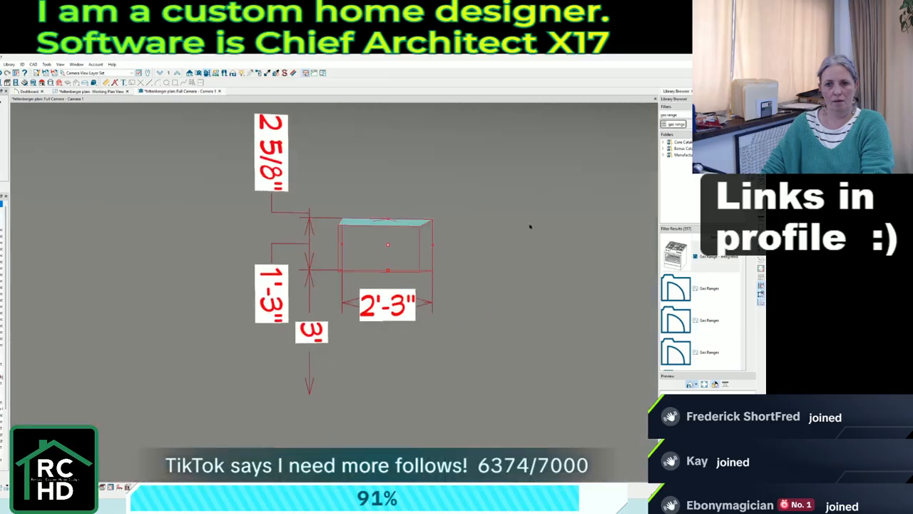
scroll(576, 205, up, 3)
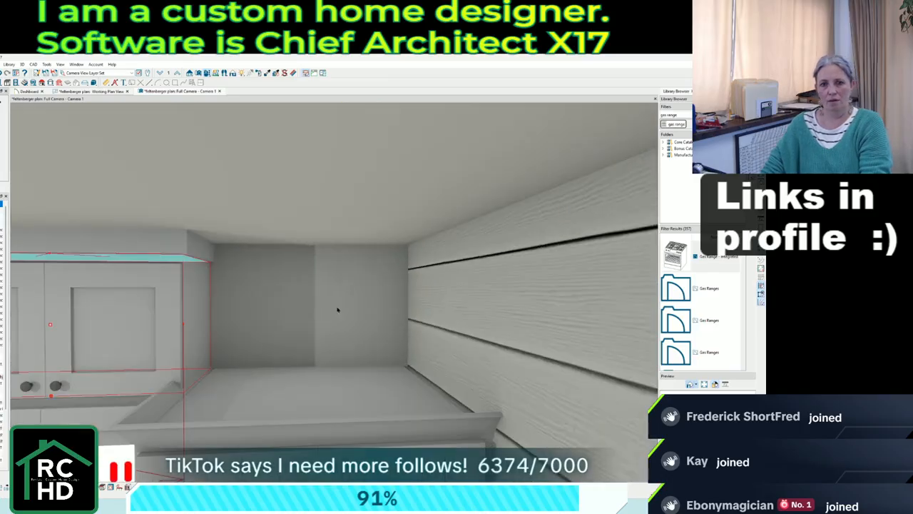
Paste another 27-inch stacked cabinet above the full-height cabinet in the laundry/mudroom corner and set its depth to 24 inches.
scroll(397, 274, down, 1)
click(349, 381)
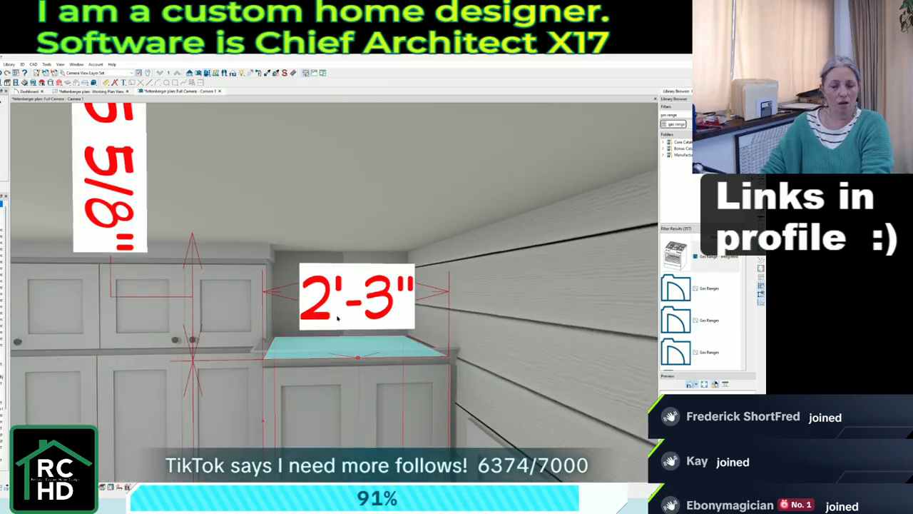
click(329, 301)
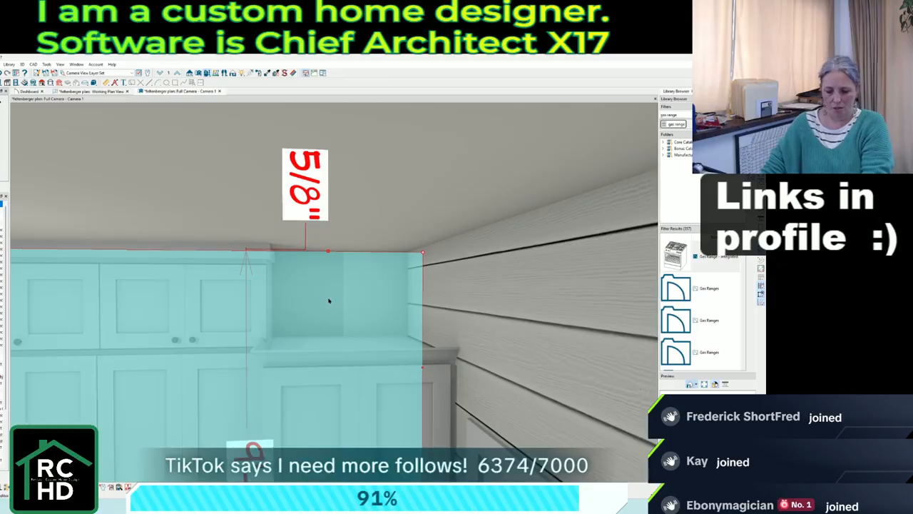
click(329, 301)
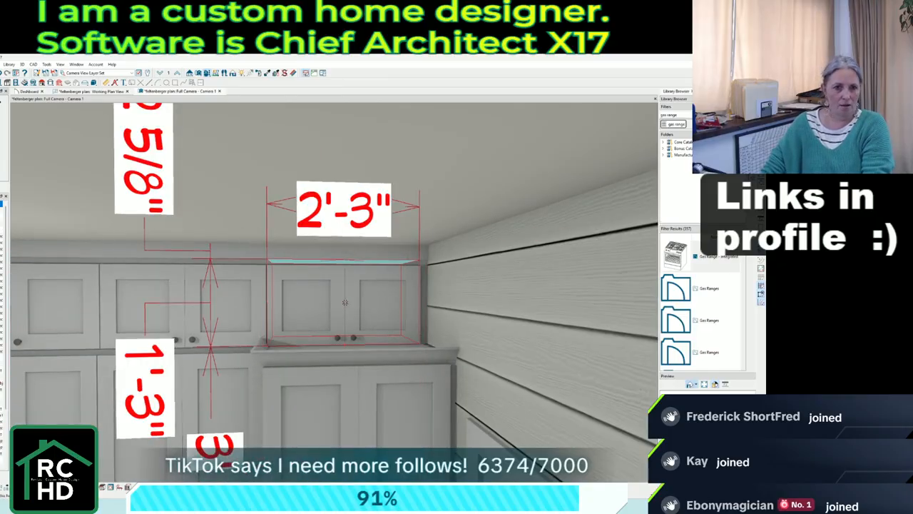
double_click(334, 300)
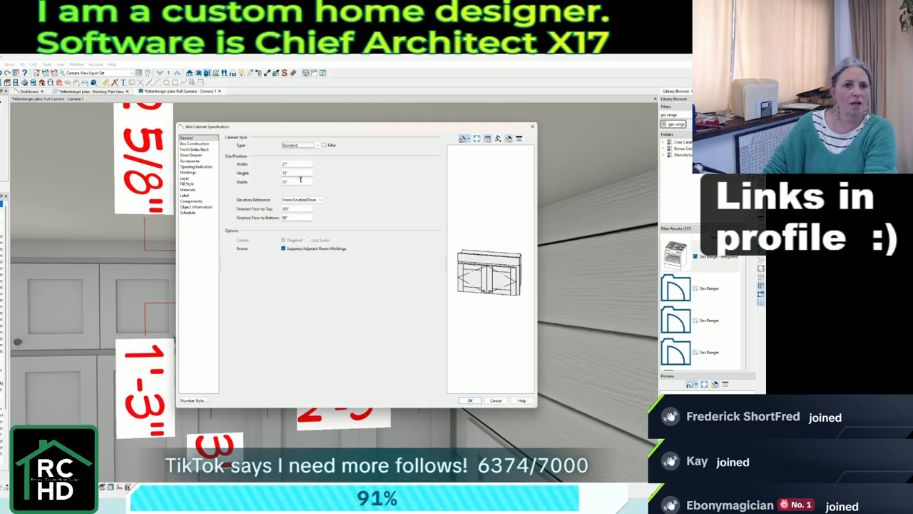
text(24)
key(Return)
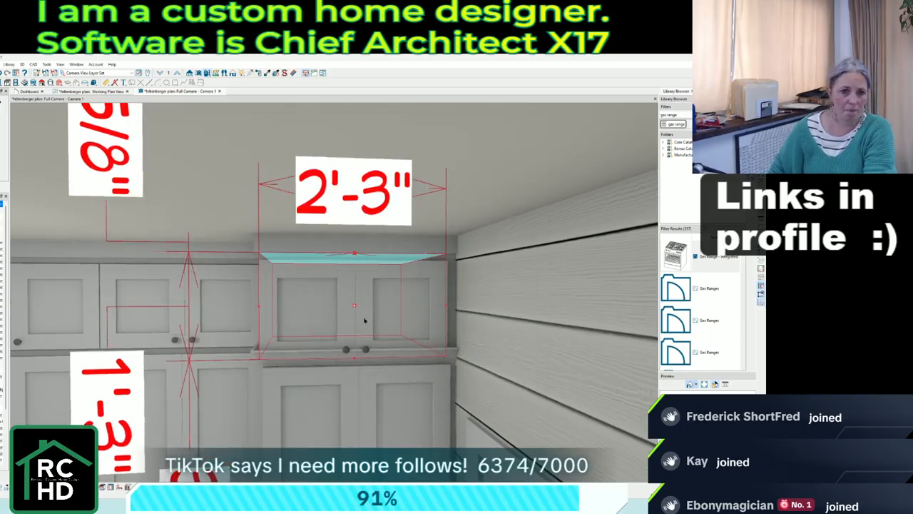
Remove the CM-01 crown molding profile from the full-height cabinet beneath the new stacked cabinet.
click(400, 388)
double_click(400, 389)
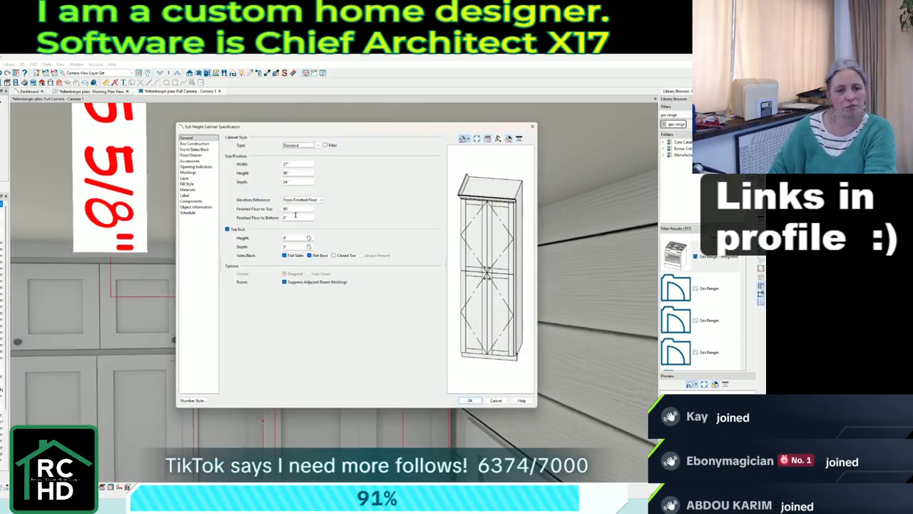
click(189, 172)
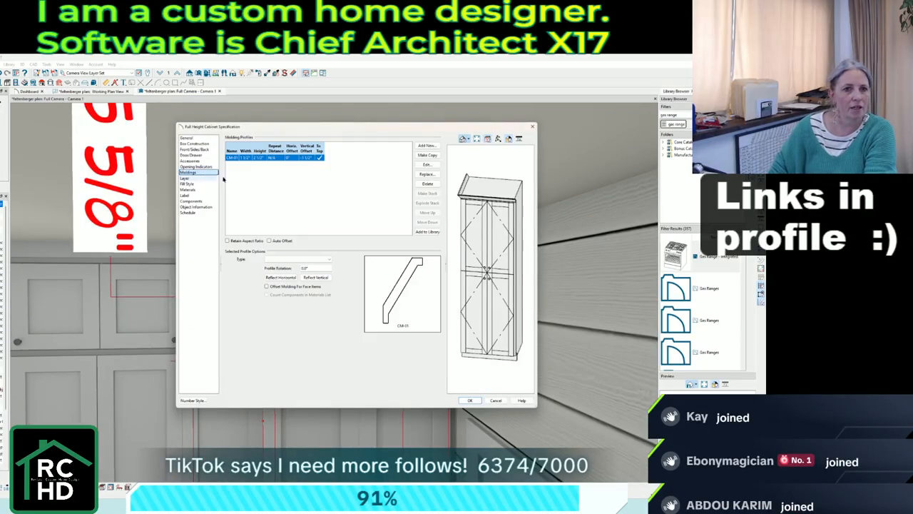
click(427, 184)
click(470, 400)
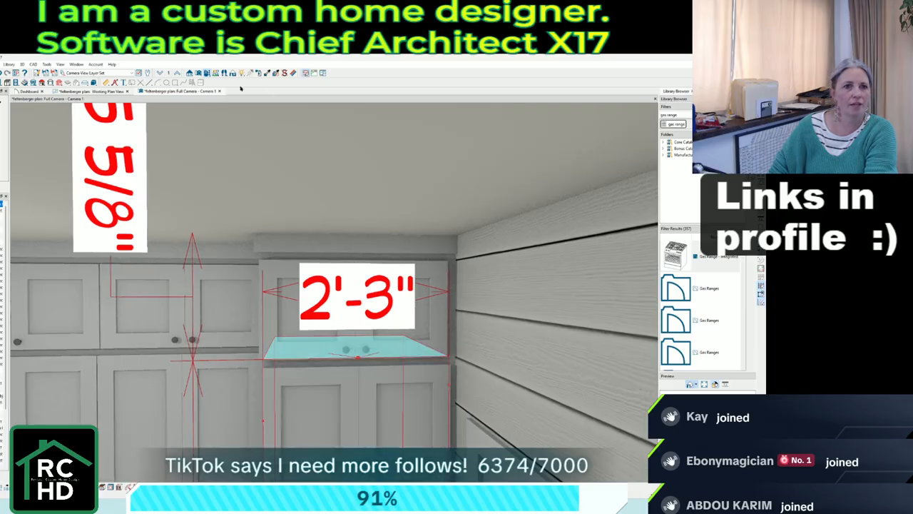
Open the material selection for the exterior surface of the wall between the laundry/mudroom and the garage in the working plan.
click(209, 74)
drag(396, 208, 475, 197)
drag(449, 338, 435, 367)
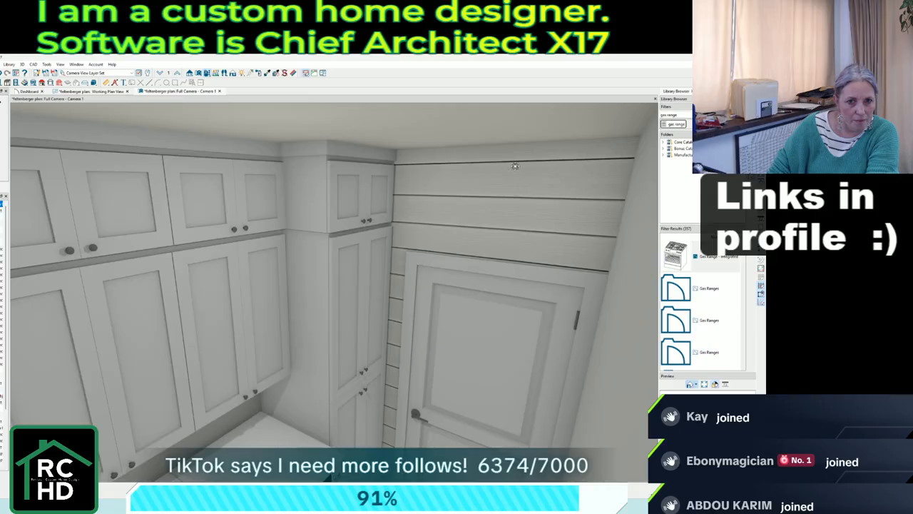
drag(514, 166, 192, 124)
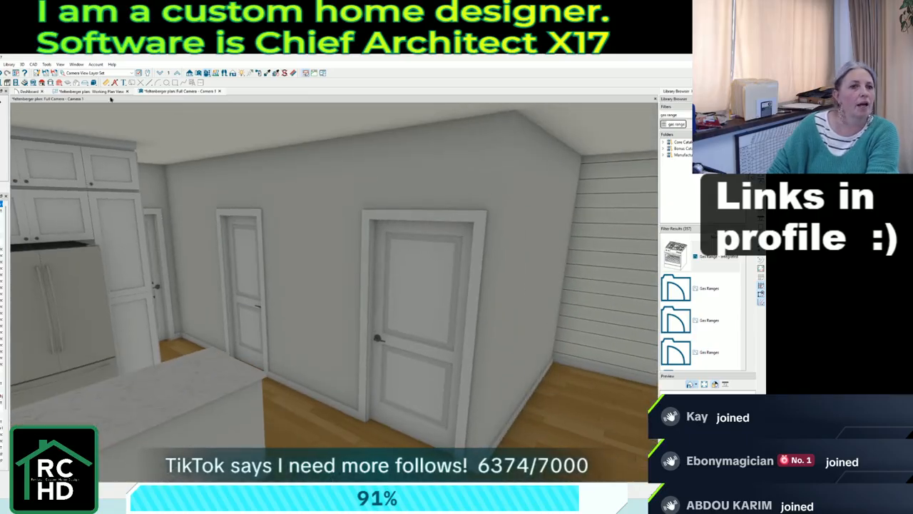
click(93, 91)
scroll(408, 320, down, 4)
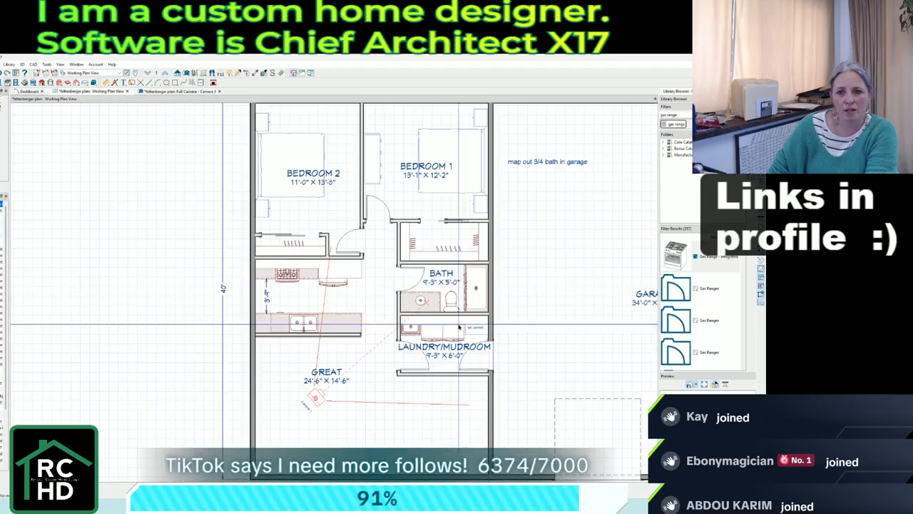
double_click(492, 327)
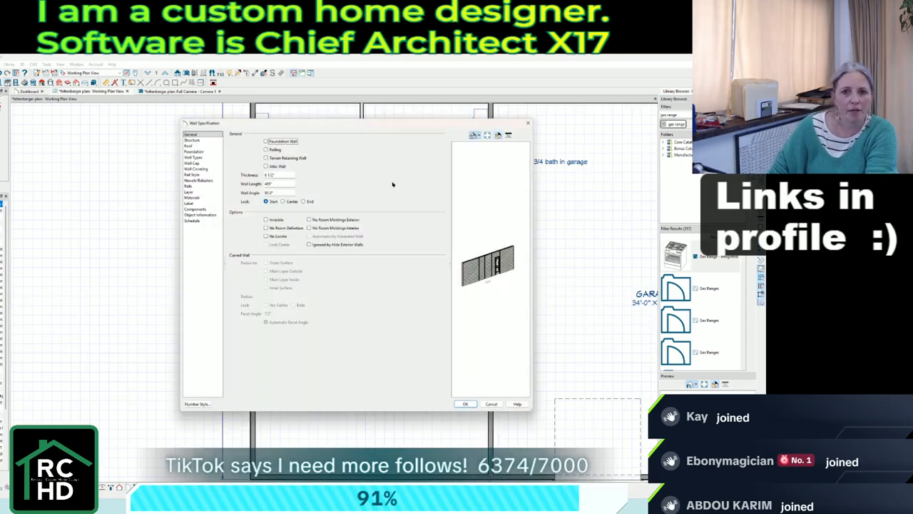
click(191, 197)
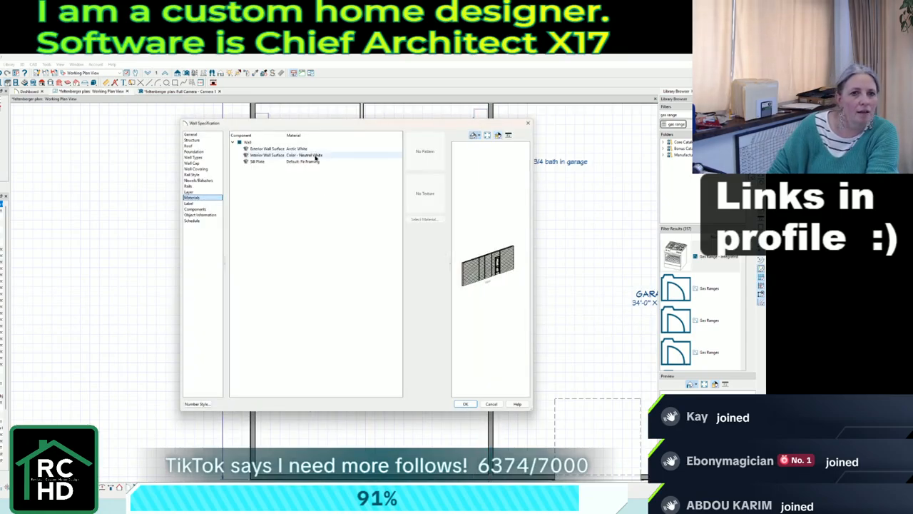
click(430, 149)
Search the material library for color - neutral white, apply Color - Neutral White to the wall surface, and check it in the camera view.
text(co)
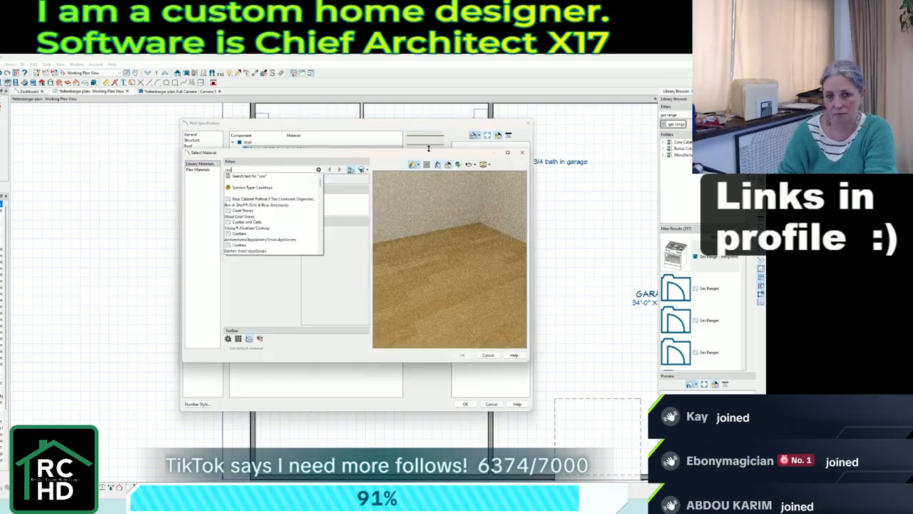
text(o)
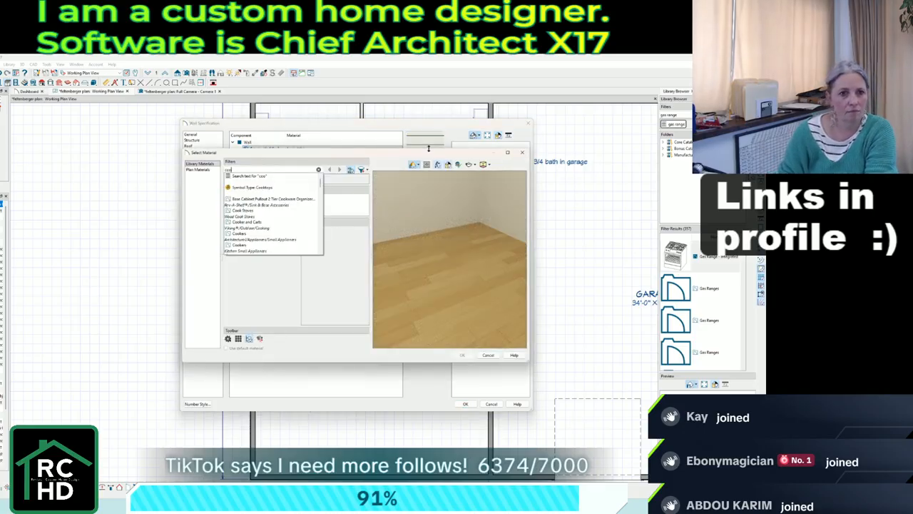
key(BackSpace)
text(lor - ne)
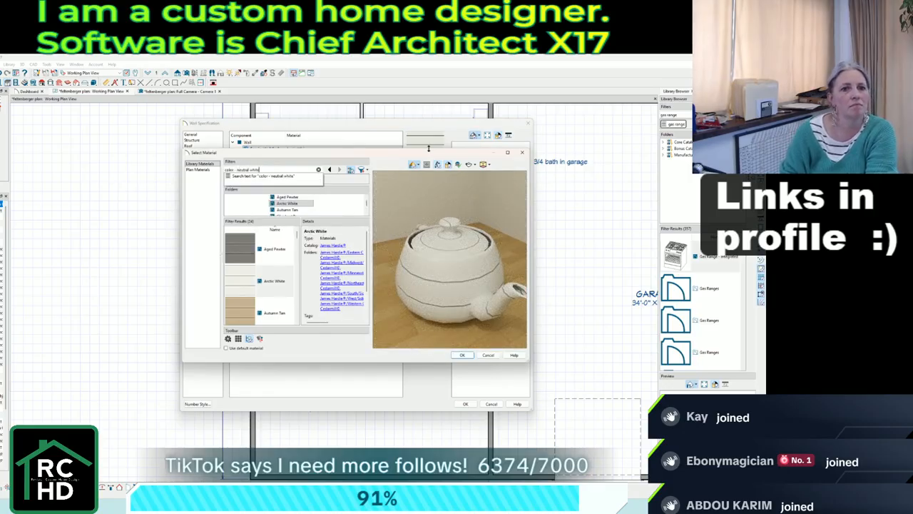
text(utral white)
key(Return)
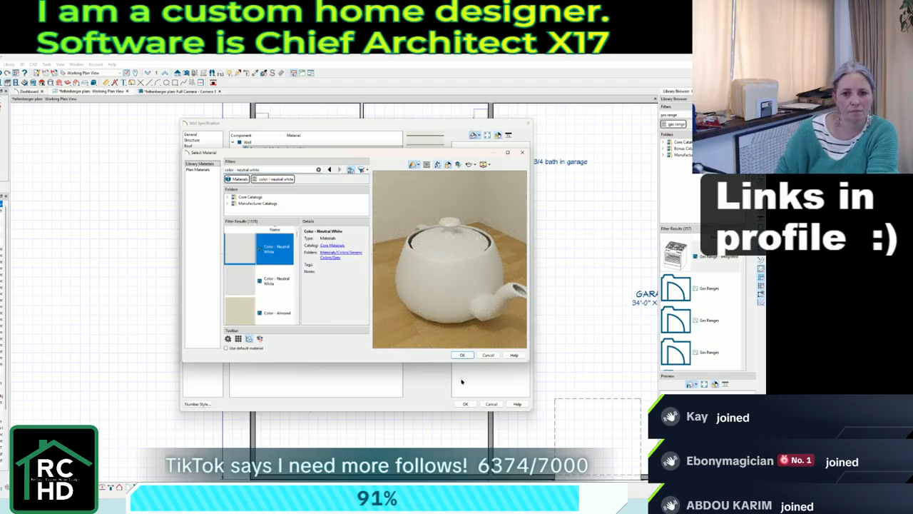
click(460, 355)
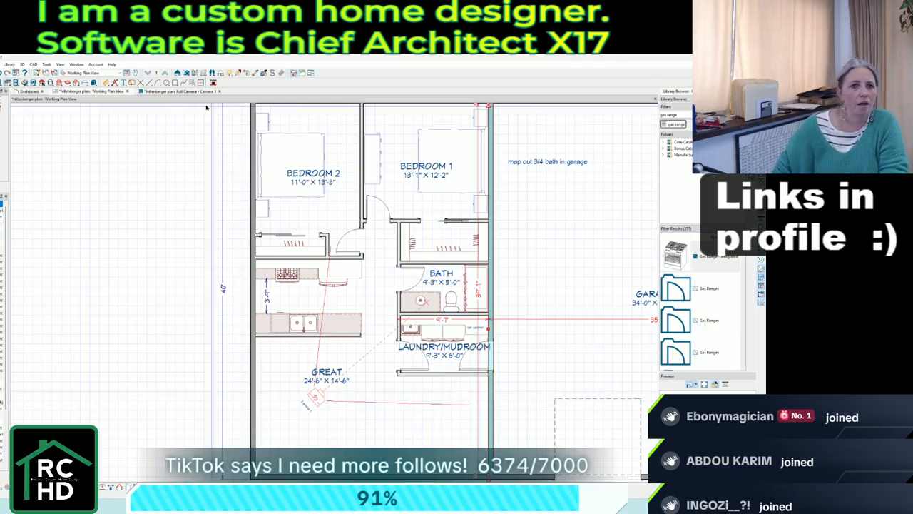
key(ctrl+Tab)
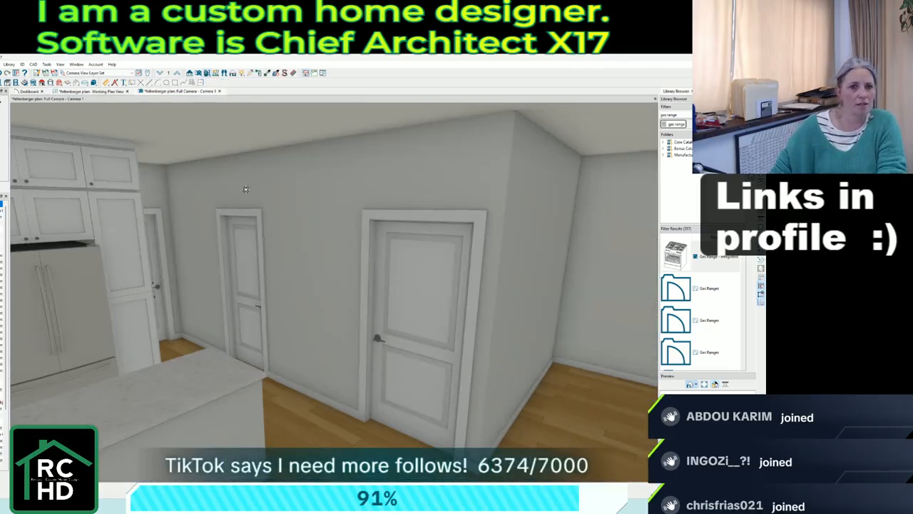
scroll(246, 189, down, 5)
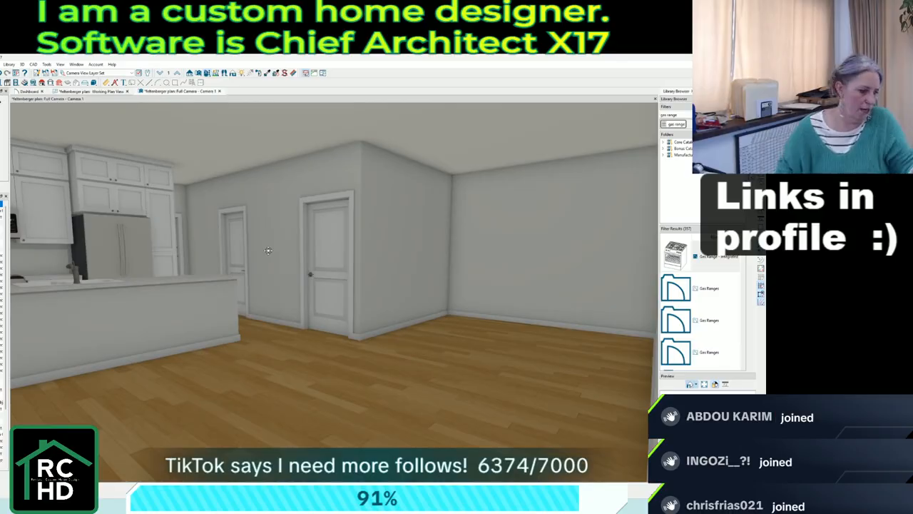
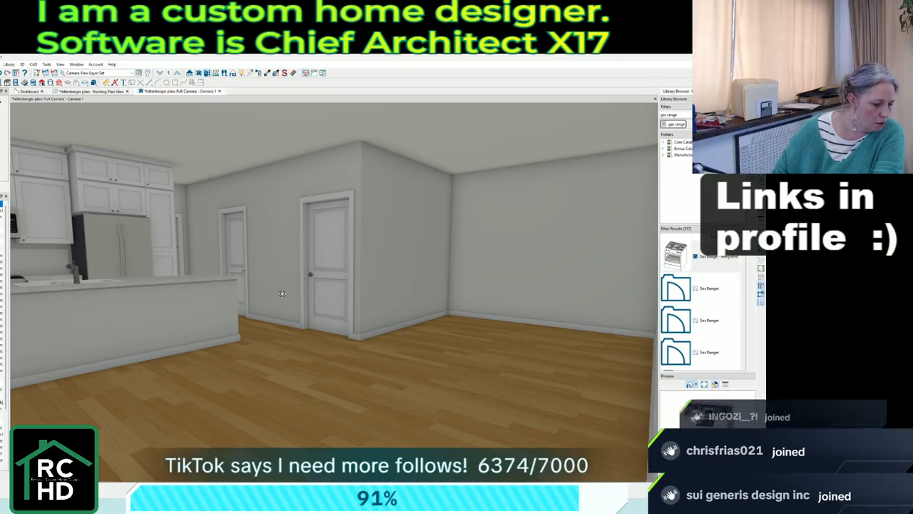
Place a window in Bedroom 1's exterior wall and set its type to Right Sliding.
click(72, 91)
scroll(385, 187, down, 5)
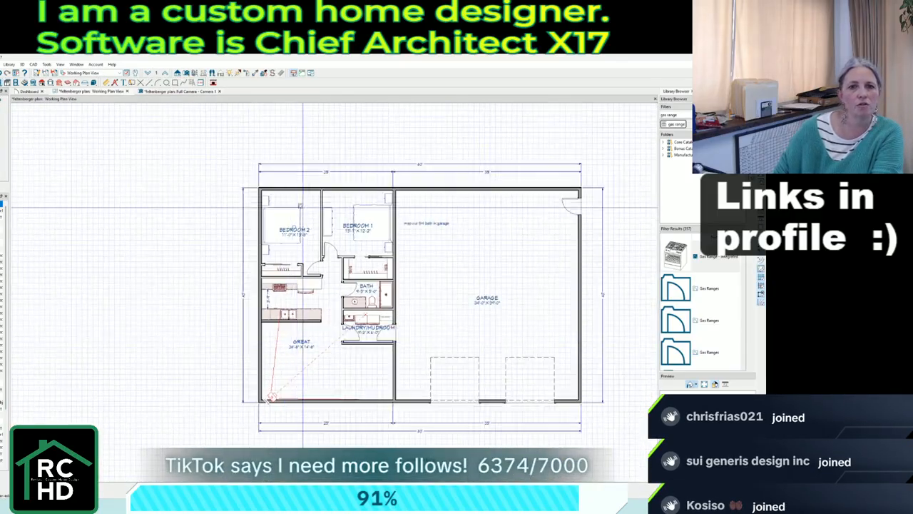
scroll(385, 187, up, 5)
double_click(386, 187)
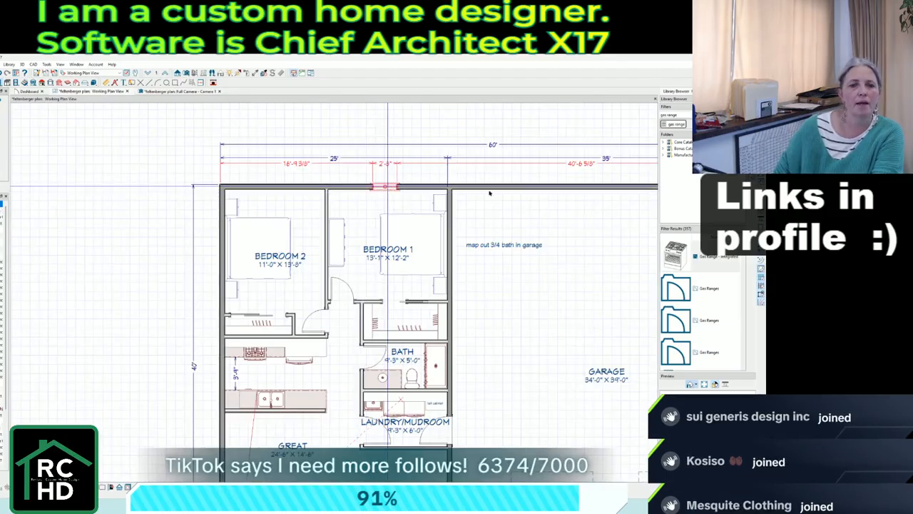
click(298, 146)
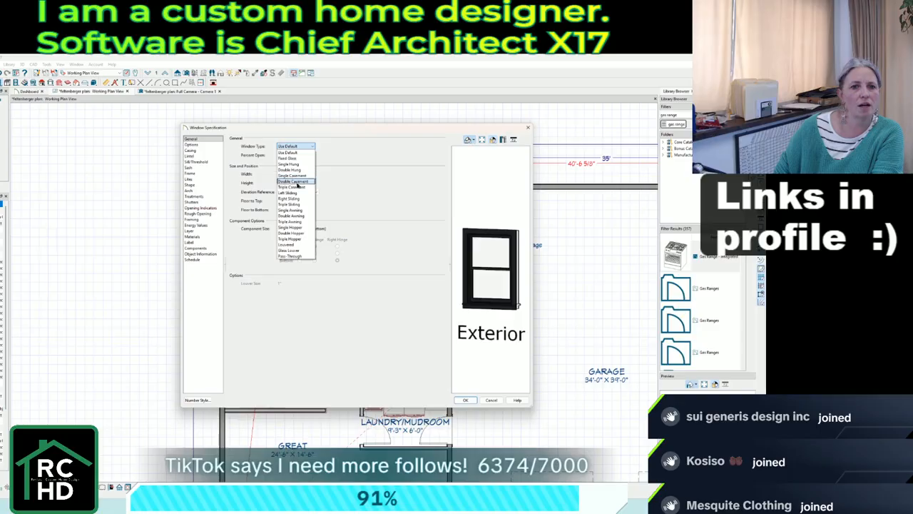
click(300, 198)
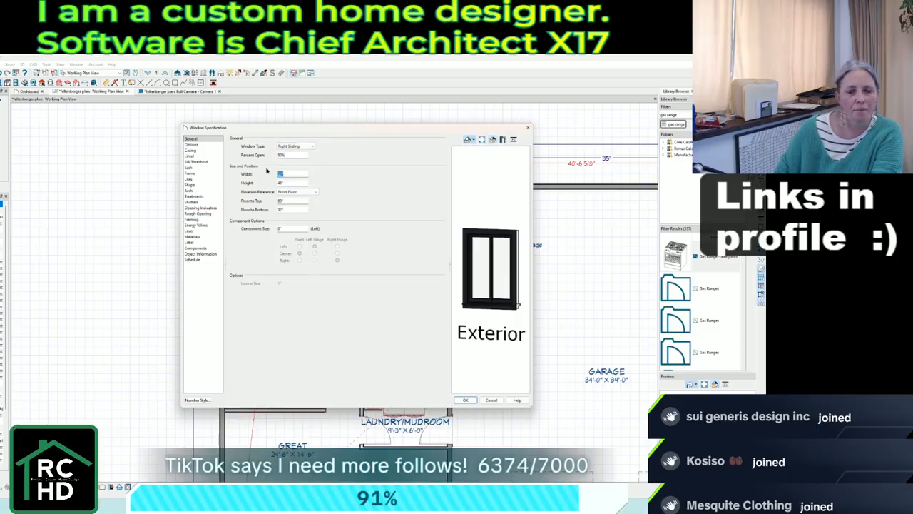
Set the Bedroom 1 window's size to 60 inches wide and 54 inches high.
text(60)
key(Tab)
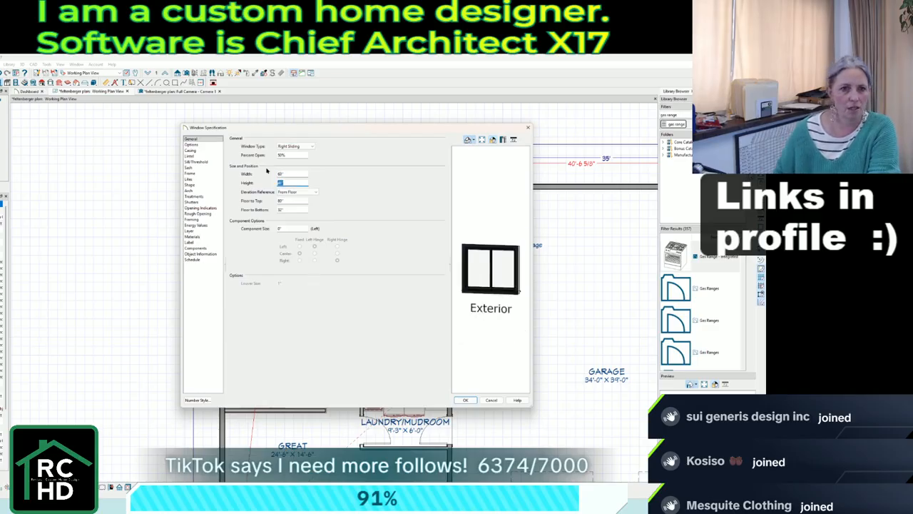
text(54)
key(Tab)
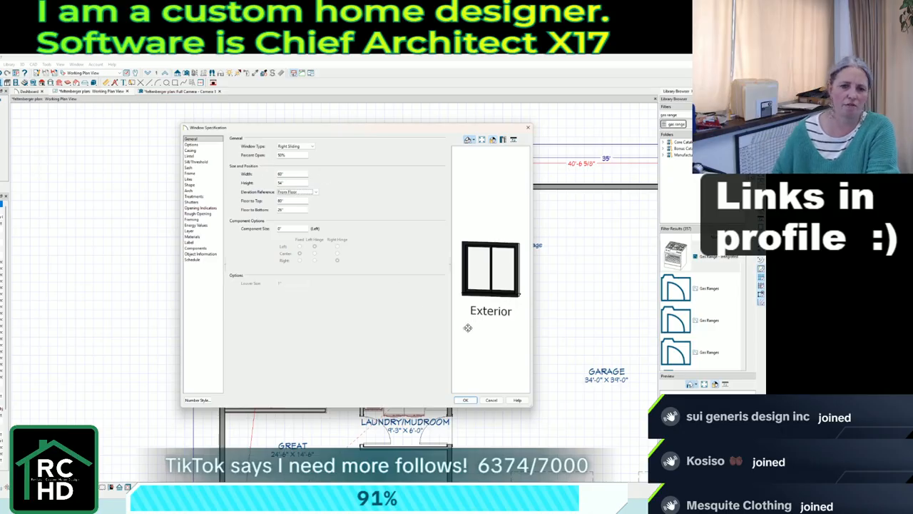
click(465, 400)
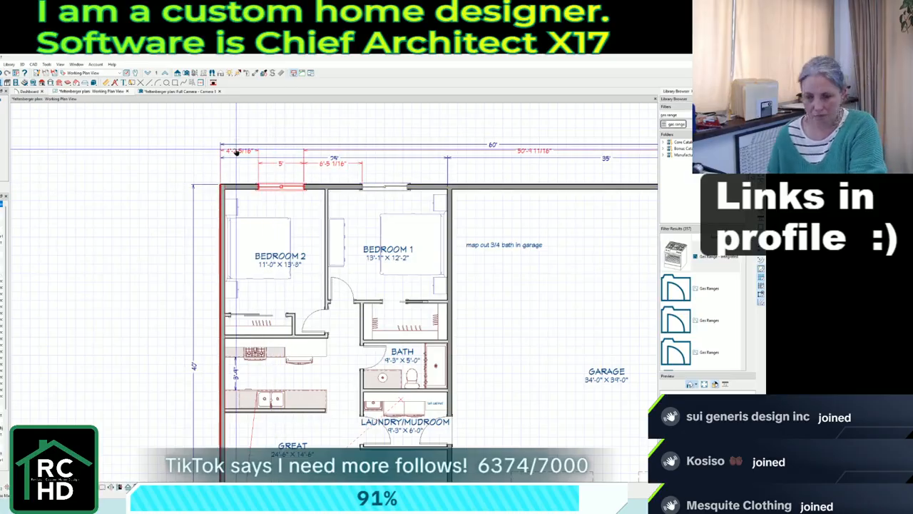
Set the gap between the Bedroom 1 and Bedroom 2 windows to 6'-6" by shifting the Bedroom 1 window.
click(376, 186)
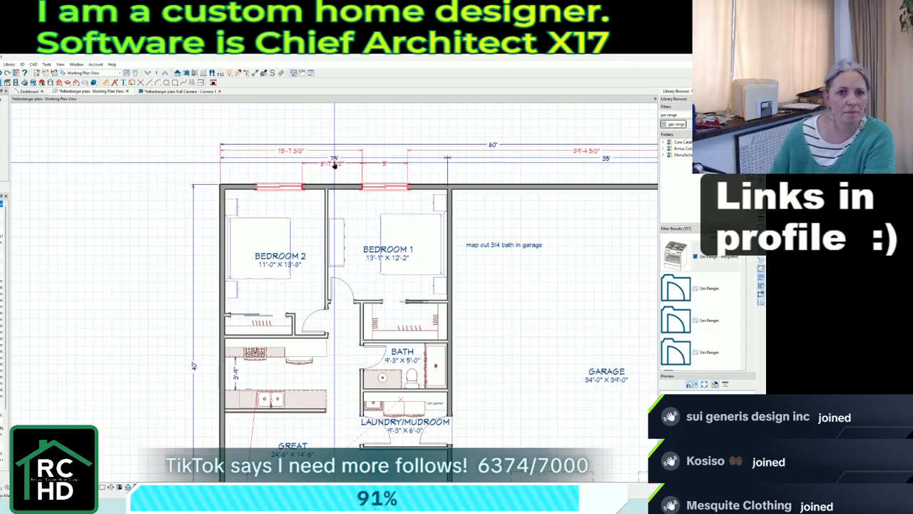
click(334, 164)
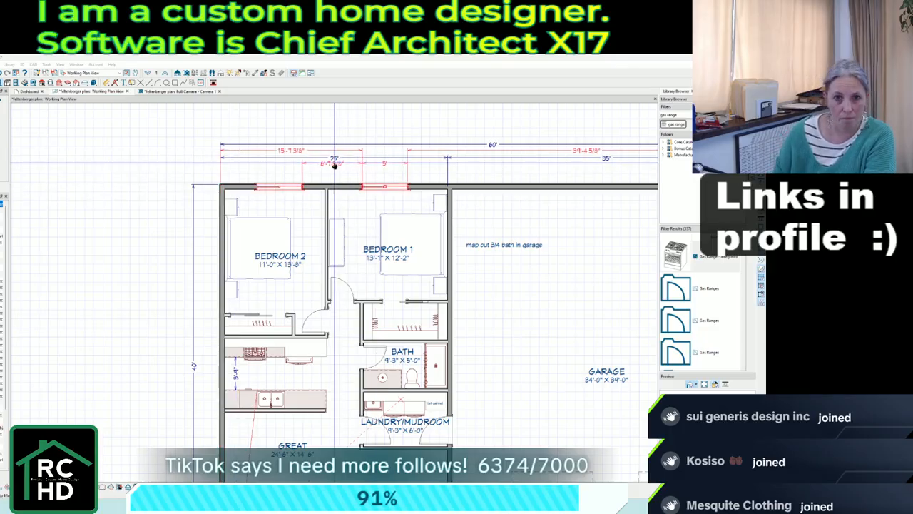
scroll(335, 164, down, 3)
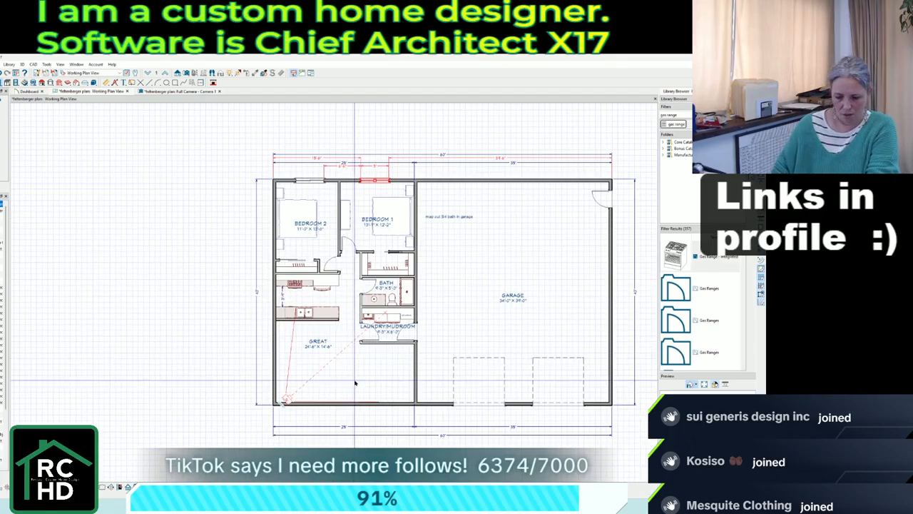
Place a 5-foot window in the Great room's front exterior wall, about 5 feet from the outer corner.
click(318, 403)
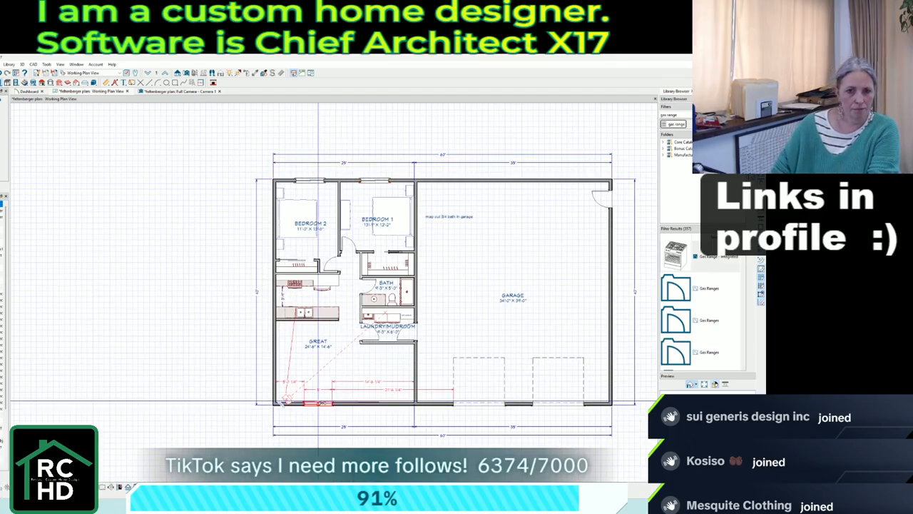
scroll(338, 399, up, 3)
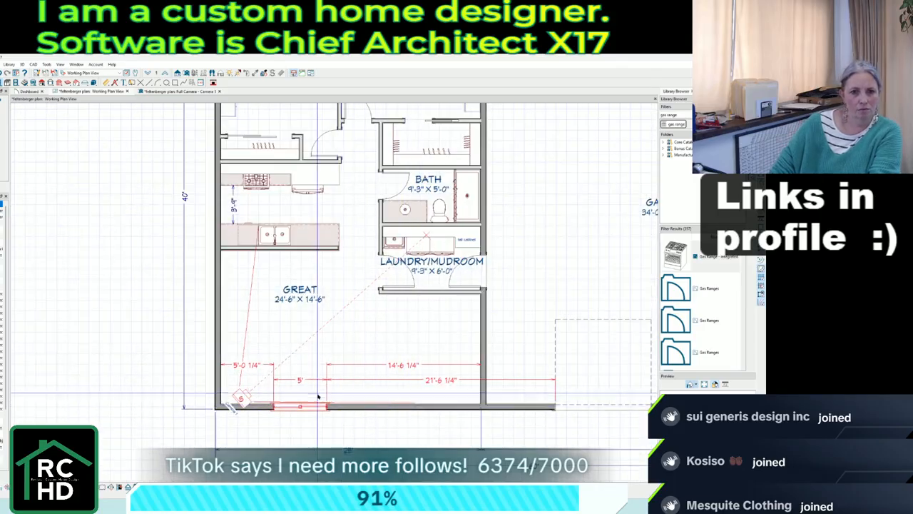
scroll(395, 406, down, 1)
scroll(397, 406, down, 2)
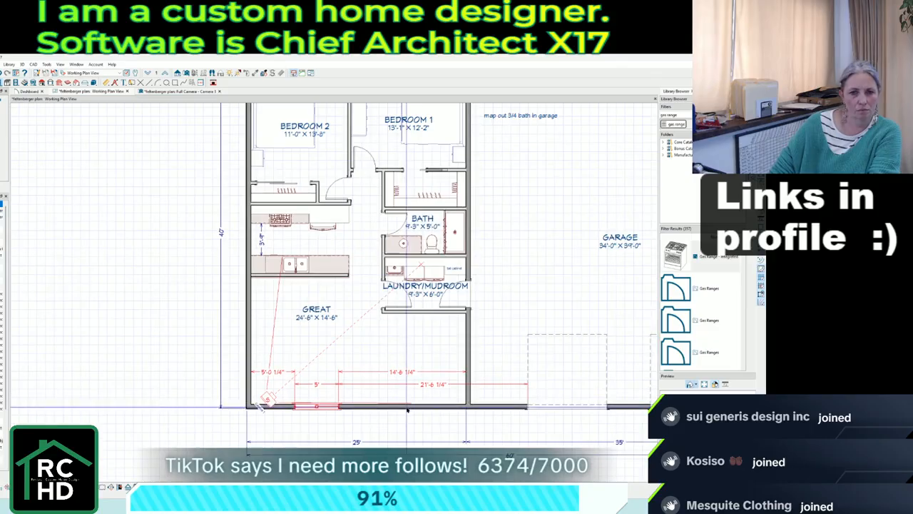
Place a window in the kitchen's exterior wall between the counters and make it a Single Casement 30 inches wide.
scroll(410, 424, down, 1)
scroll(288, 288, up, 1)
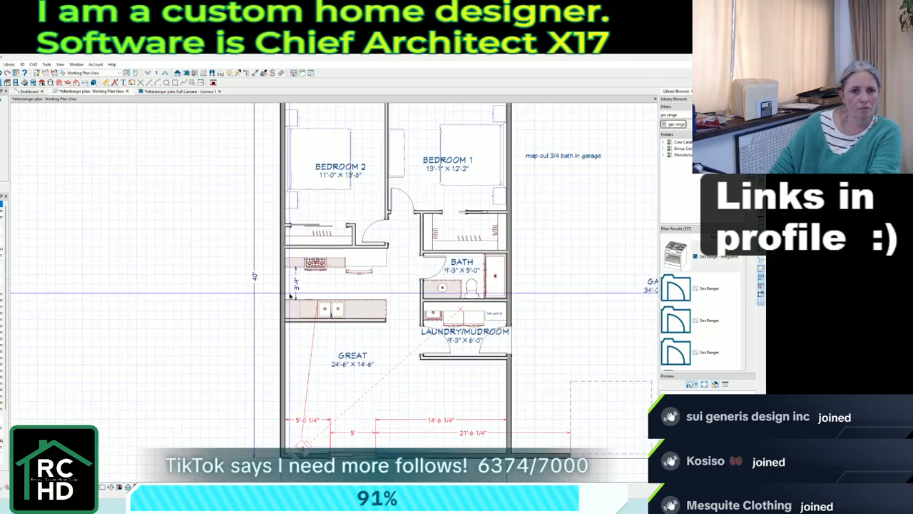
double_click(288, 288)
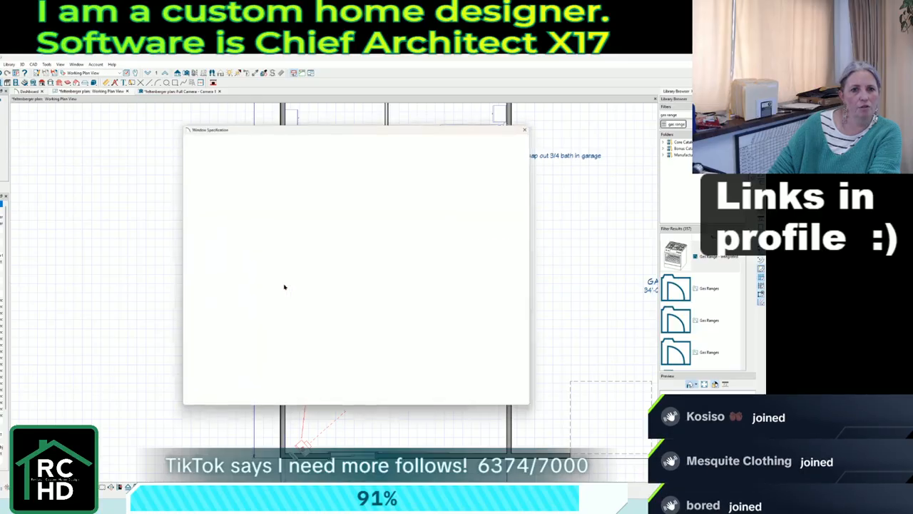
click(285, 148)
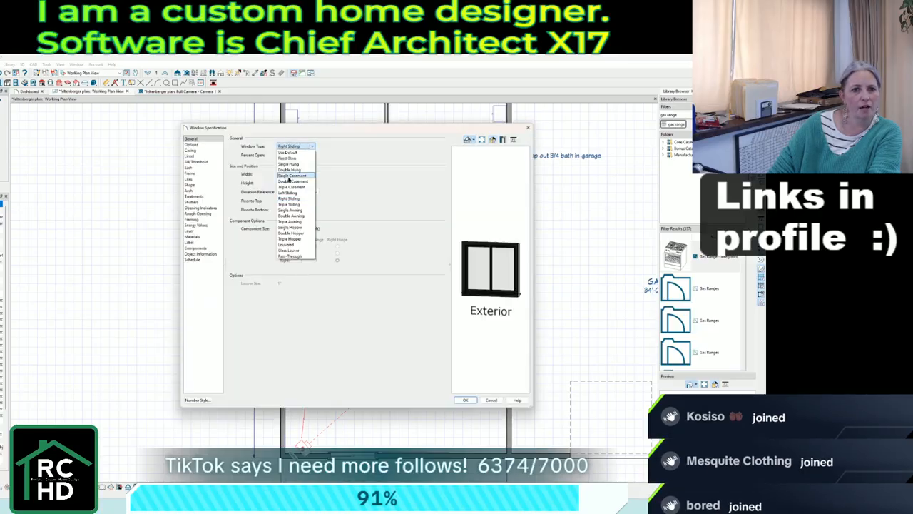
click(291, 176)
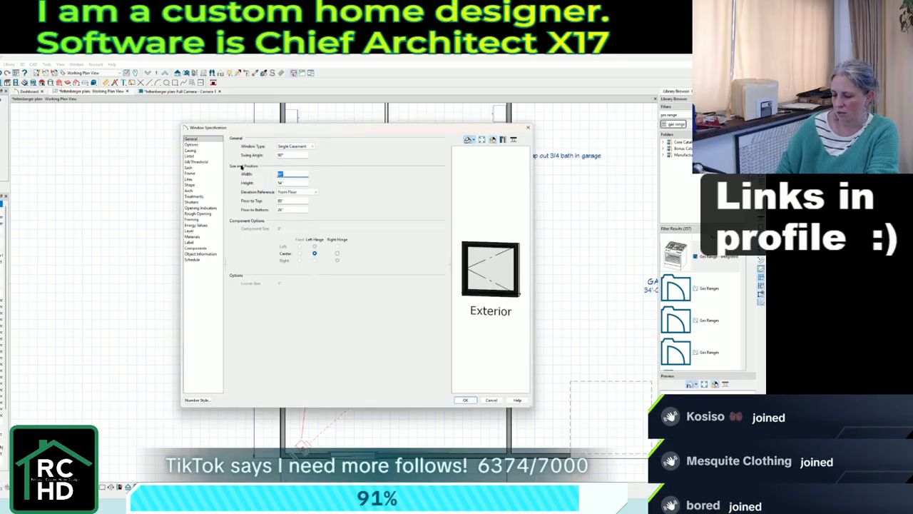
text(30)
key(Return)
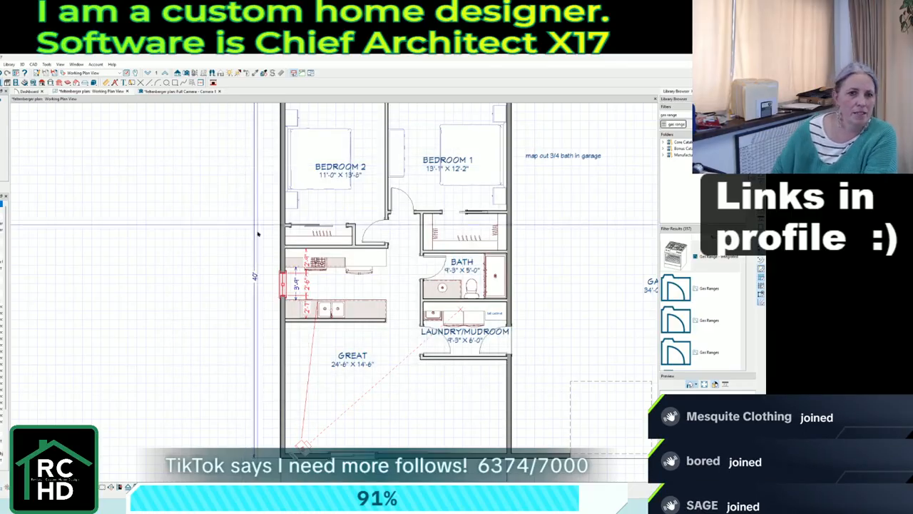
scroll(275, 252, up, 4)
scroll(160, 245, down, 2)
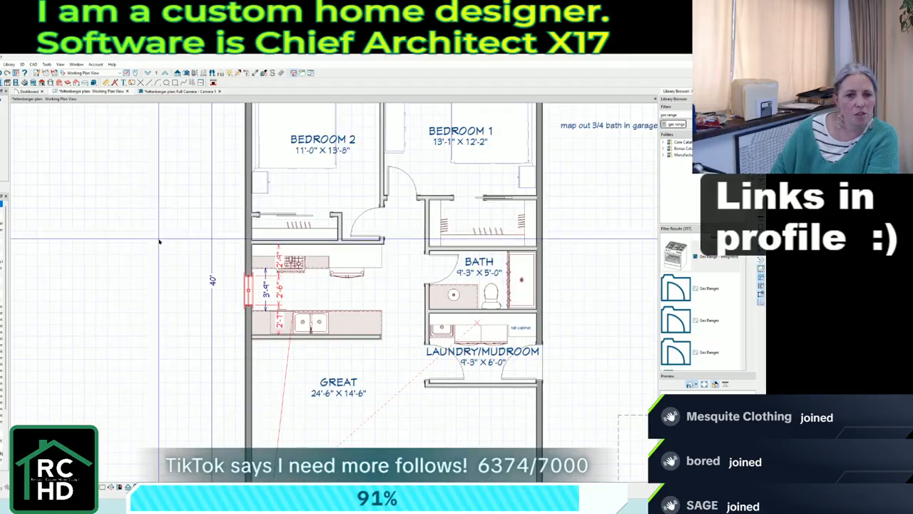
scroll(211, 146, down, 1)
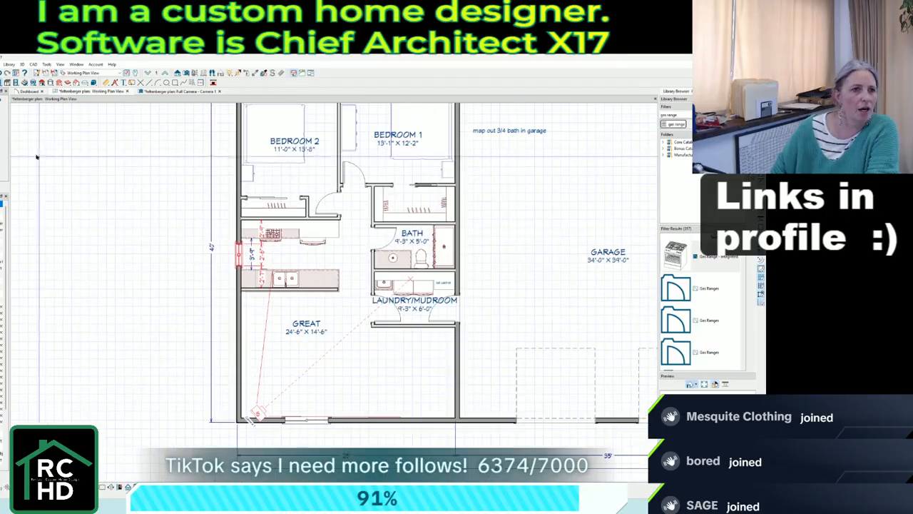
key(Escape)
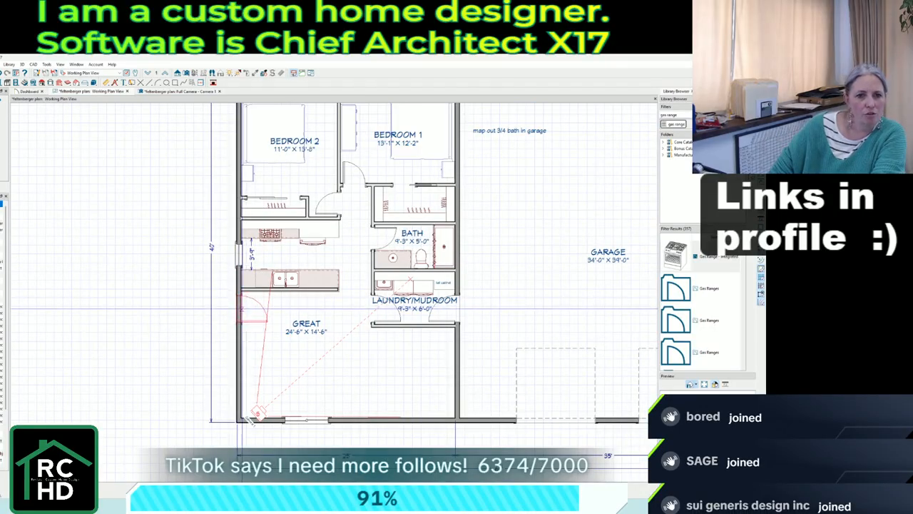
Place a hinged door in the Great room's exterior side wall beside the kitchen and adjust its door style.
click(240, 313)
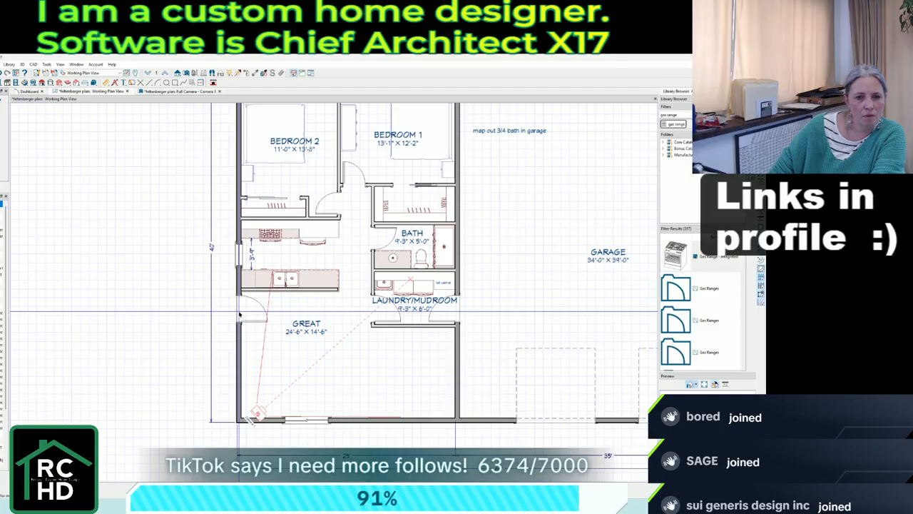
double_click(240, 313)
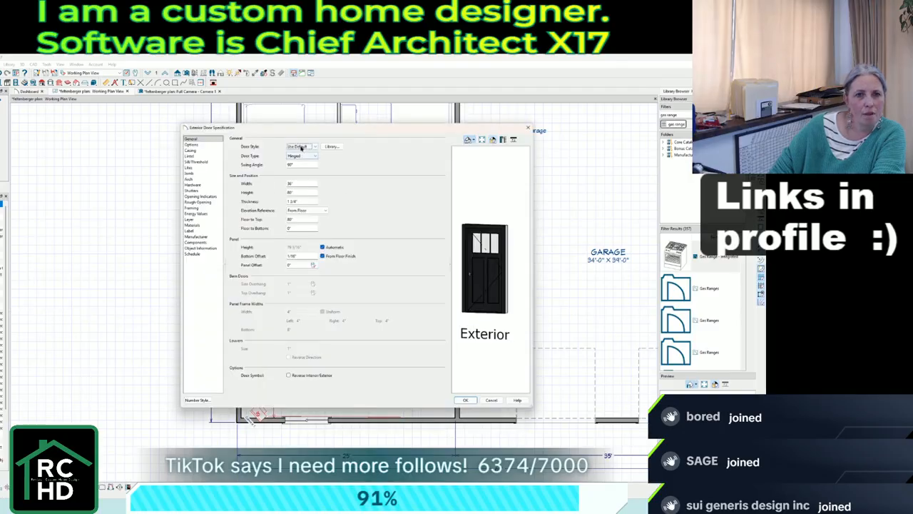
click(301, 147)
click(300, 177)
click(464, 400)
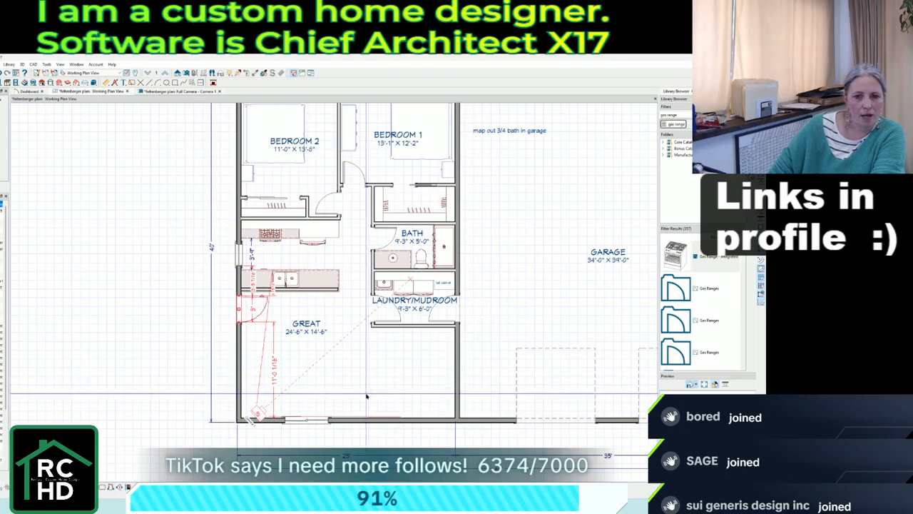
Place a door in the Great room's front exterior wall near the garage and open its specification.
key(ctrl+v)
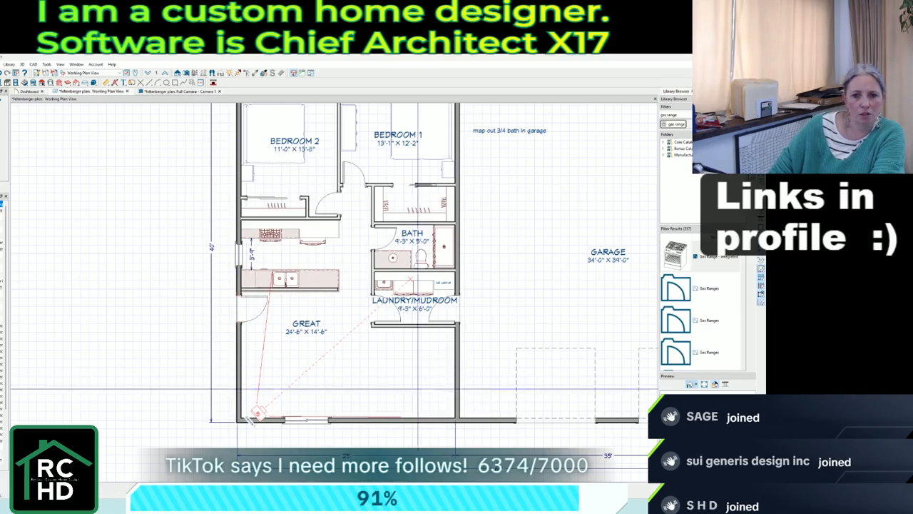
click(435, 420)
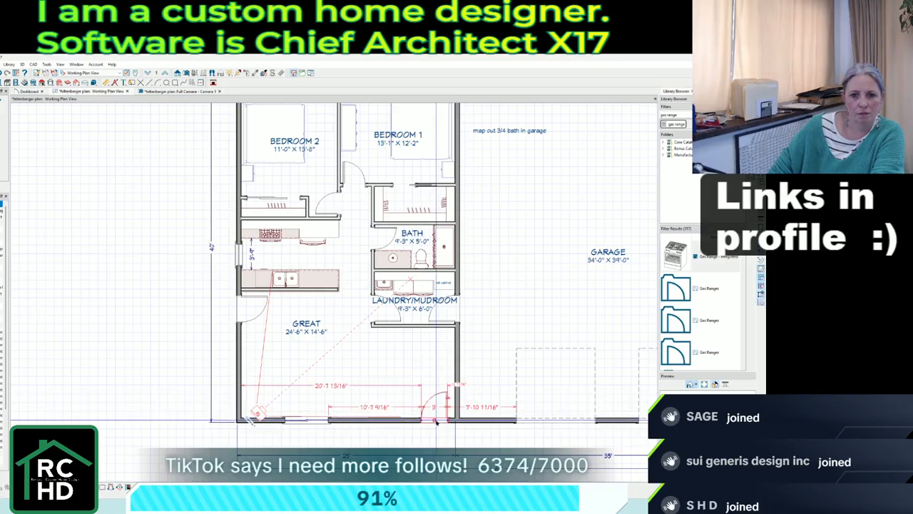
key(ctrl+e)
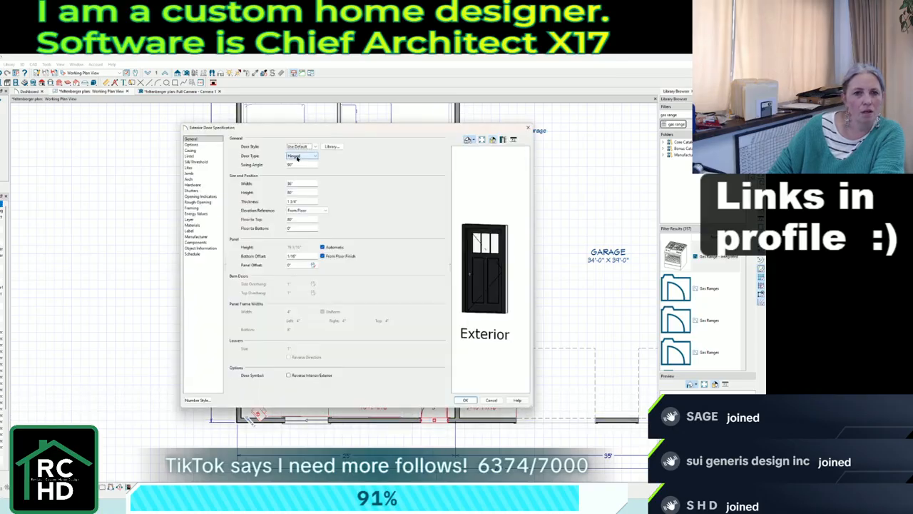
Set the front door's style to the Therma-Tru Classic-Craft Canvas RG Granite library door with glass above a lower panel.
click(325, 147)
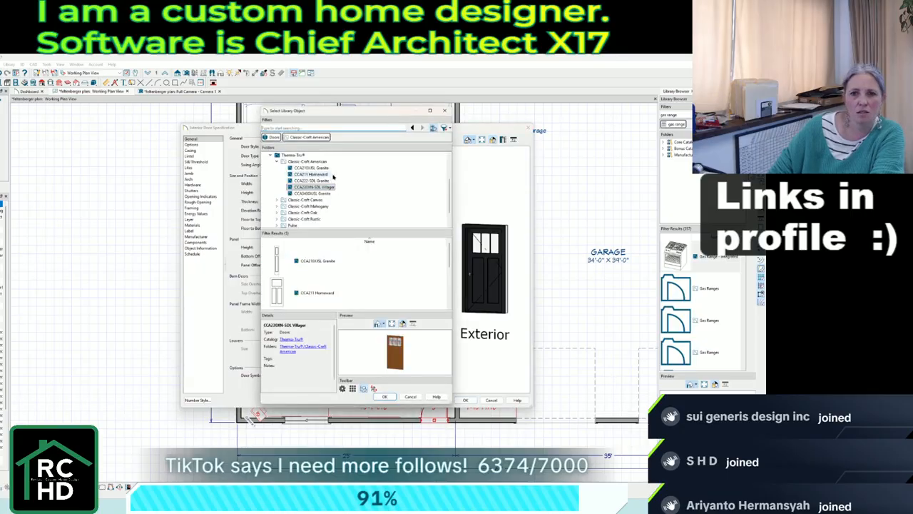
double_click(320, 200)
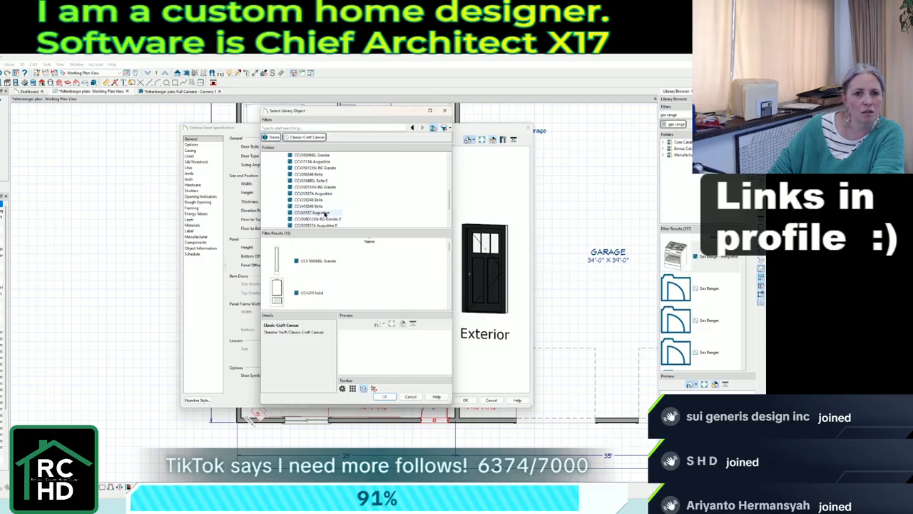
click(324, 195)
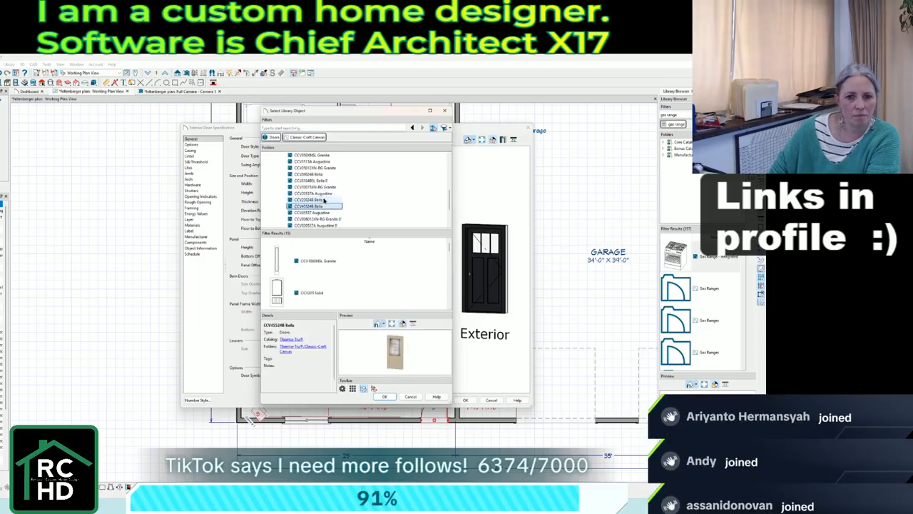
click(330, 218)
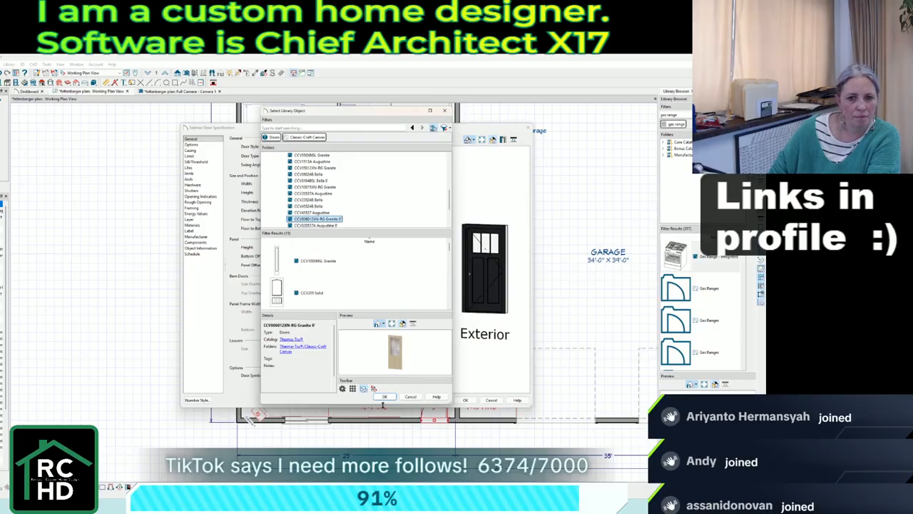
key(Down)
key(Up)
key(Up)
key(Up)
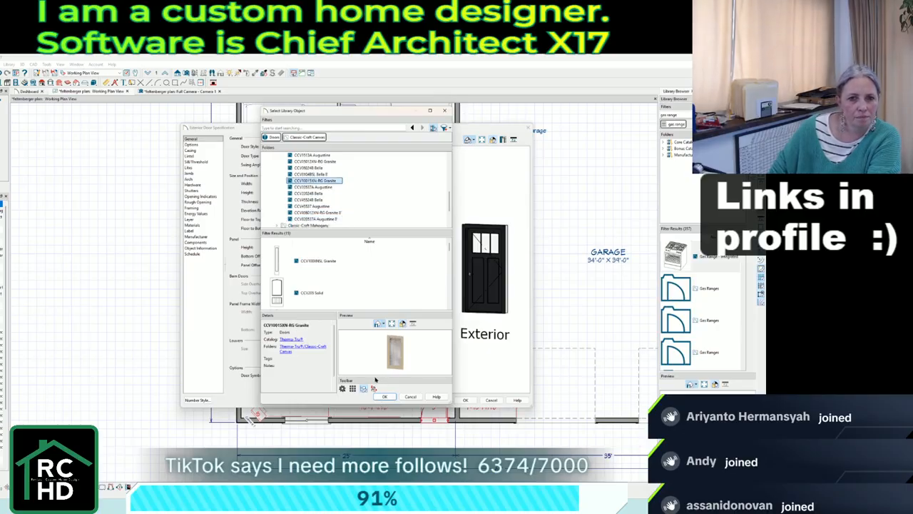
key(Up)
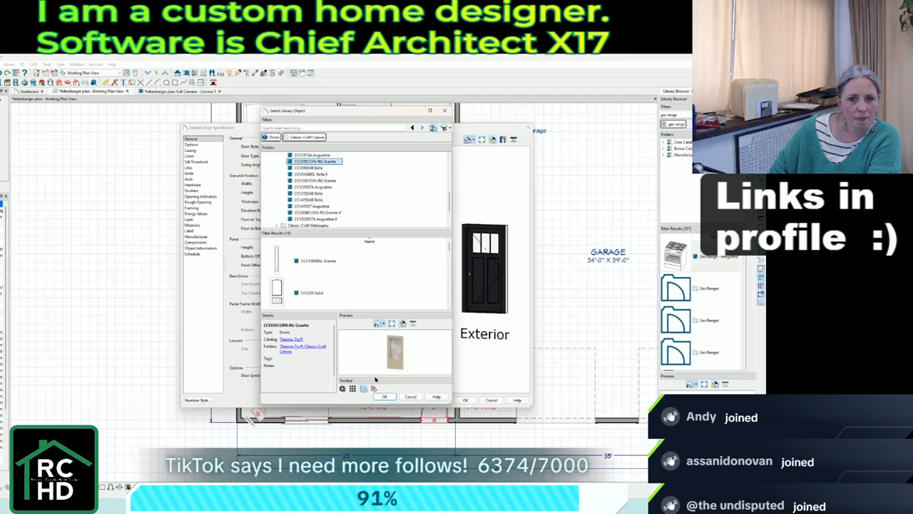
key(Return)
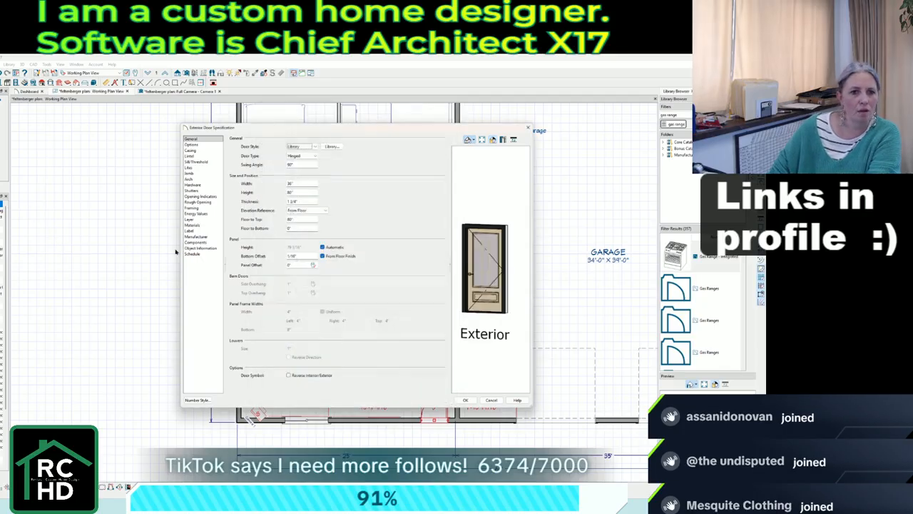
Search the material library for standard glass for the front door's glass component and apply the door specification.
click(201, 225)
click(286, 211)
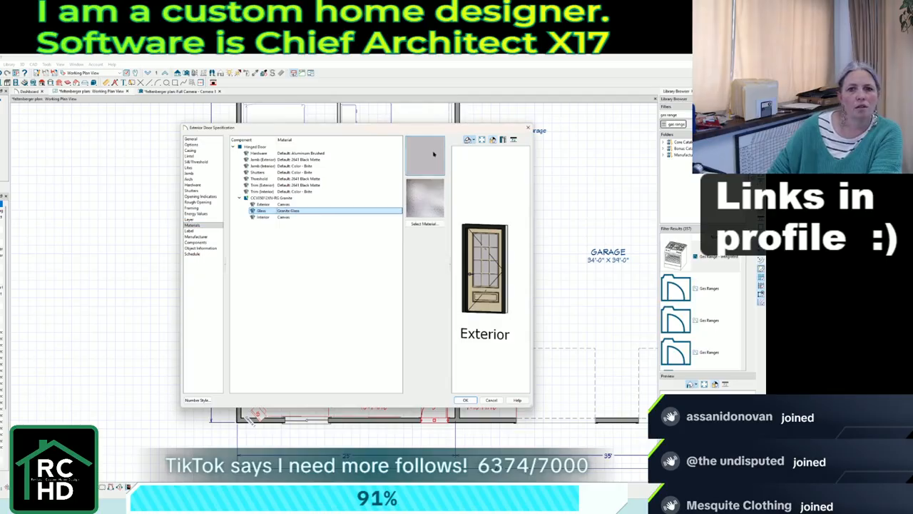
click(433, 153)
text(standar)
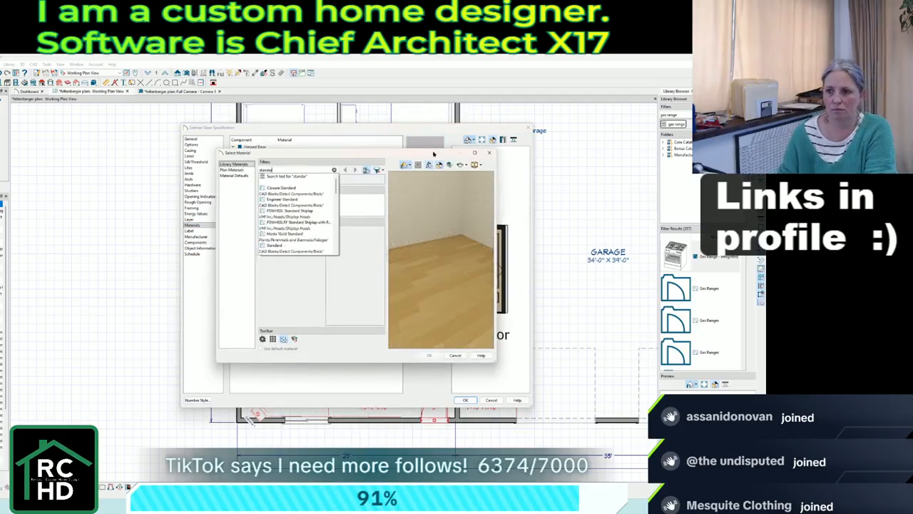
text(d glass)
key(Return)
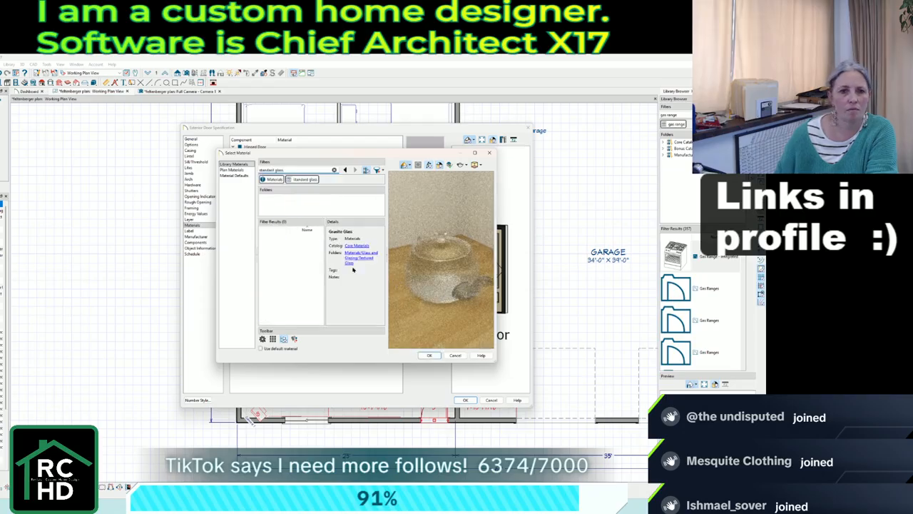
click(430, 355)
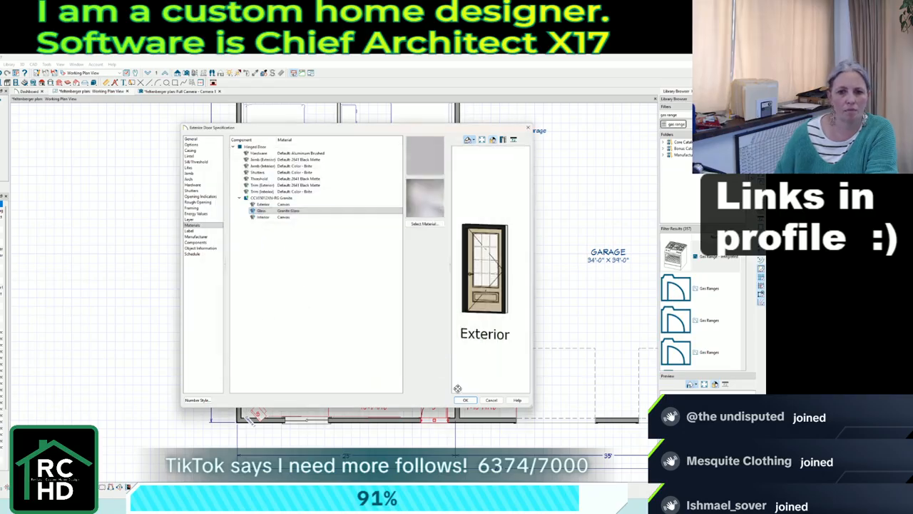
click(465, 399)
Move the front door along the wall to about 12 feet from the Great room's outer corner.
scroll(366, 406, up, 2)
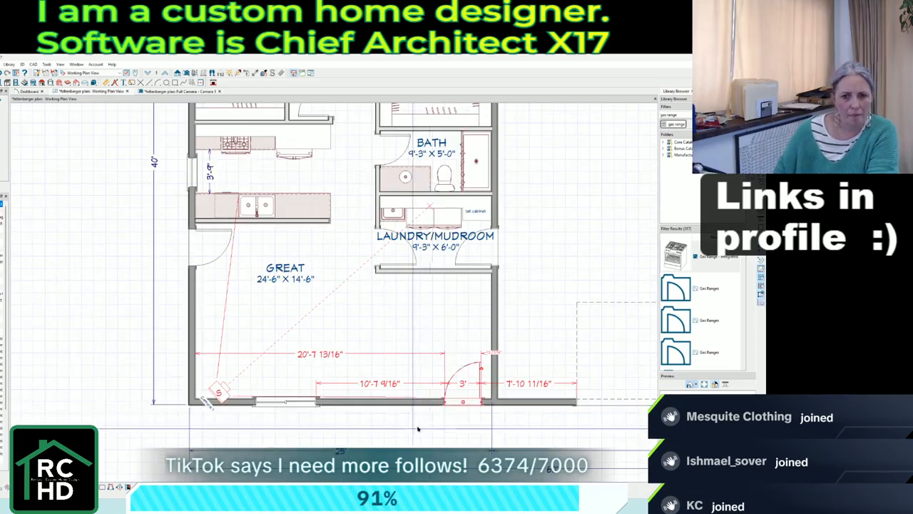
drag(367, 406, 353, 406)
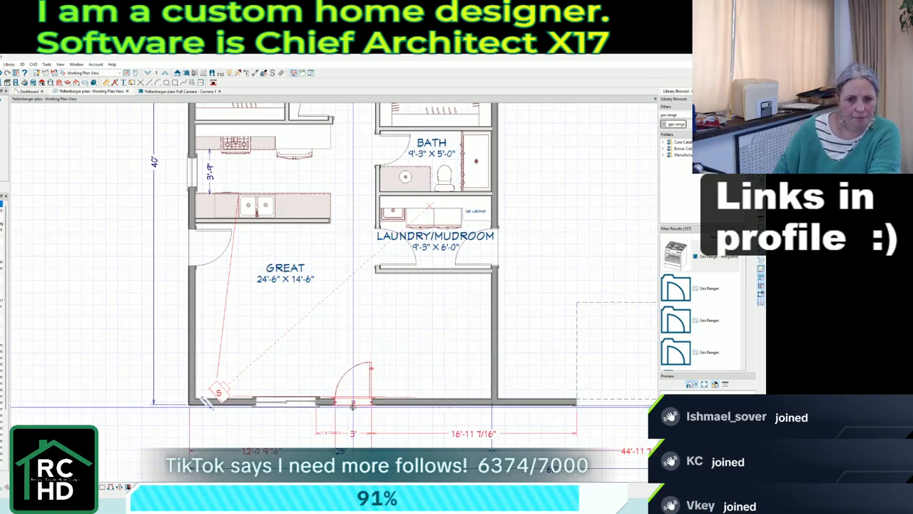
Move the front window to about 2'-6" from the outer corner and place a 5-foot window between the front door and garage.
click(295, 403)
drag(286, 400, 256, 398)
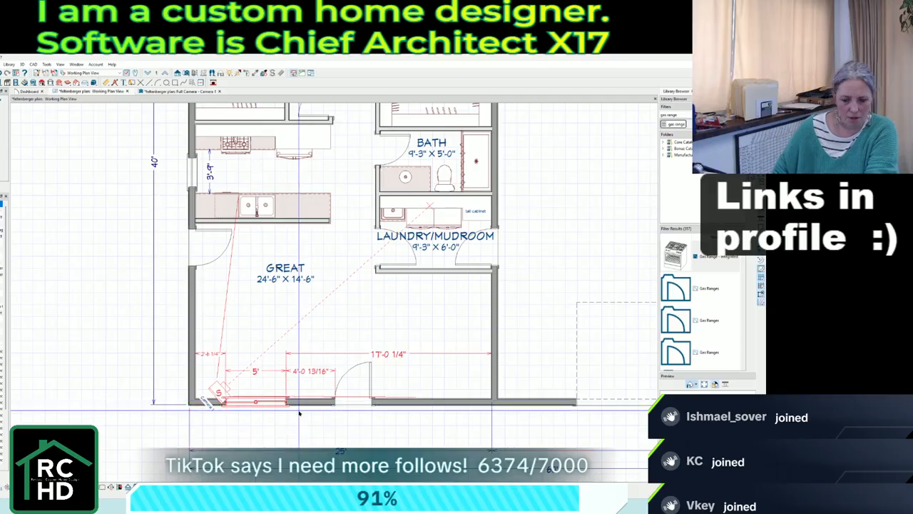
click(435, 403)
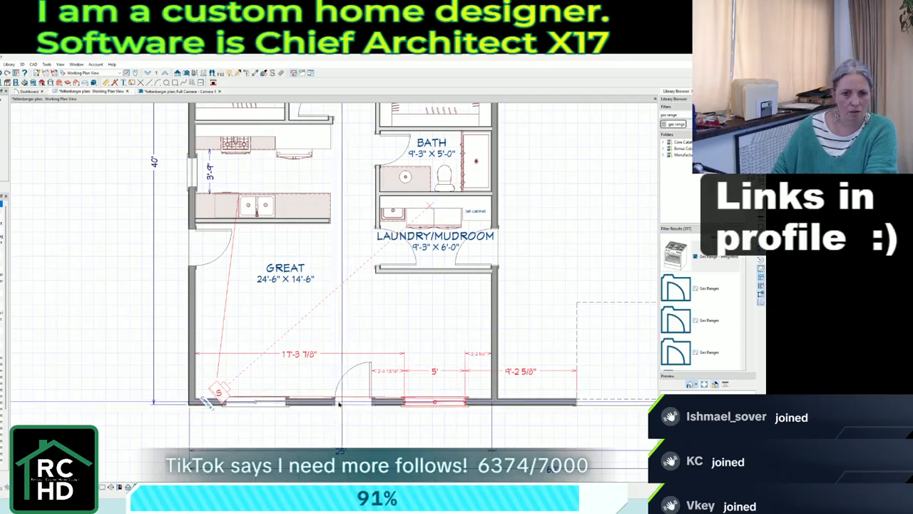
Move the front window at the Great room's outer corner to 2 feet from the corner.
scroll(320, 310, down, 2)
scroll(312, 416, up, 2)
click(277, 466)
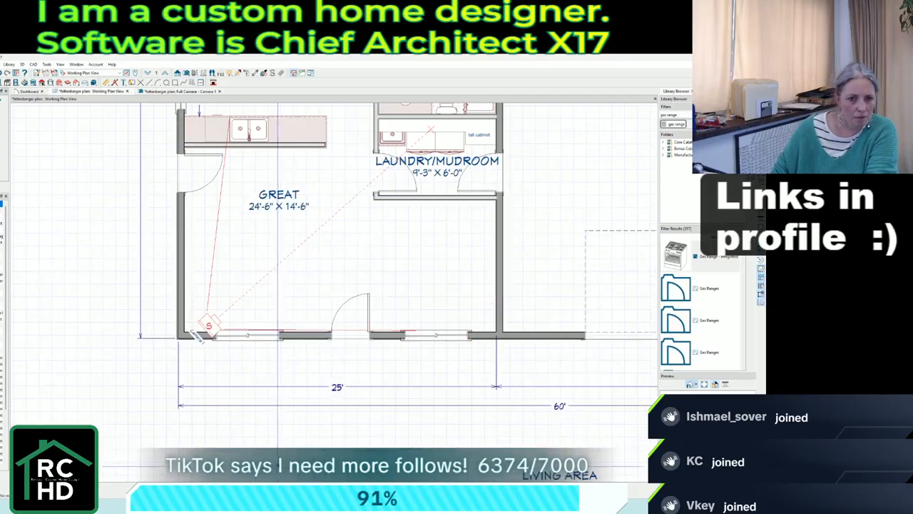
click(244, 336)
click(198, 389)
text(3)
key(Return)
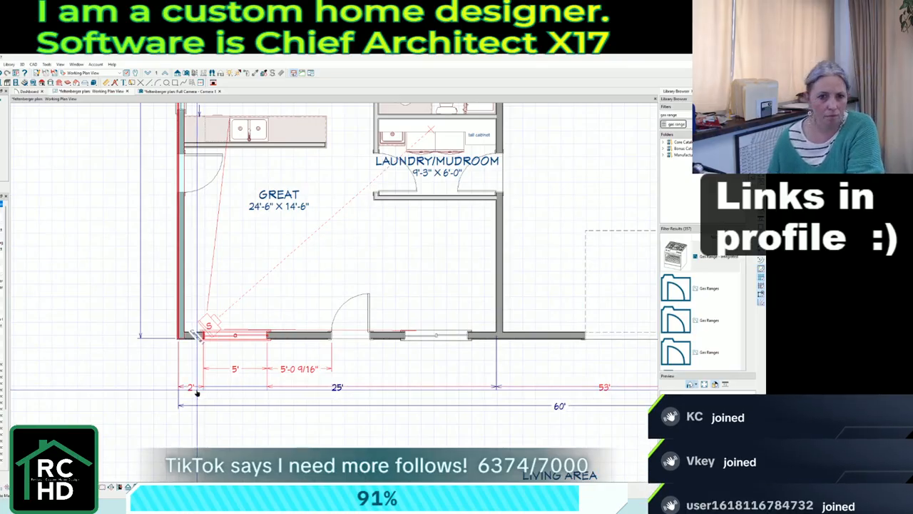
Place the front door 4 feet from the corner-side window and the garage-side window 4 feet from the door.
click(343, 336)
click(303, 369)
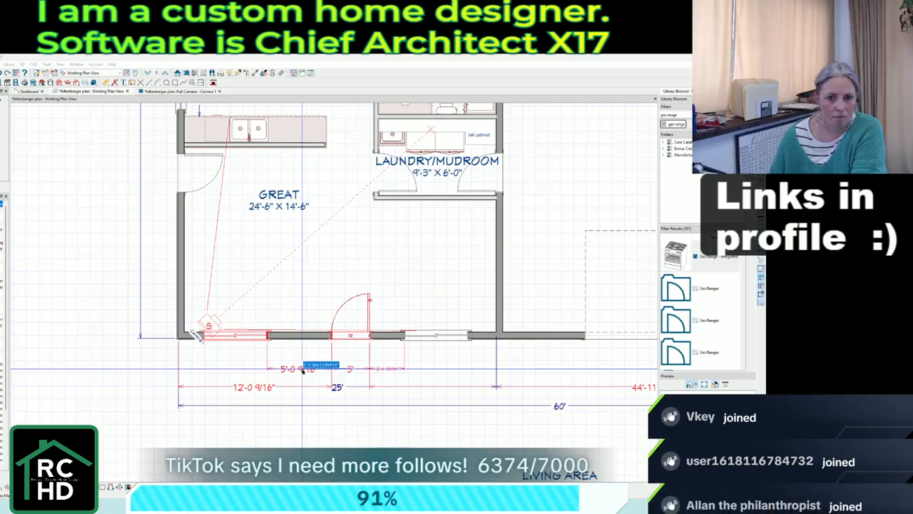
text(4)
key(Return)
click(437, 335)
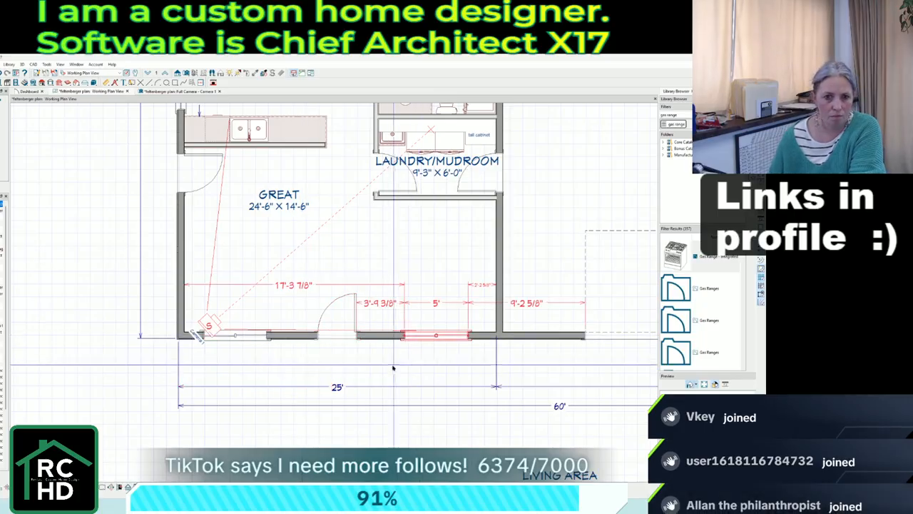
click(381, 306)
text(4)
key(Return)
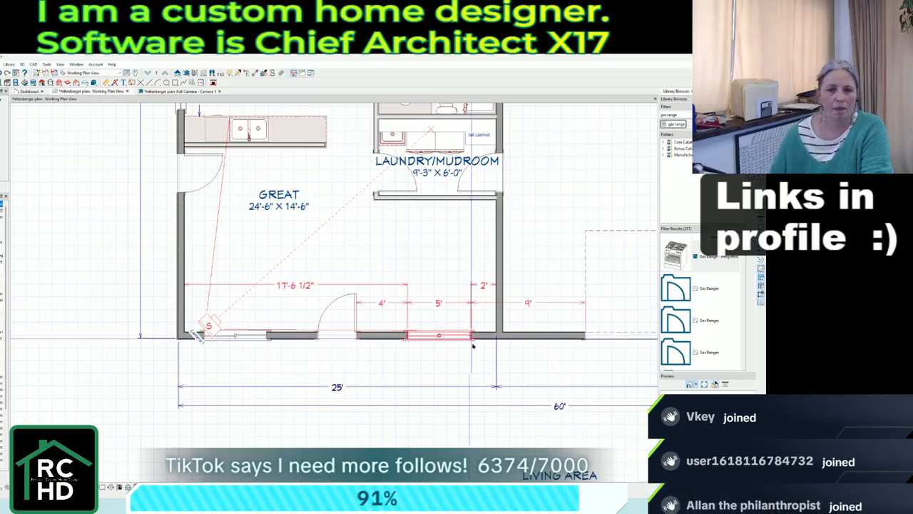
Search the object library for "round dining".
scroll(456, 350, down, 3)
scroll(457, 266, up, 3)
drag(686, 114, 602, 114)
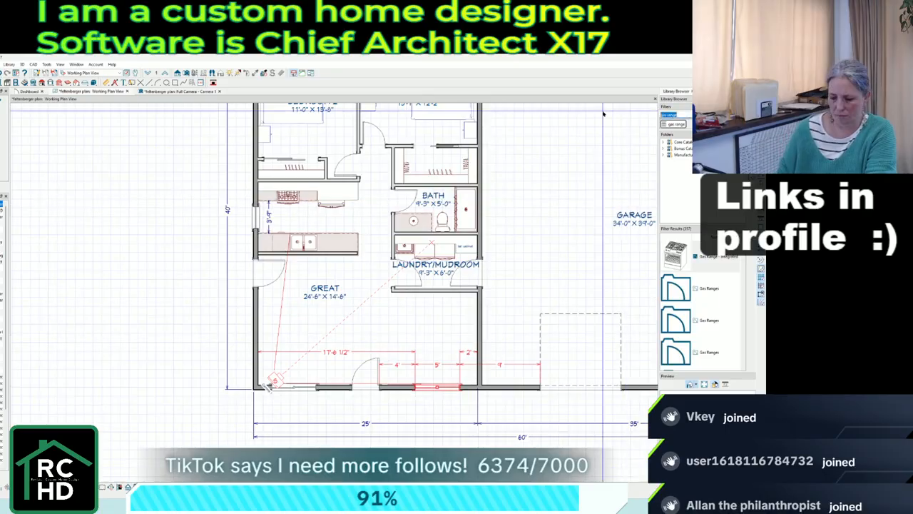
text(dising te)
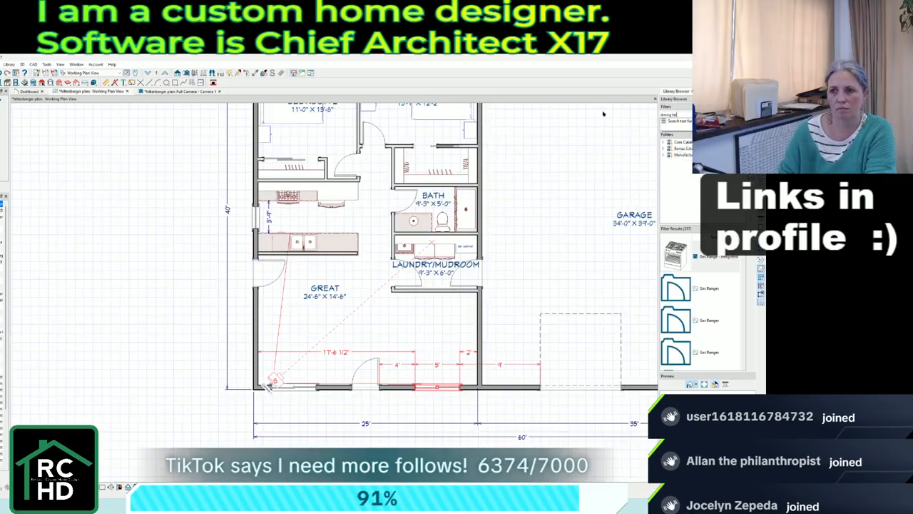
key(BackSpace)
key(BackSpace)
key(BackSpace)
key(BackSpace)
key(BackSpace)
key(BackSpace)
key(BackSpace)
key(BackSpace)
key(BackSpace)
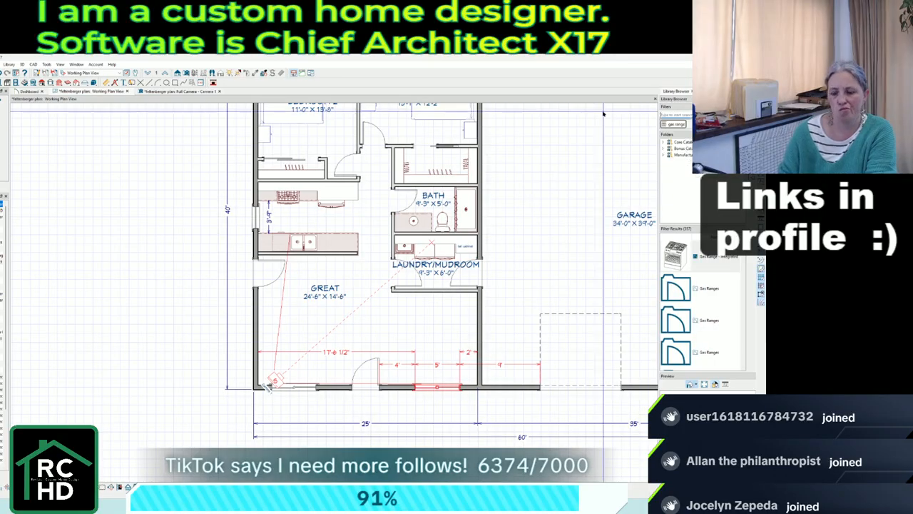
text(round dining)
key(Return)
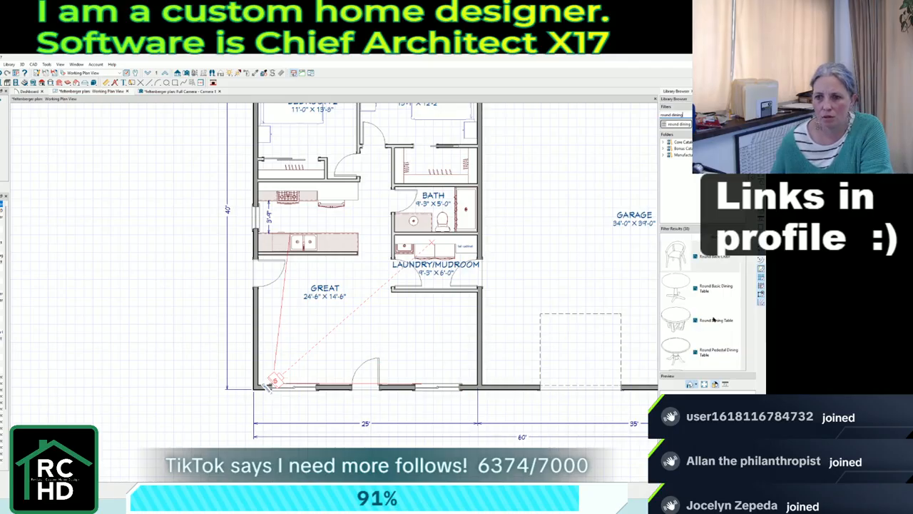
Place a Round Top Chair from the library in the middle of the Great room.
scroll(713, 319, down, 3)
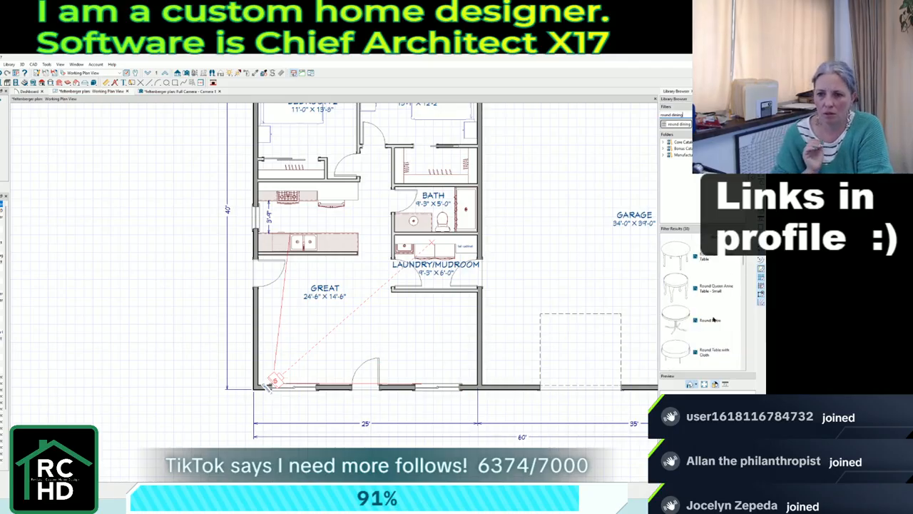
scroll(713, 319, down, 3)
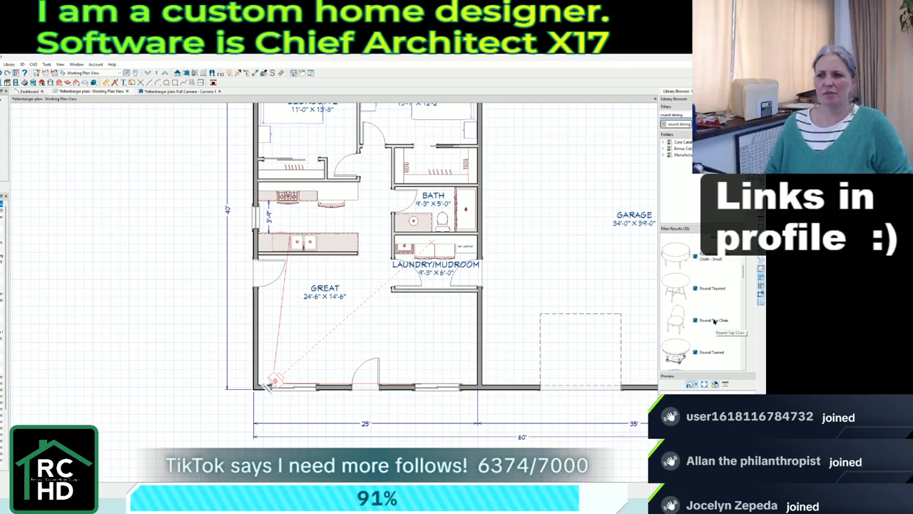
click(700, 323)
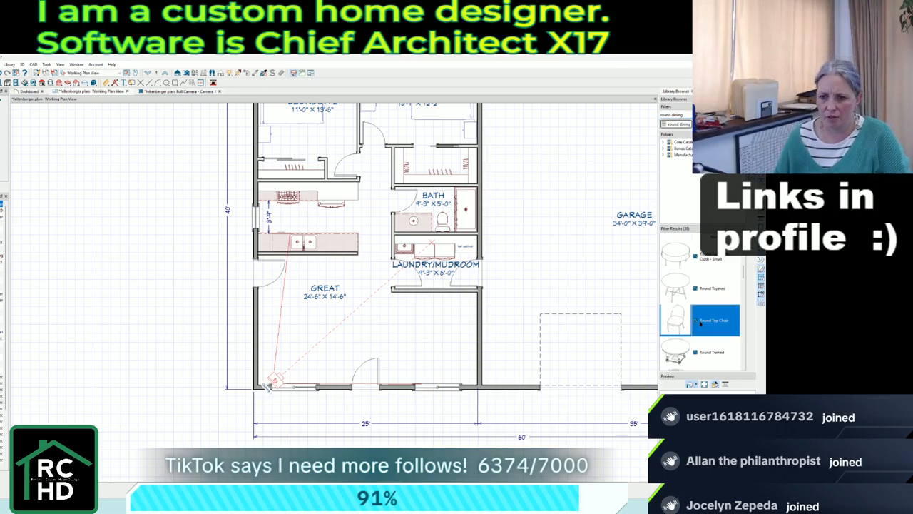
click(349, 322)
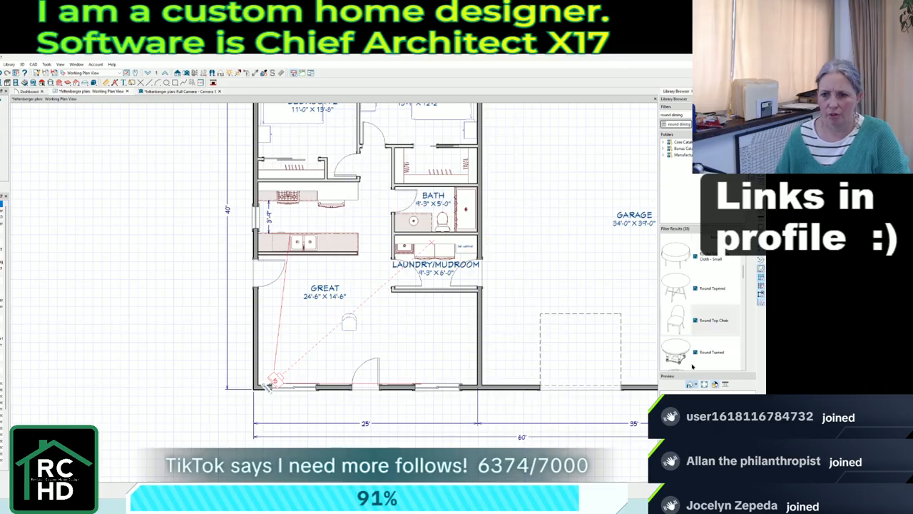
Place the library's Round Dining Table in the Great room, inside the garage-side front window.
scroll(728, 337, up, 3)
scroll(728, 338, down, 2)
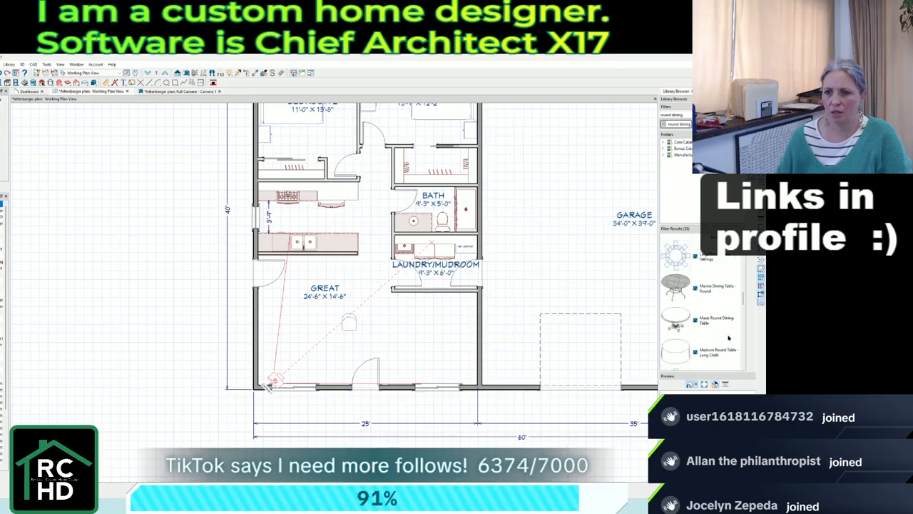
scroll(728, 338, down, 3)
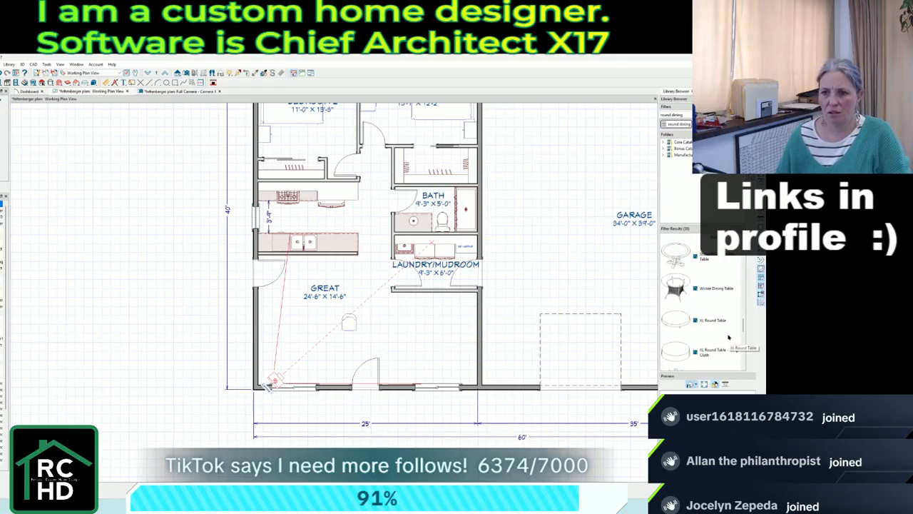
scroll(728, 338, up, 3)
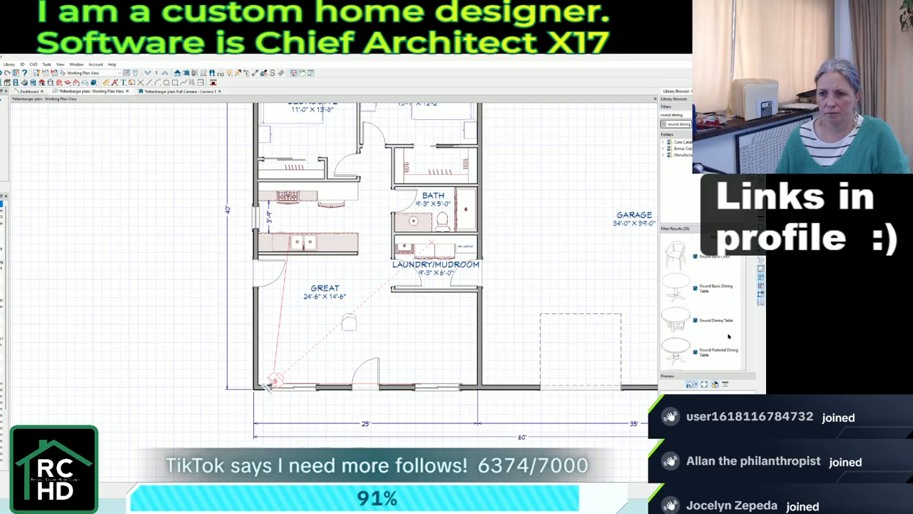
click(722, 321)
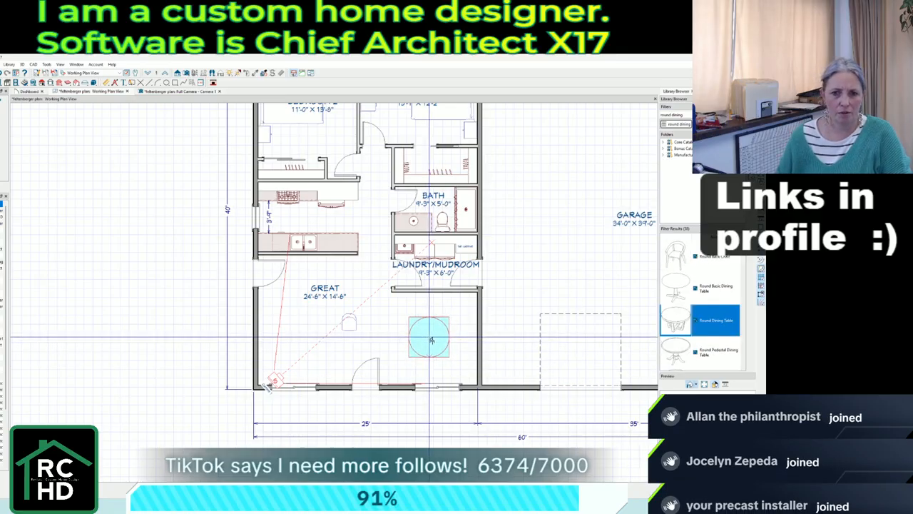
click(431, 341)
Copy the chair to four opposite sides of the round dining table, each facing the table.
scroll(419, 343, up, 2)
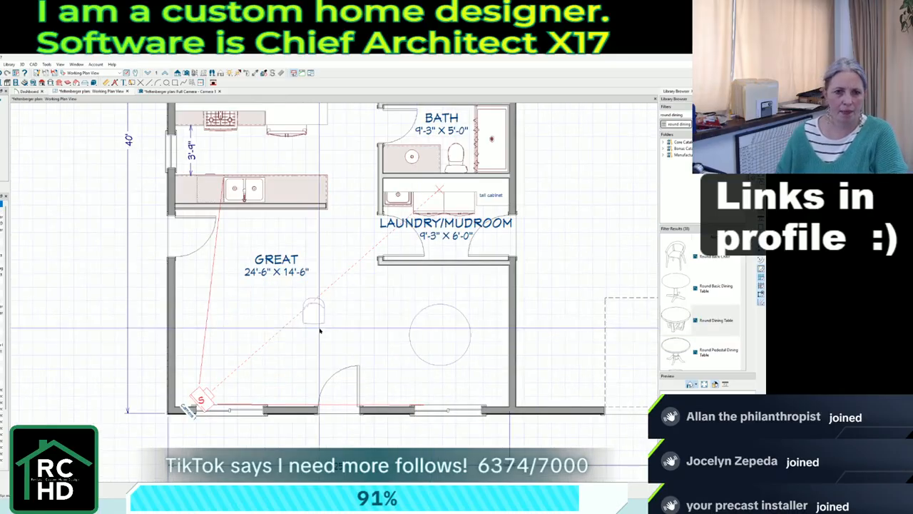
click(314, 314)
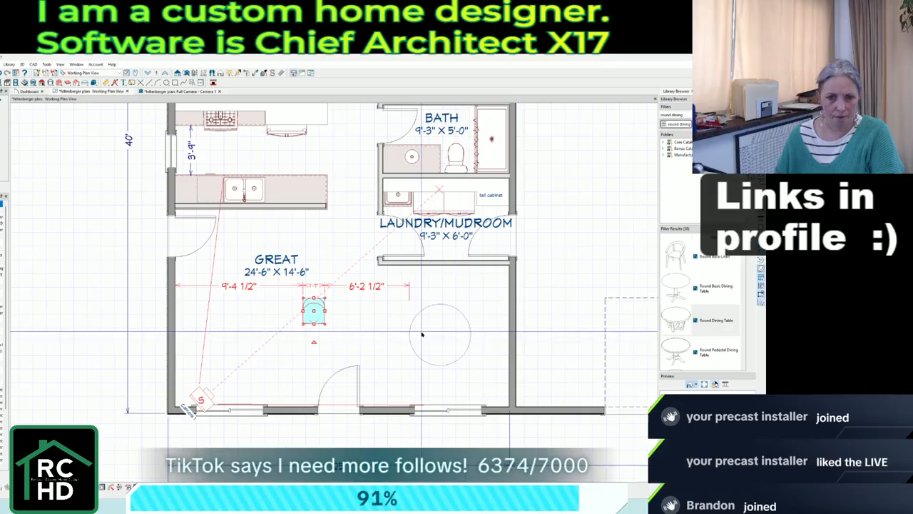
key(l)
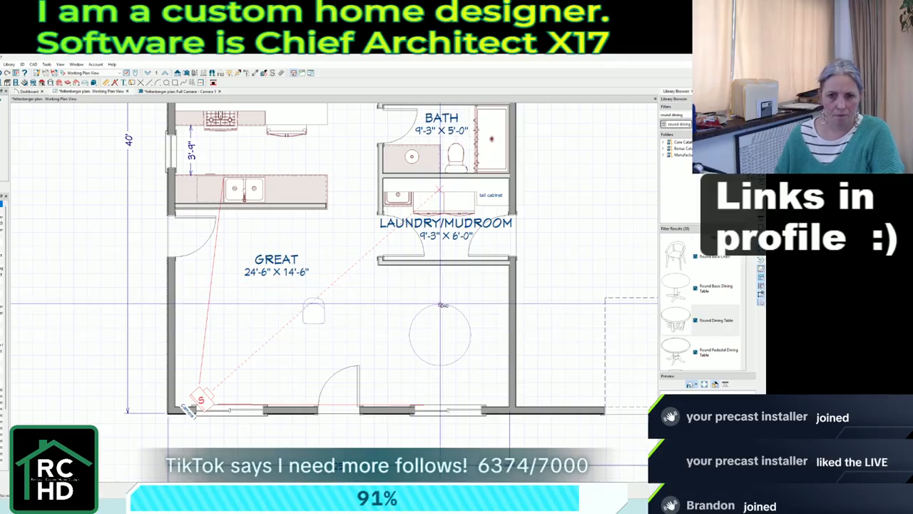
click(440, 305)
click(440, 365)
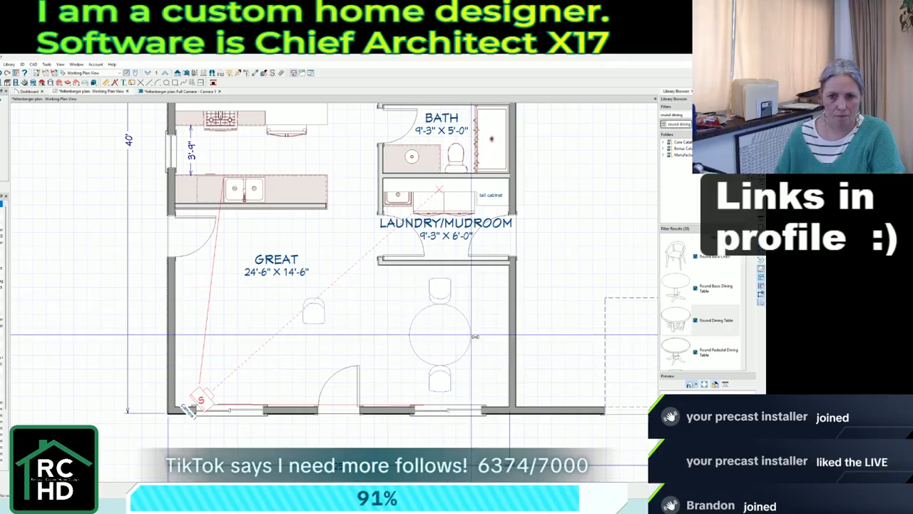
click(472, 336)
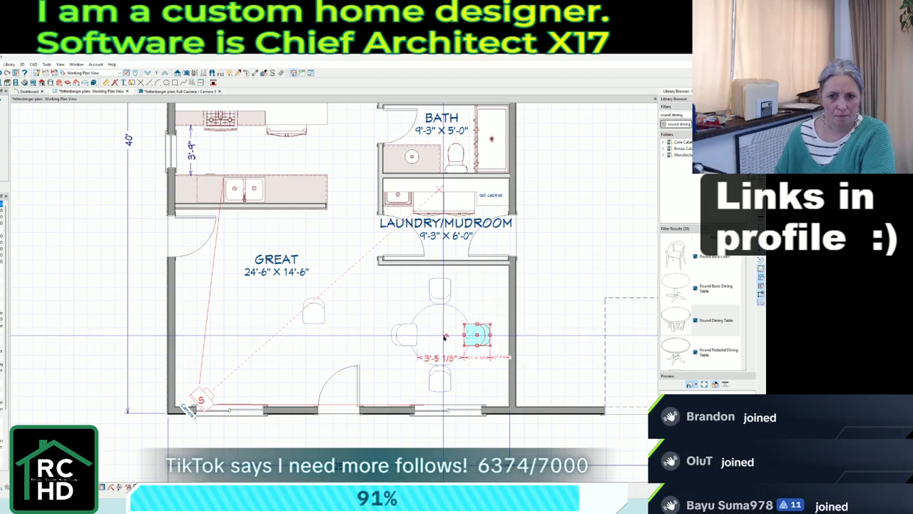
Delete the spare chair in the middle of the Great room and tuck the dining chairs closer to the table.
click(321, 315)
key(Delete)
click(450, 291)
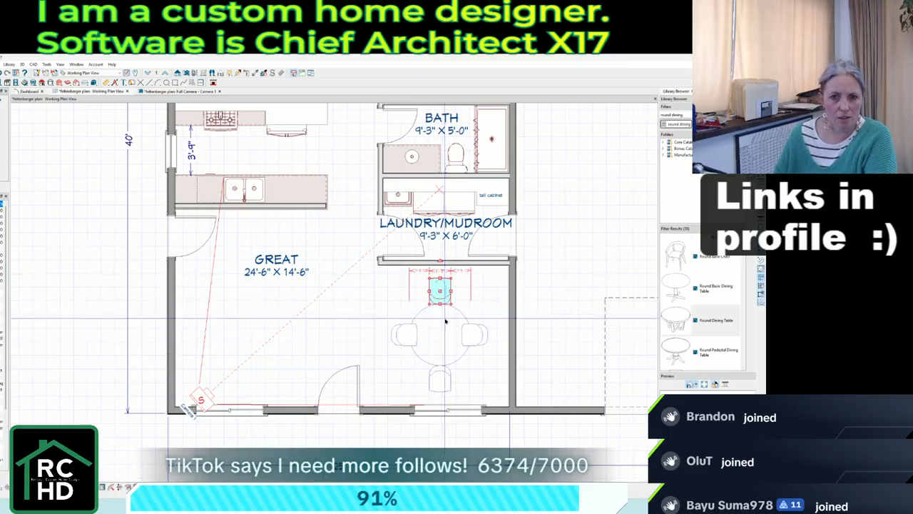
mouse_move(433, 339)
mouse_down()
mouse_move(441, 341)
mouse_move(440, 324)
mouse_up()
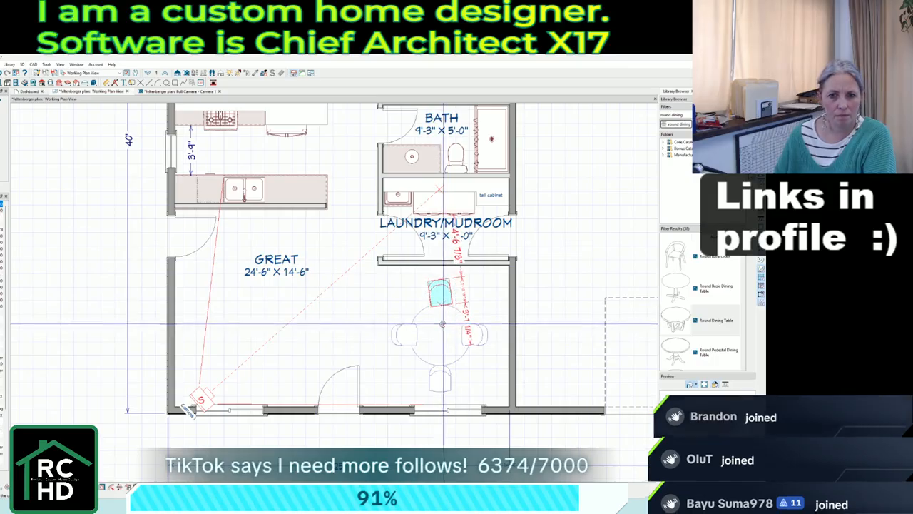
click(440, 385)
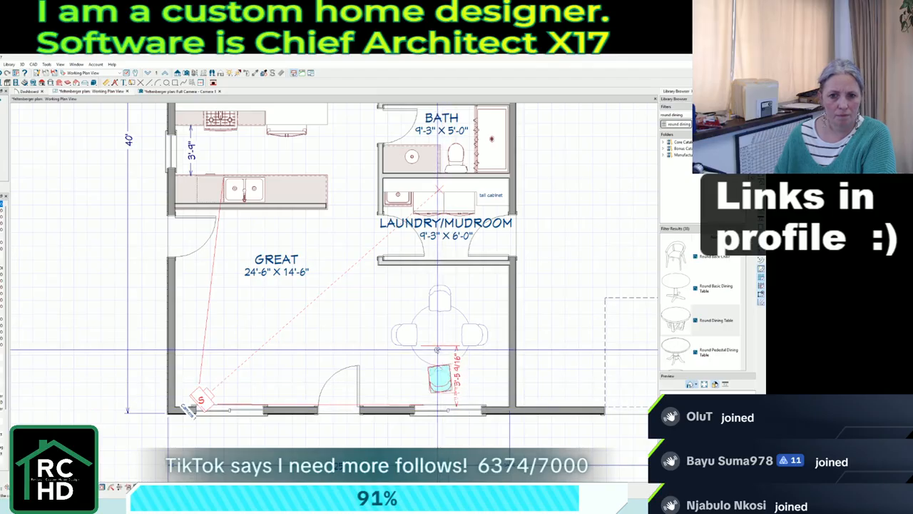
drag(437, 349, 467, 361)
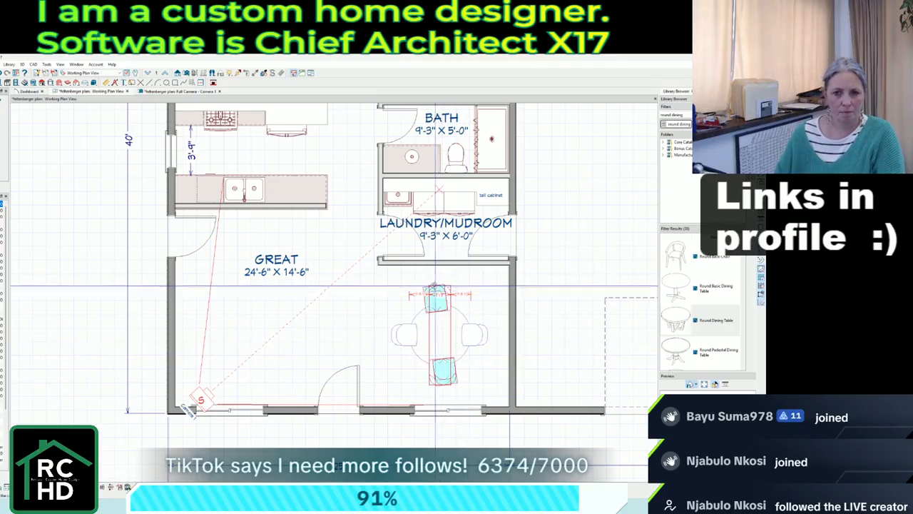
Rotate the kitchen-side and window-side chairs about the table's centre onto a diagonal and copy them to the other diagonal, spacing six chairs evenly.
drag(442, 293, 410, 292)
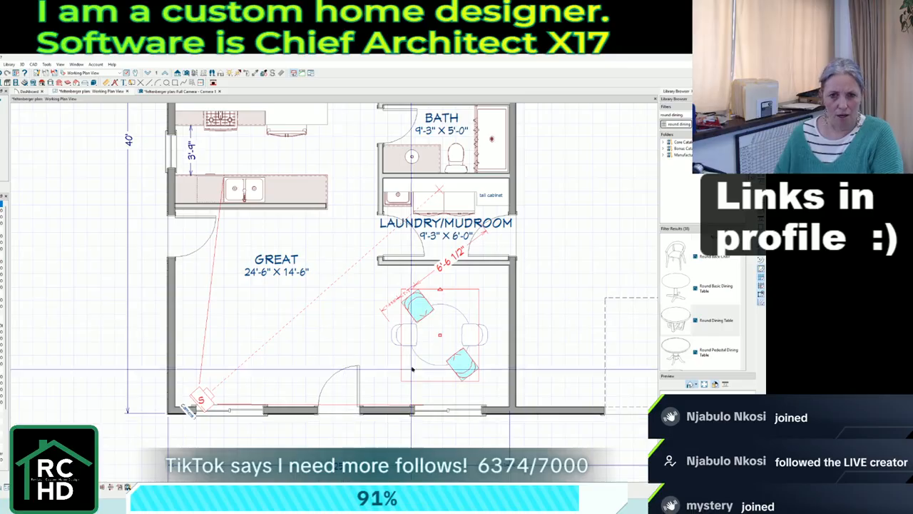
key(Escape)
click(450, 305)
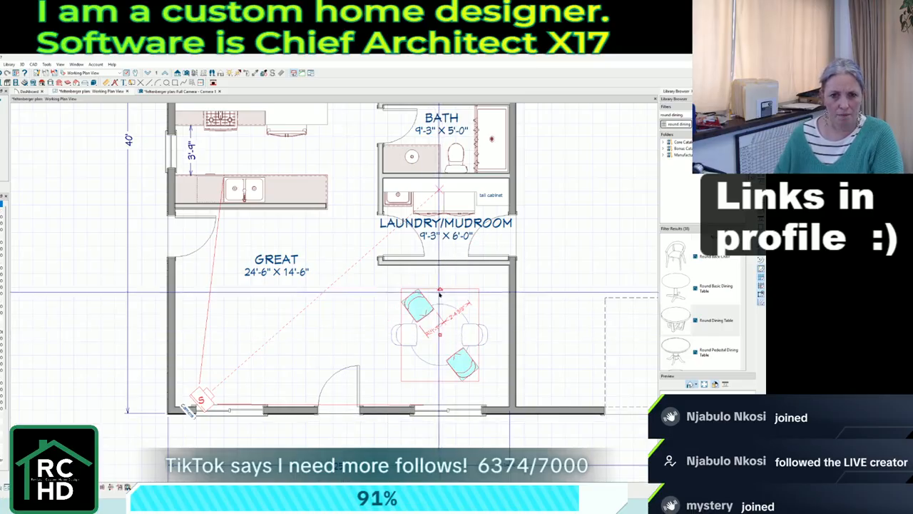
drag(450, 290, 468, 323)
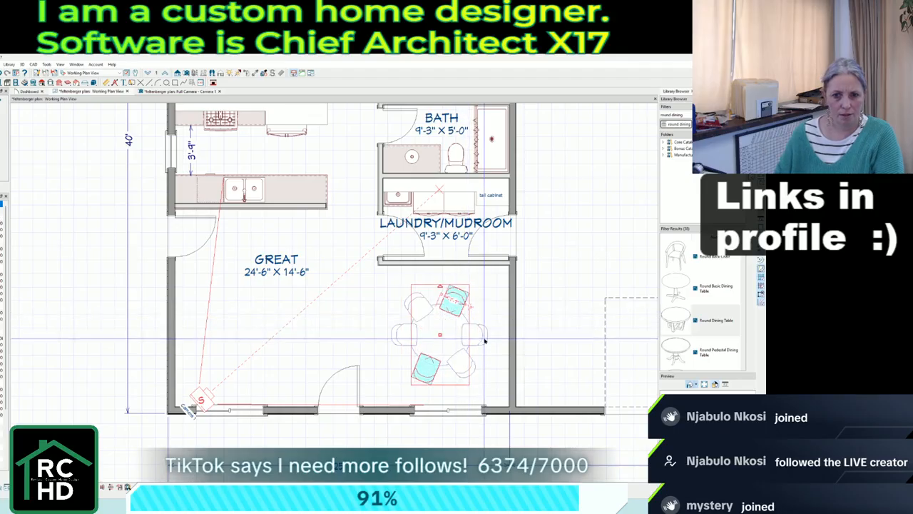
click(462, 364)
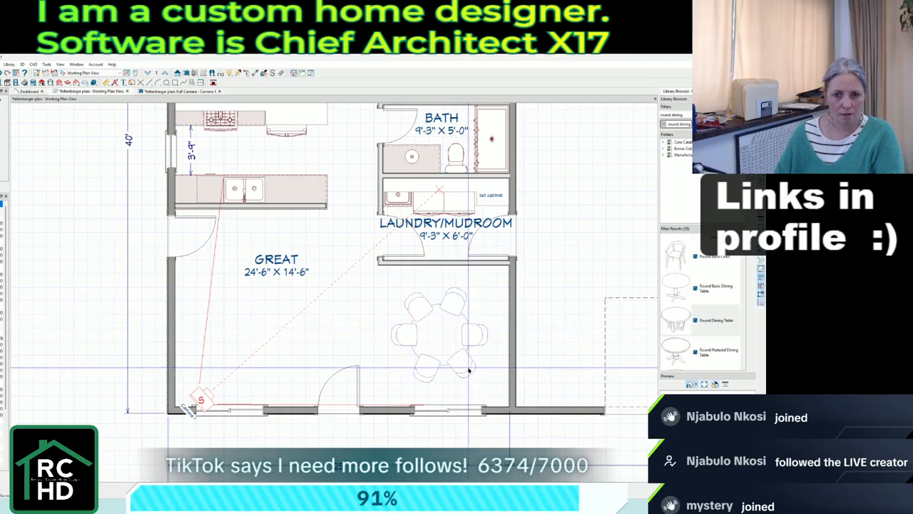
shift+click(420, 301)
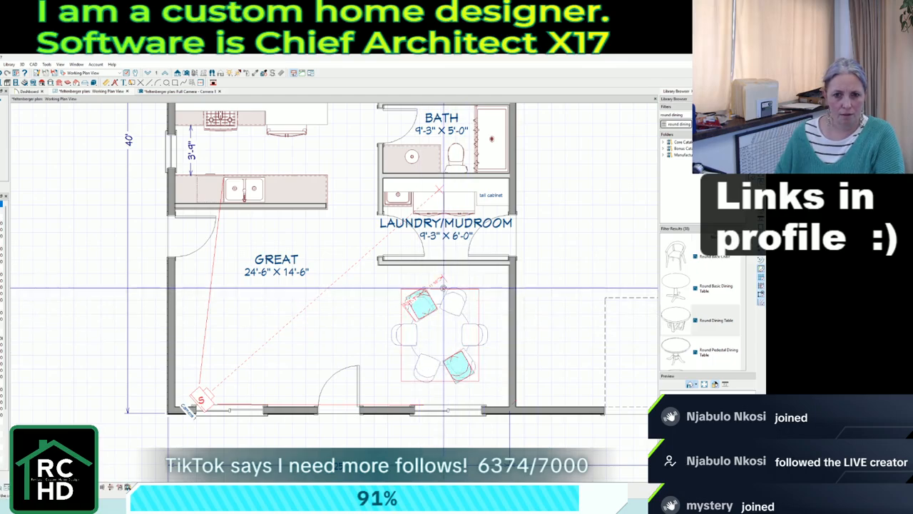
Select all six dining chairs and send them behind the round table in the drawing order.
click(448, 337)
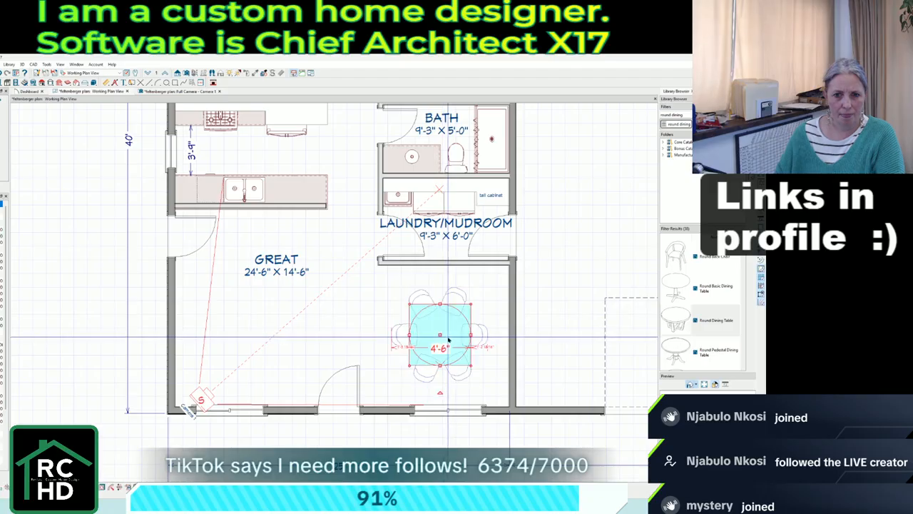
click(478, 333)
shift+click(454, 299)
shift+click(424, 300)
shift+click(406, 334)
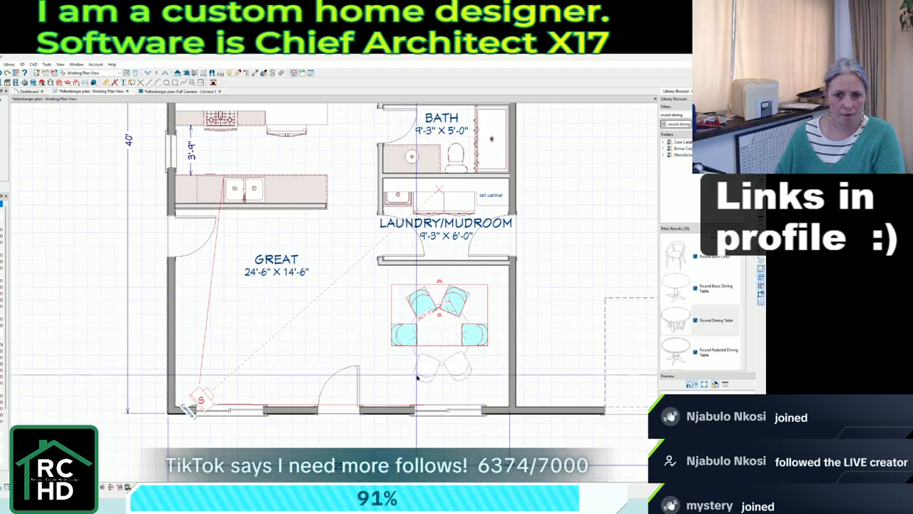
shift+click(423, 374)
shift+click(466, 374)
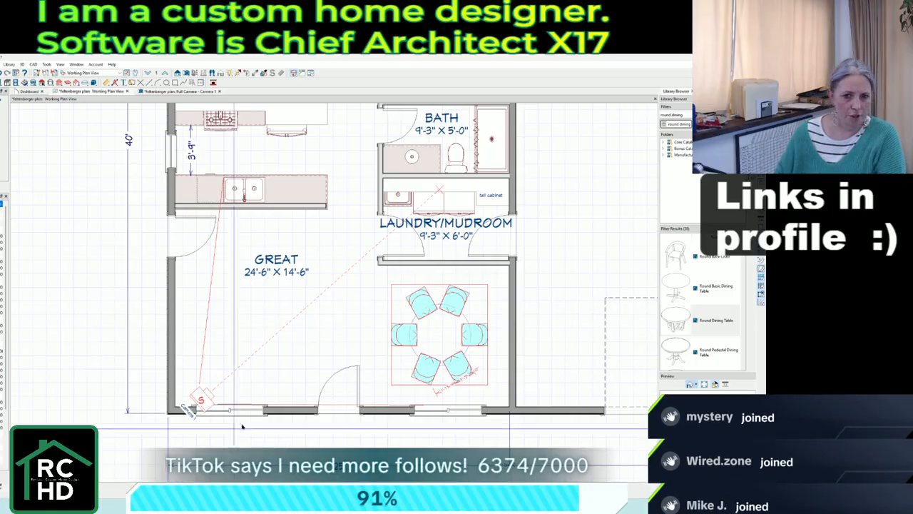
key(Escape)
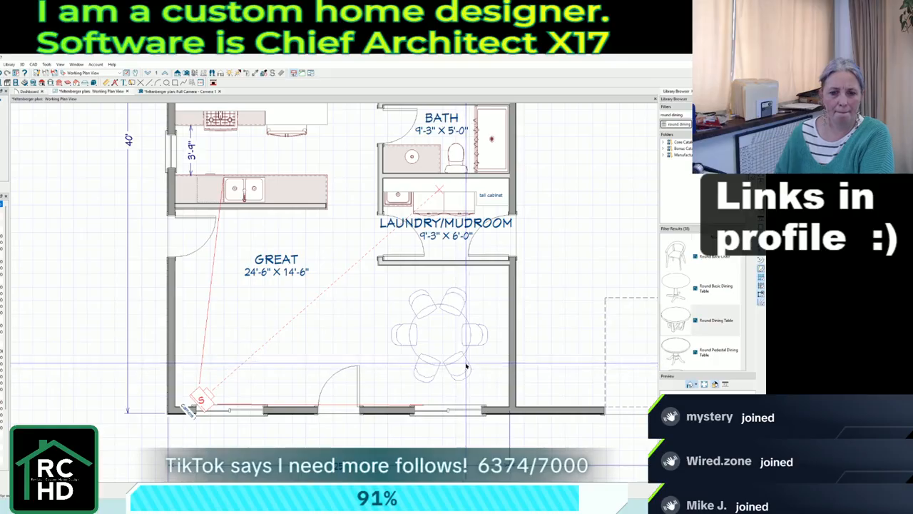
click(464, 367)
shift+click(460, 299)
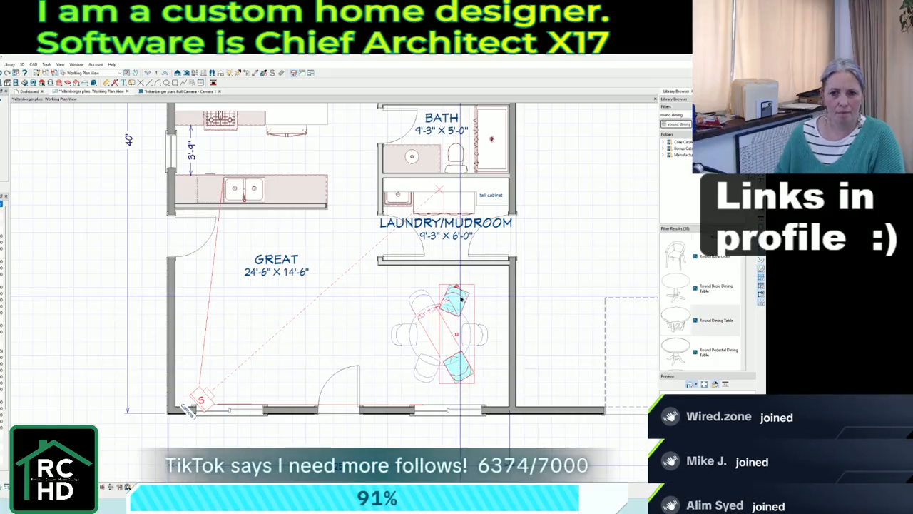
click(432, 378)
shift+click(418, 301)
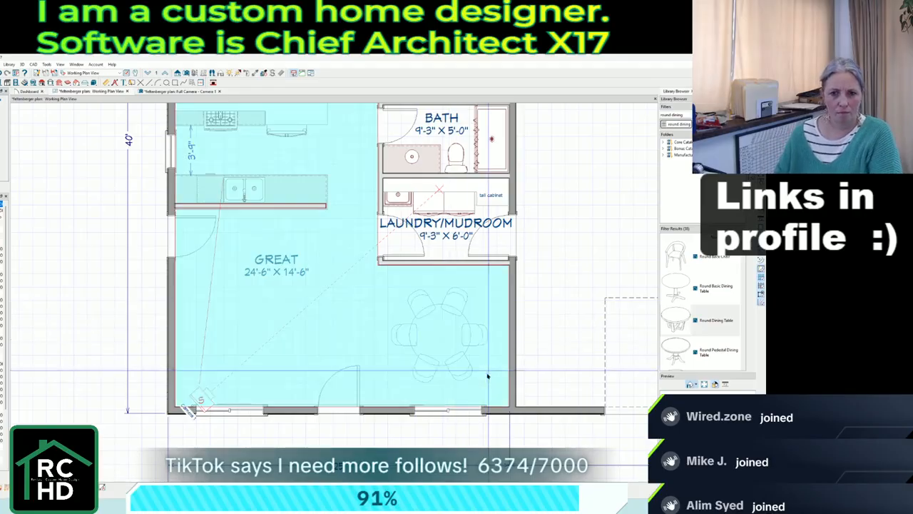
click(482, 396)
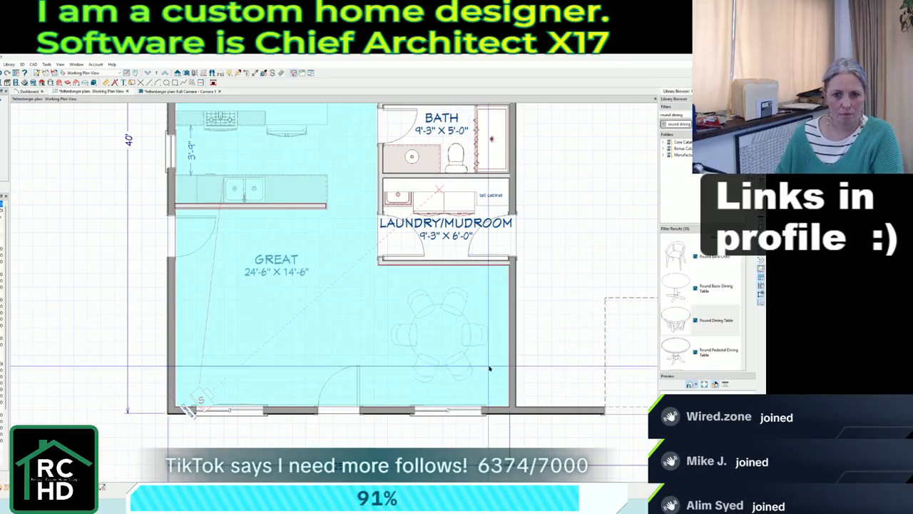
Select all six dining chairs around the round table together, and then select the round dining table on its own.
click(463, 373)
shift+click(477, 337)
shift+click(460, 301)
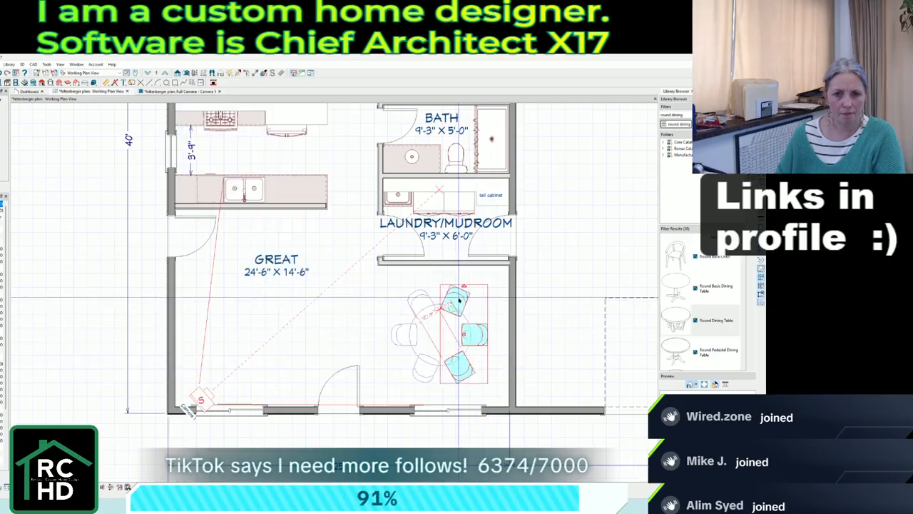
shift+click(426, 309)
shift+click(409, 334)
shift+click(424, 375)
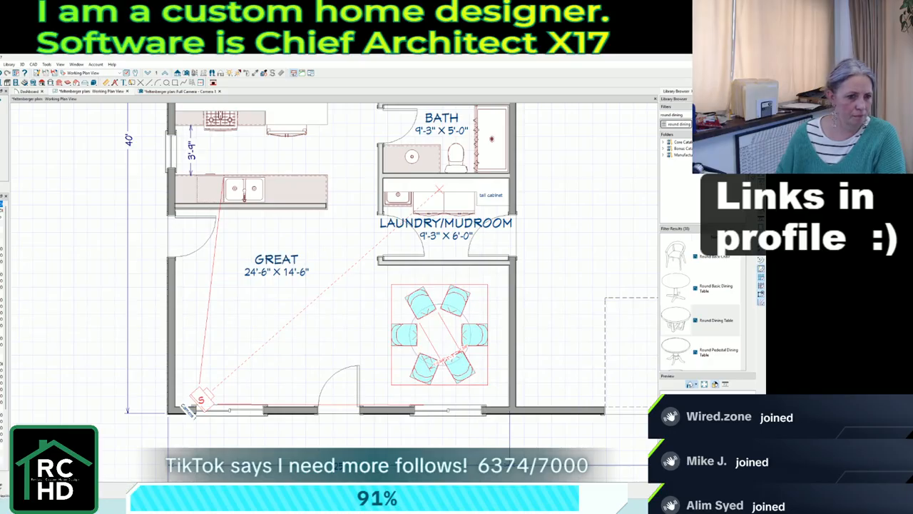
click(440, 345)
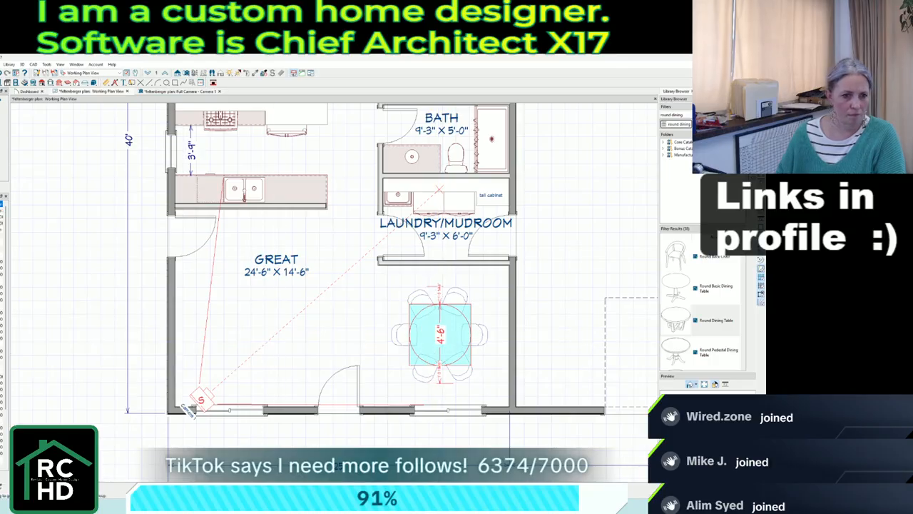
key(Delete)
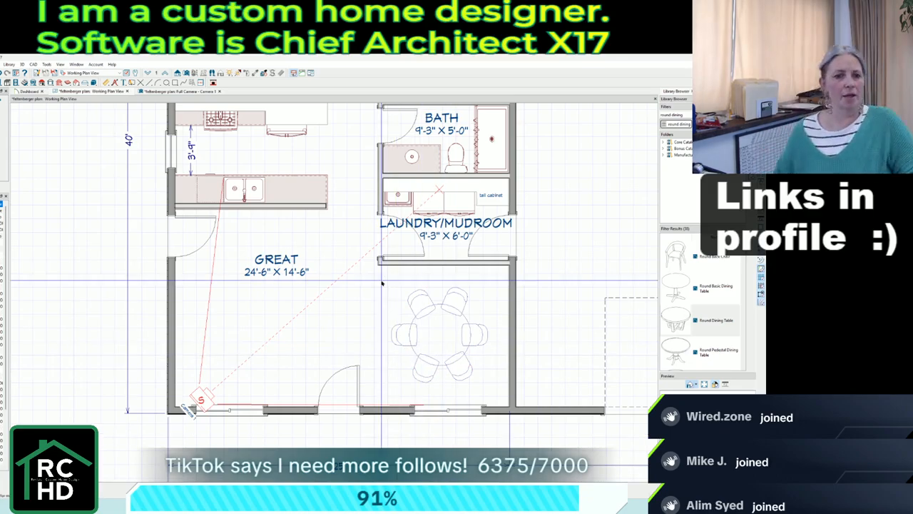
Check the dining table and its chairs in the 3D camera view and return to the working plan view.
click(187, 93)
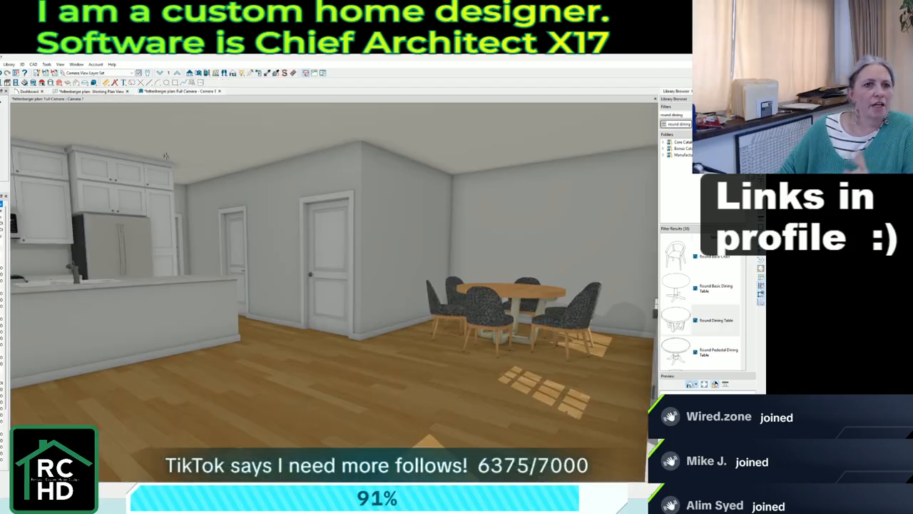
click(60, 92)
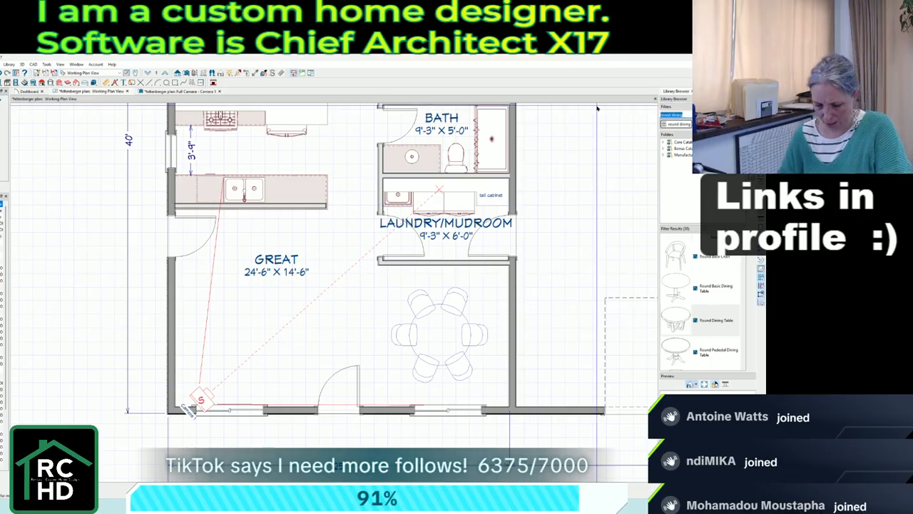
Search the library for "sectional" and place an L-shaped Emory Sectional in the Great room between the kitchen peninsula and the front wall.
text(sectional)
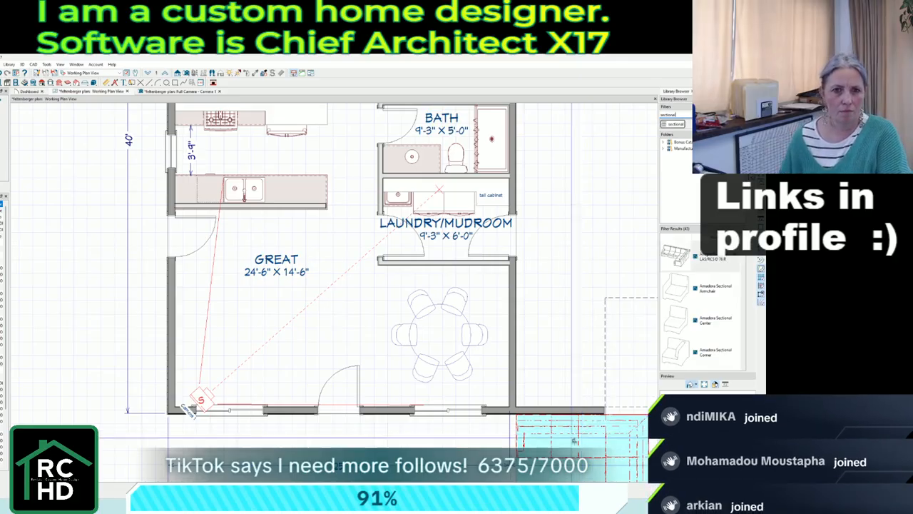
scroll(577, 435, down, 3)
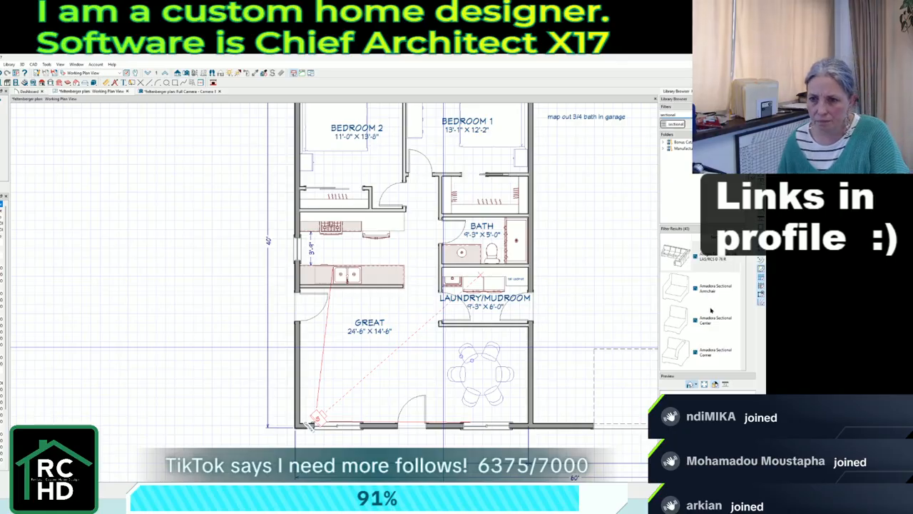
scroll(710, 310, down, 3)
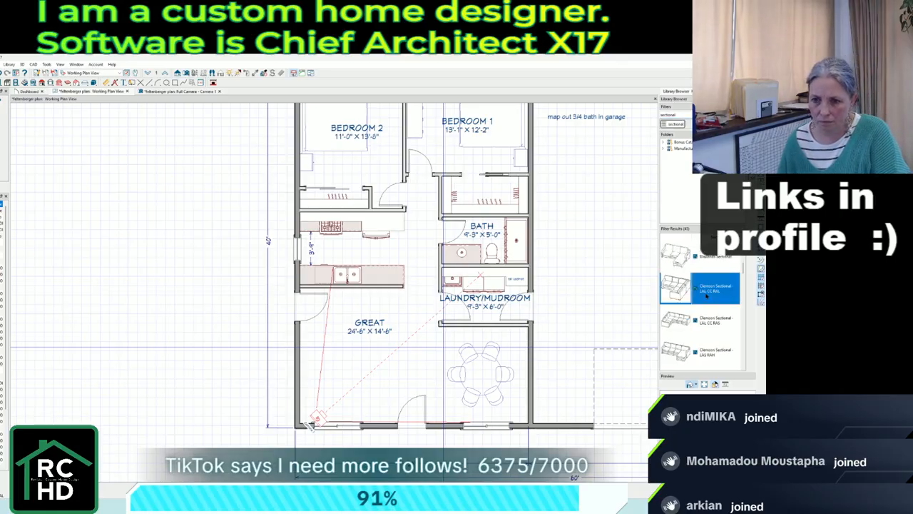
scroll(707, 303, down, 3)
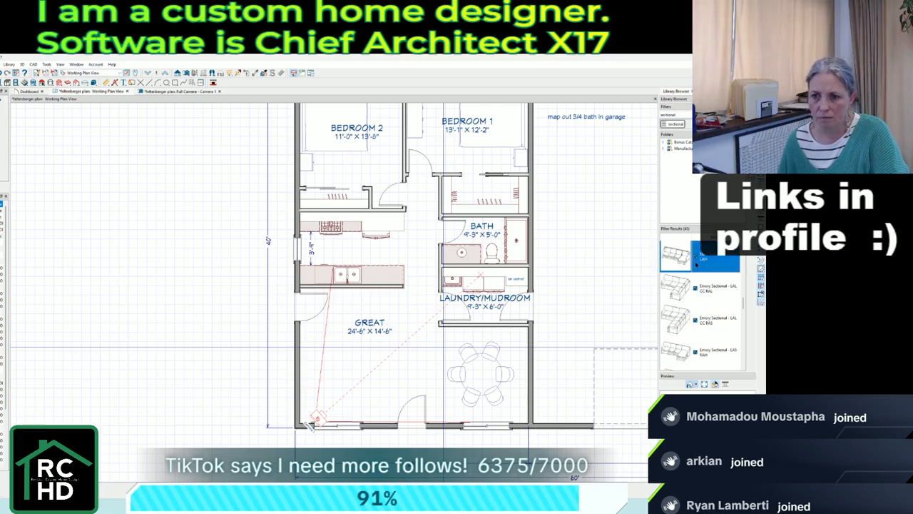
click(699, 322)
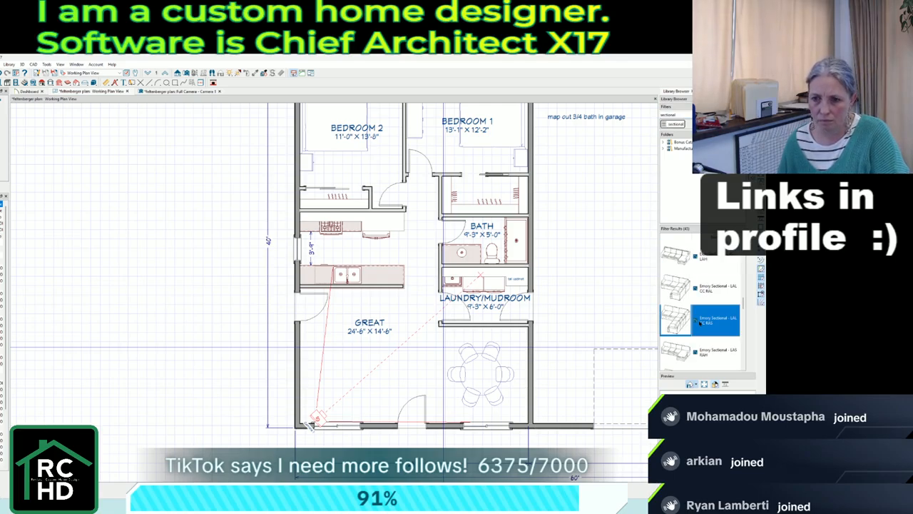
click(683, 295)
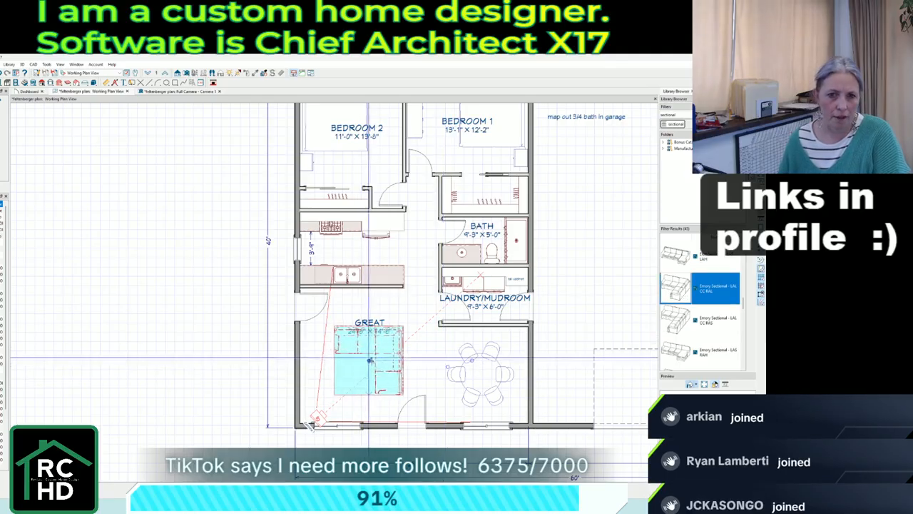
click(370, 356)
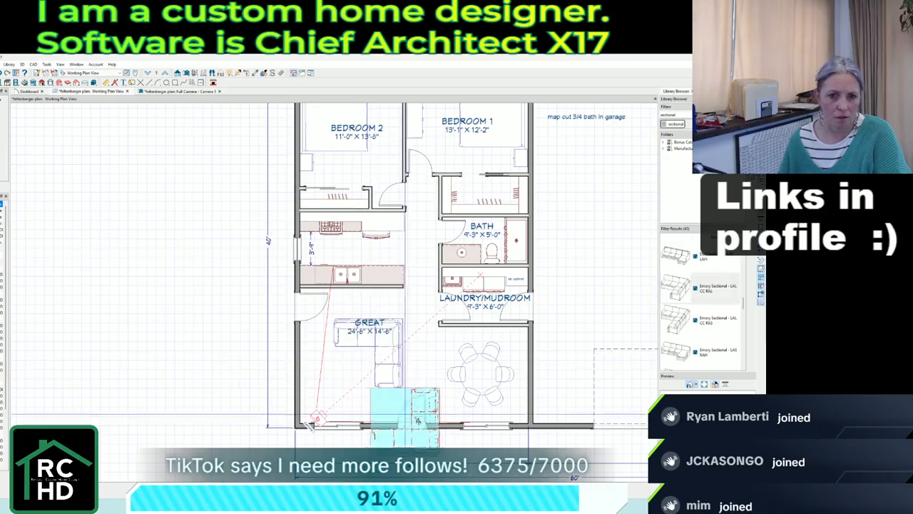
Move the GREAT room label toward the kitchen so that it sits clear of the sectional sofa.
scroll(367, 360, up, 2)
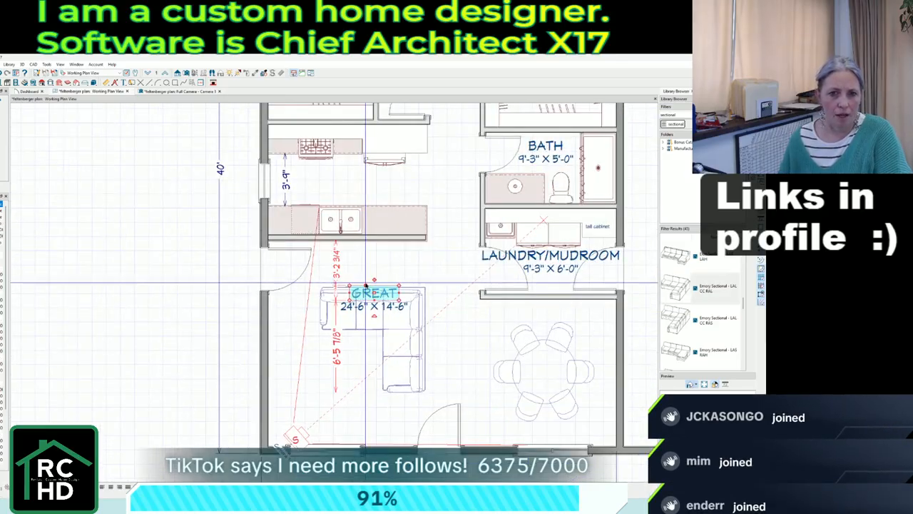
drag(371, 277, 370, 263)
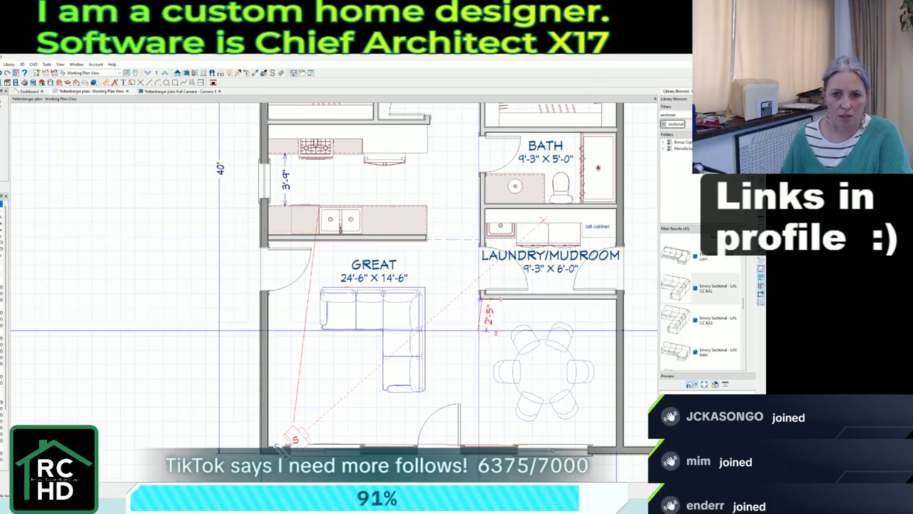
Divide the dining area from the Great room with a vertical room divider and set the new room's type to Dining.
drag(477, 444, 478, 446)
double_click(499, 321)
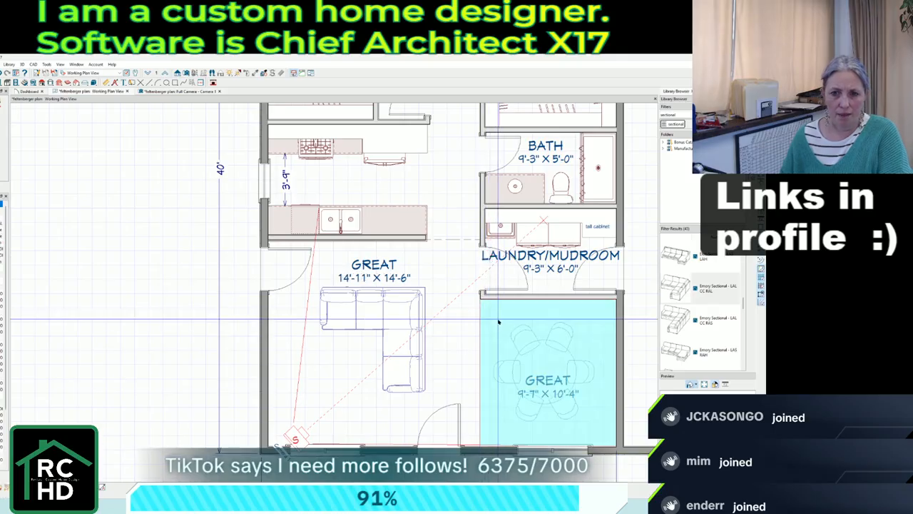
click(231, 146)
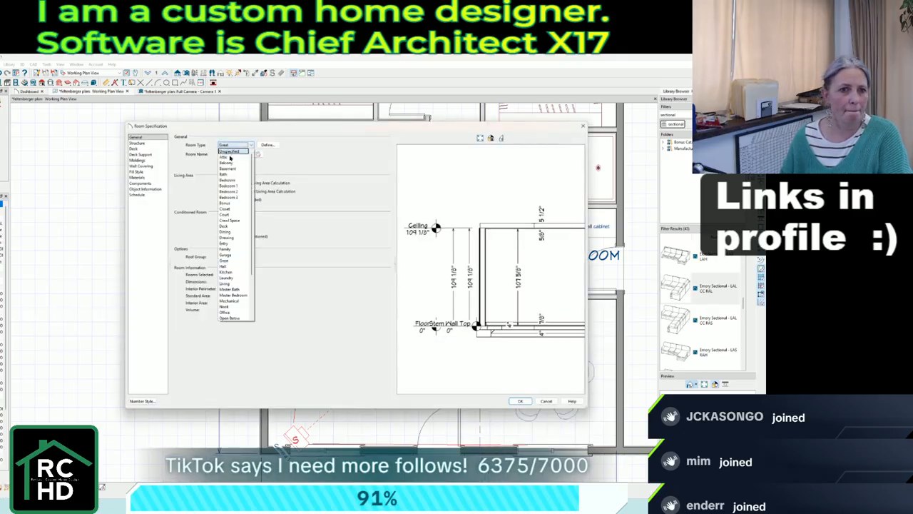
click(228, 232)
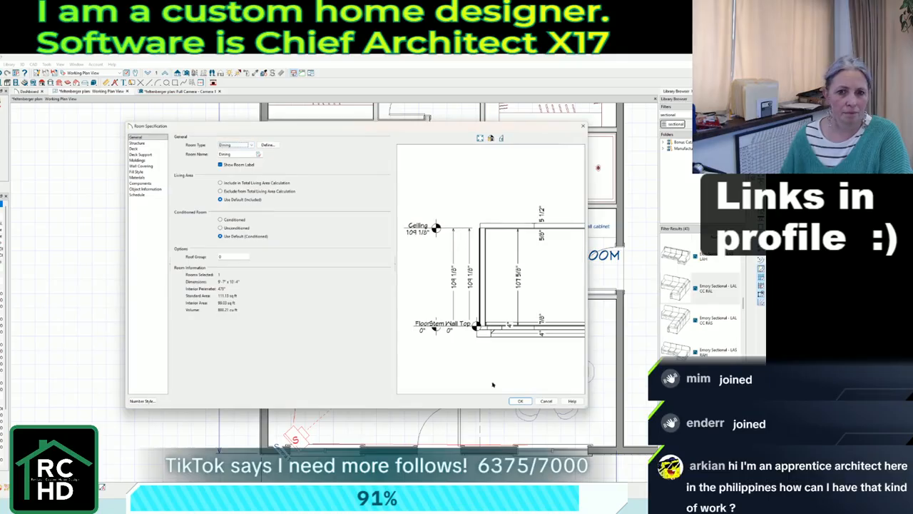
click(519, 402)
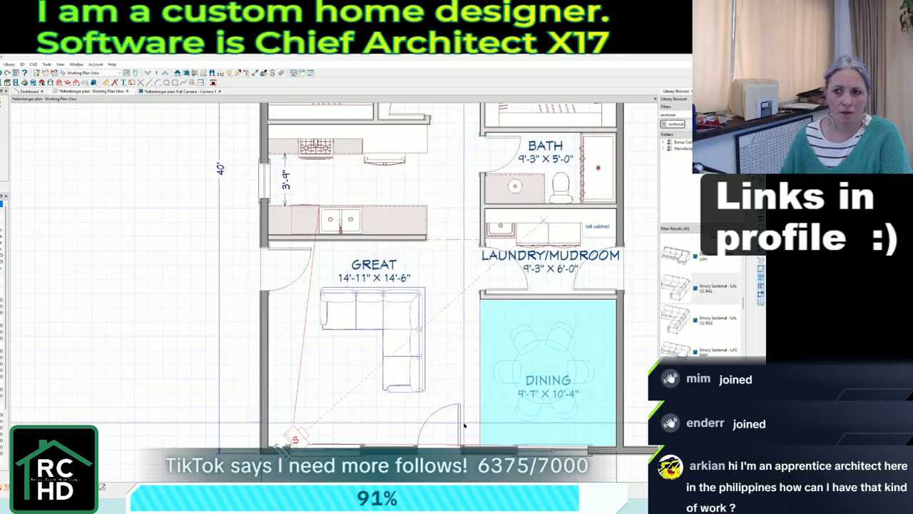
Set the room type of the unspecified room containing the cooktop and sink to Kitchen.
scroll(378, 230, down, 1)
scroll(365, 224, up, 1)
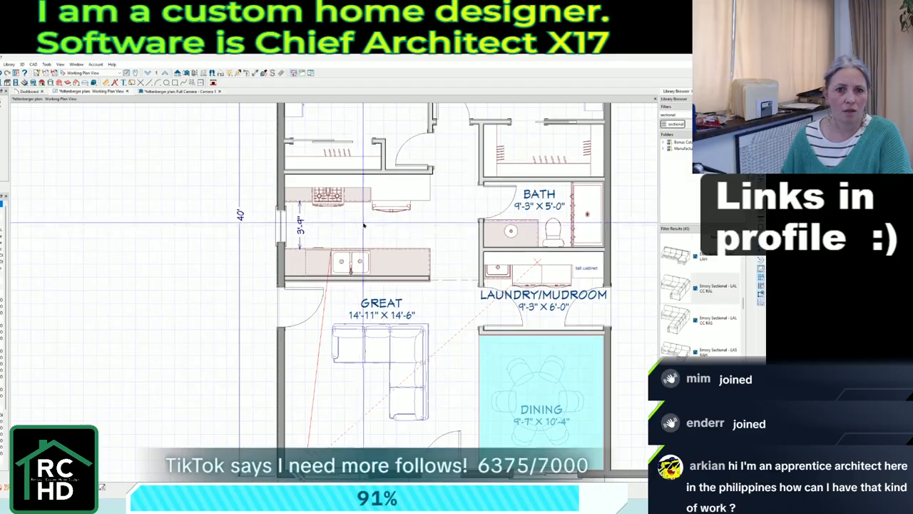
double_click(359, 232)
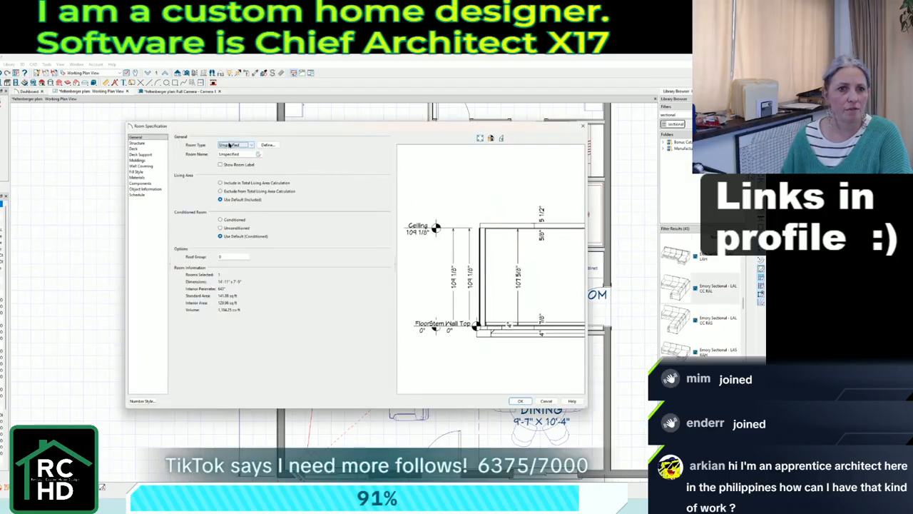
click(229, 145)
click(224, 272)
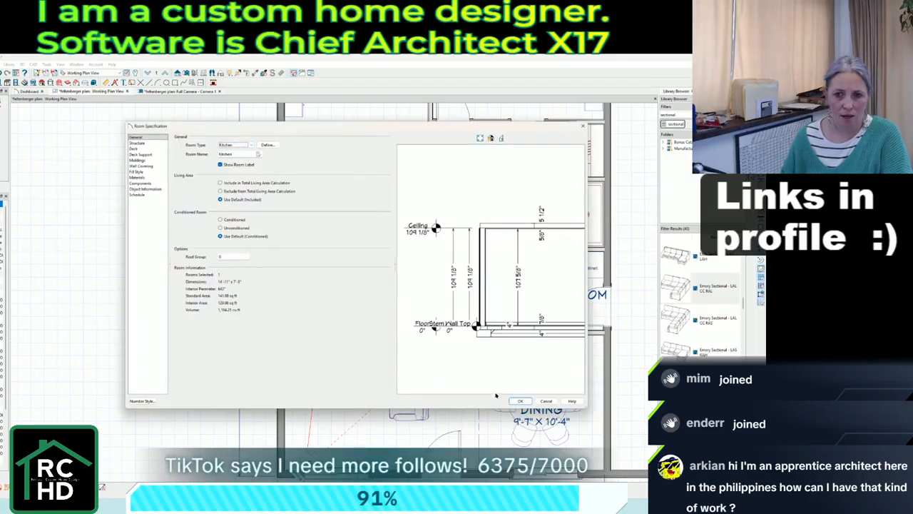
click(518, 401)
click(391, 233)
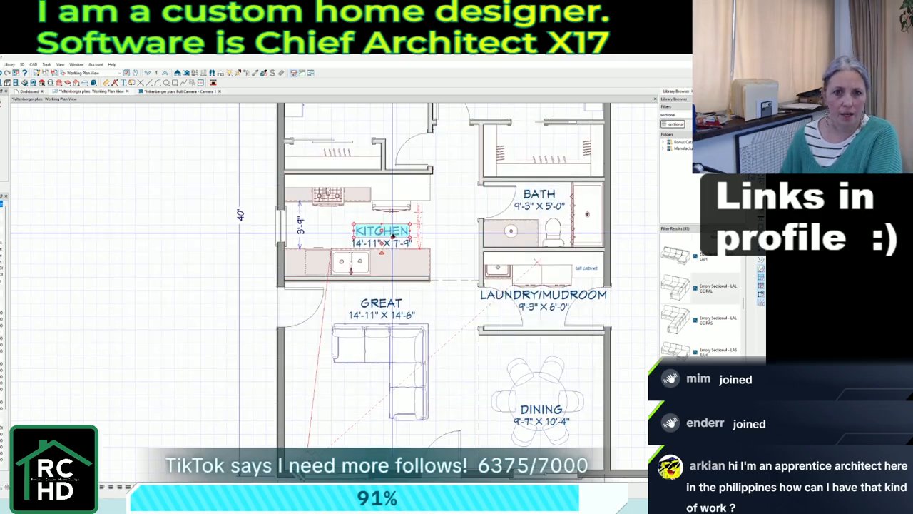
click(238, 212)
Move the Dining room label below the round table, near the room's exterior window wall.
scroll(238, 212, down, 3)
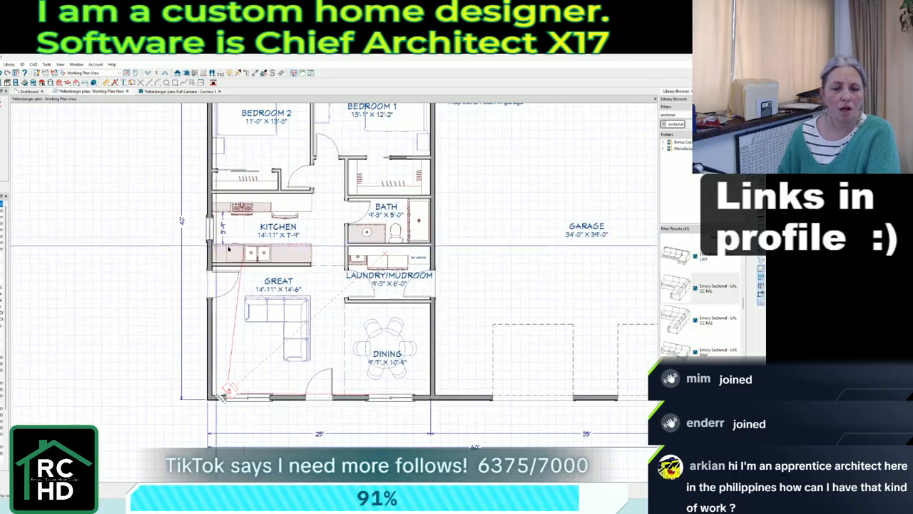
scroll(264, 328, up, 2)
click(446, 349)
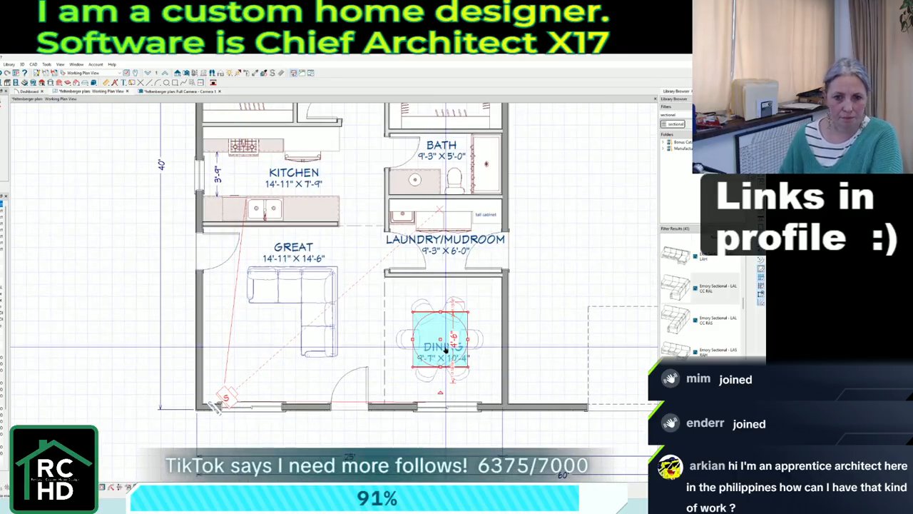
click(441, 377)
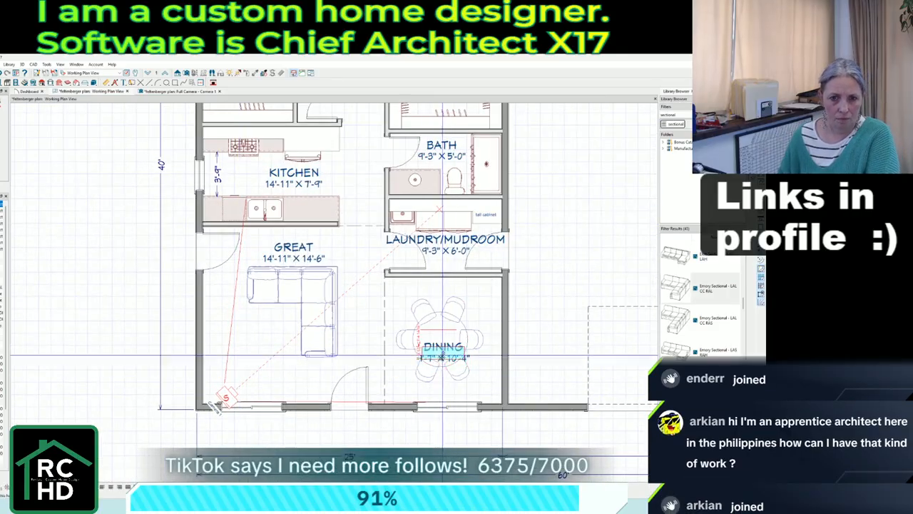
drag(440, 377, 441, 383)
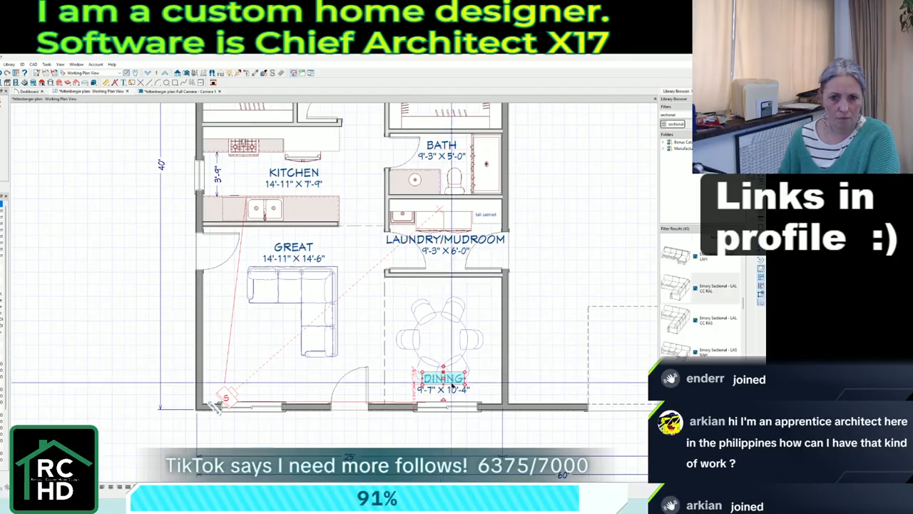
click(483, 371)
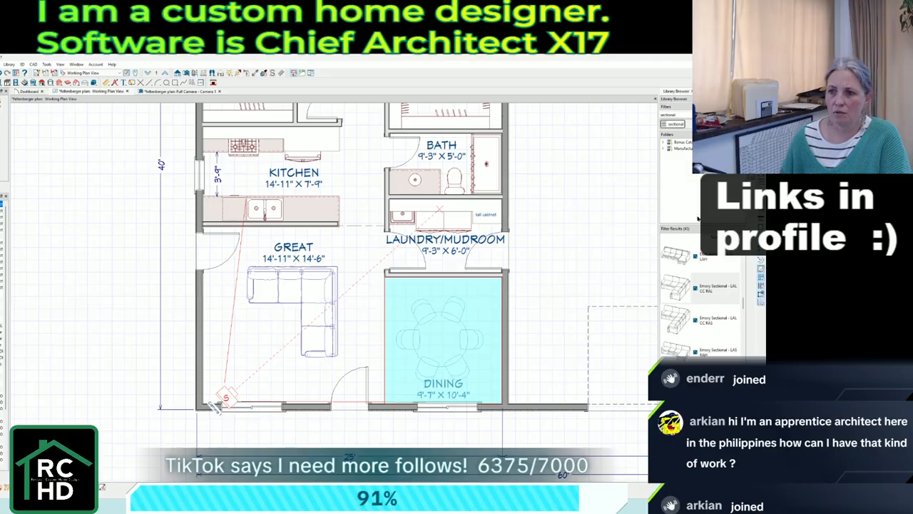
Search the library for ottoman and place the Cube Ottoman in the Great room below the sectional sofa.
drag(691, 112, 619, 111)
text(armchai)
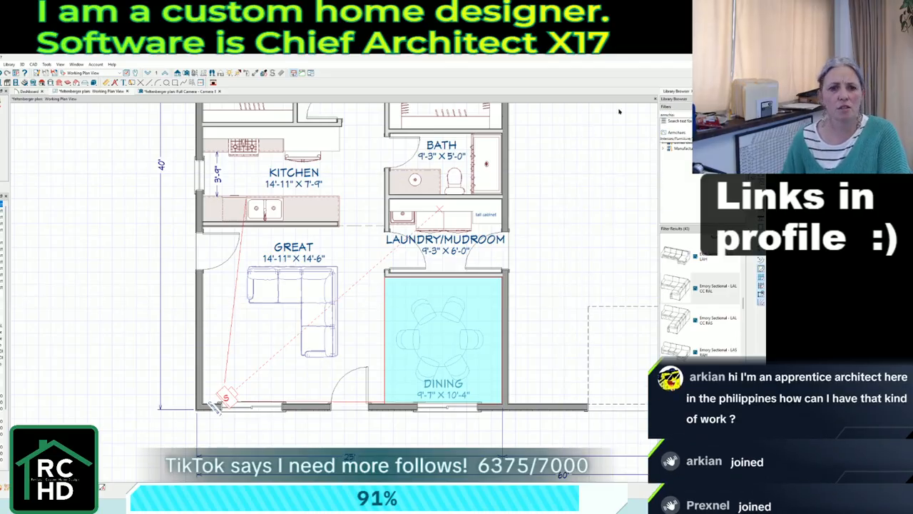
text(ttoman)
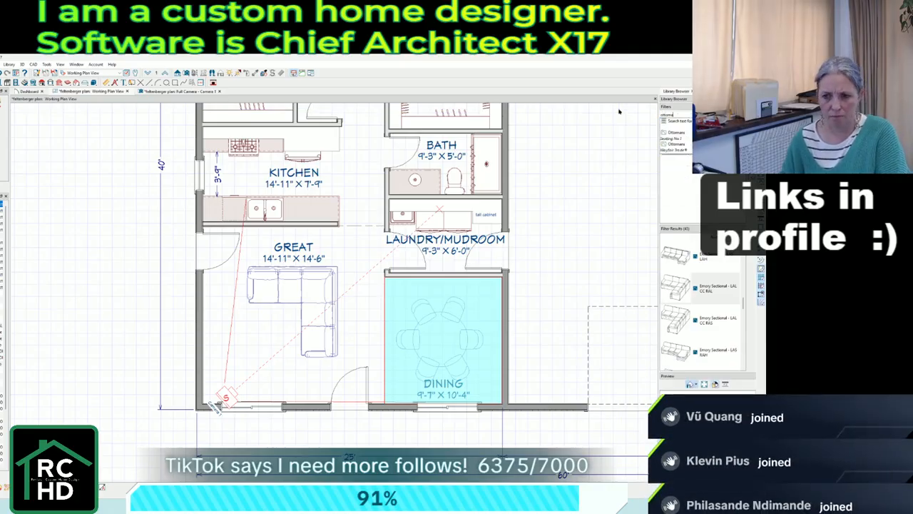
key(Return)
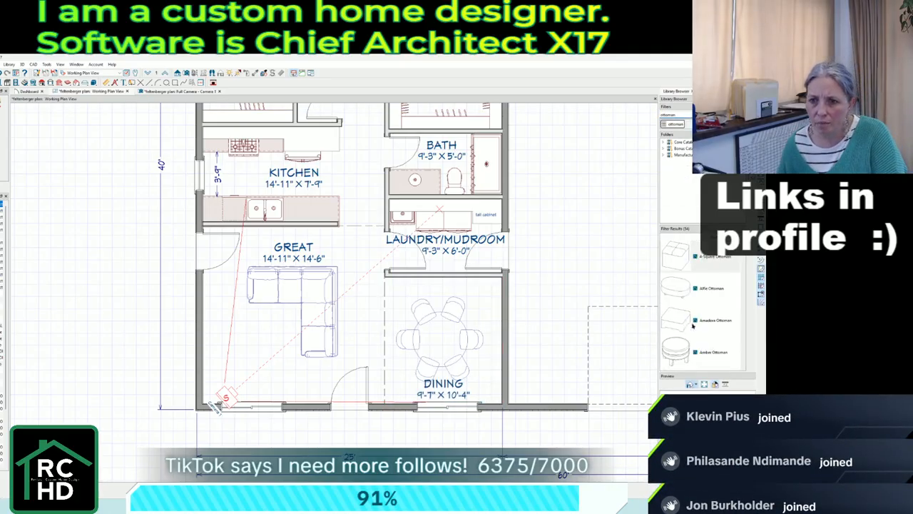
scroll(696, 323, down, 3)
click(687, 322)
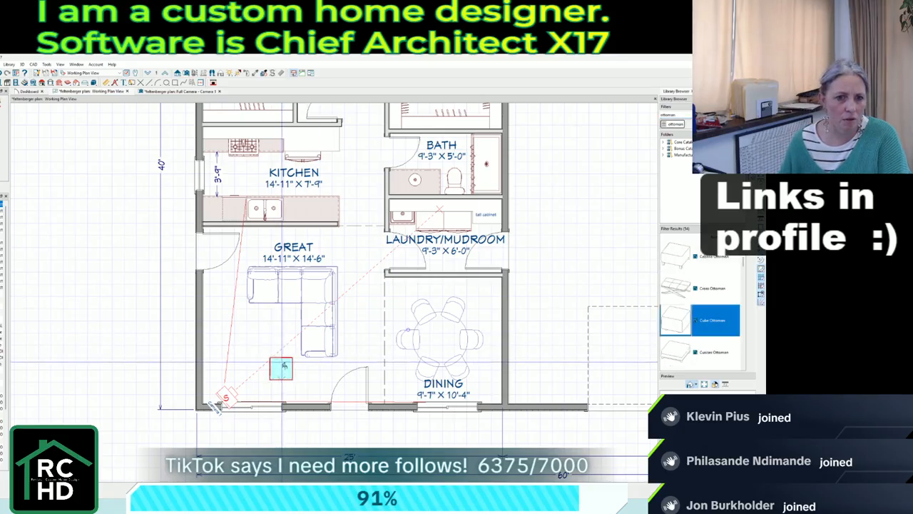
click(284, 368)
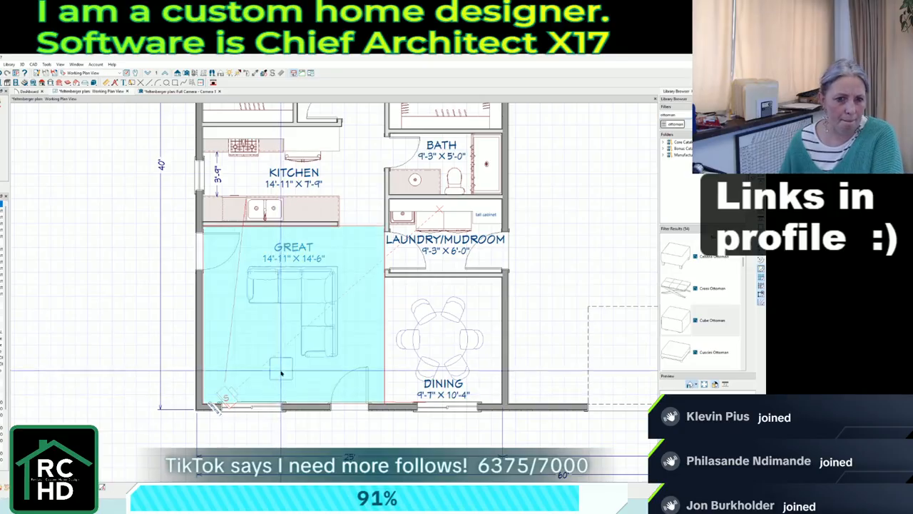
Move the ottoman up into the inner corner area of the L-shaped sectional sofa.
mouse_move(281, 399)
mouse_down()
mouse_move(263, 385)
mouse_move(280, 394)
mouse_up()
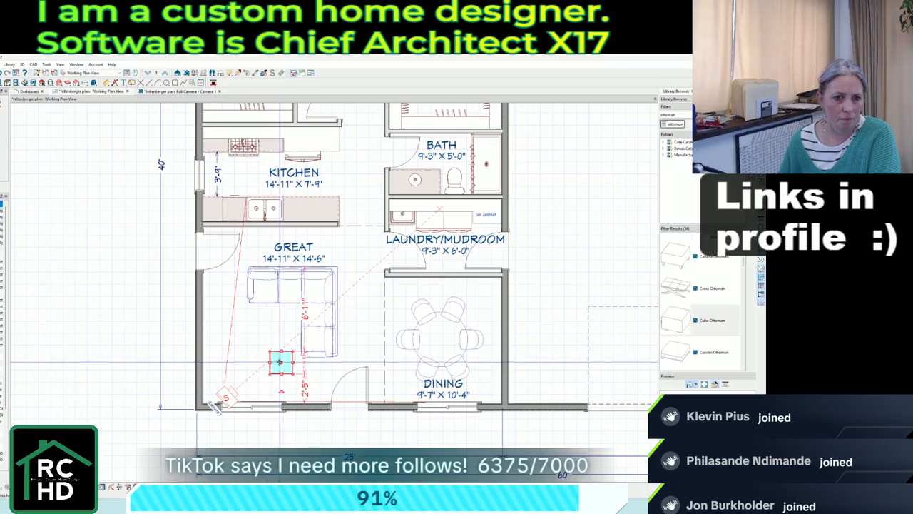
drag(281, 362, 279, 325)
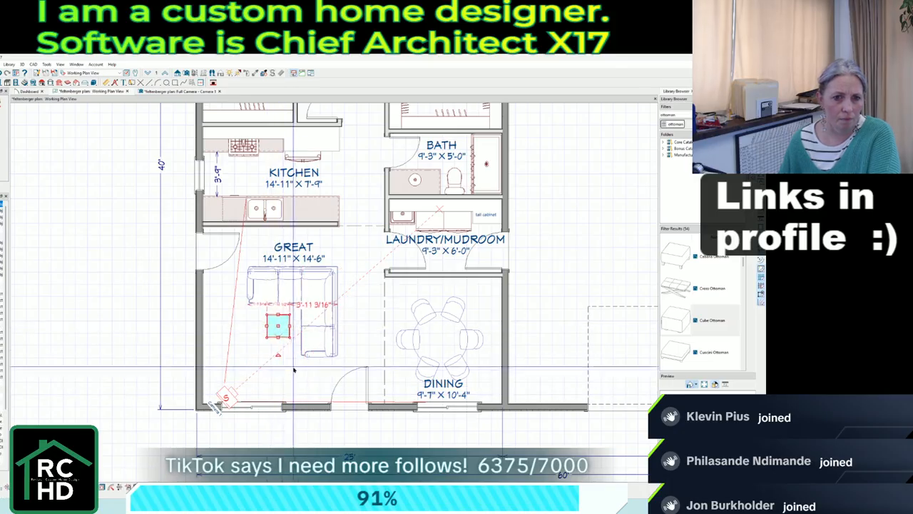
click(332, 311)
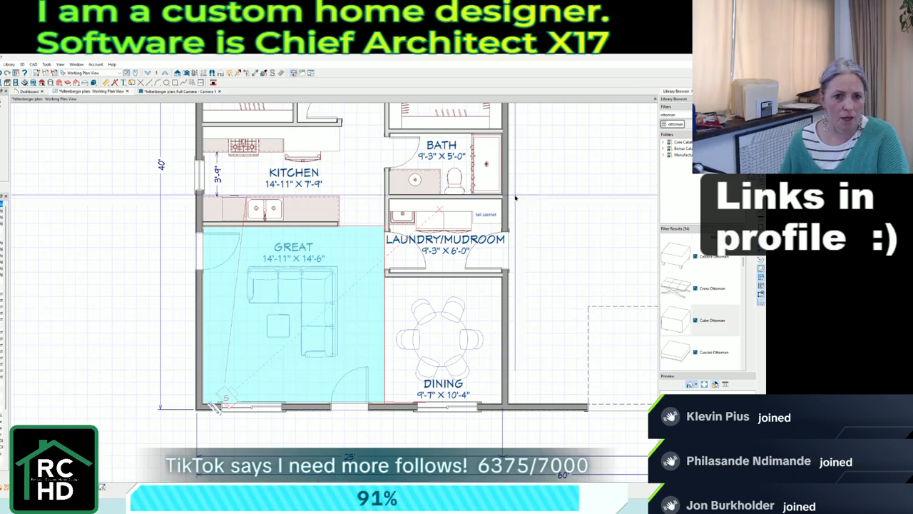
Search the library for console and place the Franklin Media Cabinet against the Great room's exterior side wall, facing the sectional.
text(console)
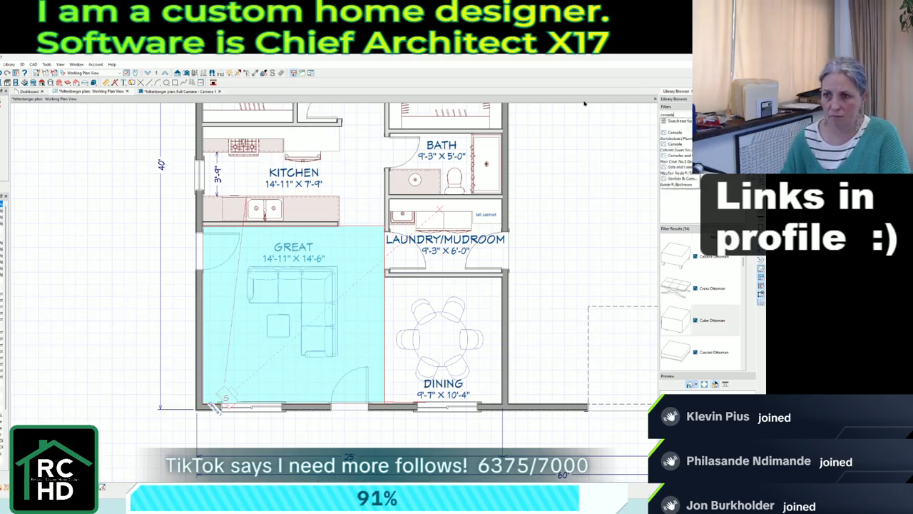
key(Return)
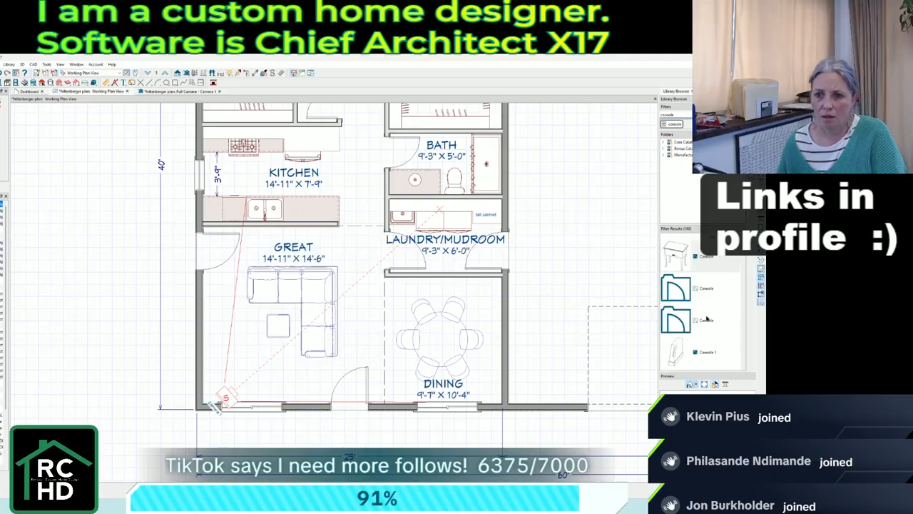
scroll(706, 318, down, 2)
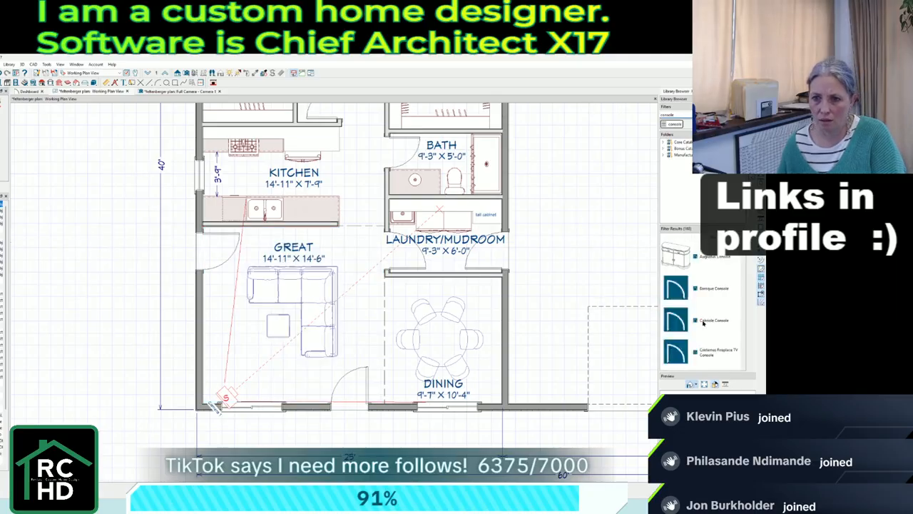
scroll(704, 322, down, 2)
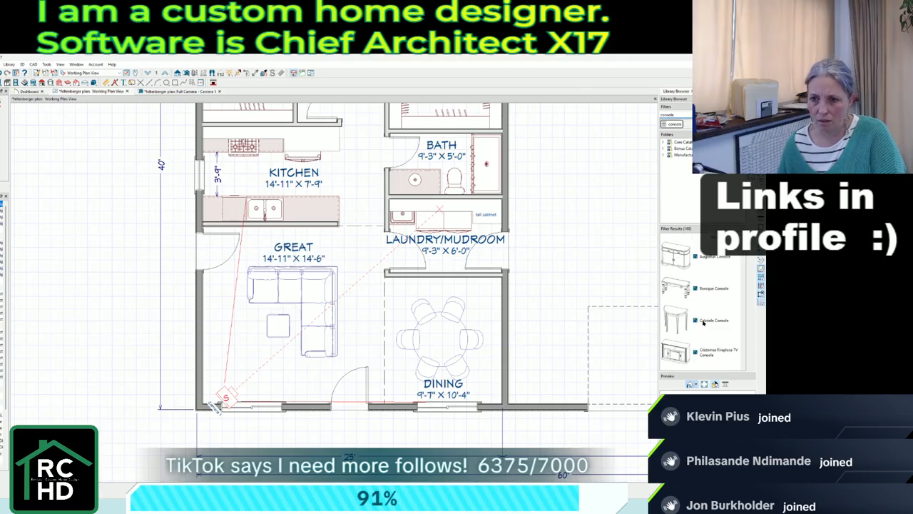
scroll(694, 341, down, 3)
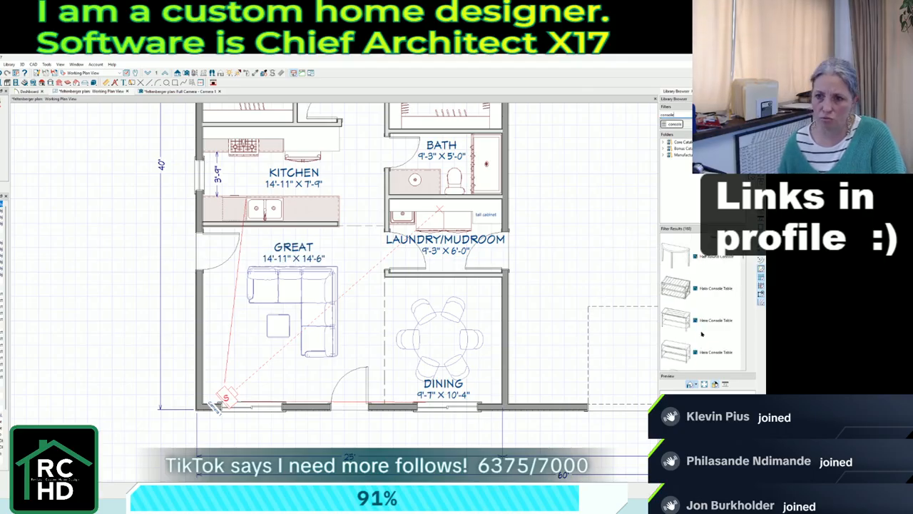
scroll(701, 334, down, 3)
scroll(701, 334, down, 2)
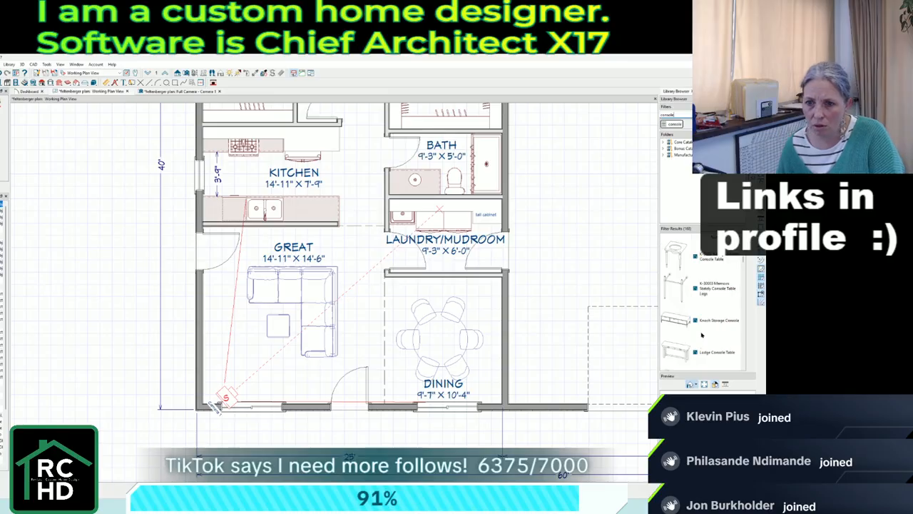
scroll(689, 325, up, 2)
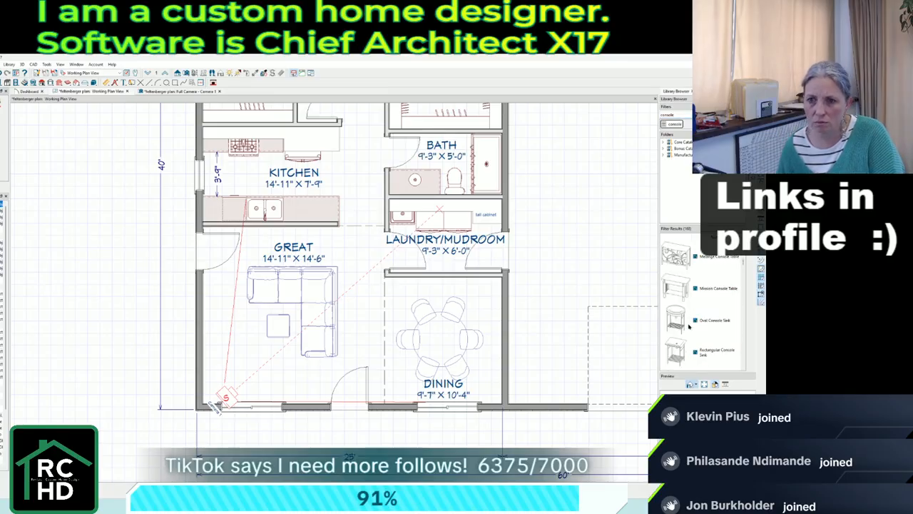
scroll(689, 326, down, 2)
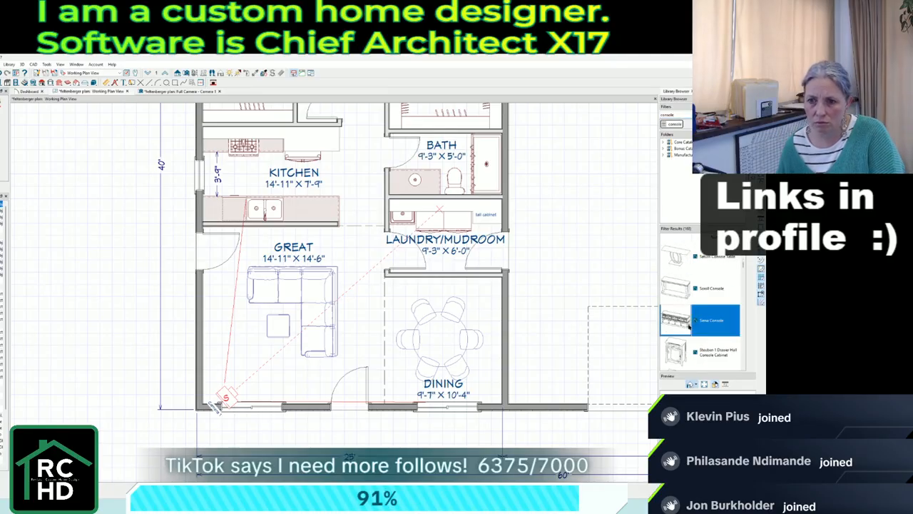
scroll(689, 325, down, 3)
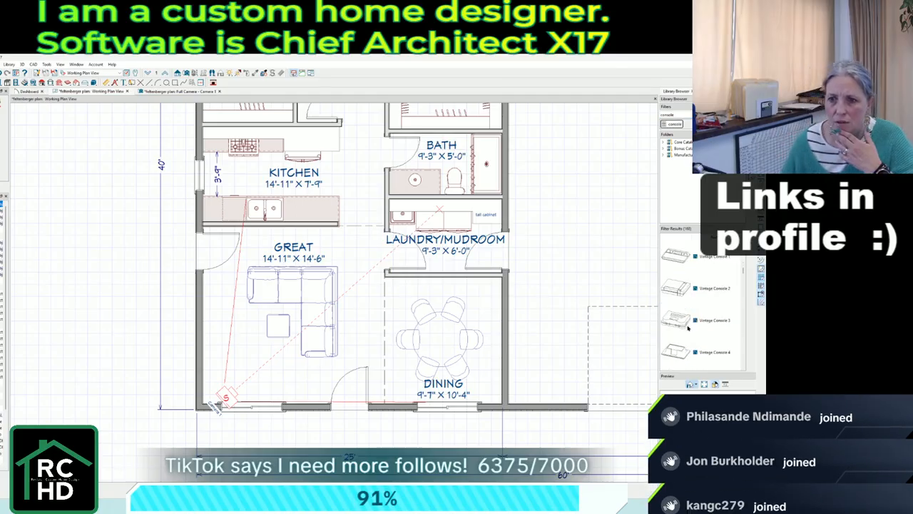
scroll(689, 330, down, 3)
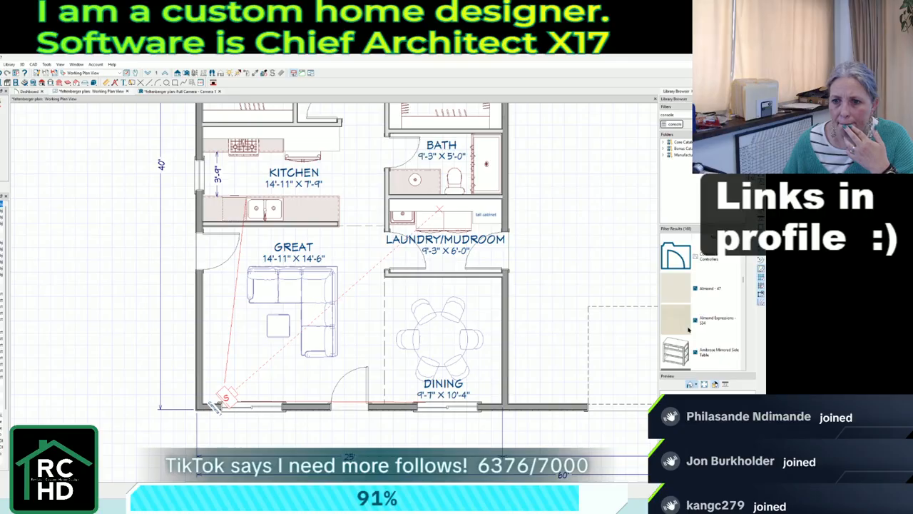
scroll(689, 330, down, 6)
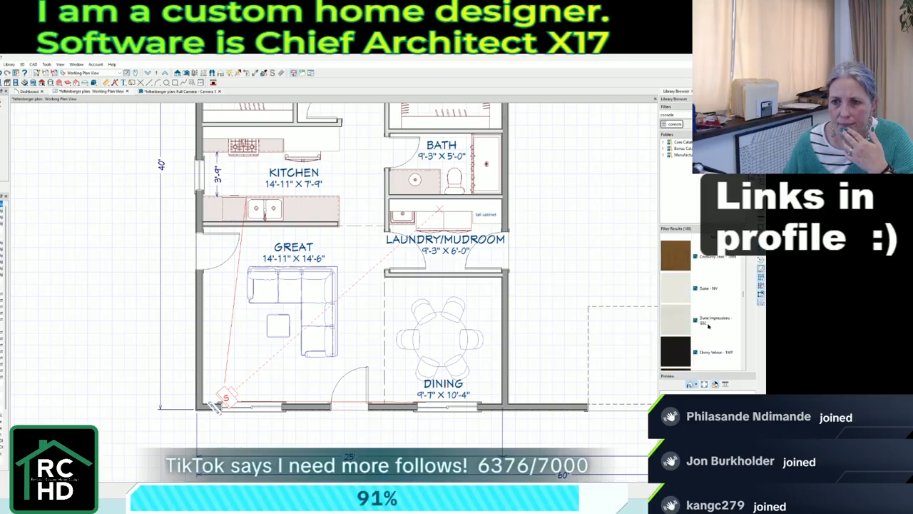
scroll(717, 326, down, 3)
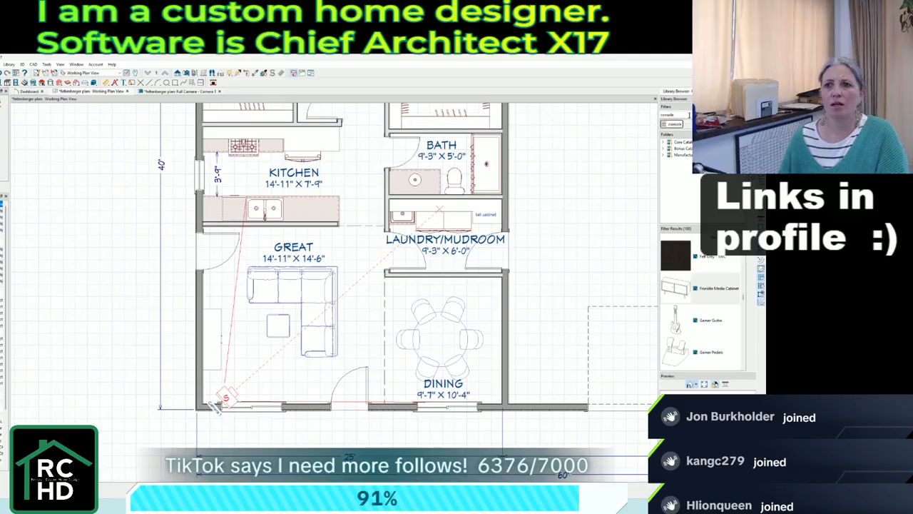
Search the library for a TV and place one on the media cabinet in the Great room.
text(s)
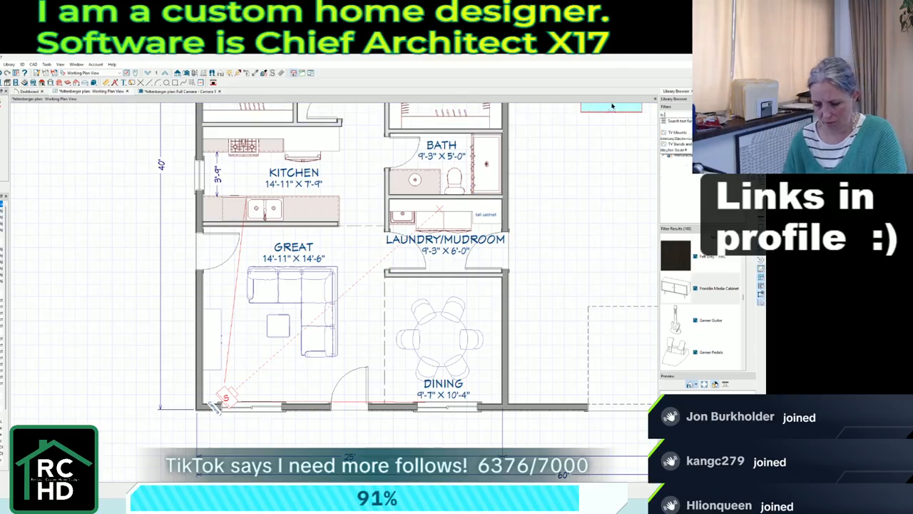
text(v 15)
key(Return)
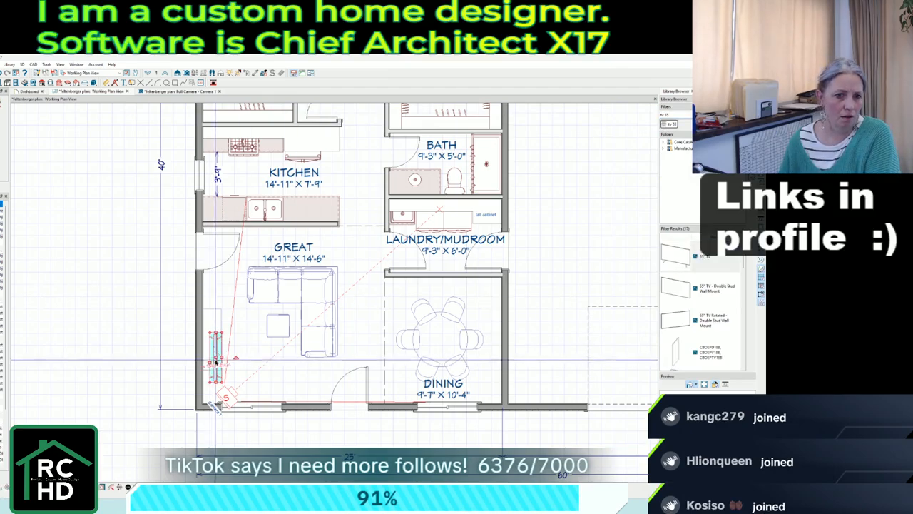
Move the TV toward the Great room's exterior side wall and up so it sits centered on the media cabinet.
click(208, 359)
drag(208, 356, 208, 341)
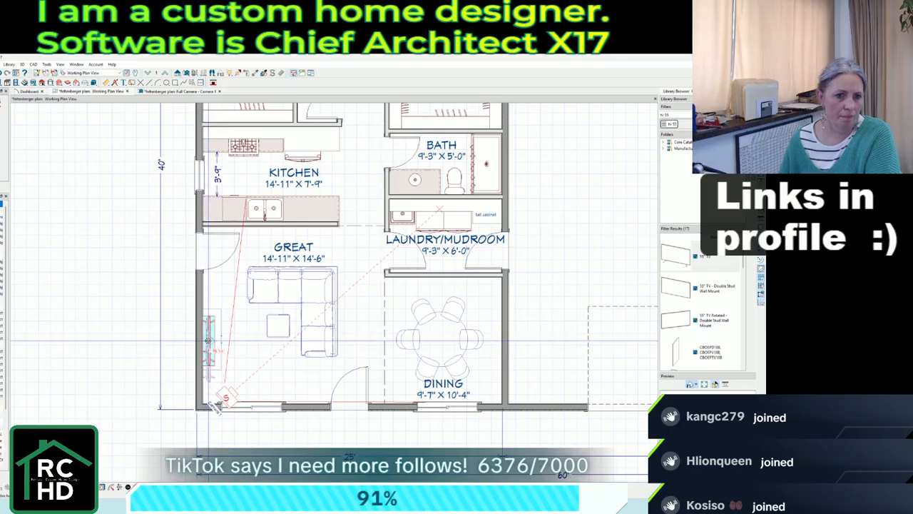
scroll(255, 389, down, 2)
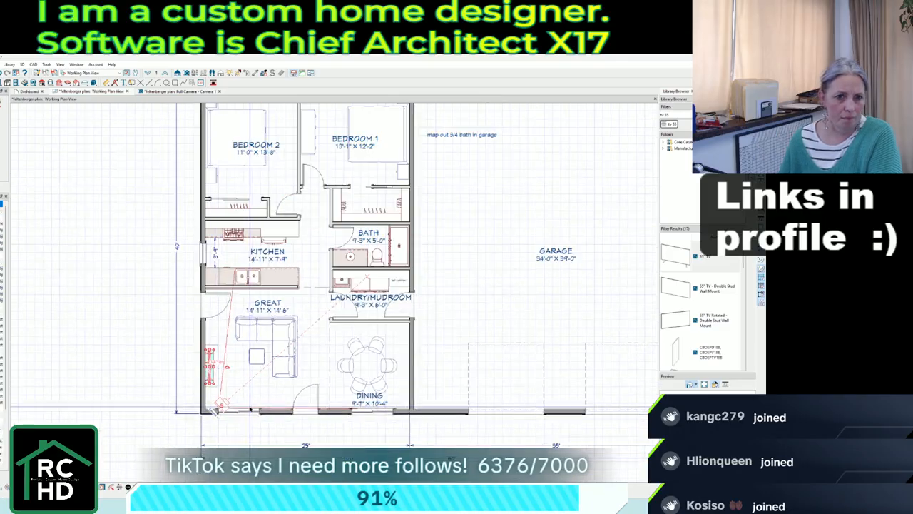
key(Escape)
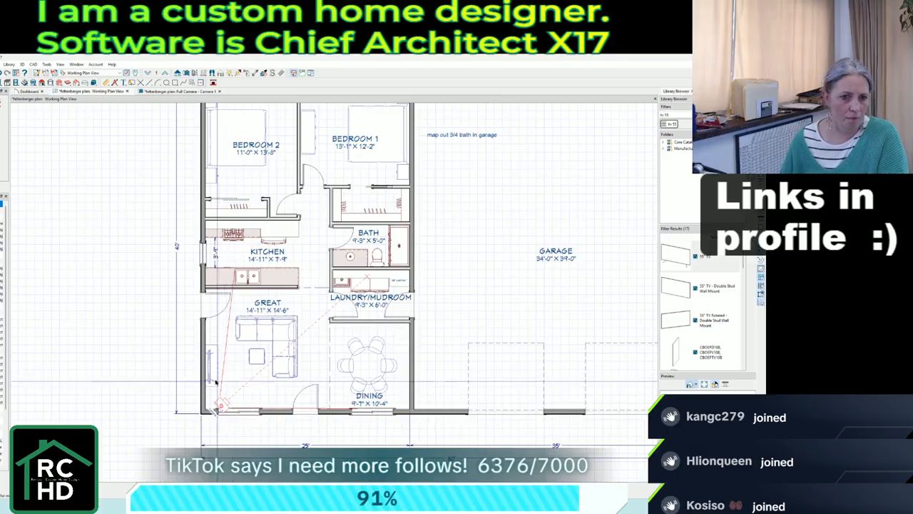
In the camera view, apply the dining chairs' dark fabric to the sectional sofa and ottoman, and undo it on the ottoman.
click(182, 91)
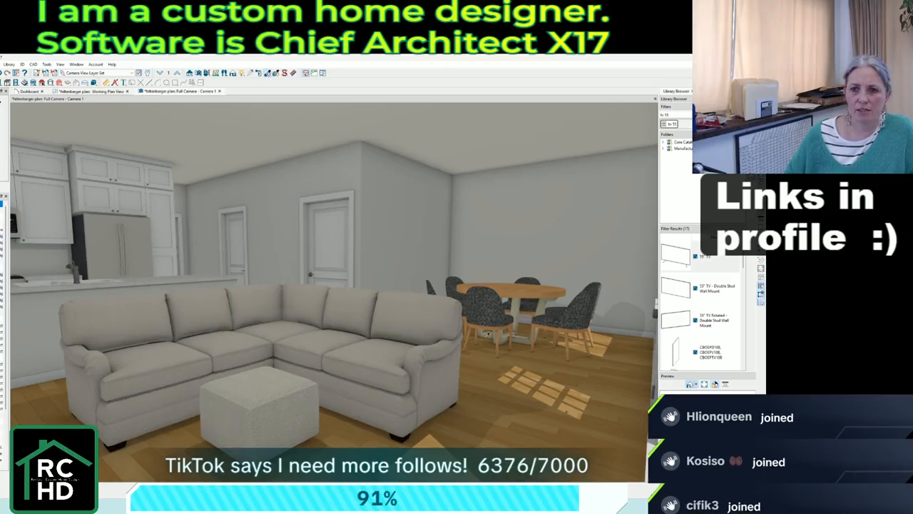
click(420, 331)
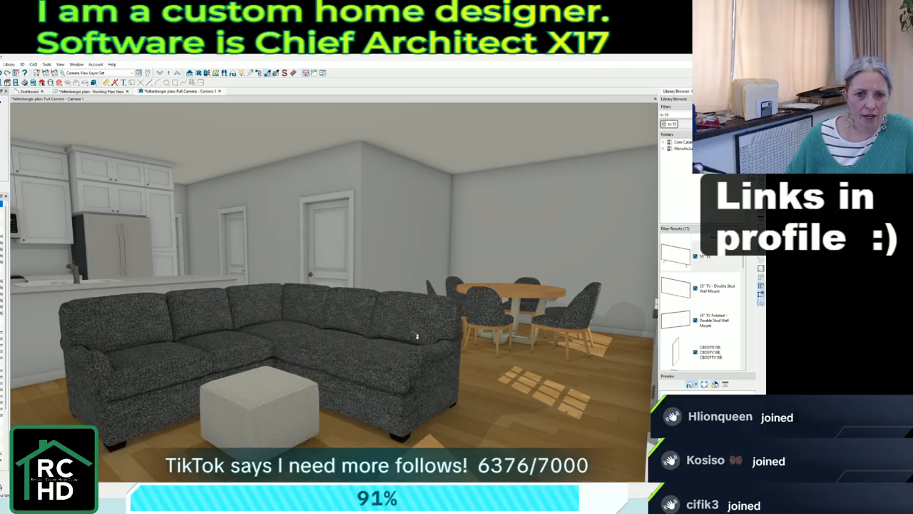
click(289, 411)
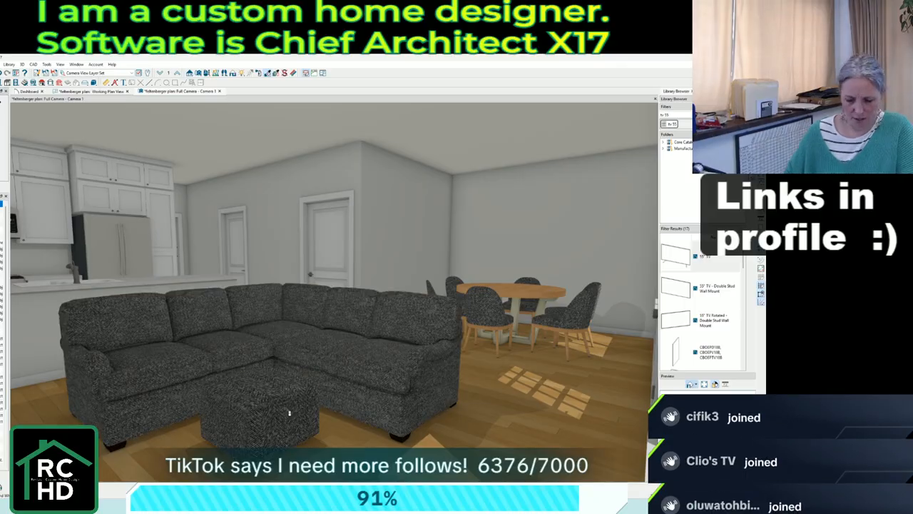
key(ctrl+z)
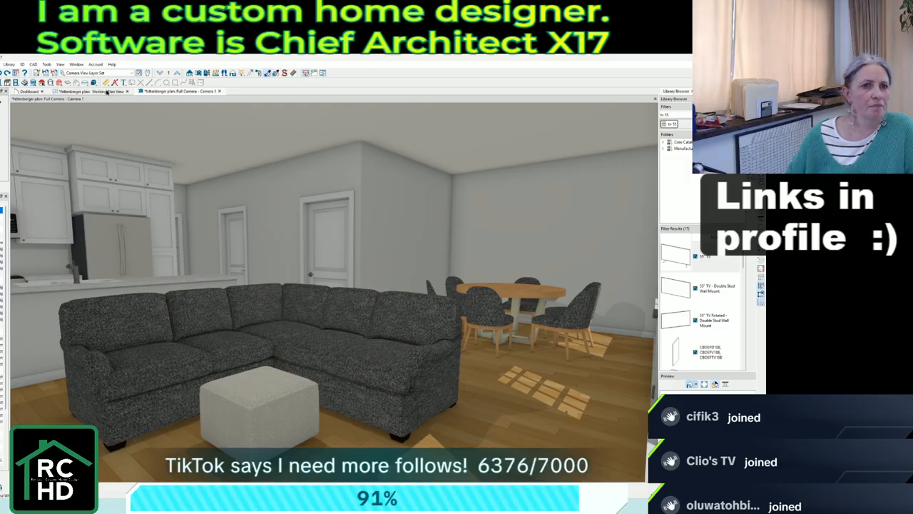
Show the whole house exterior in the camera view, search the library for standing seam and apply Beige Standing Seam to the exterior walls.
click(107, 93)
click(207, 83)
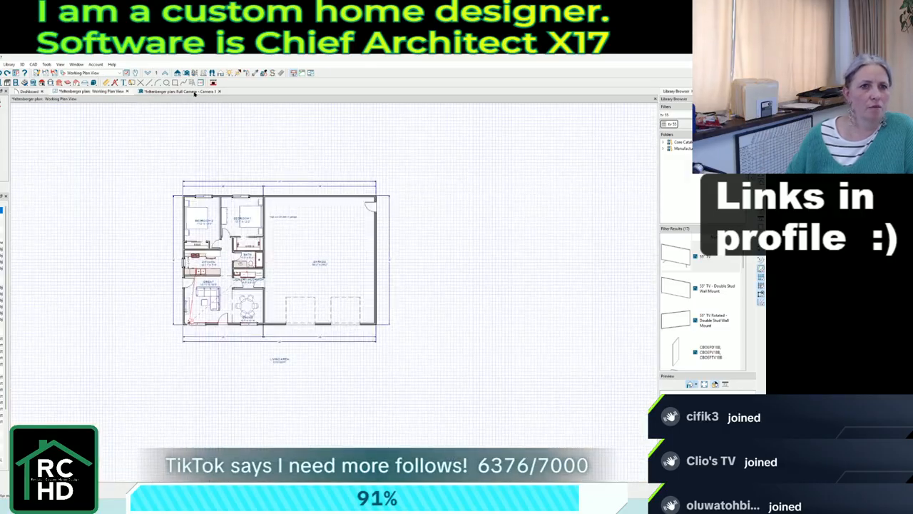
click(192, 91)
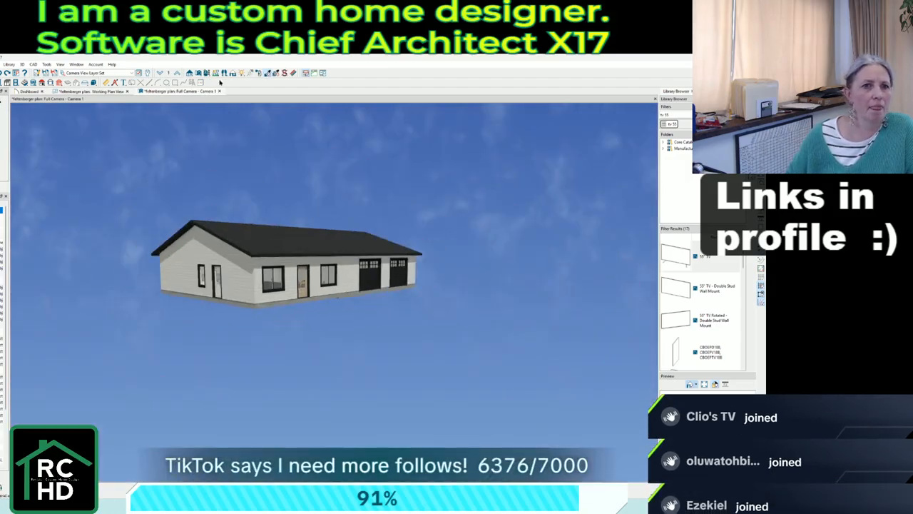
scroll(203, 286, up, 1)
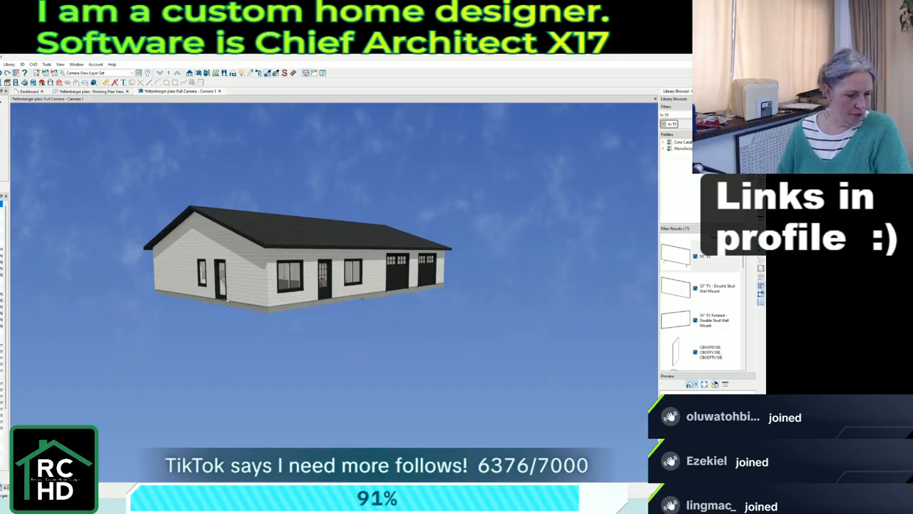
text(stan)
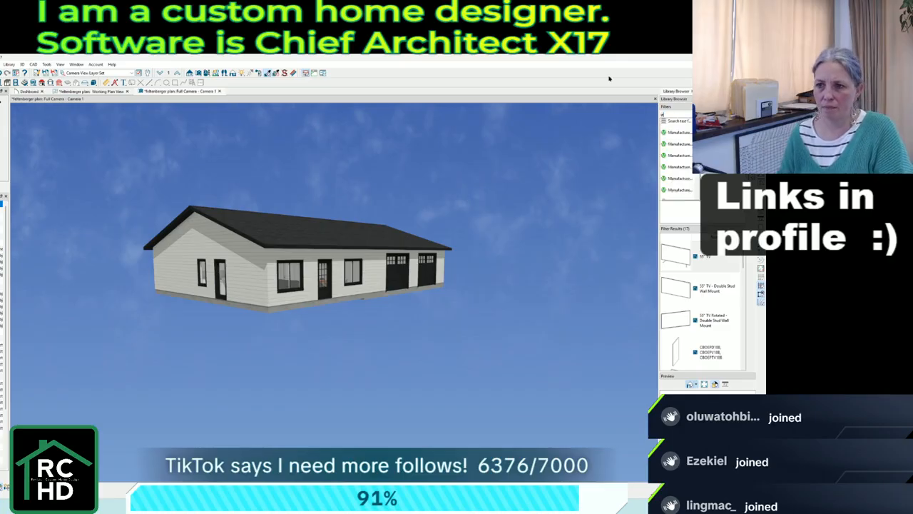
text(ding seam)
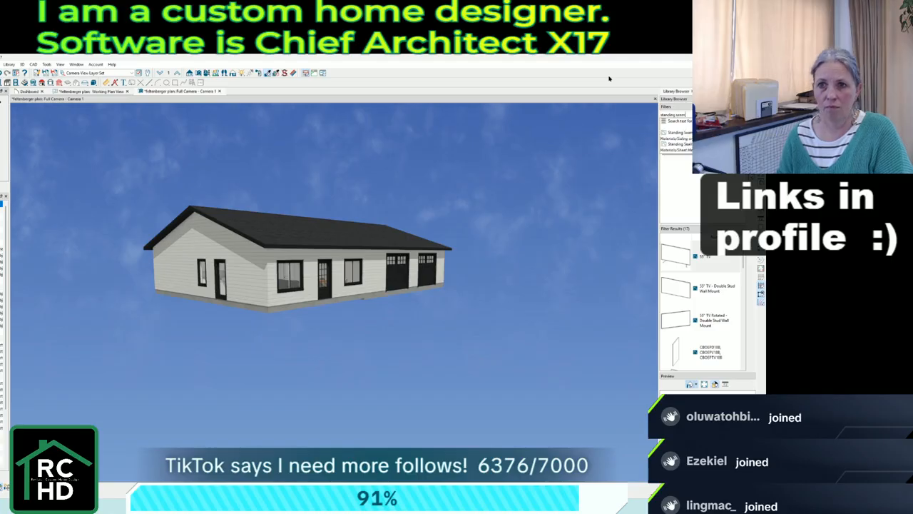
key(Return)
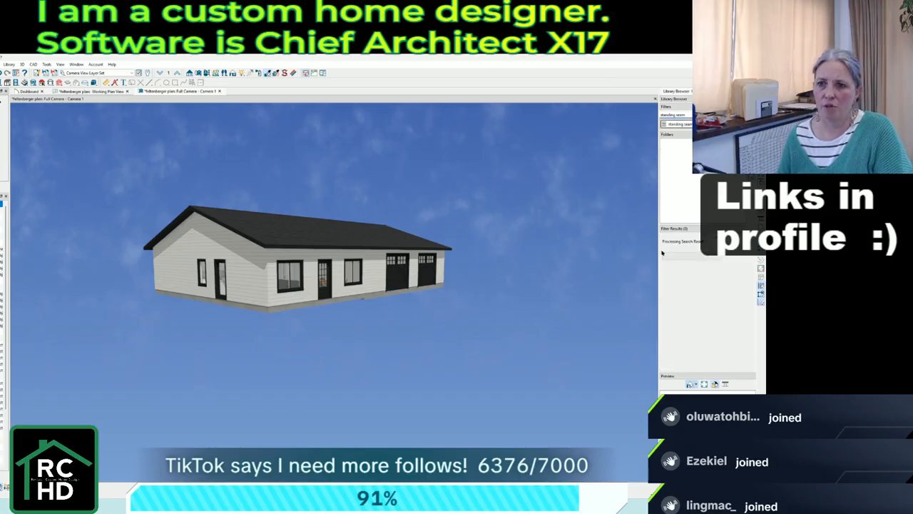
drag(679, 321, 267, 298)
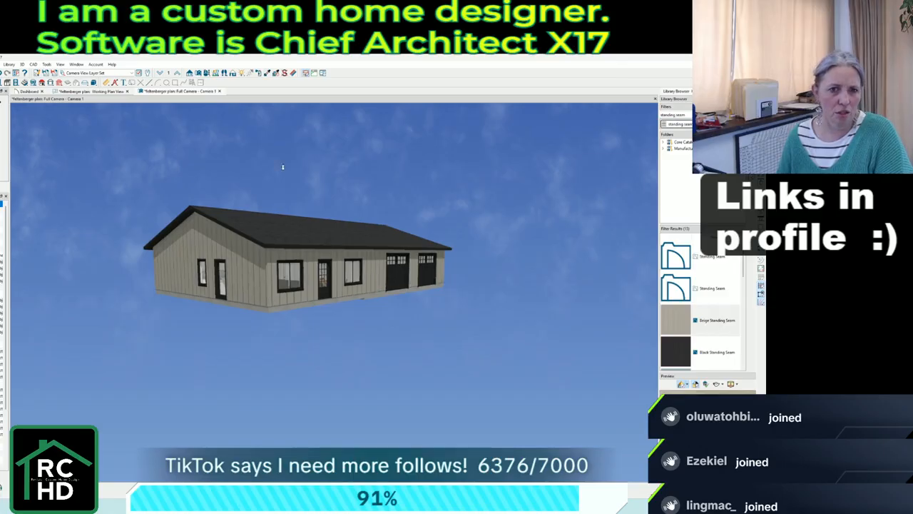
Apply the black trim material to the white door on the garage's gable end.
drag(210, 155, 440, 171)
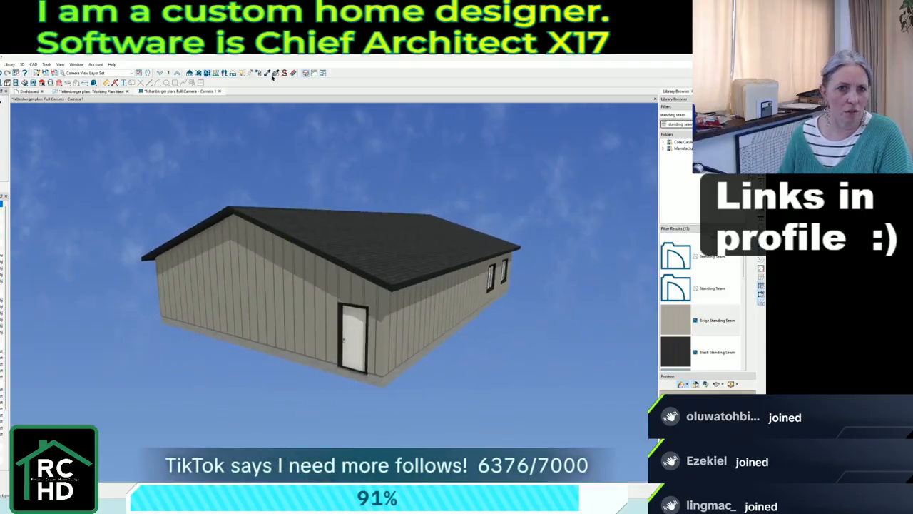
click(353, 326)
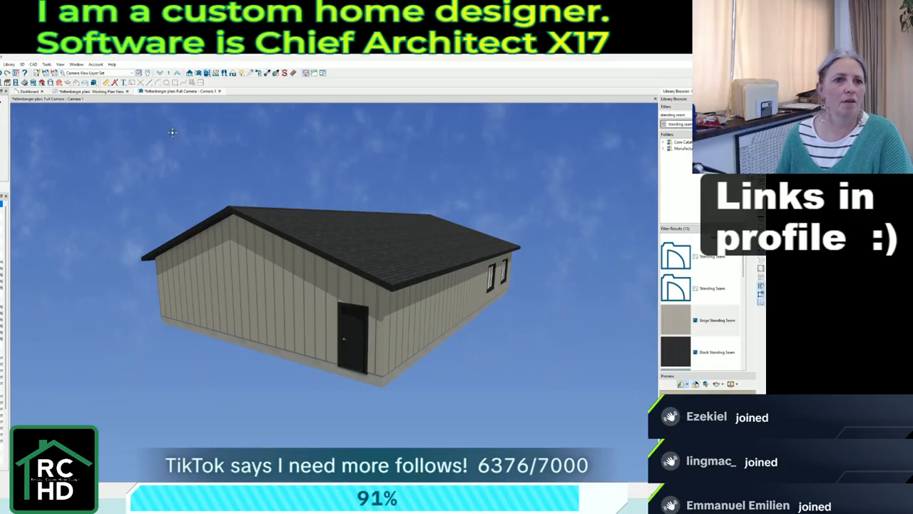
Apply the Green Standing Seam material to the roof.
drag(172, 132, 333, 189)
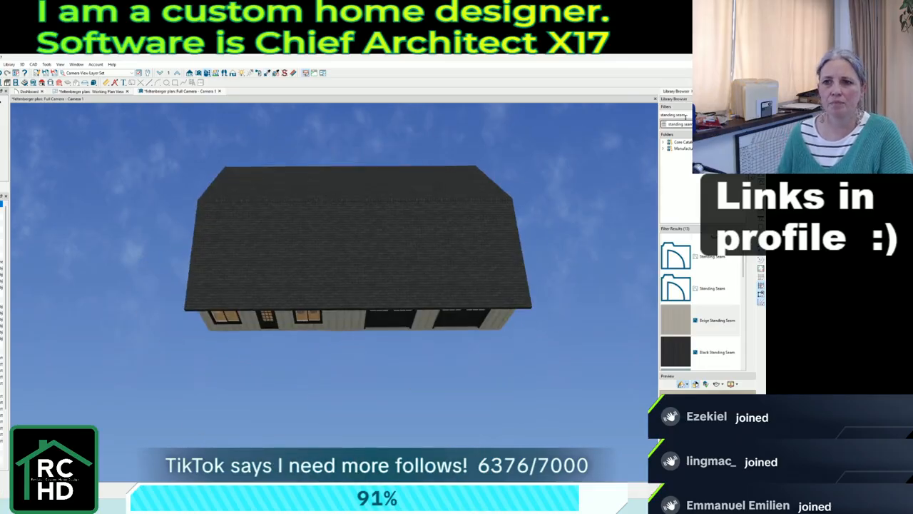
scroll(704, 303, down, 3)
drag(686, 323, 421, 200)
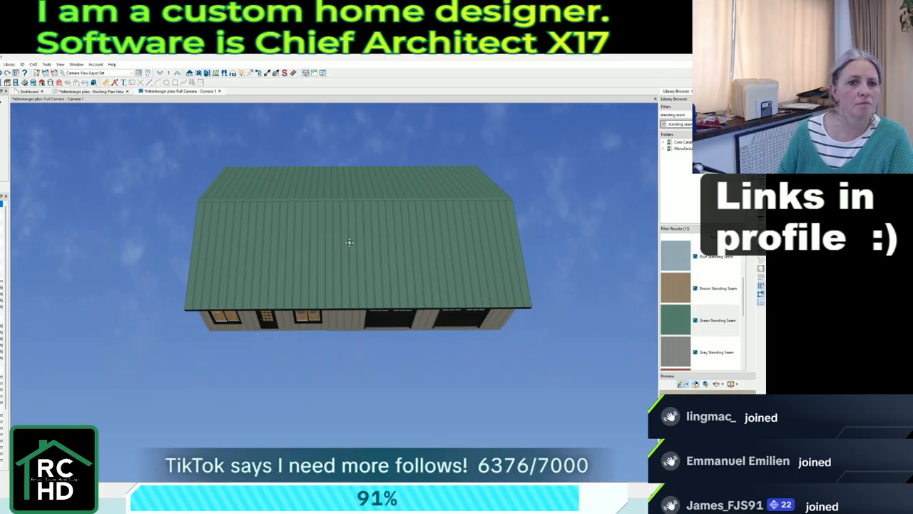
Change the exterior walls to Brown Standing Seam, undoing and redoing it to compare with the beige.
middle_drag(350, 243, 408, 177)
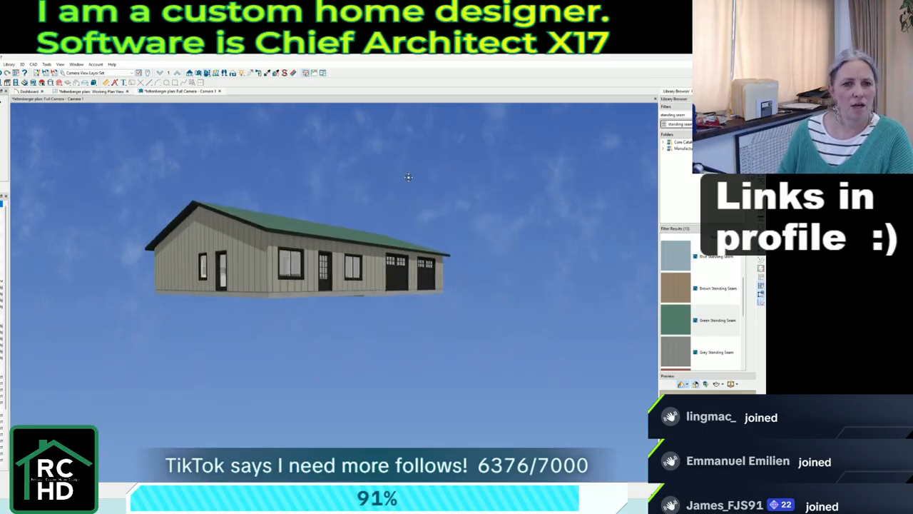
scroll(325, 258, up, 2)
middle_drag(345, 278, 481, 295)
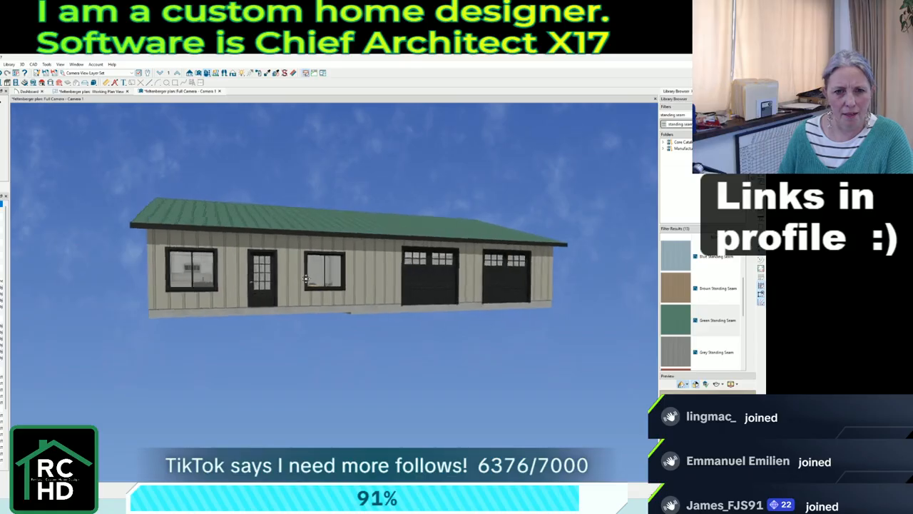
click(674, 294)
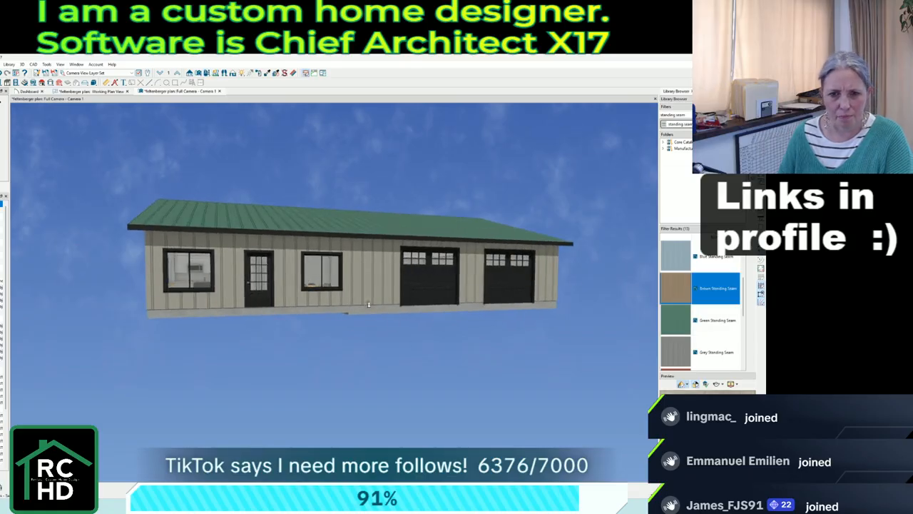
click(375, 291)
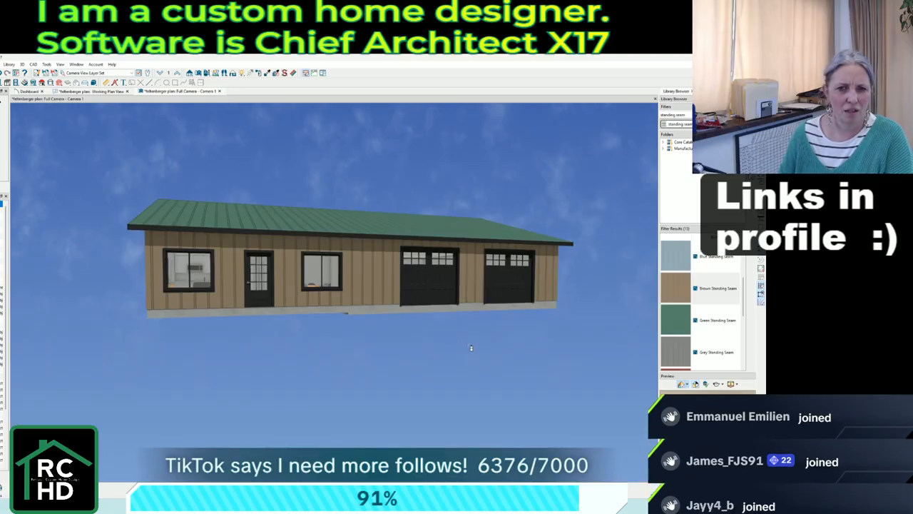
key(ctrl+z)
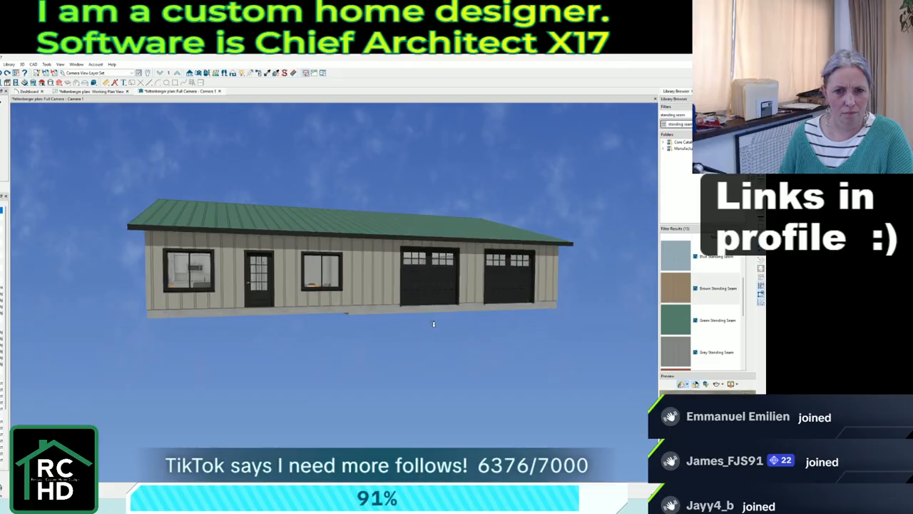
key(ctrl+y)
Open the specification of the glass door in the house's gable end and bring up the library of door styles.
scroll(534, 401, down, 2)
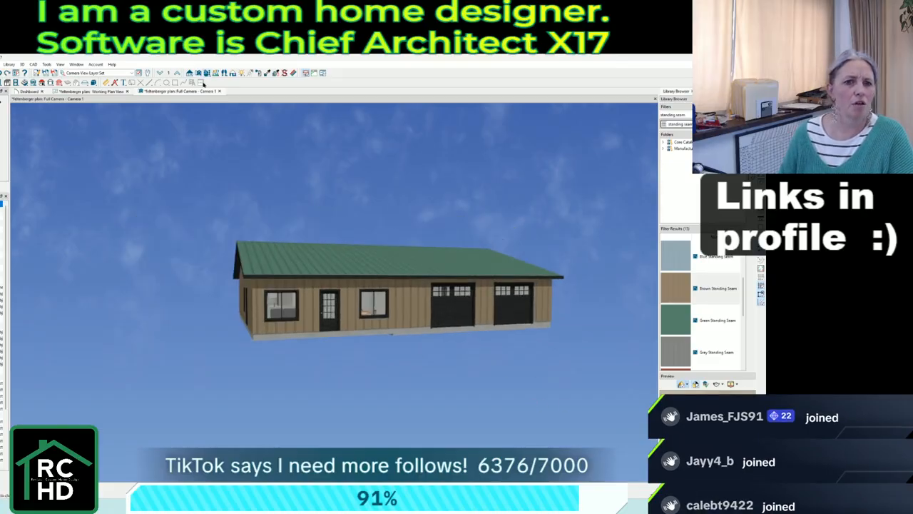
drag(177, 194, 494, 214)
scroll(374, 291, up, 2)
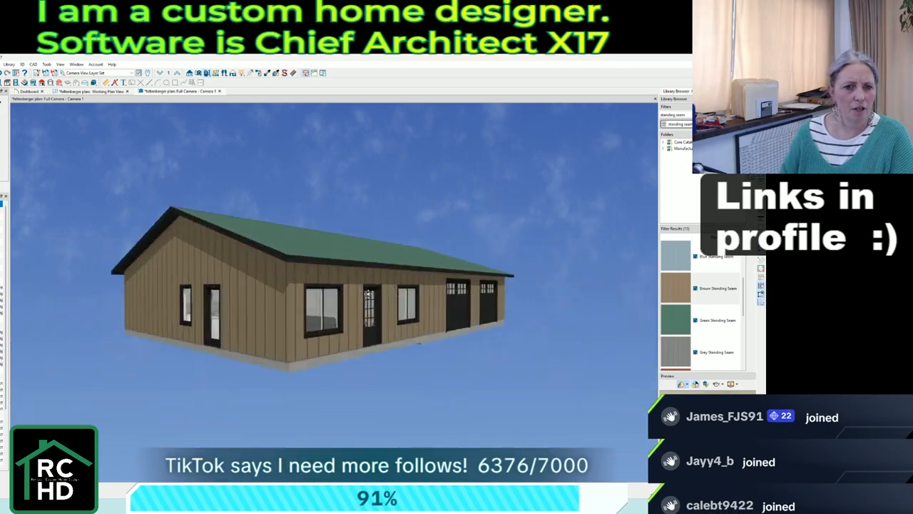
drag(372, 291, 426, 304)
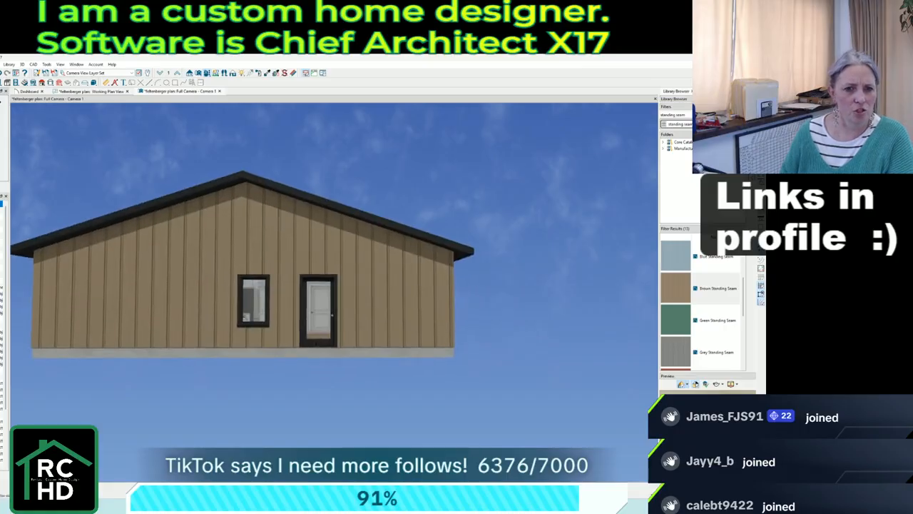
click(319, 312)
double_click(318, 312)
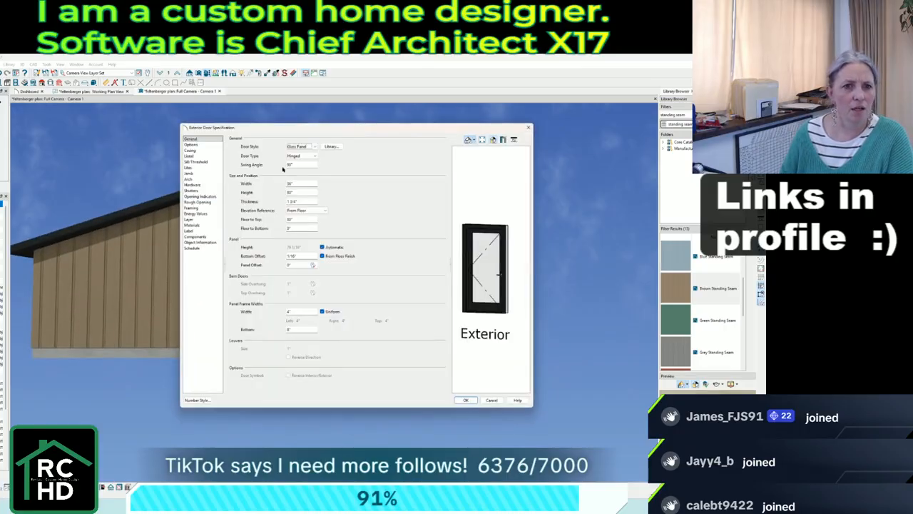
click(316, 147)
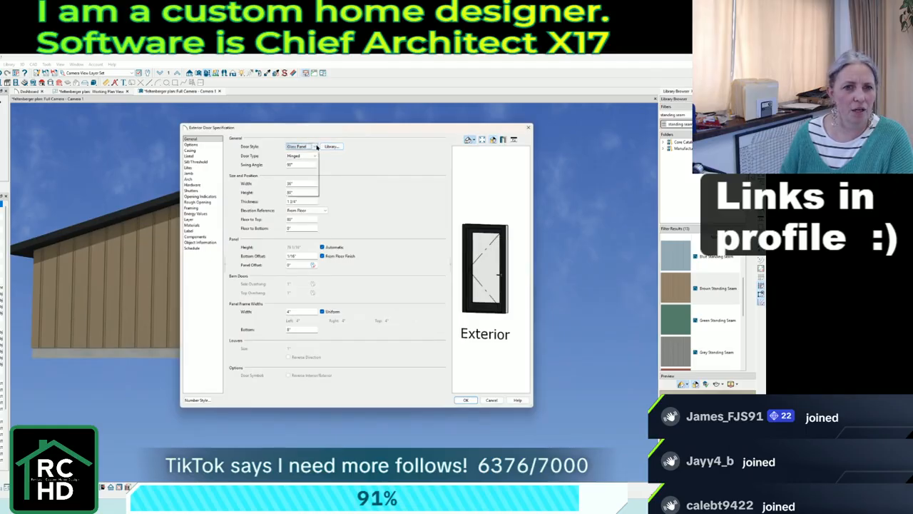
click(313, 153)
click(330, 147)
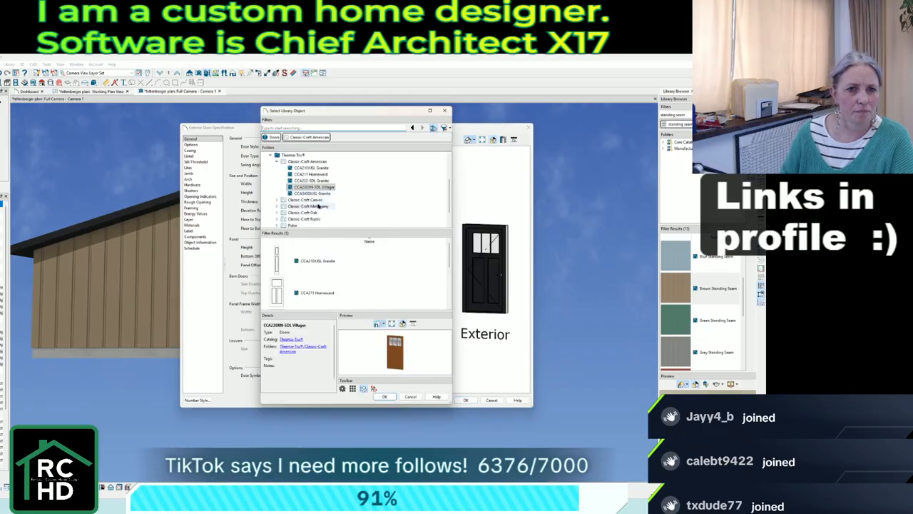
Set the door style to CCV10015XN-RG Granite from the Therma-Tru Classic-Craft Canvas folder.
click(321, 213)
key(Down)
key(Down)
key(Down)
key(Down)
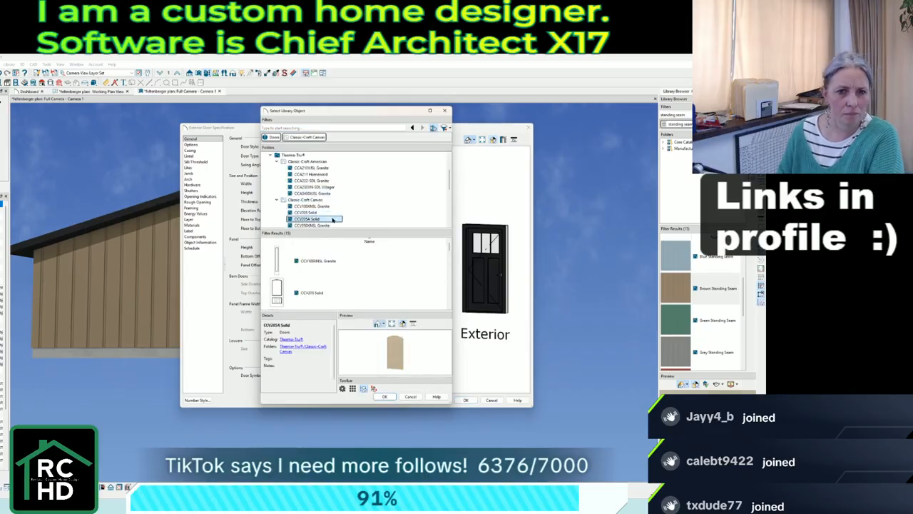
key(Down)
key(Down)
key(Down)
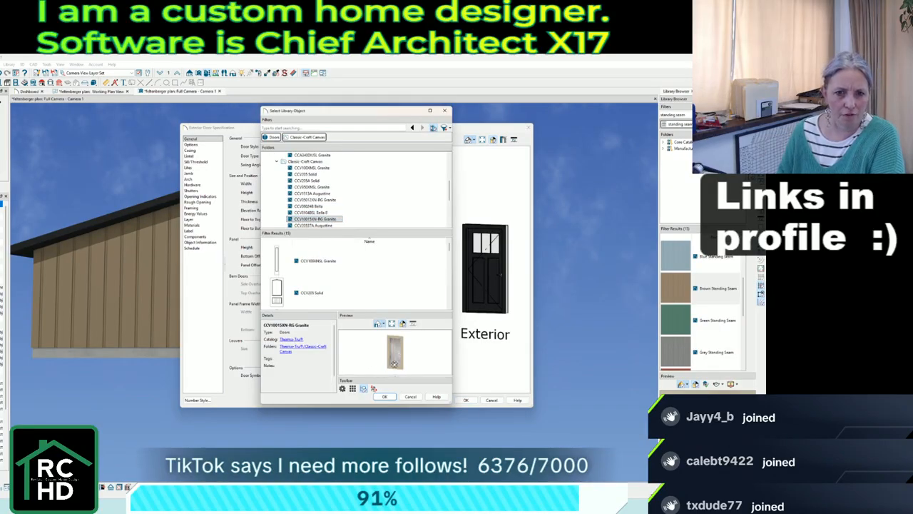
click(389, 396)
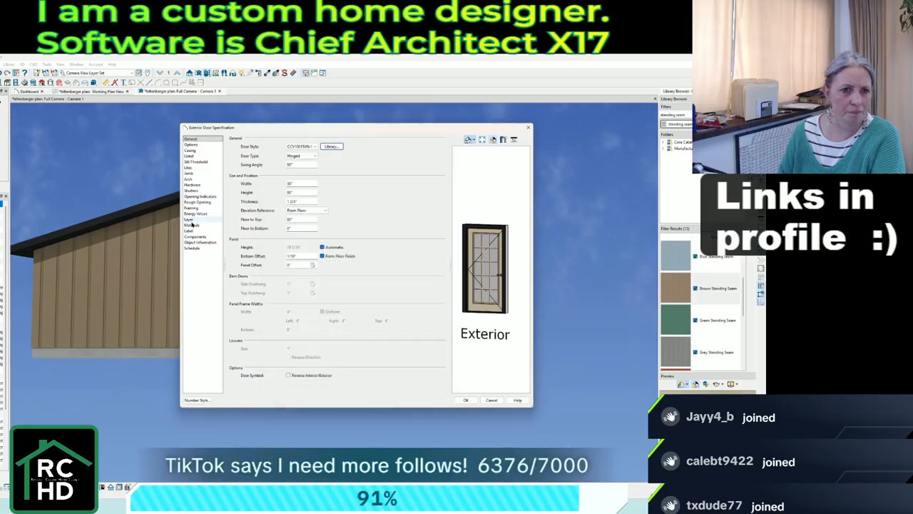
Search the materials for "glass standard" for the gable-end door's glass and recolour the door black to match its frame.
click(192, 225)
click(274, 210)
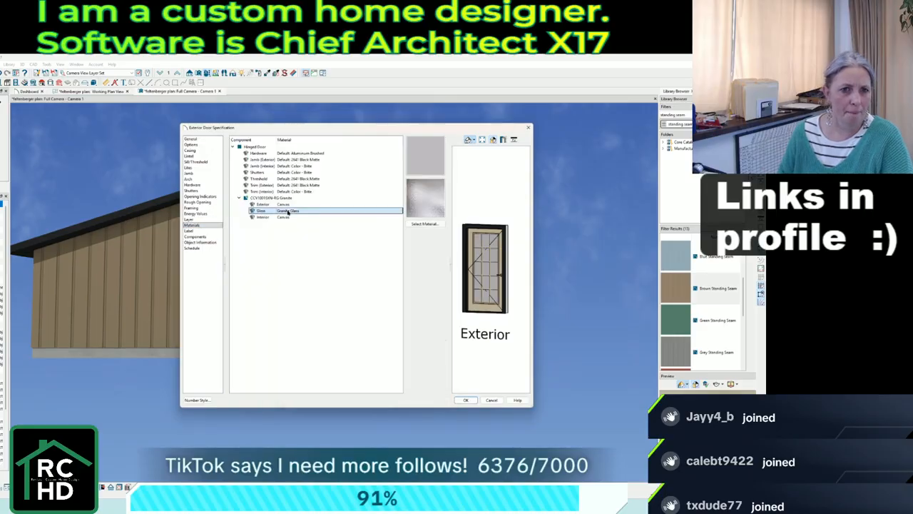
click(430, 162)
text(glas)
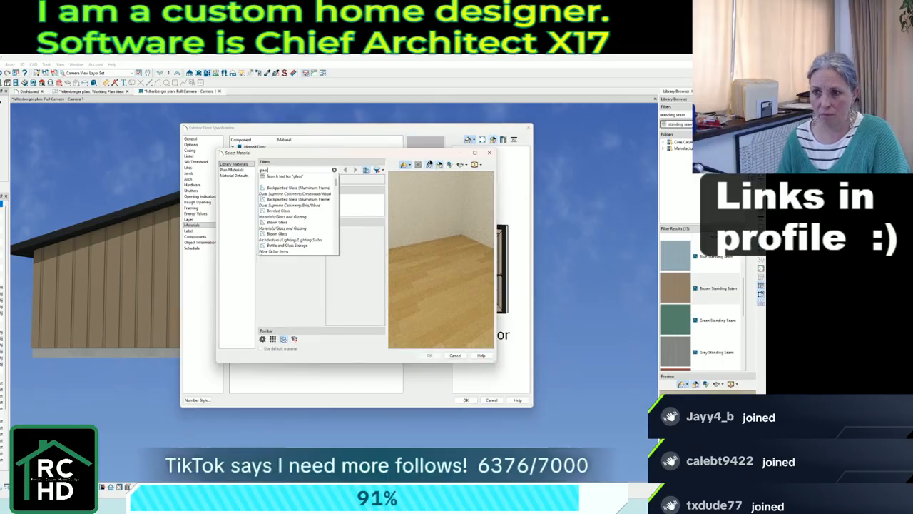
text(s standard)
key(Return)
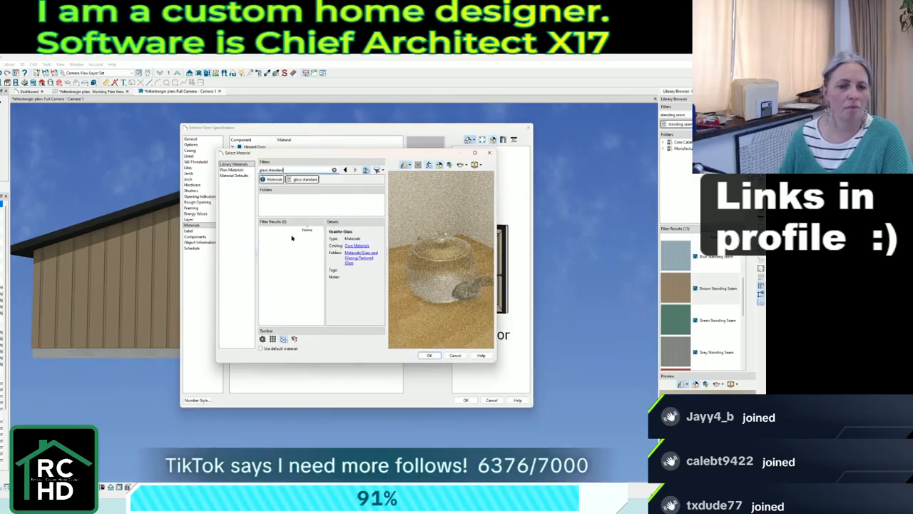
click(428, 355)
click(465, 399)
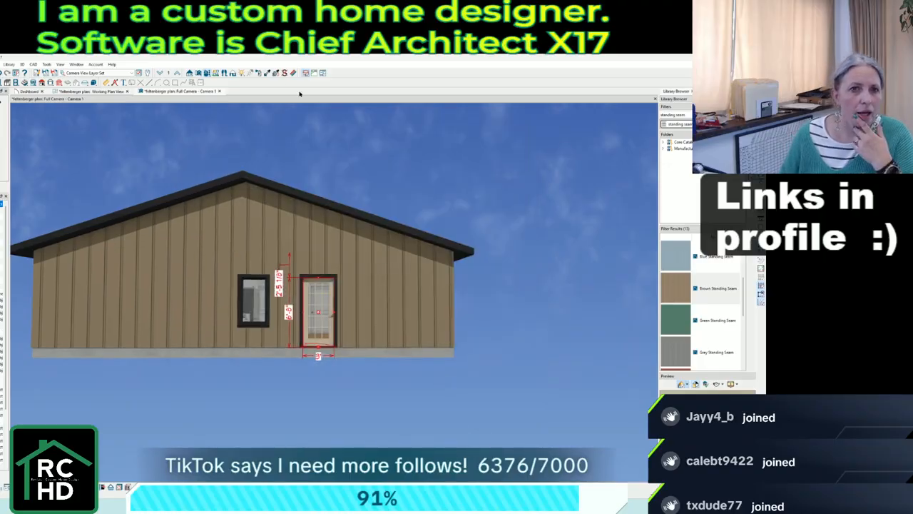
key(Escape)
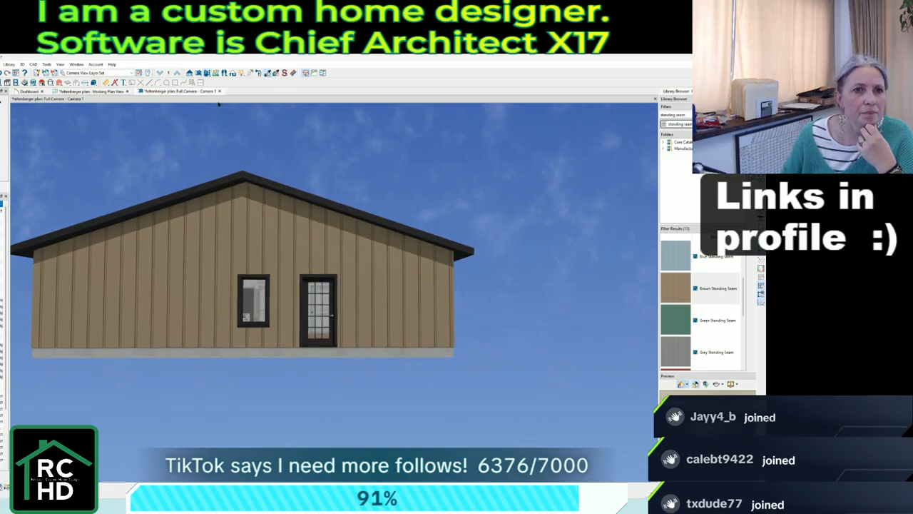
Try the door's black finish on the exterior walls and undo it.
scroll(281, 220, down, 2)
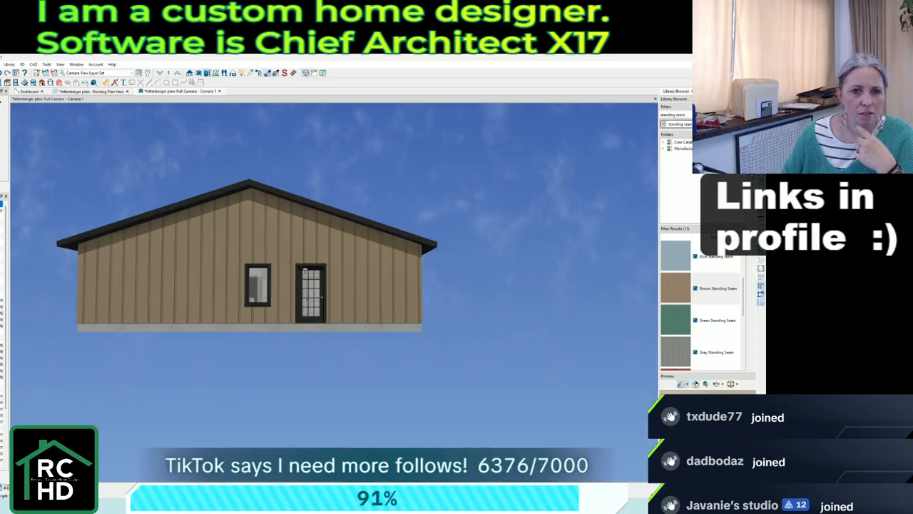
key(ctrl+z)
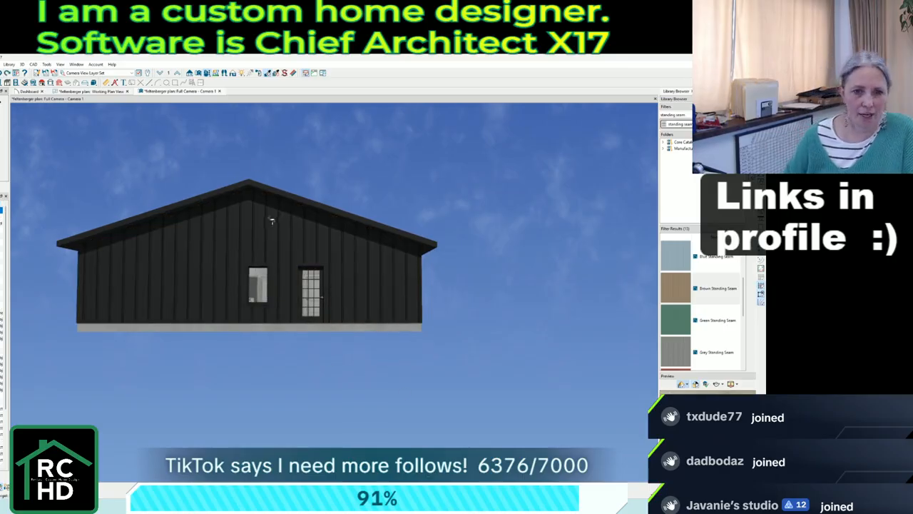
click(229, 254)
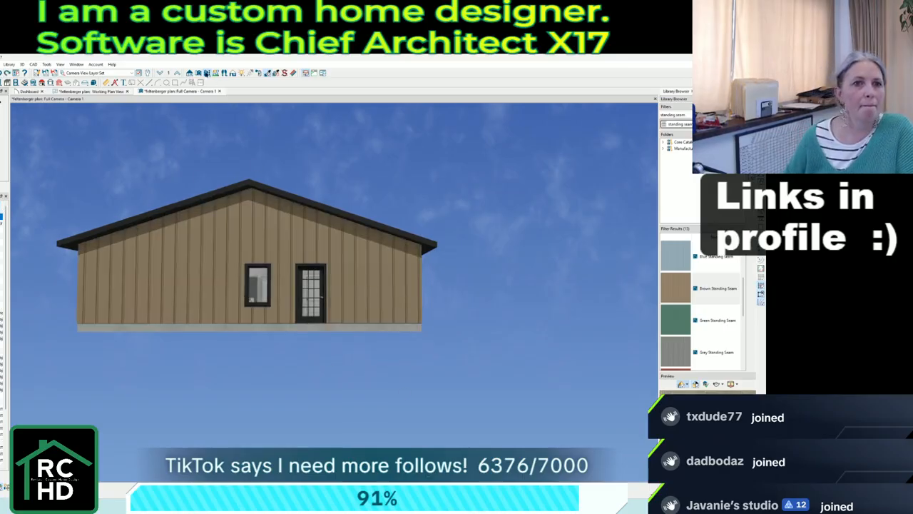
key(Escape)
mouse_move(280, 191)
middle_down()
mouse_move(246, 204)
mouse_move(179, 190)
mouse_move(352, 208)
mouse_move(493, 200)
mouse_move(331, 212)
mouse_move(179, 200)
middle_up()
scroll(171, 265, down, 2)
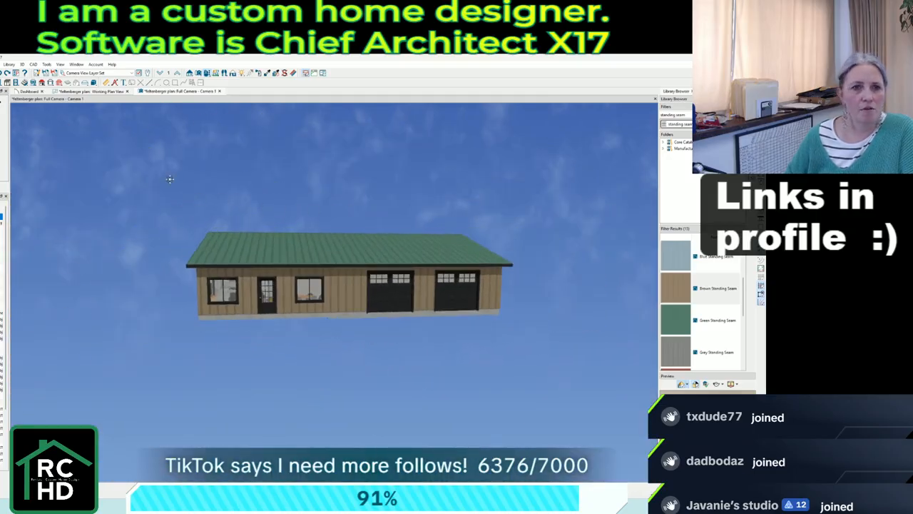
In the working floor plan, copy the "map out 3/4 bath in garage" note, reword the copy to "mechanical" and turn it vertical beside the house wall.
click(94, 91)
scroll(296, 261, up, 4)
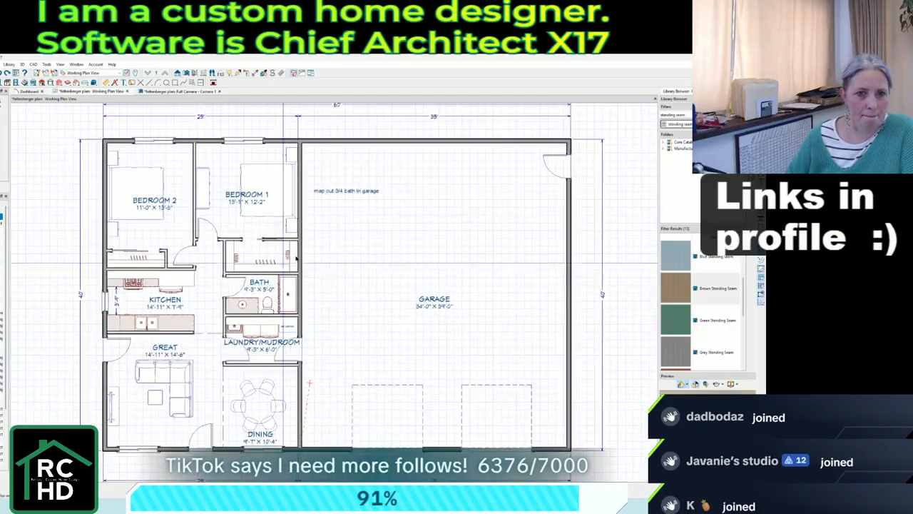
click(333, 191)
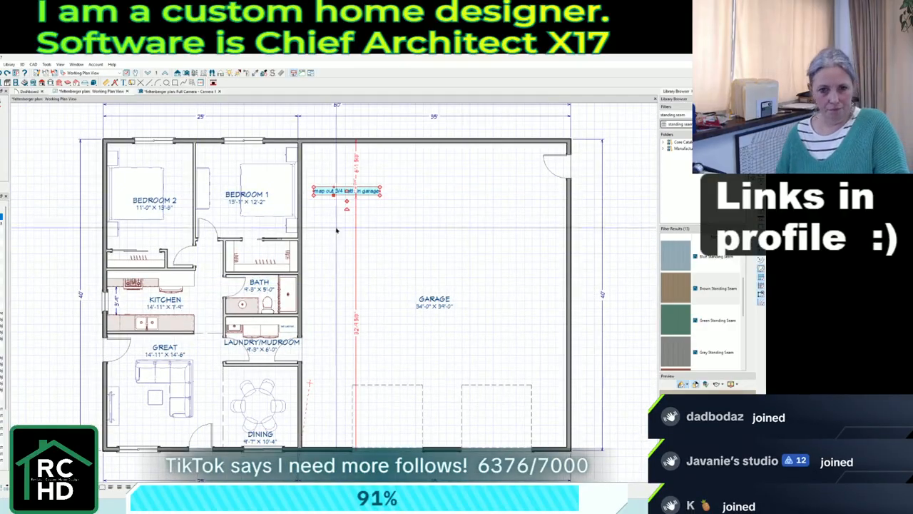
double_click(333, 191)
key(ctrl+a)
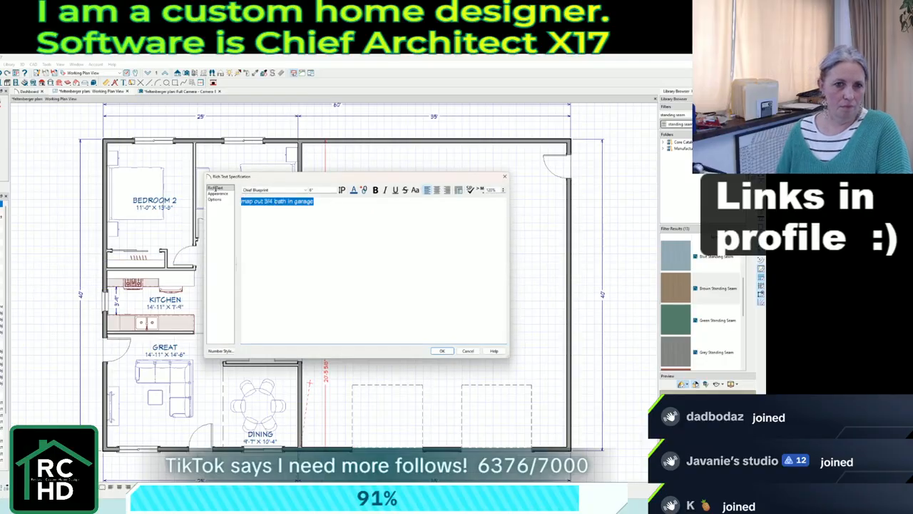
text(mechanical)
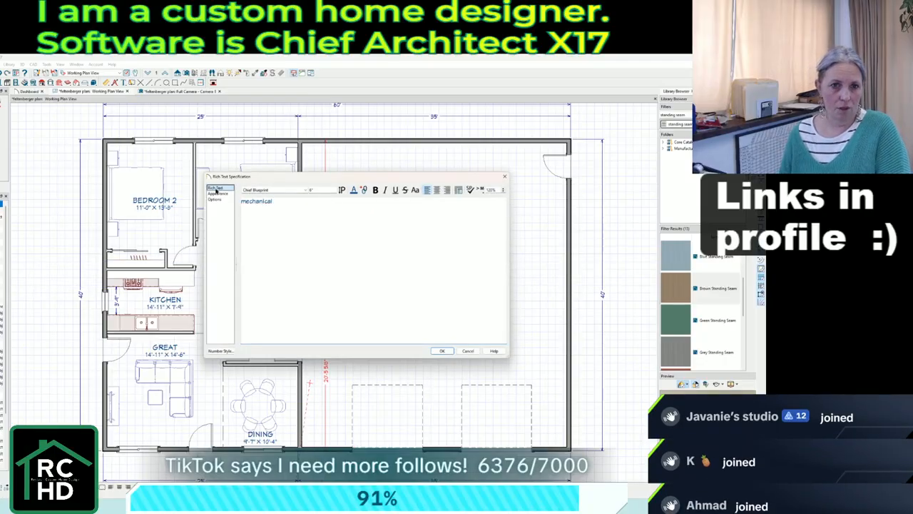
click(442, 350)
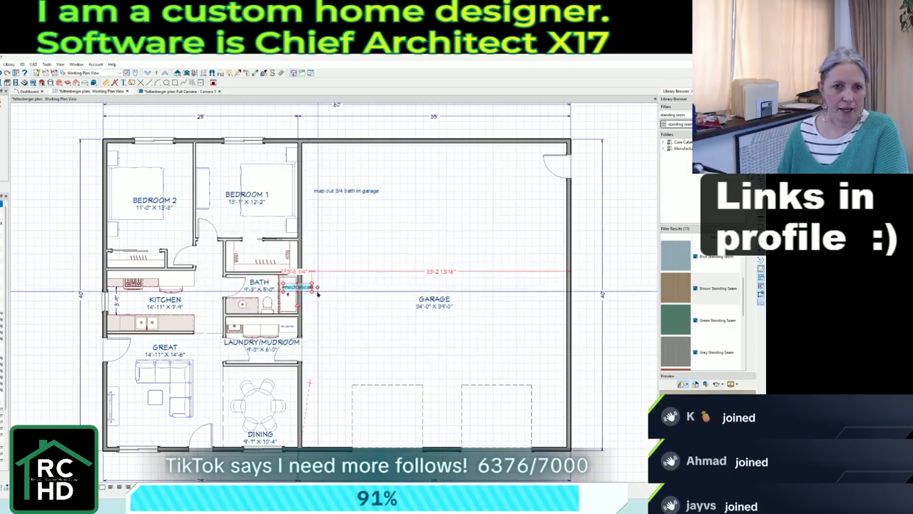
drag(297, 305, 313, 289)
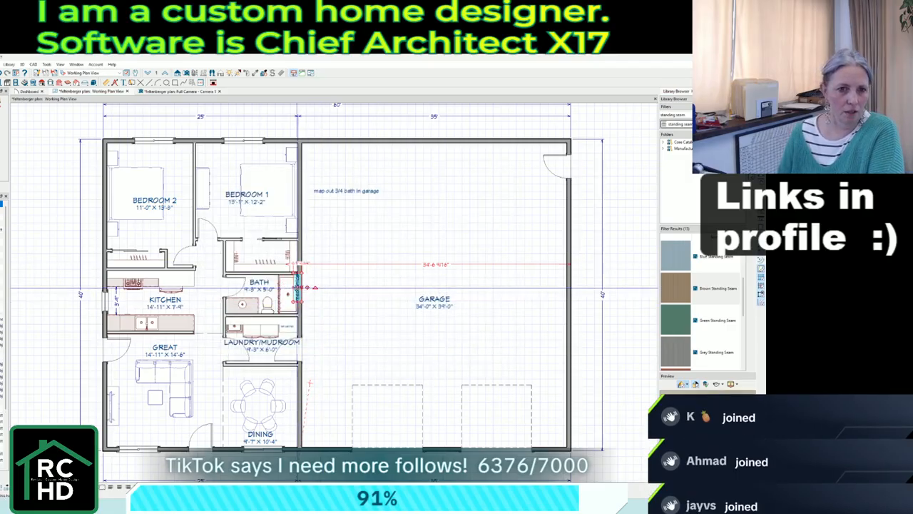
Delete the "map out 3/4 bath in garage" note and move the mechanical label to the garage corner next to Bedroom 1.
click(346, 191)
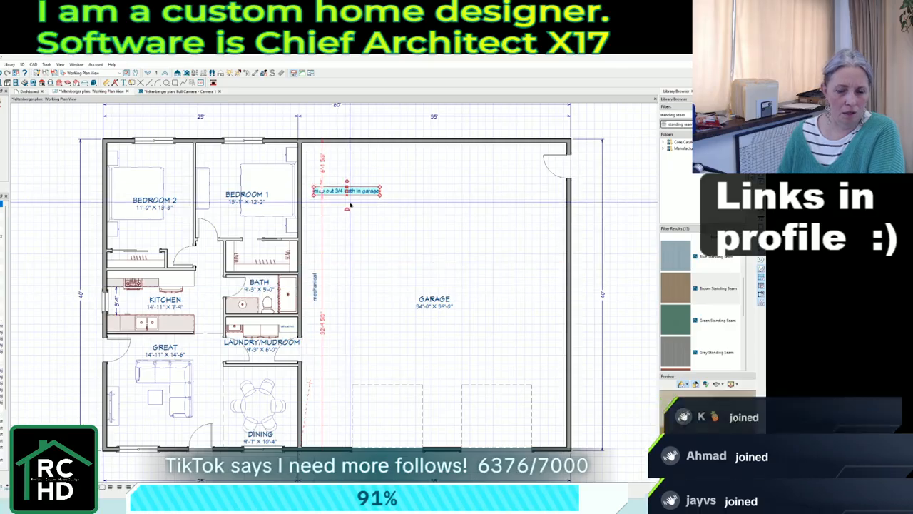
key(Delete)
scroll(345, 196, up, 1)
click(309, 300)
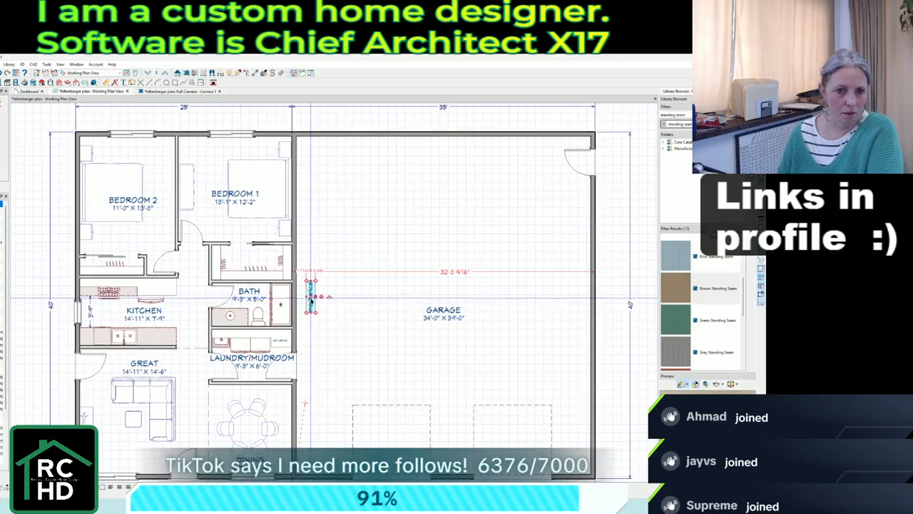
drag(310, 298, 311, 163)
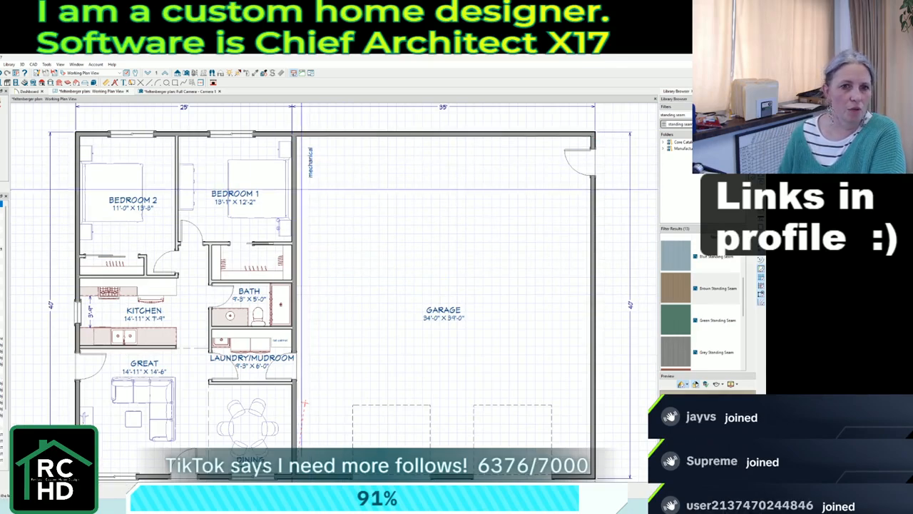
Draw a small room about 4'-2" by 8'-3" against the garage's house wall and set its outer wall 66.5" from that wall.
mouse_move(295, 196)
mouse_down()
mouse_move(336, 198)
mouse_move(335, 271)
mouse_move(295, 271)
mouse_up()
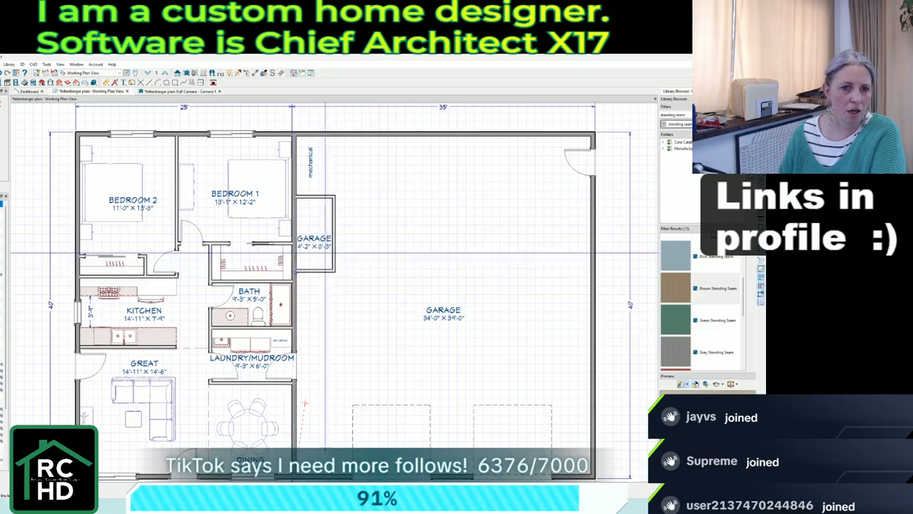
click(334, 250)
click(321, 256)
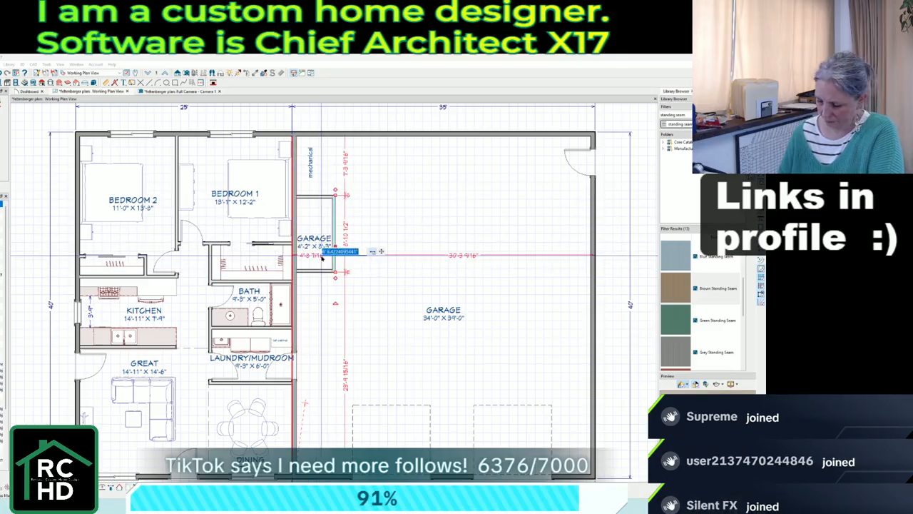
text(66.5)
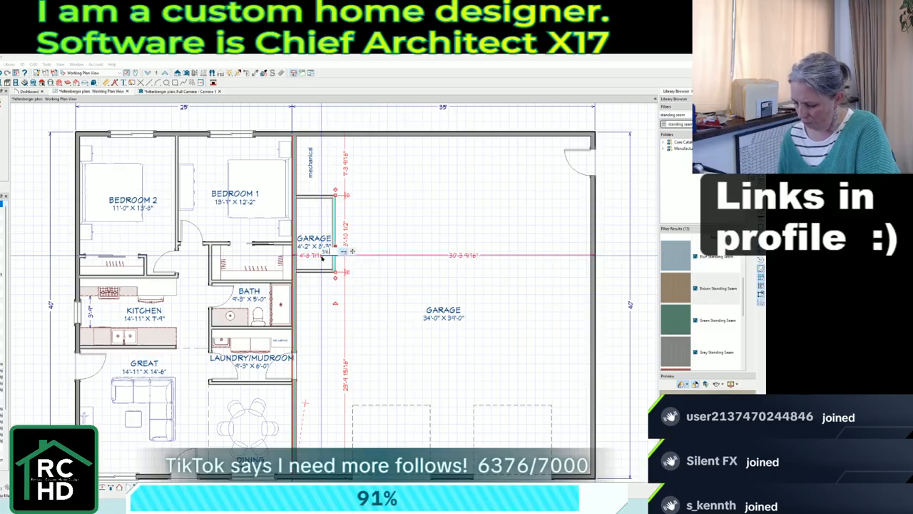
key(Return)
Try to set the small room's upper cross wall 77" from the garage's rear exterior wall.
click(328, 195)
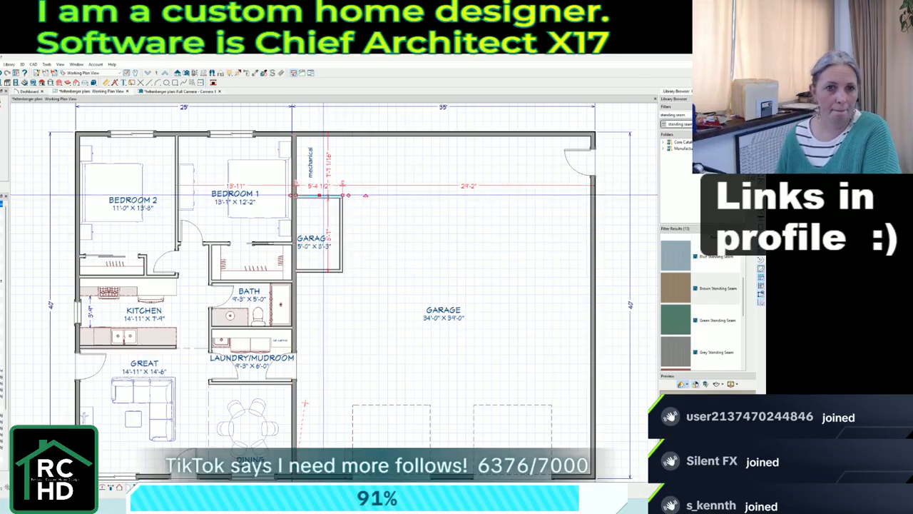
click(329, 172)
text(77)
key(Return)
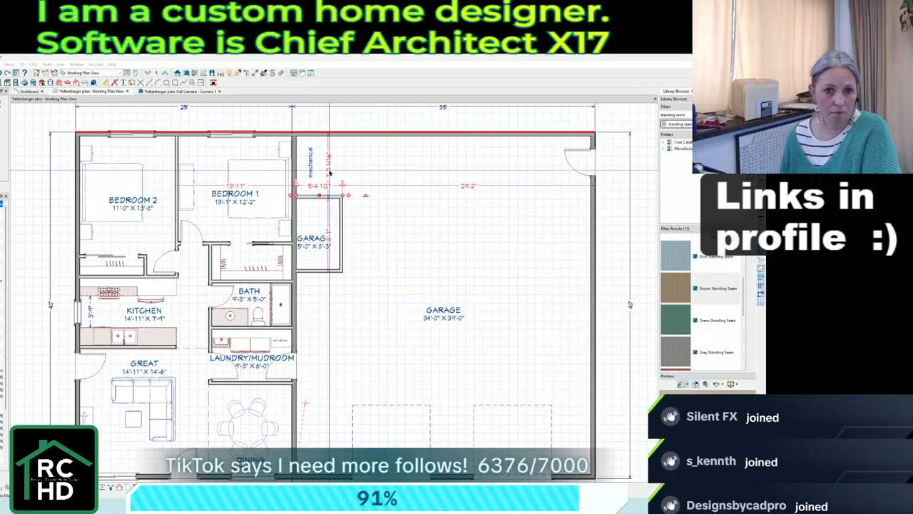
Move the small room's lower cross wall so it sits 97" from the upper one.
scroll(318, 278, up, 2)
click(319, 277)
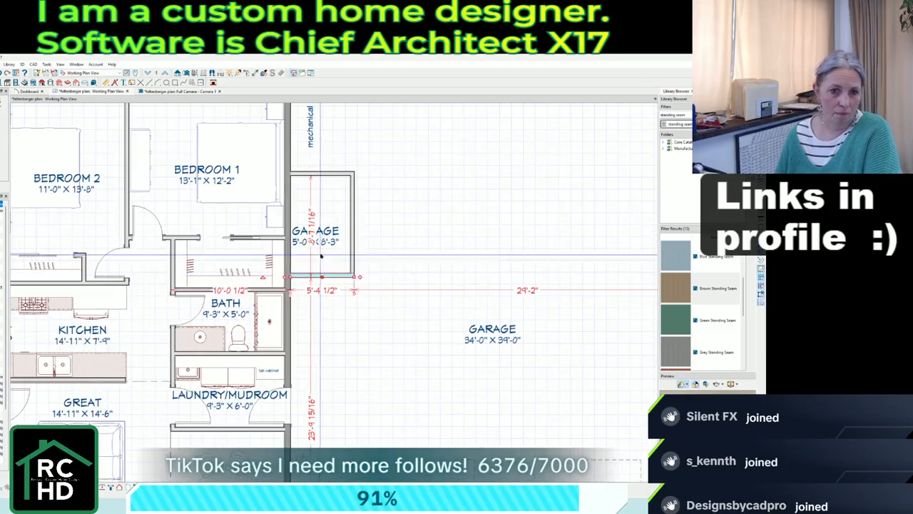
click(314, 236)
text(97)
key(Return)
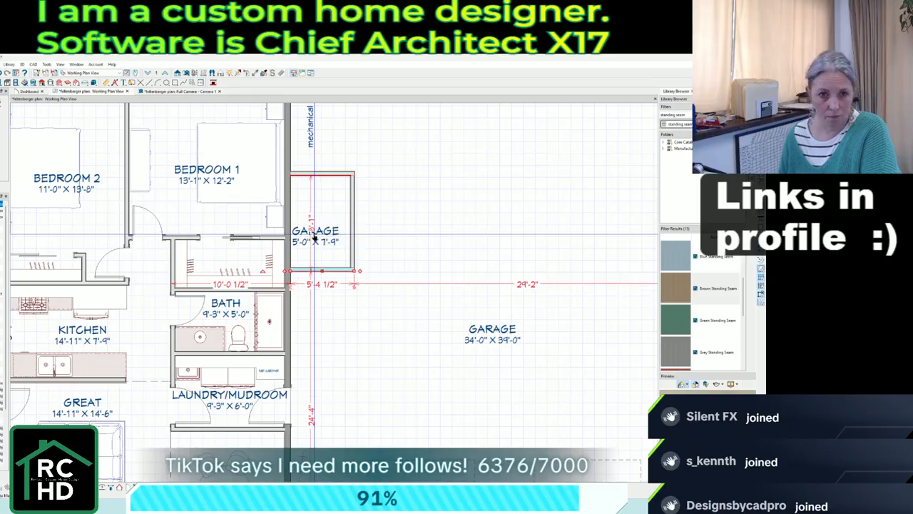
click(350, 343)
Name the small garage room Bath, correcting the spelling in its room specification.
double_click(321, 203)
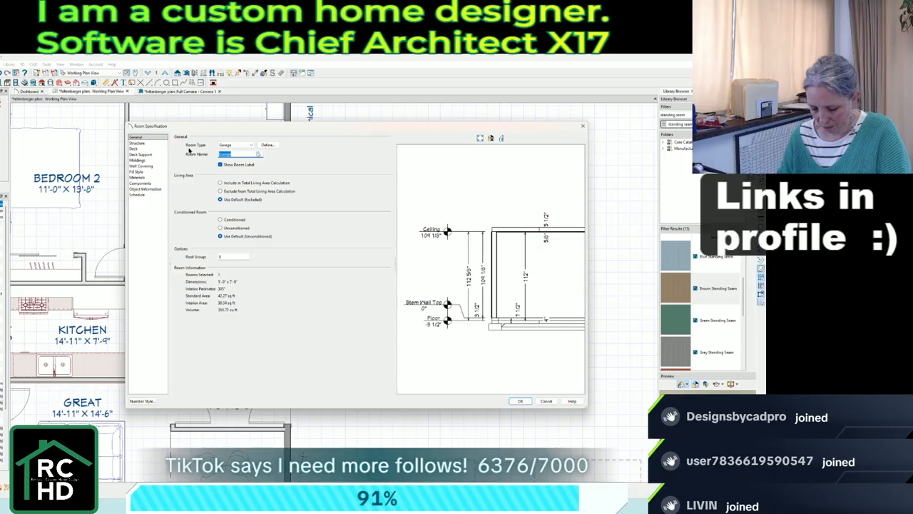
text(Bath)
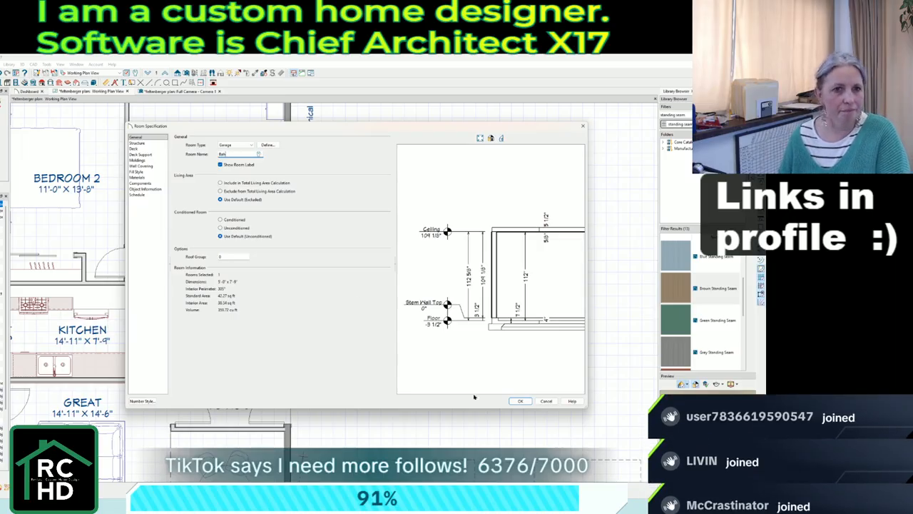
click(520, 400)
double_click(325, 239)
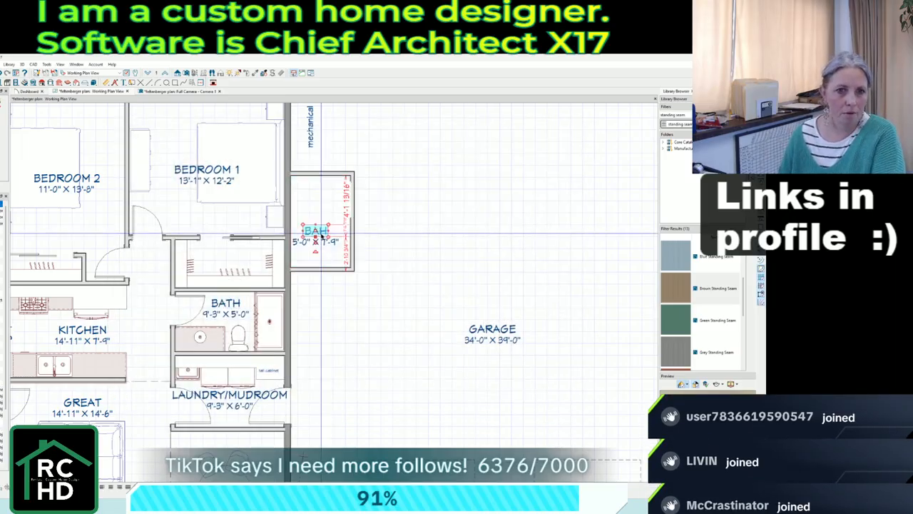
key(Return)
click(427, 380)
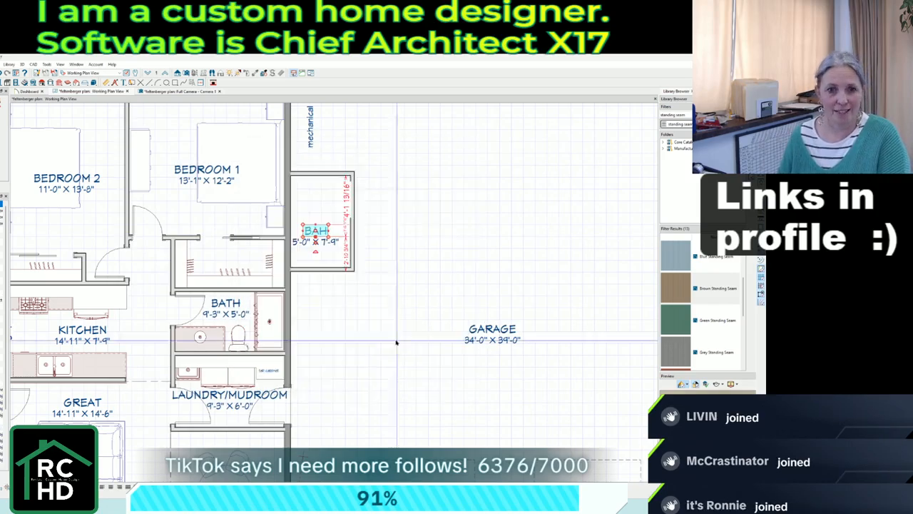
double_click(320, 214)
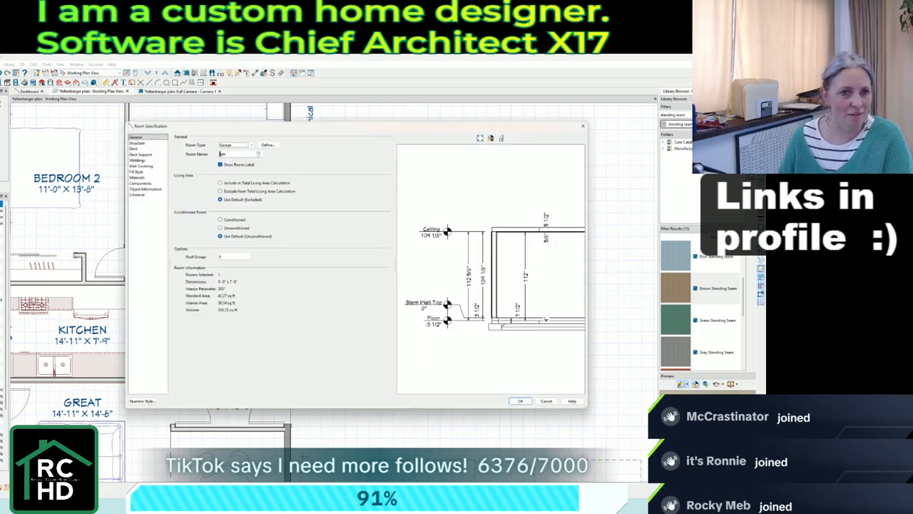
click(520, 400)
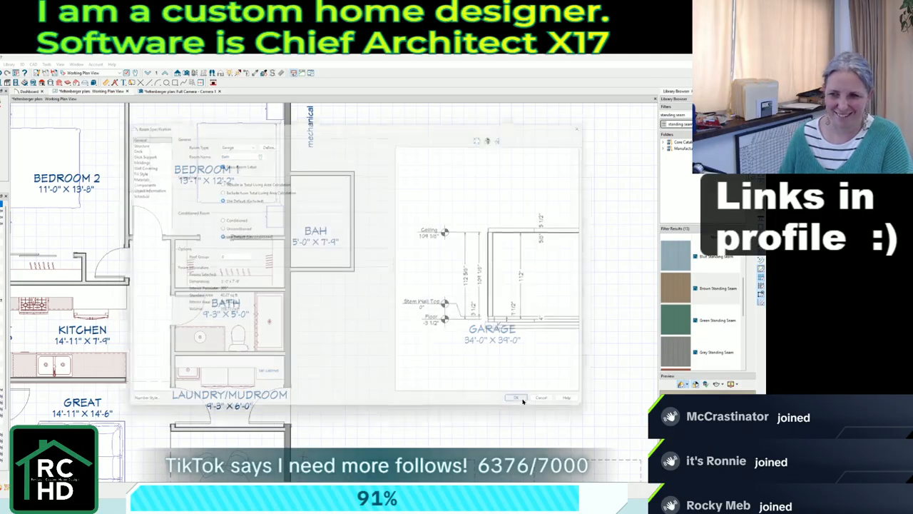
Copy the toilet from the house bath and place it in the garage bath against the shared house wall.
scroll(297, 344, up, 3)
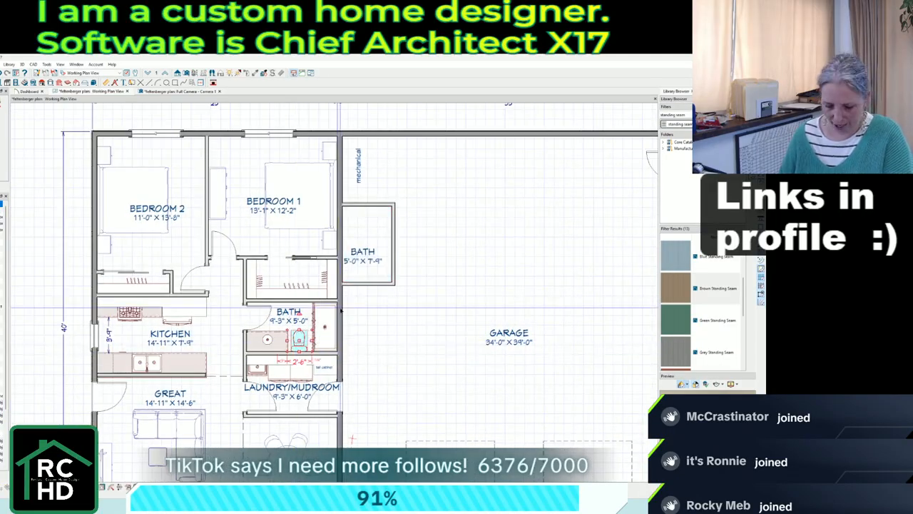
click(356, 249)
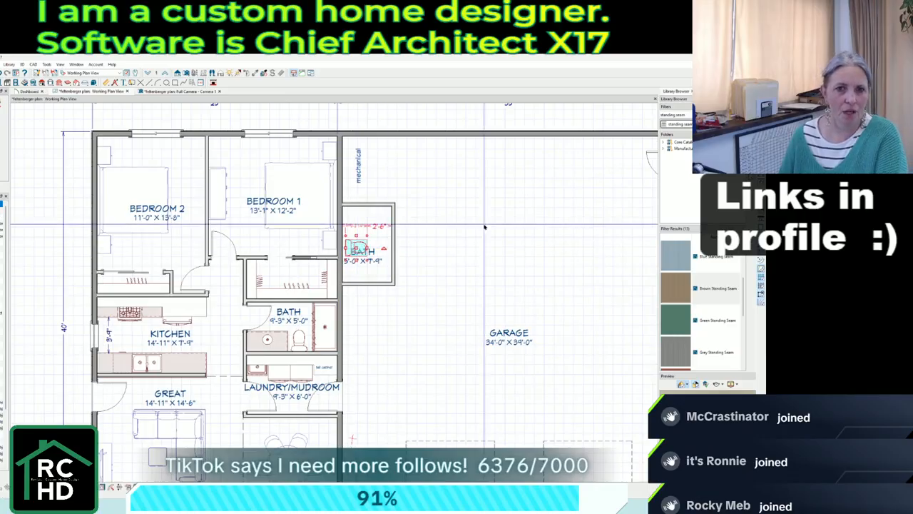
Search the library for "corner shower" and look through the results for a suitable shower unit.
drag(689, 114, 604, 104)
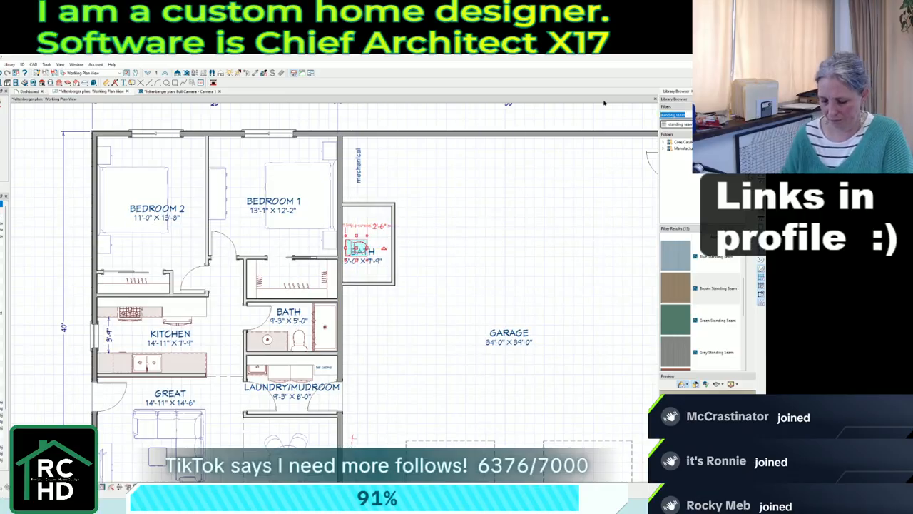
text(corner shower)
key(Return)
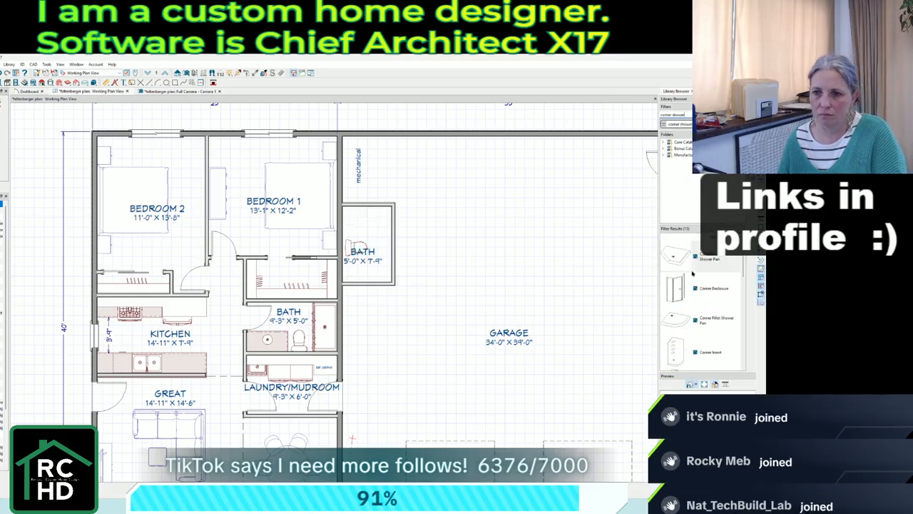
scroll(697, 299, down, 3)
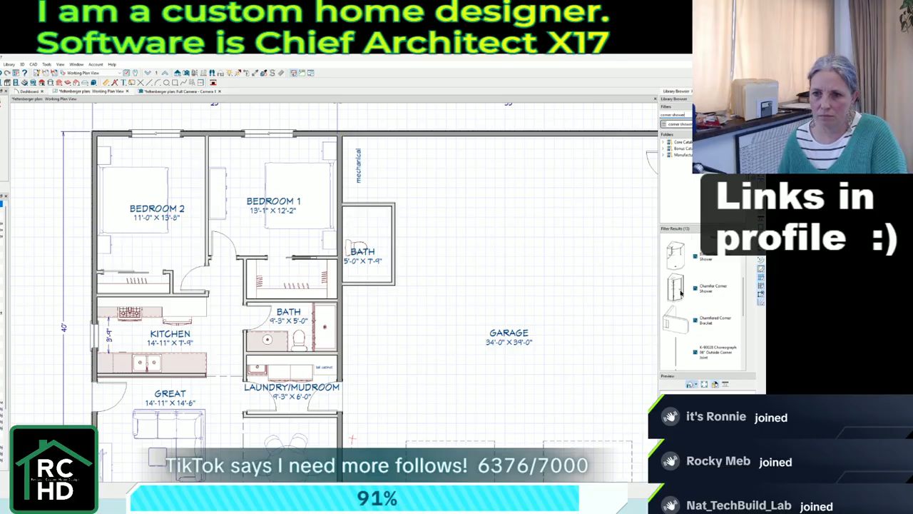
scroll(691, 306, down, 3)
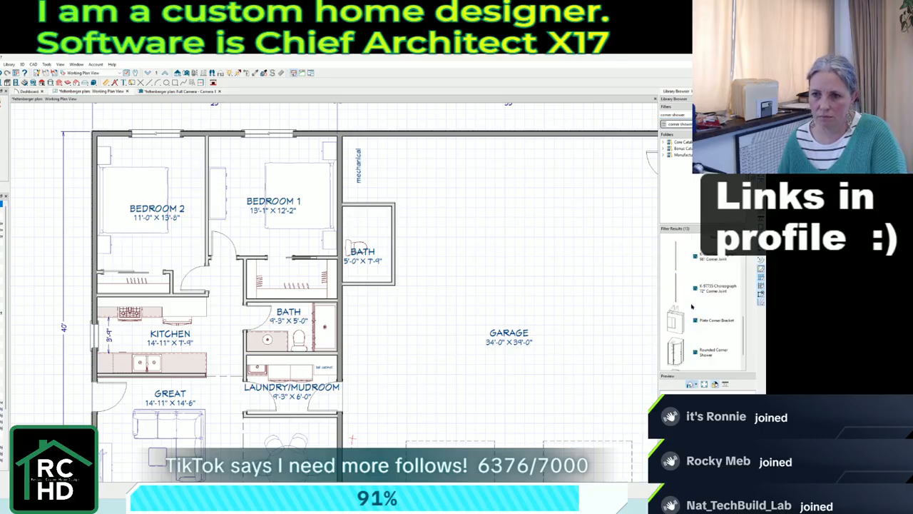
scroll(692, 308, down, 1)
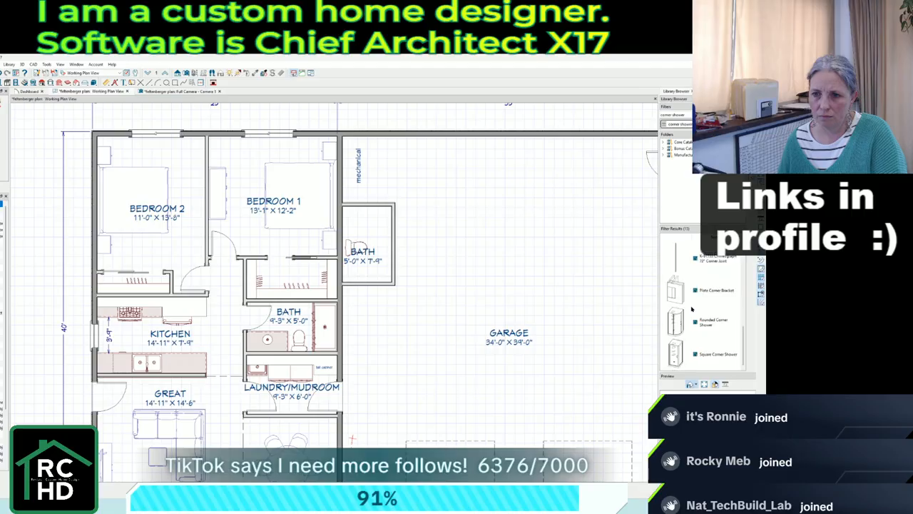
Place a corner shower inside the garage bath along its upper wall, deleting the first placement and inserting it again.
click(680, 353)
click(357, 221)
scroll(357, 221, up, 2)
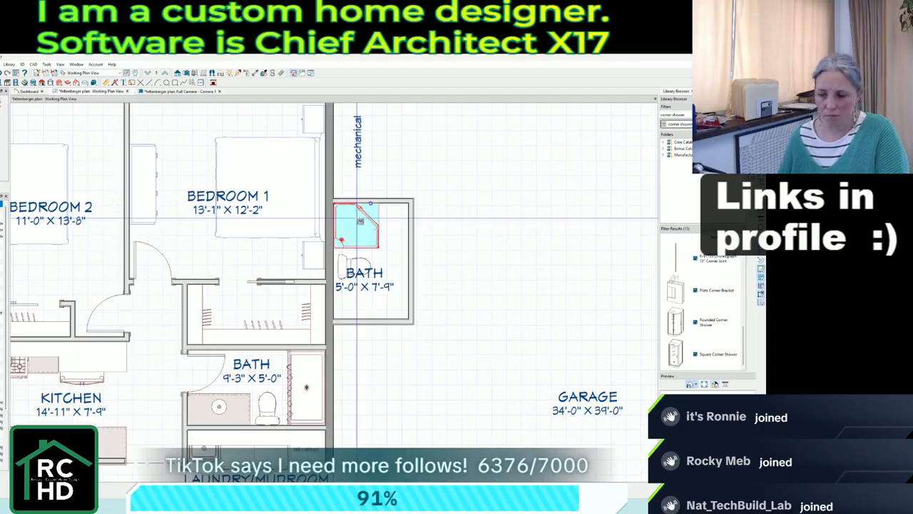
key(Delete)
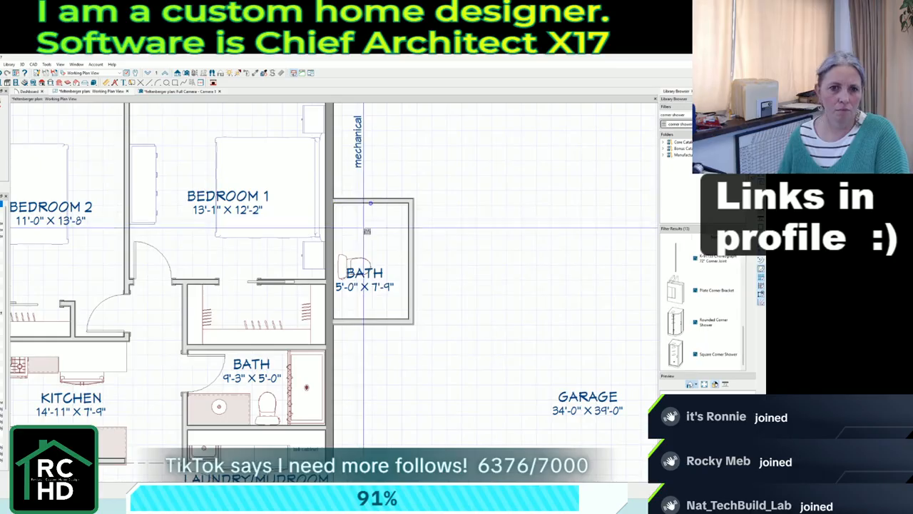
click(367, 236)
click(393, 292)
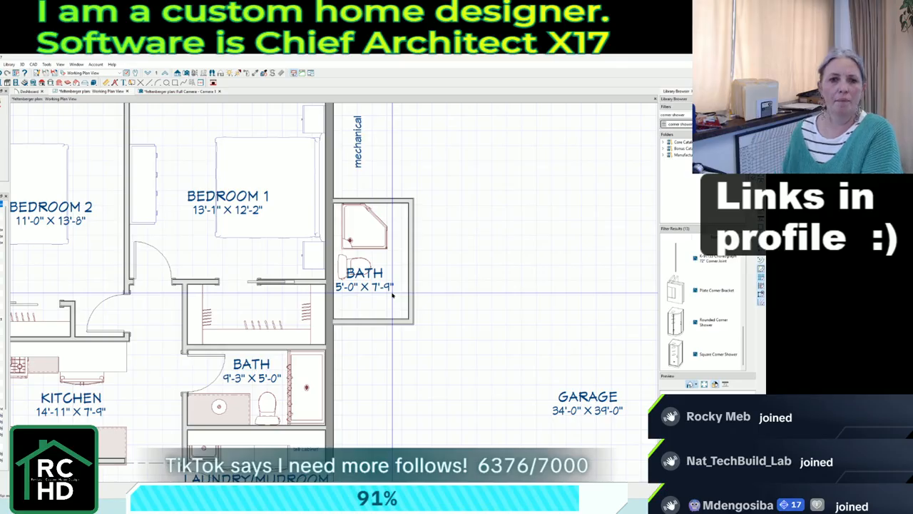
Rotate the corner shower so its angled door faces into the bath, and shift it against the shared house wall.
click(367, 227)
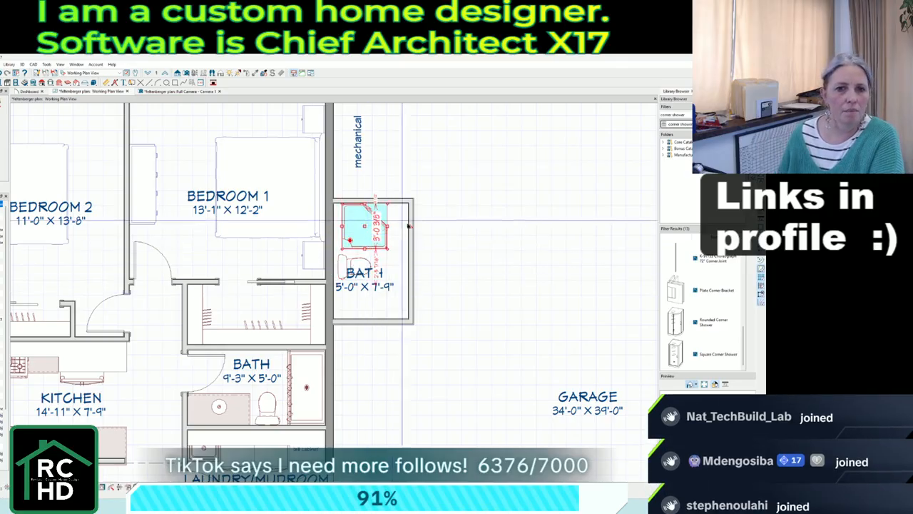
drag(410, 227, 366, 259)
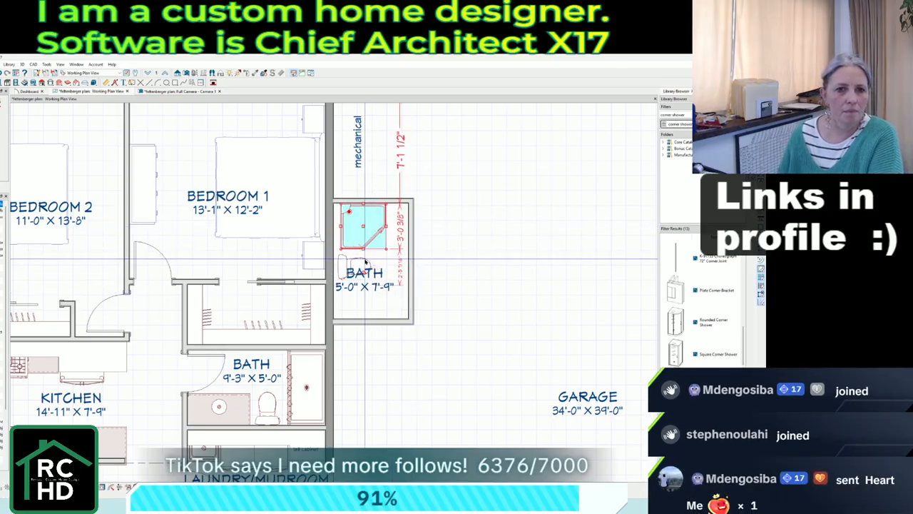
key(Left)
key(Left)
key(Left)
Shift the garage bath's toilet up toward the shower and tight against the shared house wall.
click(359, 264)
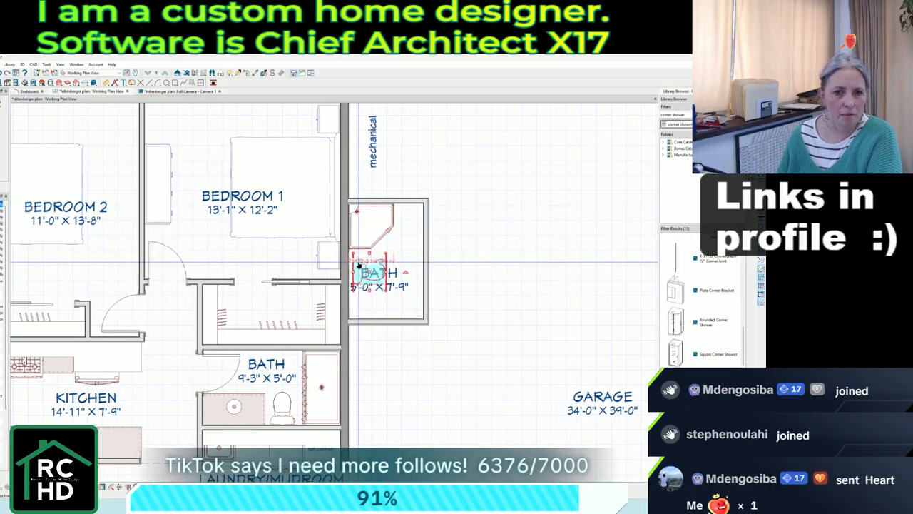
key(Up)
key(Left)
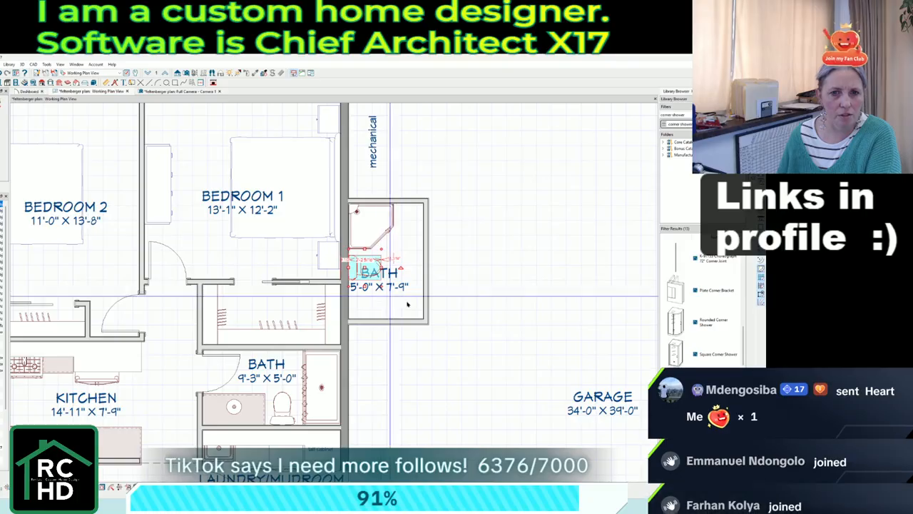
Copy the Bedroom 1 door into the garage bath's outer wall, near its lower corner.
click(168, 280)
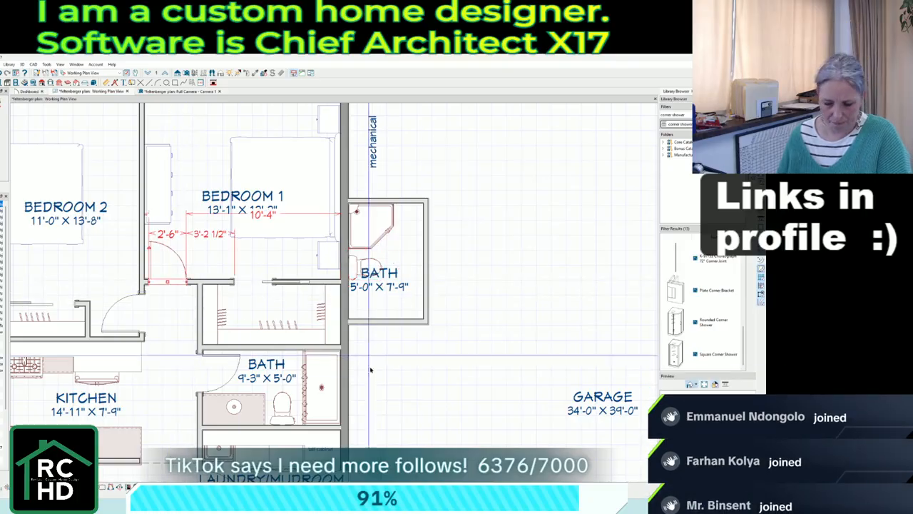
key(ctrl+v)
click(427, 295)
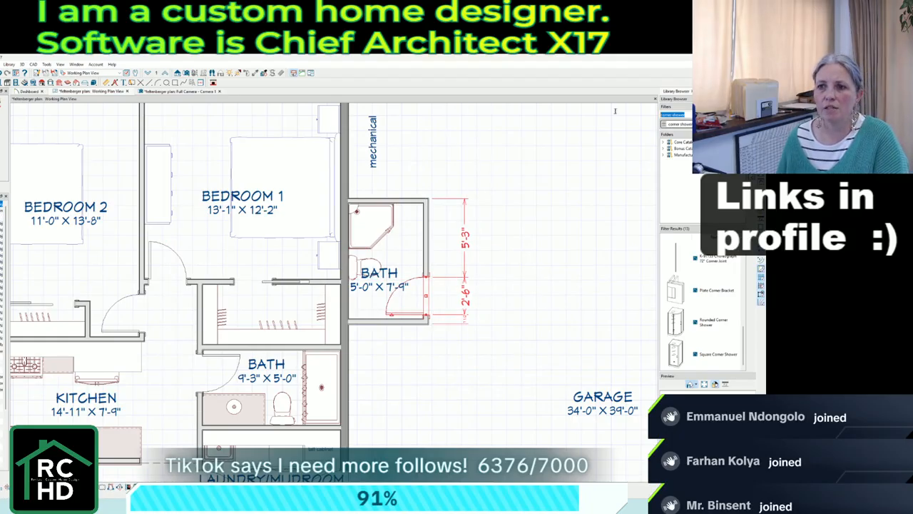
Search the library for "pedestal sink" and place Pedestal Sink 06 below the toilet against the shared house wall.
text(pedest)
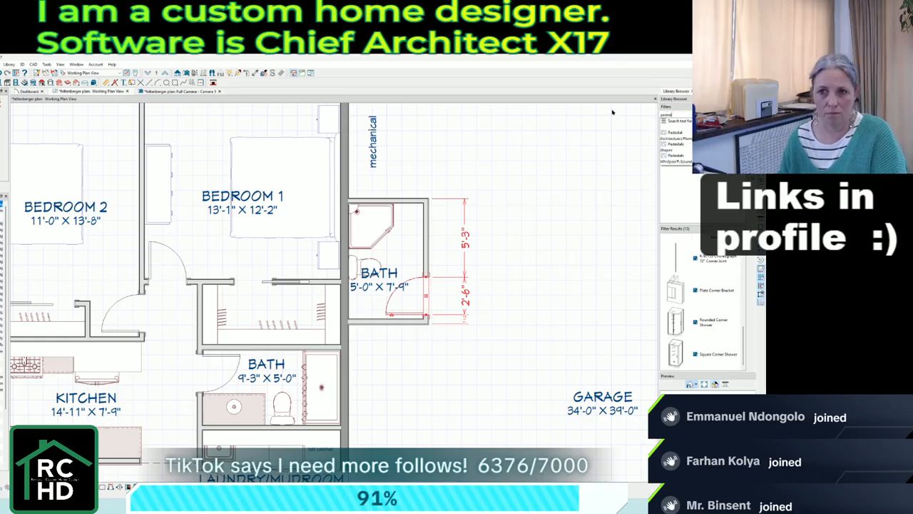
text(al sink)
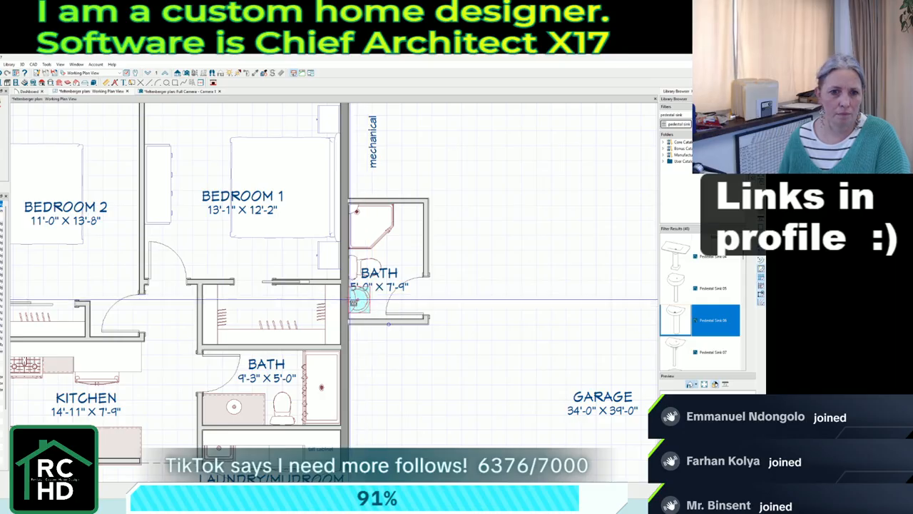
click(356, 306)
scroll(387, 321, down, 2)
scroll(440, 311, up, 3)
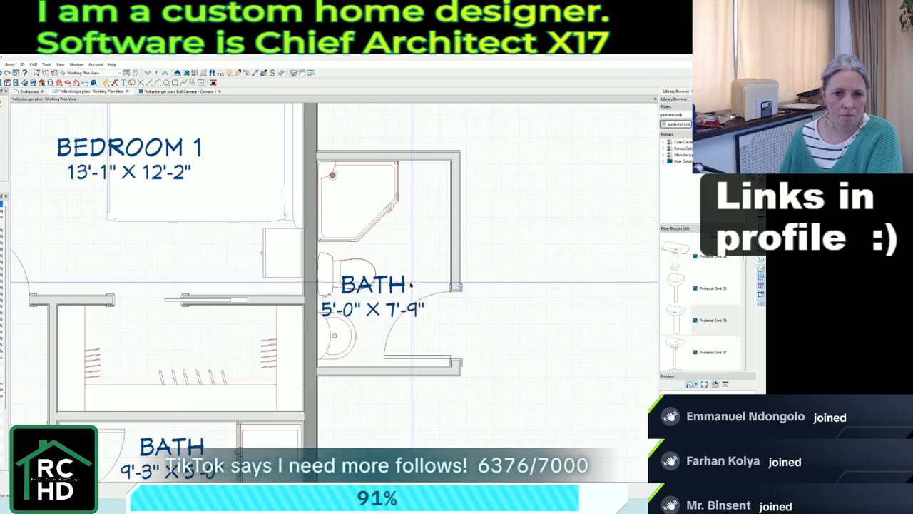
Move the garage bath's room label up beside the toilet, leaving space between the sink and the door.
click(416, 293)
drag(417, 278, 425, 260)
key(Up)
key(Up)
key(Up)
key(Up)
key(Up)
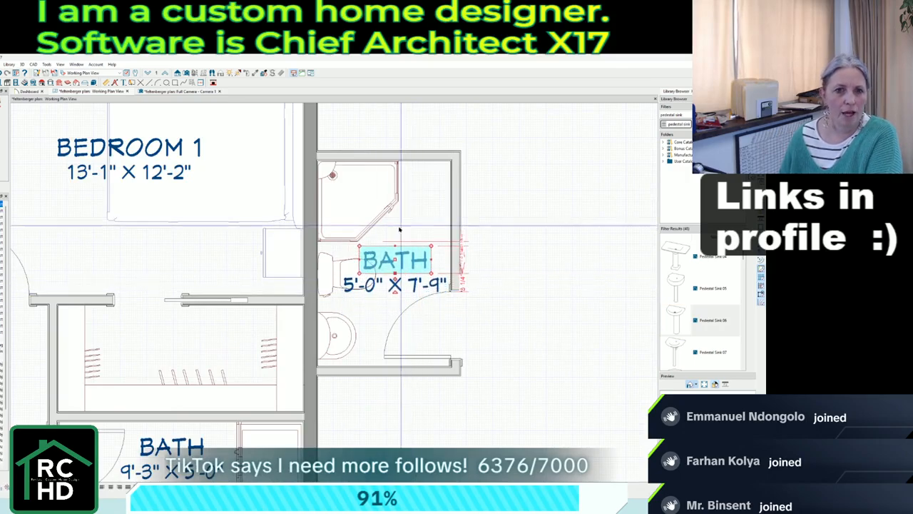
key(Down)
Add a small text note reading "*rough plumb for future" below the garage bath's room label.
click(124, 83)
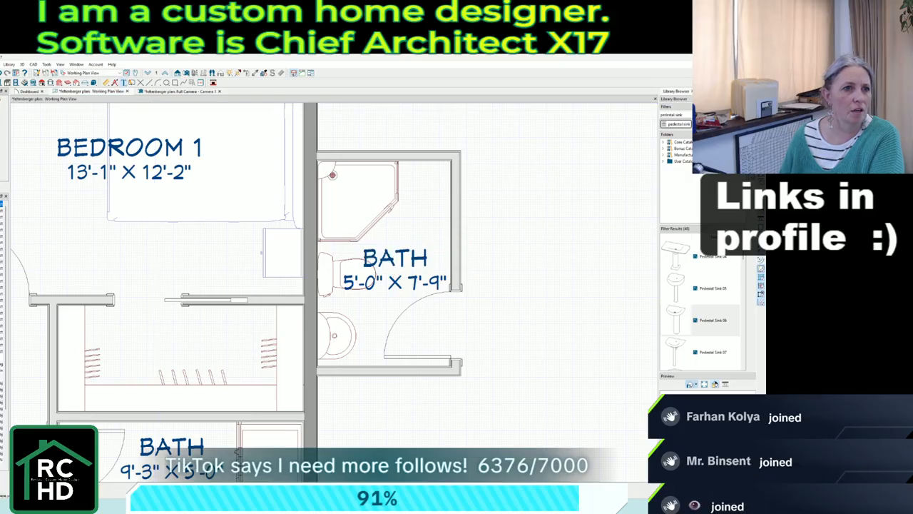
click(392, 314)
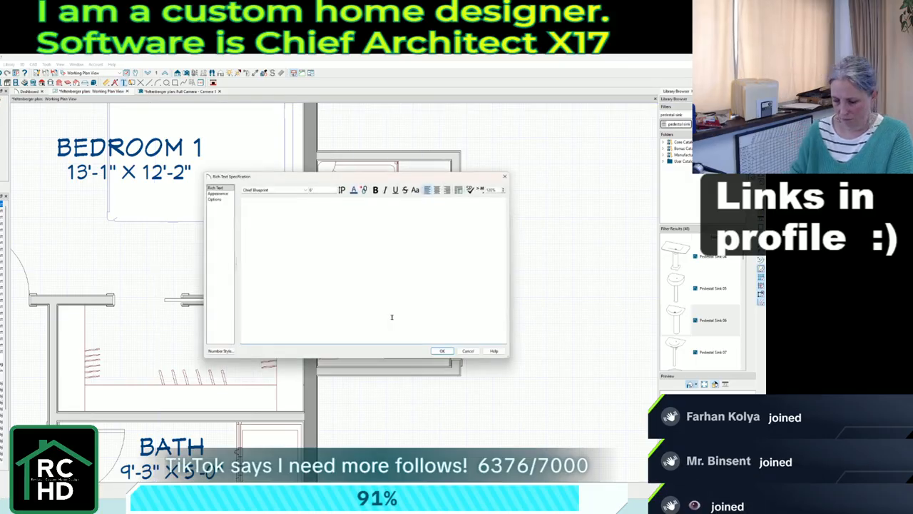
text(rough)
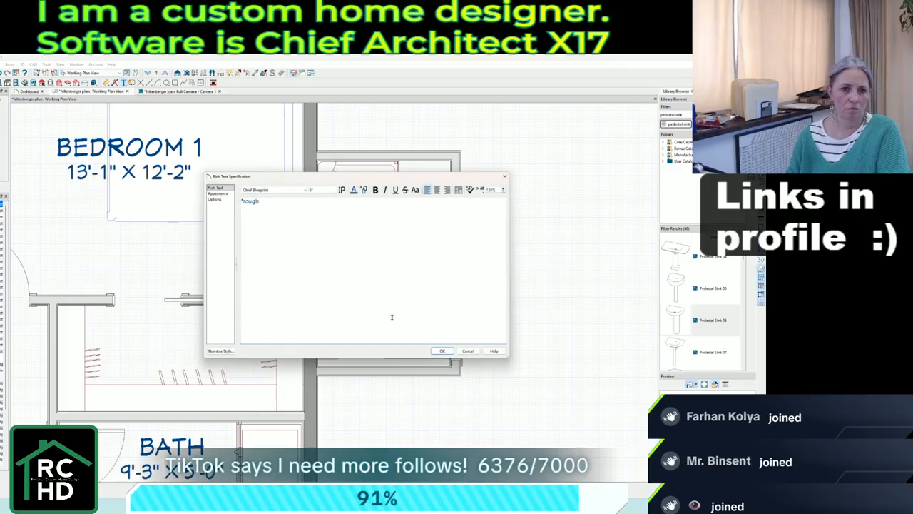
text( plumb for future)
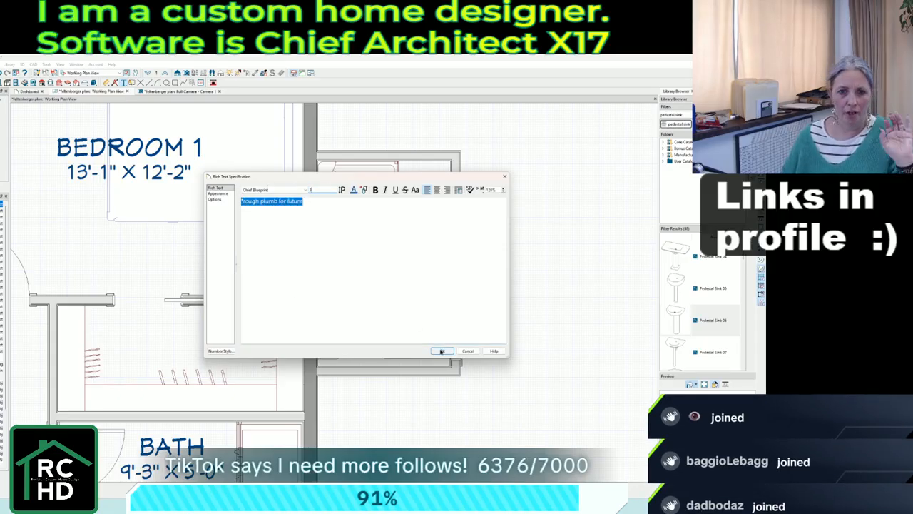
click(440, 351)
click(393, 324)
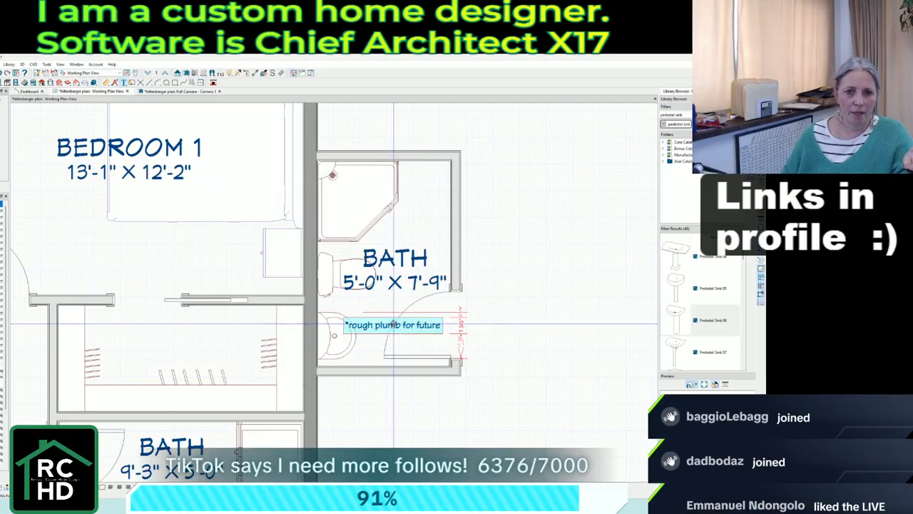
drag(393, 324, 393, 310)
Move the garage bath's room label down so it sits directly above the rough plumbing note.
click(393, 256)
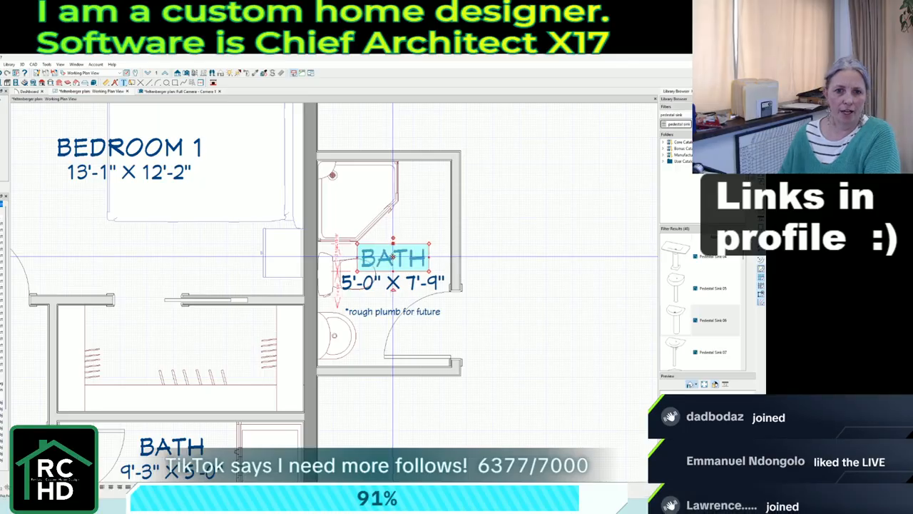
drag(393, 256, 391, 271)
click(504, 347)
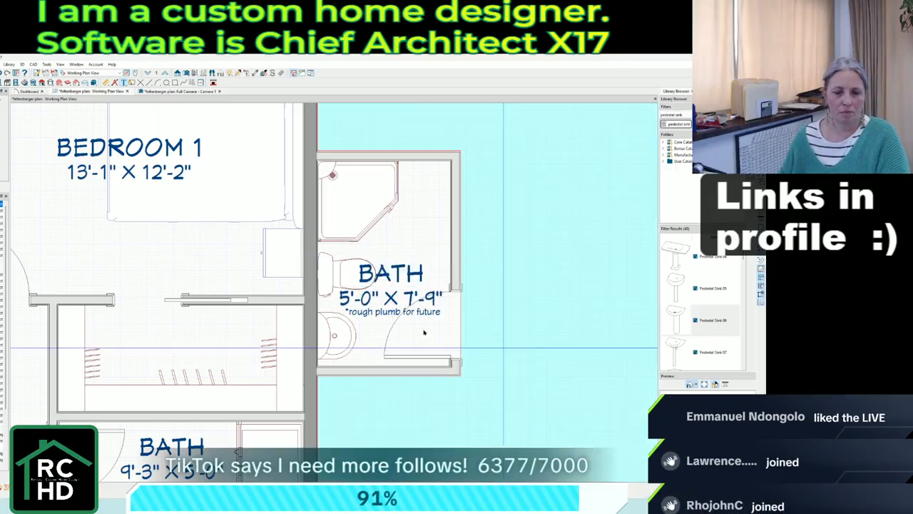
Draw a rectangular slab about 5'-8" wide outside the front door, and set its left edge 2' from the great room window.
scroll(424, 332, down, 3)
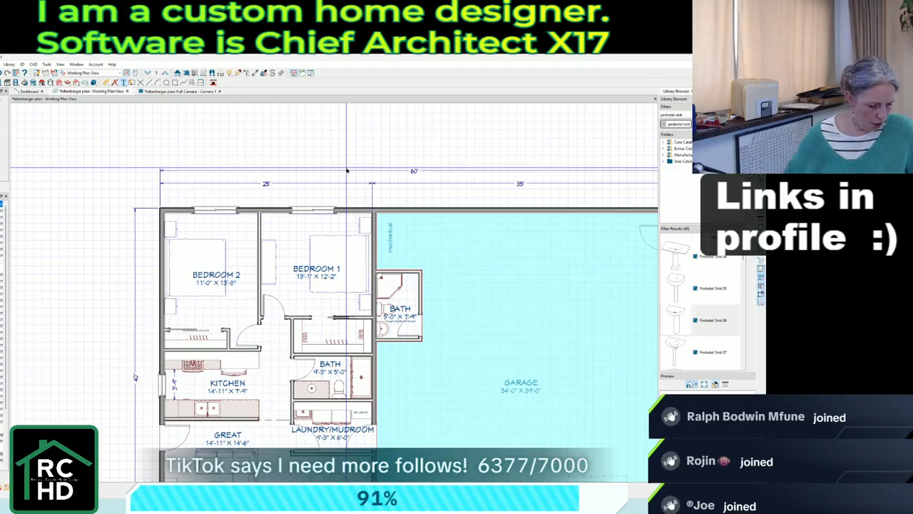
scroll(347, 170, down, 3)
scroll(192, 340, up, 4)
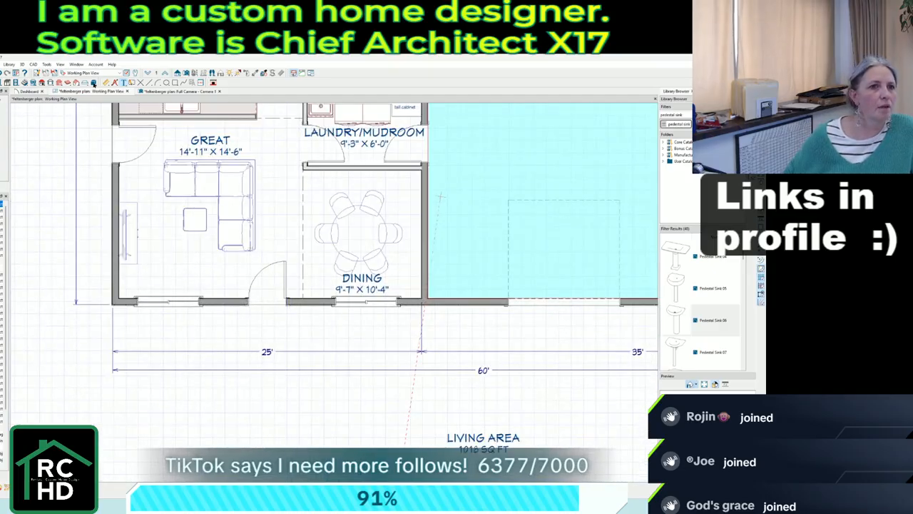
scroll(241, 323, up, 3)
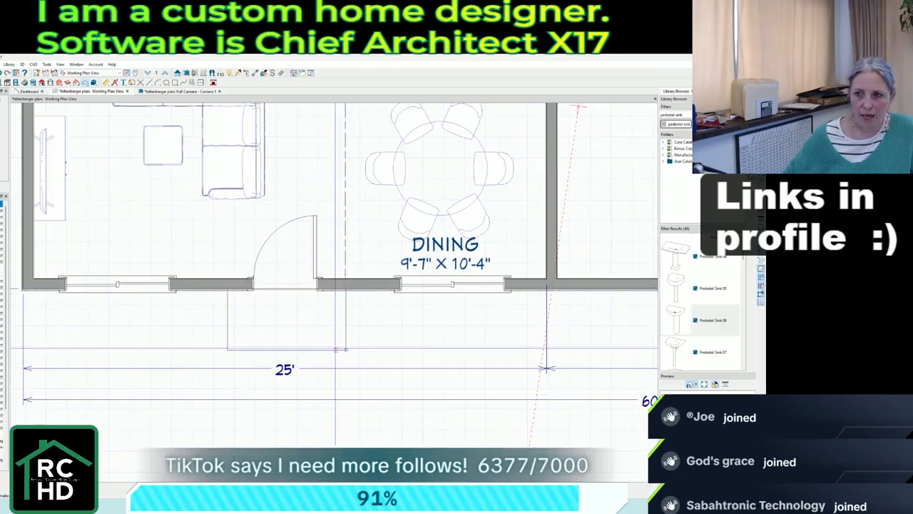
click(230, 322)
click(227, 321)
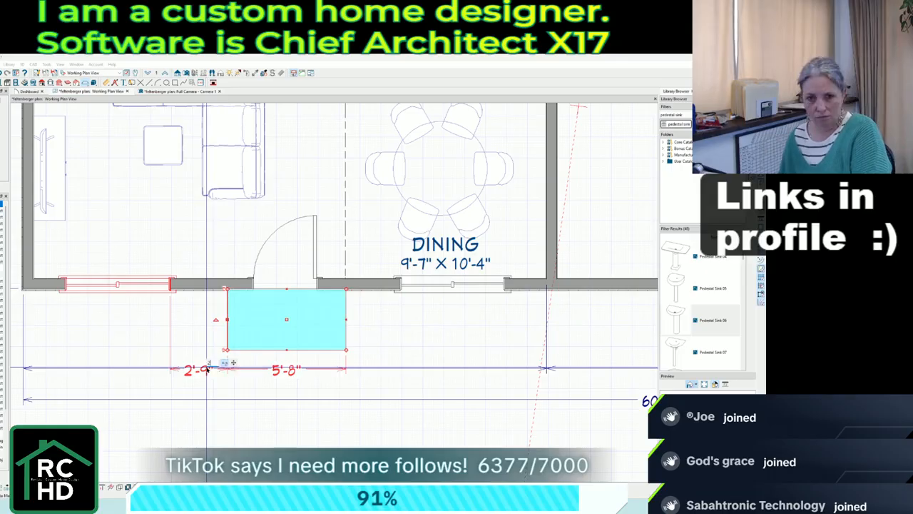
key(Return)
Set the front entry slab's width to 7' and its depth to 4'.
click(347, 319)
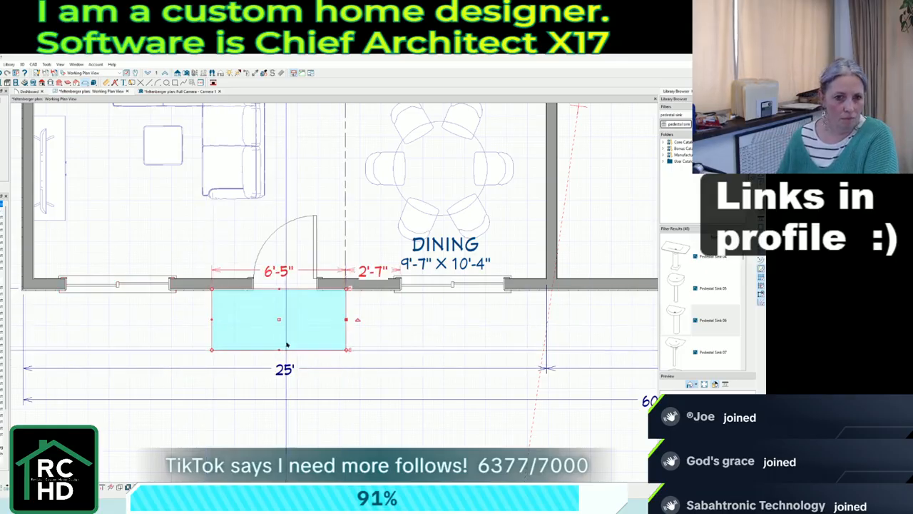
click(283, 274)
text(7')
key(Return)
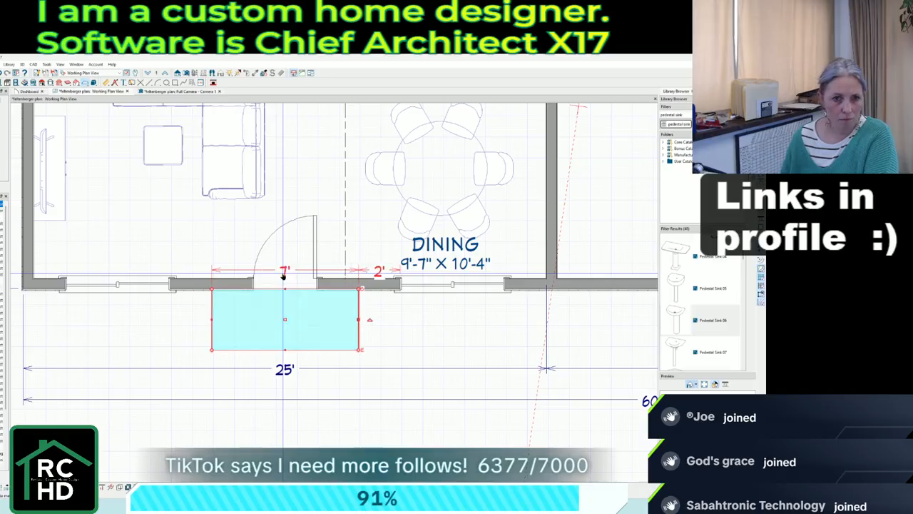
click(286, 349)
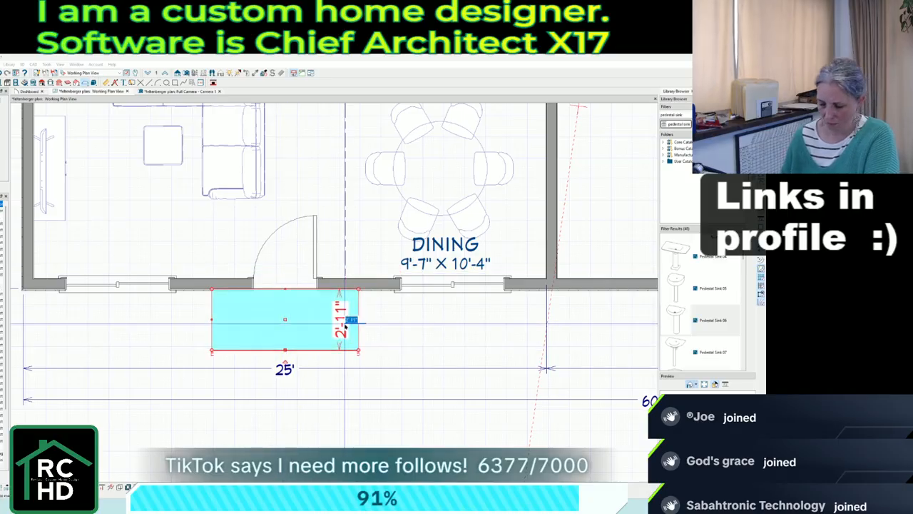
text(4')
key(Return)
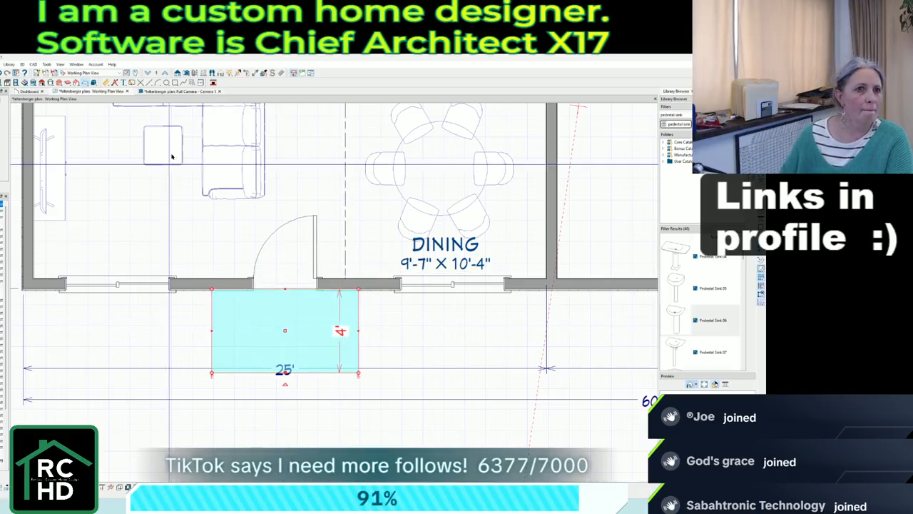
Draw two opposing roof planes over the front entry slab, with baselines along its left and right sides, and join them at a ridge.
click(43, 84)
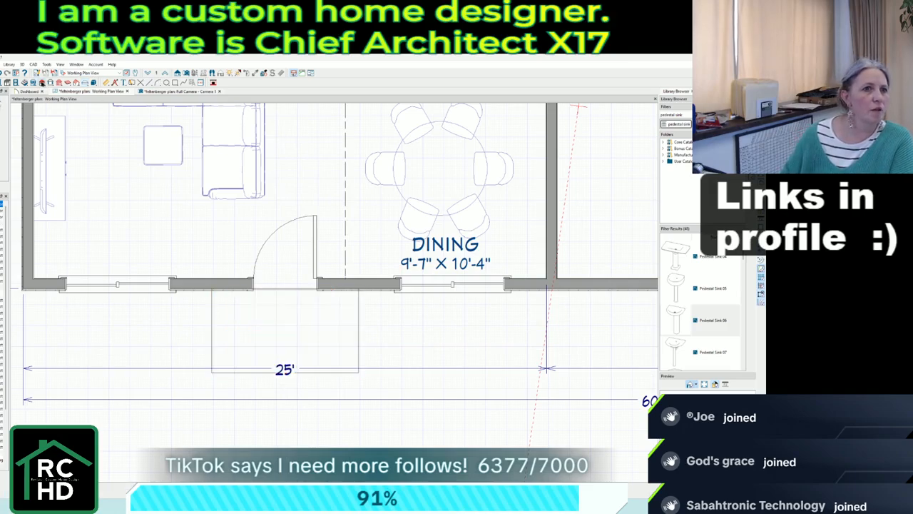
drag(212, 307, 213, 400)
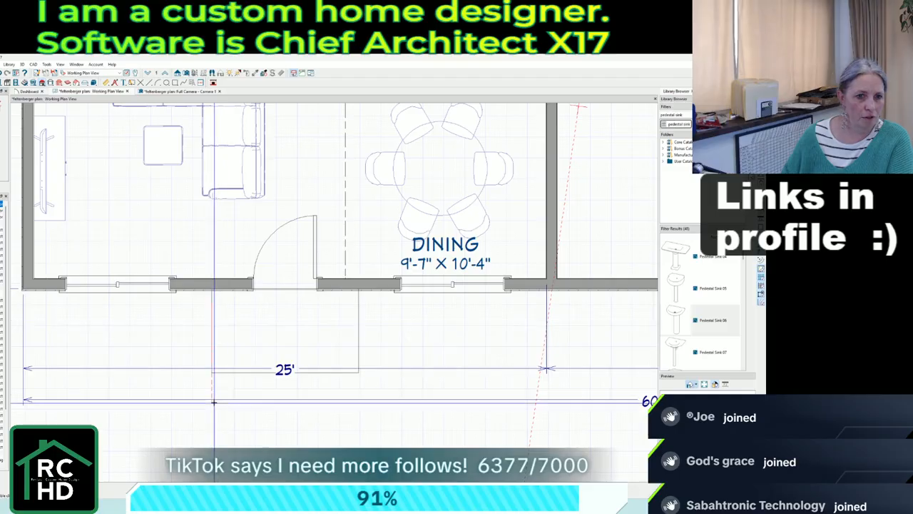
click(249, 345)
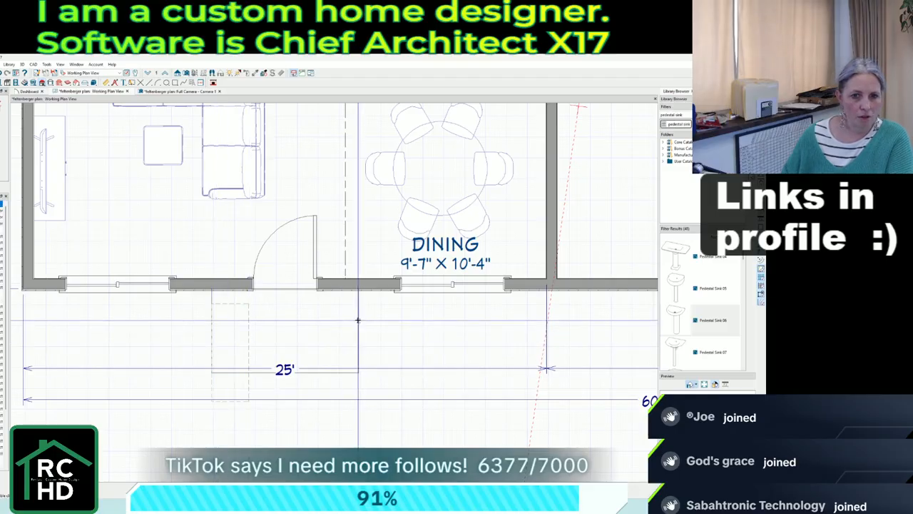
drag(358, 320, 358, 393)
click(328, 338)
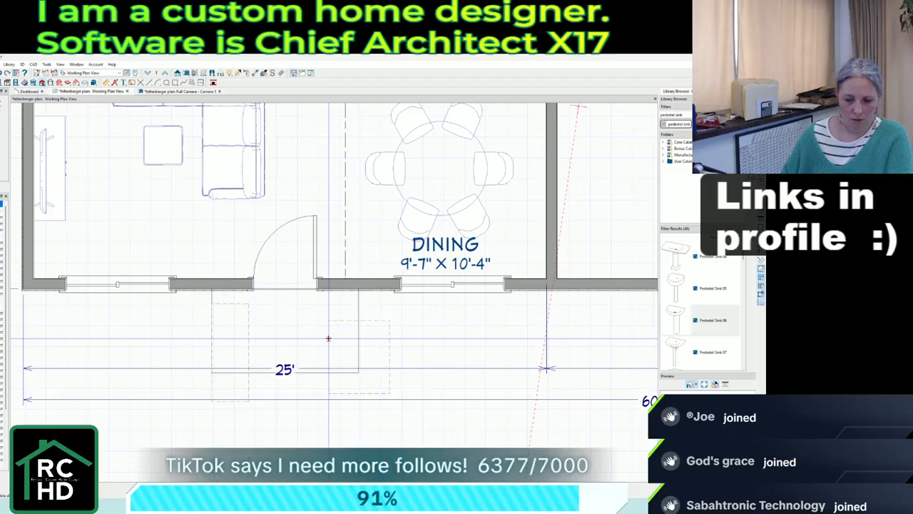
click(328, 339)
key(2)
click(282, 333)
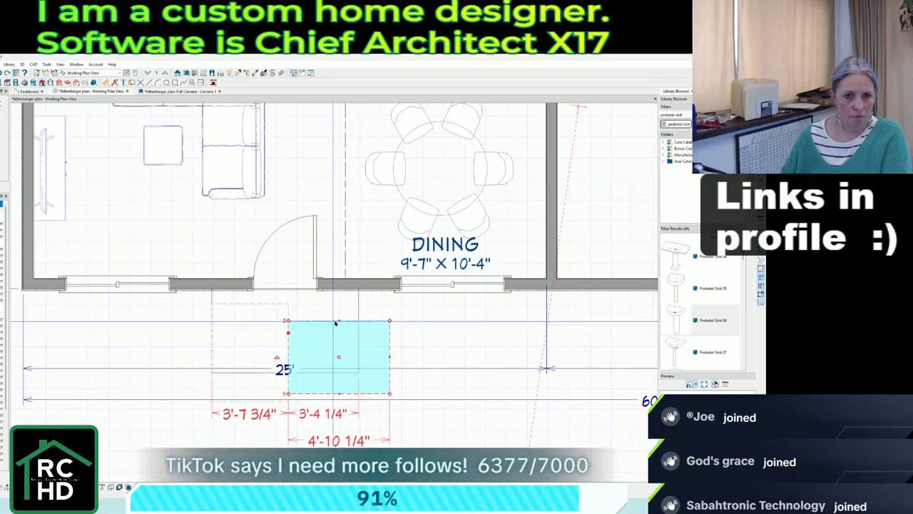
Extend both entry roof planes back to the house wall, and align their front edges about 1' beyond the slab.
drag(338, 321, 337, 289)
click(277, 305)
drag(277, 305, 276, 289)
click(310, 393)
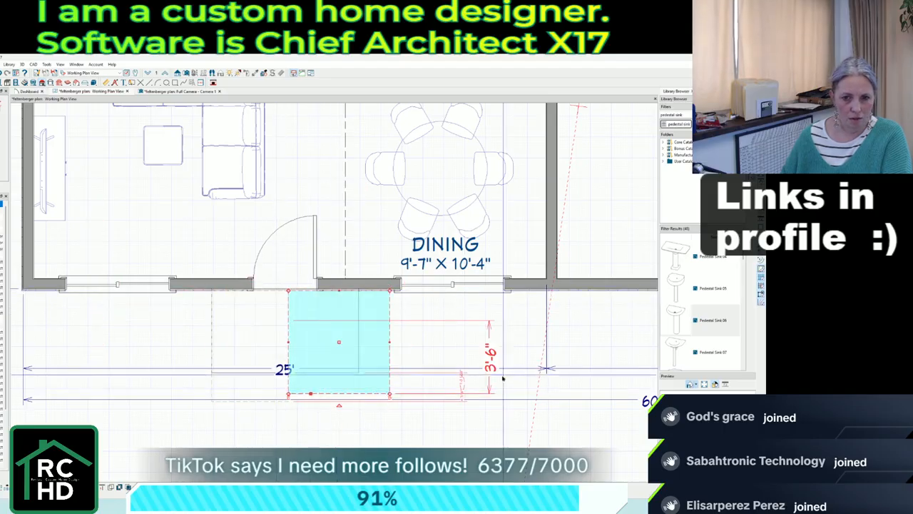
scroll(499, 391, up, 2)
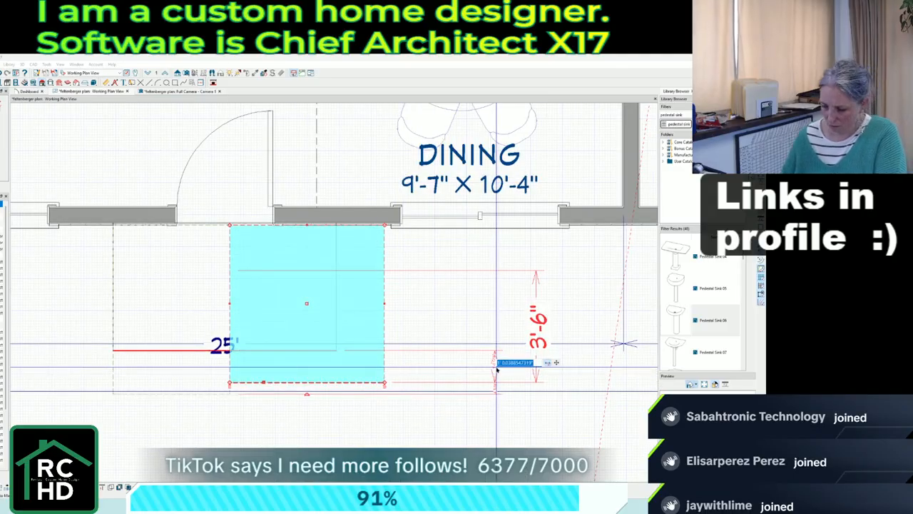
click(175, 396)
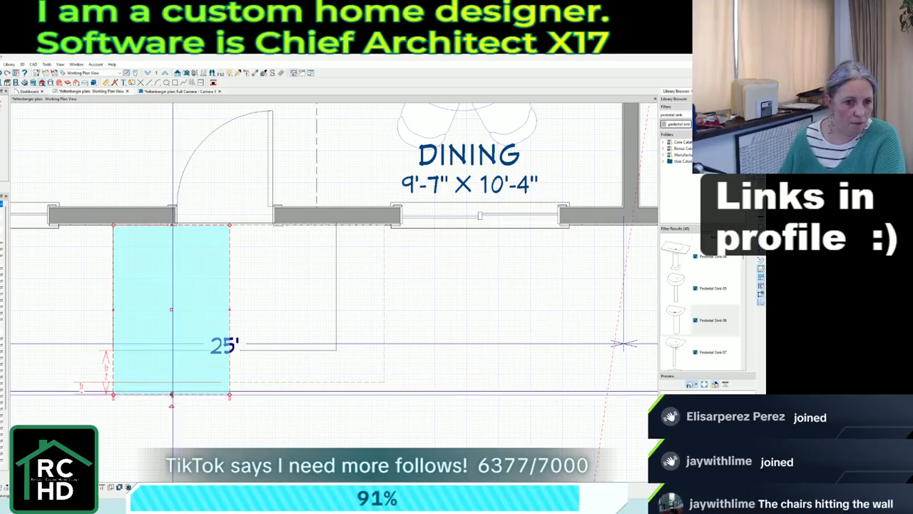
drag(172, 394, 229, 382)
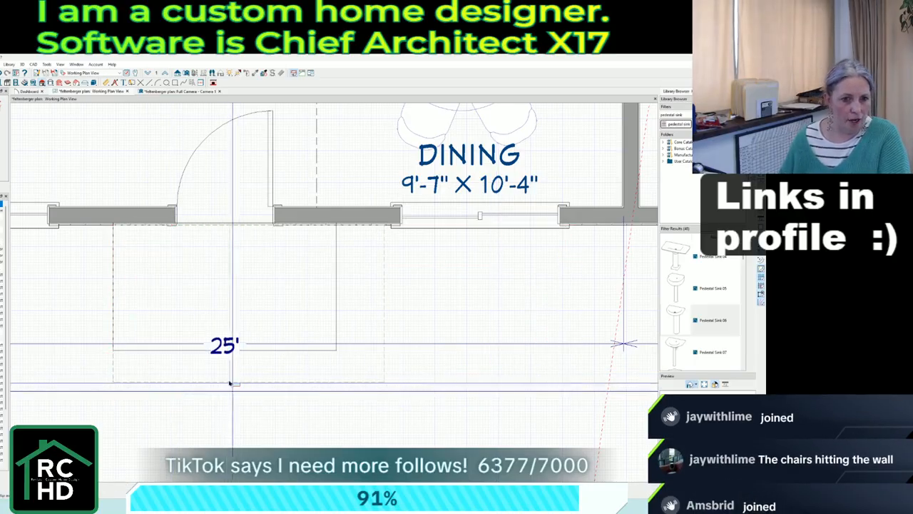
Move both entry roof planes to the floor above, and display that floor.
click(249, 309)
right_click(248, 310)
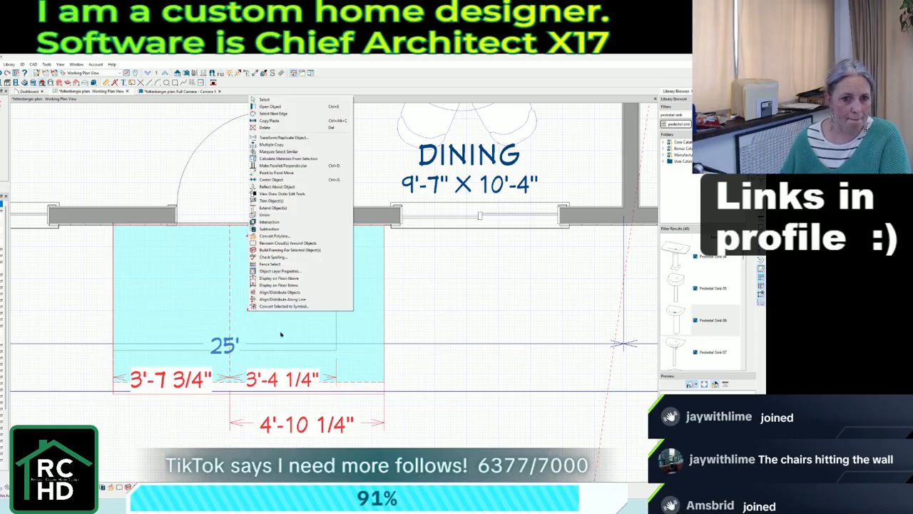
click(283, 280)
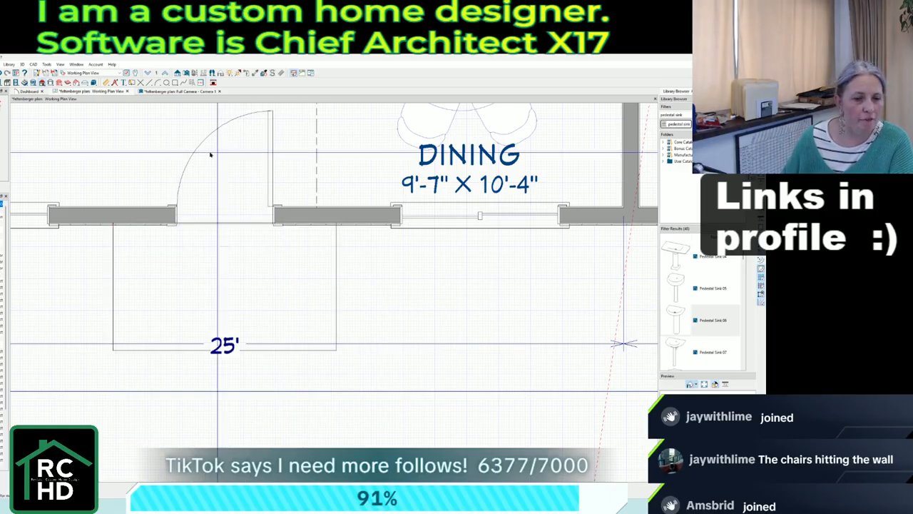
click(164, 74)
scroll(385, 347, down, 2)
scroll(247, 308, up, 2)
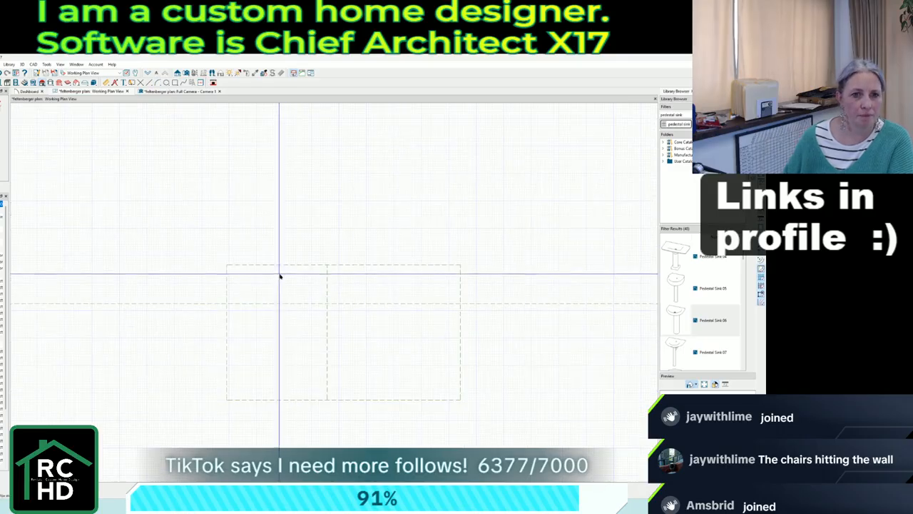
Bring the back edges of both entry roof planes forward to the main roof's eave line.
click(277, 265)
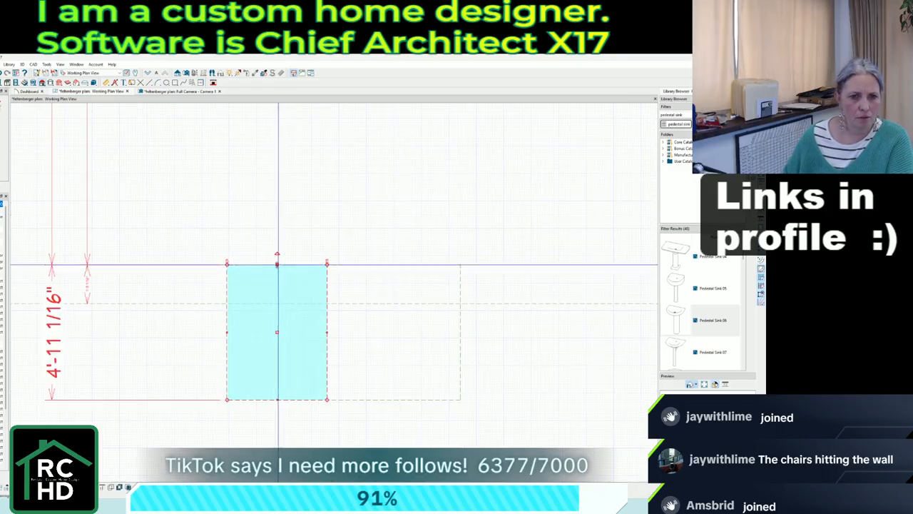
drag(276, 264, 276, 302)
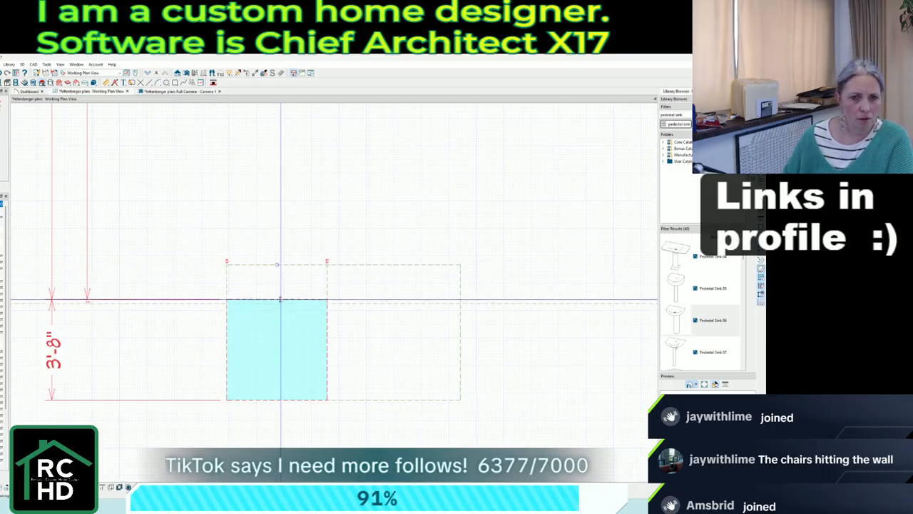
click(353, 265)
drag(352, 265, 353, 303)
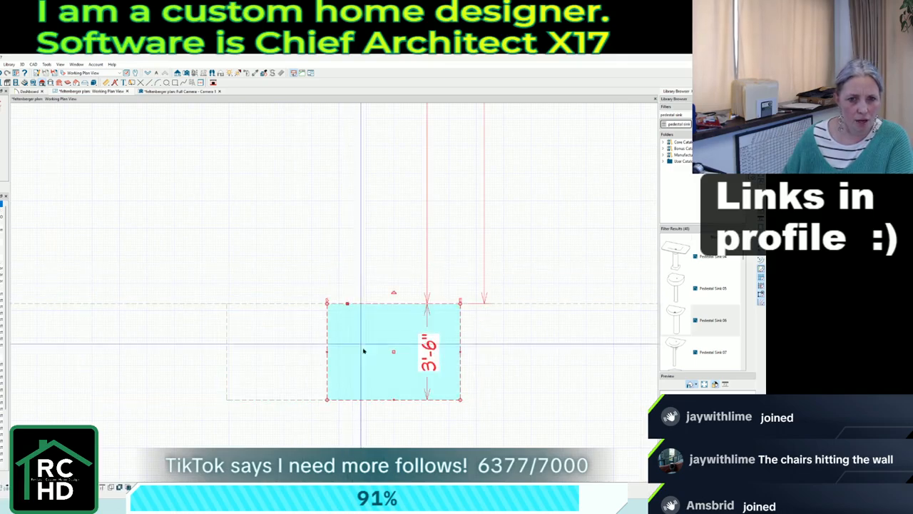
Set the left entry roof plane's fascia top height to 105 5/16" with its pitch locked.
double_click(460, 366)
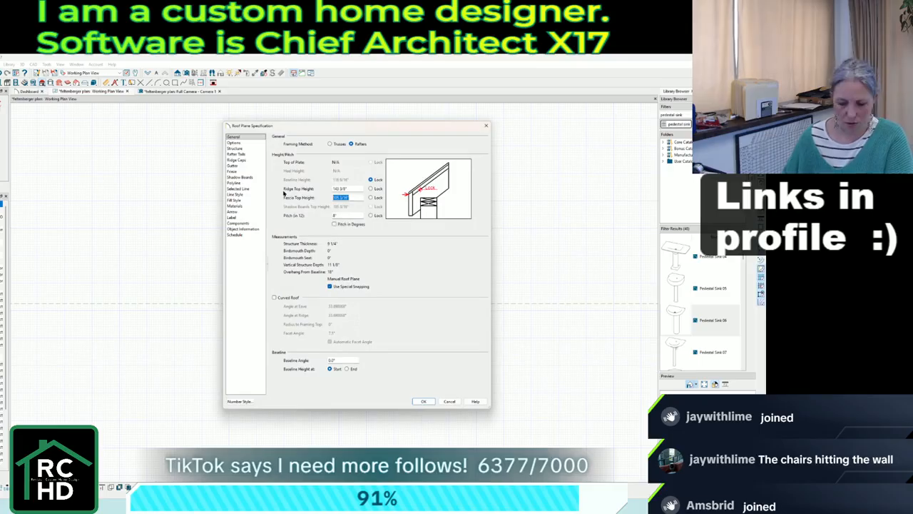
click(423, 401)
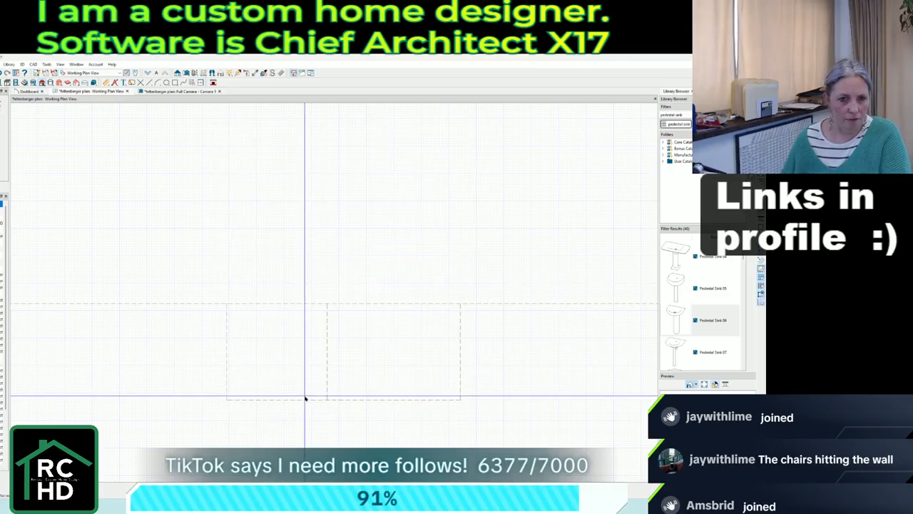
double_click(327, 356)
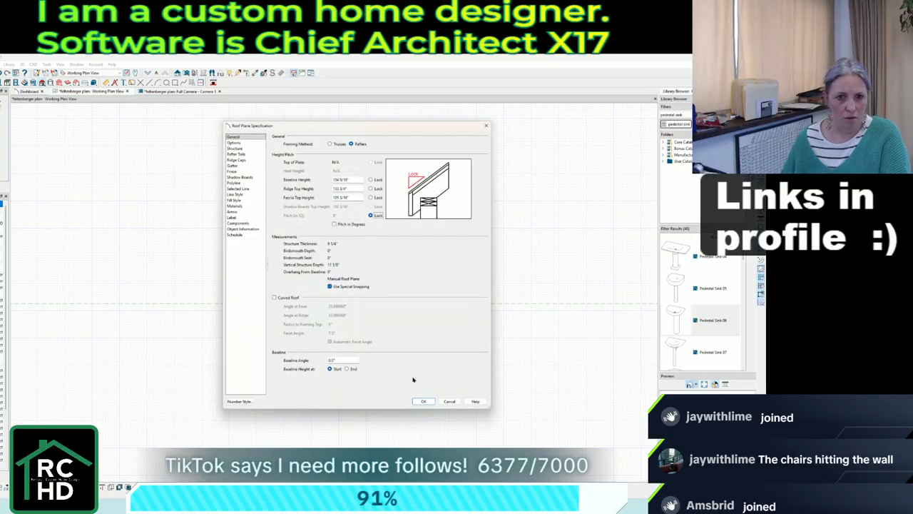
click(422, 401)
Center the entry ridge so each plane is 4'-3" wide, and change both planes' pitch with the baseline height locked.
drag(327, 353, 344, 352)
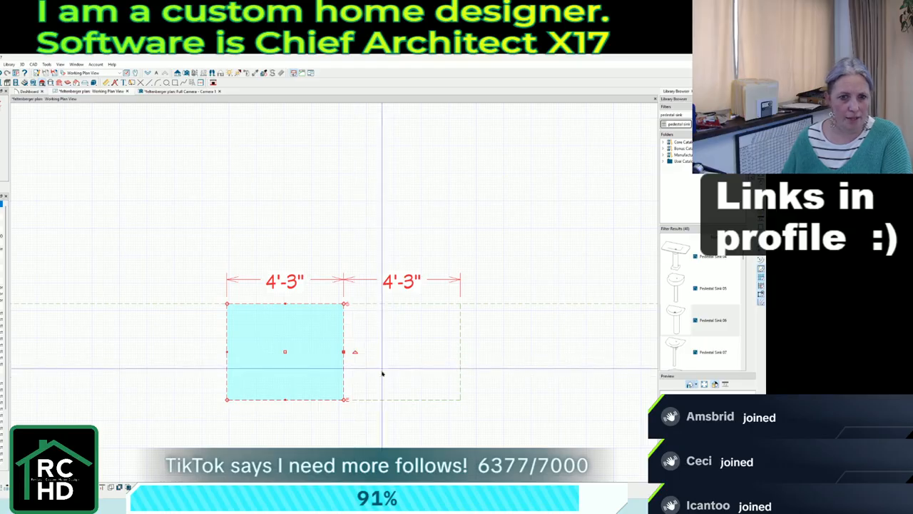
click(367, 413)
click(323, 391)
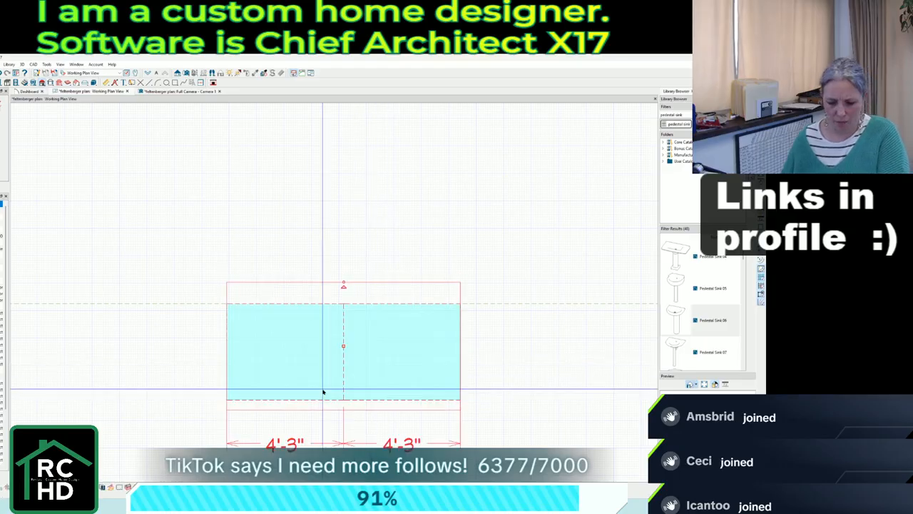
double_click(323, 392)
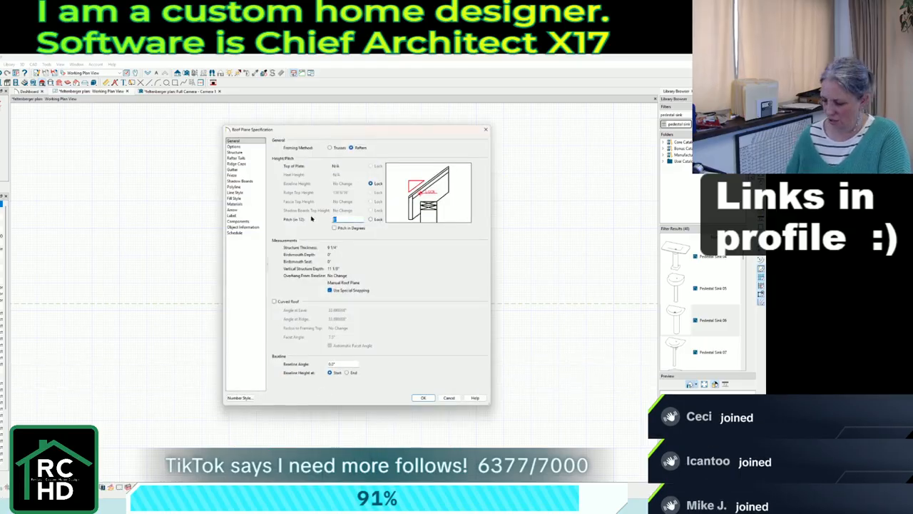
key(Return)
Extend the entry roof planes' ridge end back to a gable peak, and break the main roof's eave edge into a matching triangular notch.
click(336, 306)
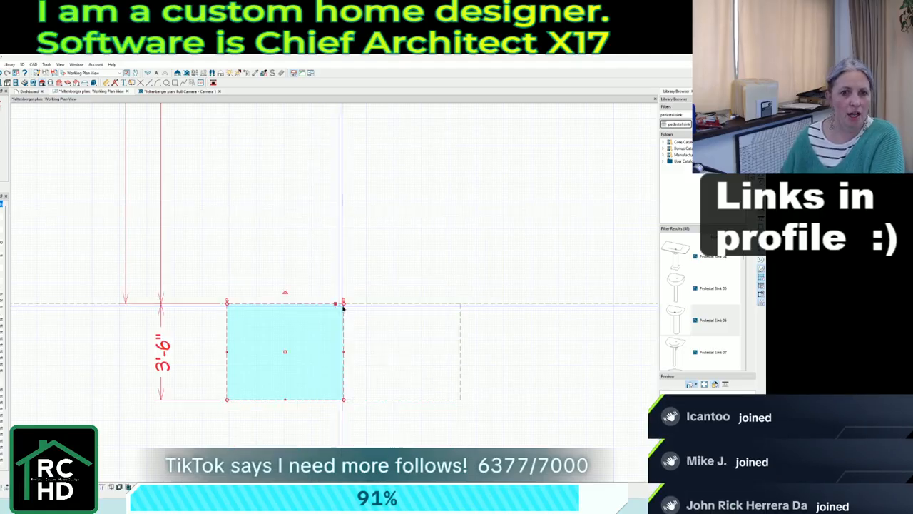
drag(343, 307, 343, 188)
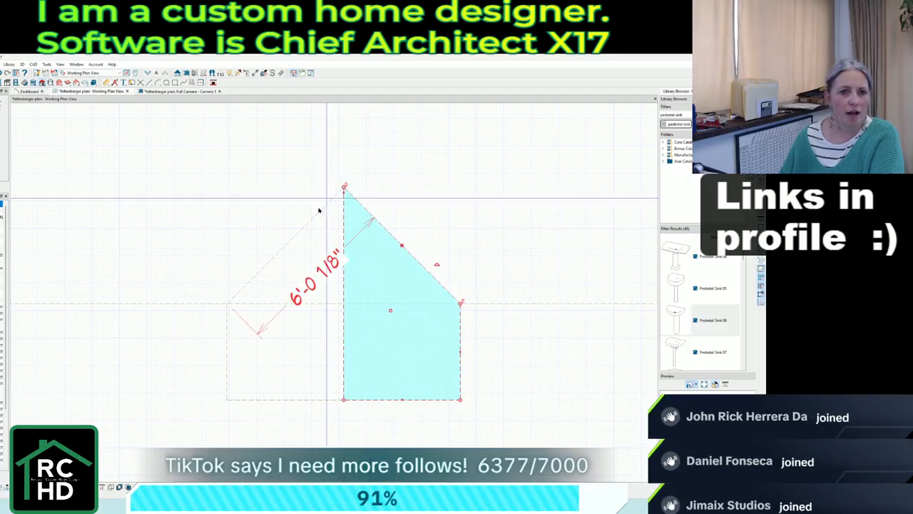
click(198, 305)
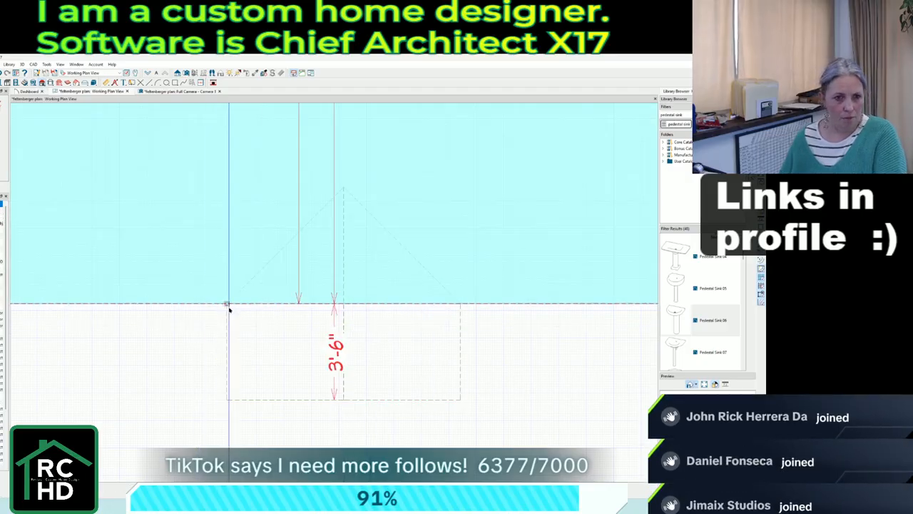
drag(228, 306, 337, 164)
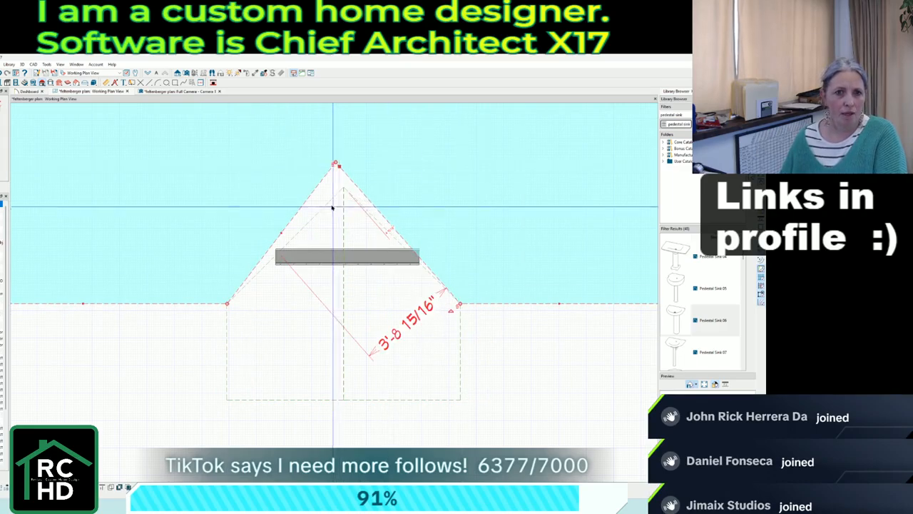
Join the left and right entry roof planes to the main roof plane along their valley edges.
click(332, 205)
key(j)
click(320, 201)
click(364, 208)
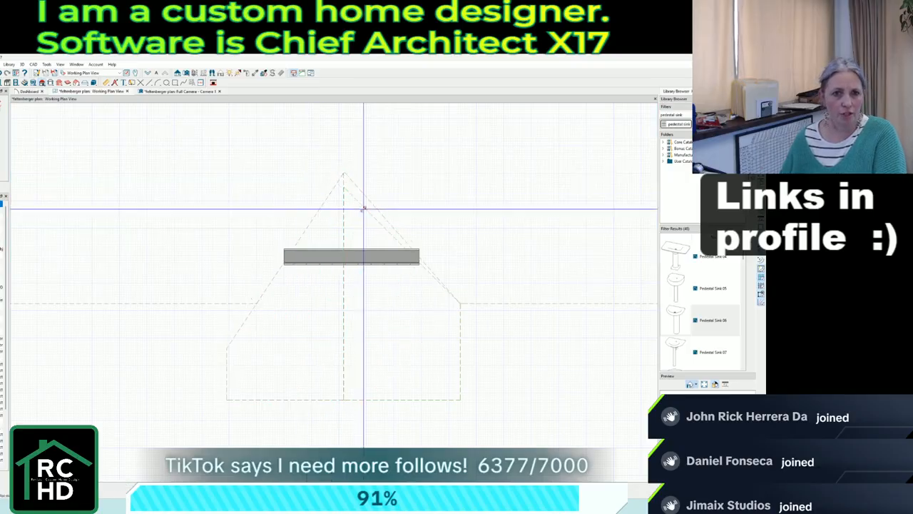
key(j)
click(383, 199)
click(455, 318)
Reshape the outer back corner of each entry roof plane so it runs back to the house wall beneath the main roof's eave.
scroll(462, 306, up, 6)
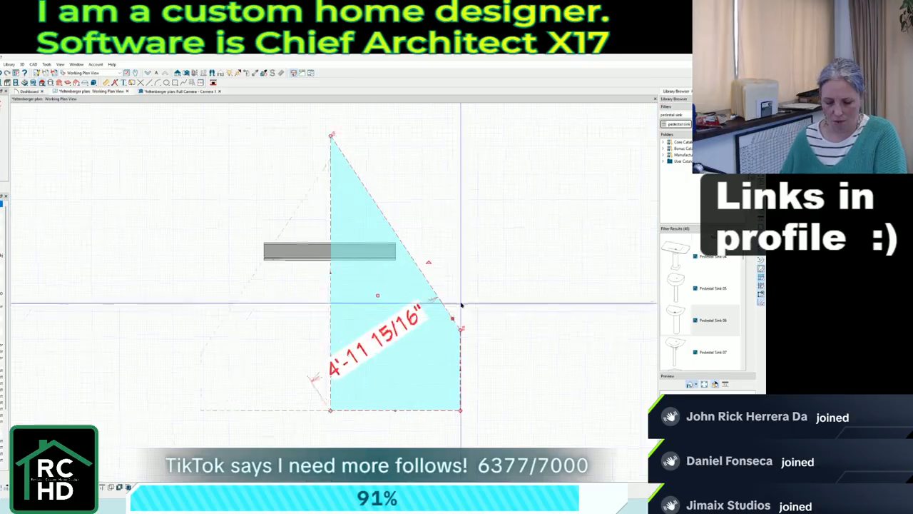
drag(461, 308, 338, 222)
scroll(530, 291, down, 5)
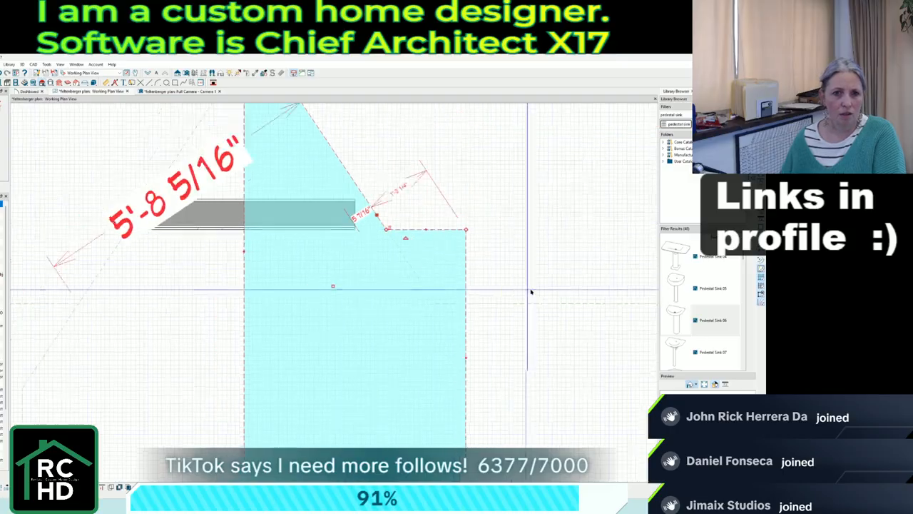
scroll(184, 315, up, 5)
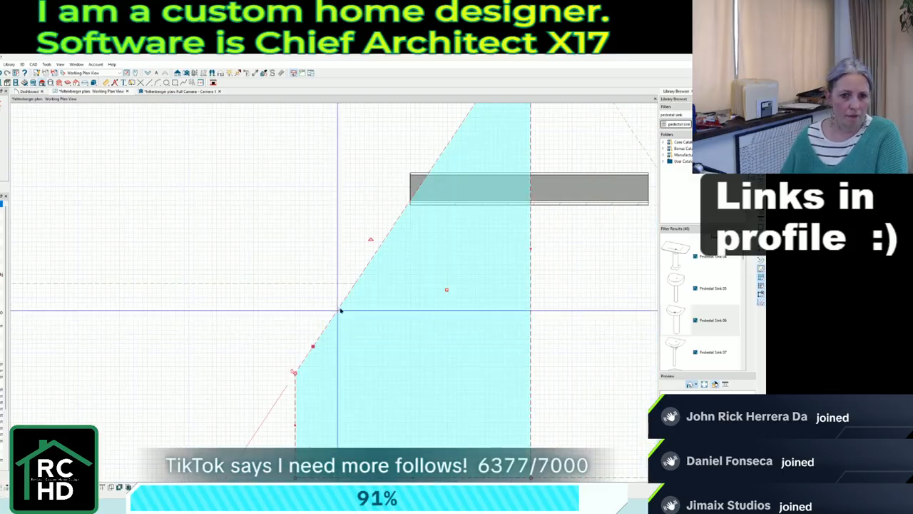
drag(354, 285, 294, 371)
drag(294, 372, 406, 205)
Check the front entry gable in the 3D exterior view, and shift both entry roof planes in plan toward the great room window.
click(185, 92)
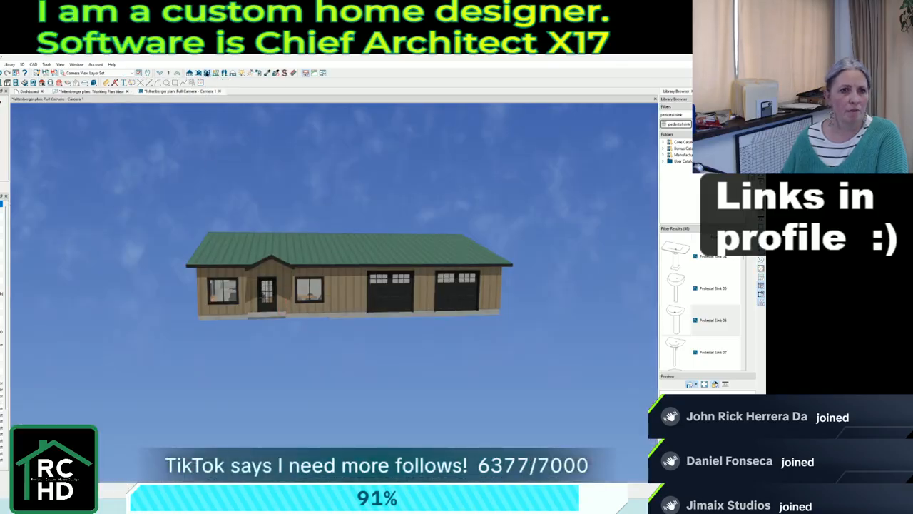
drag(198, 147, 267, 274)
scroll(218, 164, up, 3)
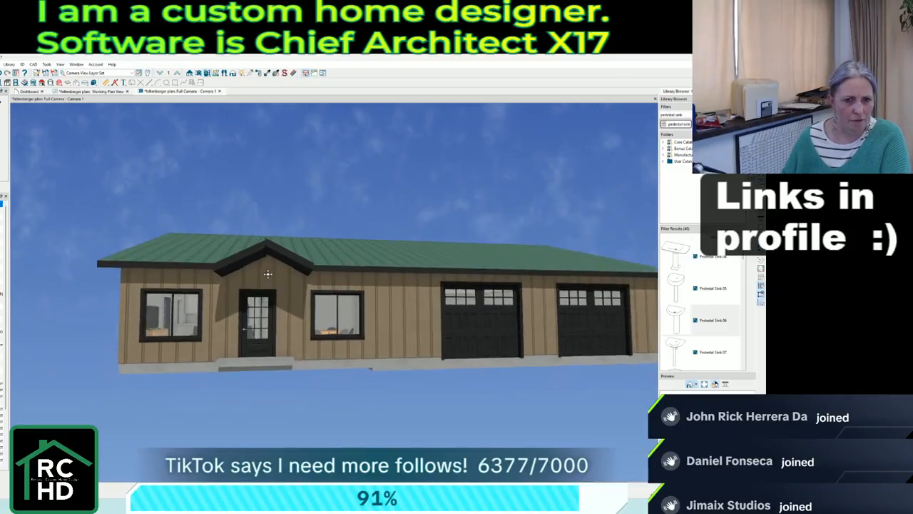
click(92, 91)
scroll(275, 285, down, 3)
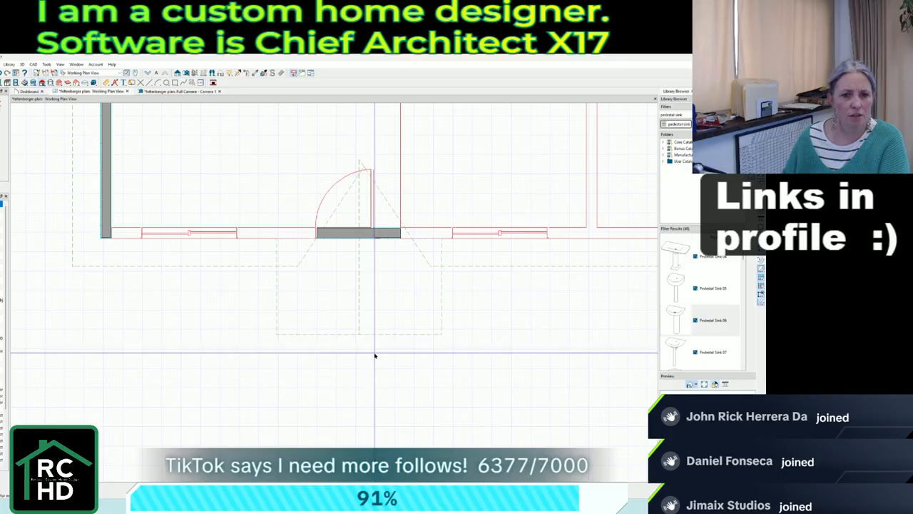
click(343, 326)
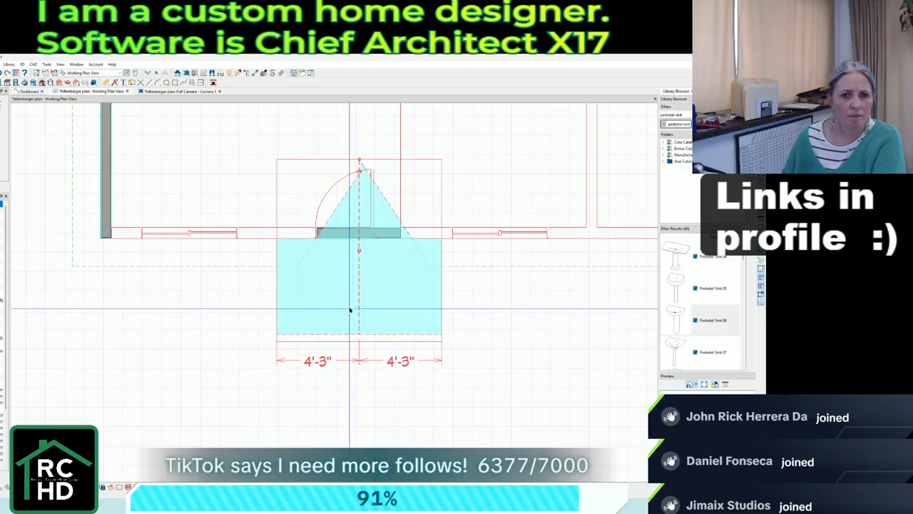
drag(350, 310, 310, 303)
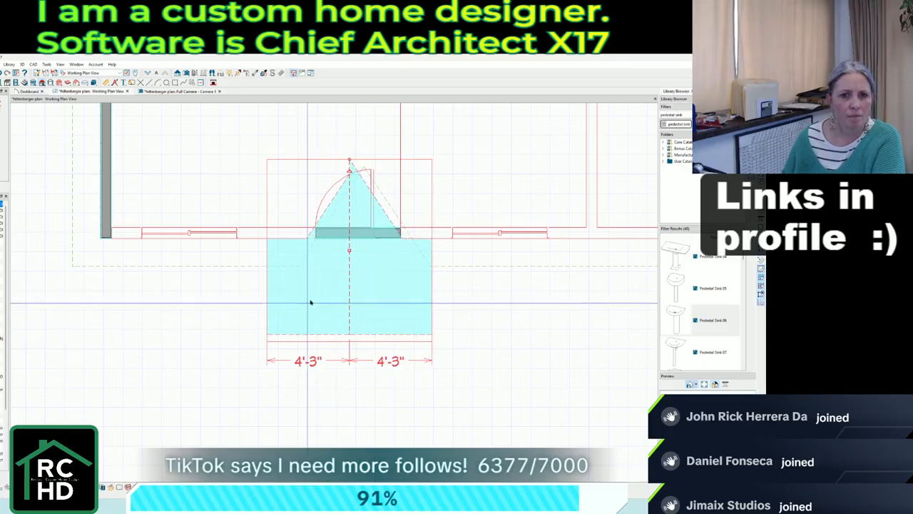
click(331, 209)
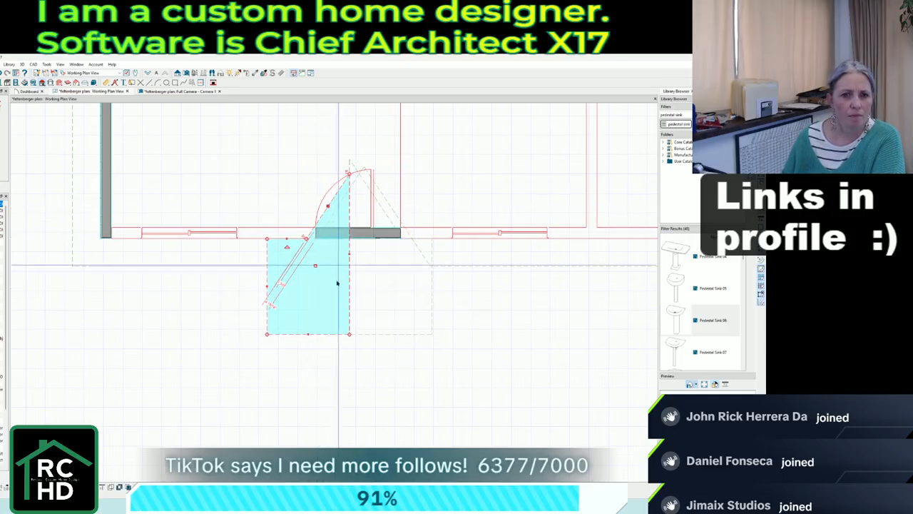
Check the left entry roof plane's height settings, and lock the pitch in the main roof plane's specification.
double_click(332, 335)
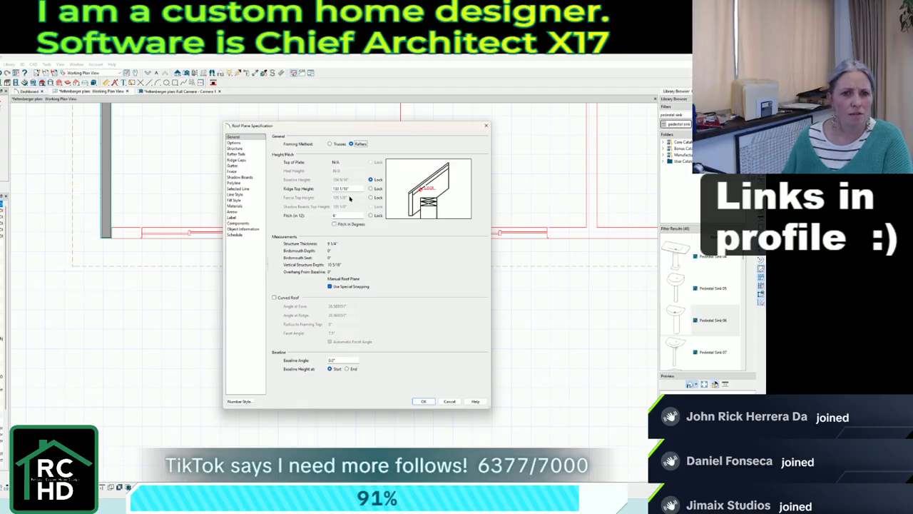
click(422, 401)
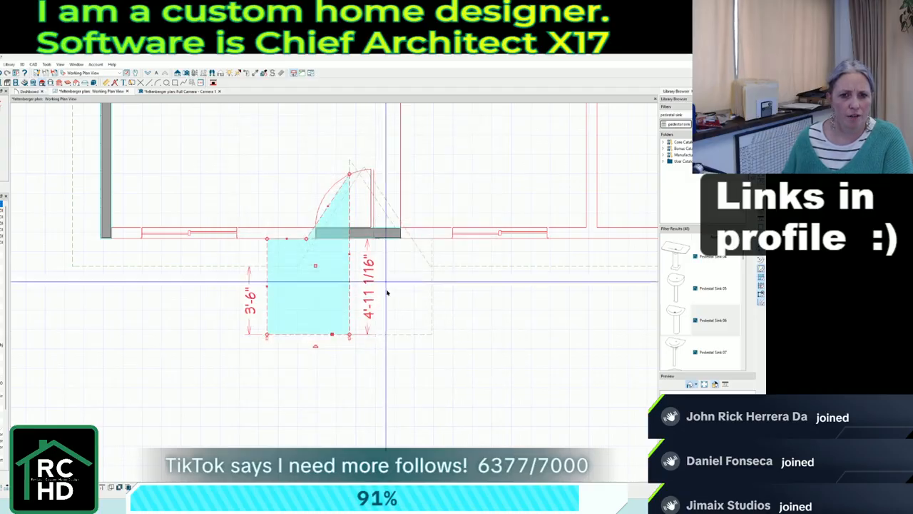
double_click(364, 237)
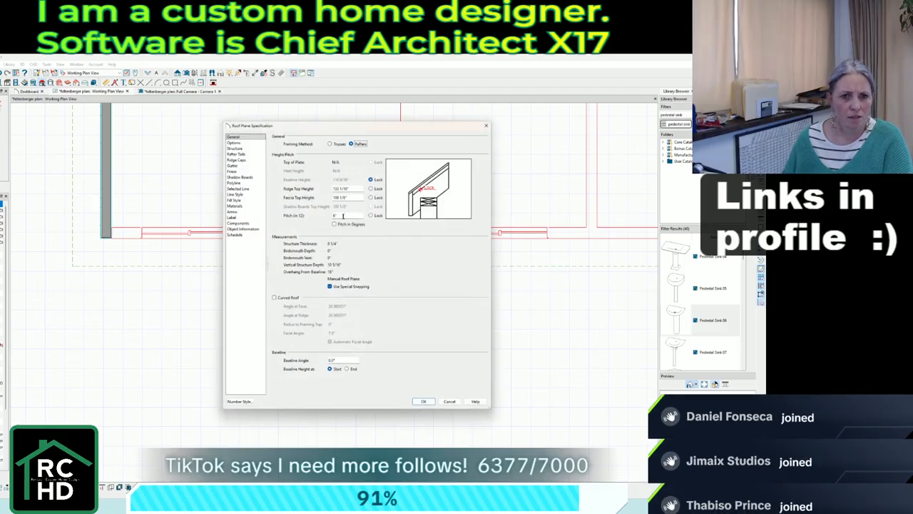
click(370, 214)
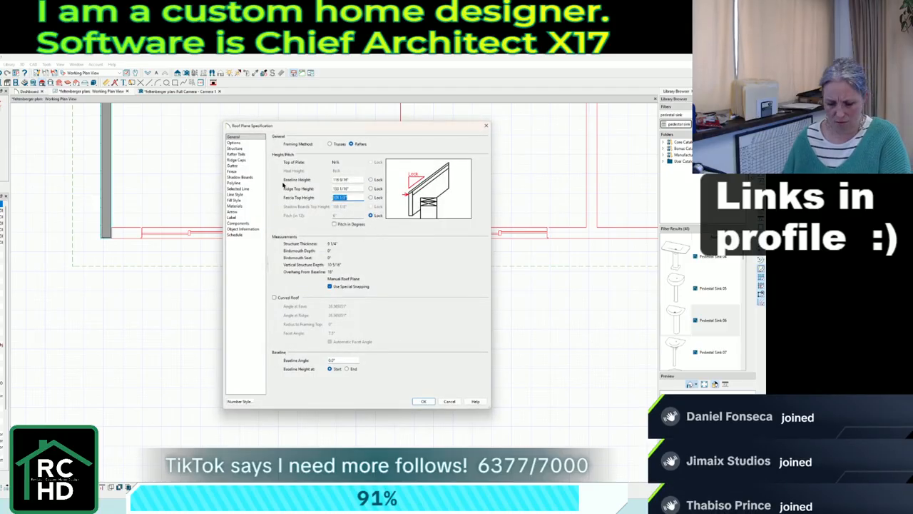
click(422, 402)
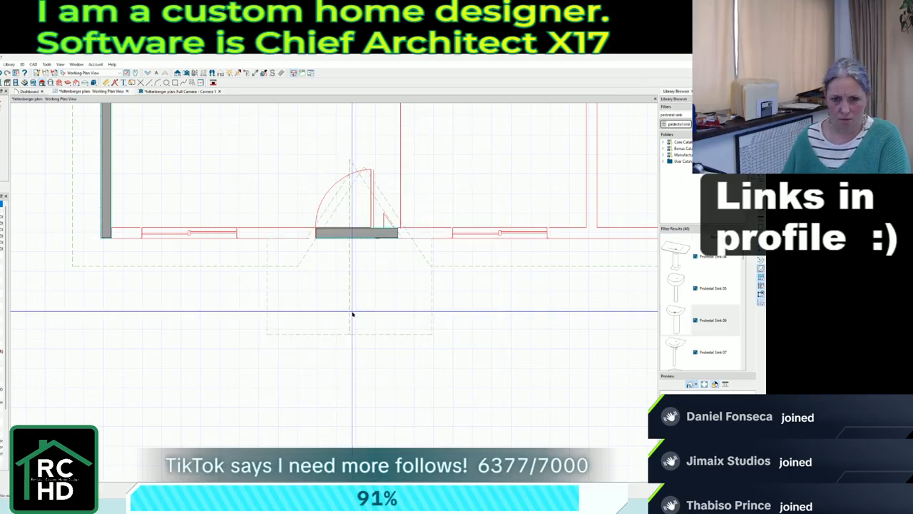
Close the ridge gap between the right and left entry roof planes, and adjust the left edge of the main roof's notch.
click(350, 312)
drag(351, 312, 349, 311)
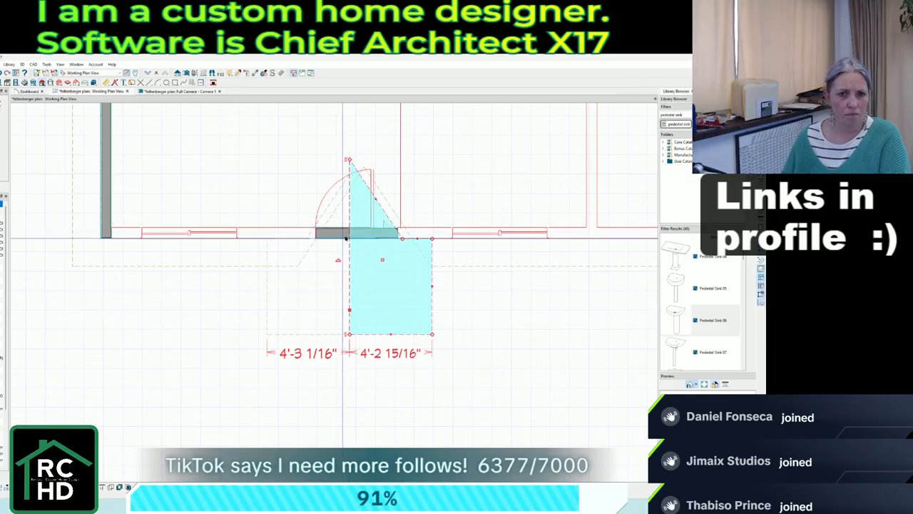
key(Escape)
click(374, 204)
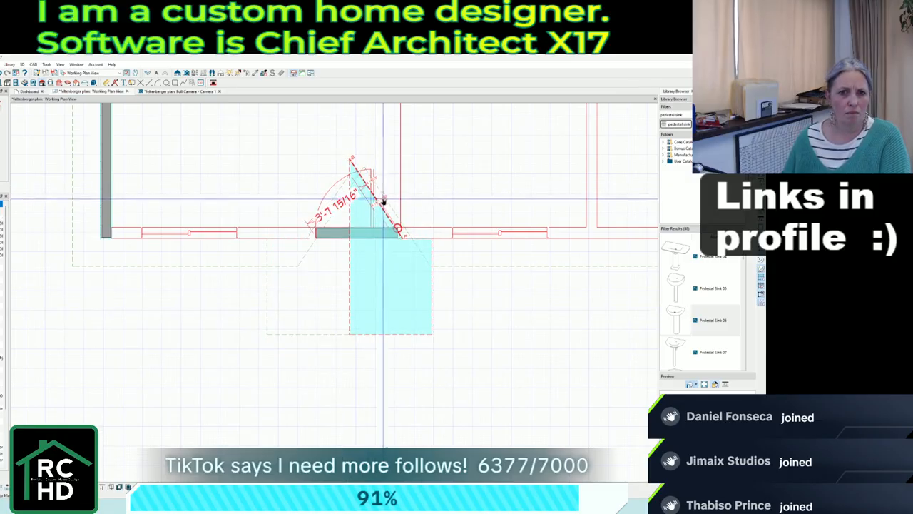
click(307, 241)
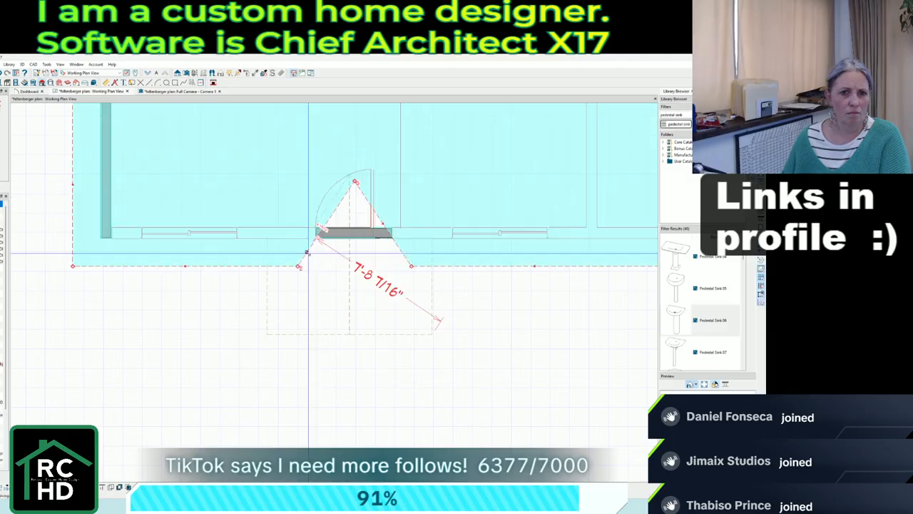
drag(318, 220, 318, 219)
Check the entry gable in the 3D exterior view, and apply the main roof's green standing seam material to the entry roof planes.
click(193, 92)
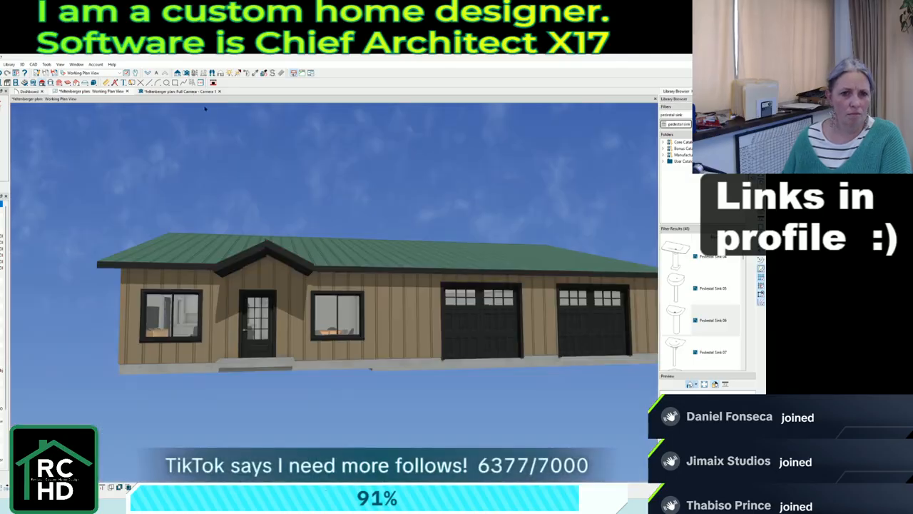
middle_drag(280, 260, 275, 301)
scroll(449, 305, down, 3)
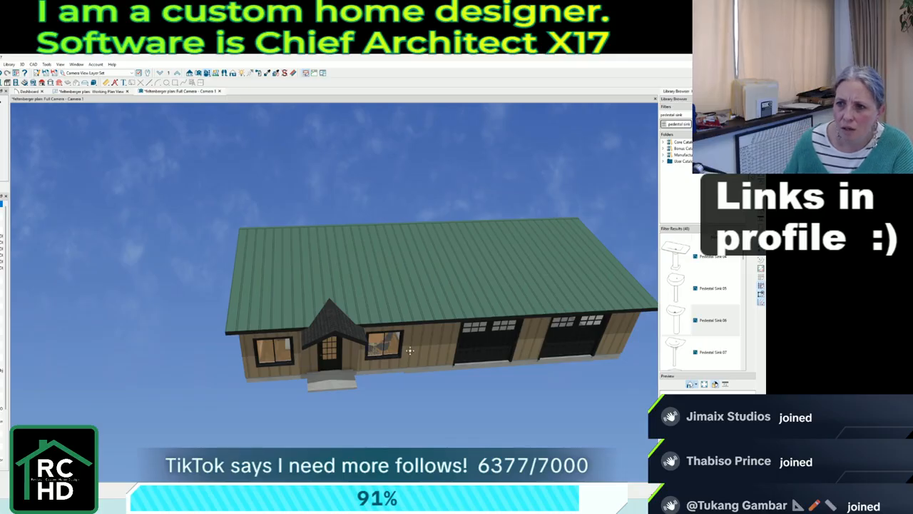
middle_drag(410, 350, 379, 353)
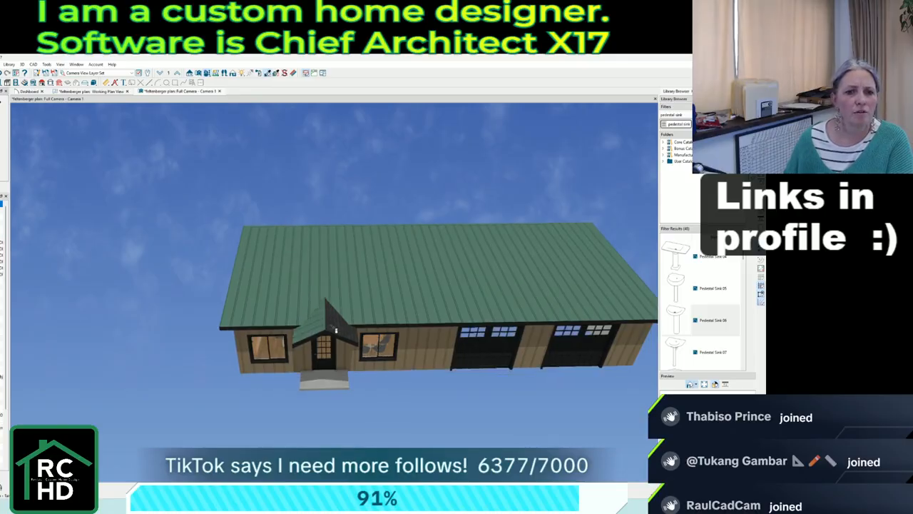
Nudge the dining table set slightly toward the great room in the floor plan, and hide the roof plane outlines.
click(107, 91)
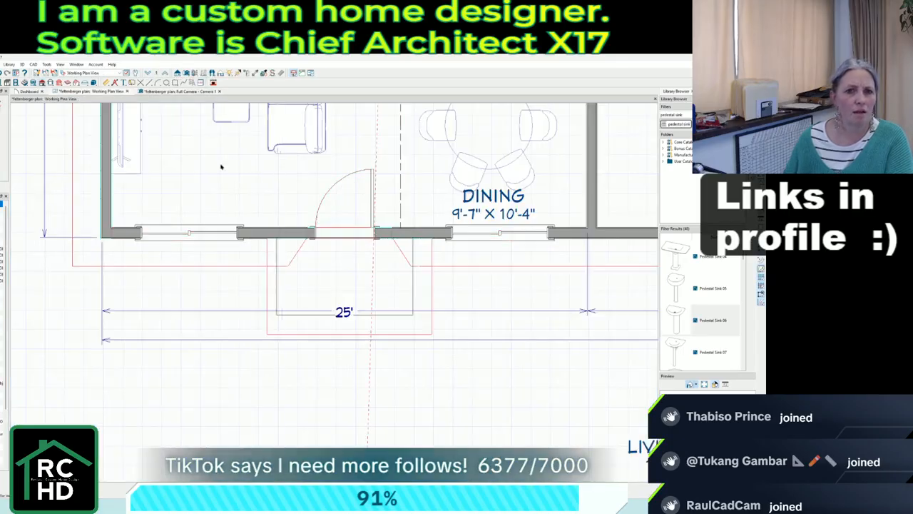
scroll(304, 345, down, 2)
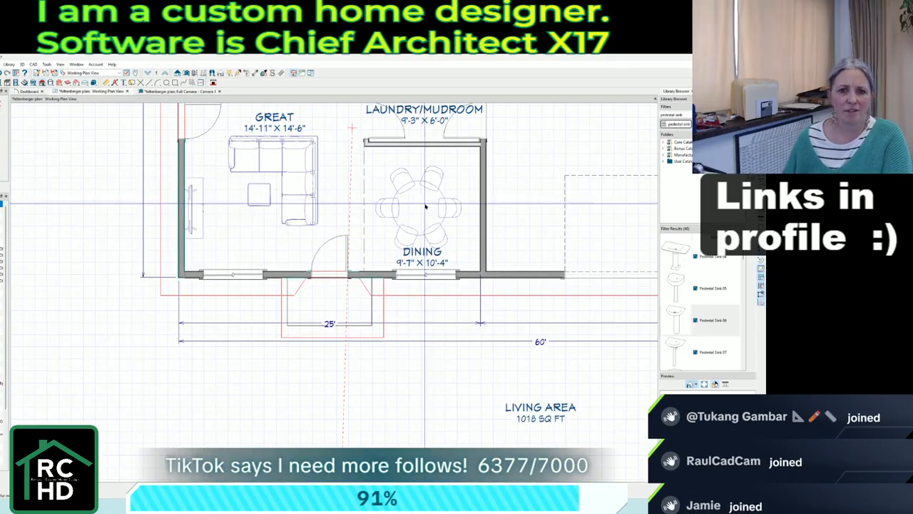
click(403, 198)
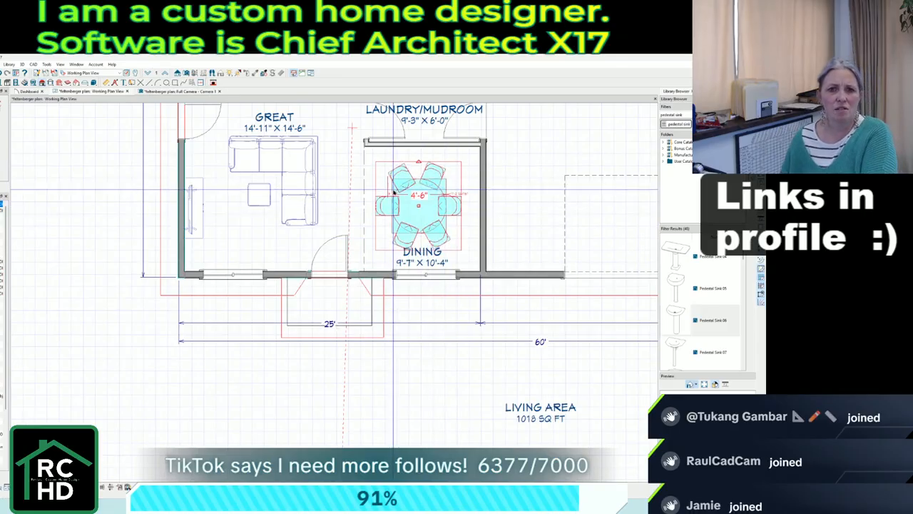
drag(394, 191, 391, 190)
click(483, 333)
scroll(562, 408, down, 1)
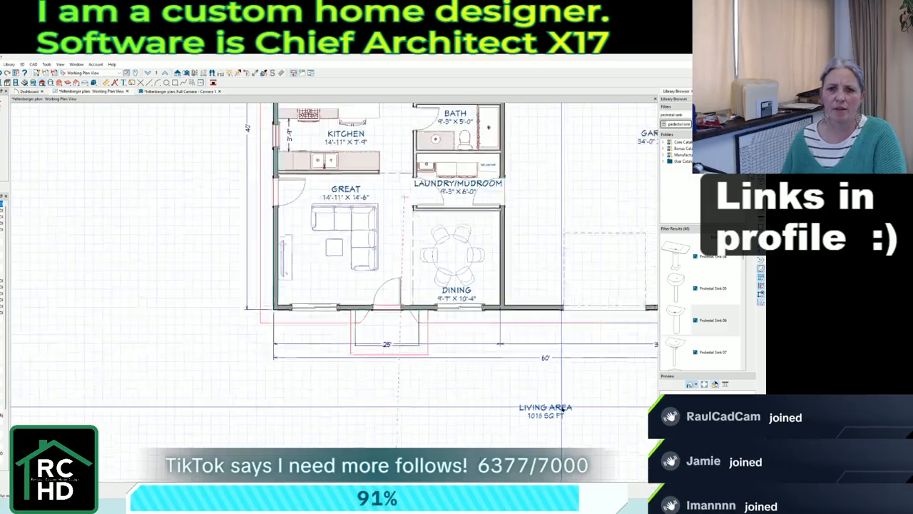
scroll(562, 407, down, 1)
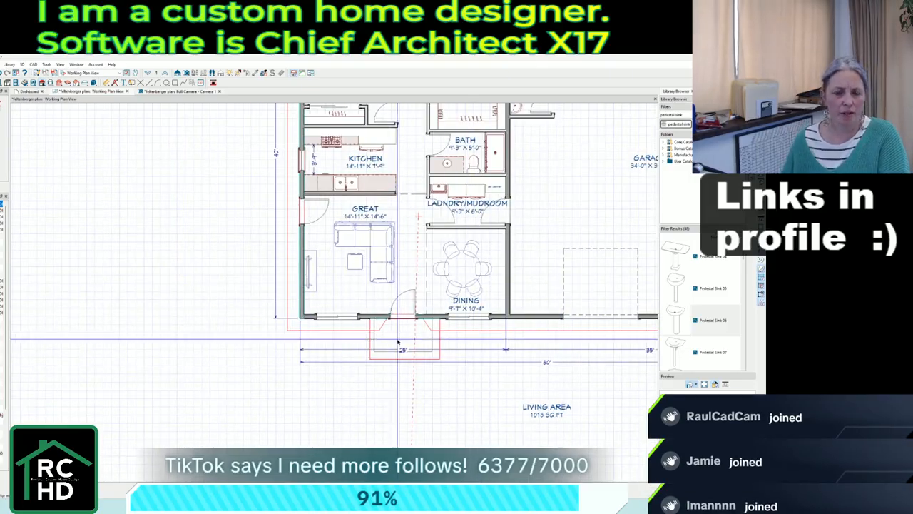
scroll(398, 343, up, 1)
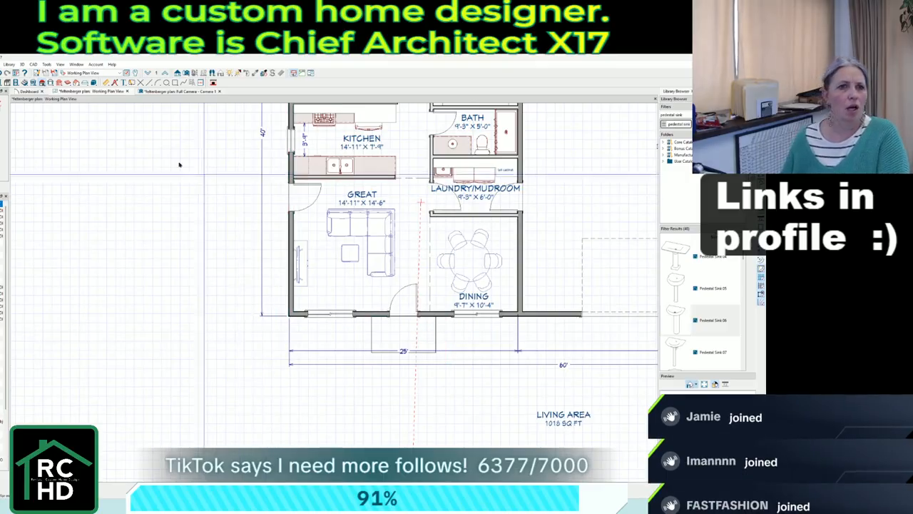
Move the front 25' and 60' dimension lines farther from the house so they clear the entry slab.
scroll(467, 348, up, 2)
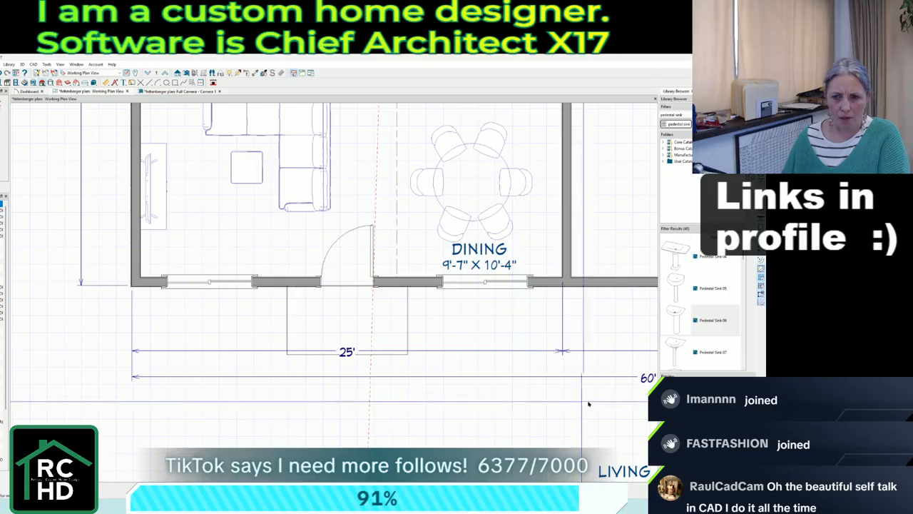
drag(589, 404, 536, 332)
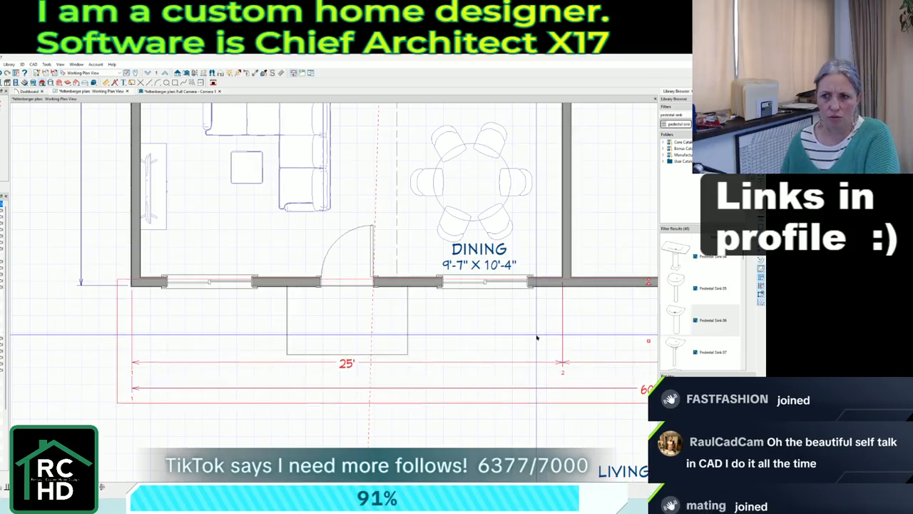
key(Down)
key(Down)
key(Down)
key(Down)
key(Down)
key(Down)
key(Down)
key(Down)
key(Down)
key(Down)
click(451, 445)
Place a post flush in the entry slab's front left corner, display the "Framing, Posts" layer, and copy the post to the front right corner.
scroll(328, 427, down, 2)
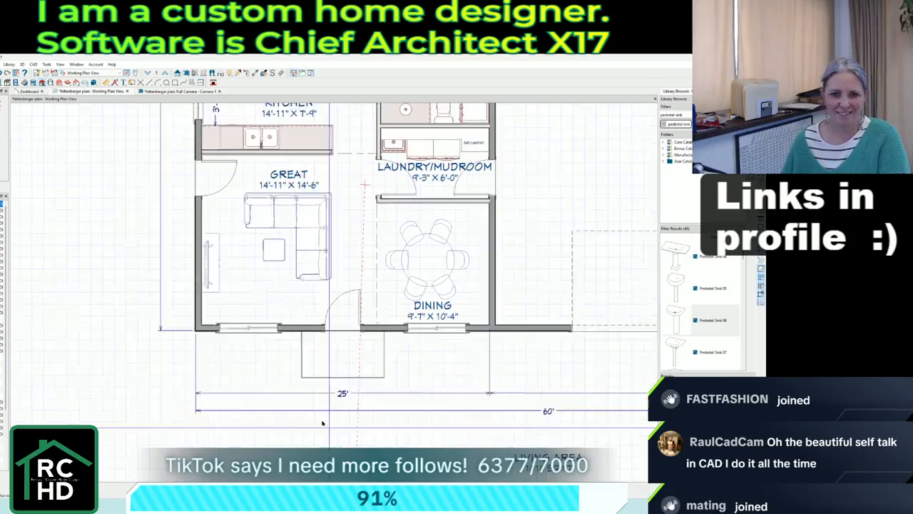
scroll(323, 424, down, 1)
scroll(326, 378, up, 1)
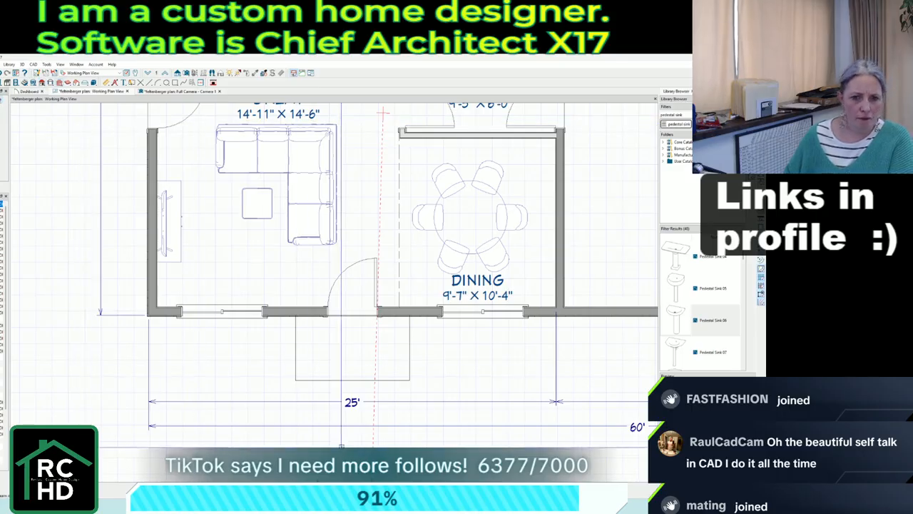
scroll(348, 444, up, 4)
click(243, 303)
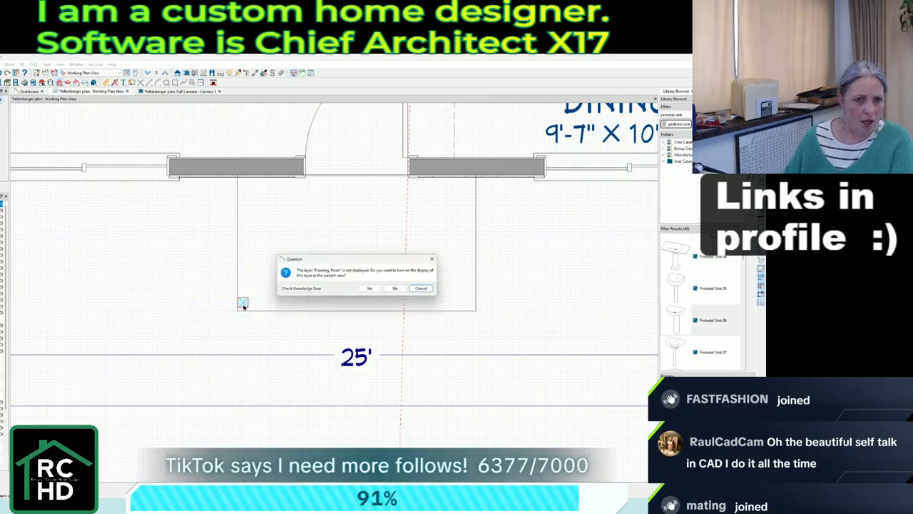
click(366, 287)
scroll(258, 308, up, 3)
click(244, 300)
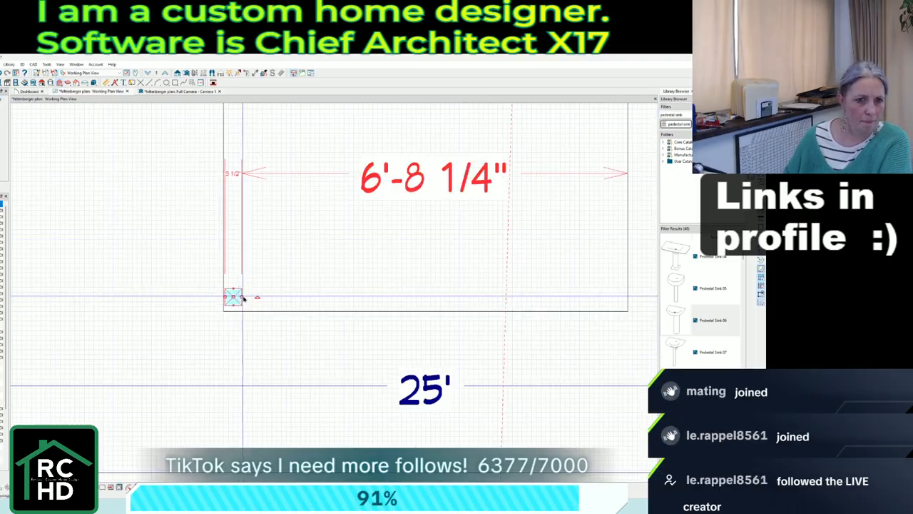
click(3, 487)
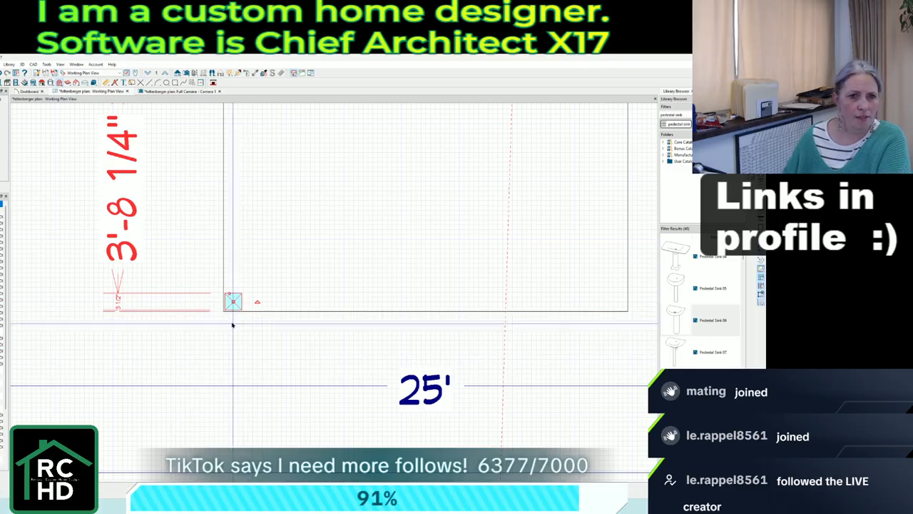
drag(232, 303, 618, 303)
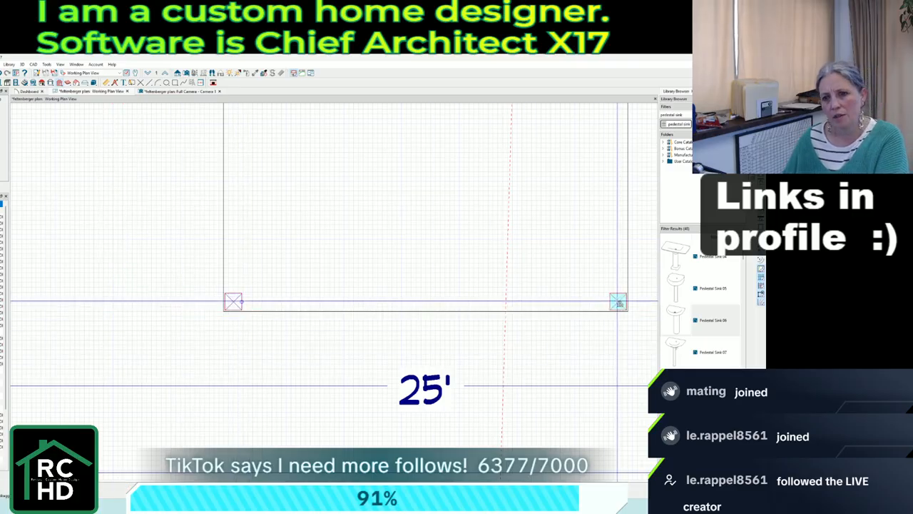
Examine the entry gable and posts from outside in 3D, and inspect the great room, kitchen and dining area inside.
click(196, 92)
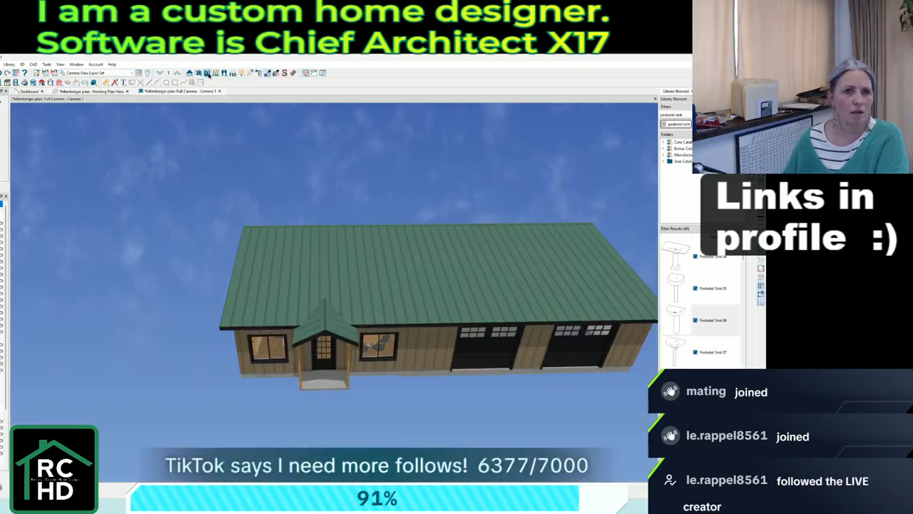
drag(257, 198, 303, 166)
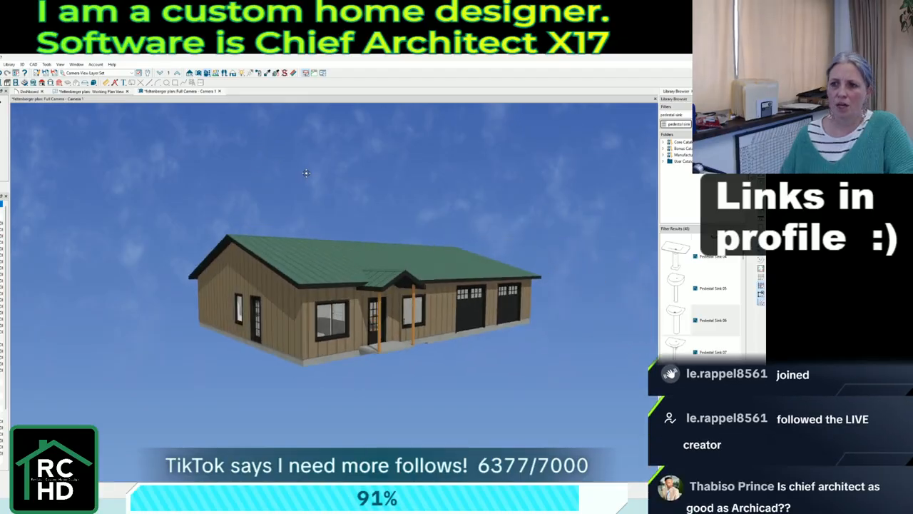
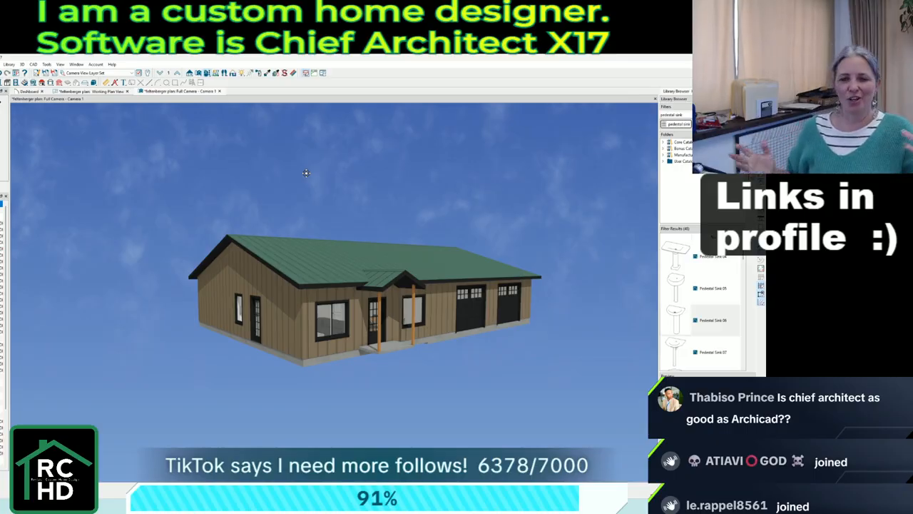
drag(325, 261, 287, 265)
drag(321, 310, 346, 315)
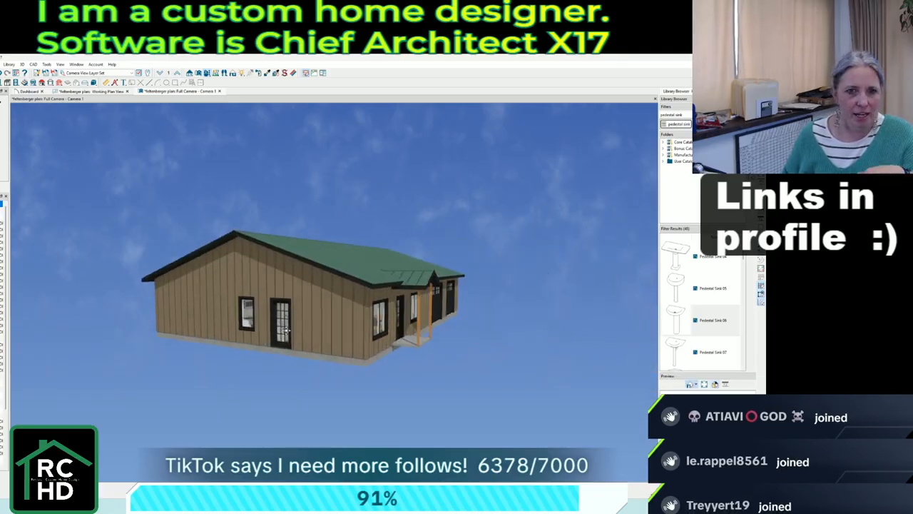
drag(286, 329, 224, 329)
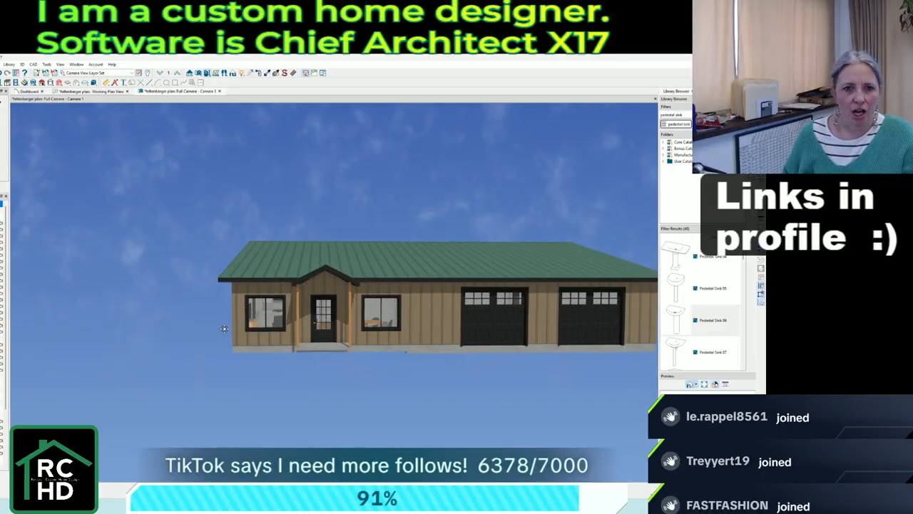
scroll(275, 316, up, 10)
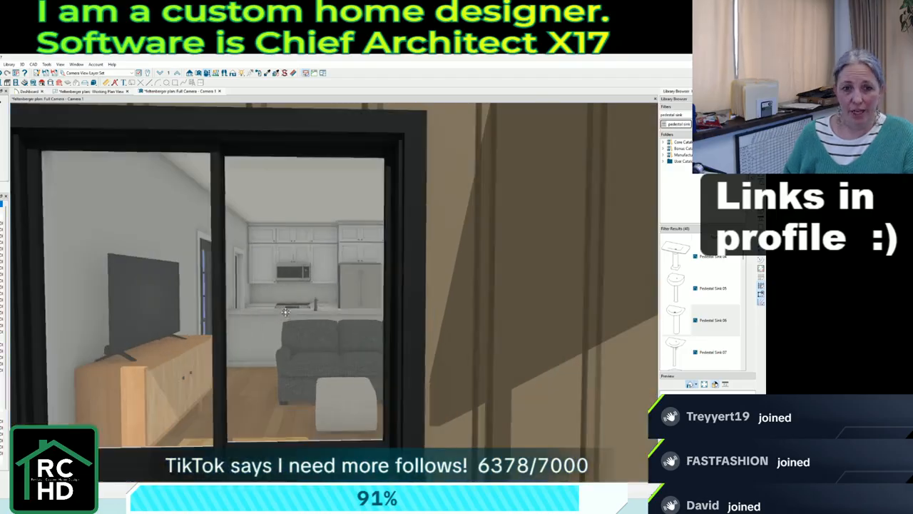
scroll(286, 313, up, 6)
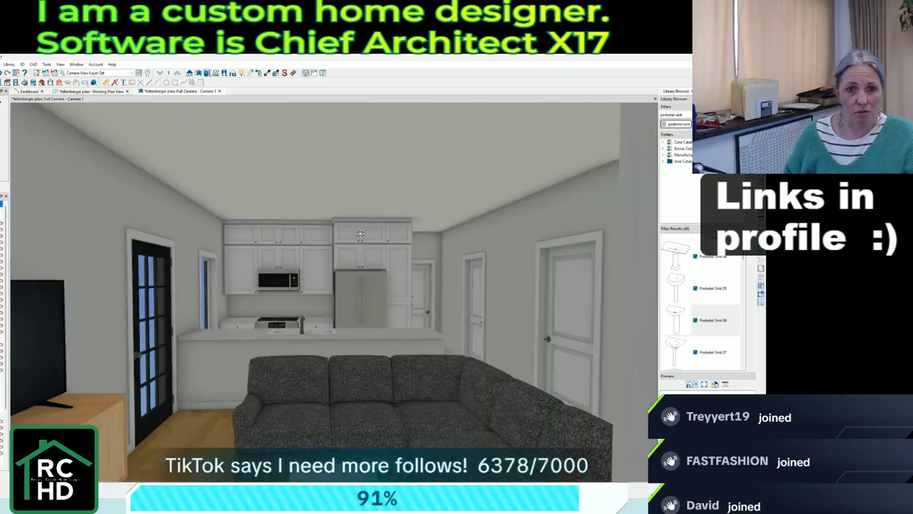
scroll(156, 237, down, 3)
scroll(126, 247, down, 3)
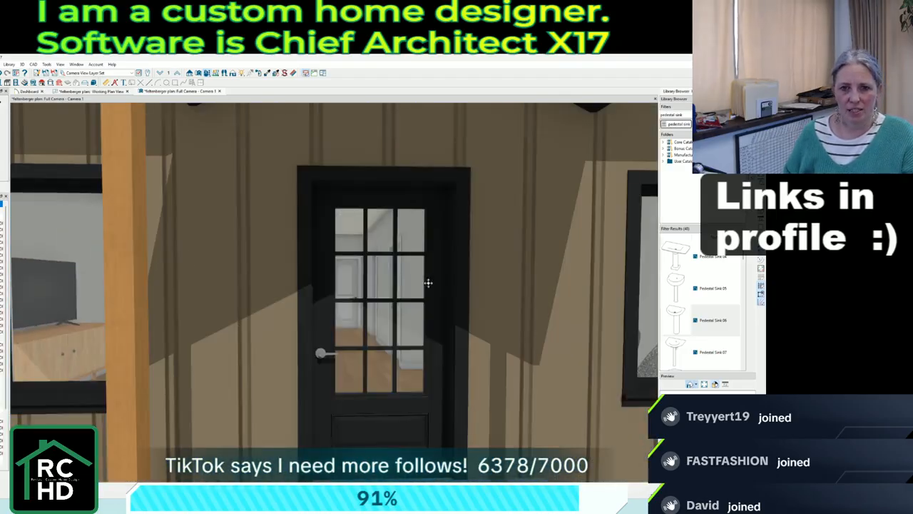
scroll(425, 282, up, 5)
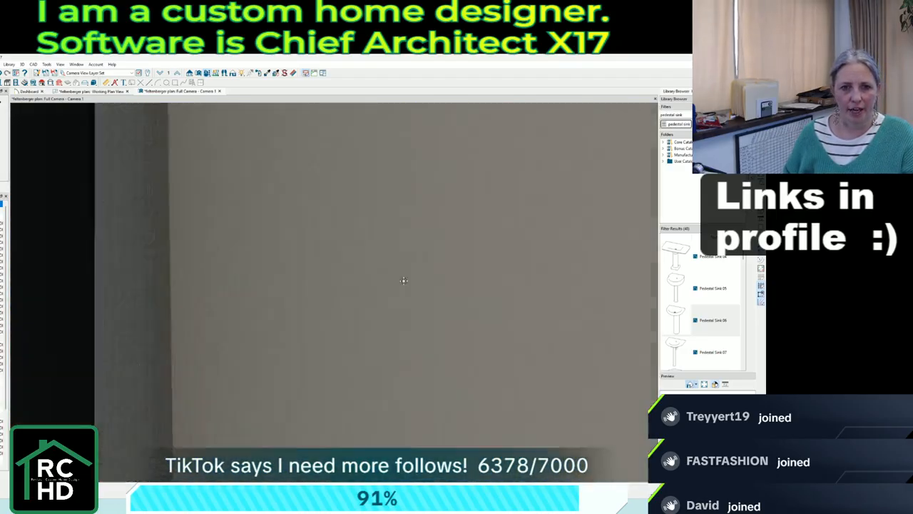
scroll(404, 280, up, 2)
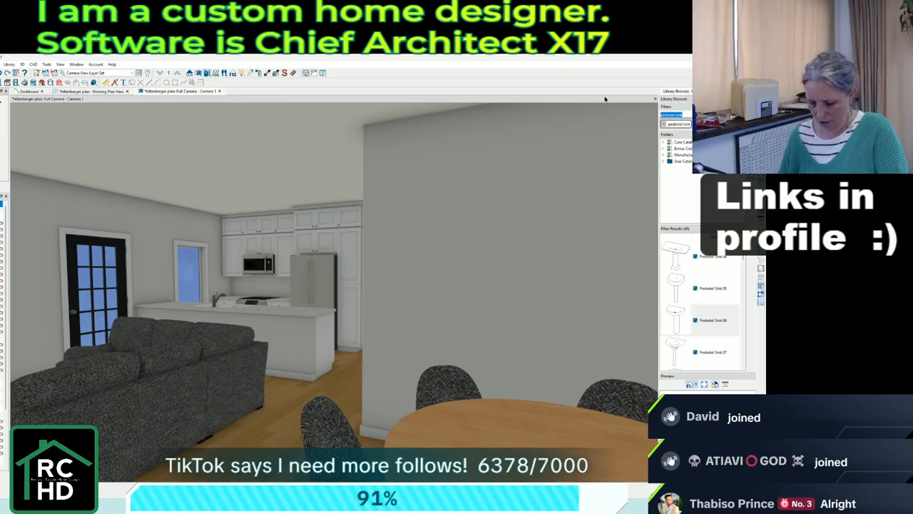
Search the library for "stained concrete" and open a perspective floor overview of the house, viewed from directly above.
text(stained conc)
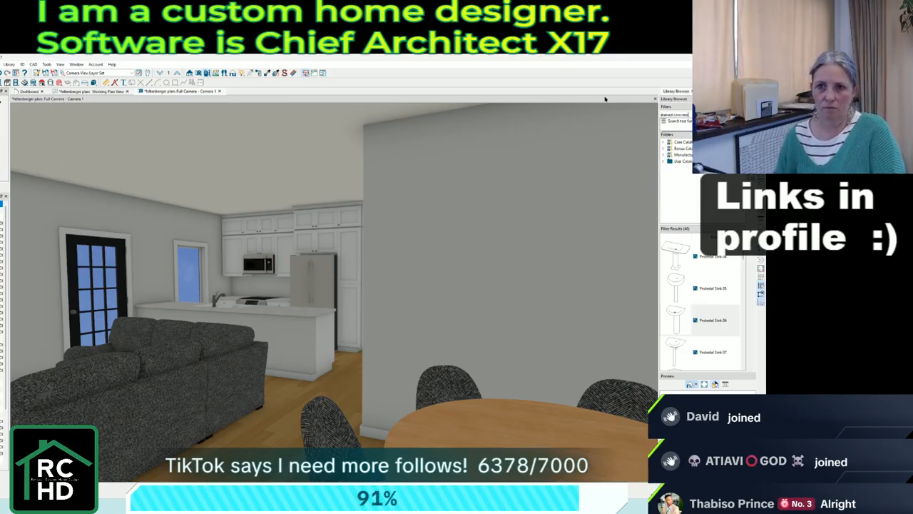
text(rete)
key(Return)
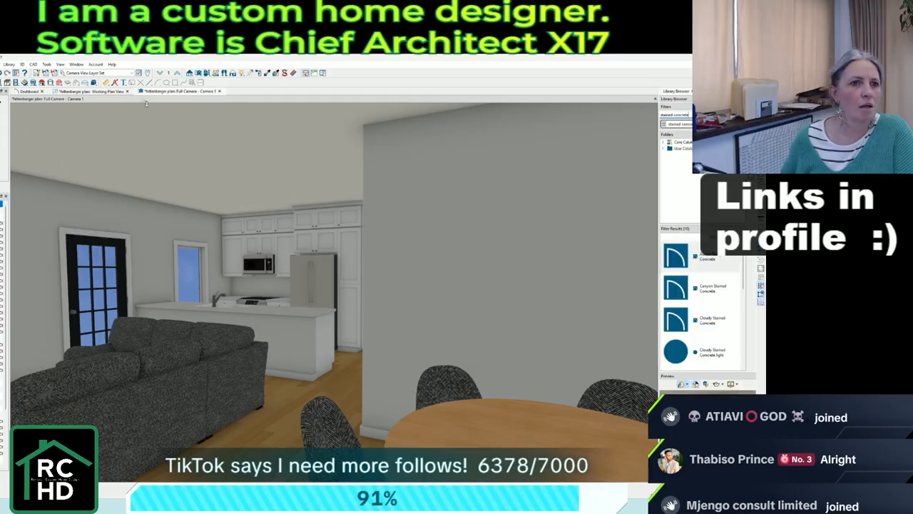
click(101, 91)
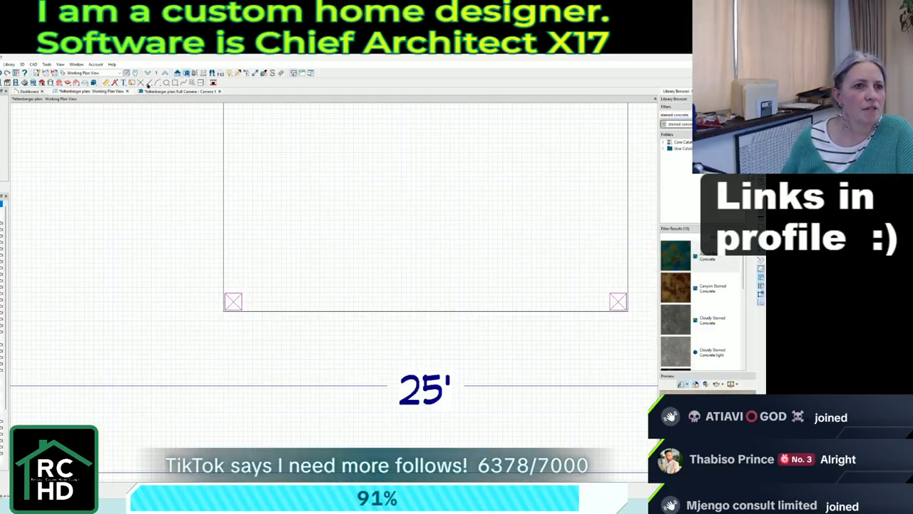
click(187, 73)
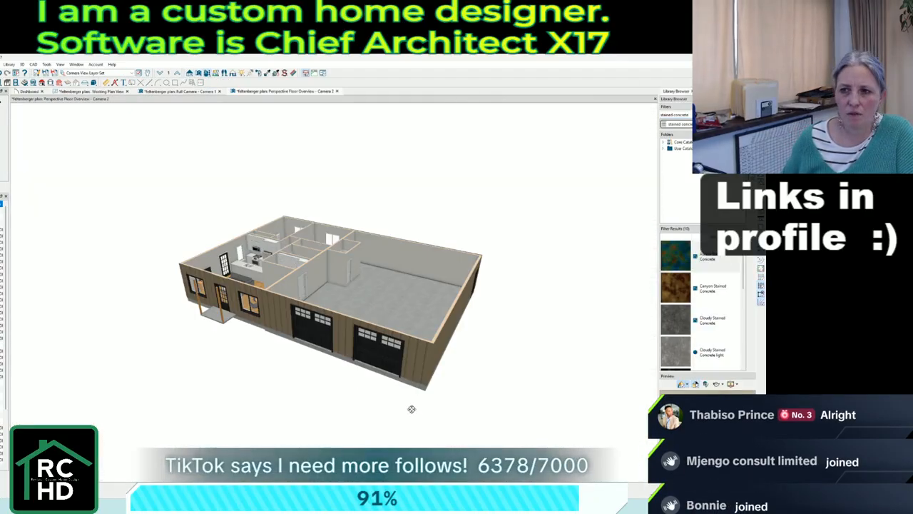
drag(263, 365, 299, 447)
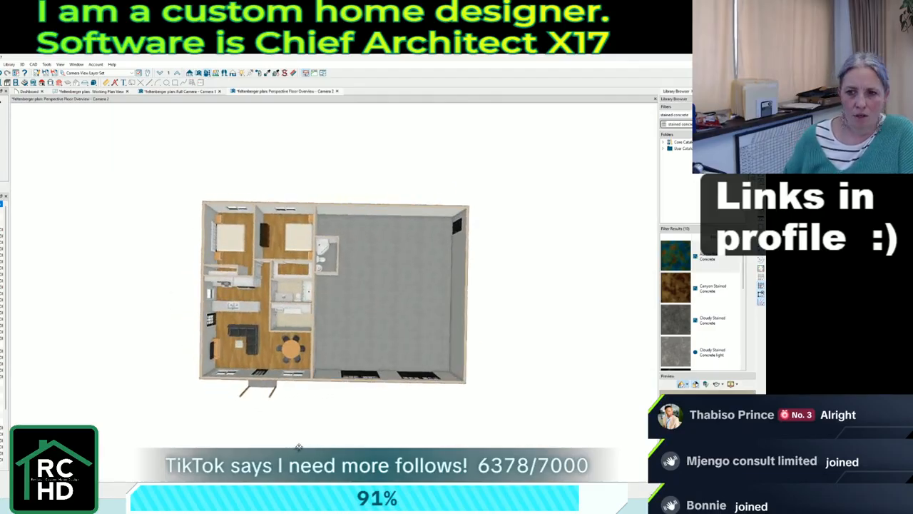
Apply the Cloudy Stained Concrete light material to the floors of the great room, laundry, bathroom, kitchen and walk-in closet.
click(667, 359)
scroll(214, 353, up, 3)
click(290, 364)
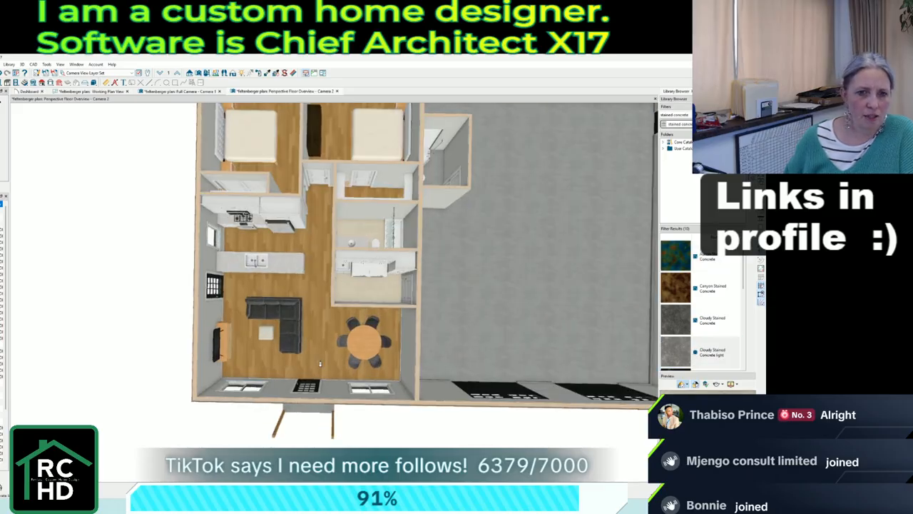
click(344, 329)
click(360, 289)
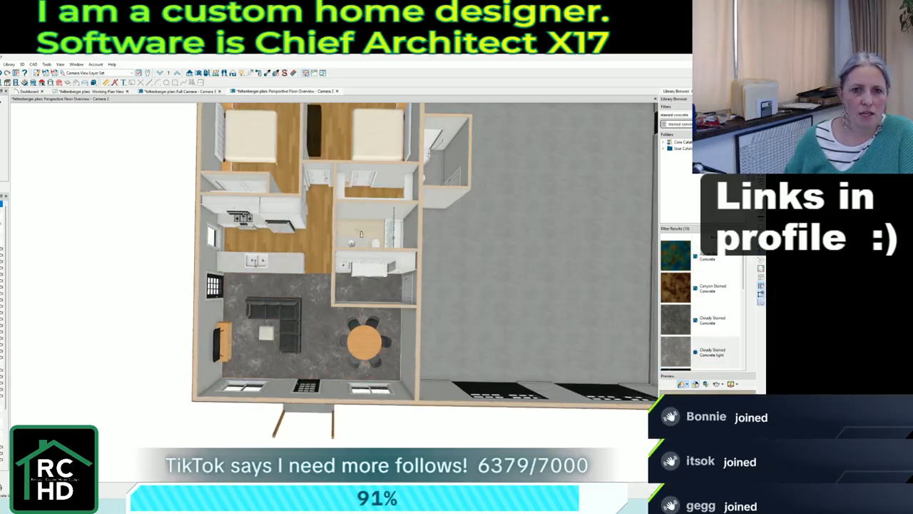
click(359, 233)
click(319, 244)
click(360, 196)
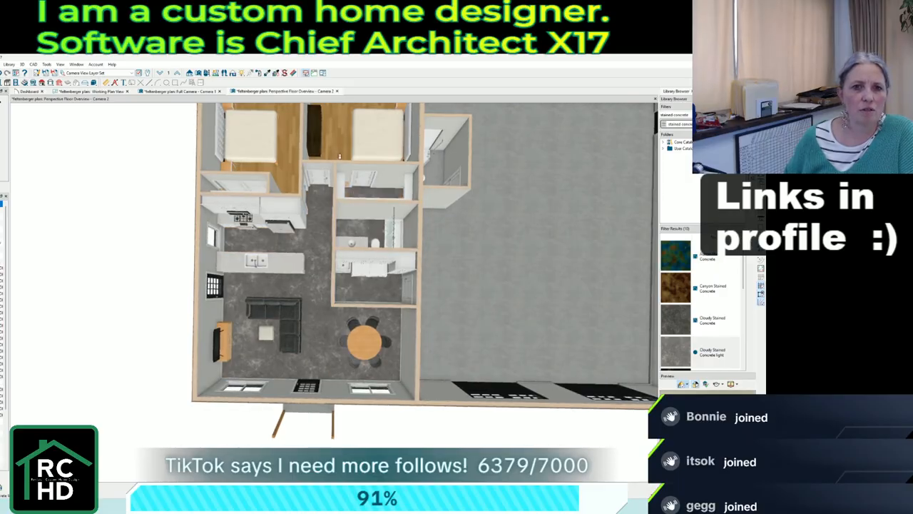
Apply Cloudy Stained Concrete light to the floors of both bedrooms and the closet behind the kitchen.
click(340, 156)
click(290, 179)
scroll(290, 179, up, 3)
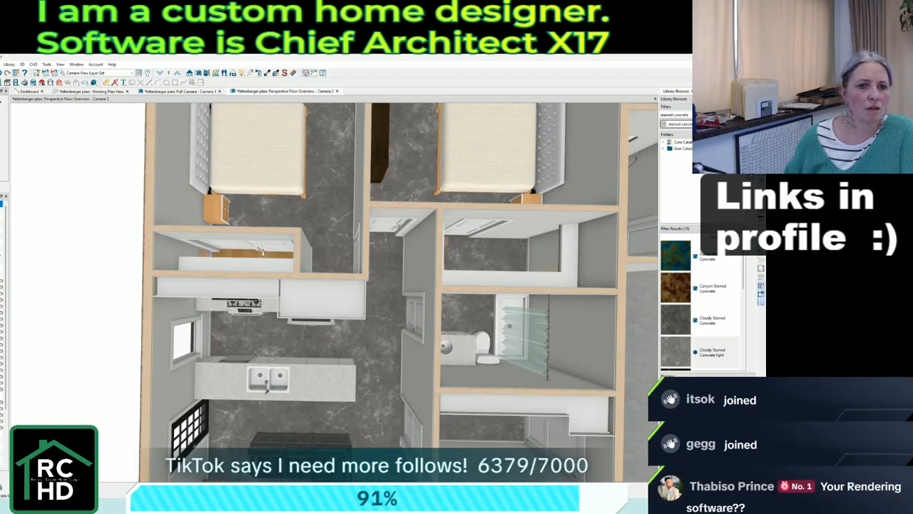
click(257, 258)
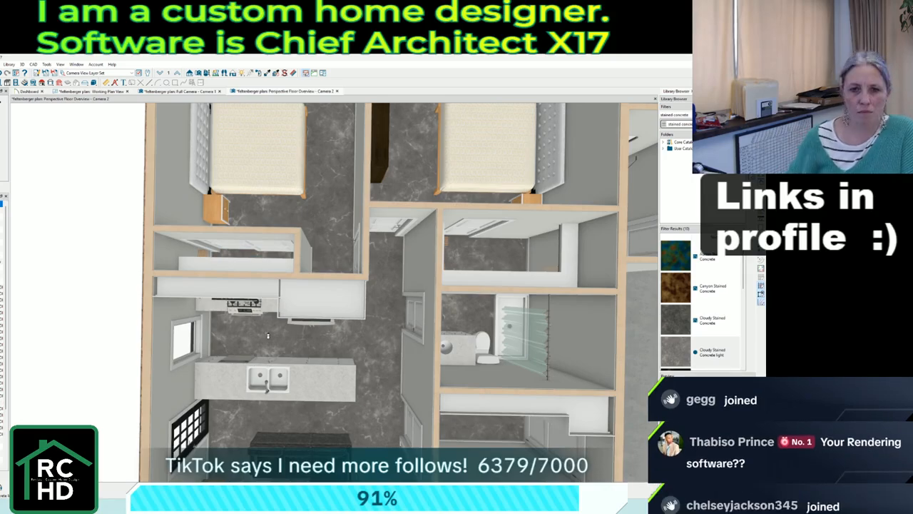
Match the nightstands in both bedrooms to the dresser's dark wood material.
scroll(280, 349, down, 5)
scroll(319, 243, up, 3)
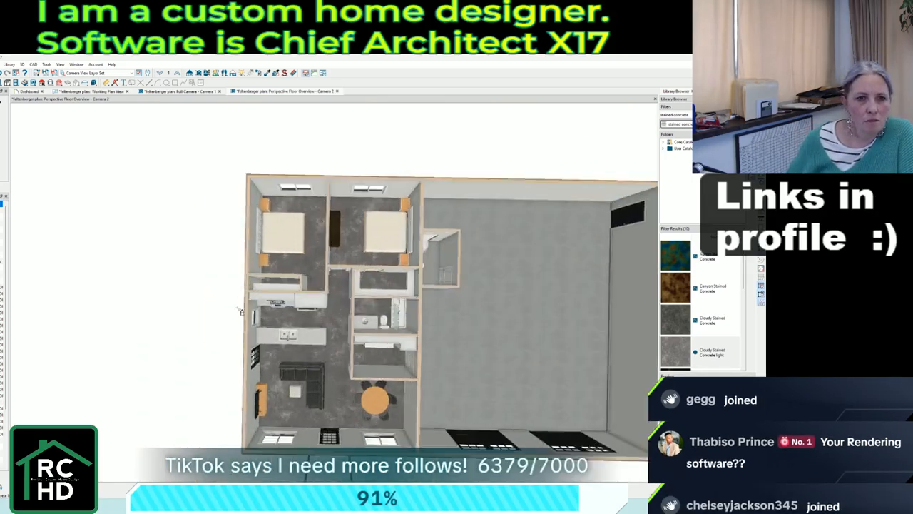
scroll(396, 147, up, 4)
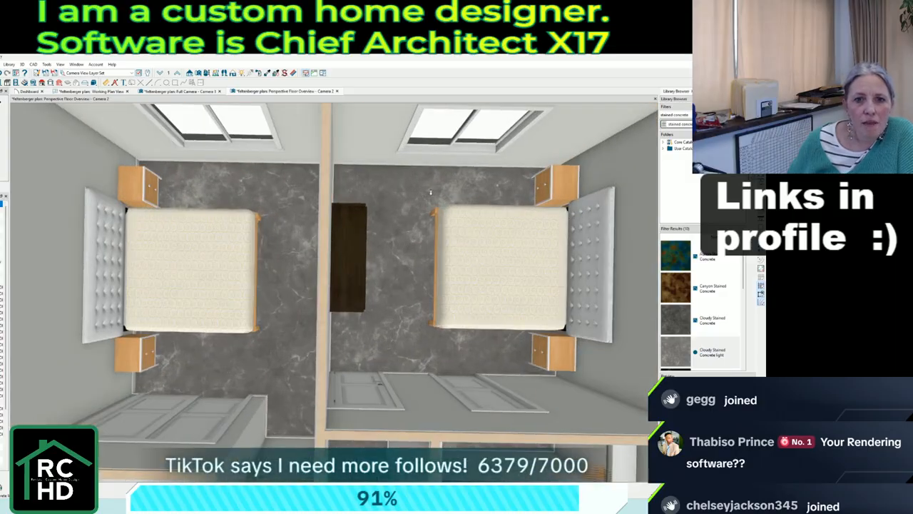
scroll(337, 182, down, 5)
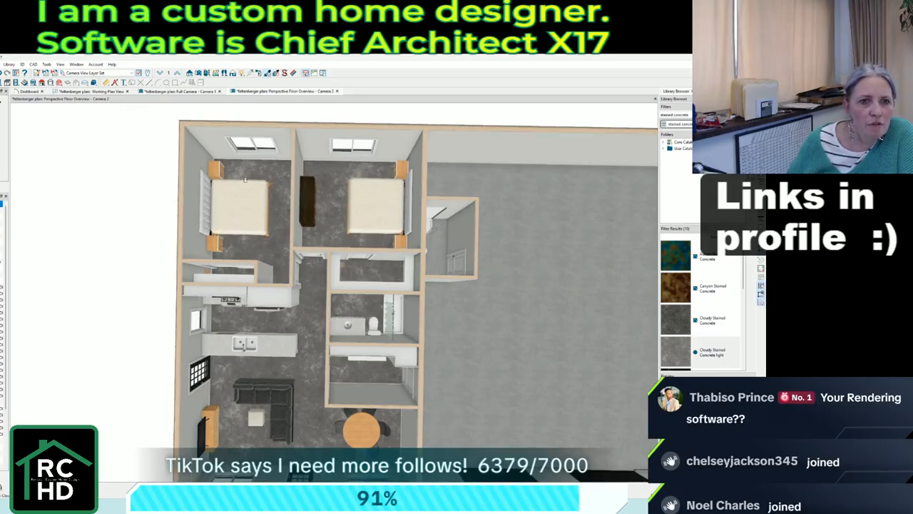
click(219, 175)
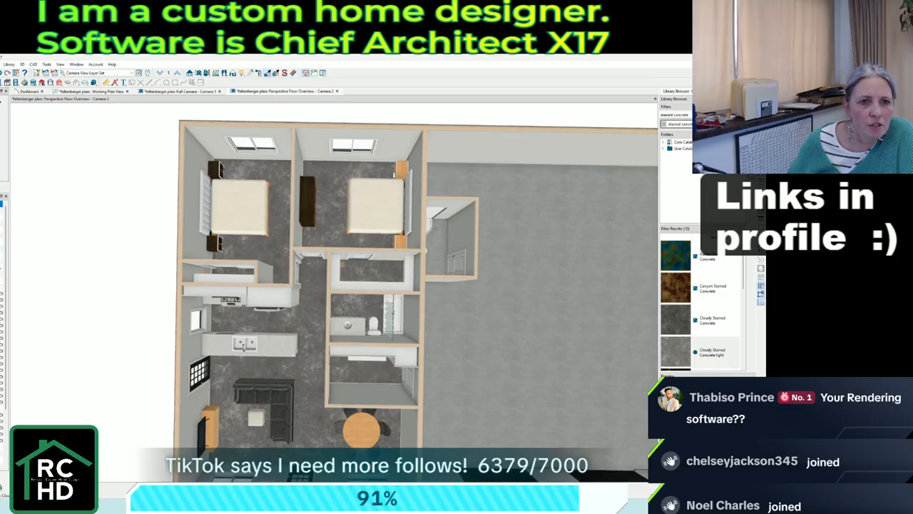
scroll(224, 190, up, 5)
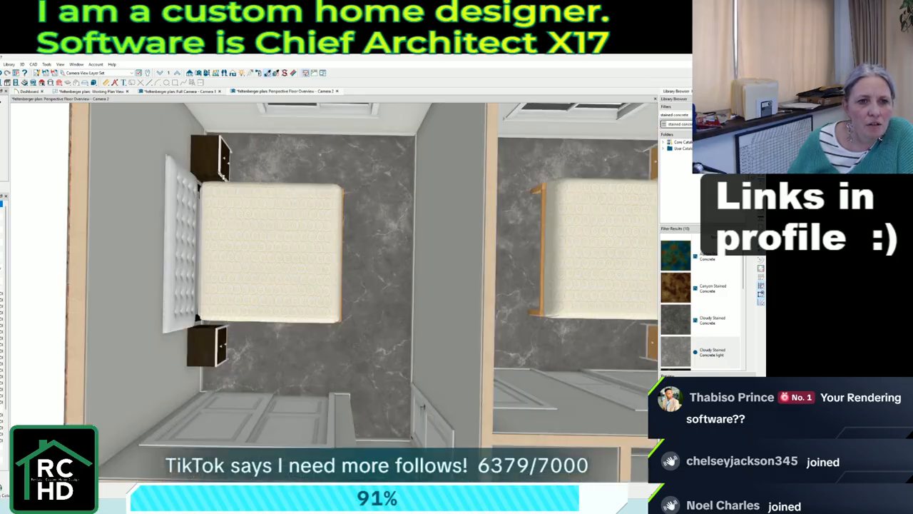
click(224, 177)
scroll(195, 227, down, 3)
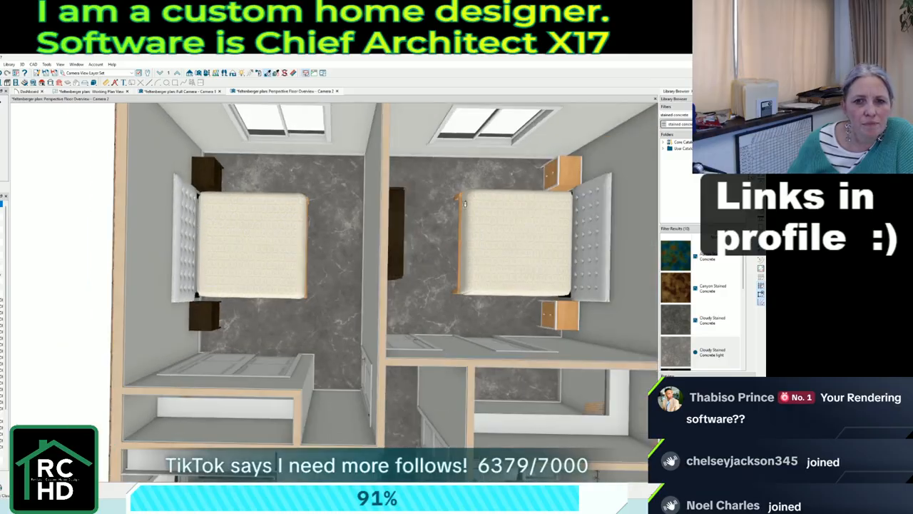
click(568, 174)
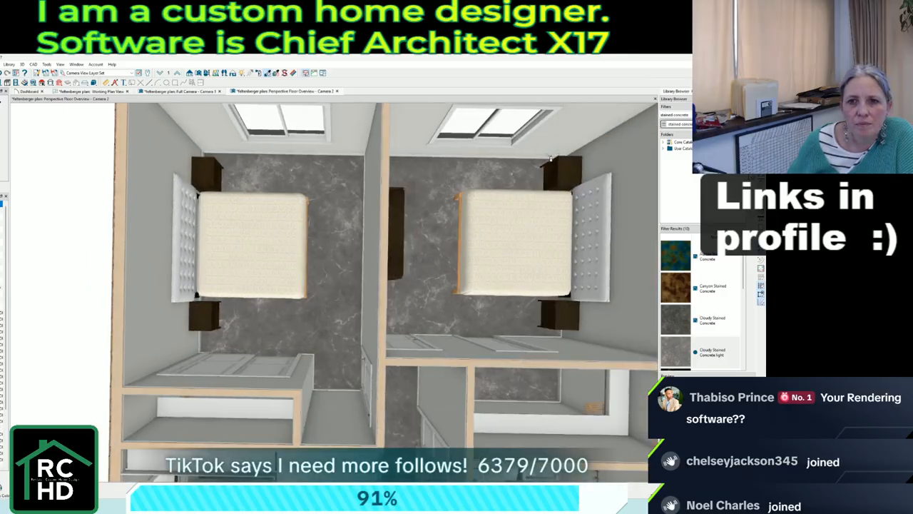
scroll(526, 141, down, 3)
Apply the same dark wood to both bed frames, the dining table and the TV console.
scroll(495, 178, up, 5)
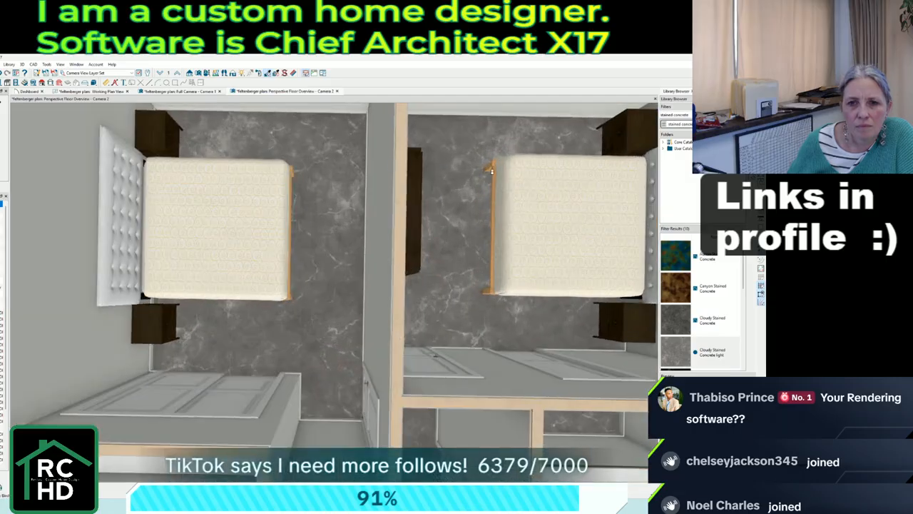
scroll(328, 183, up, 2)
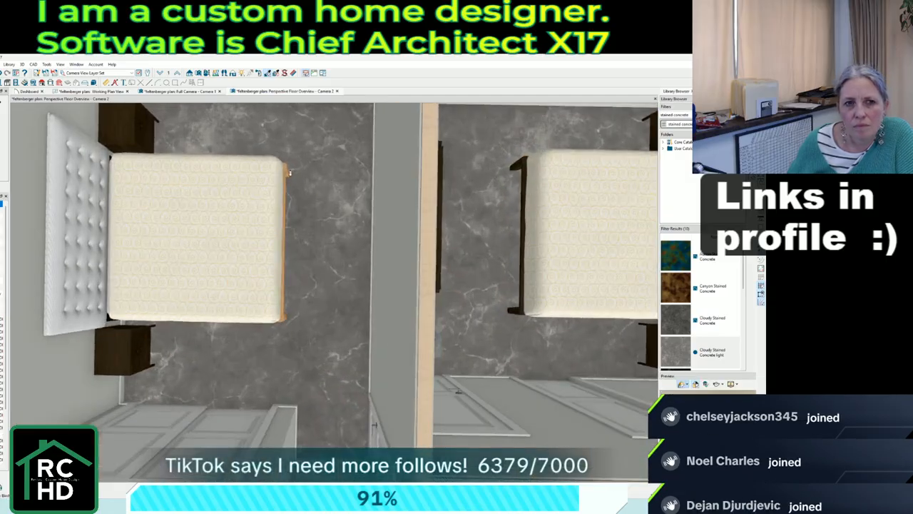
scroll(289, 172, down, 4)
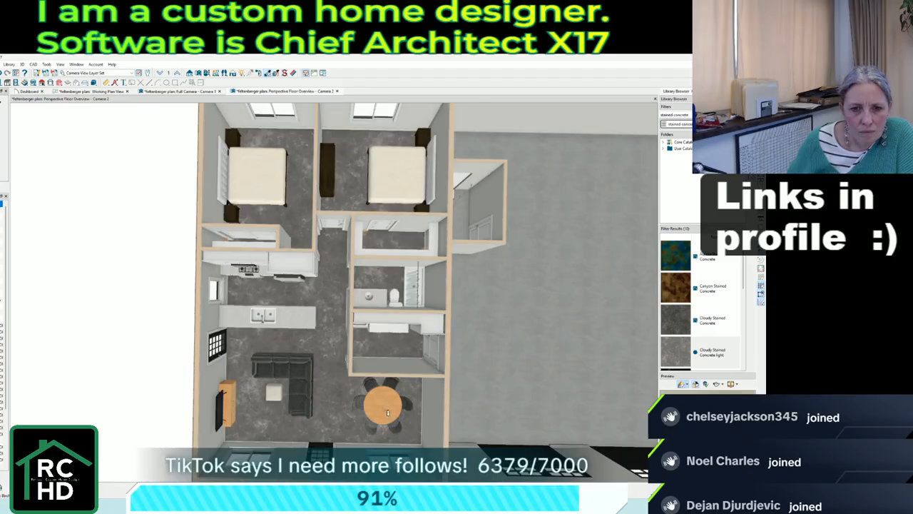
click(385, 412)
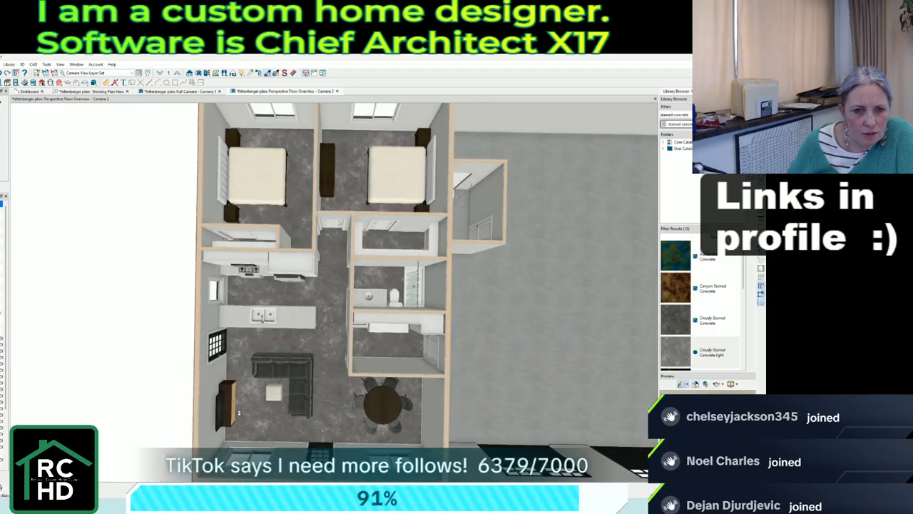
scroll(250, 438, down, 3)
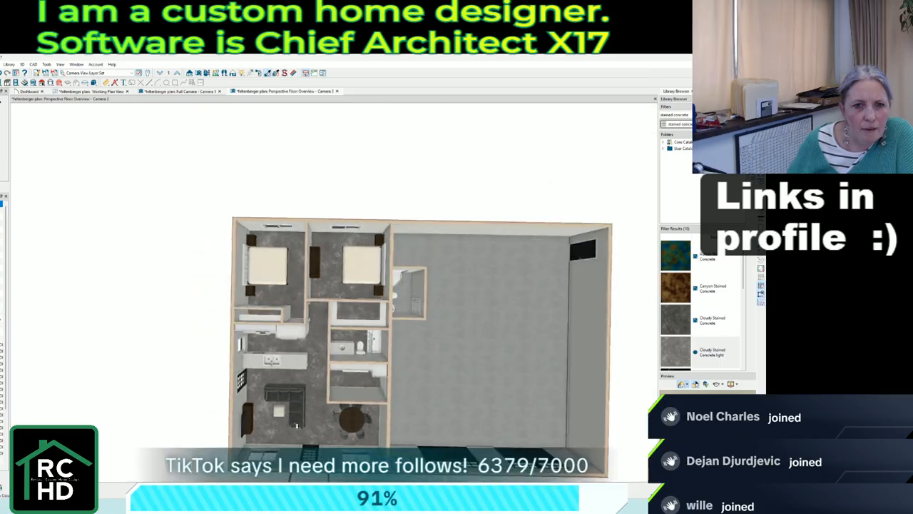
Change the patterned bed covers in both bedrooms to a plain cream fabric.
scroll(366, 275, up, 6)
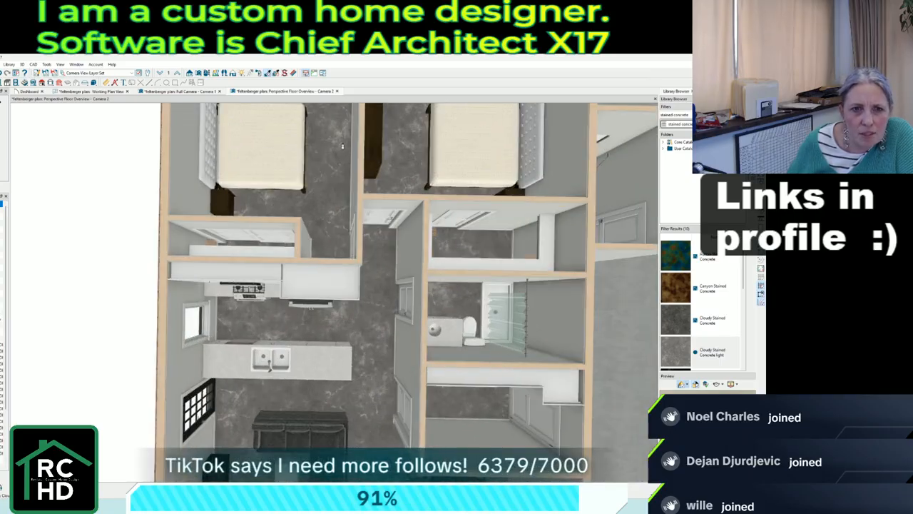
scroll(342, 146, down, 3)
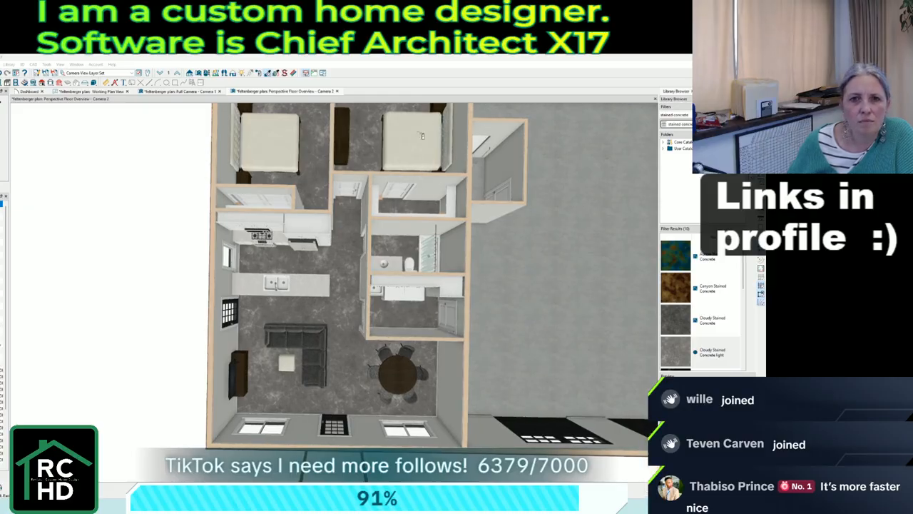
scroll(455, 170, up, 8)
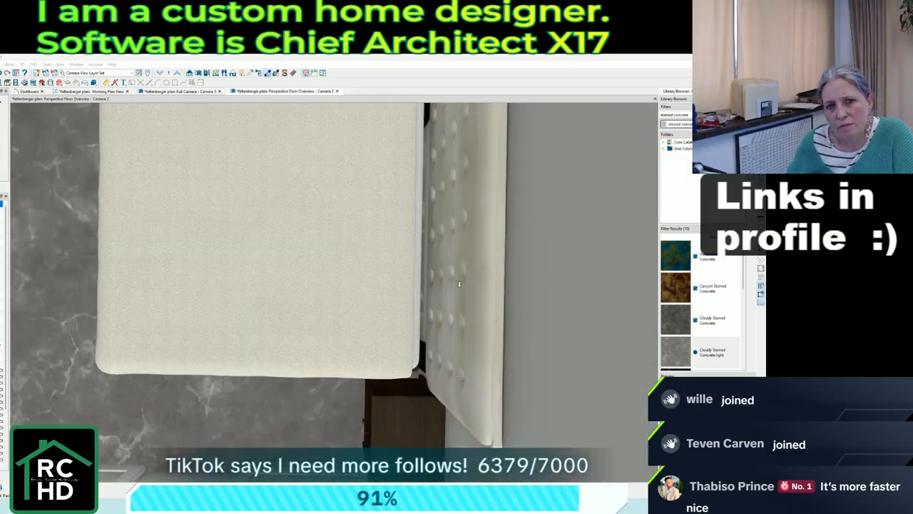
scroll(459, 284, down, 8)
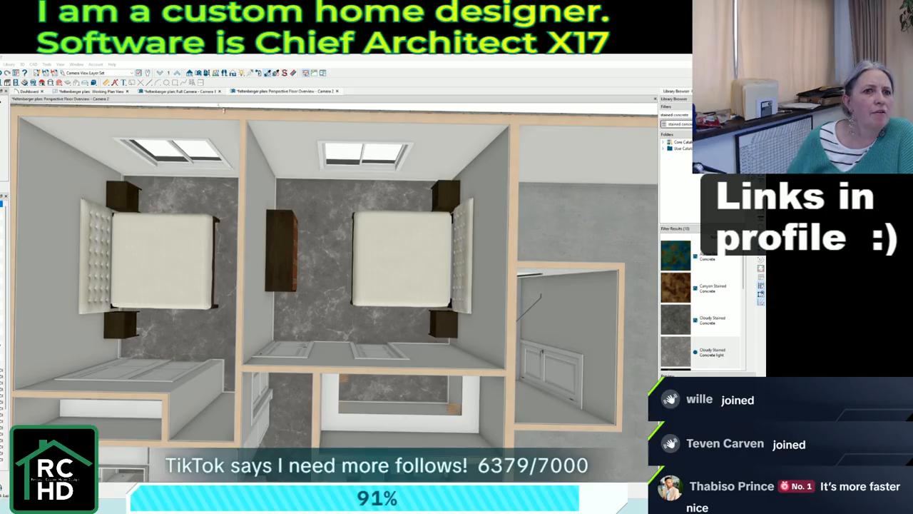
Close the floor overview and inspect the great room, kitchen and a bedroom in the full camera view.
click(337, 91)
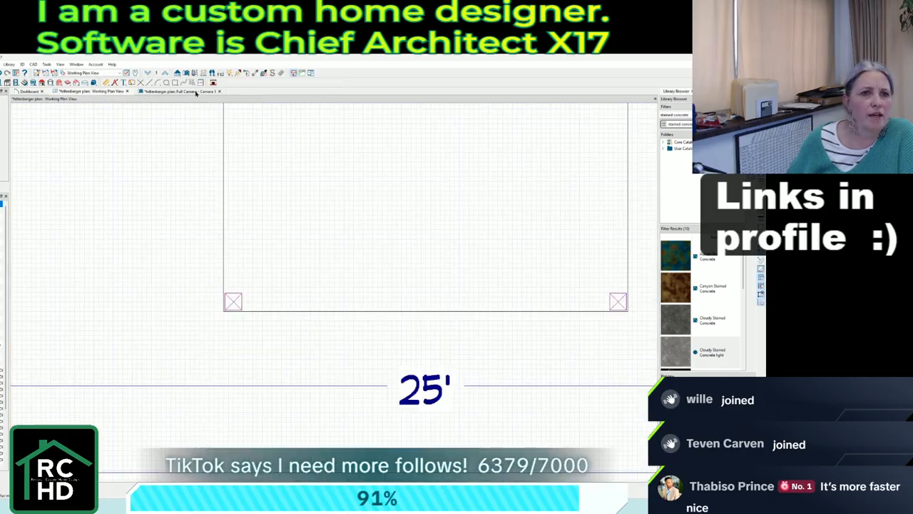
click(182, 91)
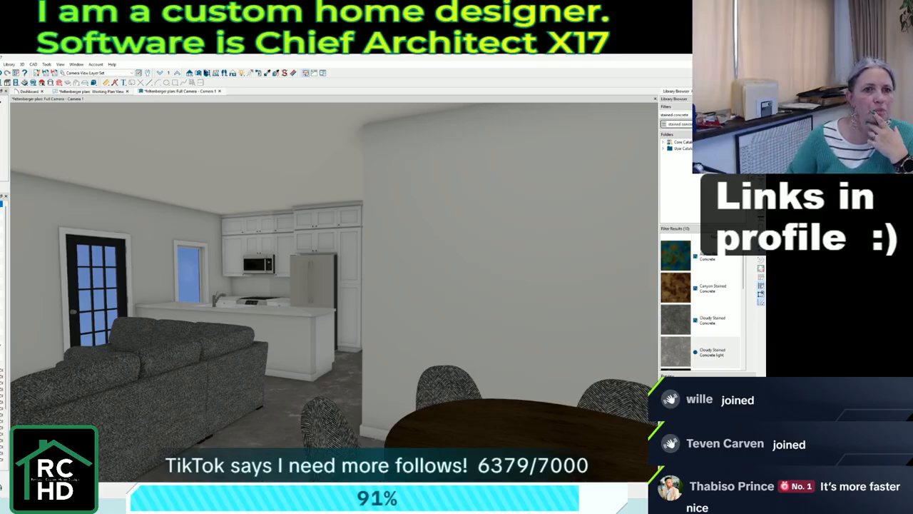
scroll(369, 262, up, 12)
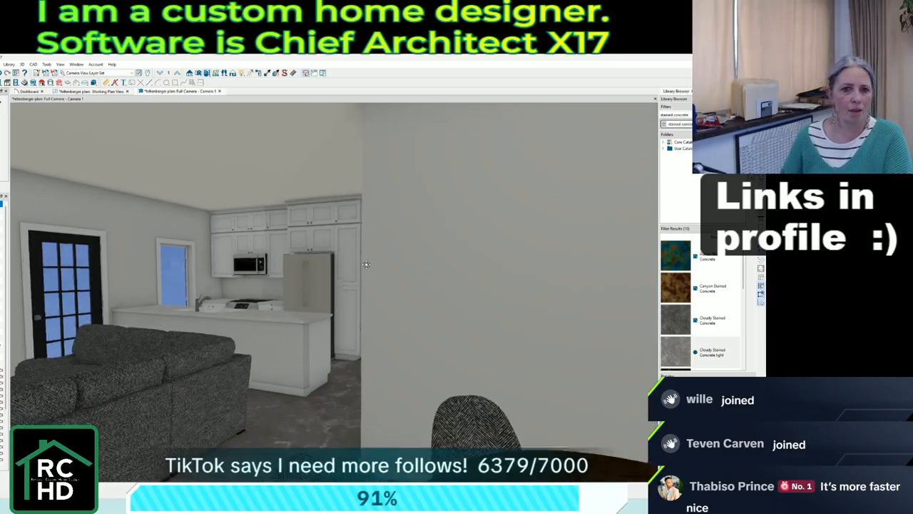
drag(487, 305, 652, 206)
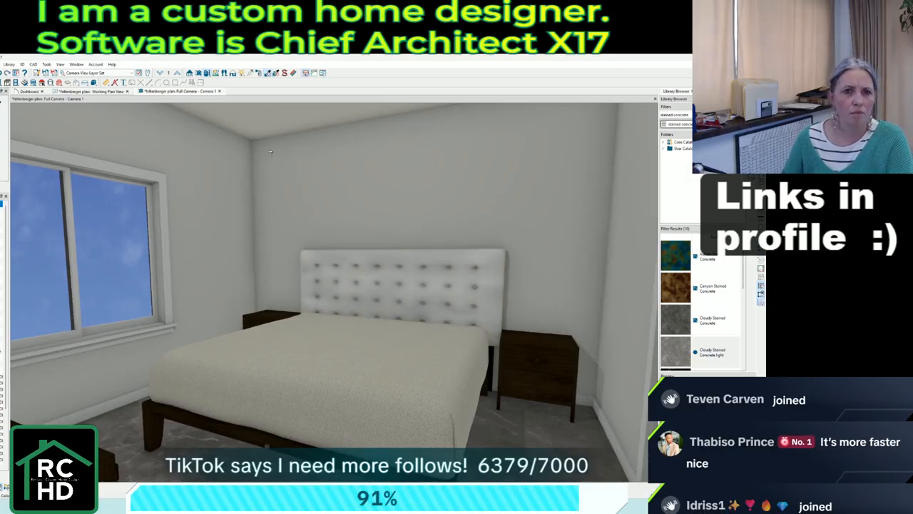
drag(294, 206, 167, 283)
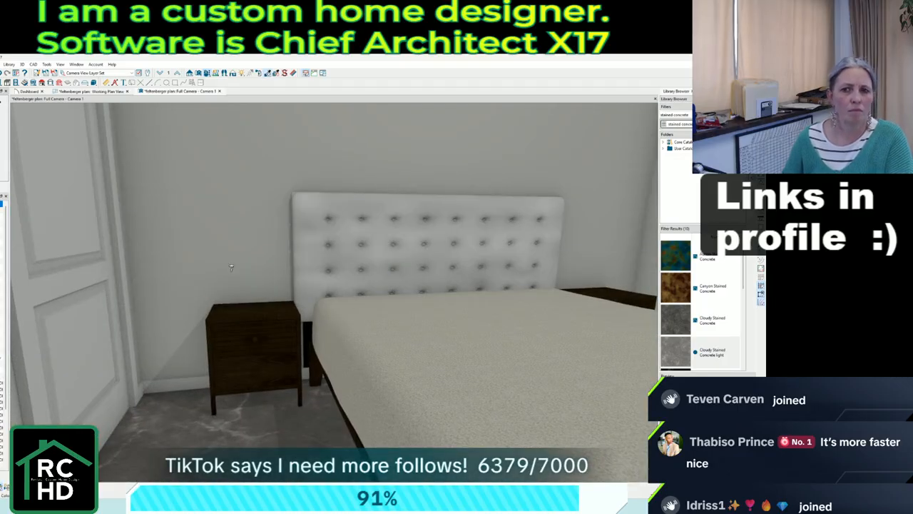
Search the library for bed pillows and place a grouped pillow set with small accent pillows beside the Bedroom 2 bed in the plan.
text(bed pillows)
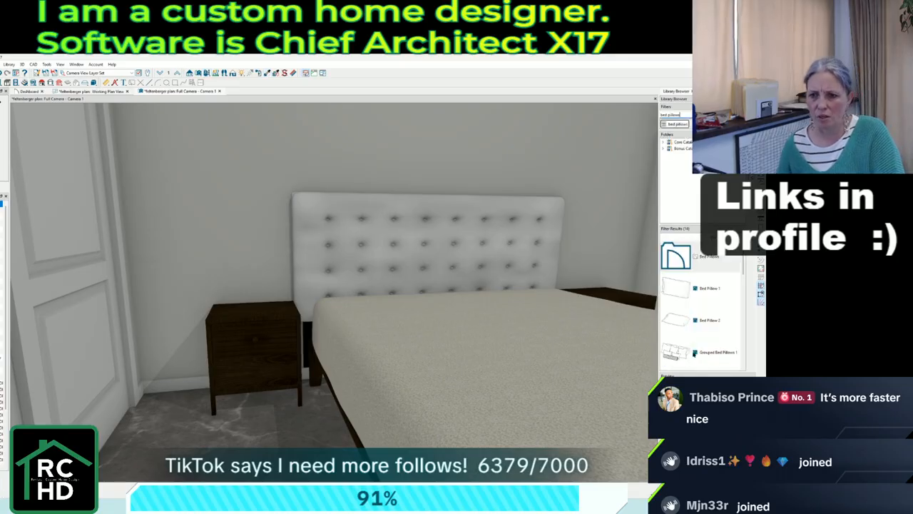
scroll(703, 335, down, 3)
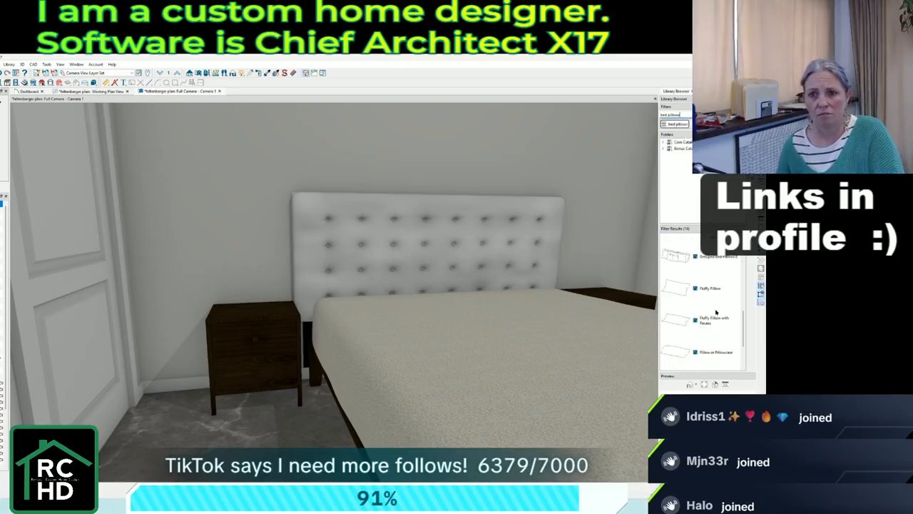
click(702, 255)
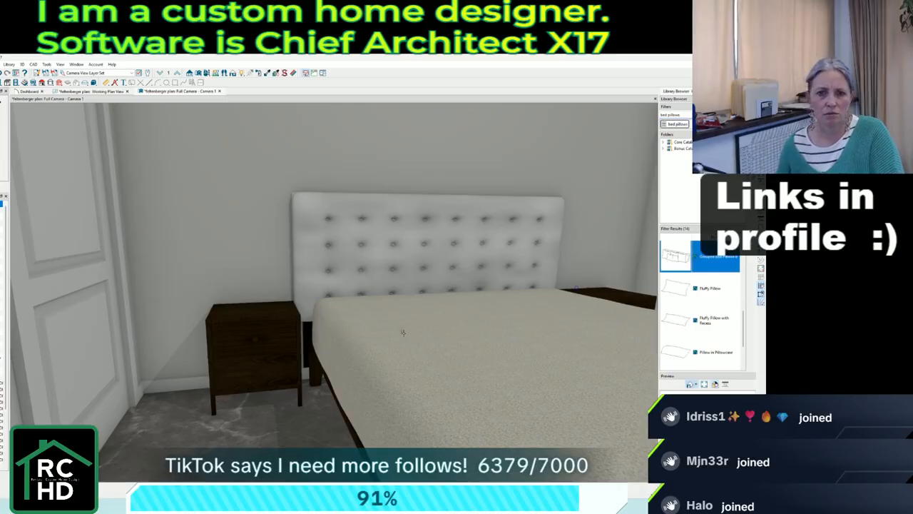
scroll(258, 424, down, 3)
scroll(457, 311, up, 1)
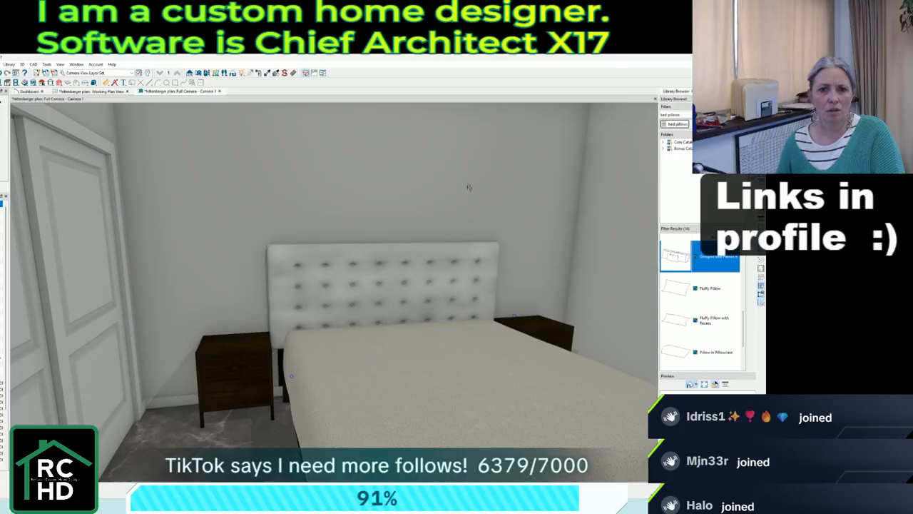
click(69, 95)
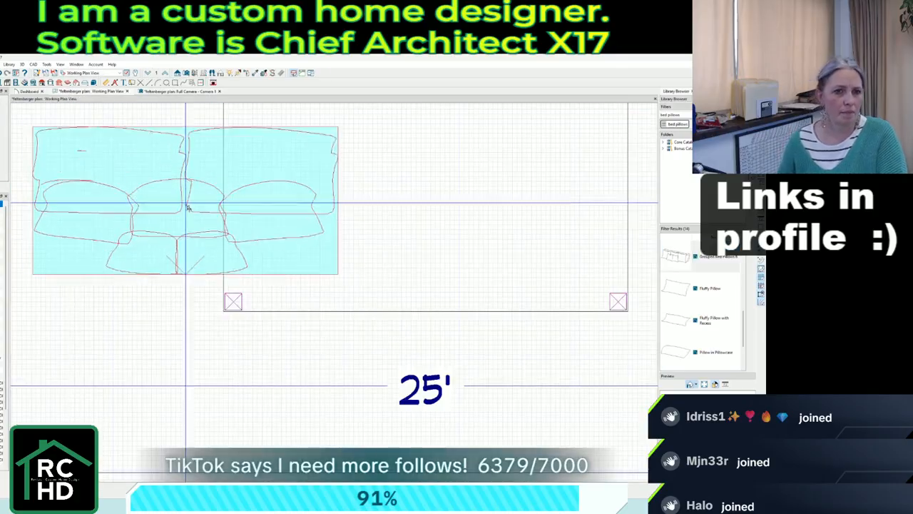
scroll(316, 232, down, 6)
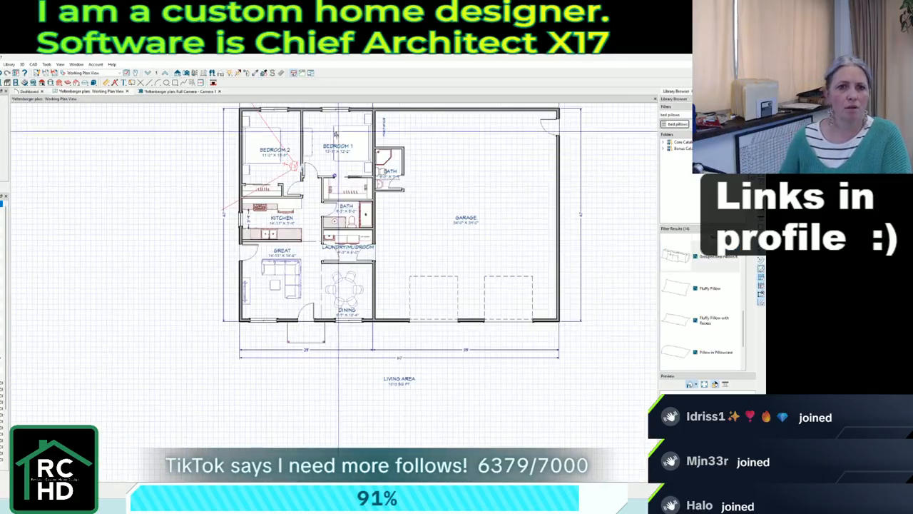
scroll(267, 166, up, 5)
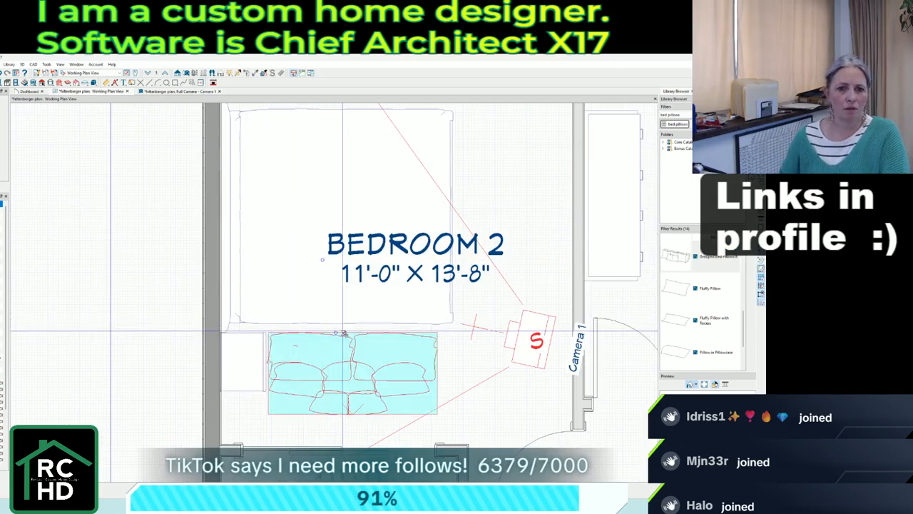
Rotate the grouped pillow set and move it onto the head of the Bedroom 2 bed.
double_click(352, 373)
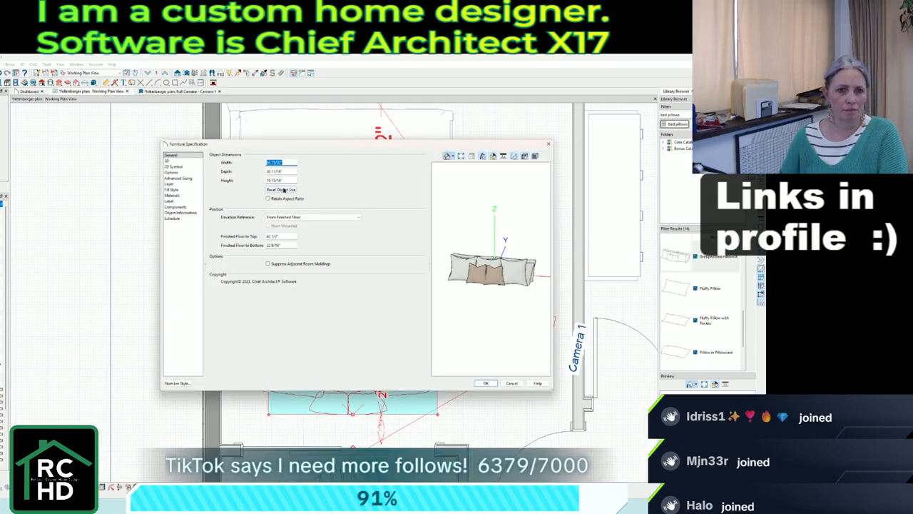
click(484, 383)
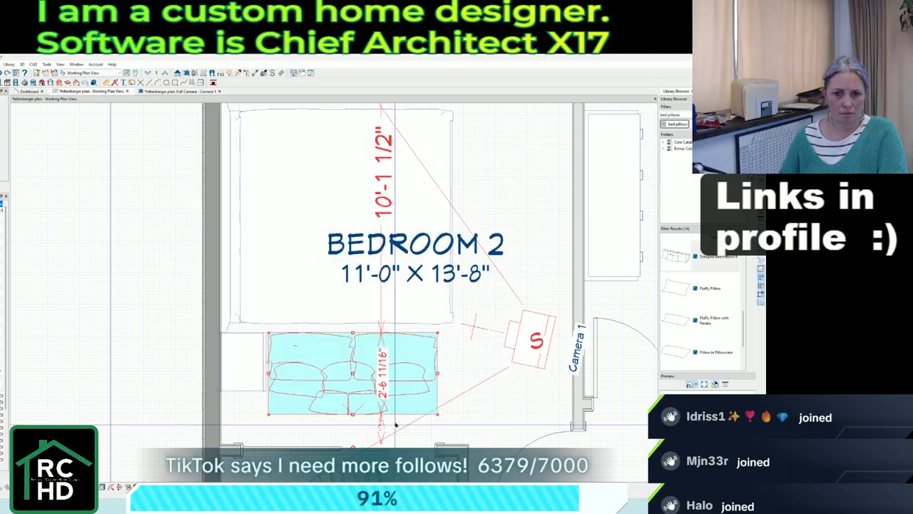
drag(354, 446, 259, 213)
Match the tufted headboard's material to the blush fabric of the accent pillows in the full camera view.
click(176, 92)
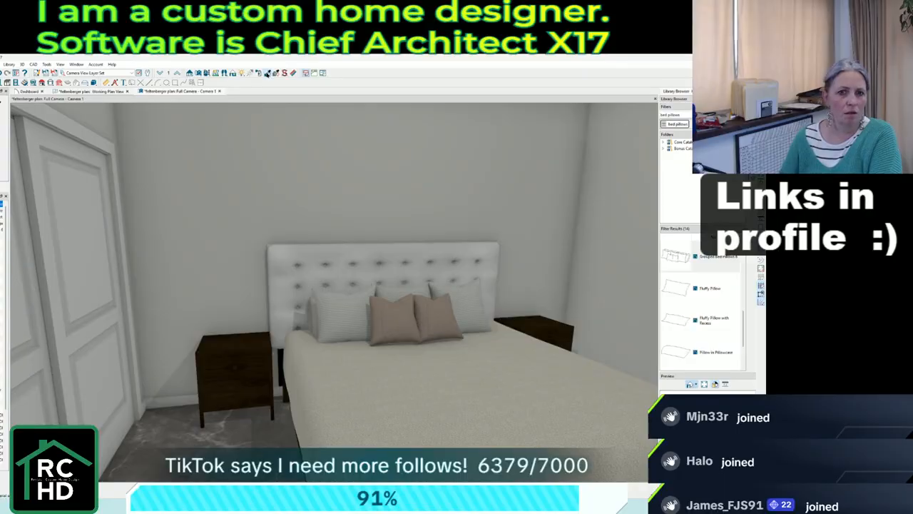
click(370, 276)
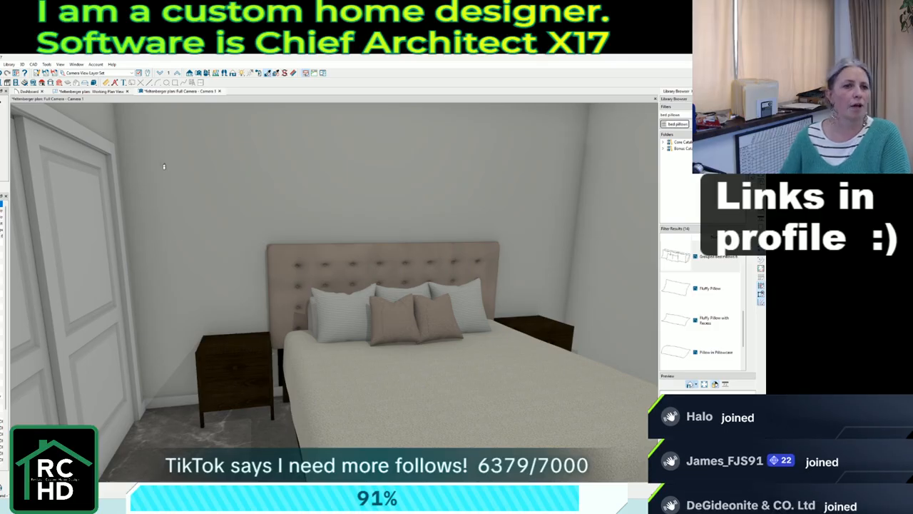
Copy the Bedroom 2 pillow set to the Bedroom 1 bed and rotate it to face away from the headboard wall.
click(107, 92)
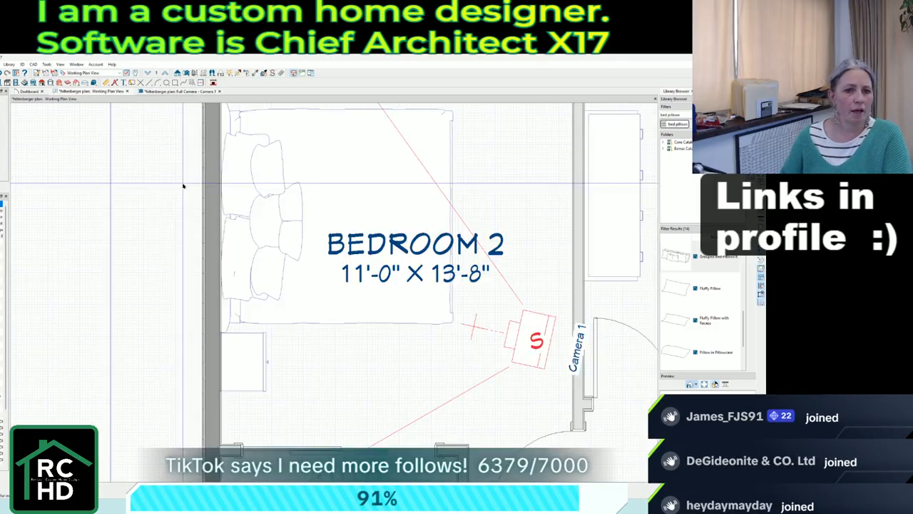
click(238, 255)
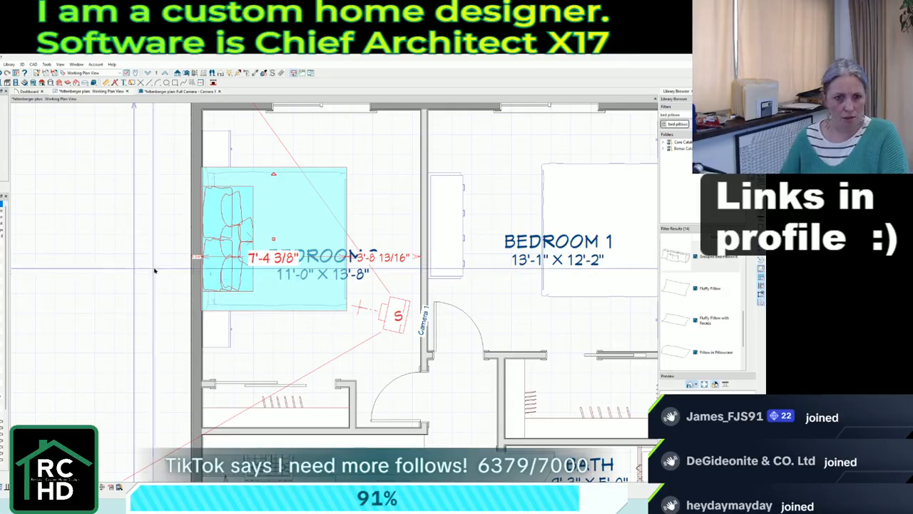
click(225, 234)
scroll(225, 233, down, 5)
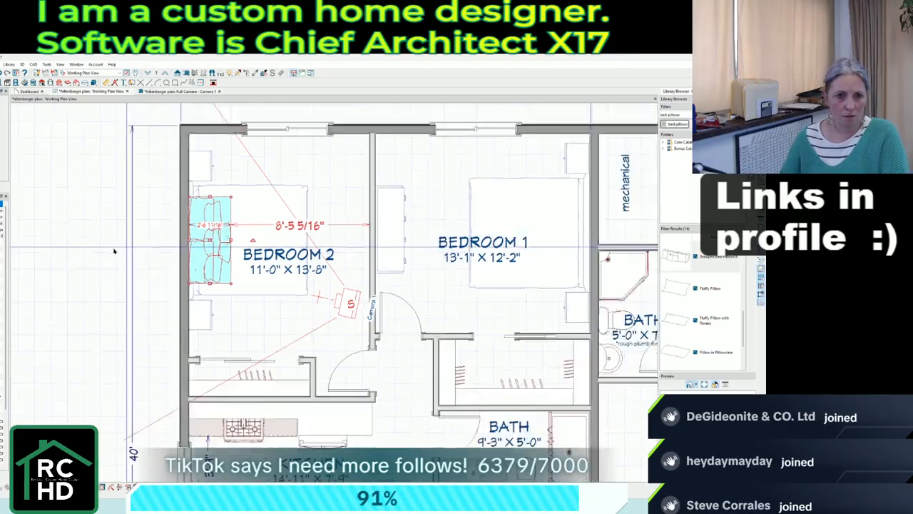
key(Escape)
click(412, 232)
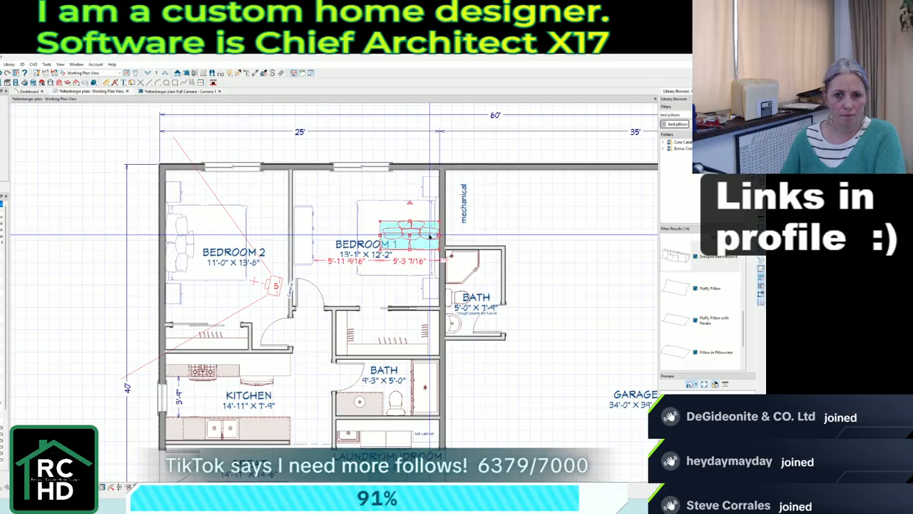
drag(409, 202, 378, 245)
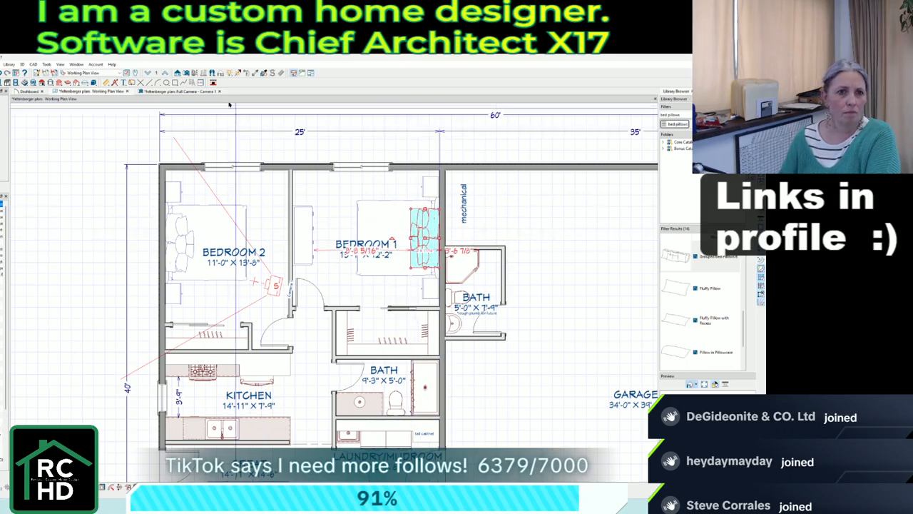
Inspect the Bedroom 1 bed, pillows and headboard in the full camera view.
click(181, 91)
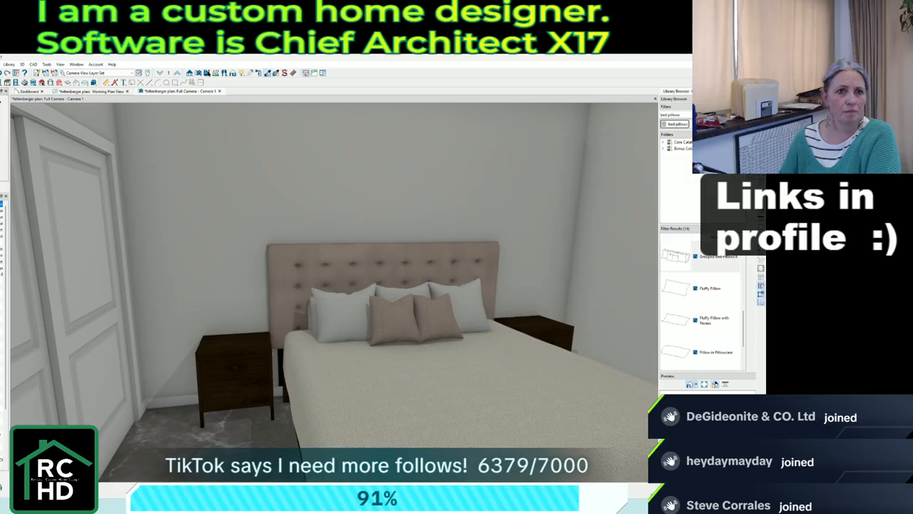
drag(286, 264, 479, 255)
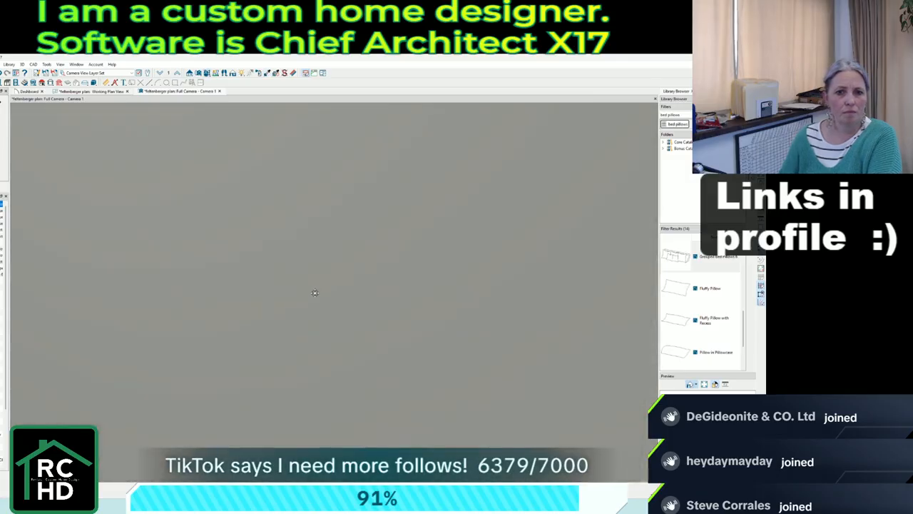
drag(316, 292, 354, 302)
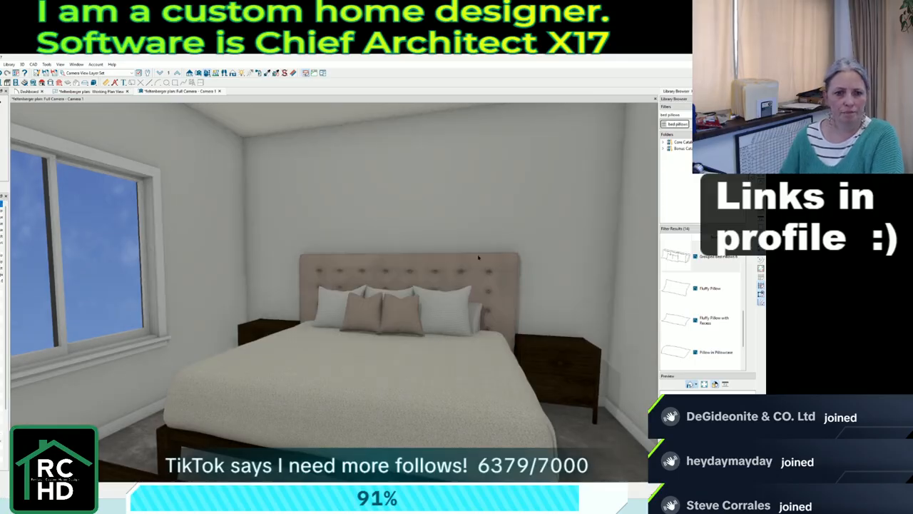
Search the library for table lamps from the floor plan and choose the Box Lamp.
click(114, 92)
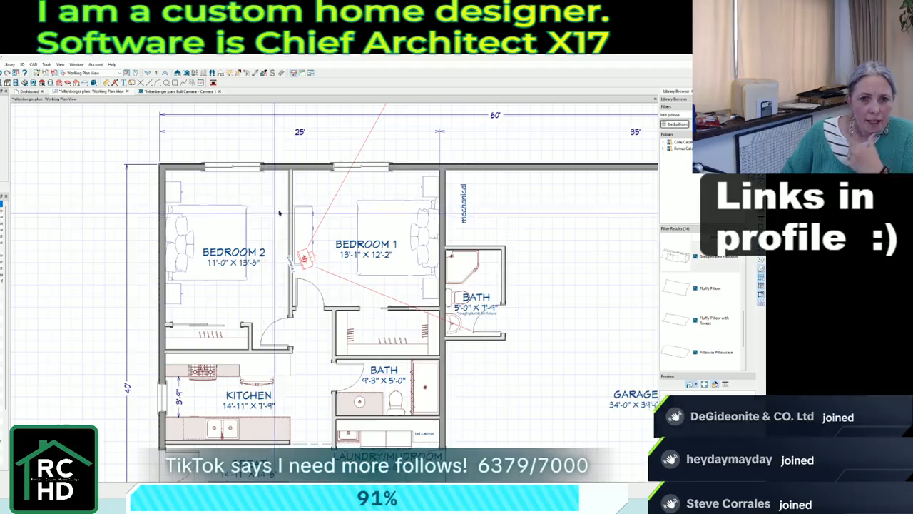
scroll(262, 214, down, 3)
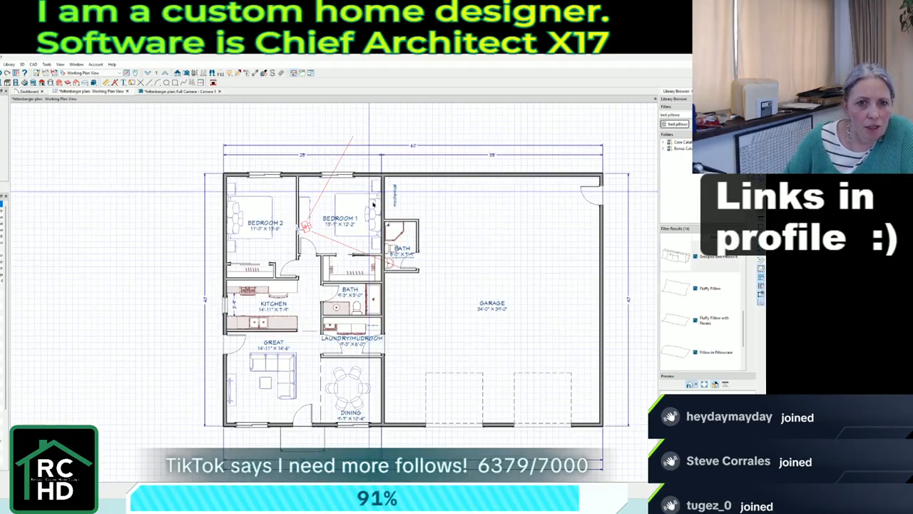
text(table lamps)
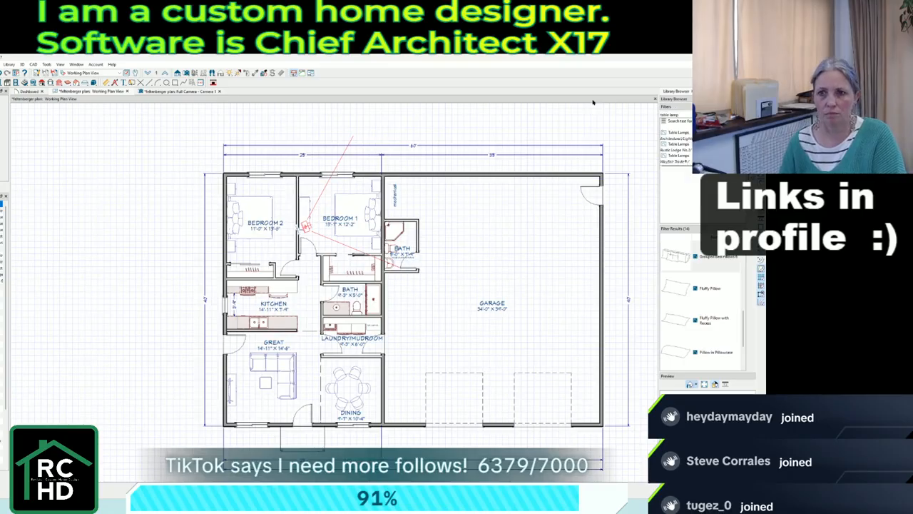
key(Return)
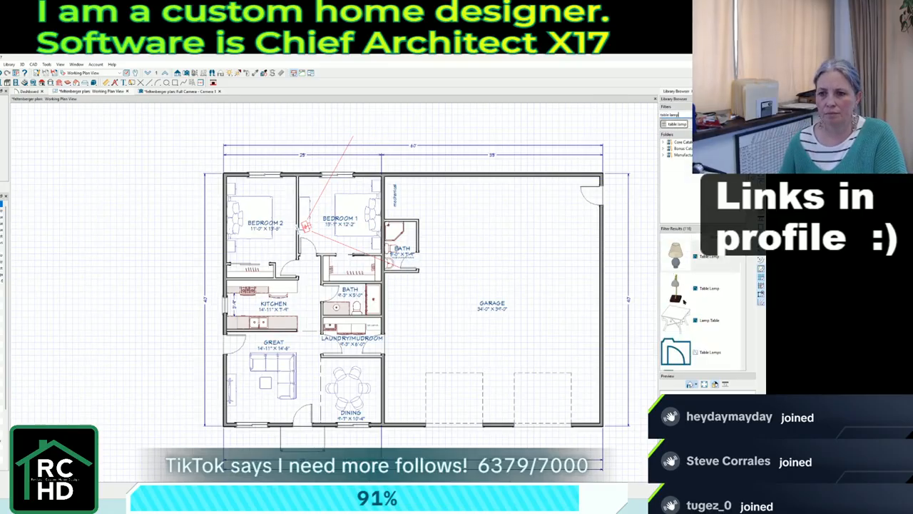
scroll(683, 302, down, 2)
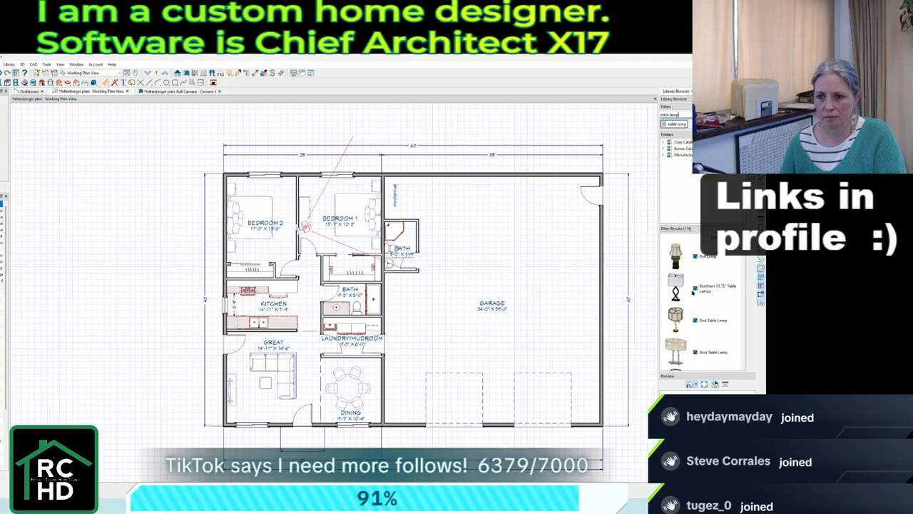
scroll(694, 292, down, 2)
click(680, 285)
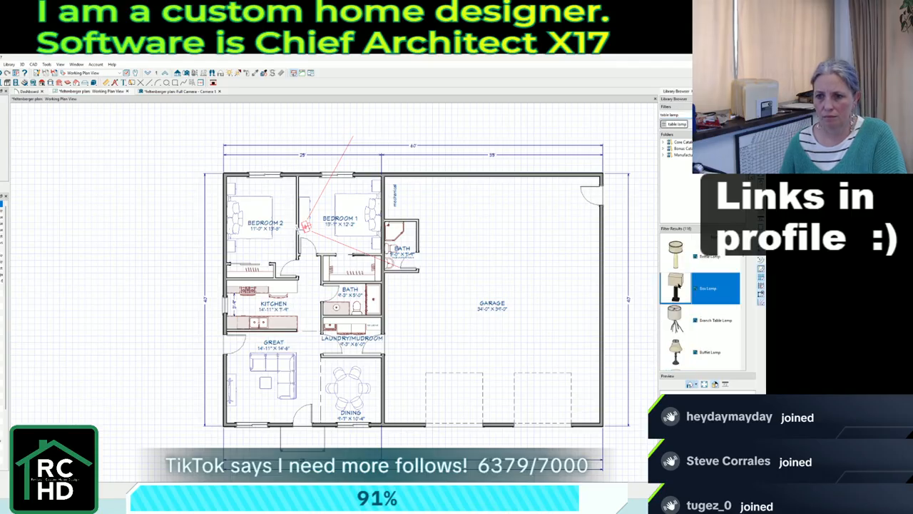
Place the Box Lamp on one Bedroom 1 nightstand, turned to face the room, and copy it centred onto the other nightstand.
scroll(372, 203, up, 3)
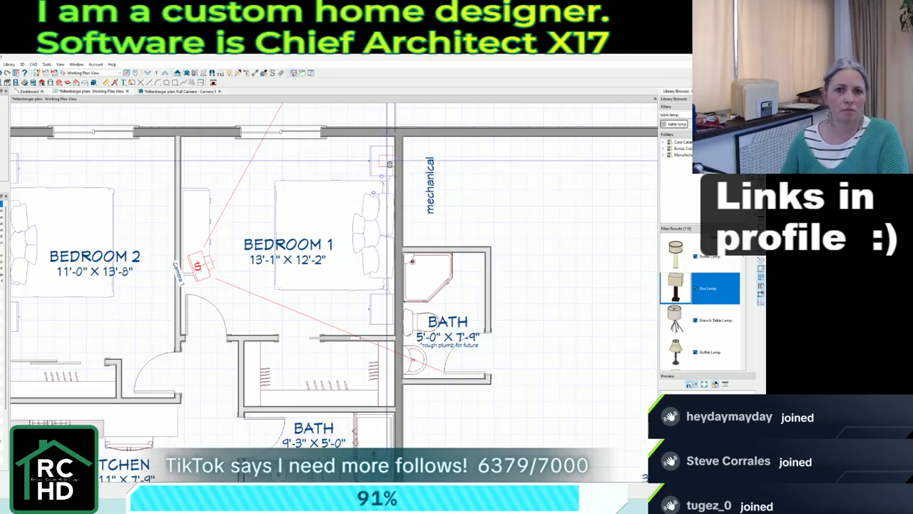
scroll(383, 172, up, 3)
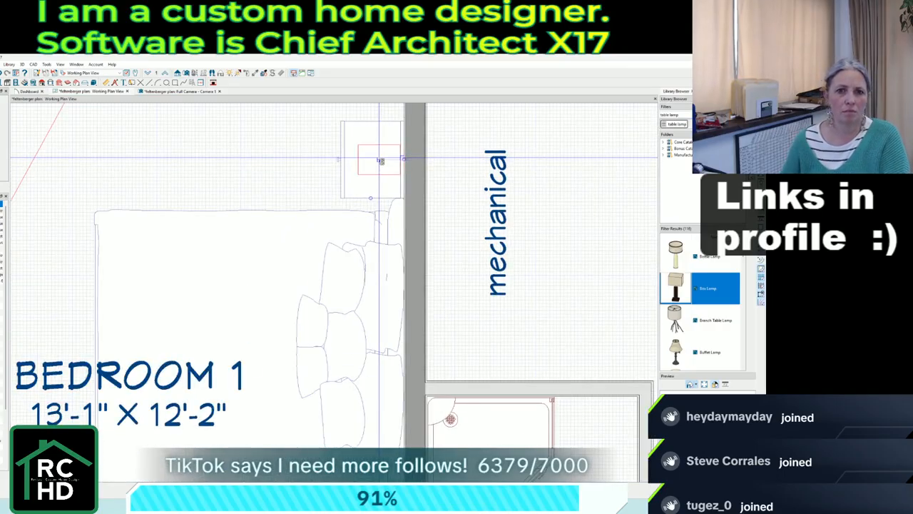
click(379, 160)
drag(379, 194, 345, 159)
scroll(369, 133, down, 2)
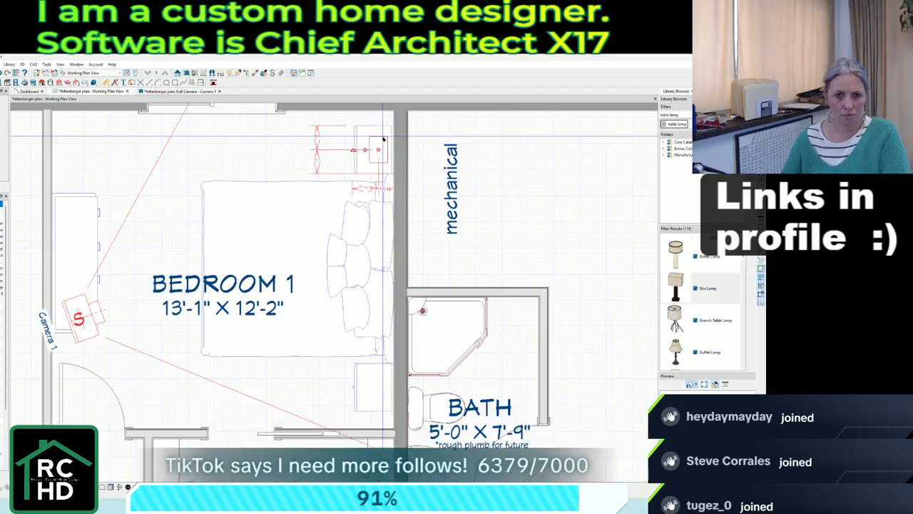
click(376, 390)
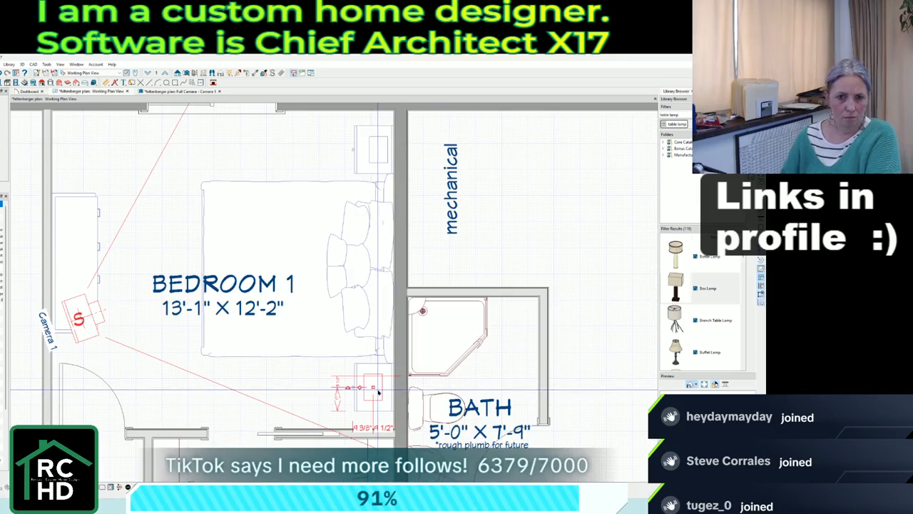
drag(372, 391, 378, 392)
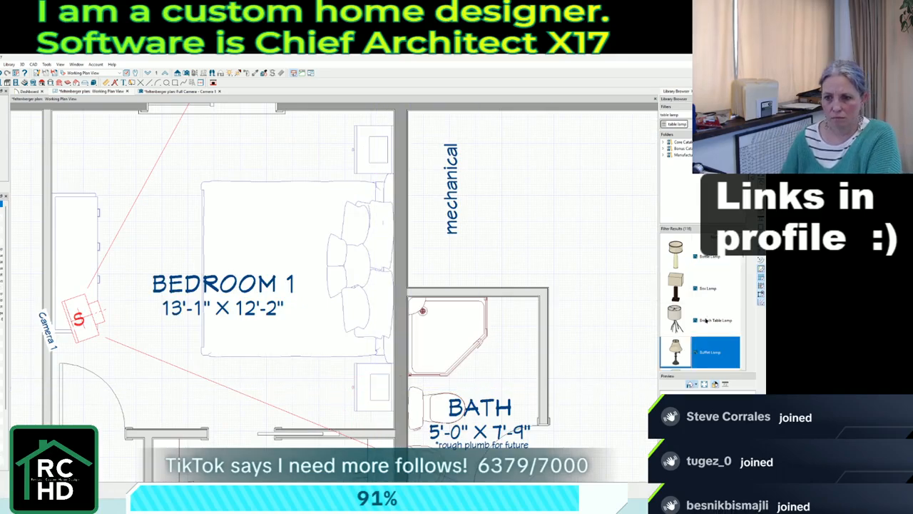
Choose a table lamp with a round shade and place one on each Bedroom 2 nightstand.
scroll(682, 342, down, 2)
click(699, 263)
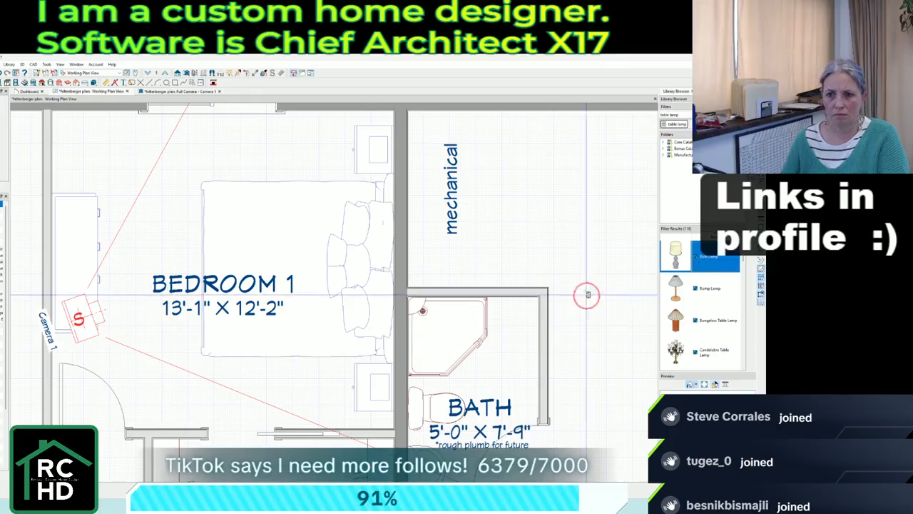
scroll(618, 273, down, 5)
scroll(344, 261, up, 3)
click(301, 204)
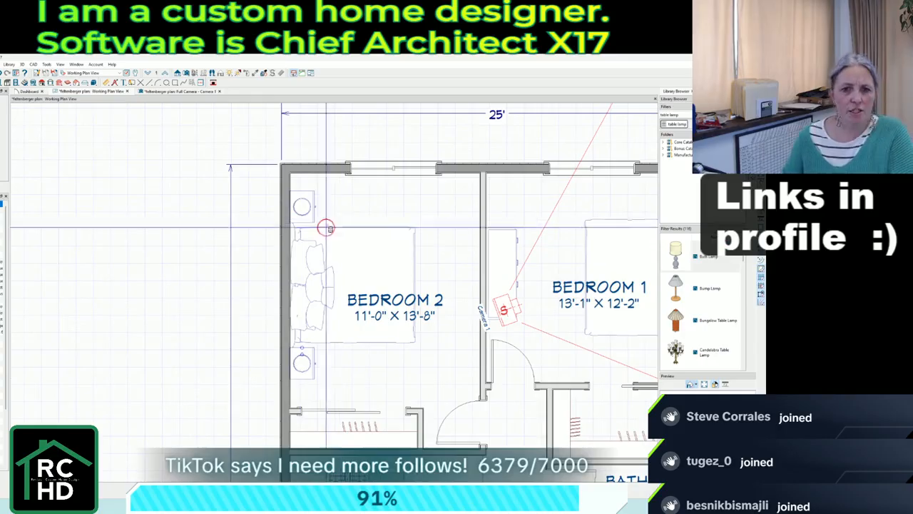
scroll(207, 147, down, 1)
scroll(208, 147, down, 1)
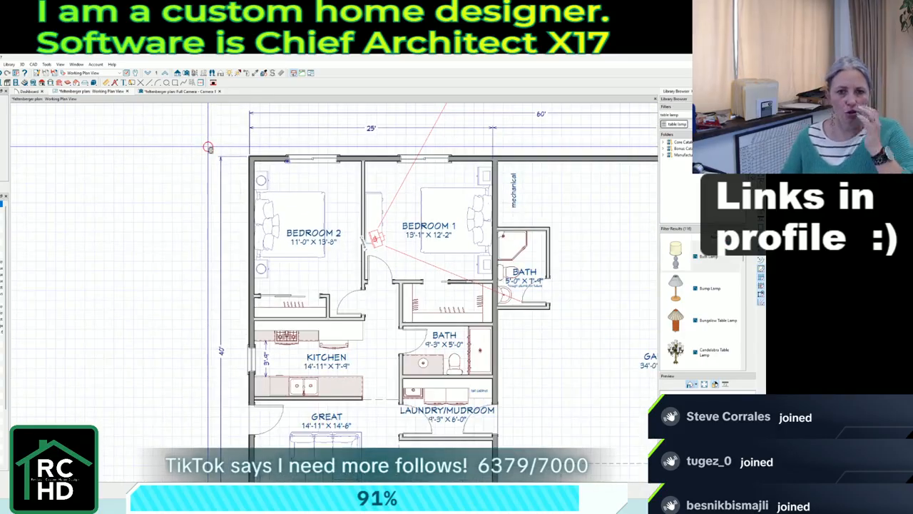
Search the library for an exhaust fan light, choose the Exhaust Fan - Light and place one in each bath.
drag(680, 115, 658, 112)
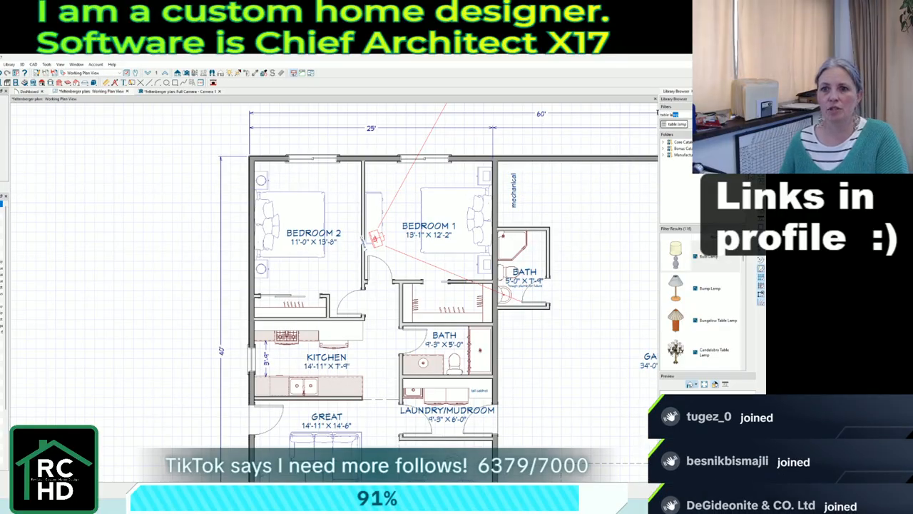
text(exhaust)
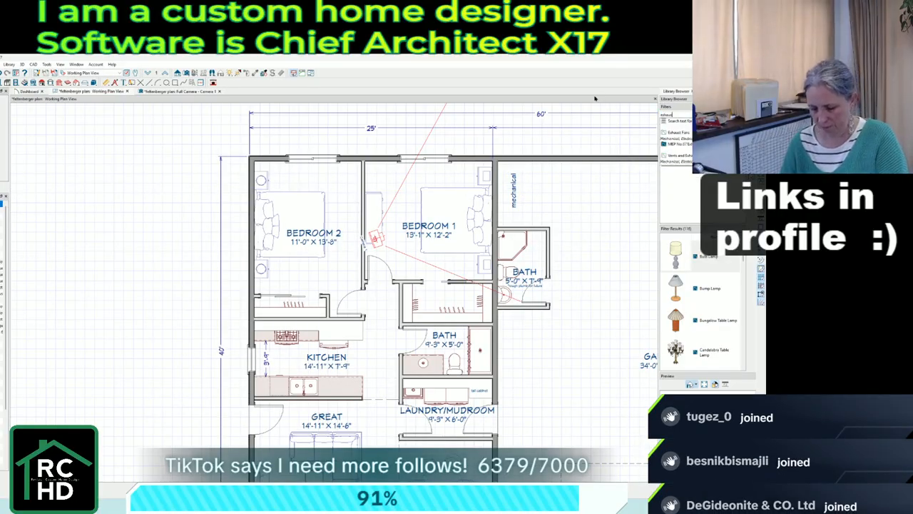
text( fan light)
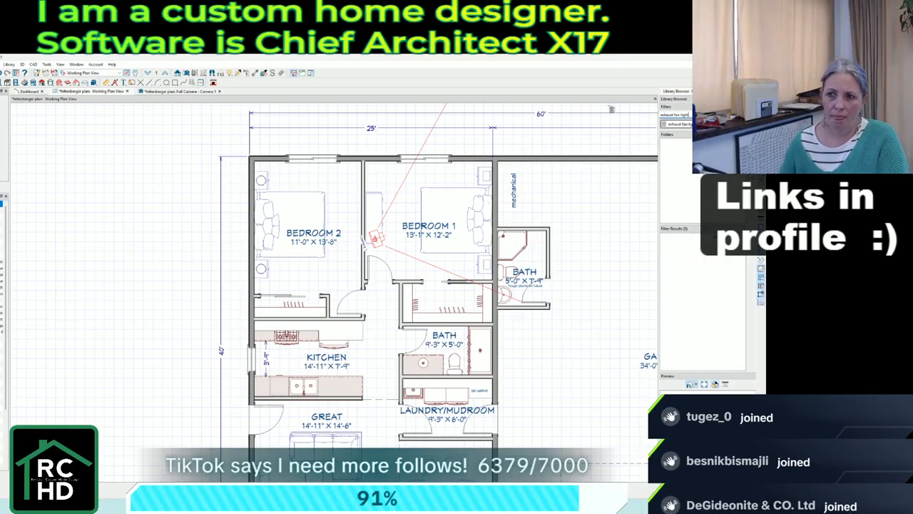
click(685, 255)
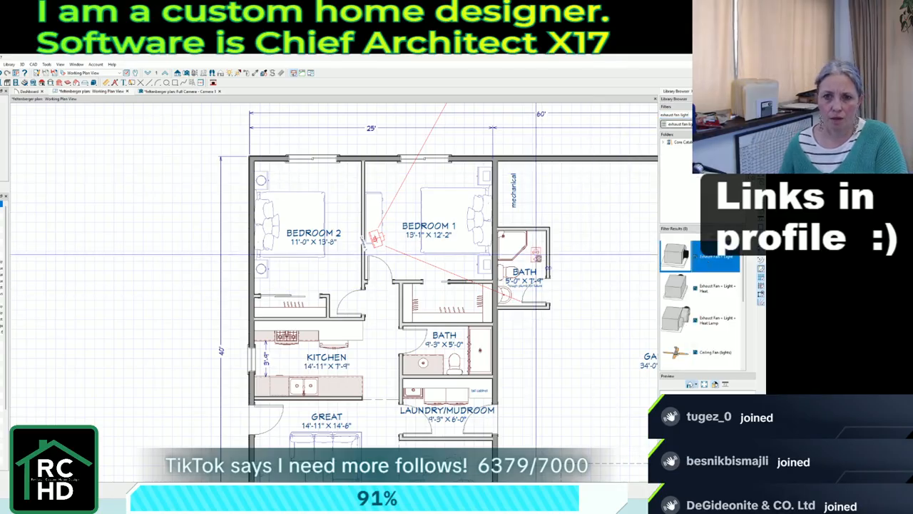
click(535, 254)
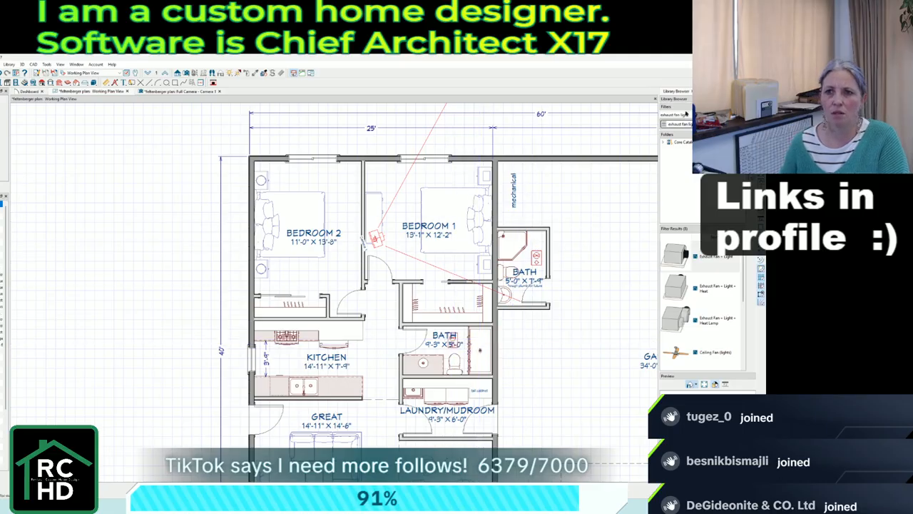
Search the library for a vanity light, choose the Bethany 2 Light Vanity and place one at the sink in each bath.
text(vanity light)
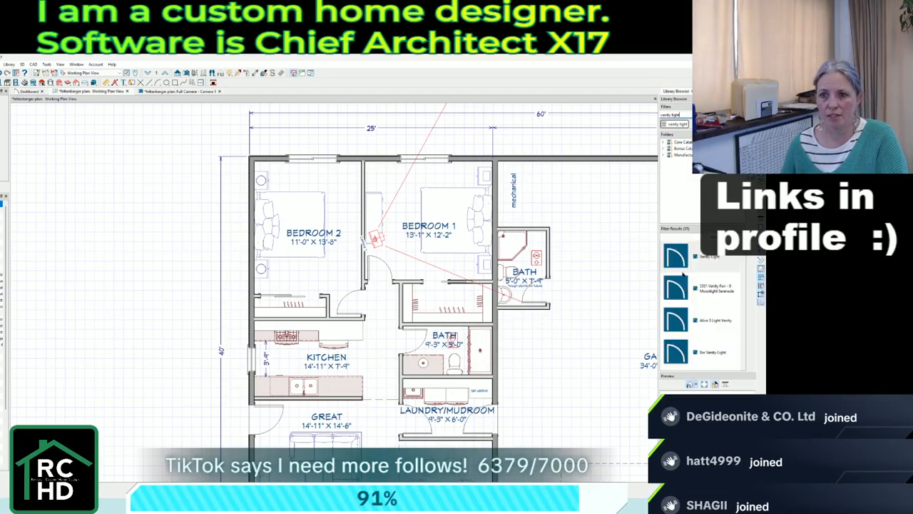
click(679, 262)
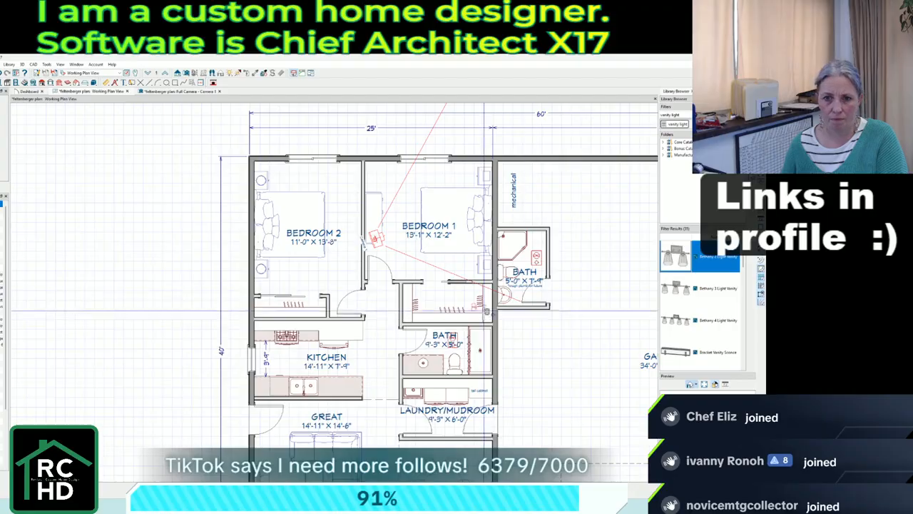
scroll(504, 299, up, 3)
click(498, 300)
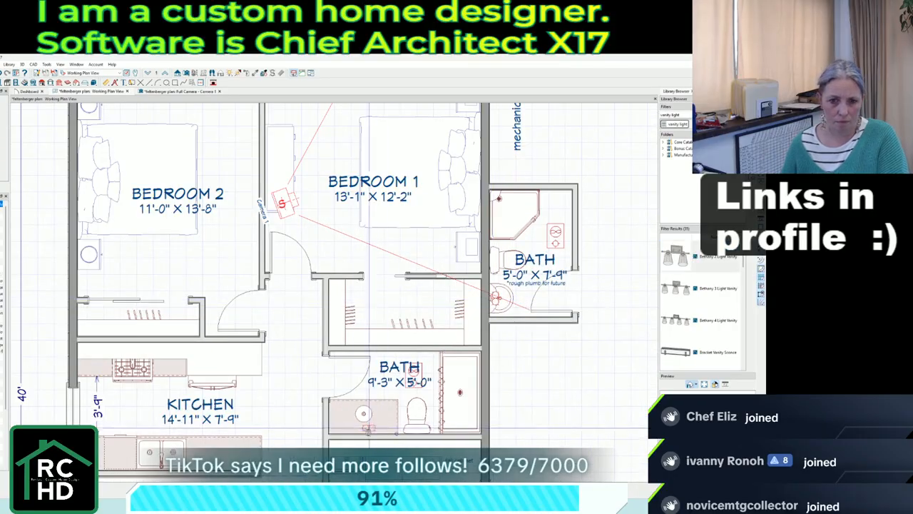
scroll(497, 307, down, 2)
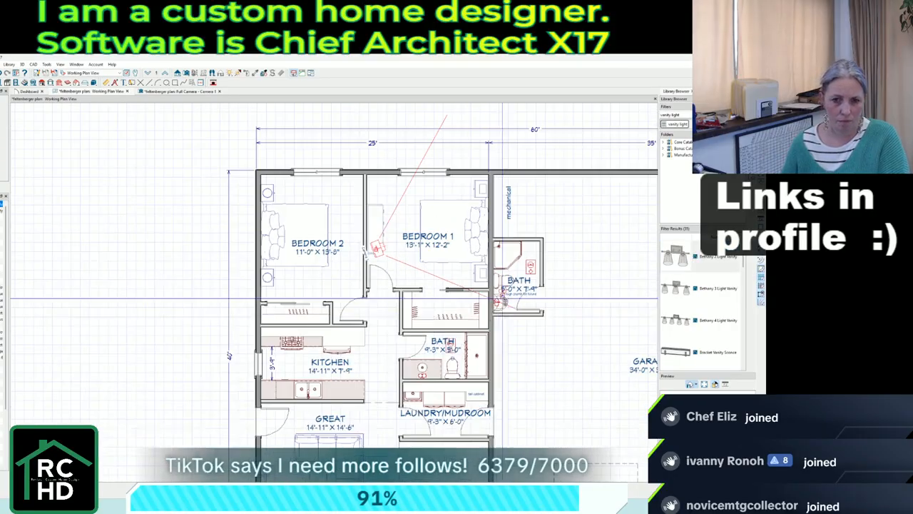
Search the library for a chandelier and place the Appell 5-Light Shaded Chandelier centred over the dining table.
scroll(401, 275, down, 2)
scroll(517, 247, up, 2)
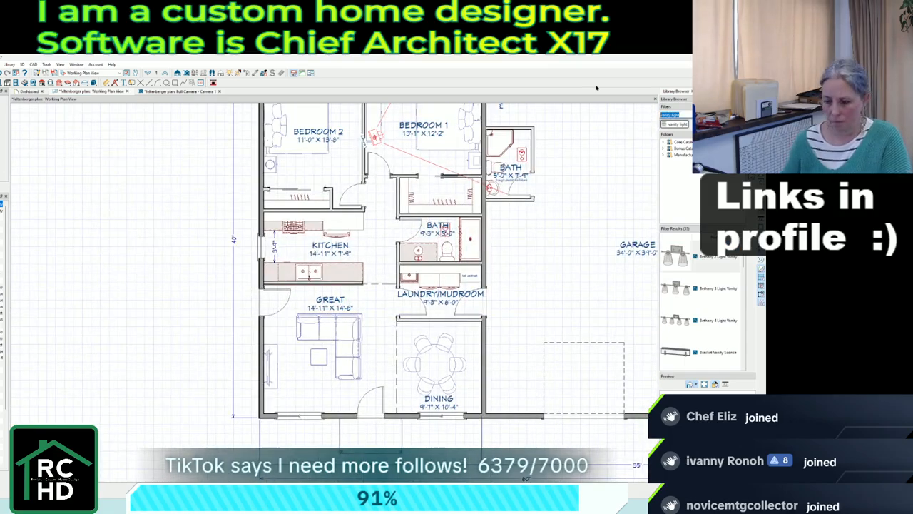
text(chandelier)
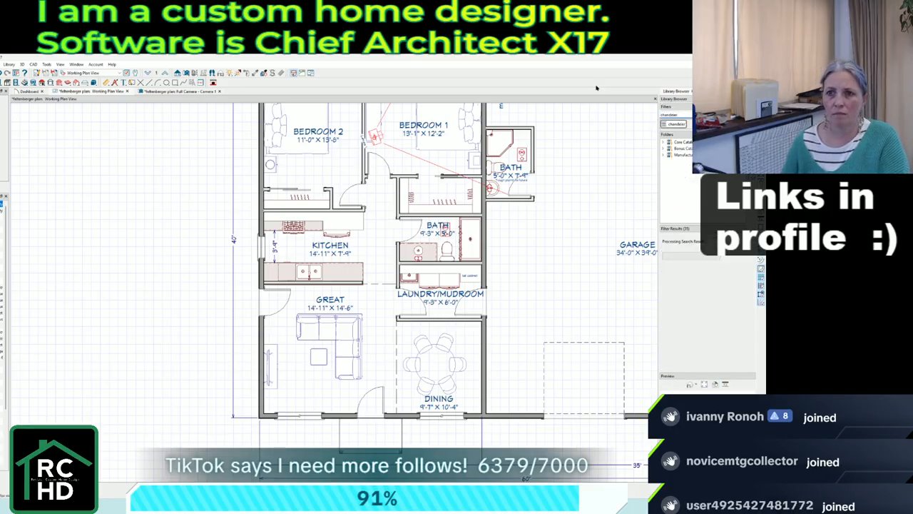
key(Return)
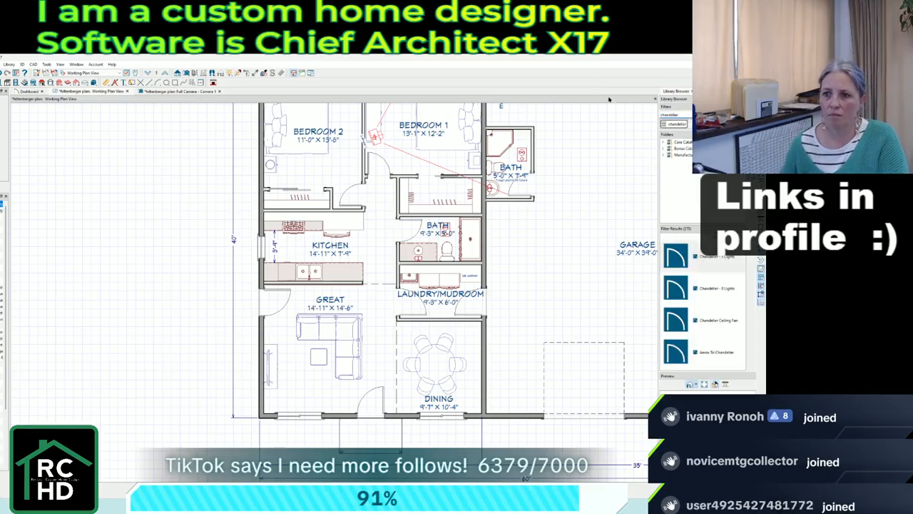
scroll(703, 305, down, 2)
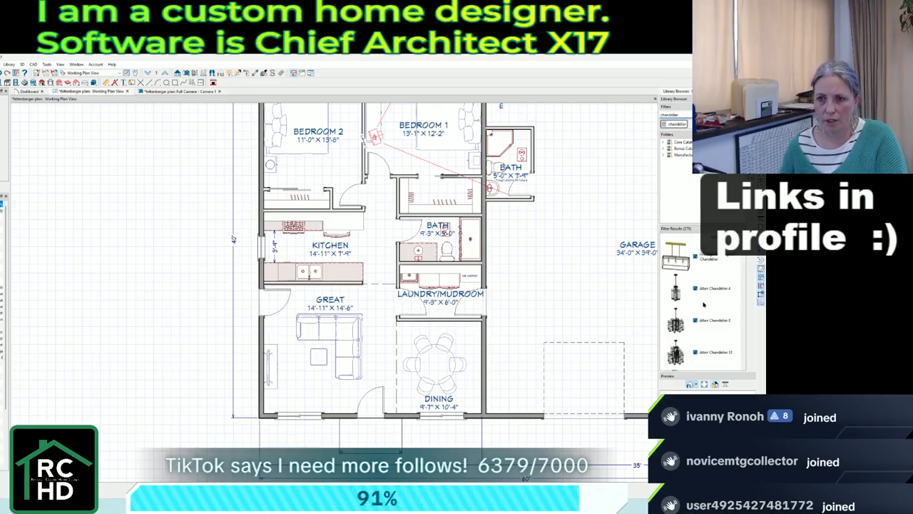
scroll(704, 304, down, 2)
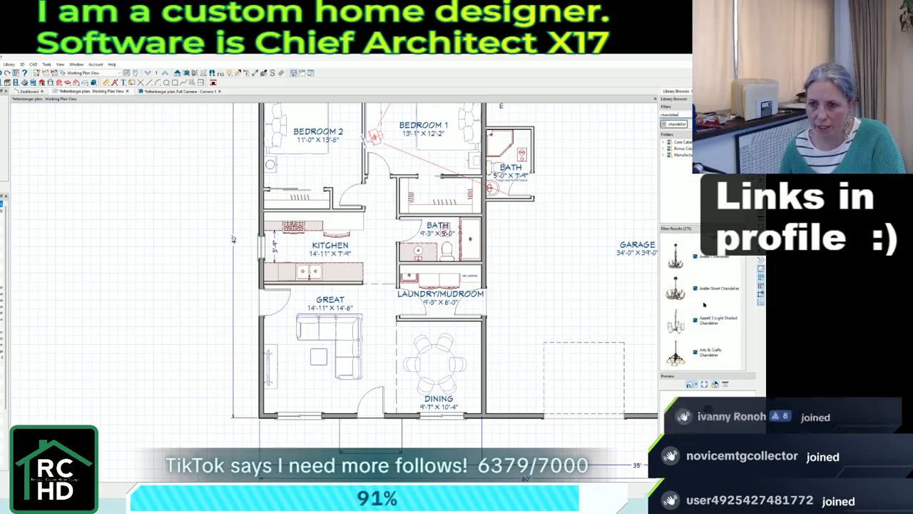
click(704, 319)
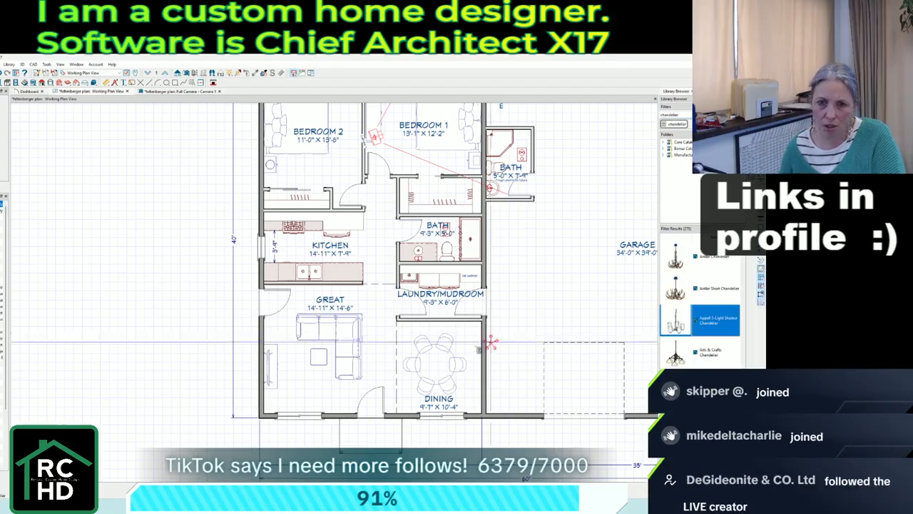
scroll(437, 363, up, 4)
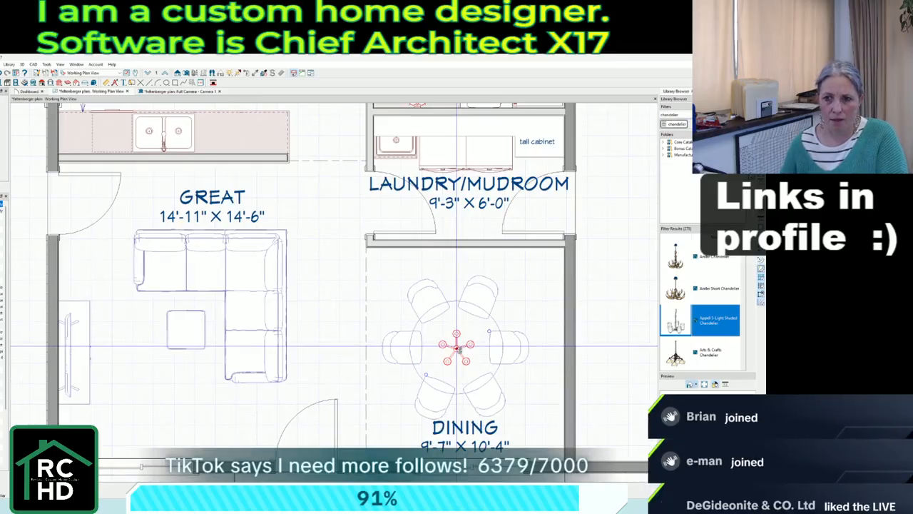
scroll(459, 413, down, 5)
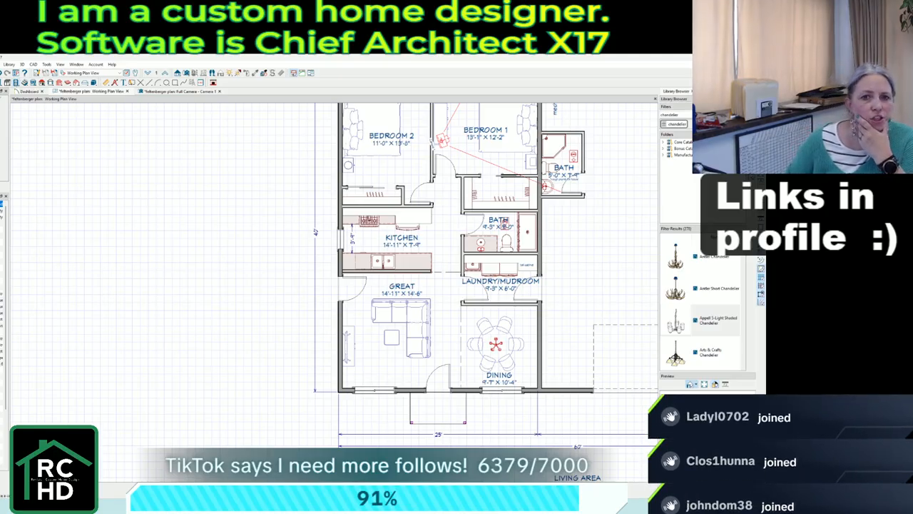
Place two recessed ceiling lights in a row along the middle of the kitchen floor area.
scroll(404, 241, up, 2)
scroll(404, 241, up, 2)
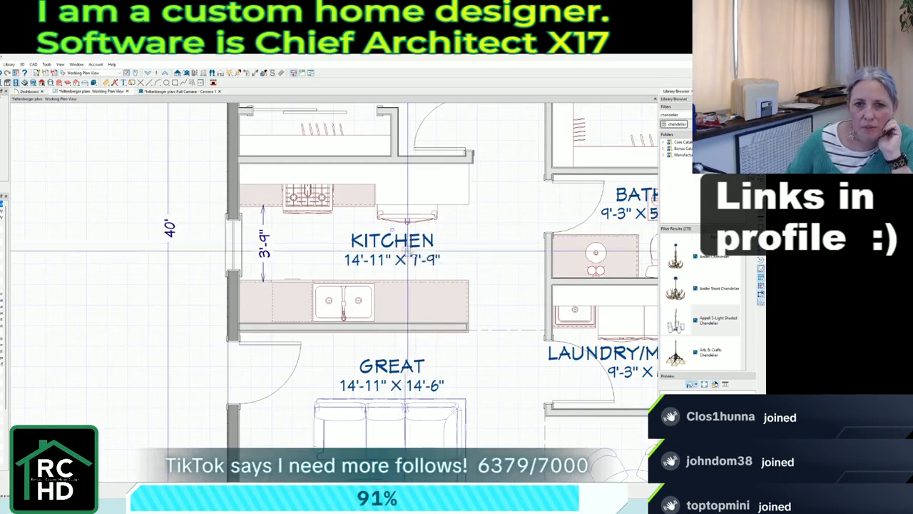
click(451, 248)
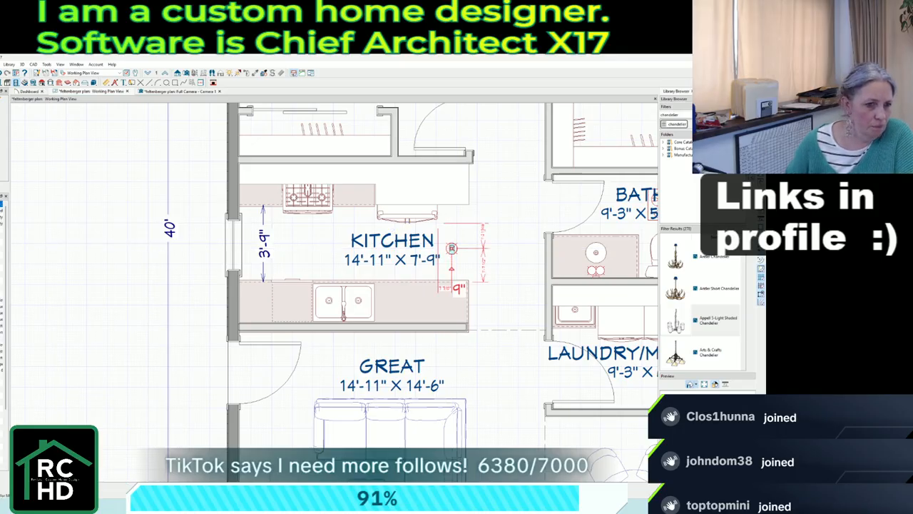
click(78, 488)
click(352, 323)
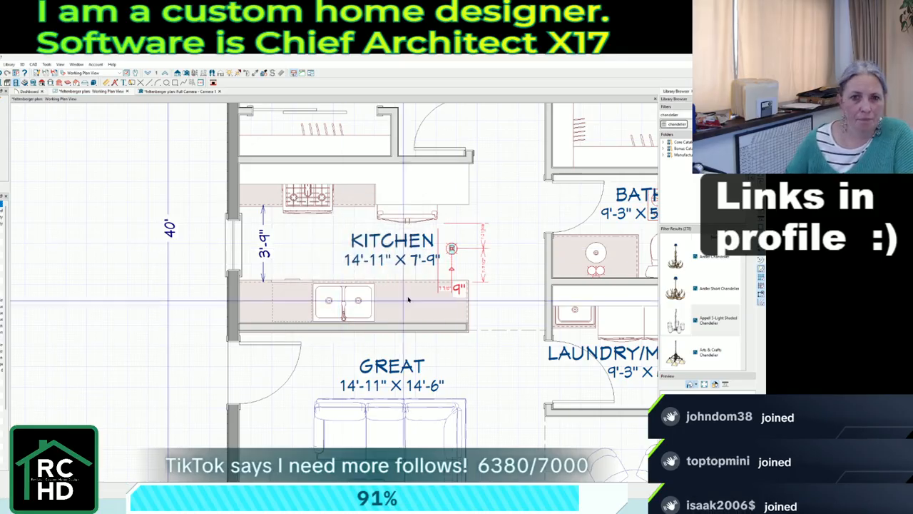
key(Escape)
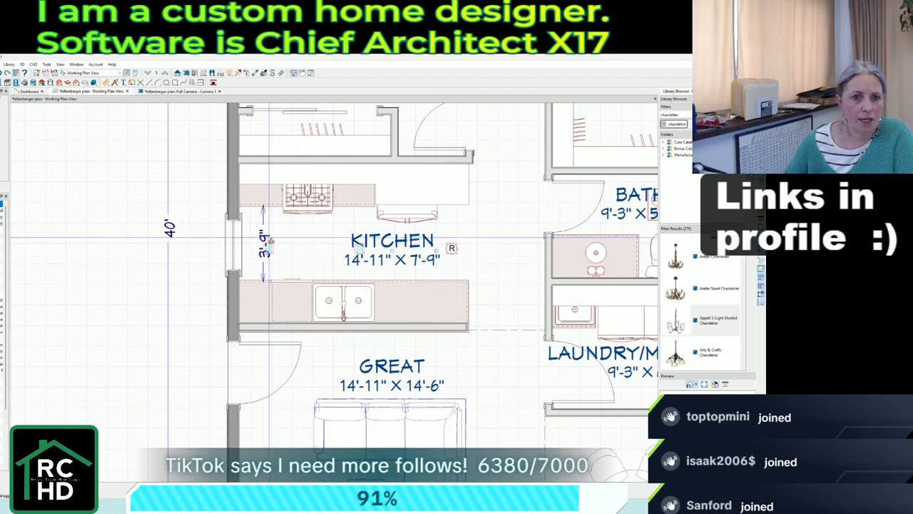
scroll(263, 242, down, 3)
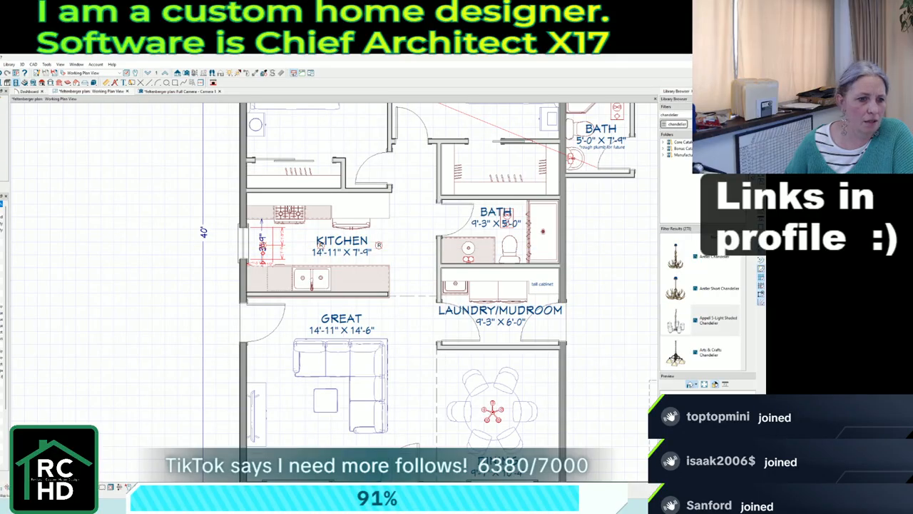
key(Escape)
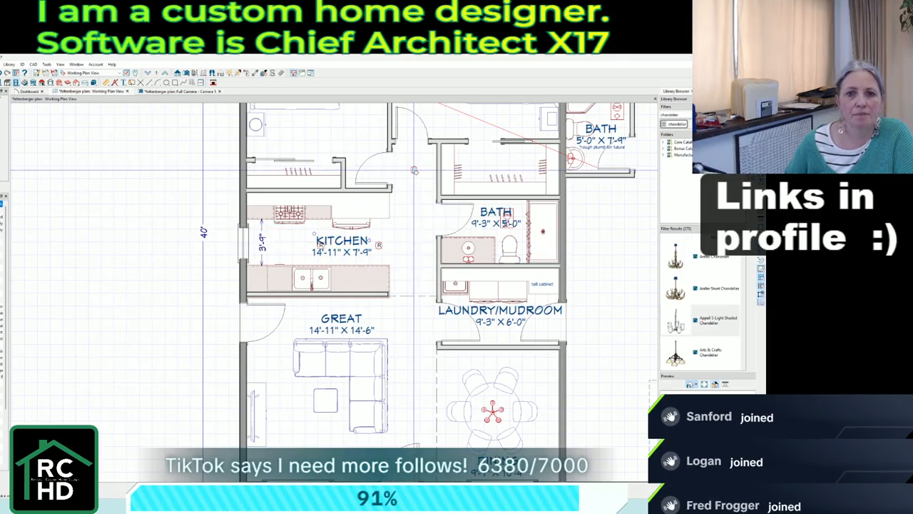
Place one recessed light in the hall outside the bedrooms and two in the laundry/mudroom.
scroll(202, 230, down, 2)
scroll(393, 311, up, 3)
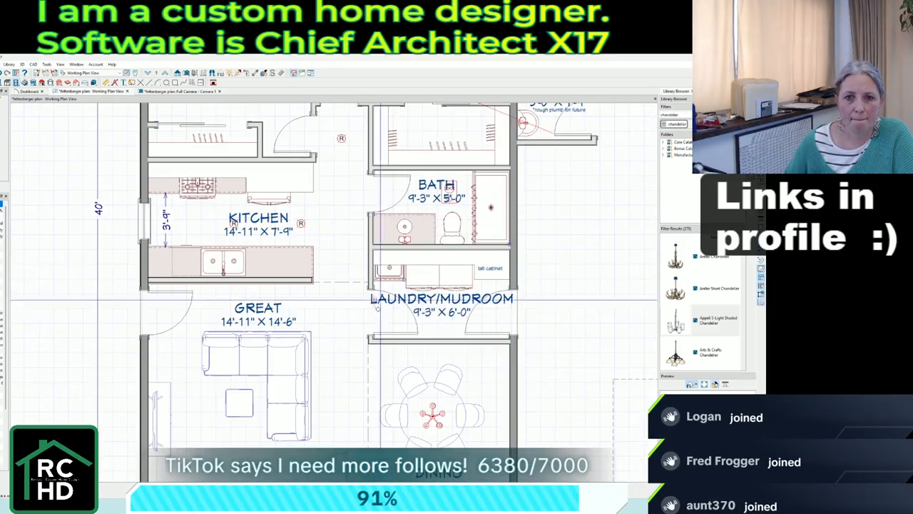
click(397, 314)
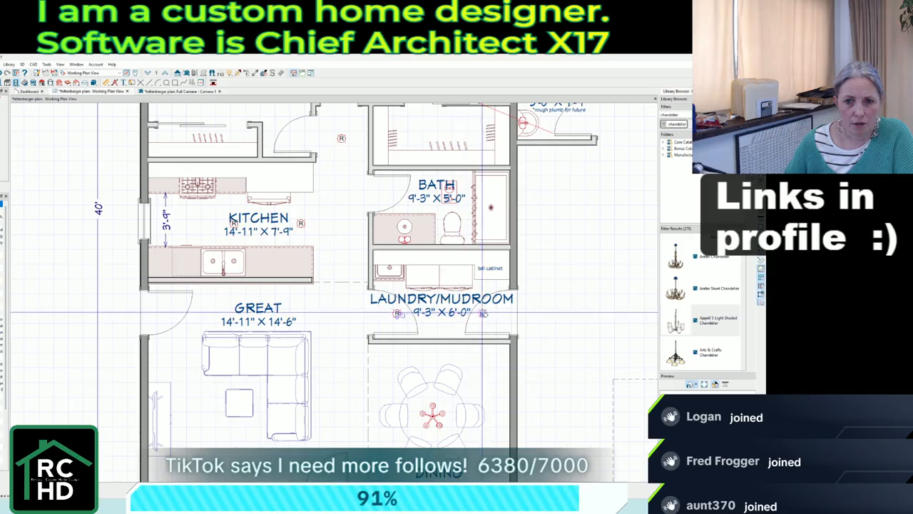
scroll(490, 312, down, 2)
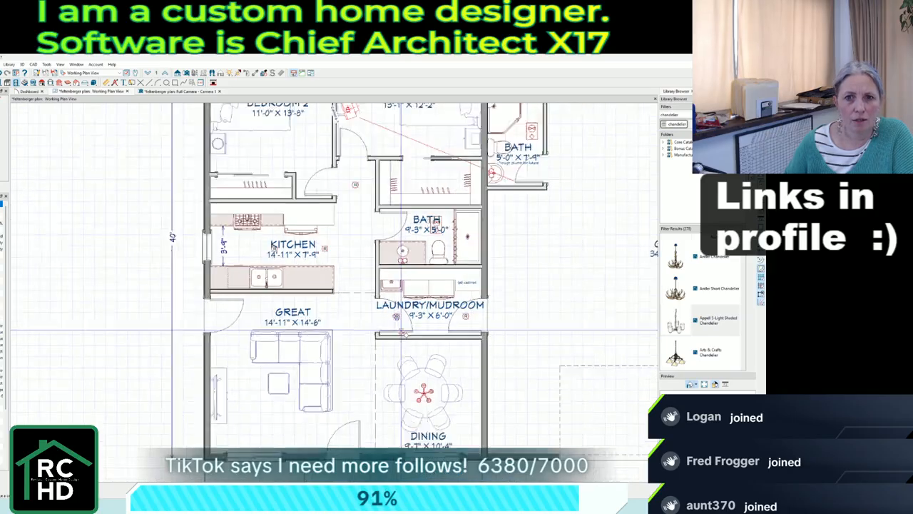
Place two recessed lights side by side in the Bedroom 1 closet.
scroll(438, 229, up, 2)
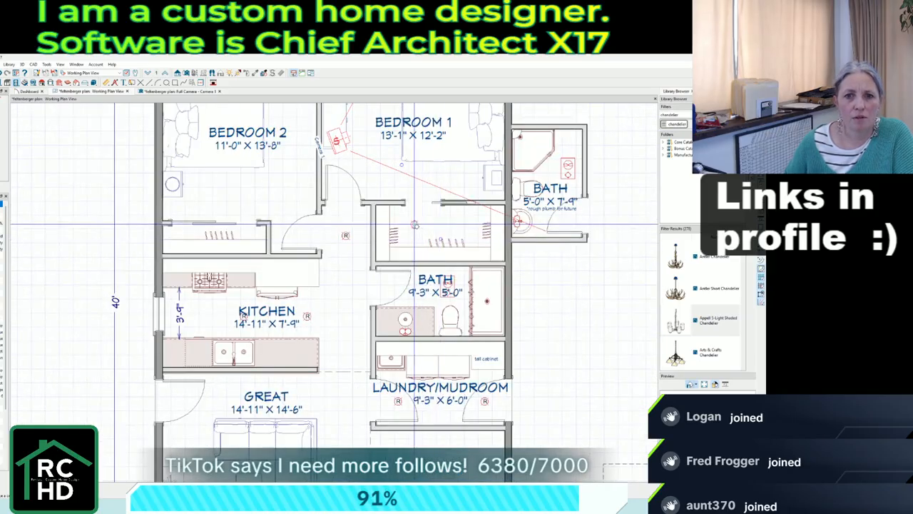
click(414, 224)
scroll(467, 224, up, 2)
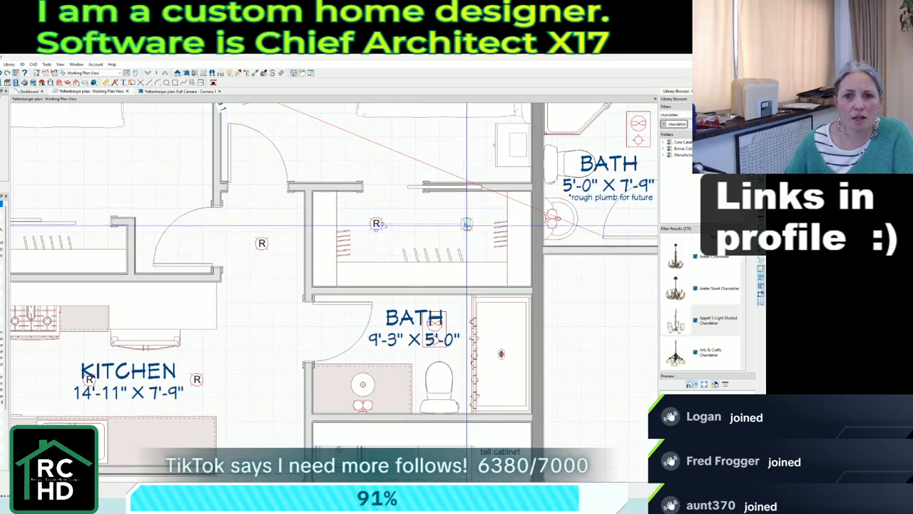
scroll(469, 224, down, 3)
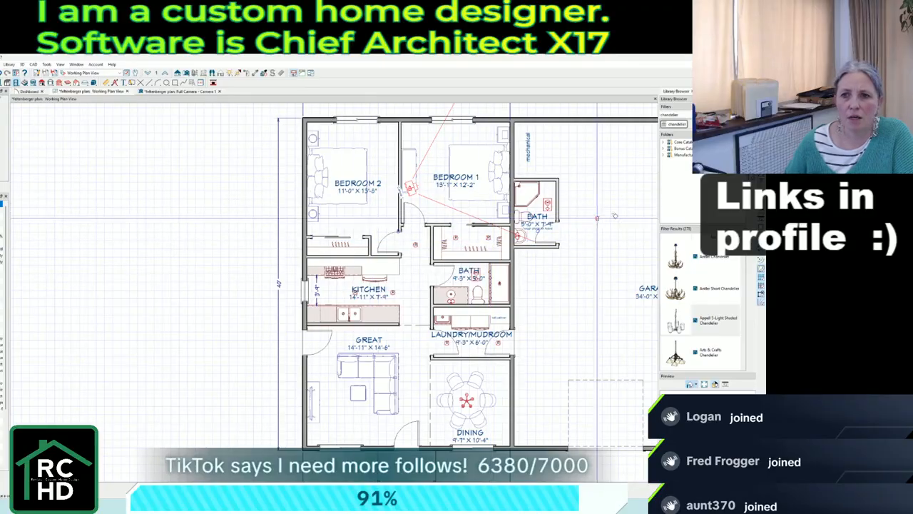
Place four recessed lights around the great room, one near each corner of the seating area.
scroll(363, 428, up, 2)
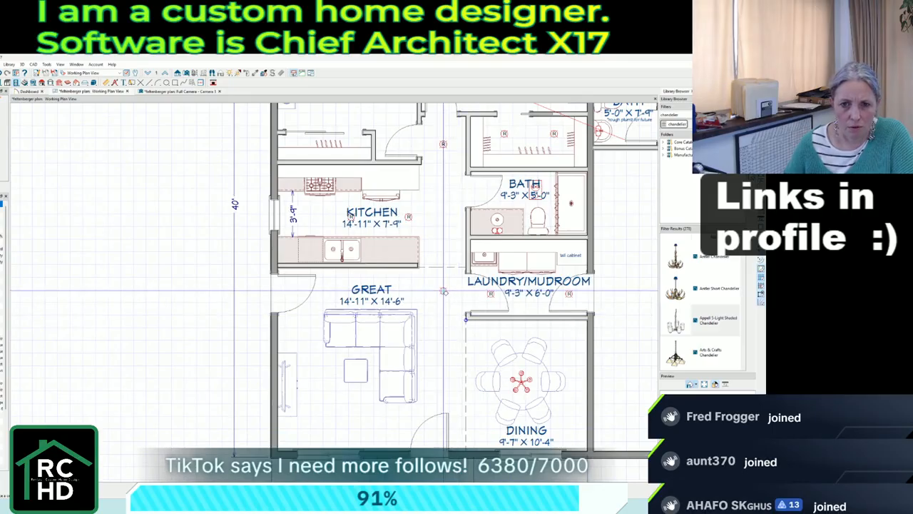
click(443, 290)
click(446, 432)
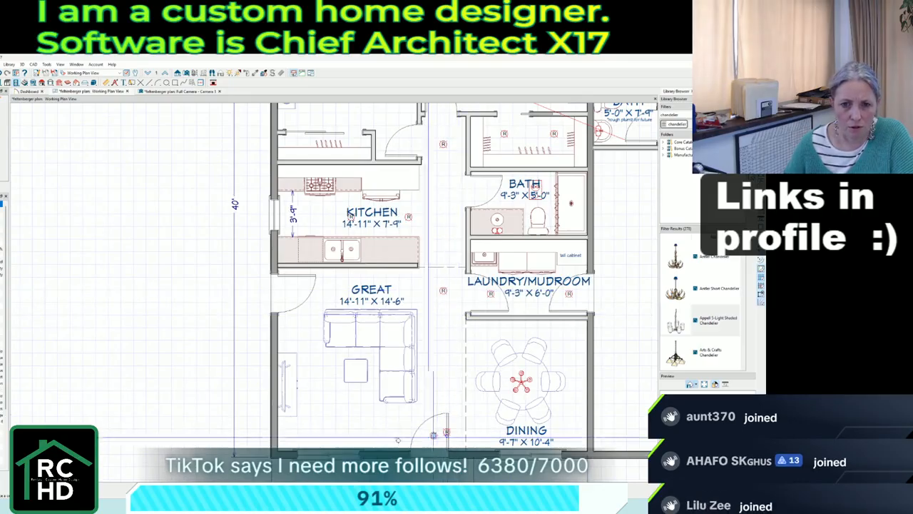
click(298, 435)
click(297, 292)
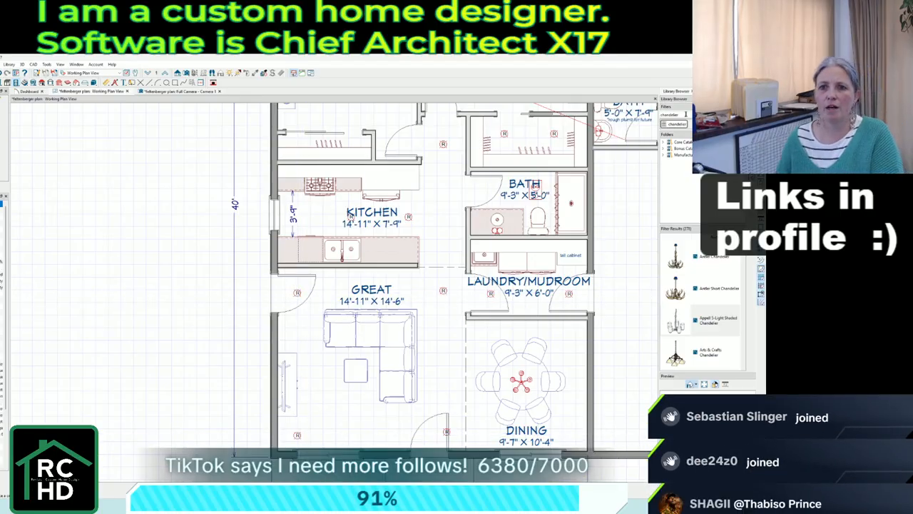
Search the library for semi flush lights and choose the Autumn Semi Flush fixture.
drag(686, 114, 609, 106)
text(semi flu)
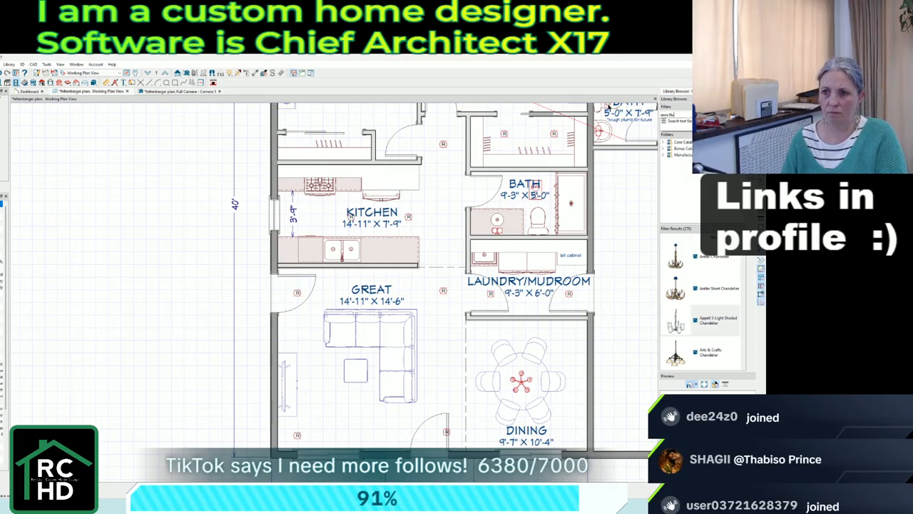
text(sh)
key(Return)
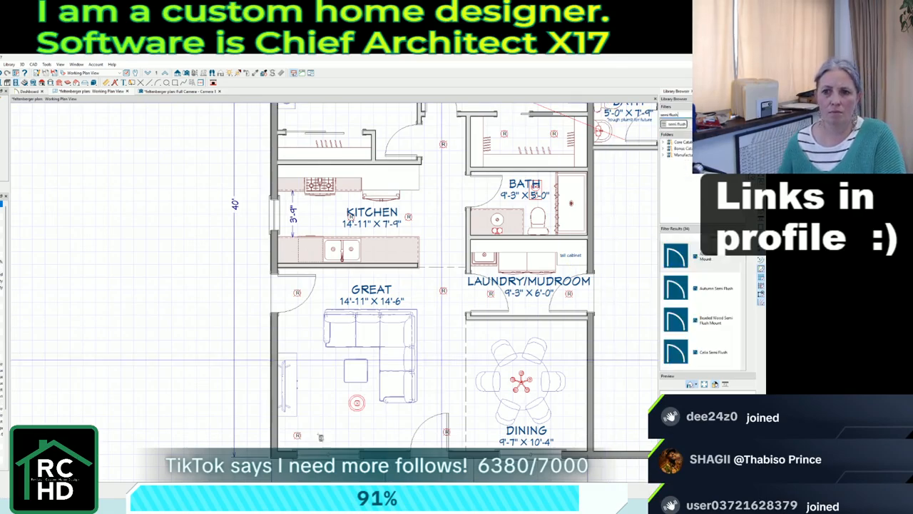
scroll(320, 436, down, 5)
click(706, 288)
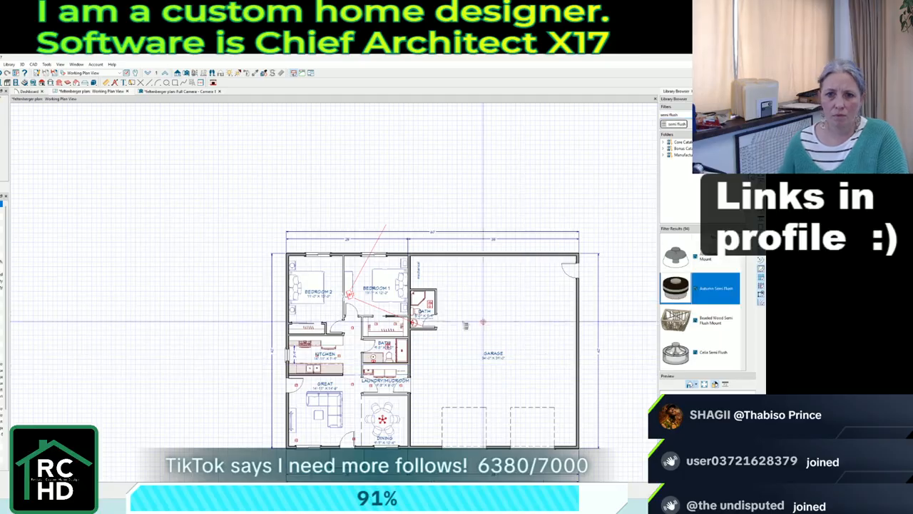
scroll(395, 311, up, 3)
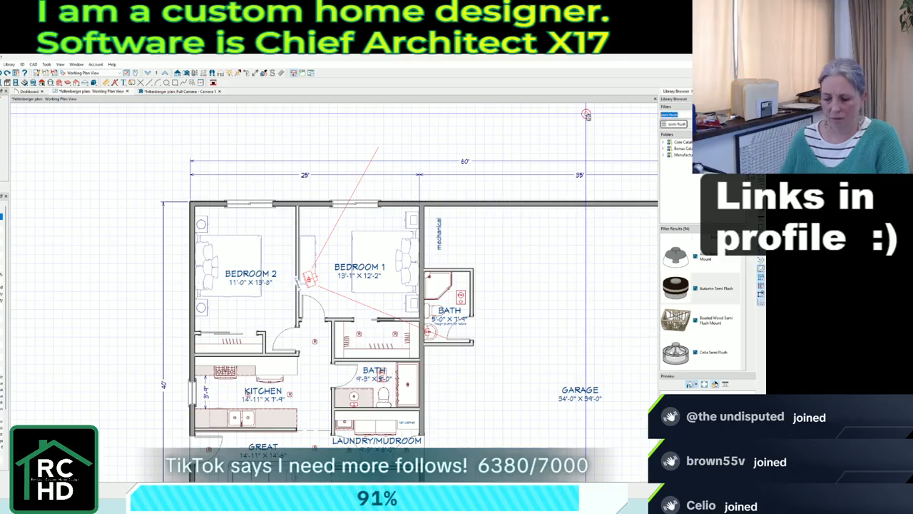
Search the library for "ceiling fan light" and choose the Bright Ceiling Fan.
text(ceiling fan)
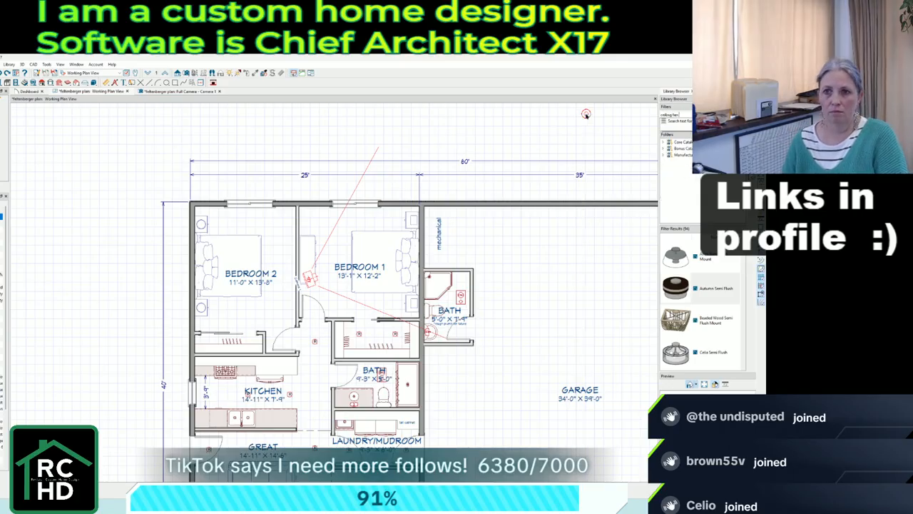
text( l)
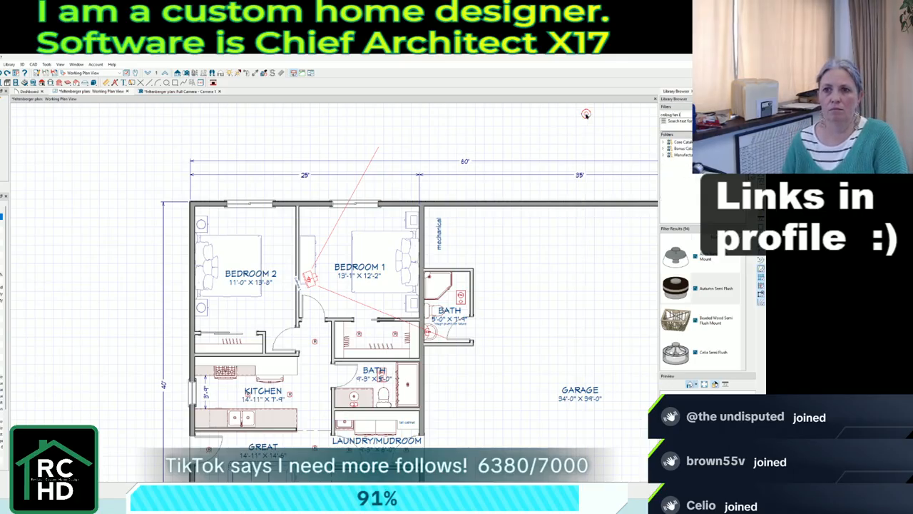
text(ight)
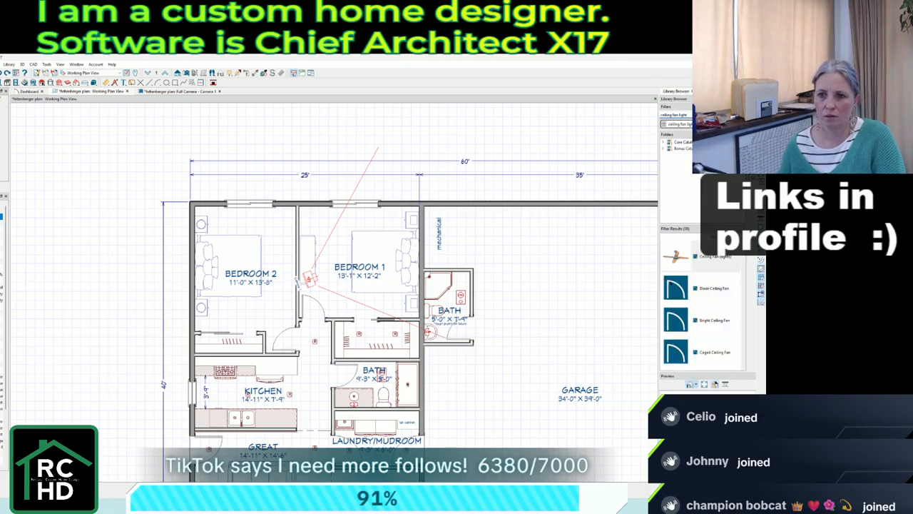
click(697, 320)
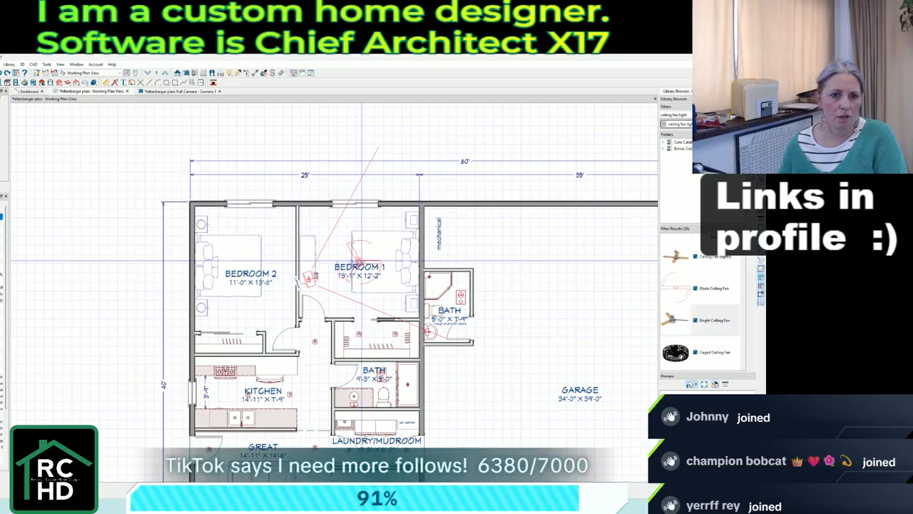
Place a ceiling fan in the middle of Bedroom 1, Bedroom 2 and the great room's seating area.
click(362, 261)
click(244, 260)
scroll(314, 290, down, 3)
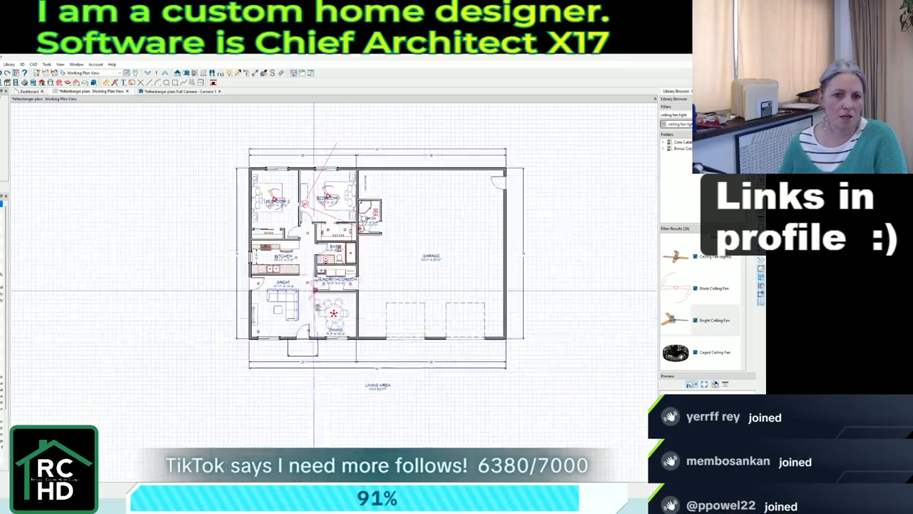
scroll(314, 335, up, 2)
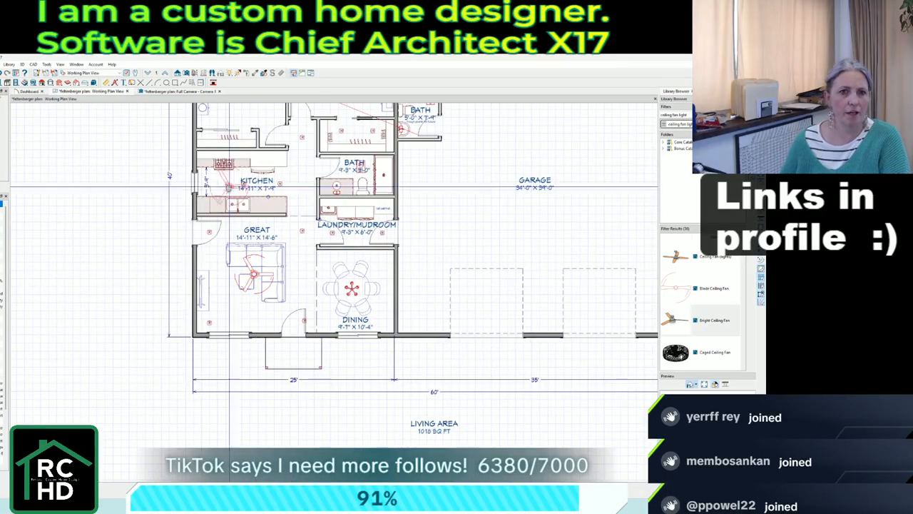
scroll(174, 217, down, 2)
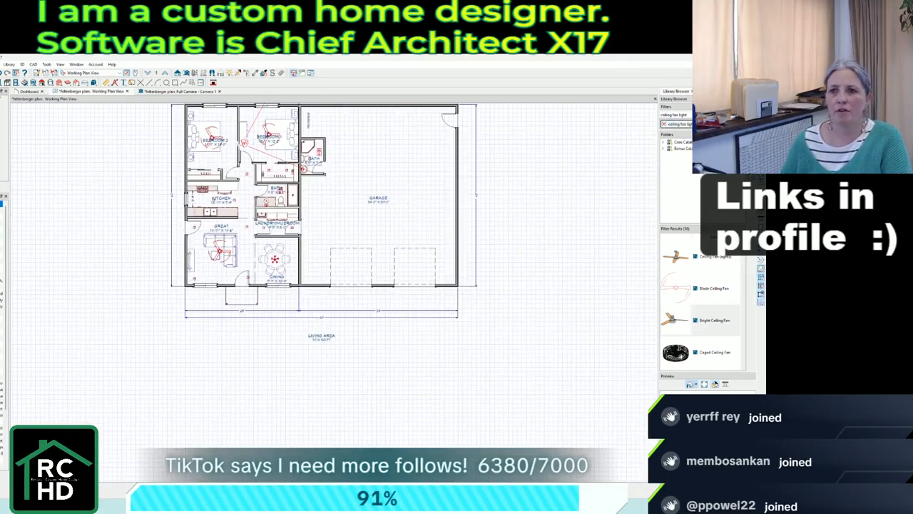
Search the library for "shop light" and place a long shop light in the garage, centred just inside the overhead doors.
text(ight)
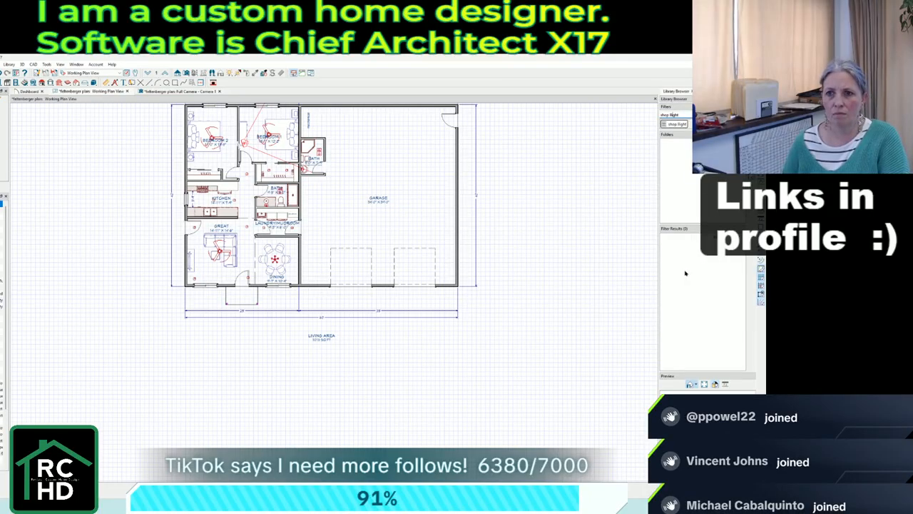
key(Return)
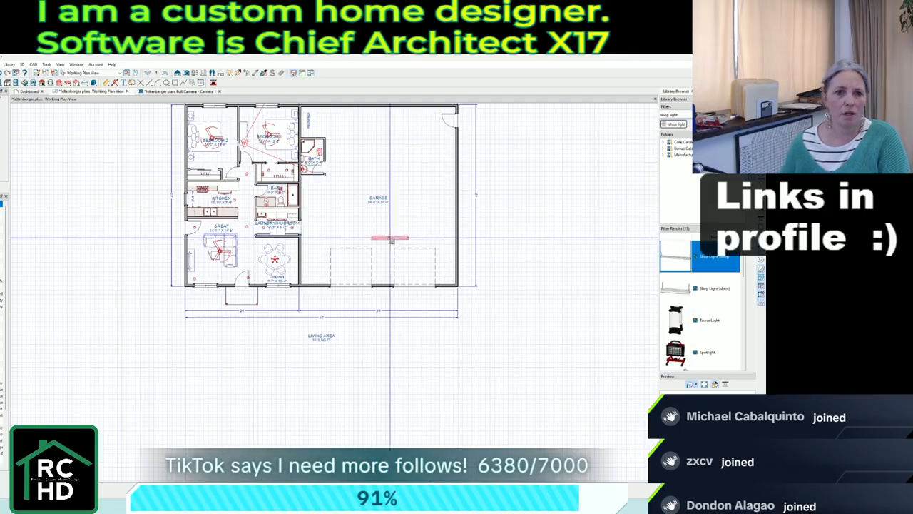
click(384, 235)
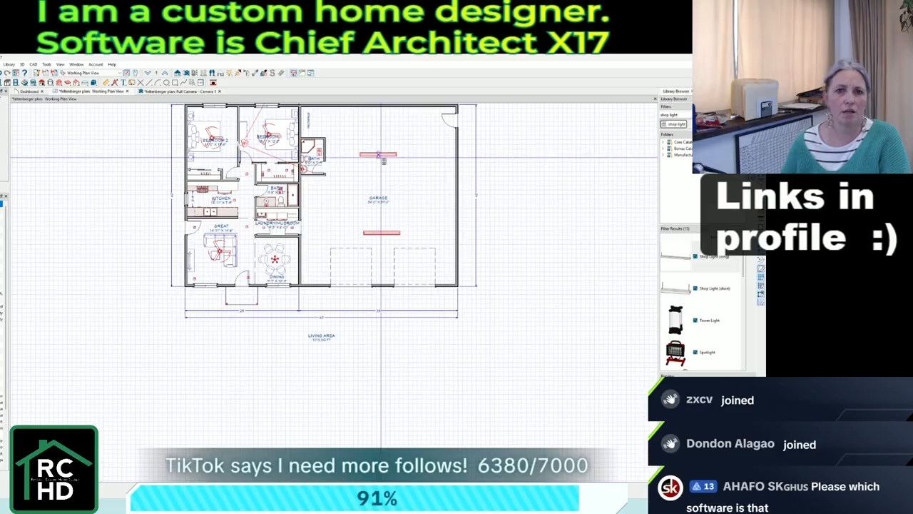
Place a long shop light in the rear half of the garage and switch to the 3D camera view.
click(381, 155)
scroll(503, 264, down, 3)
click(156, 92)
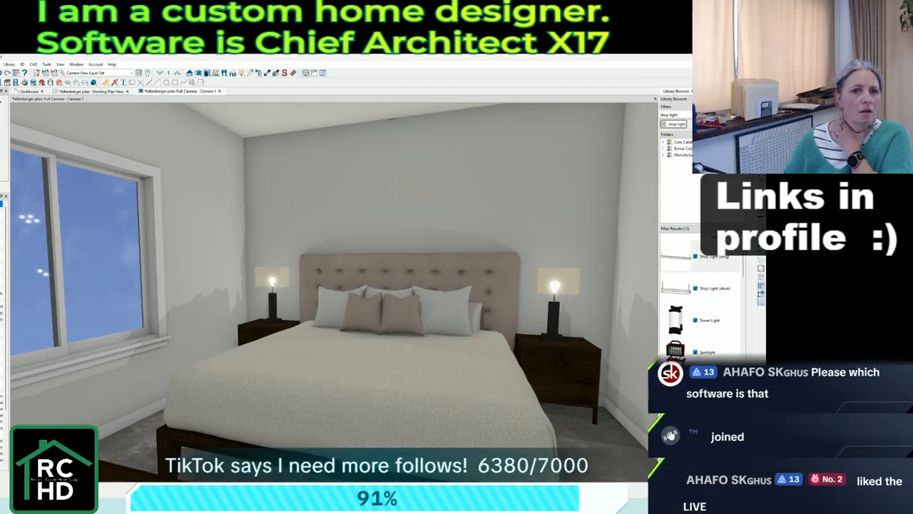
Move the camera from the bedroom through the great room to the outside of the house.
drag(172, 264, 293, 243)
scroll(288, 240, up, 8)
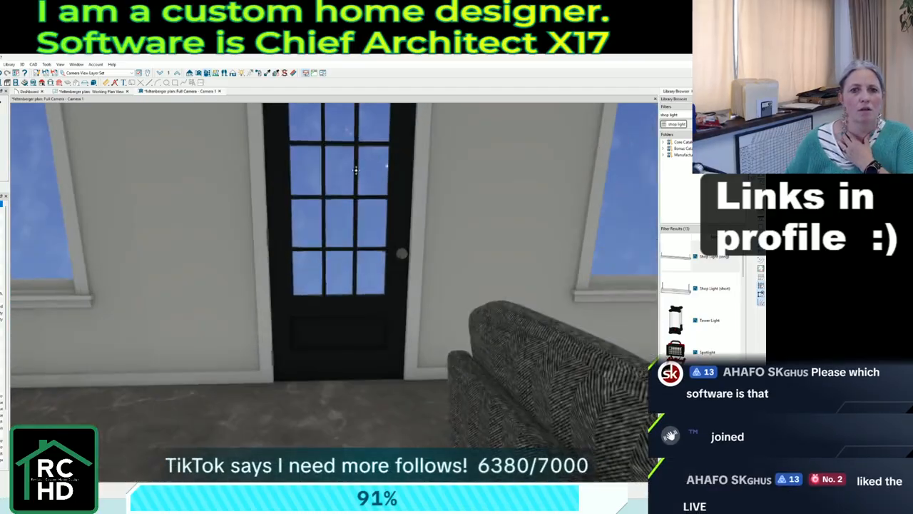
drag(355, 170, 334, 228)
drag(350, 266, 283, 301)
scroll(283, 302, down, 4)
Switch the plan to Plot Plan View and create a terrain perimeter around the house.
click(100, 92)
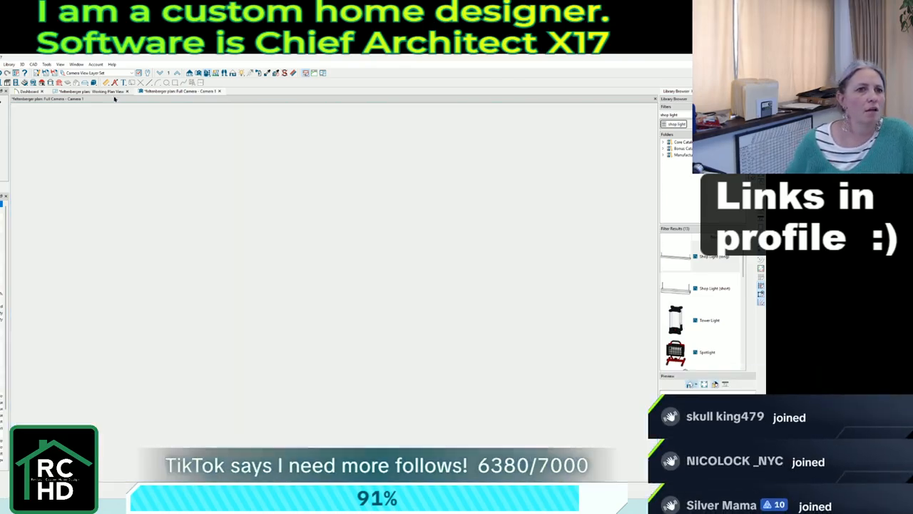
click(93, 73)
click(95, 144)
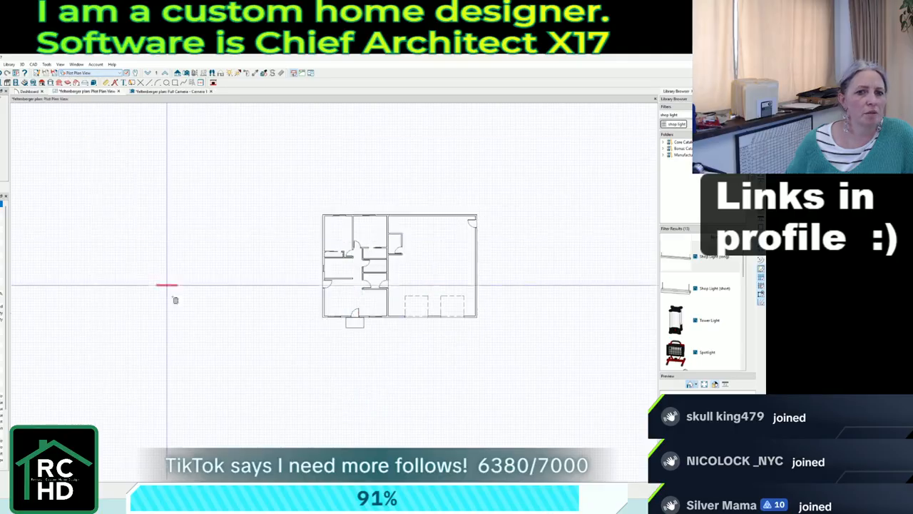
click(1, 64)
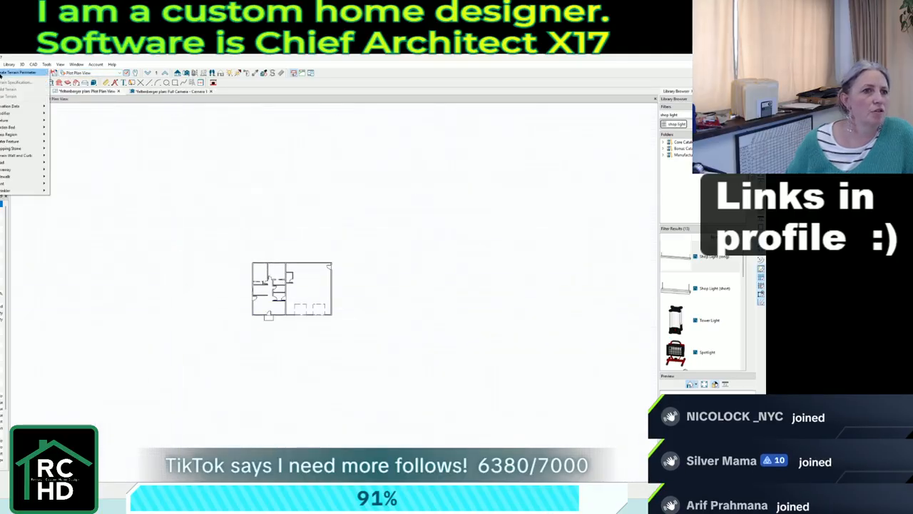
click(15, 72)
click(246, 320)
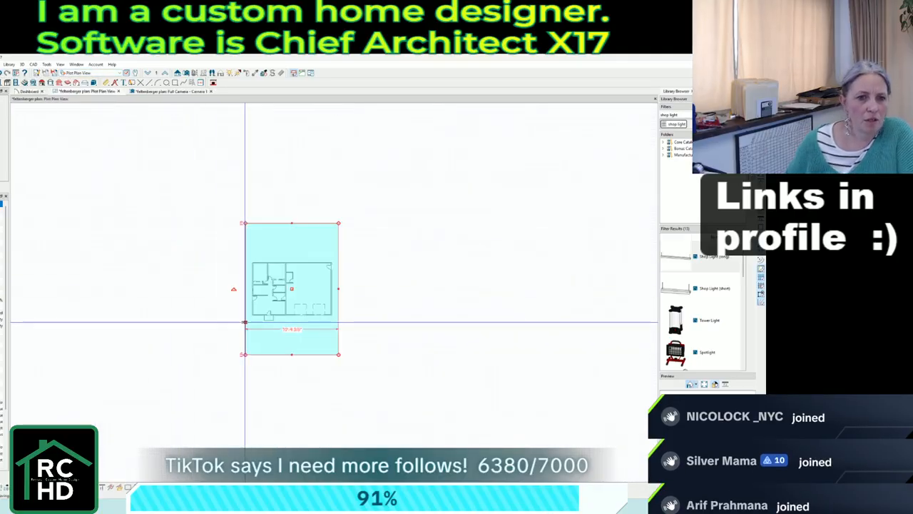
Extend the terrain perimeter outward on all four sides, making it about 266 ft wide.
drag(247, 321, 114, 321)
drag(338, 288, 465, 288)
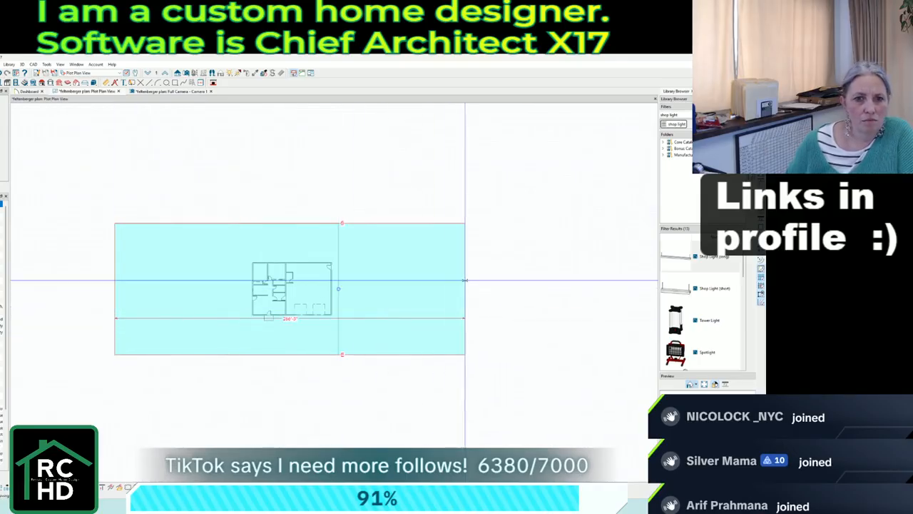
drag(290, 223, 291, 166)
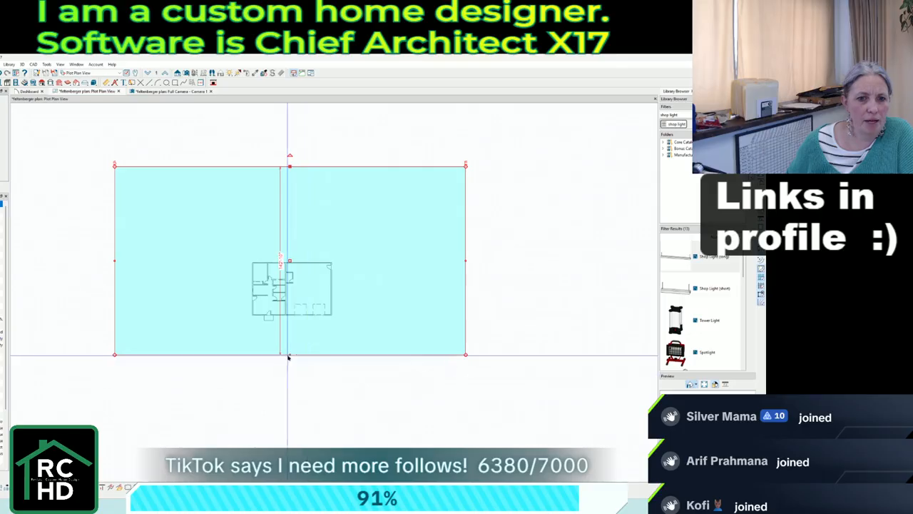
drag(289, 355, 299, 415)
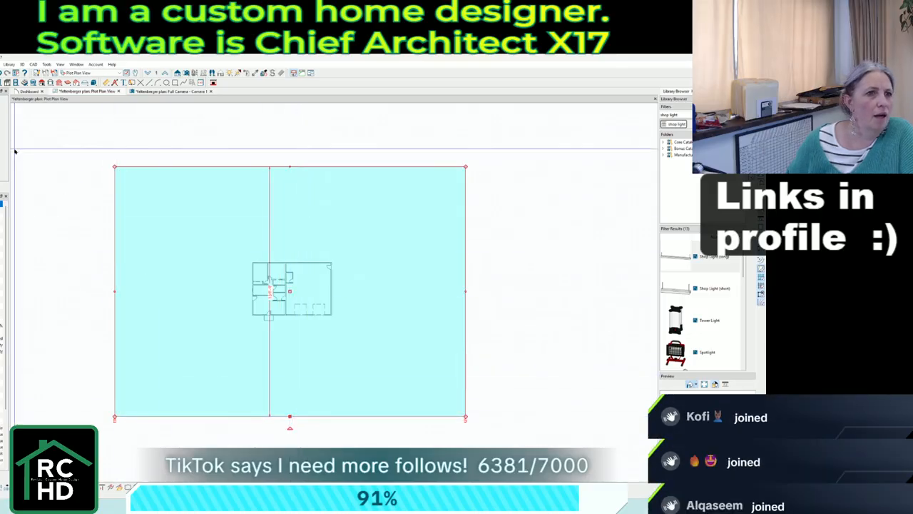
Draw a rectangular polyline grass region that covers the whole terrain perimeter.
click(2, 64)
mouse_move(6, 134)
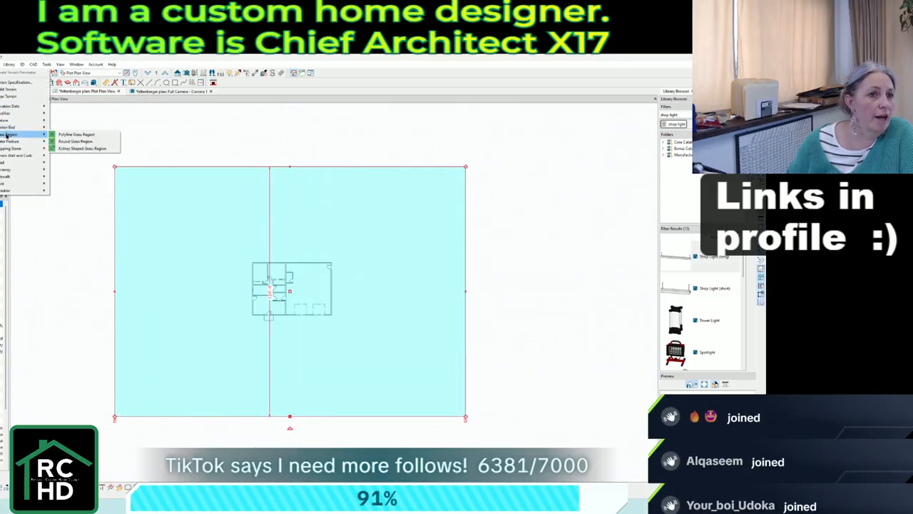
click(57, 135)
drag(114, 167, 465, 416)
scroll(235, 341, up, 5)
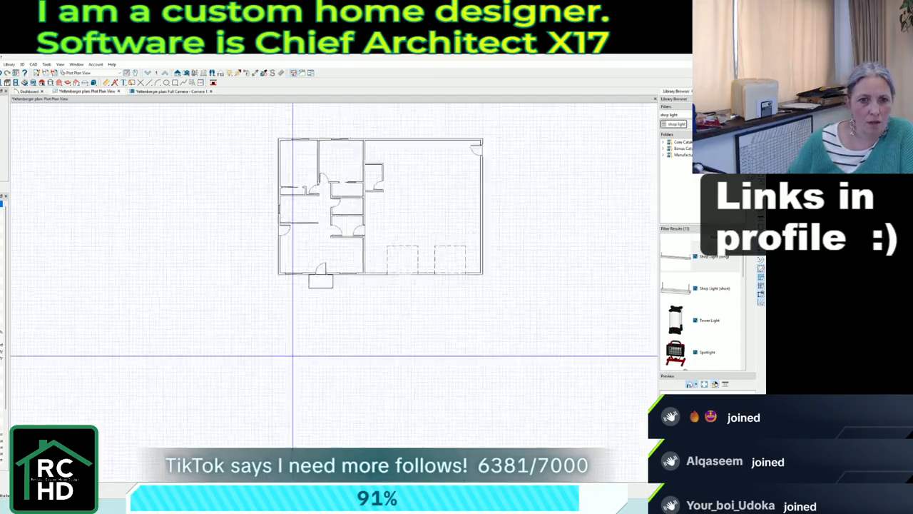
Draw a polyline driveway about 27'-8 1/2" wide from the garage's front wall toward the terrain's front edge.
scroll(207, 175, down, 3)
click(0, 64)
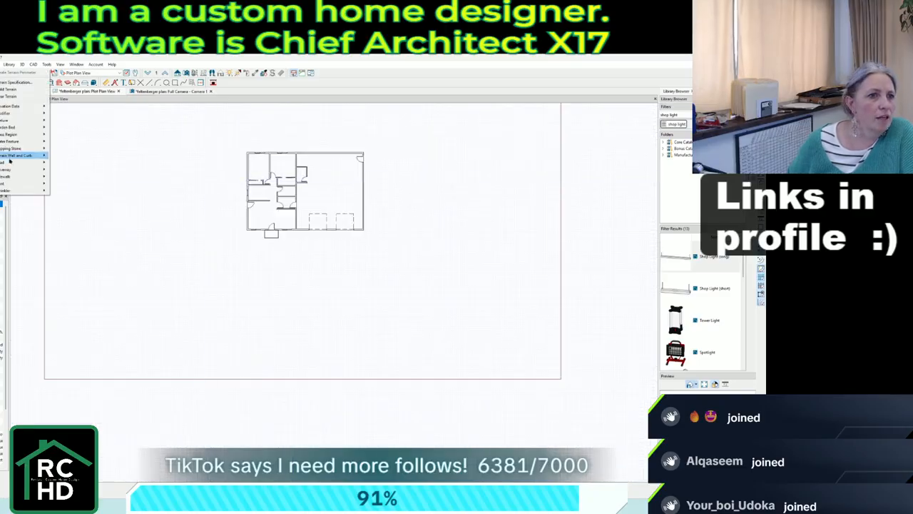
click(66, 184)
scroll(299, 214, down, 2)
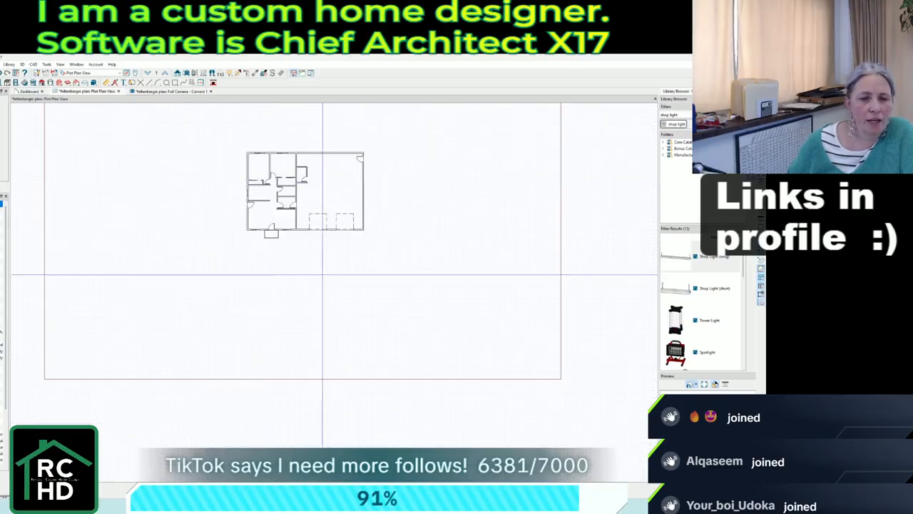
scroll(296, 229, up, 3)
drag(299, 229, 384, 453)
Break the driveway's side edge near the house and extend a 21 ft walkway section to the far side of the front porch.
scroll(239, 228, up, 4)
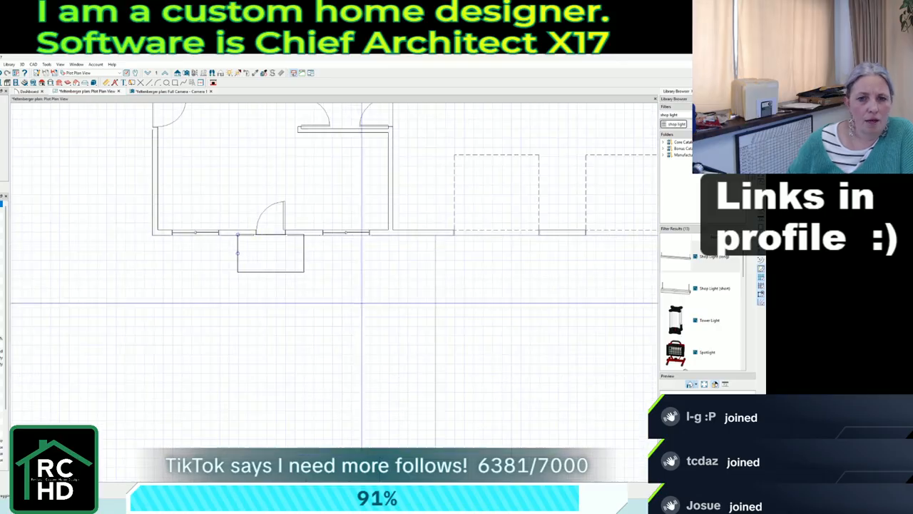
click(435, 301)
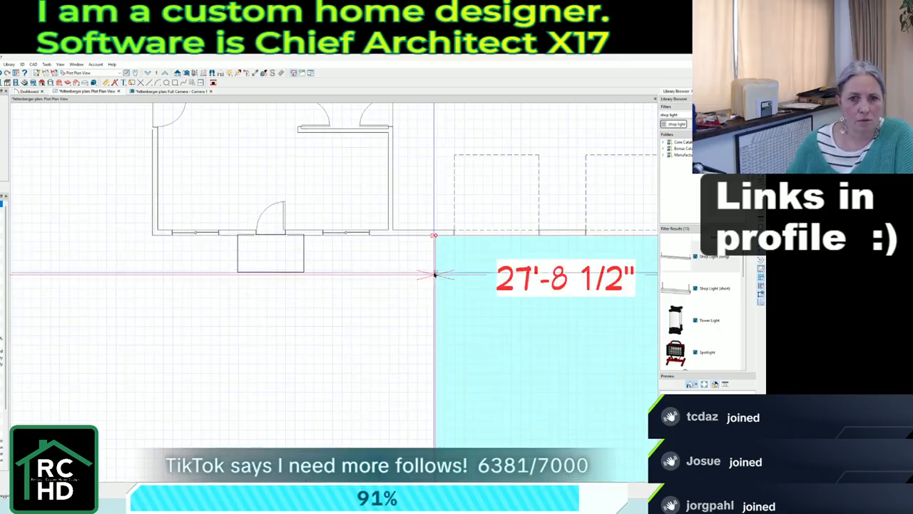
click(435, 265)
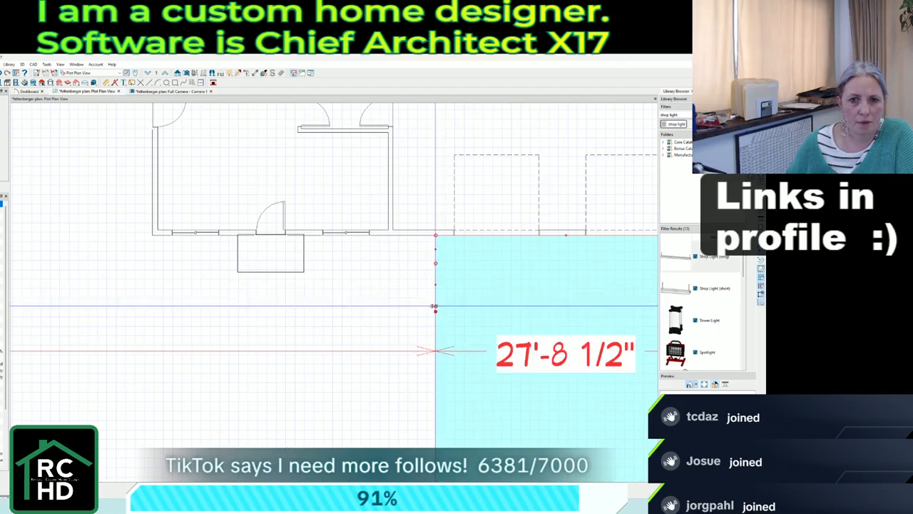
drag(438, 302, 238, 274)
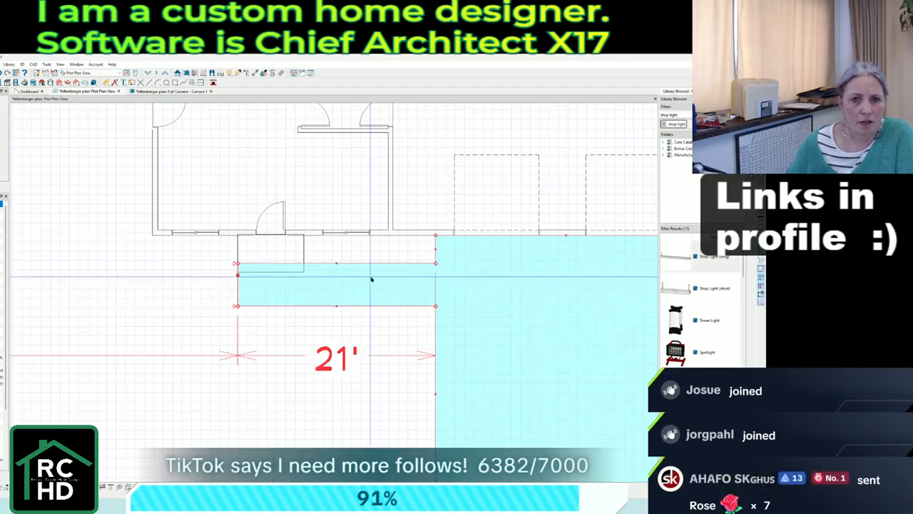
Set the walkway section's distance from the house's front wall to 42 inches and its width to 54 inches.
click(379, 263)
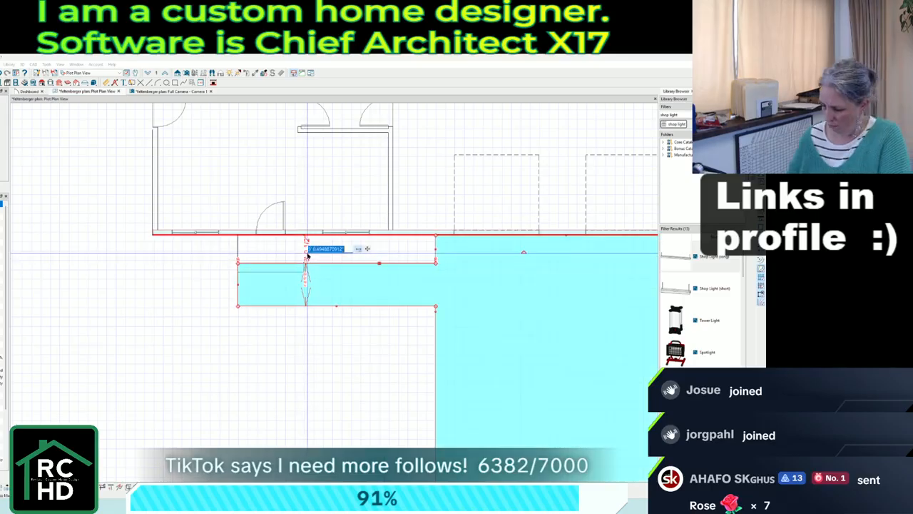
text(42)
key(Return)
click(341, 306)
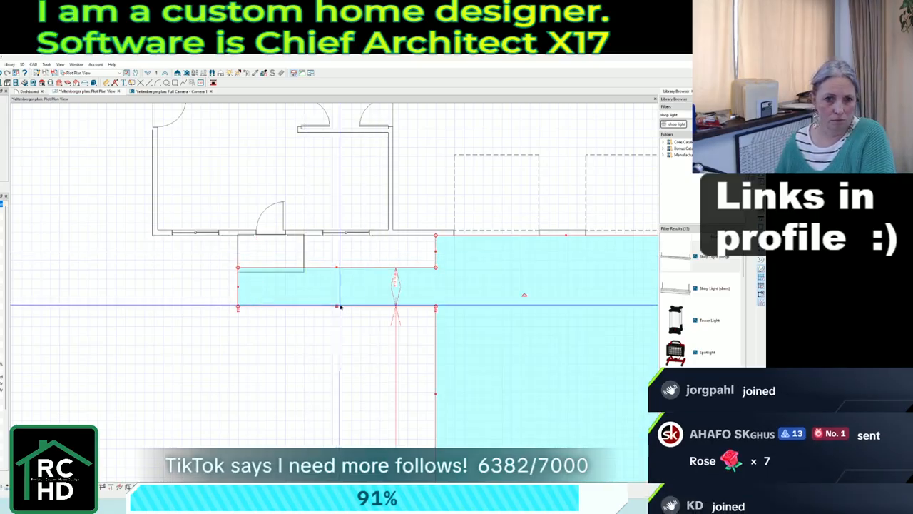
click(394, 286)
text(5)
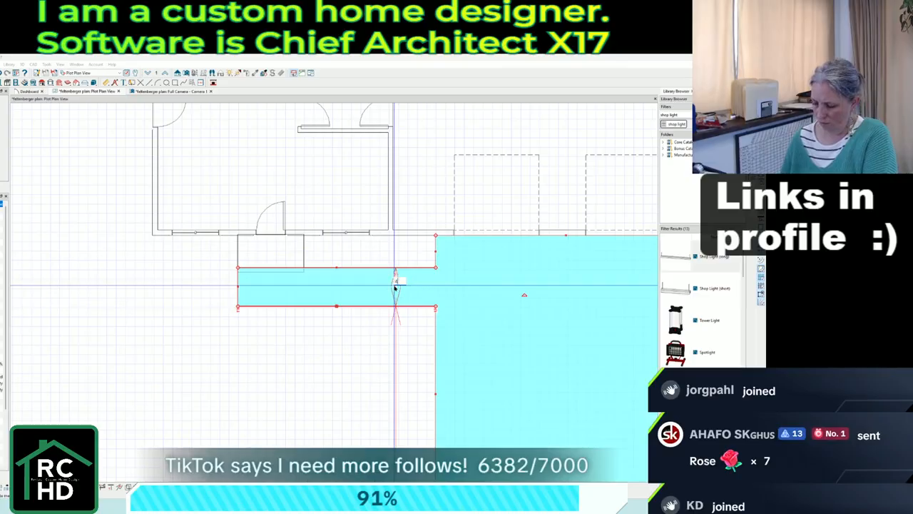
text(4)
key(Return)
key(Escape)
scroll(317, 265, down, 2)
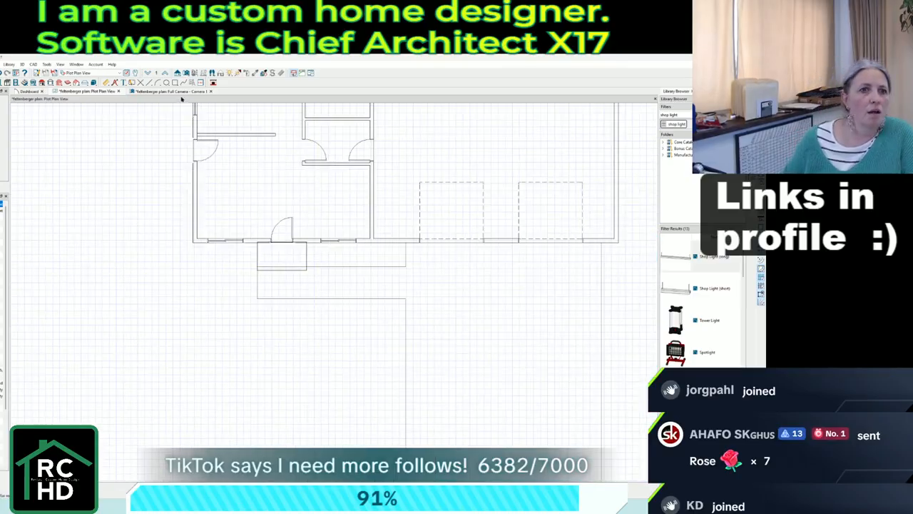
Review the house, driveway and walkway from outside in the 3D camera view.
click(175, 92)
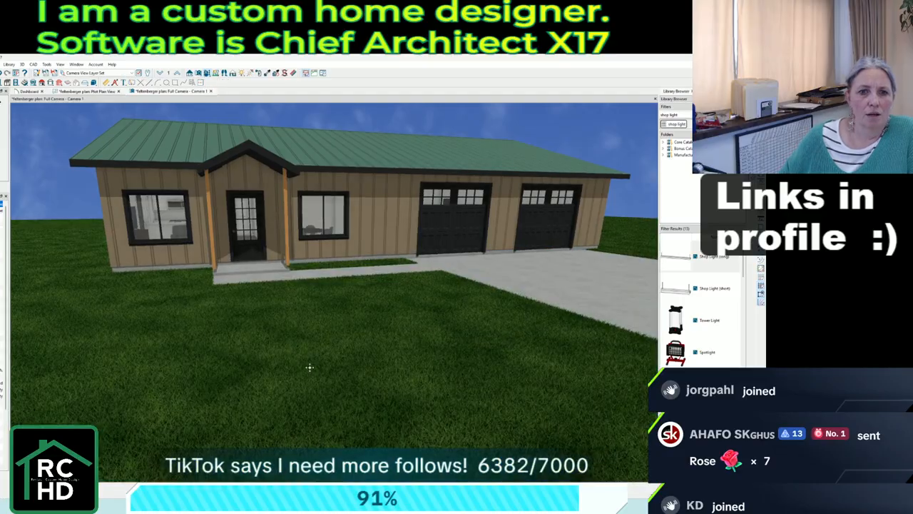
mouse_move(216, 316)
middle_down()
mouse_move(206, 296)
mouse_move(218, 305)
middle_up()
scroll(224, 288, down, 4)
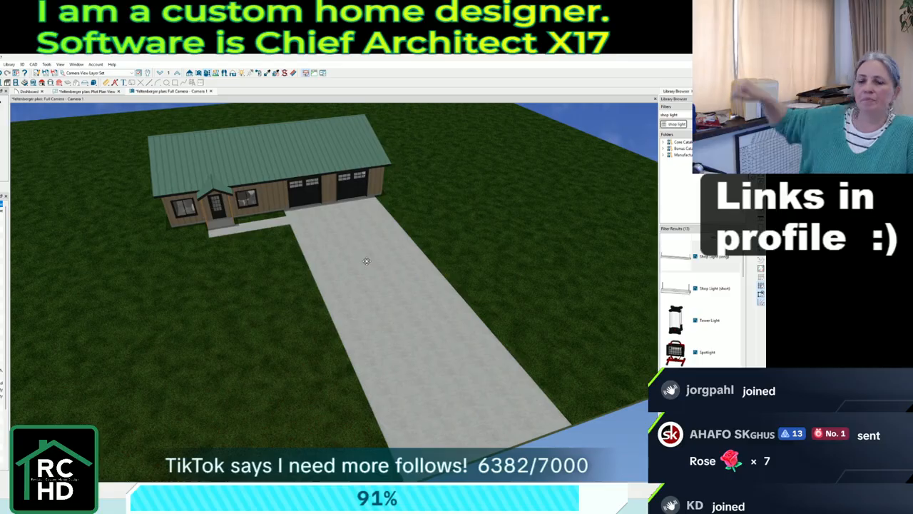
mouse_move(361, 258)
middle_down()
mouse_move(337, 253)
mouse_move(361, 249)
mouse_move(353, 279)
mouse_move(354, 259)
middle_up()
scroll(342, 255, down, 3)
scroll(371, 225, up, 3)
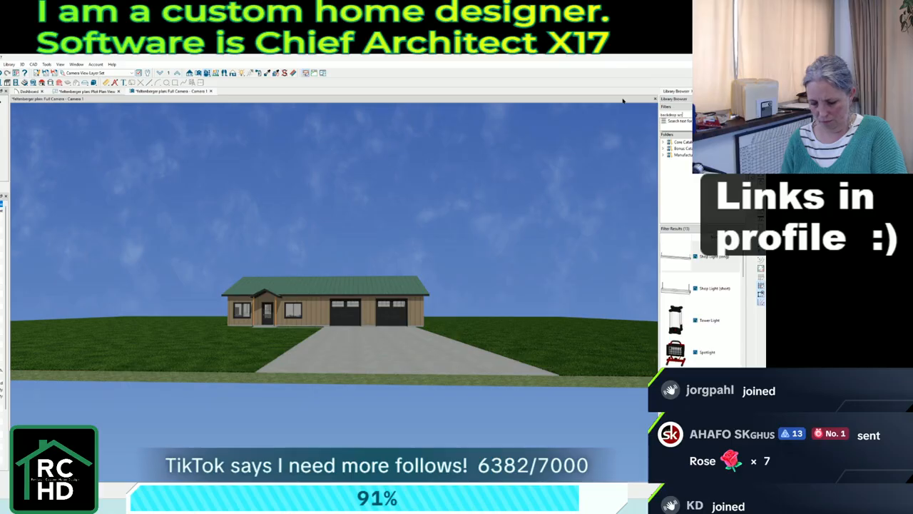
Search the library for "backdrop scrub" and apply the scrubland backdrop to the camera view.
text(ub)
key(Return)
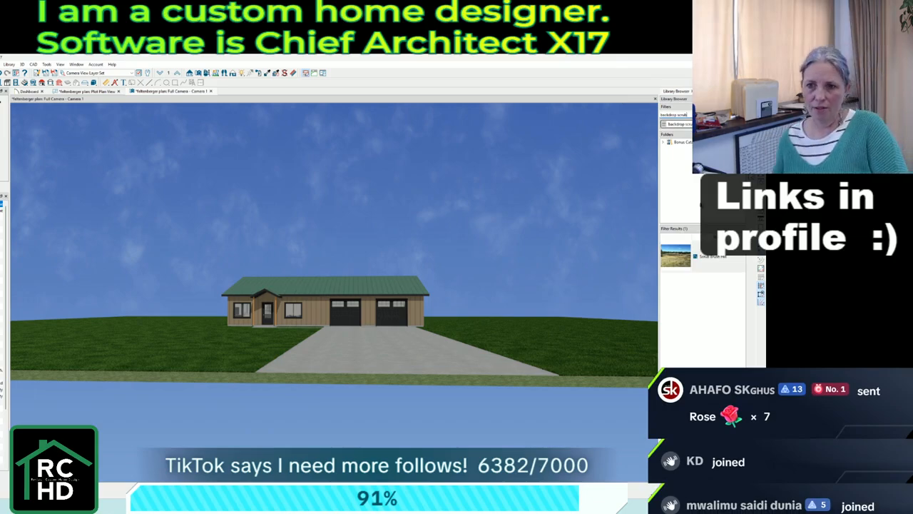
click(555, 279)
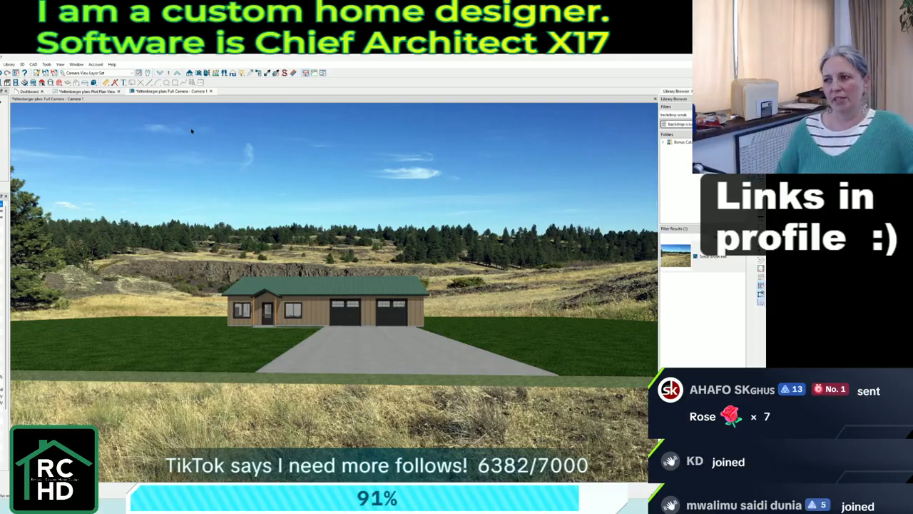
Frame the front of the house in the camera view and switch it to the physically based rendering technique.
scroll(274, 232, down, 1)
scroll(296, 305, up, 7)
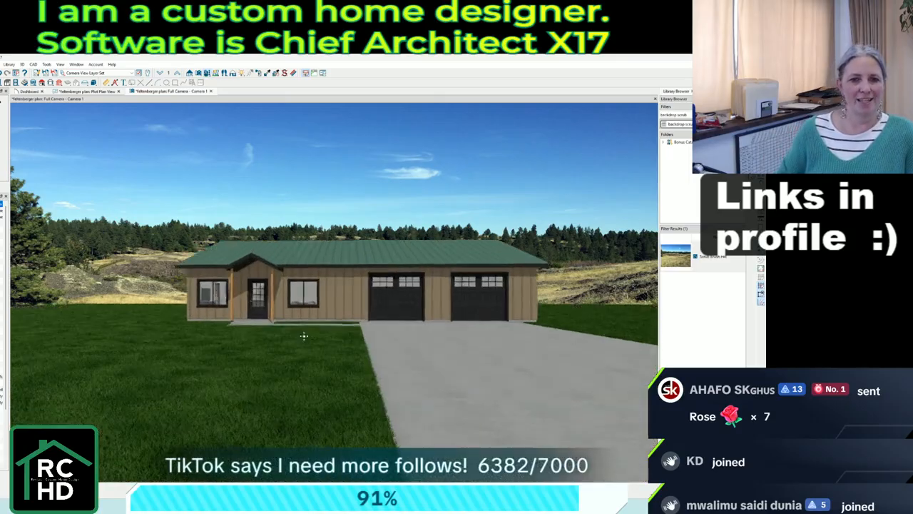
drag(303, 335, 305, 331)
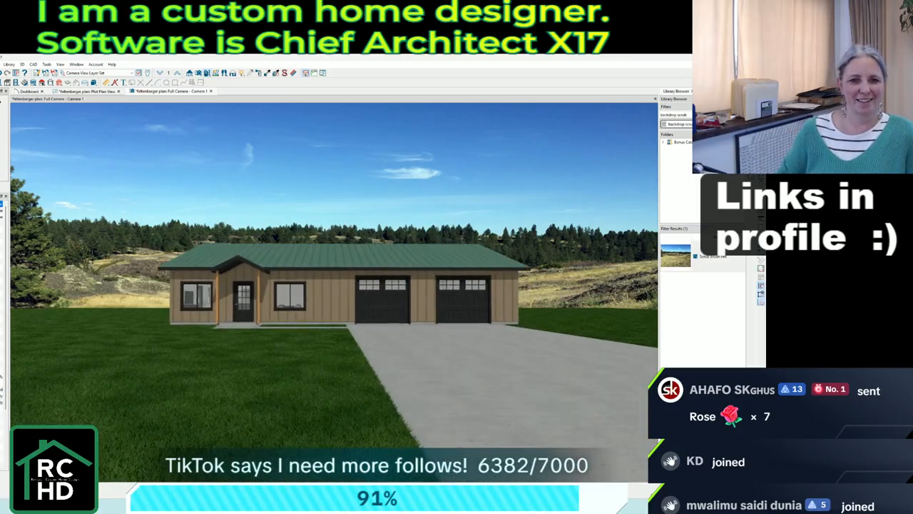
middle_drag(261, 345, 282, 352)
scroll(281, 352, up, 1)
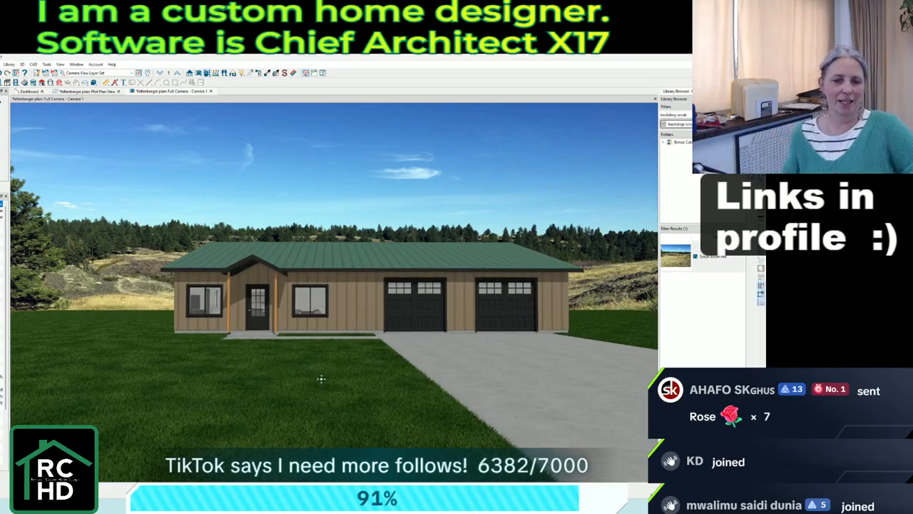
click(23, 64)
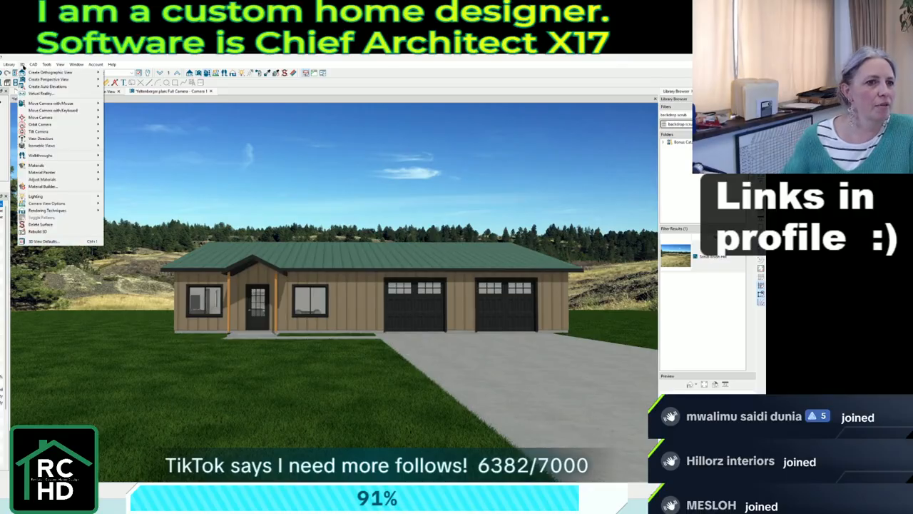
mouse_move(72, 210)
click(132, 224)
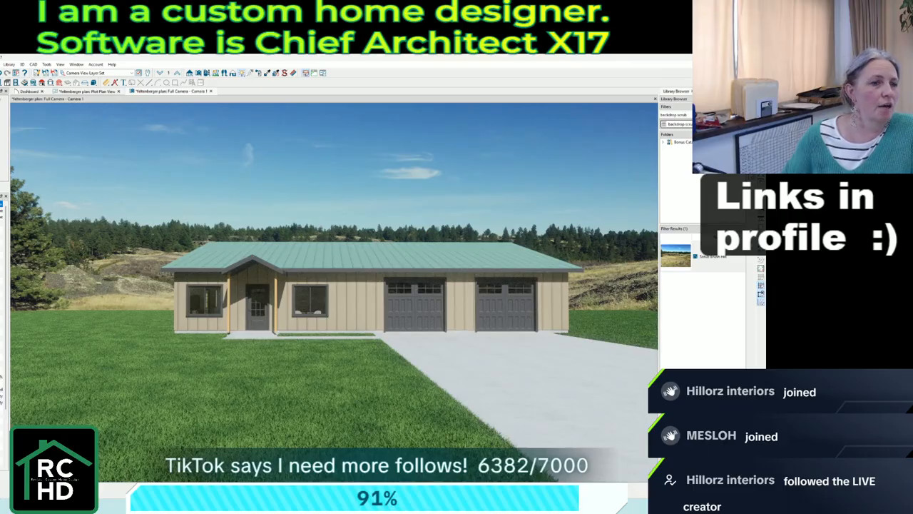
Set the generic sun's intensity to the Dusk preset, turn off Sun Follows Camera, and adjust the sun's angle.
click(336, 227)
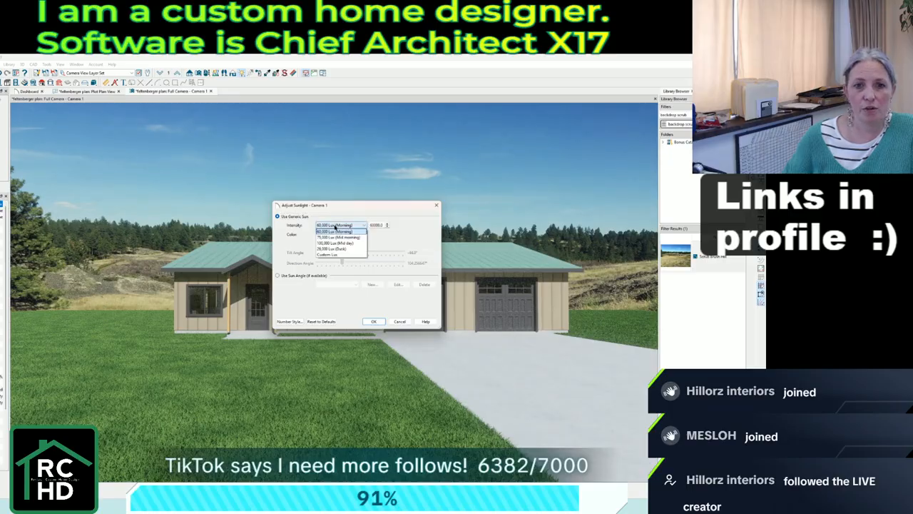
click(337, 247)
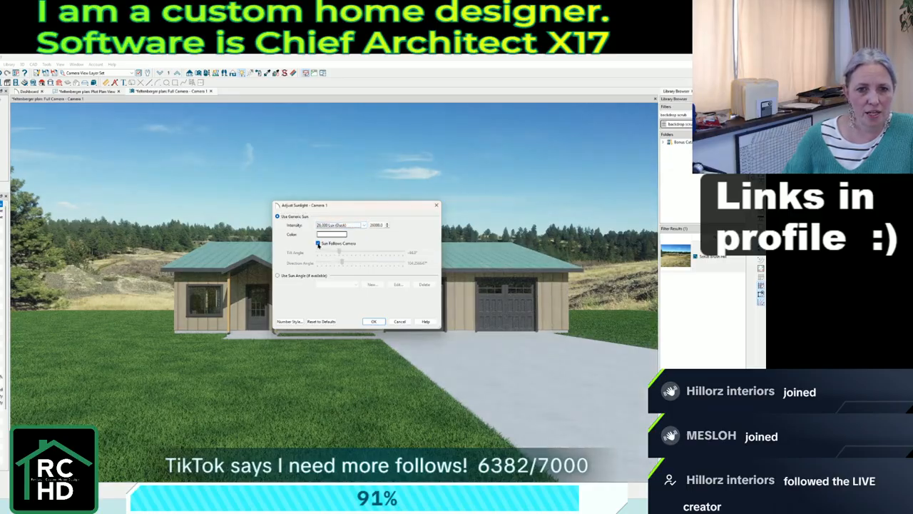
click(318, 243)
drag(340, 253, 350, 262)
click(374, 321)
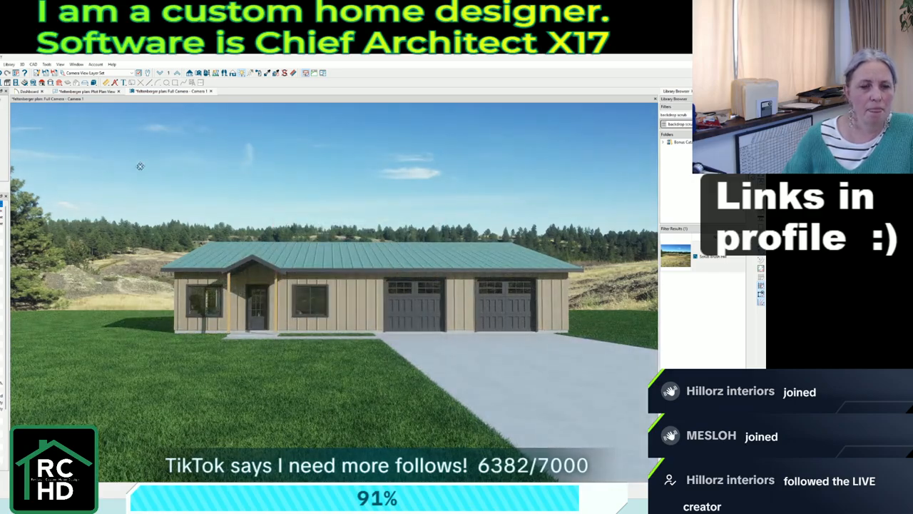
Create a light set named "exterior" for the current camera with all lights off, and sort its light sources by room.
click(250, 74)
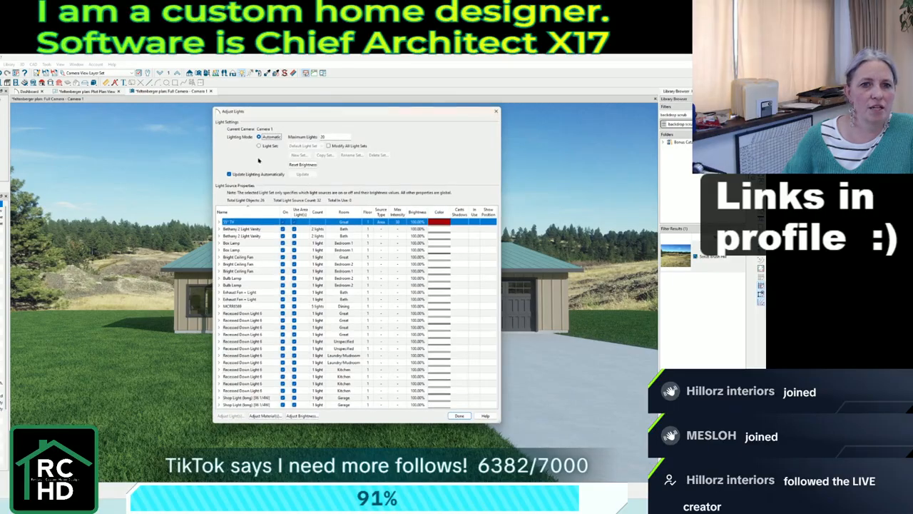
click(259, 146)
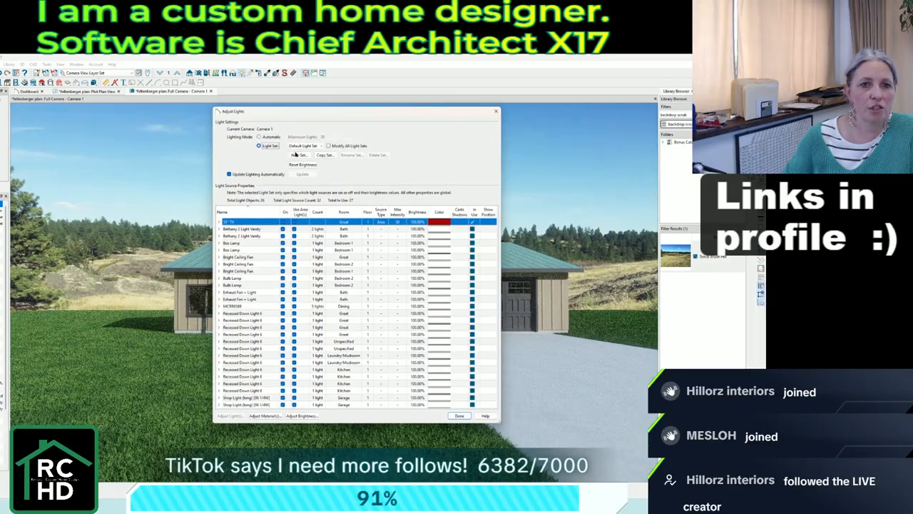
click(298, 155)
text(exteri)
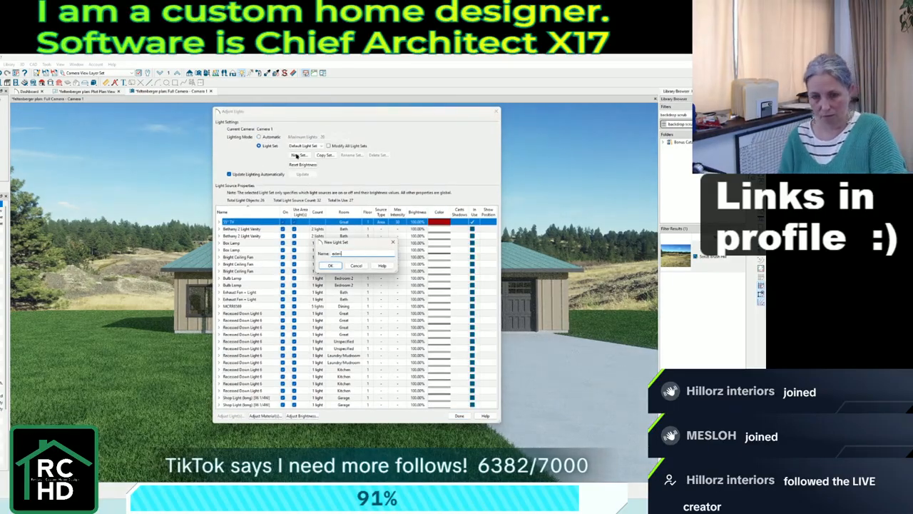
text(or)
key(Return)
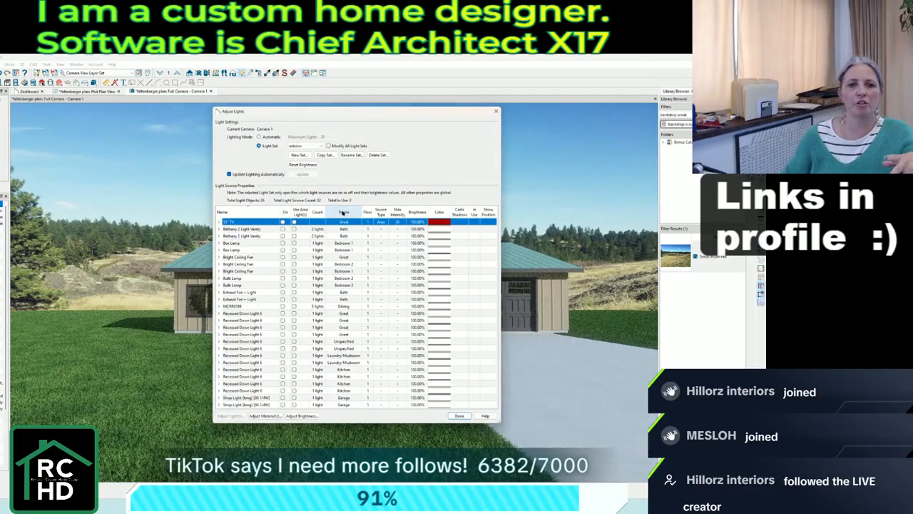
click(343, 212)
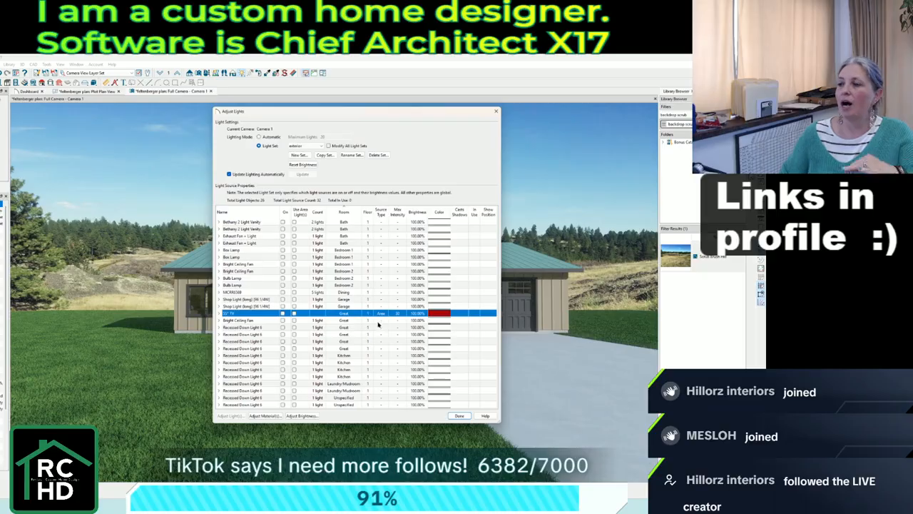
click(458, 415)
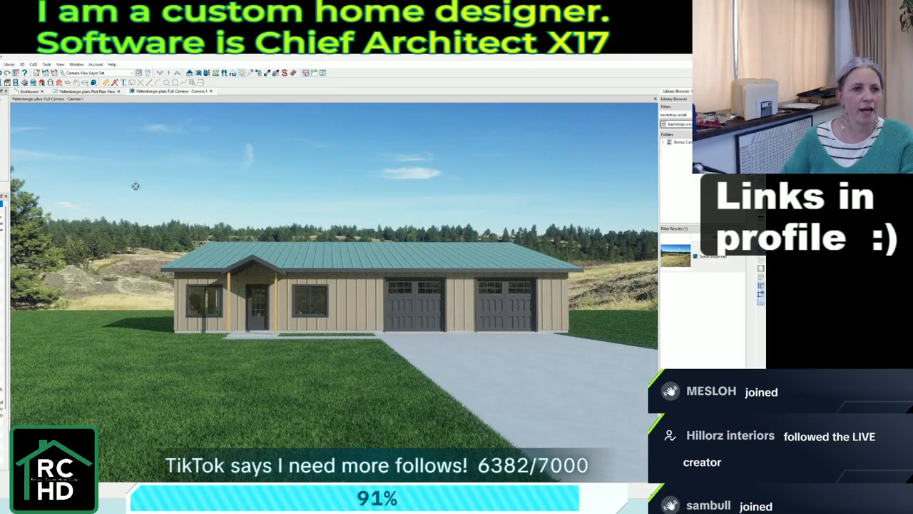
Enable DLSS Real-Time Denoising in the physically based rendering technique options.
click(23, 64)
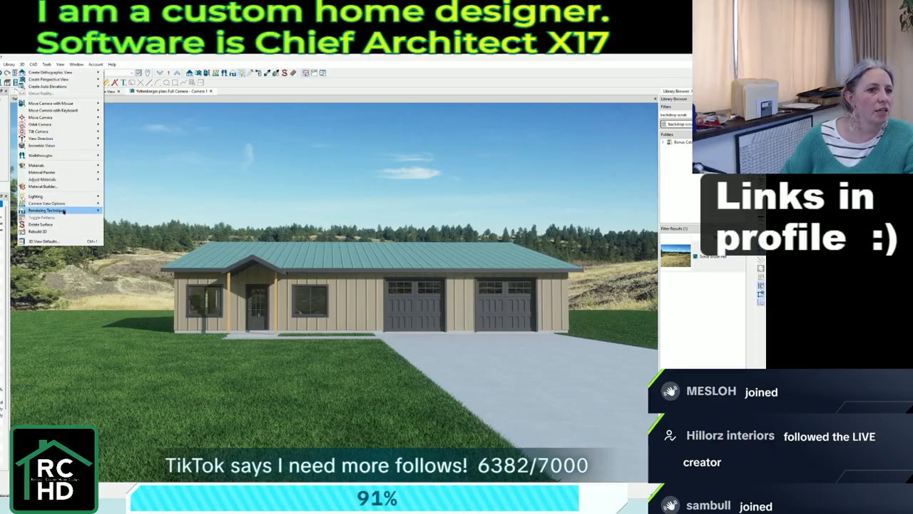
mouse_move(78, 210)
click(128, 275)
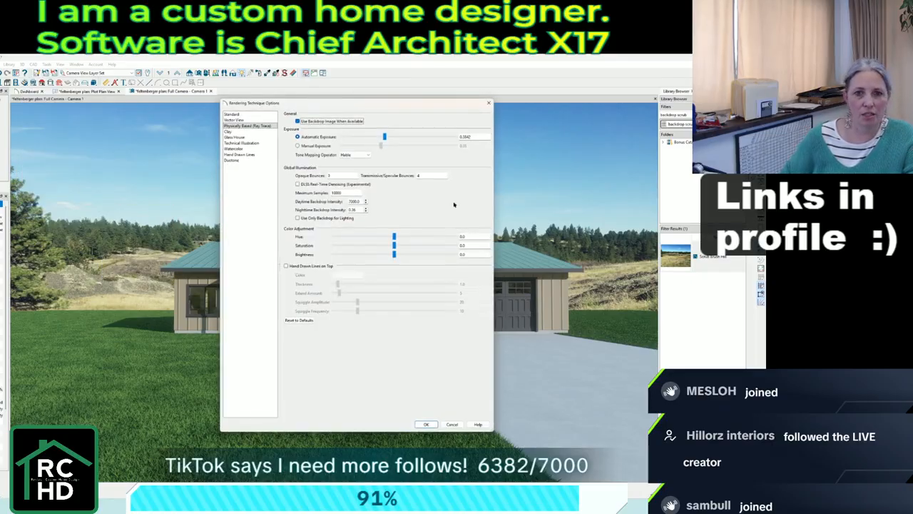
drag(401, 104, 663, 79)
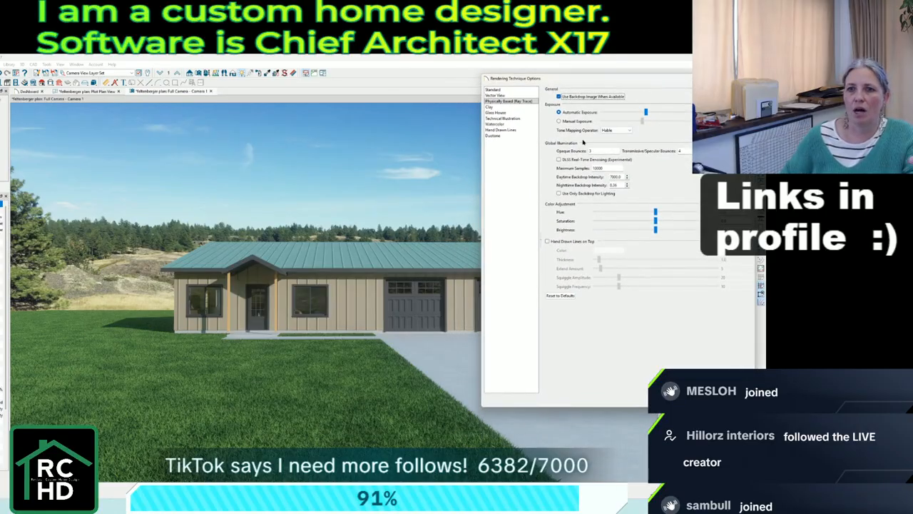
click(560, 160)
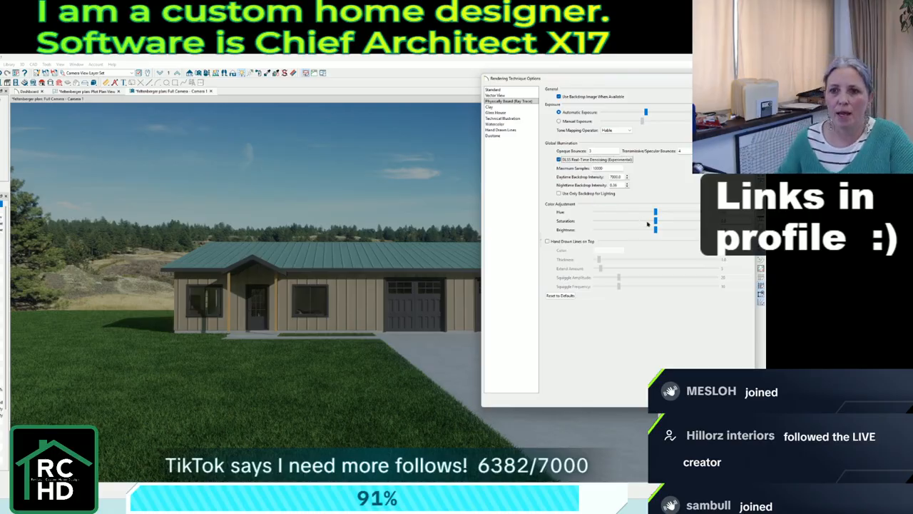
Raise the rendering's saturation slightly, lower its brightness and automatic exposure slightly, and apply the options.
mouse_move(655, 221)
mouse_down()
mouse_move(667, 223)
mouse_move(651, 233)
mouse_up()
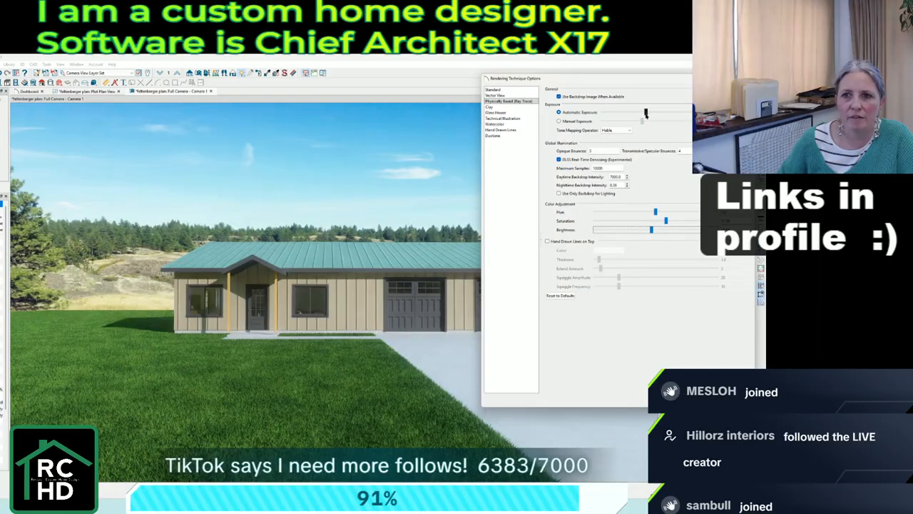
click(645, 114)
drag(643, 116, 642, 114)
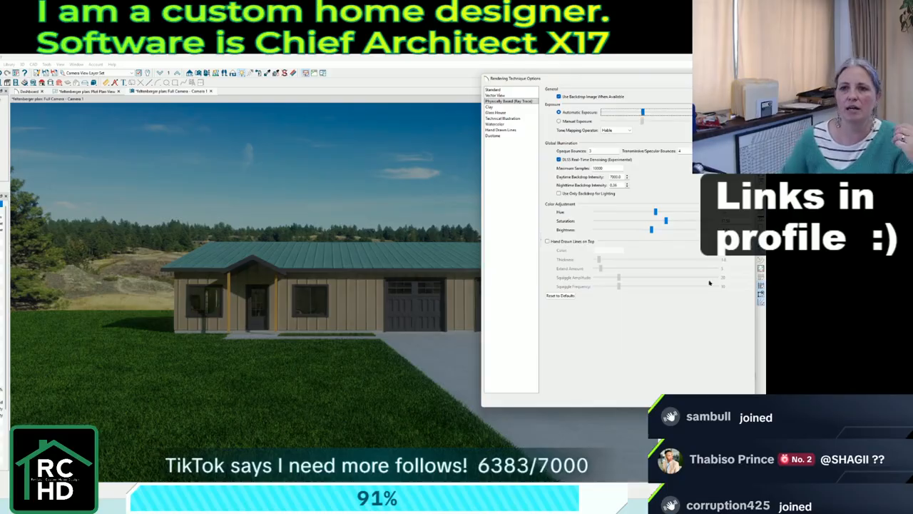
click(678, 400)
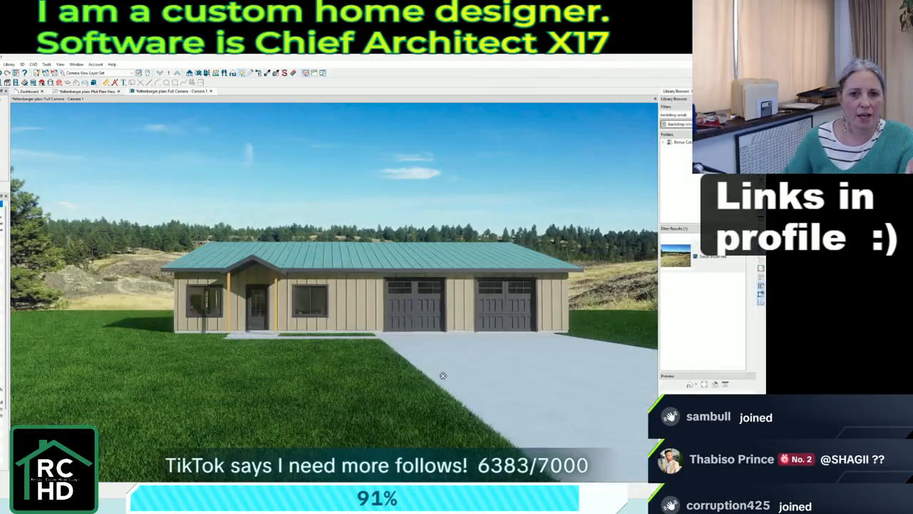
Export the front view of the house as the picture "exterior 1.jpg" in the project's v1 folder, using the active window size.
middle_drag(442, 375, 452, 371)
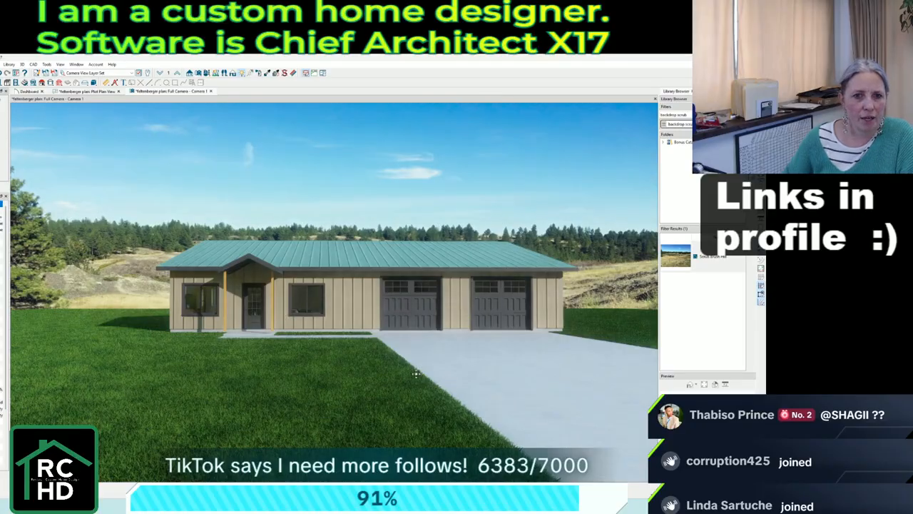
click(1, 64)
mouse_move(22, 205)
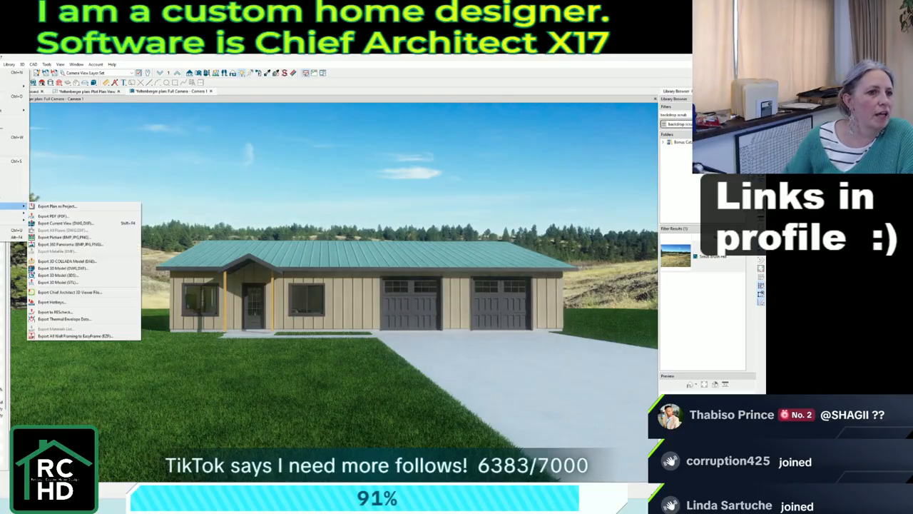
click(47, 238)
click(398, 317)
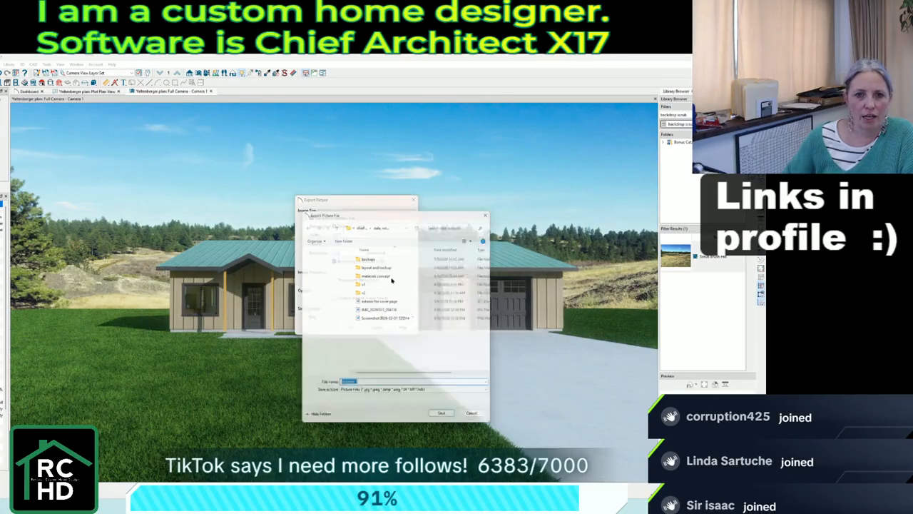
drag(358, 204, 912, 357)
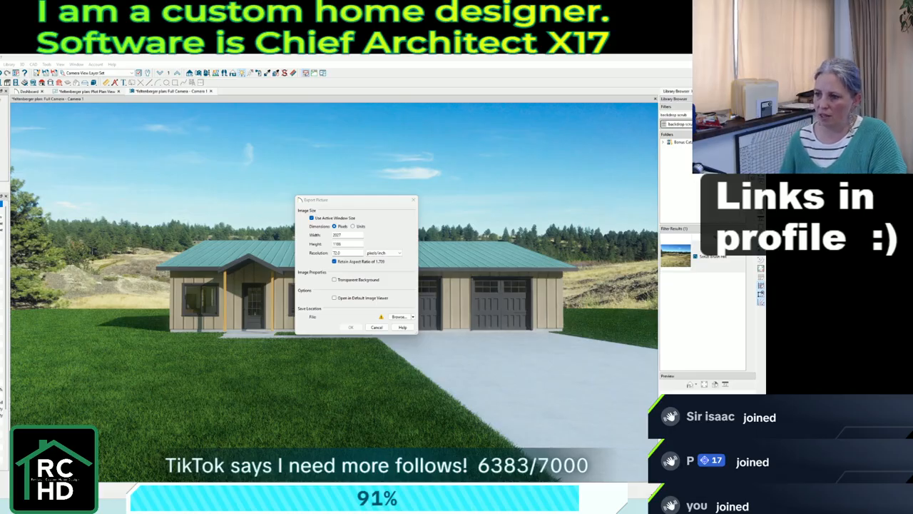
key(Return)
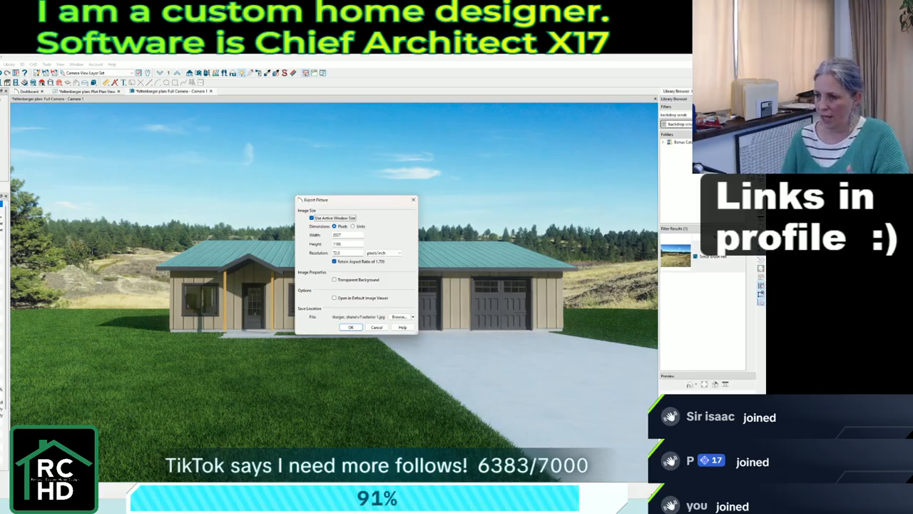
click(350, 327)
Frame the garage end of the house from the front corner and export the view as the picture "exterior 2.jpg".
drag(473, 373, 194, 349)
drag(255, 336, 468, 335)
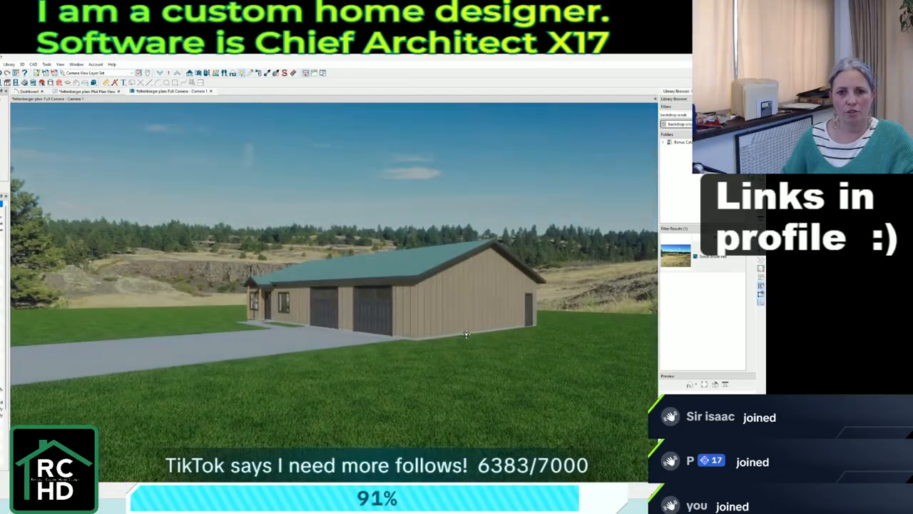
scroll(456, 314, up, 2)
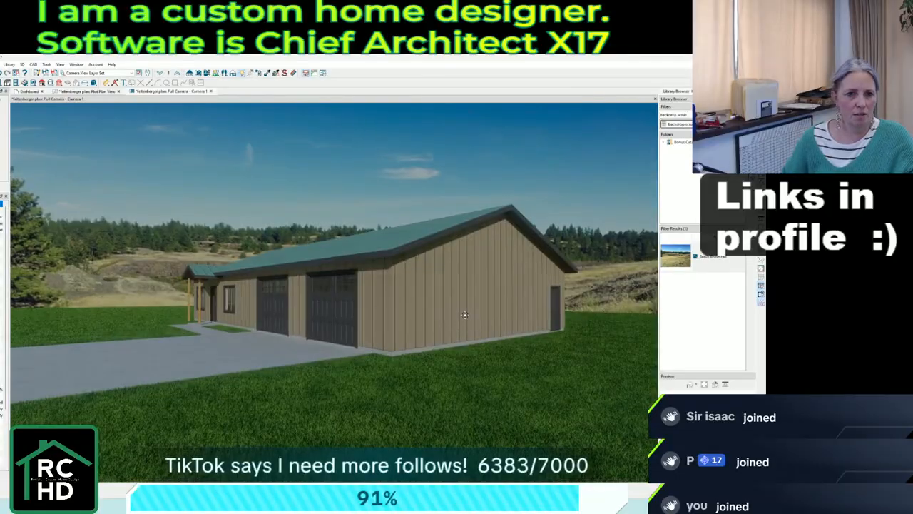
click(0, 64)
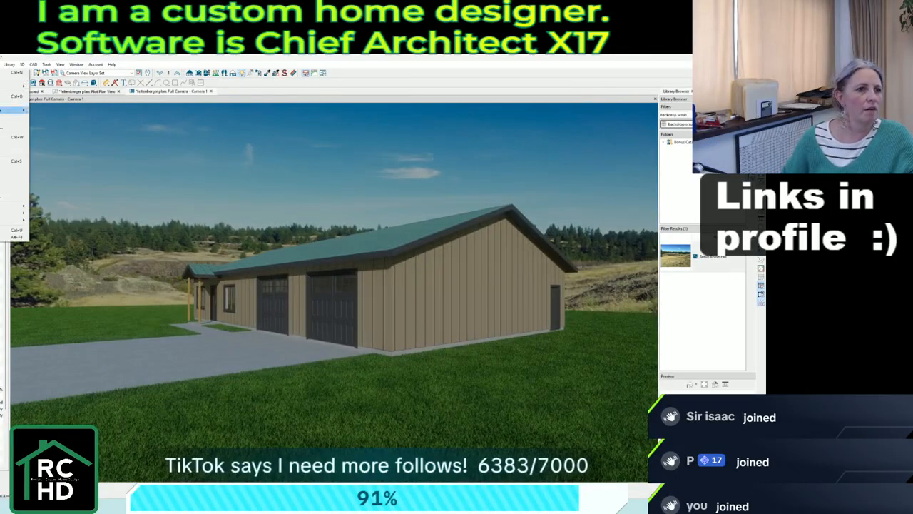
mouse_move(7, 207)
click(37, 237)
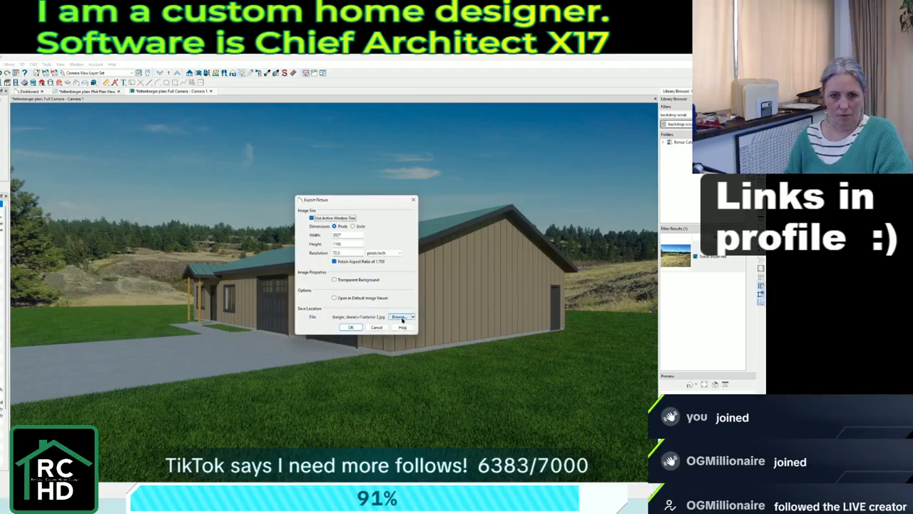
click(356, 328)
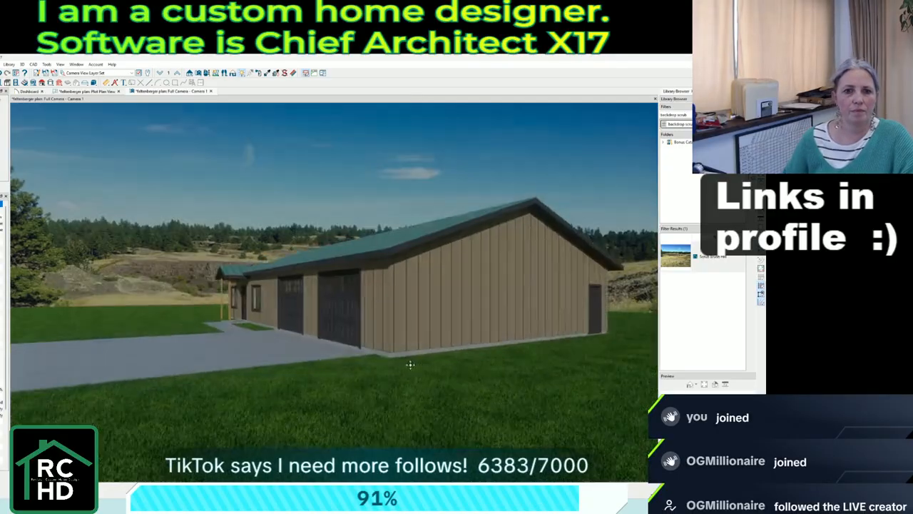
Frame the rear corner at the garage side door and set the generic sun's direction angle to about 233° to light the rear wall.
scroll(410, 365, up, 5)
scroll(127, 298, down, 8)
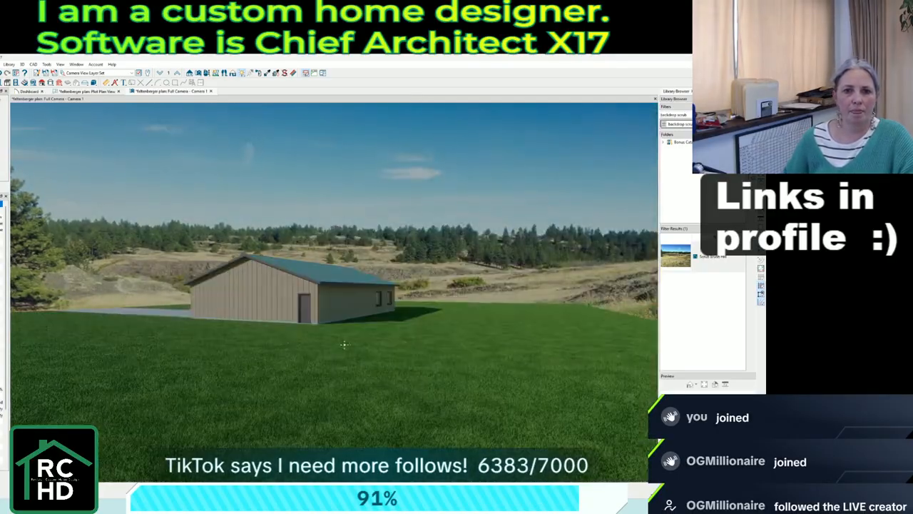
scroll(393, 346, up, 5)
scroll(393, 346, down, 5)
scroll(203, 302, up, 4)
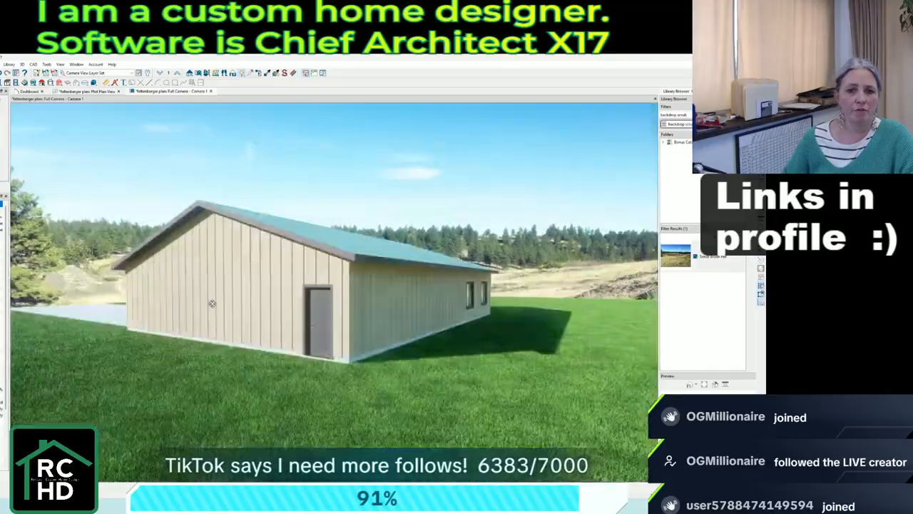
drag(204, 302, 195, 302)
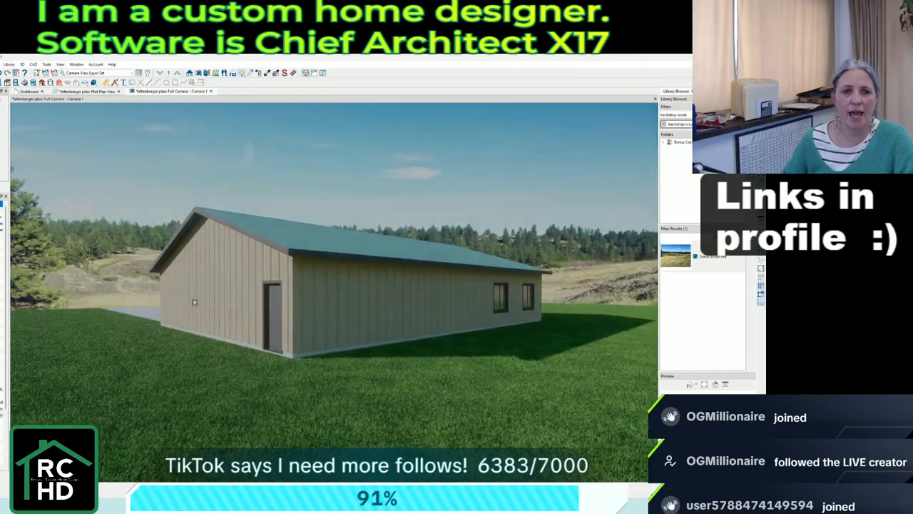
click(250, 73)
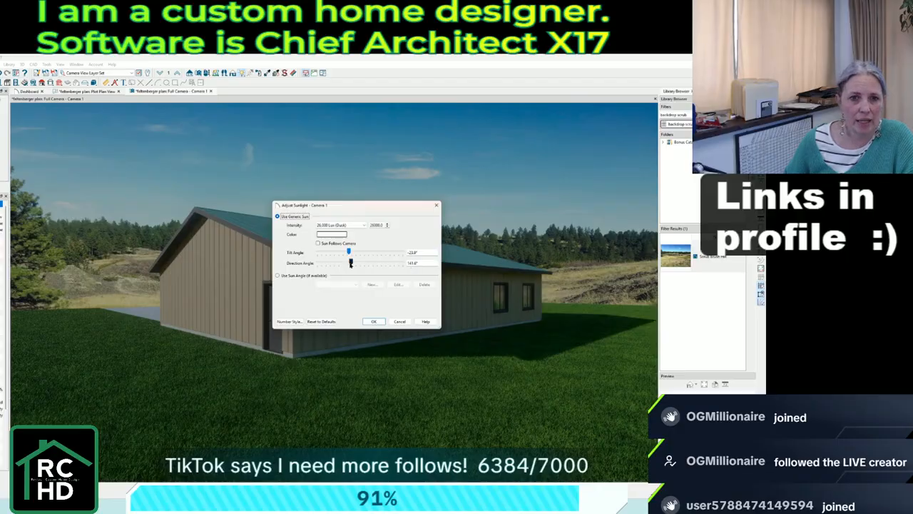
drag(350, 263, 372, 264)
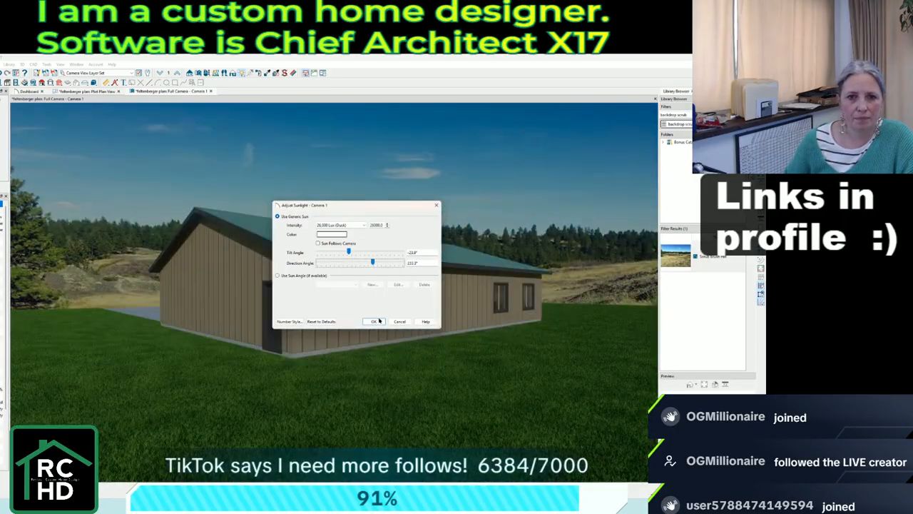
click(373, 321)
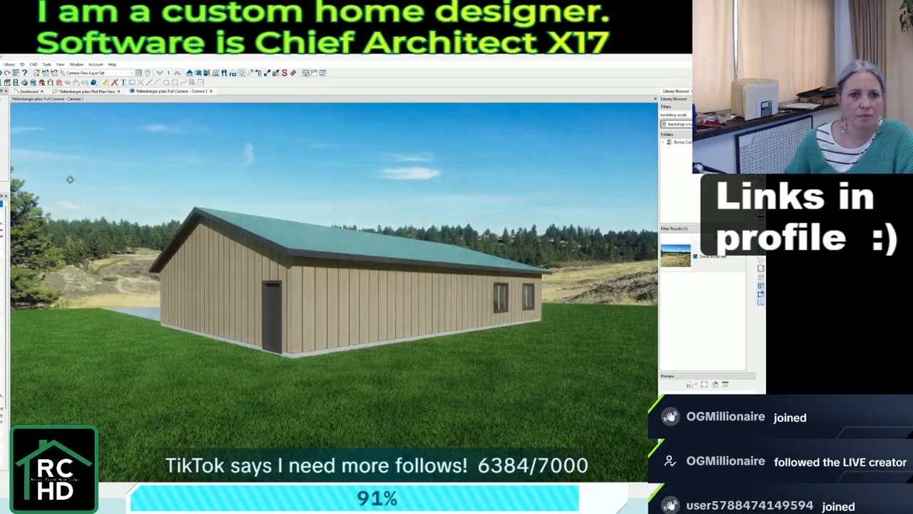
Export the rear corner view with the garage side door as the picture "exterior 3.jpg".
click(1, 64)
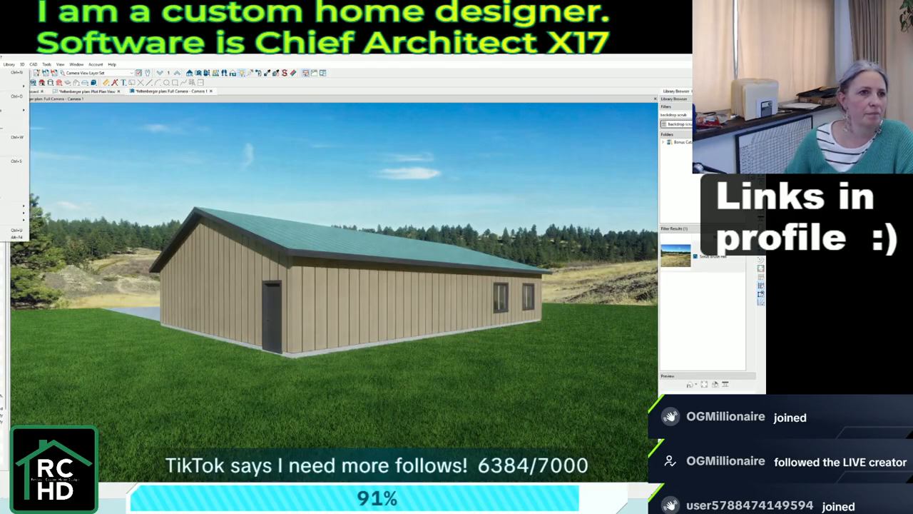
mouse_move(15, 206)
click(51, 239)
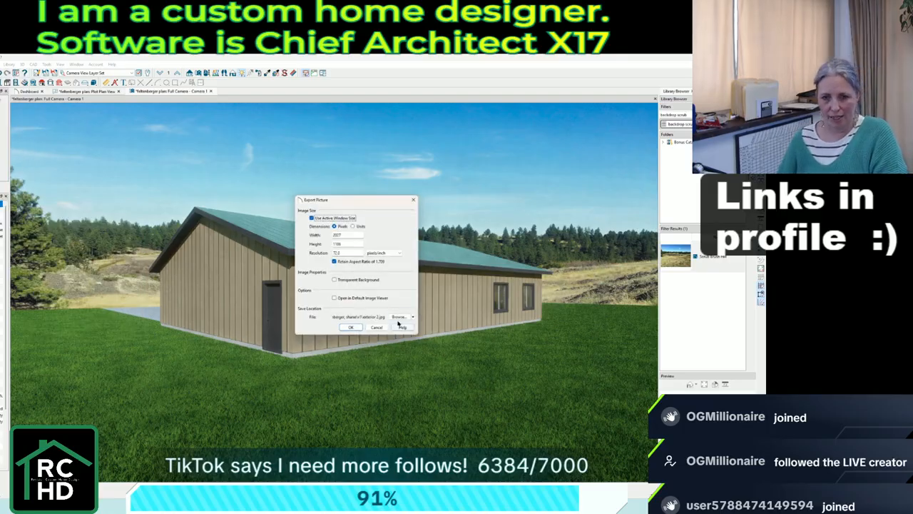
click(399, 317)
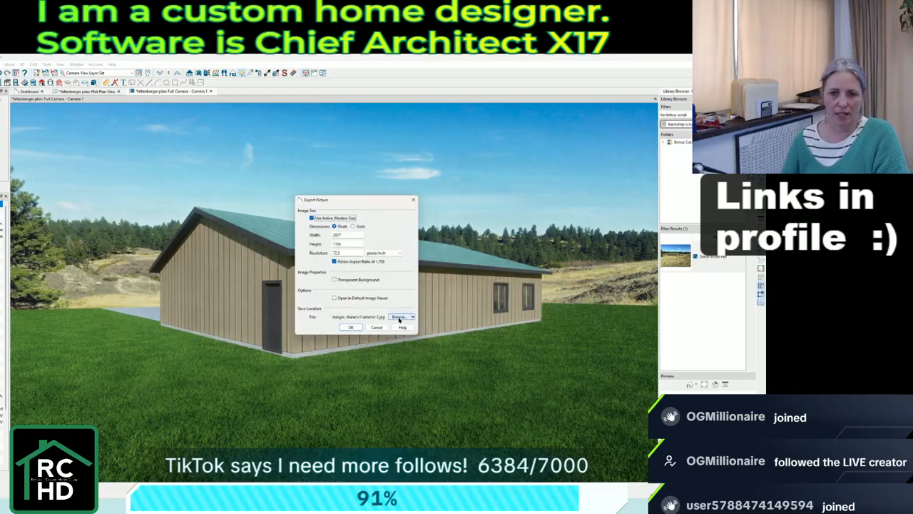
click(352, 327)
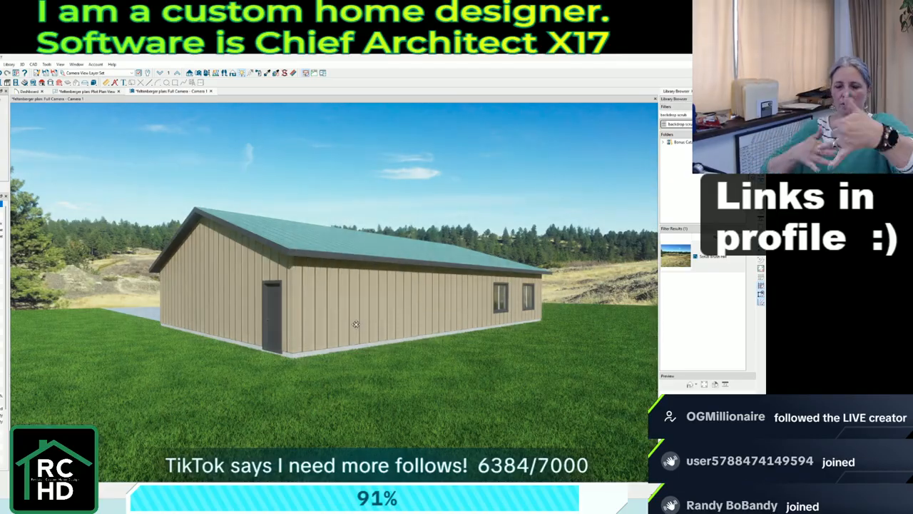
Frame the opposite rear corner of the house and set the generic sun's direction angle to about 325° to light both walls.
drag(457, 336, 245, 285)
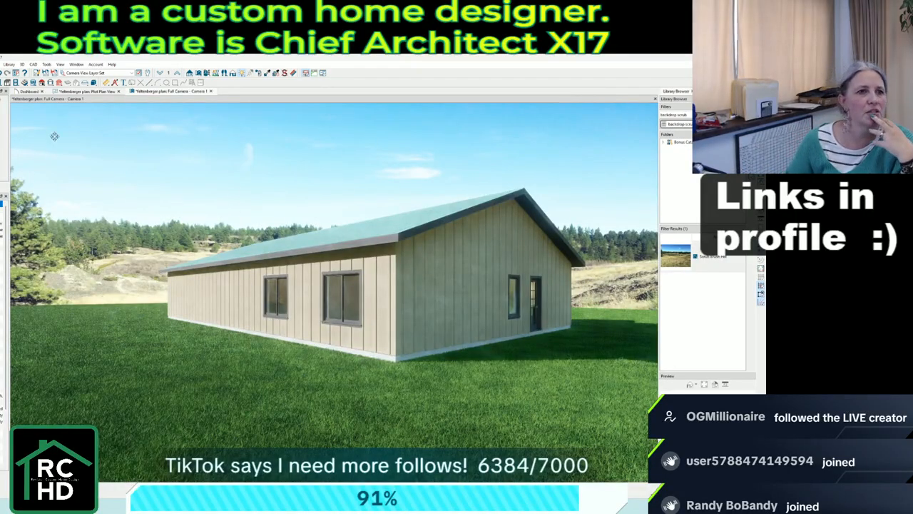
click(251, 73)
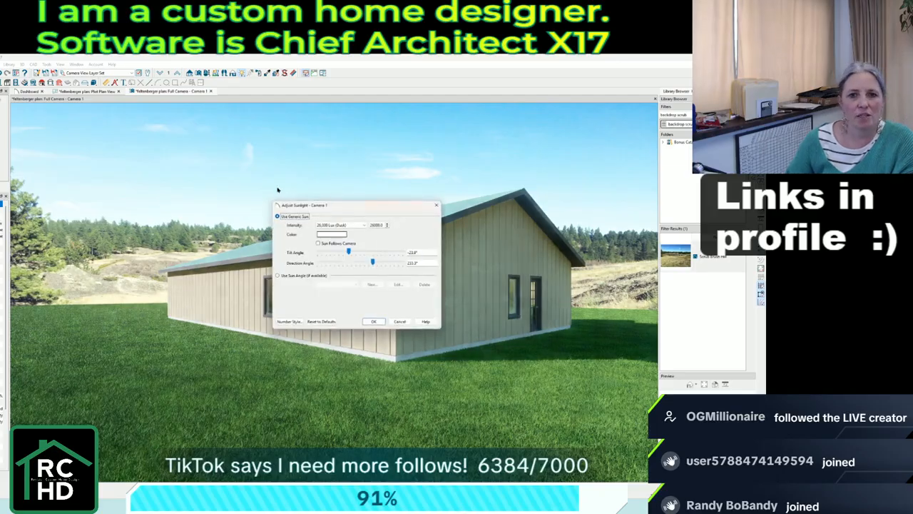
drag(373, 263, 394, 268)
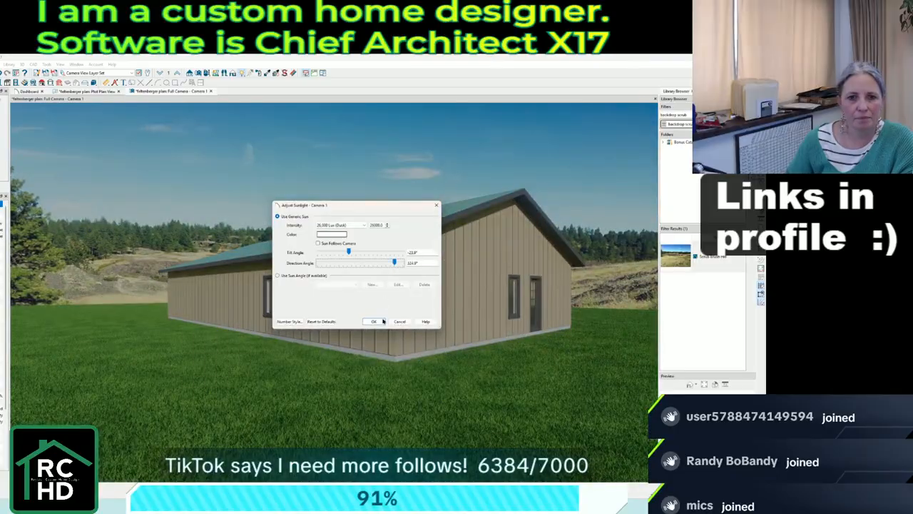
click(373, 321)
Export the lit rear corner view as the picture "exterior 4.jpg", using the active window size.
click(8, 65)
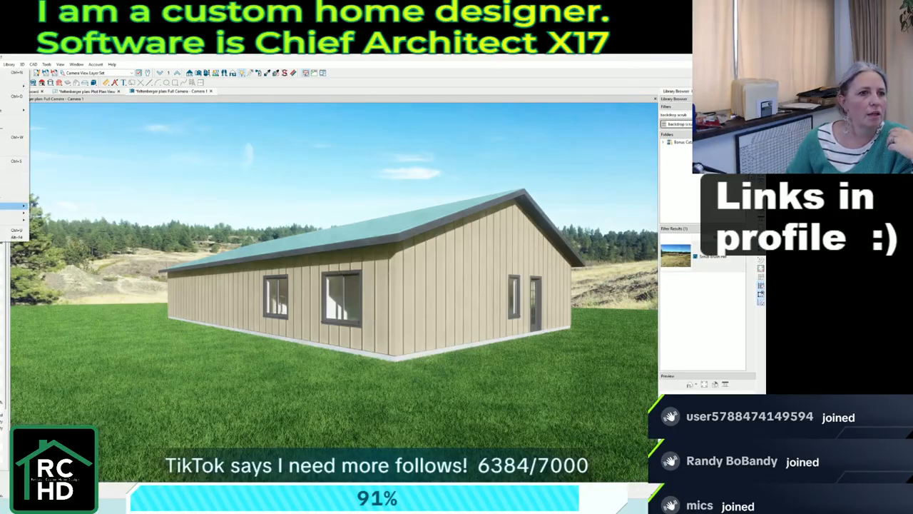
mouse_move(18, 206)
click(72, 238)
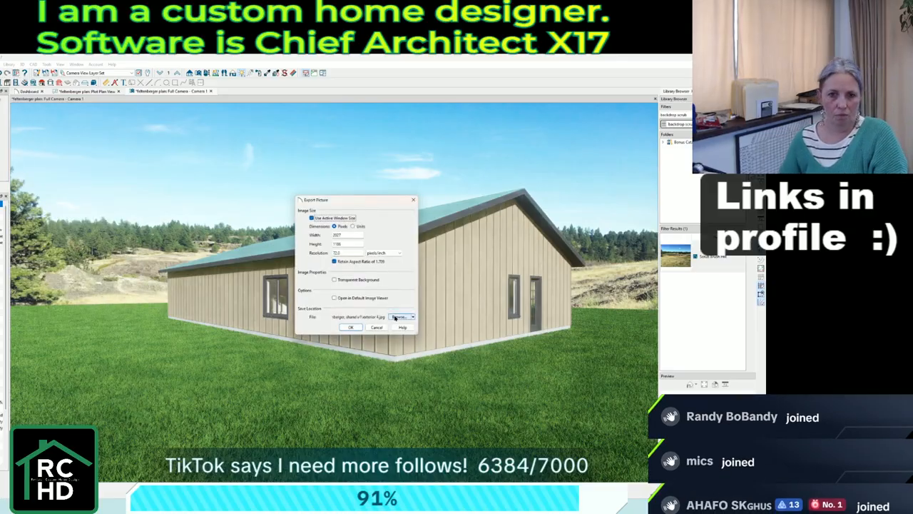
click(350, 327)
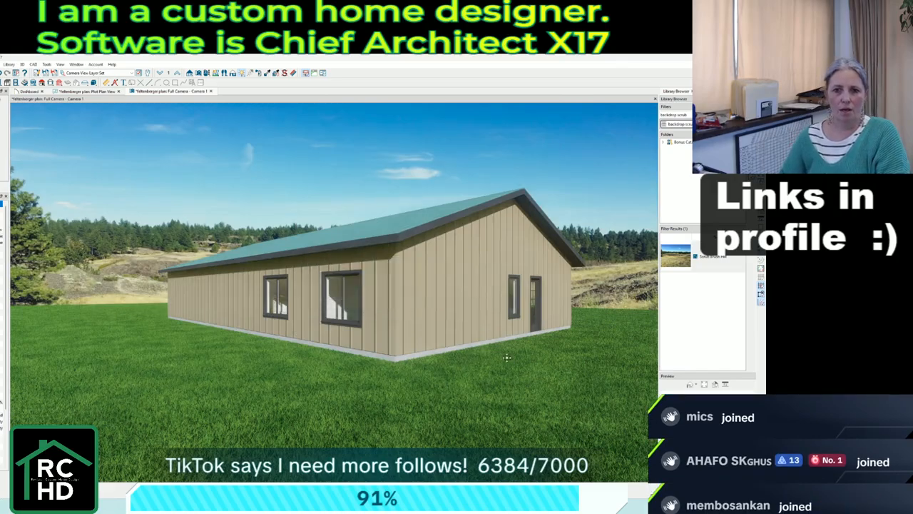
Frame a close view of the front porch and entry door and set the generic sun's direction angle to about 133°.
middle_drag(507, 358, 372, 357)
scroll(122, 297, up, 4)
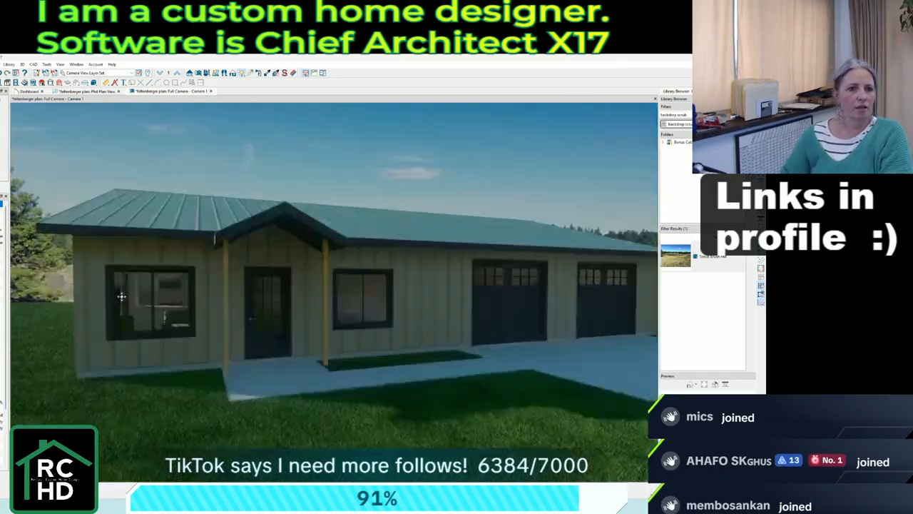
middle_drag(132, 300, 342, 323)
scroll(517, 309, down, 2)
scroll(517, 308, up, 4)
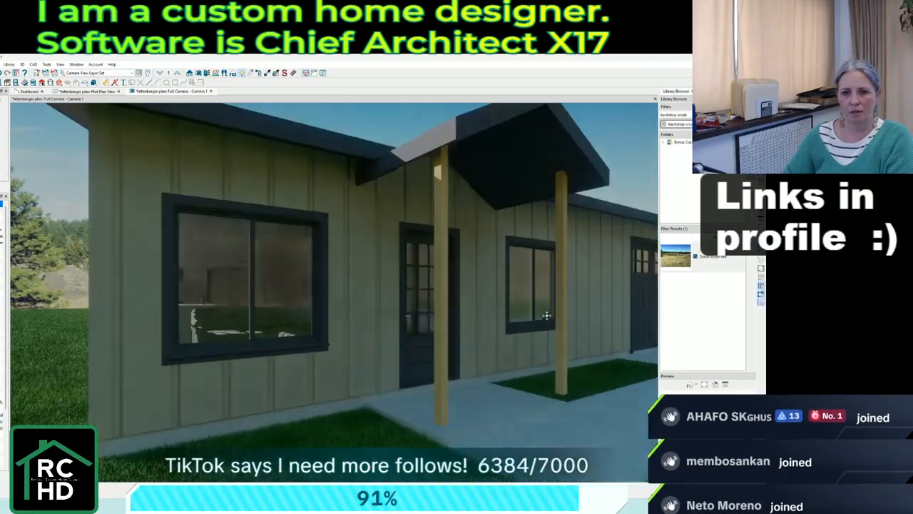
middle_drag(546, 316, 540, 319)
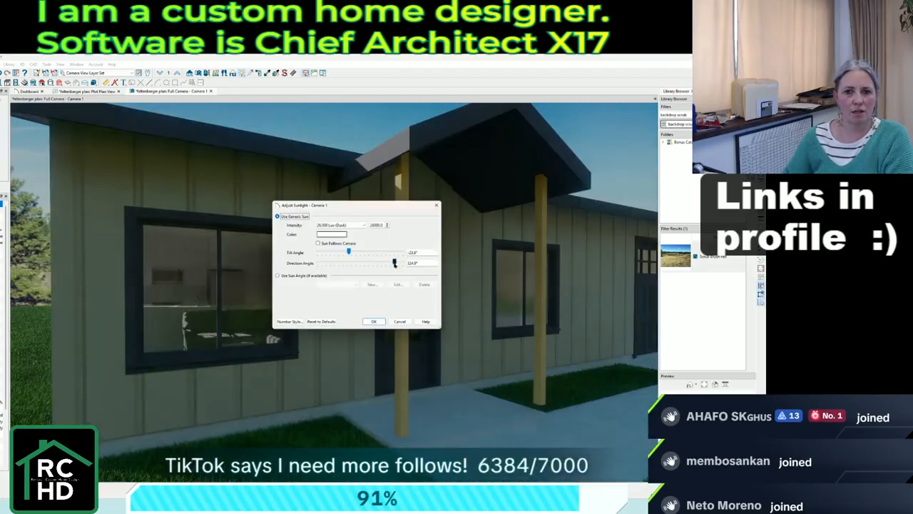
drag(394, 263, 349, 264)
click(374, 321)
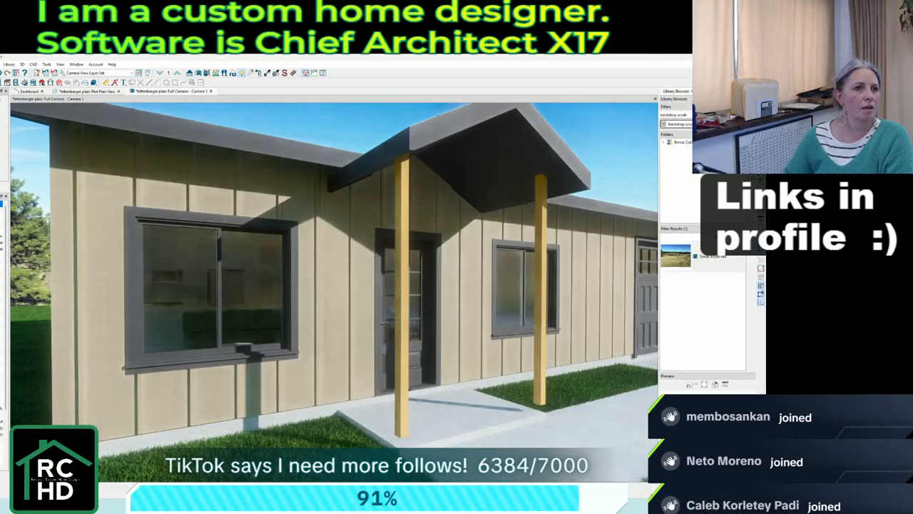
Export the front porch close-up as the picture "exterior 5.jpg", ending the sampling early.
click(1, 64)
click(4, 207)
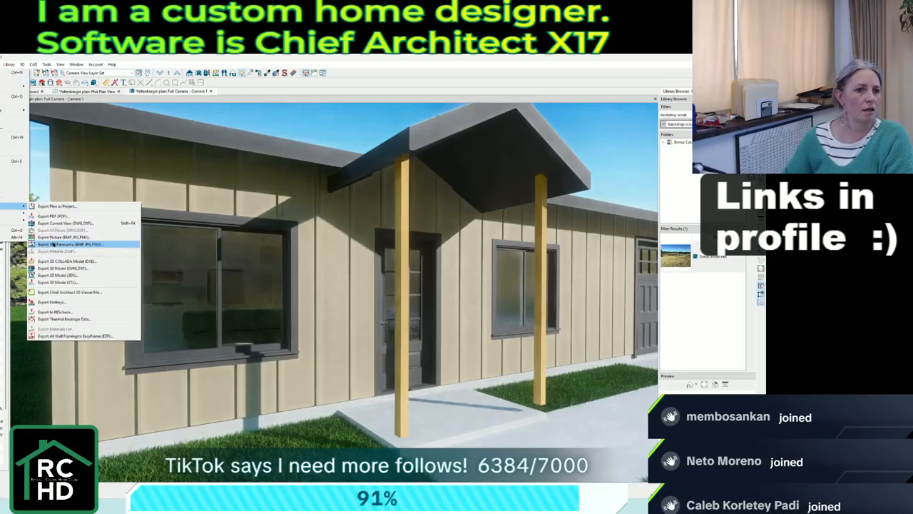
click(53, 244)
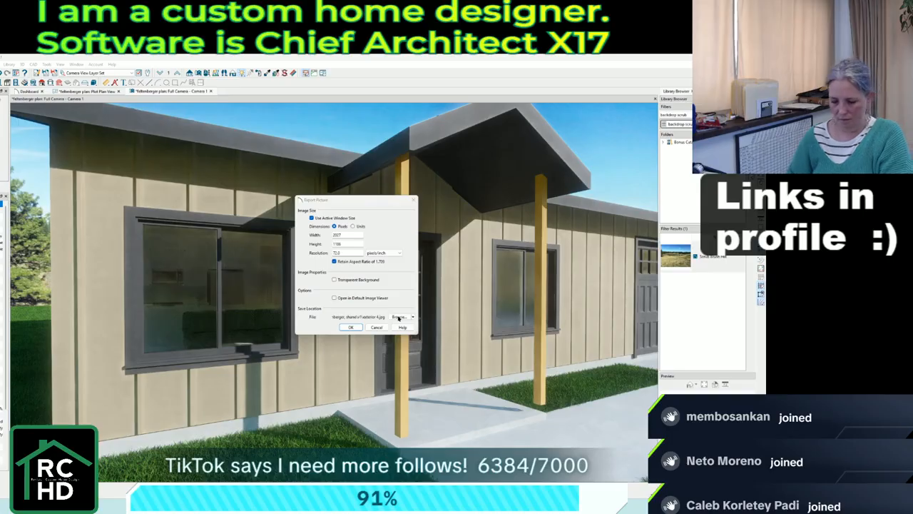
click(351, 326)
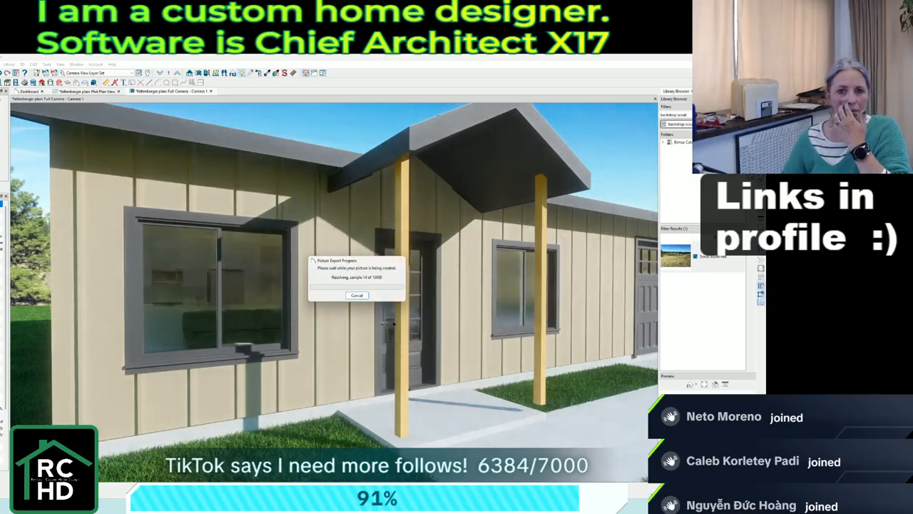
click(358, 295)
Move the camera through the entry door into the great room and create a new light set named "great".
middle_drag(402, 293, 377, 301)
scroll(173, 292, up, 5)
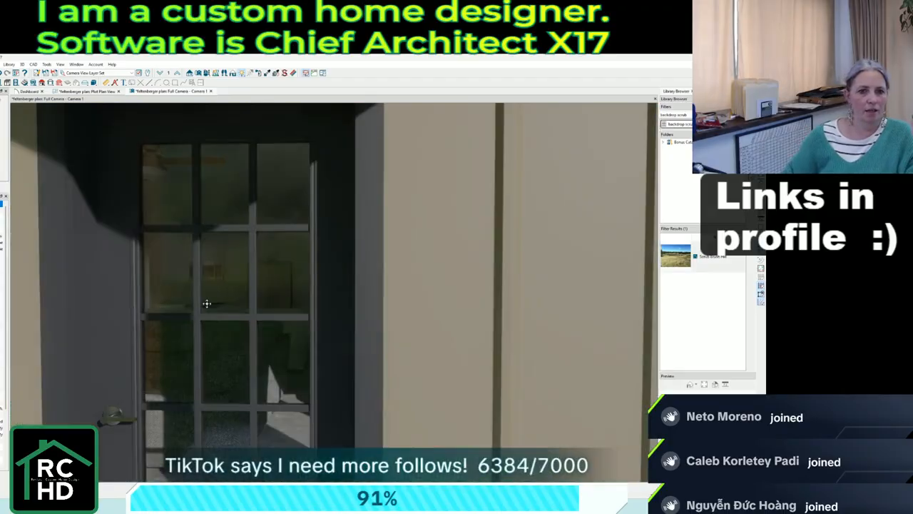
scroll(209, 304, up, 3)
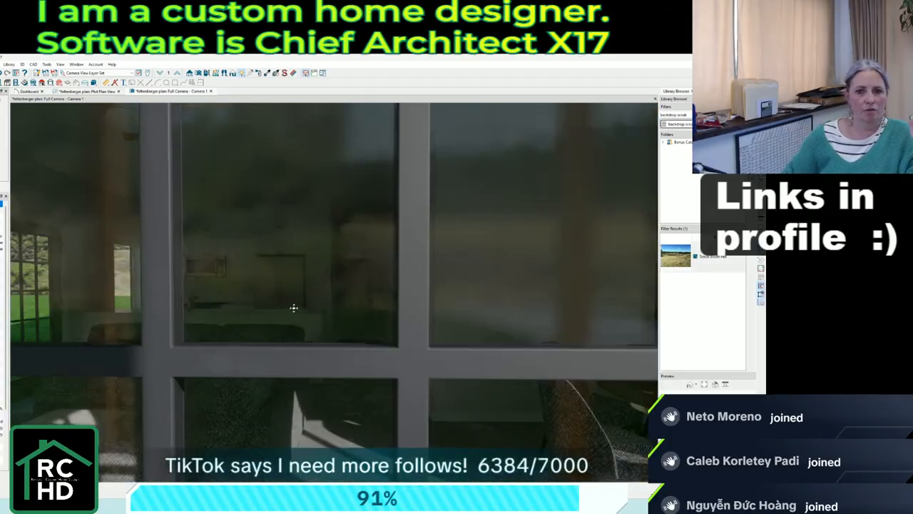
scroll(293, 308, up, 4)
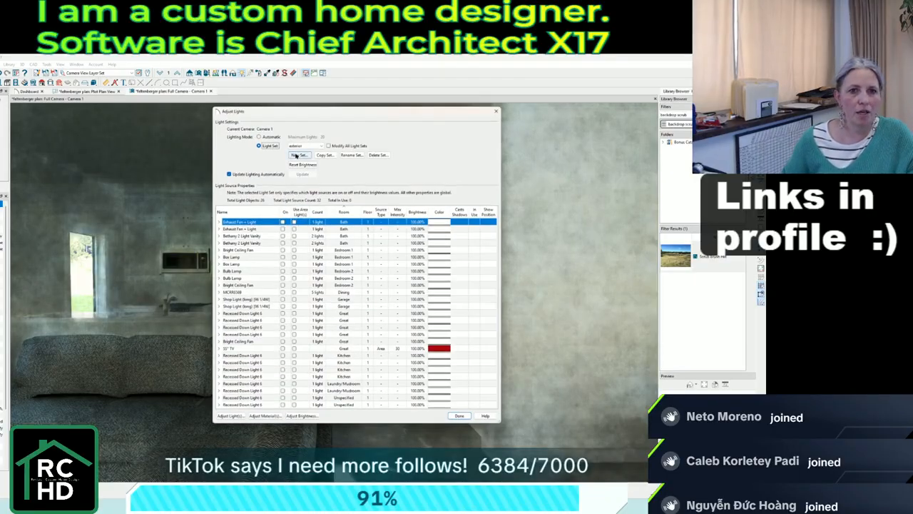
click(297, 155)
text(great)
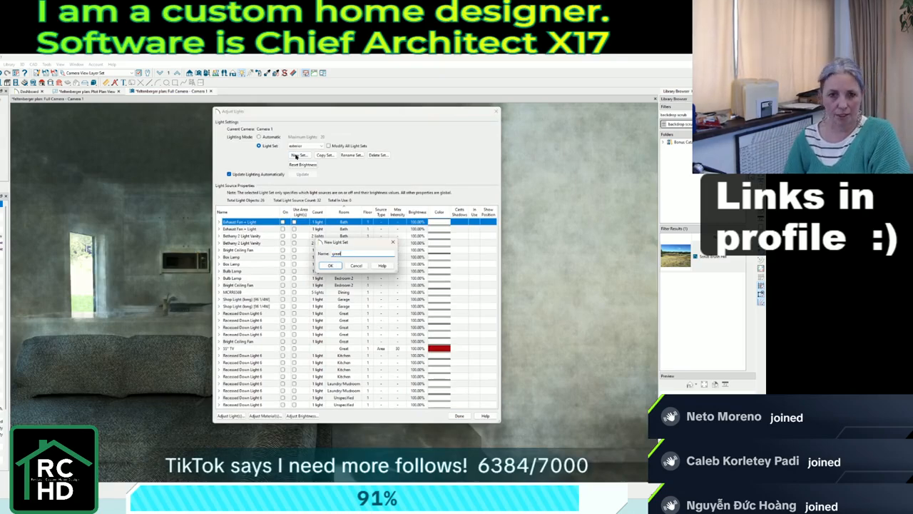
key(Return)
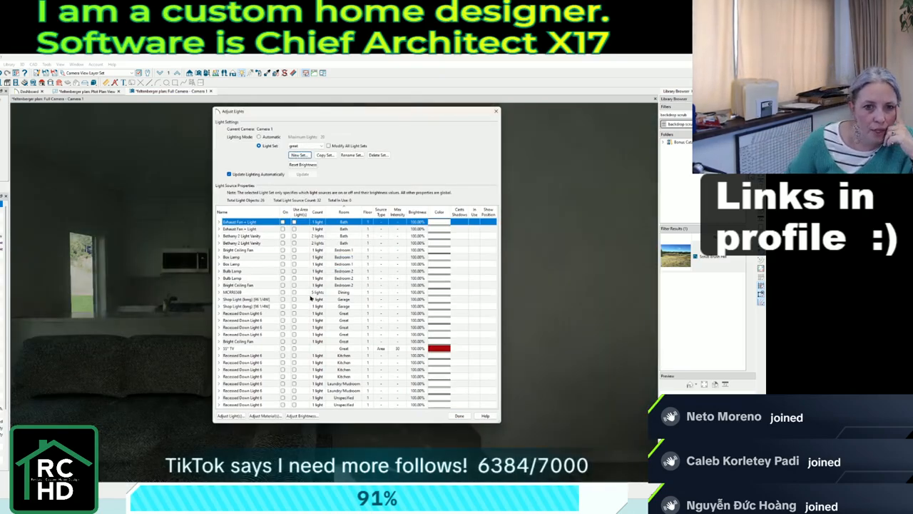
Turn on the dining room light, the first three recessed lights and the ceiling fan light of the great room in the light set.
click(282, 292)
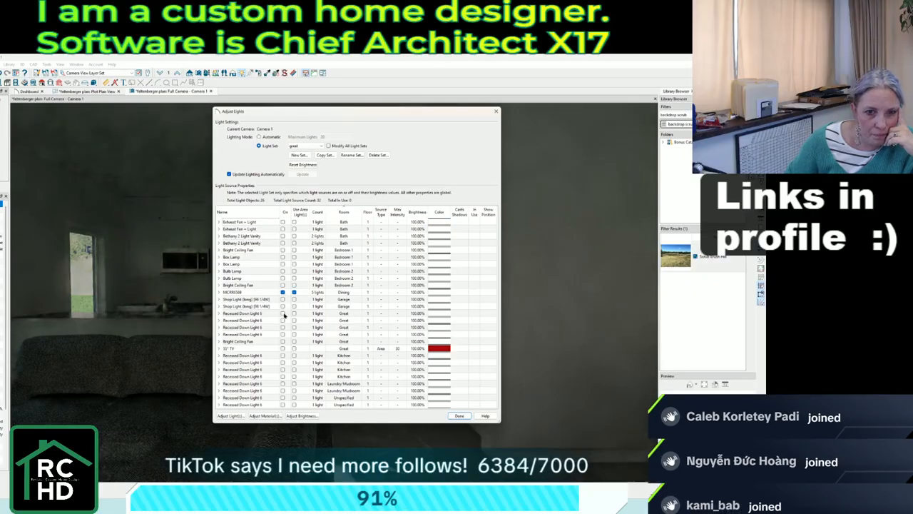
click(282, 313)
click(283, 321)
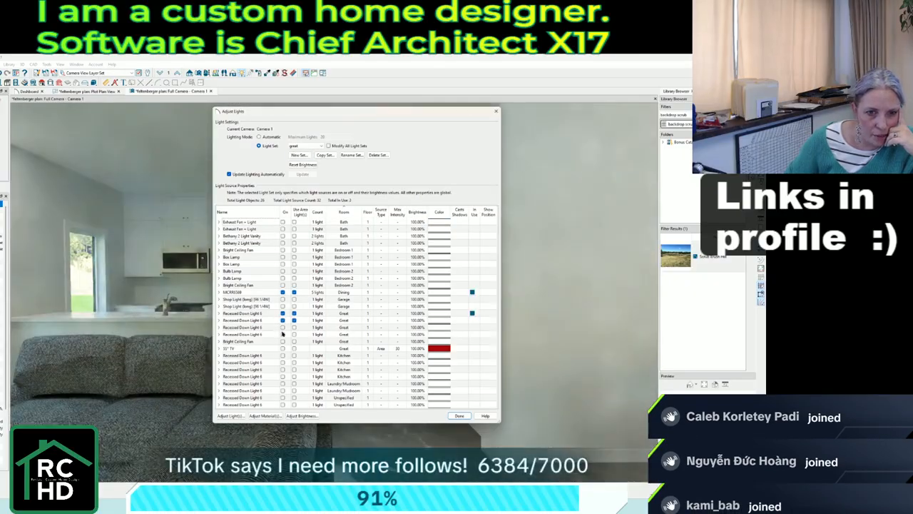
click(282, 327)
click(282, 341)
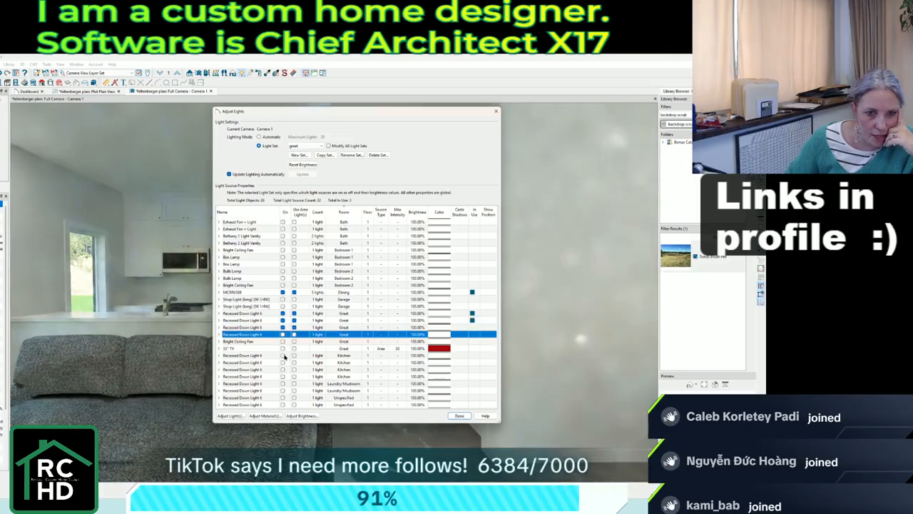
Turn on the four kitchen recessed lights in the "great" light set and finish adjusting the lights.
click(283, 356)
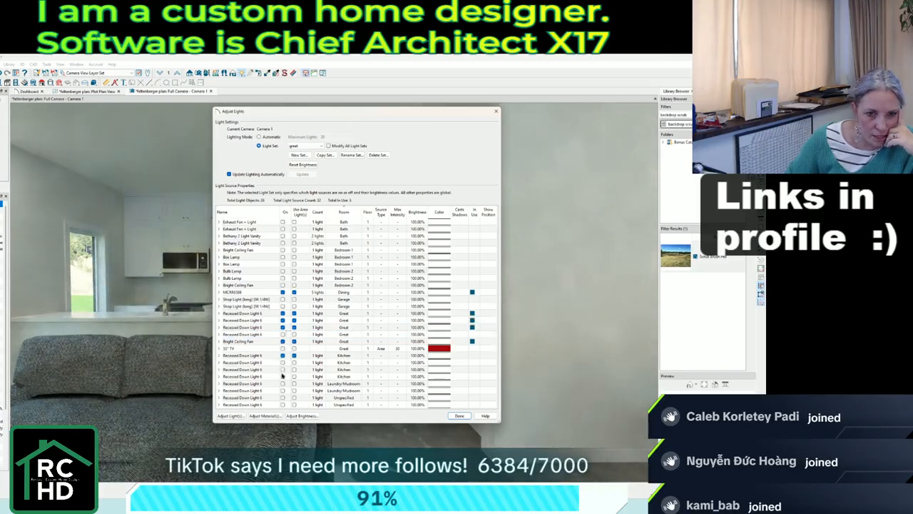
click(283, 363)
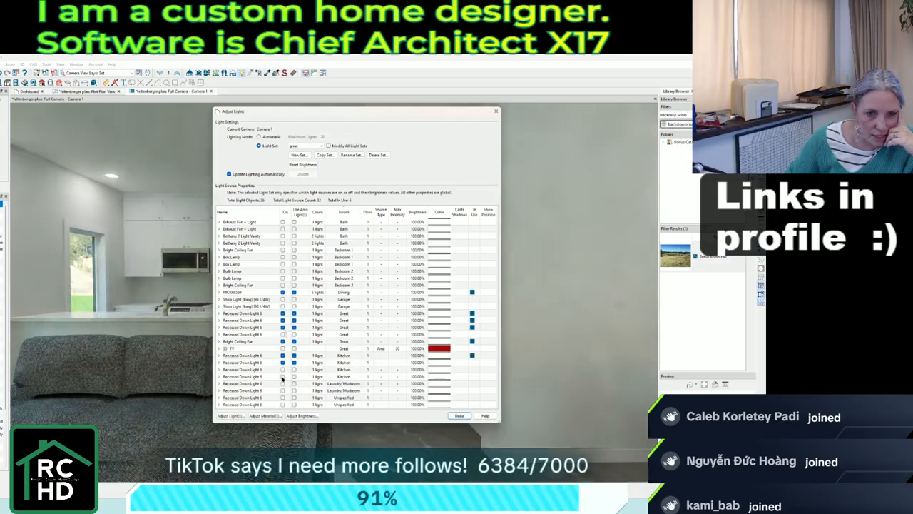
click(283, 370)
click(283, 376)
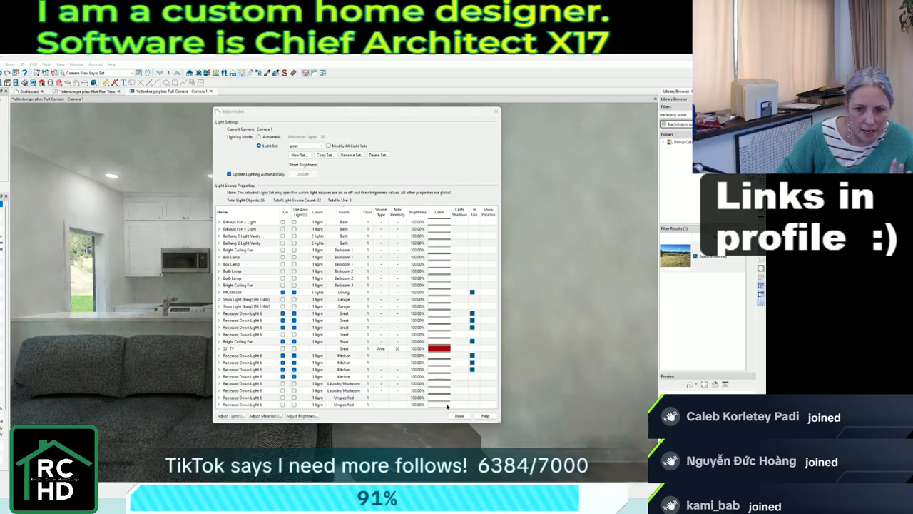
click(460, 415)
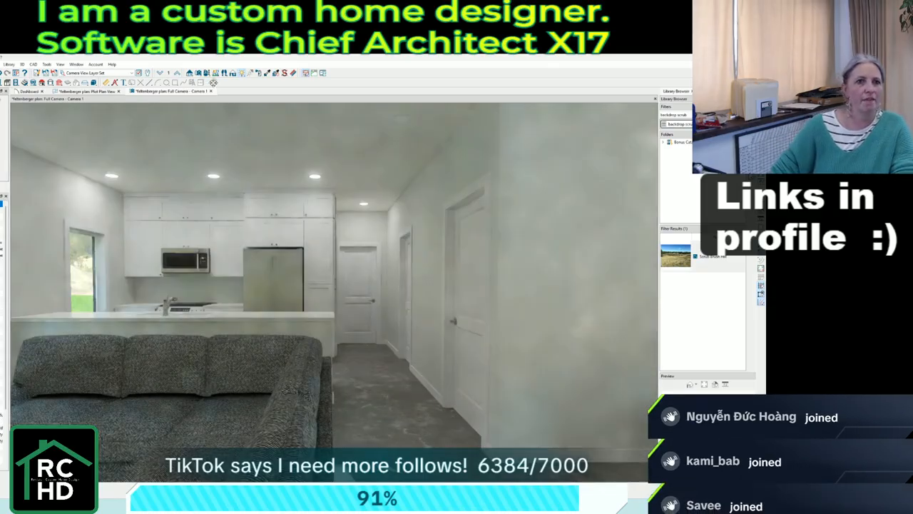
Set the generic sun's tilt angle to about -17° and turn its direction angle so sunlight falls into the great room and kitchen.
click(212, 82)
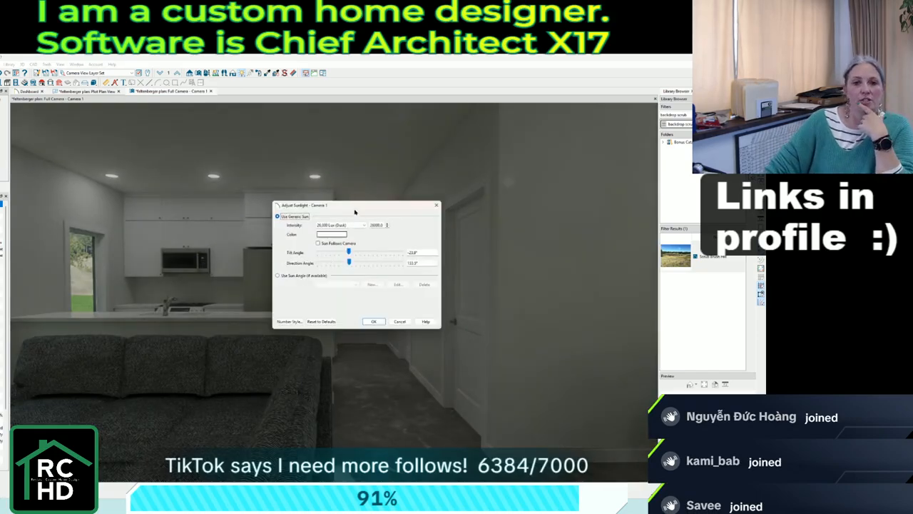
drag(355, 211, 576, 124)
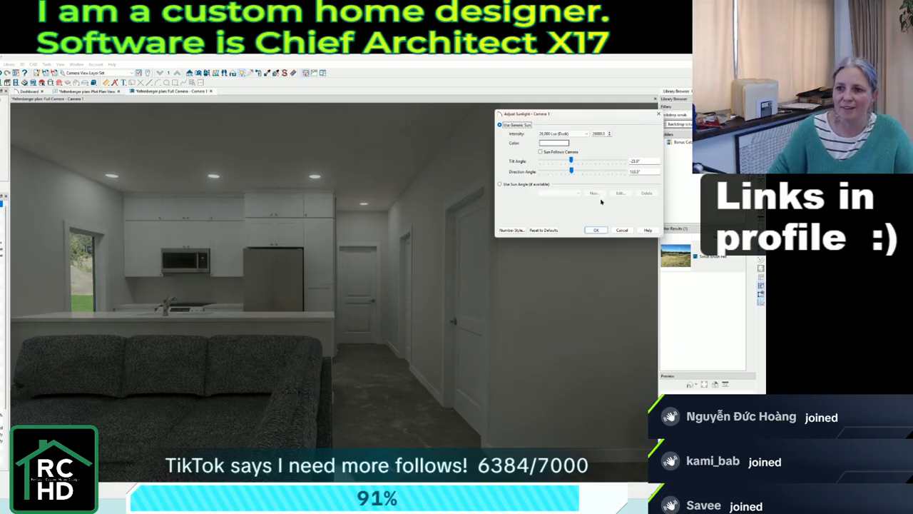
drag(572, 171, 612, 173)
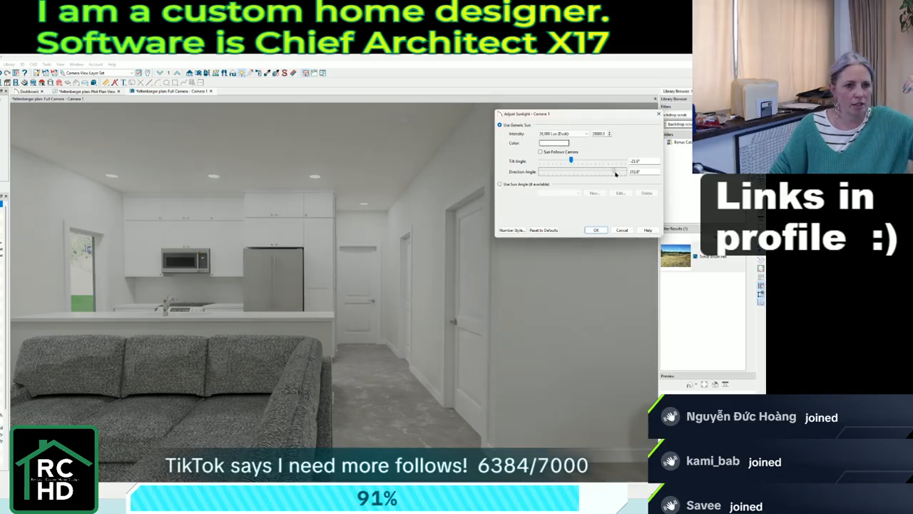
drag(616, 173, 621, 174)
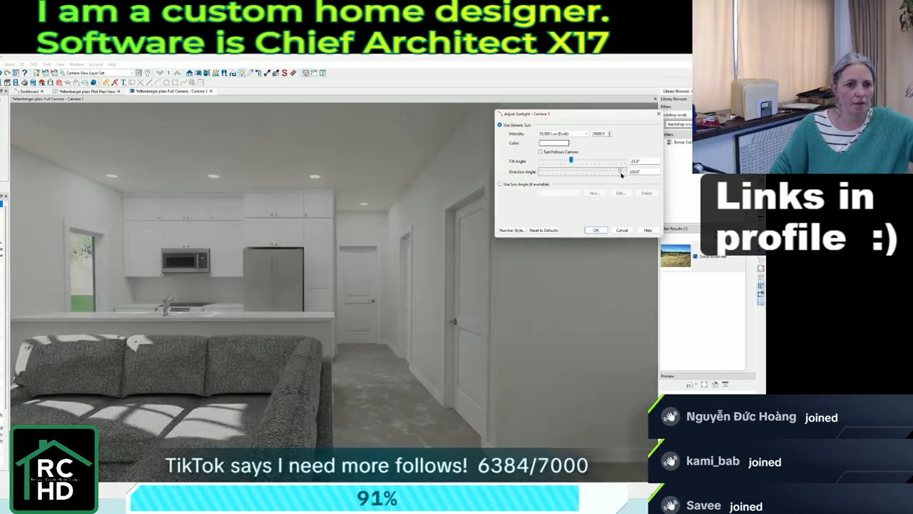
drag(571, 161, 575, 162)
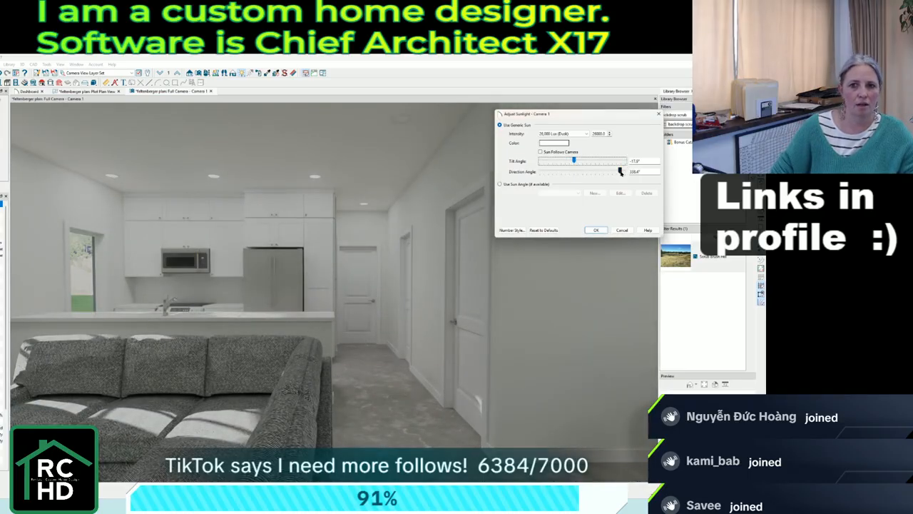
drag(620, 171, 620, 174)
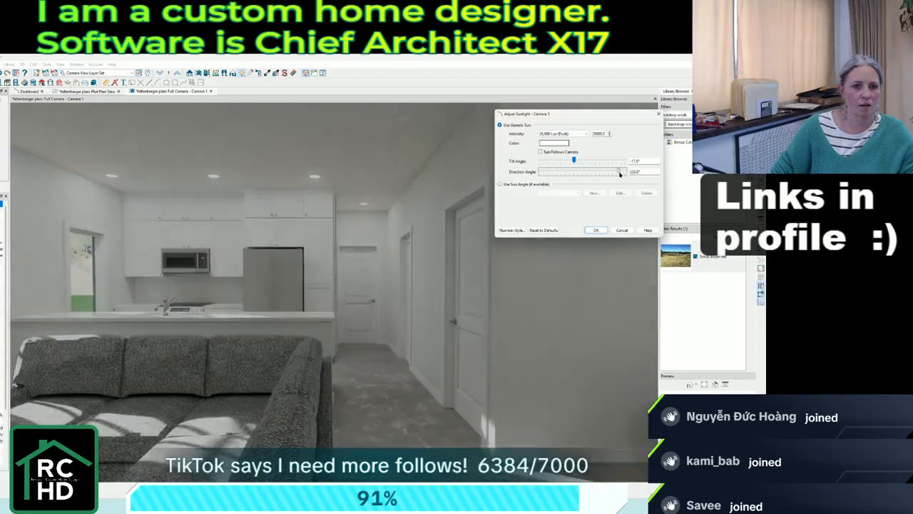
drag(627, 173, 574, 167)
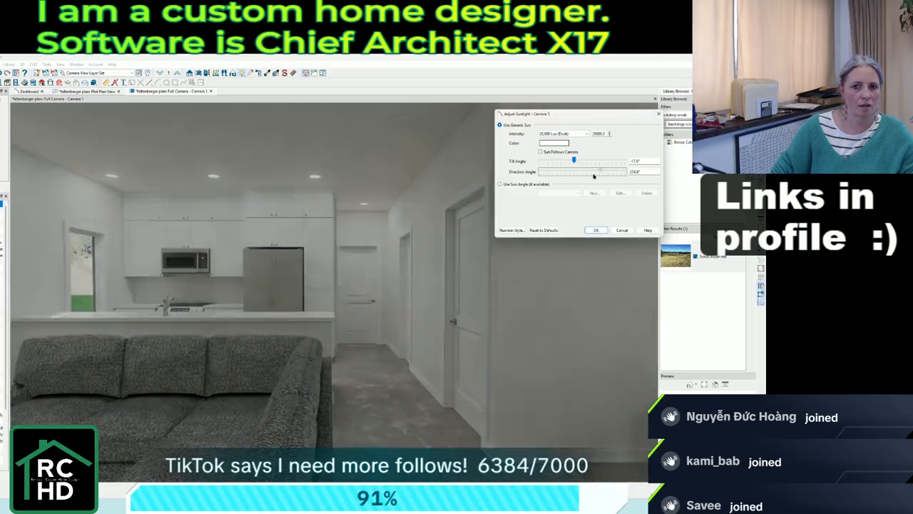
click(596, 229)
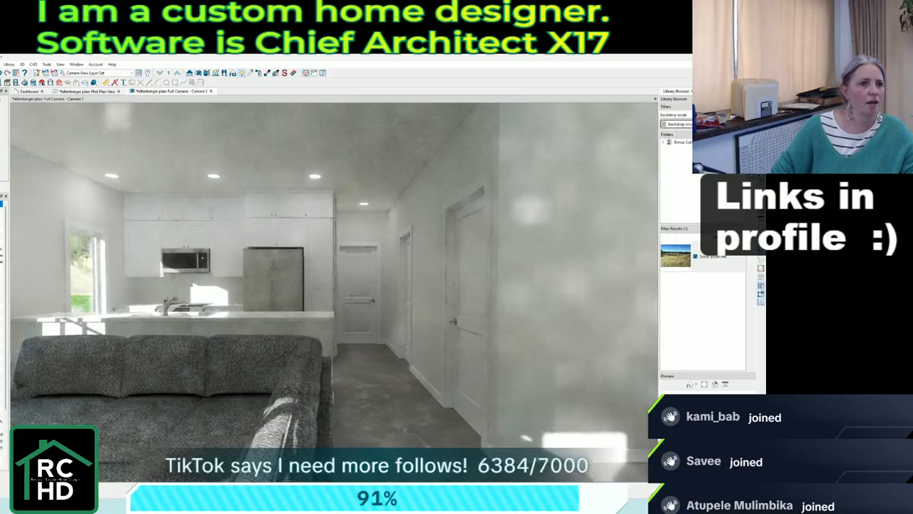
Export the current kitchen and hallway view as a picture at active window size, named "interior 1".
click(0, 64)
mouse_move(13, 206)
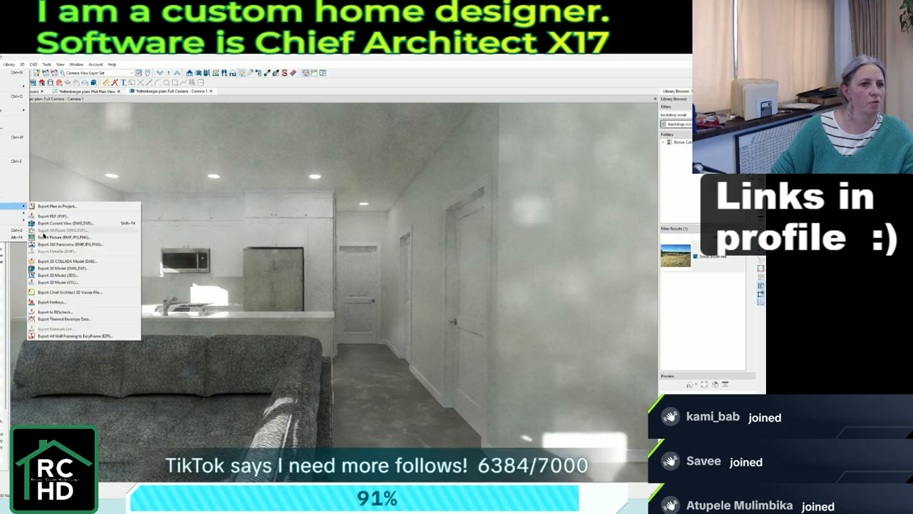
click(61, 236)
click(399, 316)
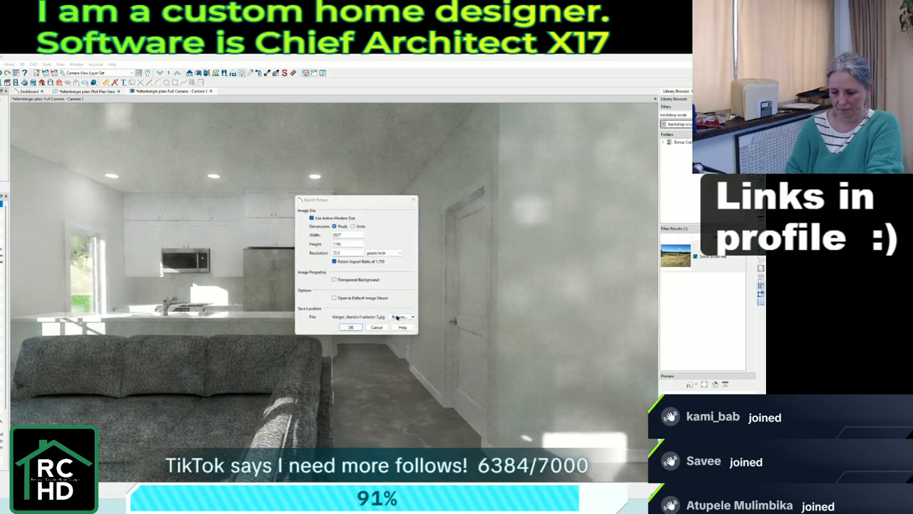
text(interior 1)
key(Return)
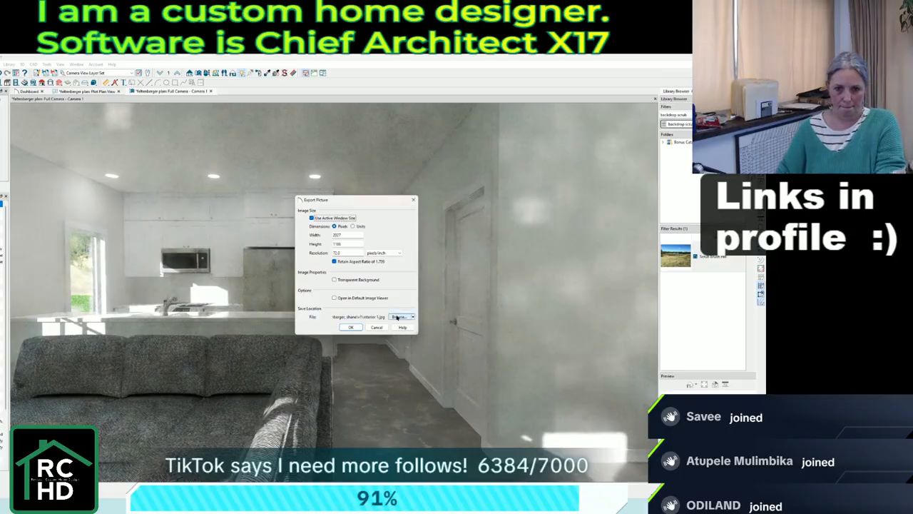
click(355, 327)
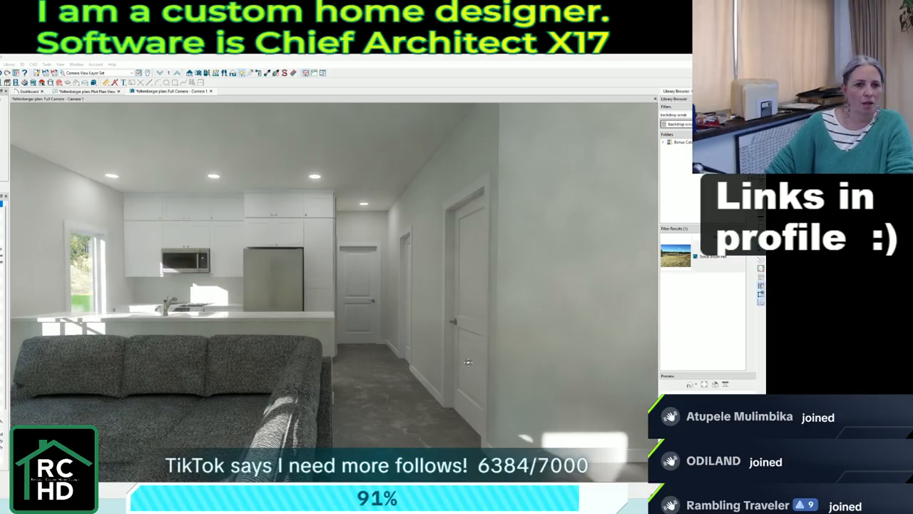
Turn the camera past the sofa to the dining area and lower the chandelier slightly towards the table.
scroll(471, 365, down, 5)
drag(391, 384, 460, 381)
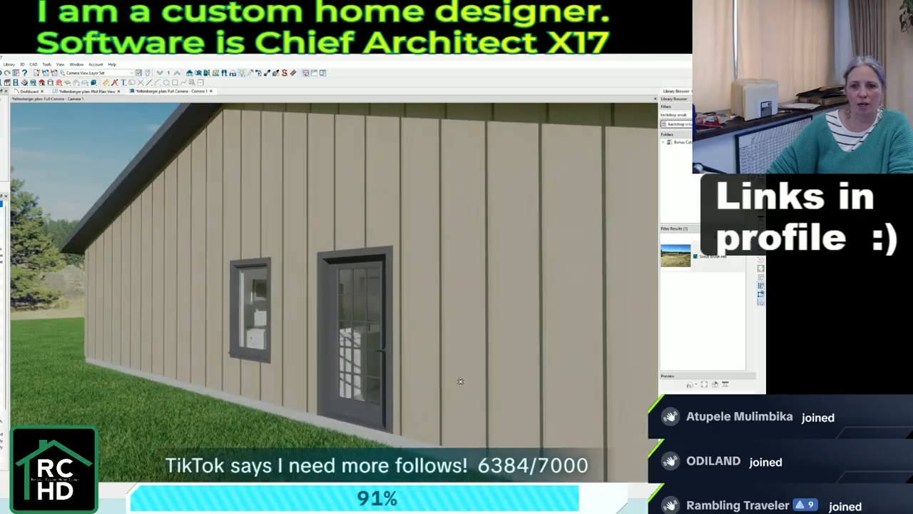
scroll(620, 357, up, 5)
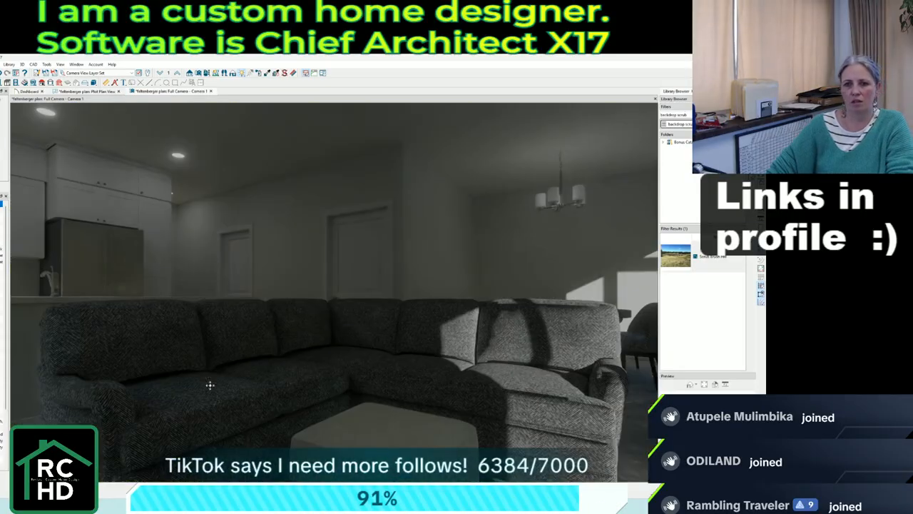
scroll(210, 385, down, 3)
scroll(526, 254, up, 2)
drag(519, 288, 521, 289)
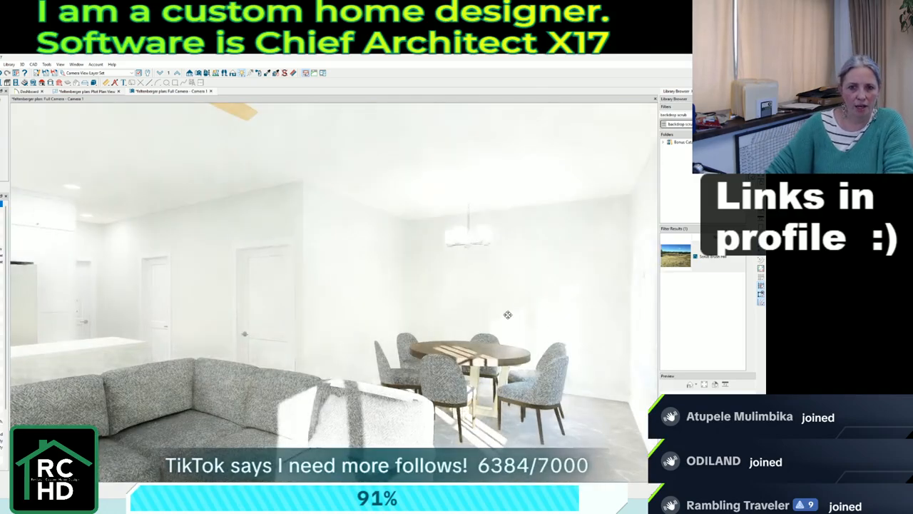
click(470, 243)
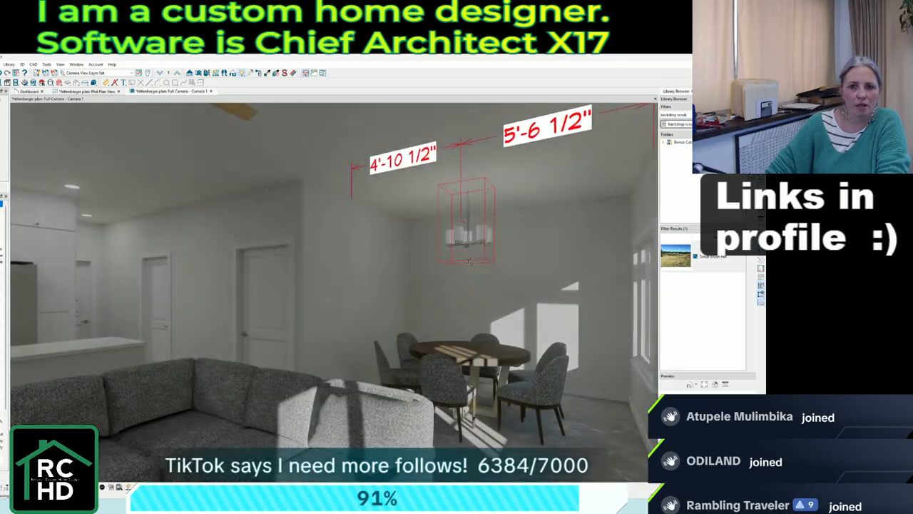
drag(468, 261, 472, 276)
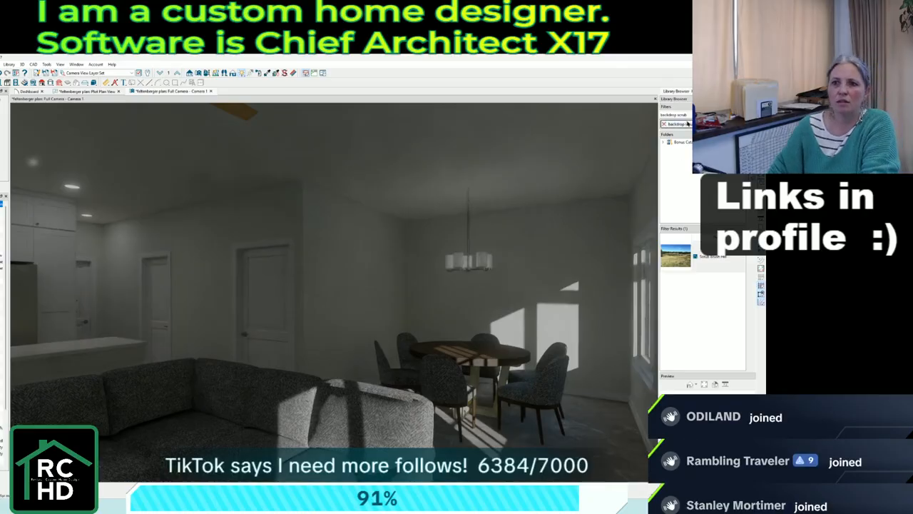
Search the library for "black matte" and apply the first Black Matte material to the dining chandelier's metal frame.
key(BackSpace)
key(BackSpace)
key(BackSpace)
key(BackSpace)
key(BackSpace)
key(BackSpace)
key(BackSpace)
key(BackSpace)
key(BackSpace)
key(BackSpace)
key(BackSpace)
key(BackSpace)
key(BackSpace)
key(BackSpace)
text(black matte)
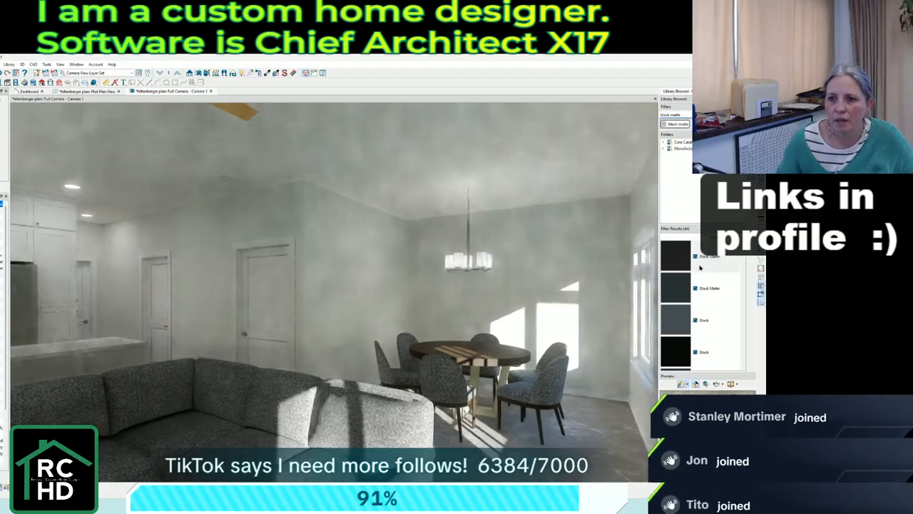
click(668, 267)
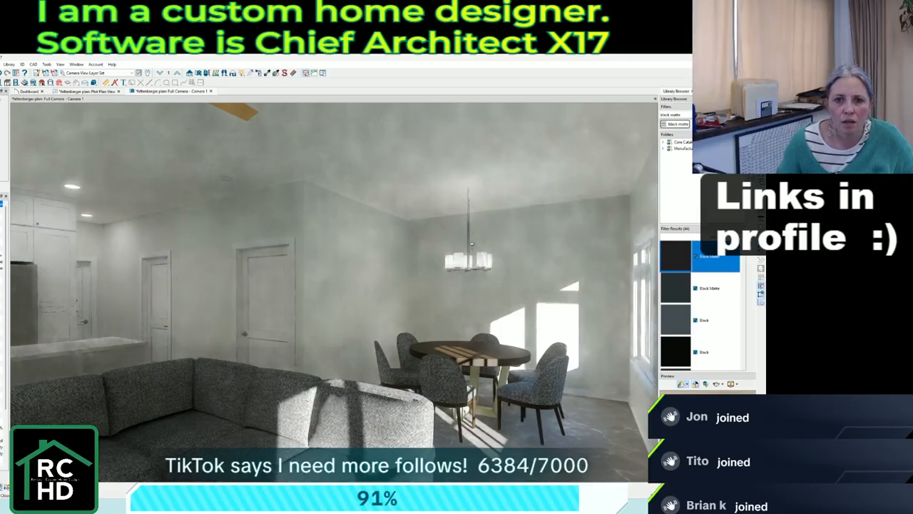
click(470, 244)
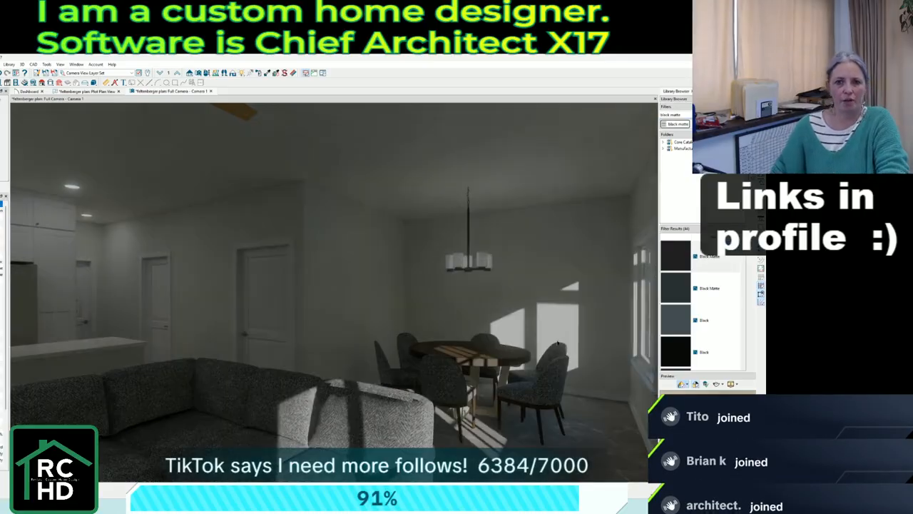
Export the sofa and dining area view as a picture at active window size, named "interior 2".
click(8, 64)
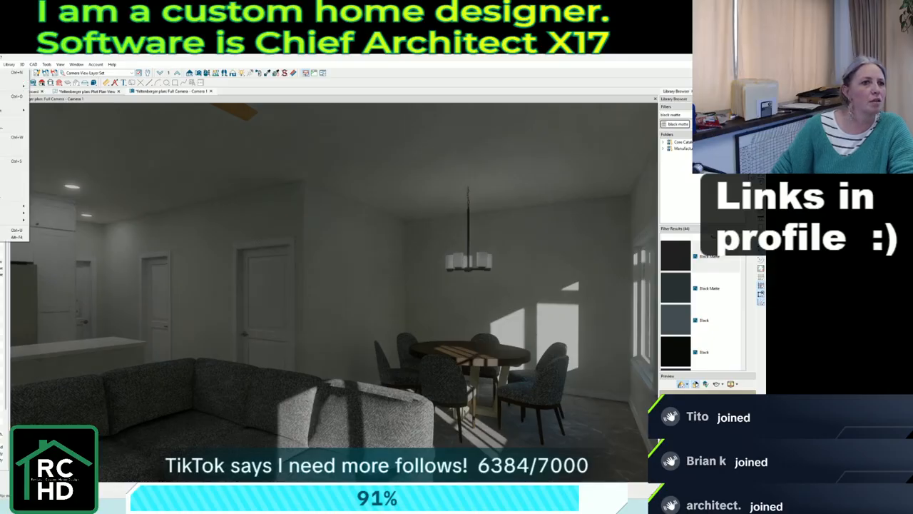
mouse_move(14, 206)
click(57, 237)
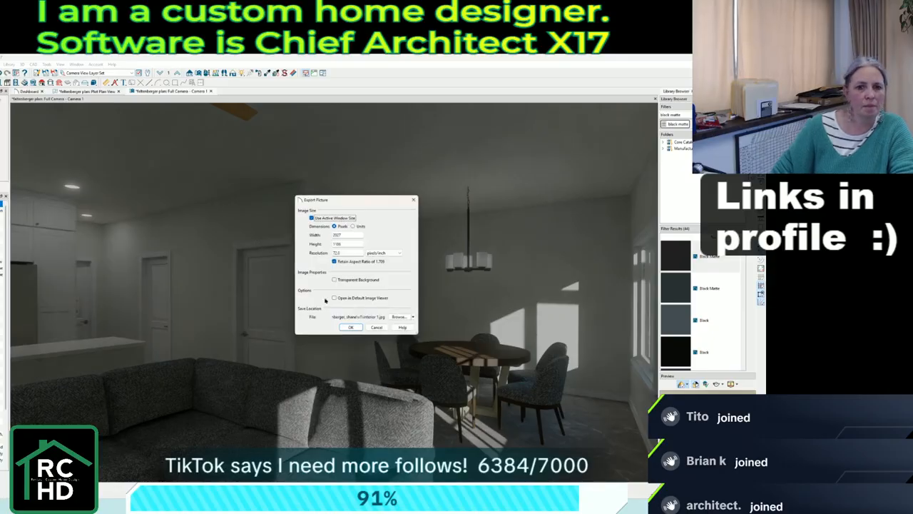
click(401, 317)
key(Return)
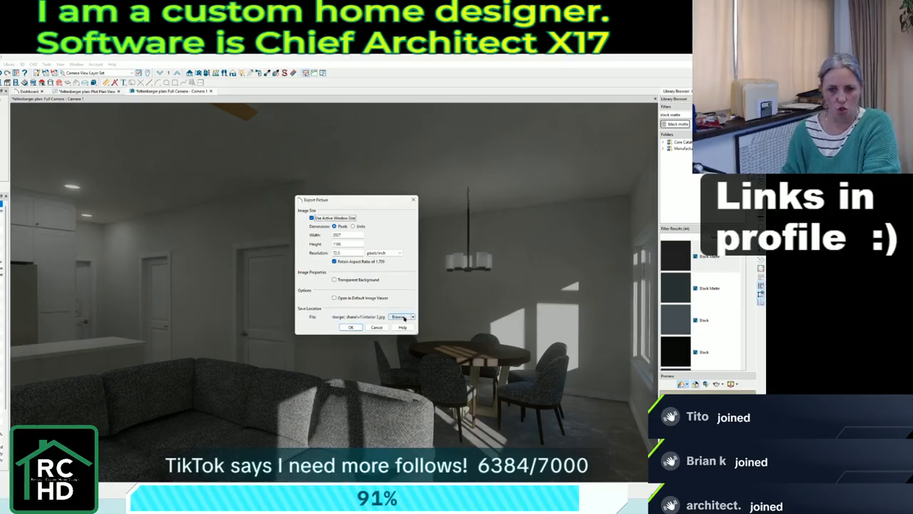
click(352, 328)
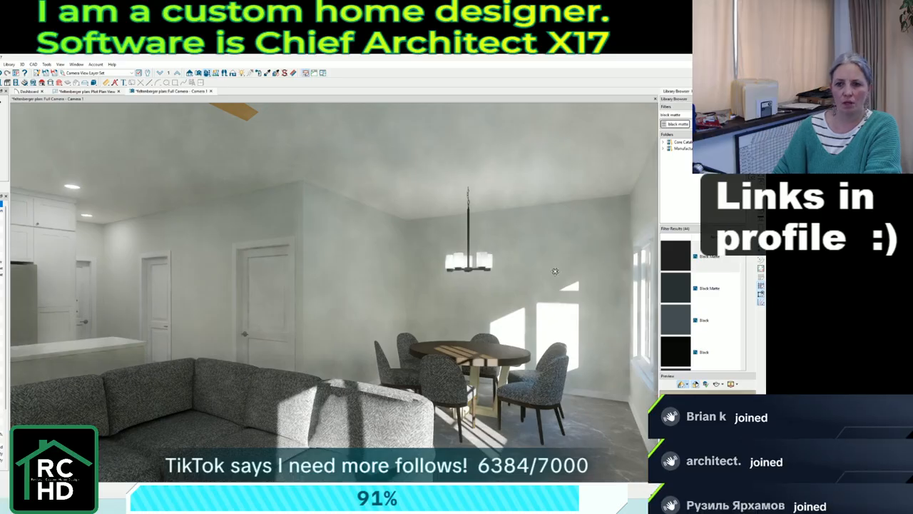
Place the camera behind the dining table facing the TV and kitchen, and export the view as picture "interior 3".
scroll(584, 315, up, 8)
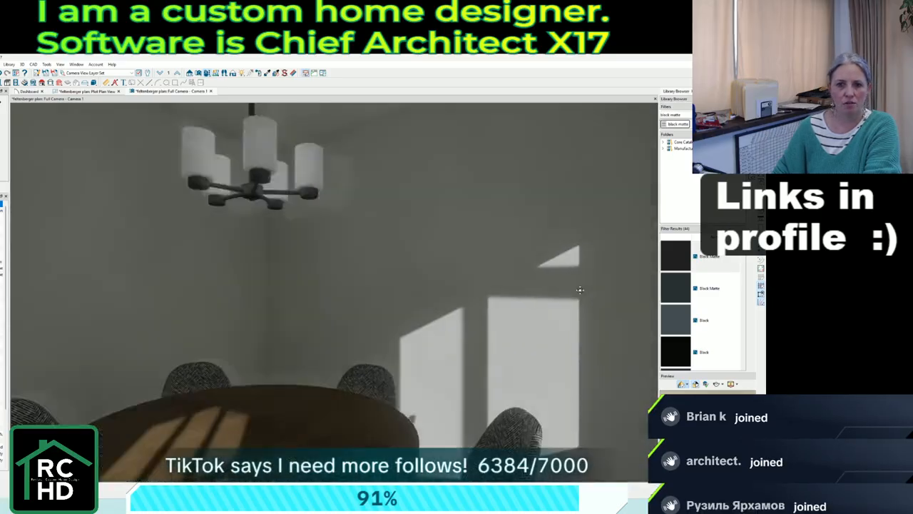
scroll(585, 301, down, 8)
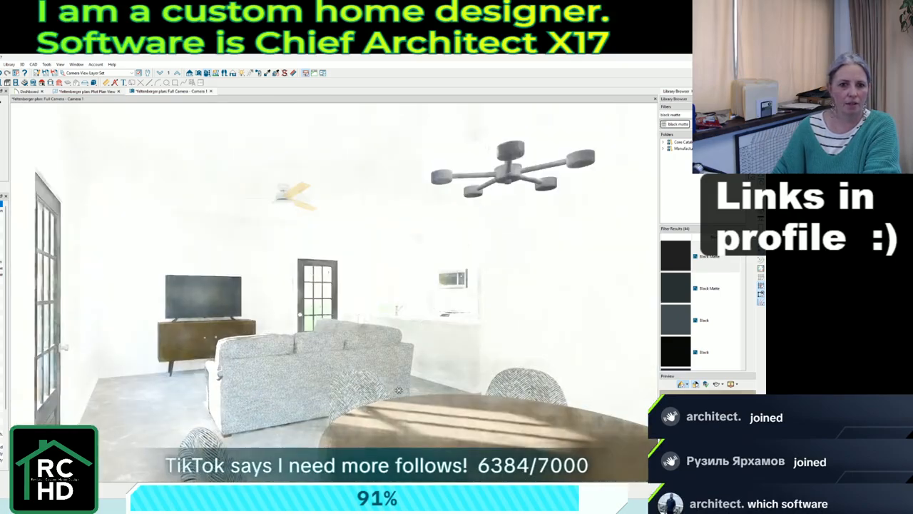
click(0, 64)
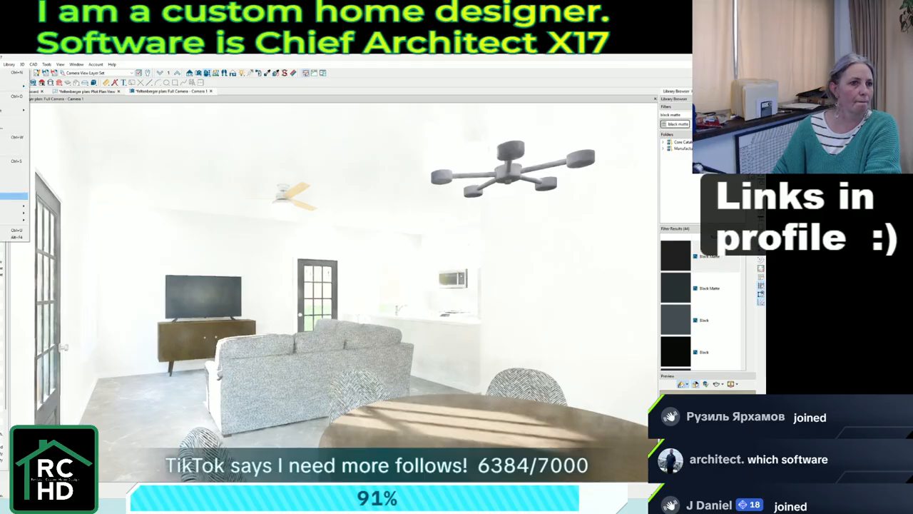
mouse_move(11, 206)
click(82, 240)
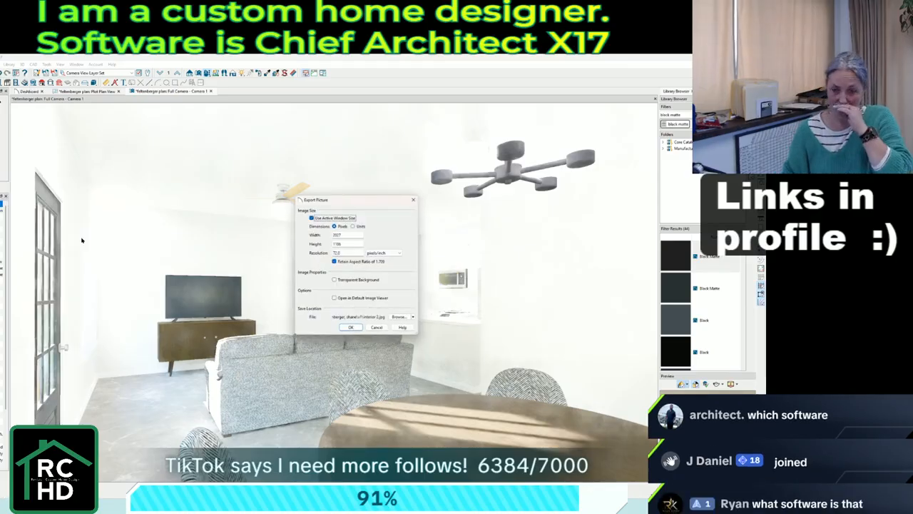
click(398, 316)
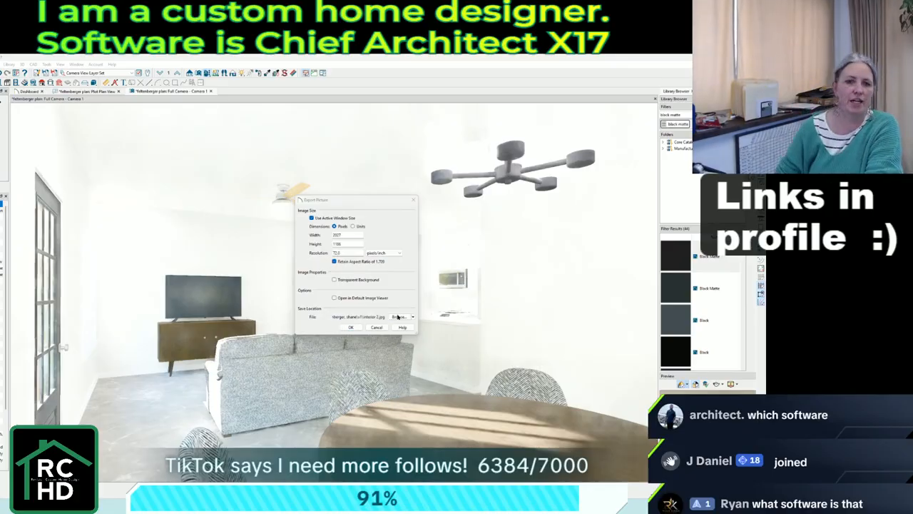
key(Return)
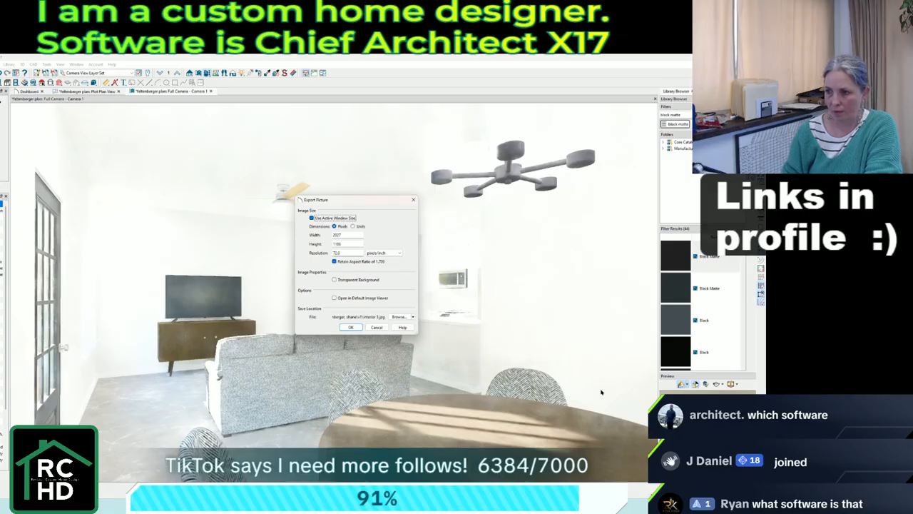
click(350, 327)
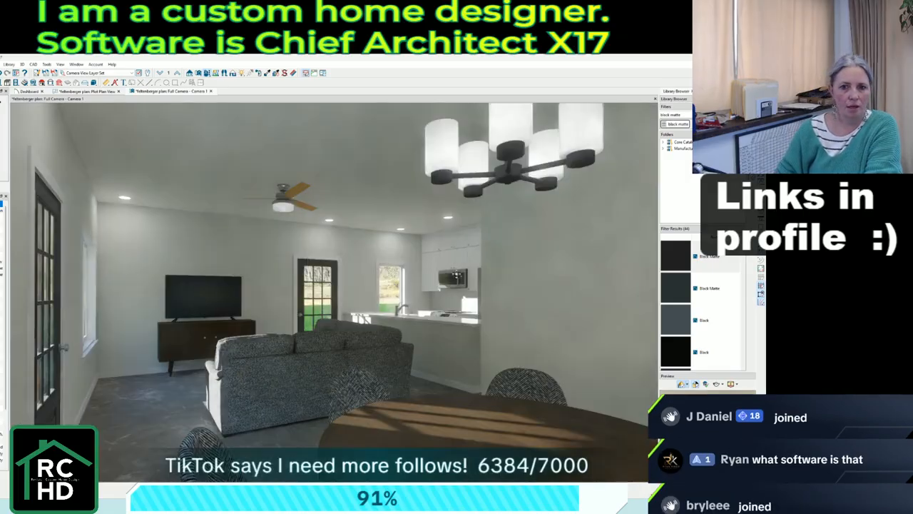
Move the camera to the kitchen island facing the sofa, TV and both glazed doors, and export the view as "interior 4".
scroll(533, 342, up, 5)
drag(533, 343, 433, 369)
scroll(433, 368, down, 1)
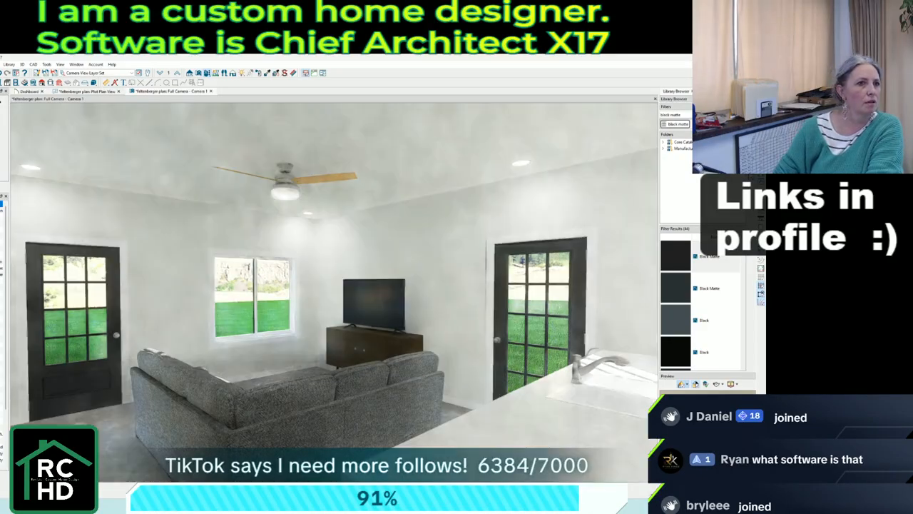
click(0, 64)
mouse_move(6, 207)
click(59, 237)
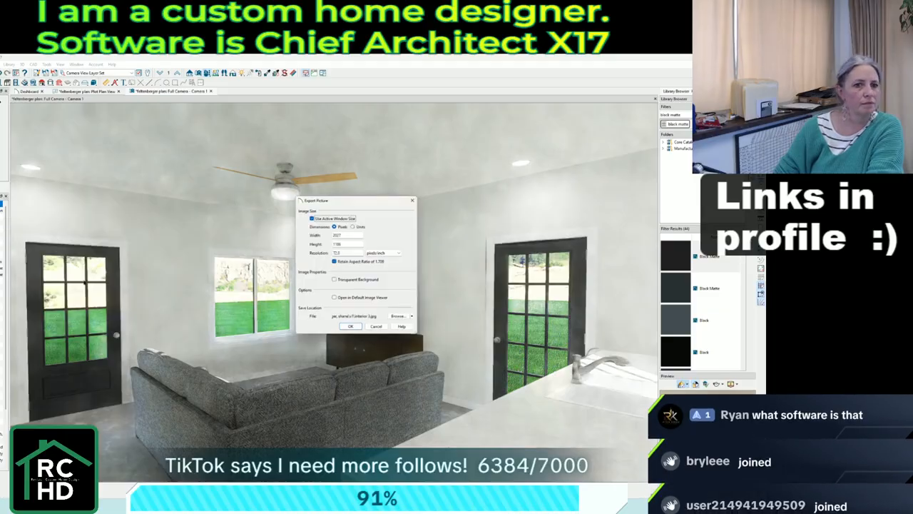
click(397, 316)
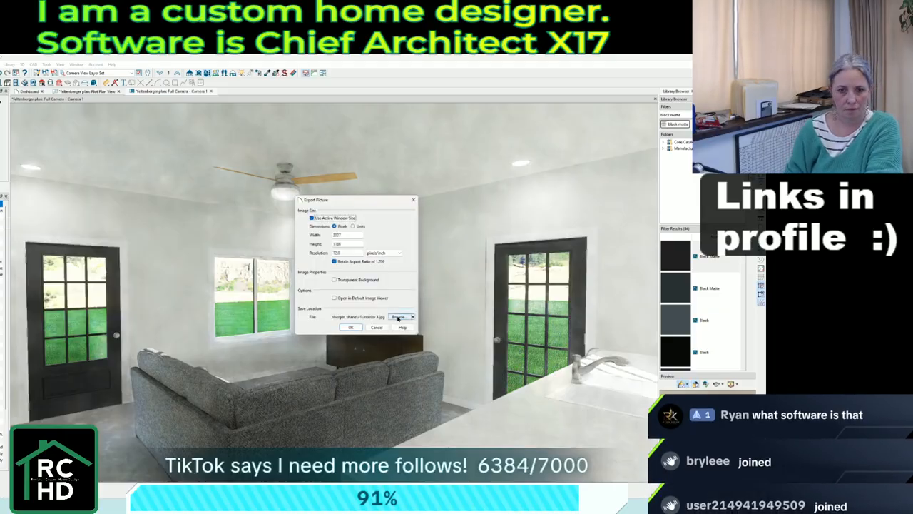
click(350, 327)
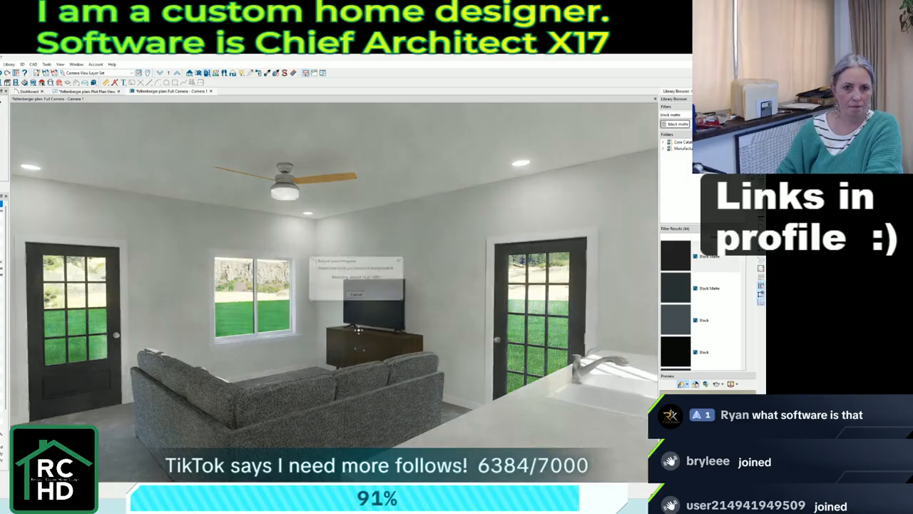
Turn the camera to the kitchen island, range and refrigerator, and export the view as a picture named "interior 5".
drag(322, 346, 438, 346)
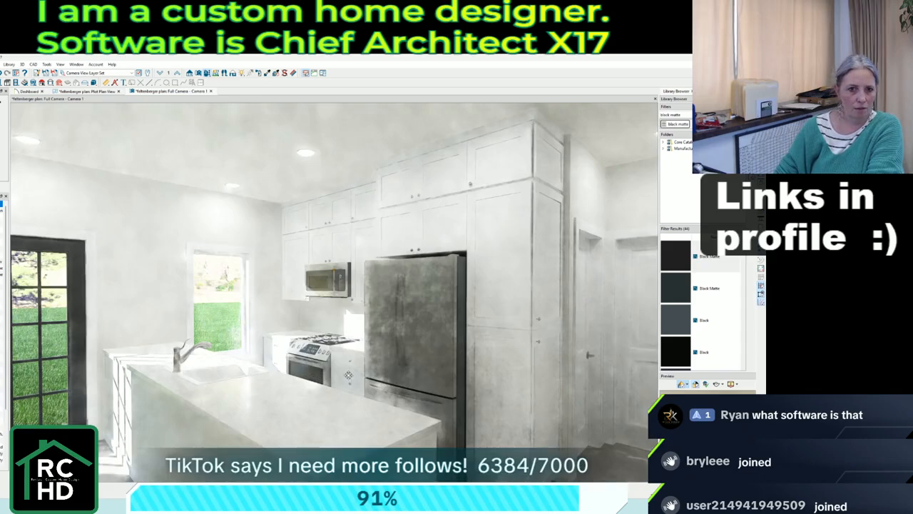
click(0, 64)
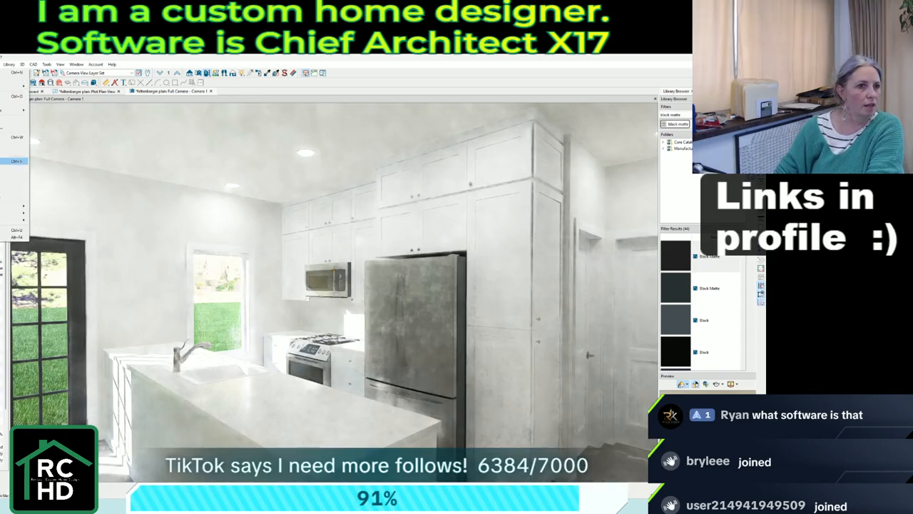
mouse_move(10, 205)
click(66, 238)
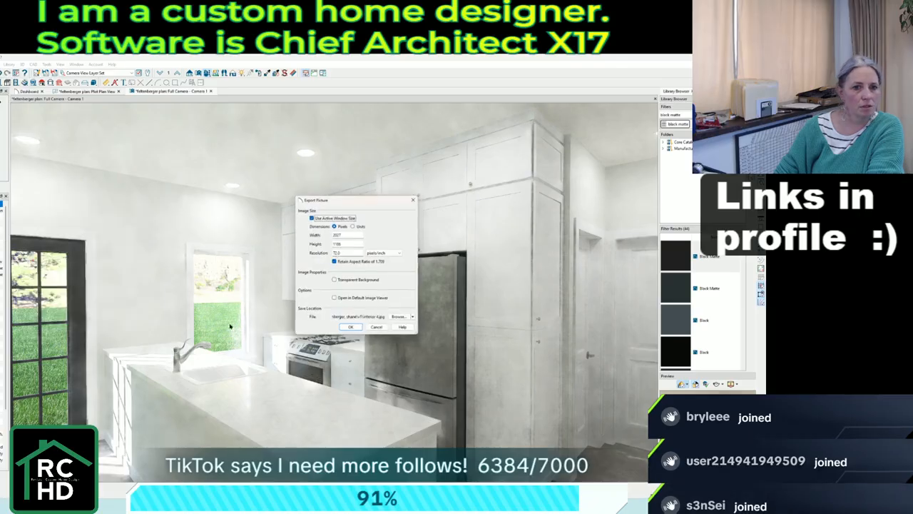
click(396, 316)
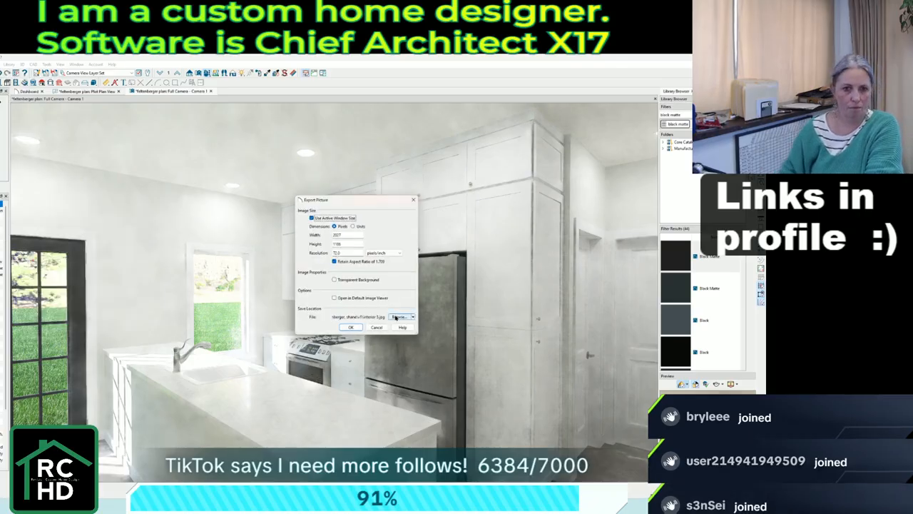
click(350, 327)
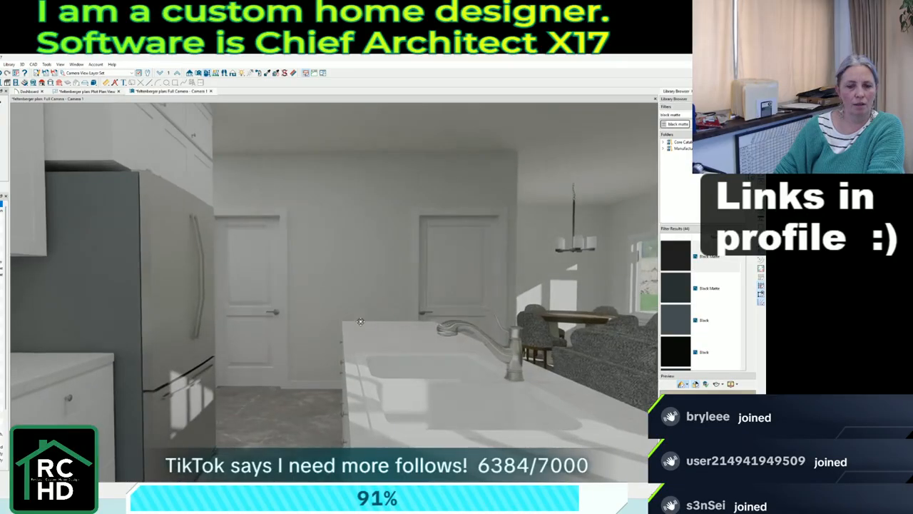
Place the camera at the kitchen island facing the sofa, dining area and glazed door, and export the view as picture "interior 6".
scroll(360, 321, down, 3)
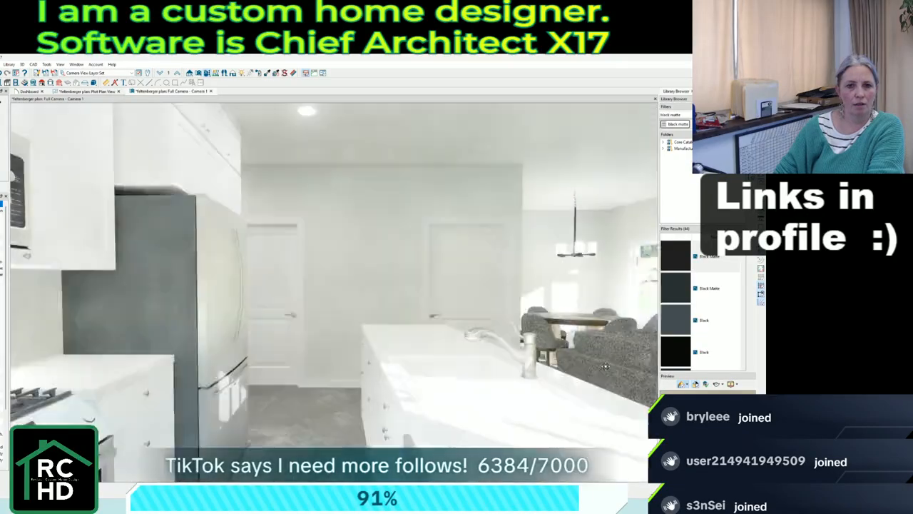
middle_drag(361, 321, 614, 320)
scroll(606, 327, down, 1)
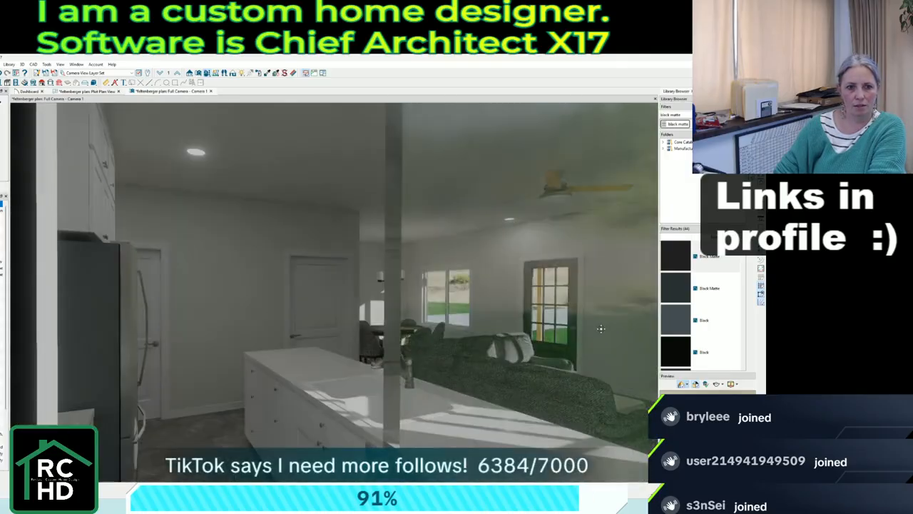
scroll(604, 328, up, 1)
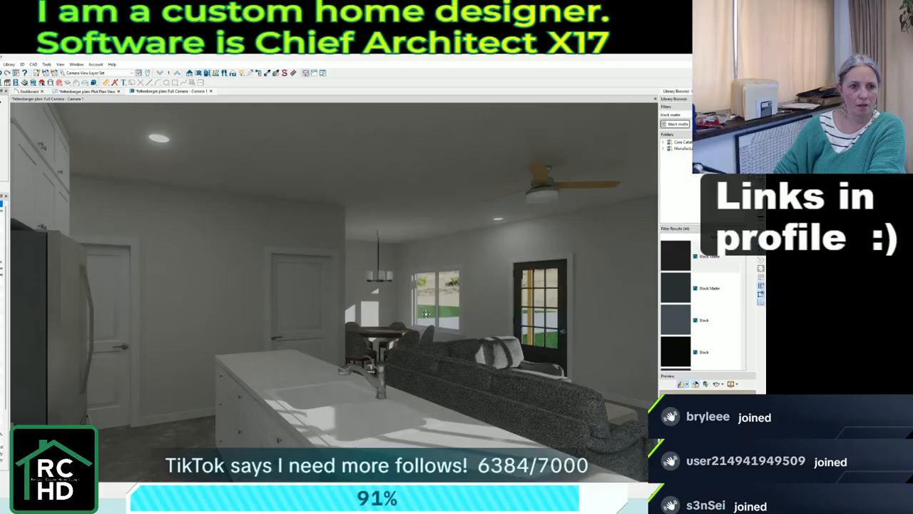
key(alt+f)
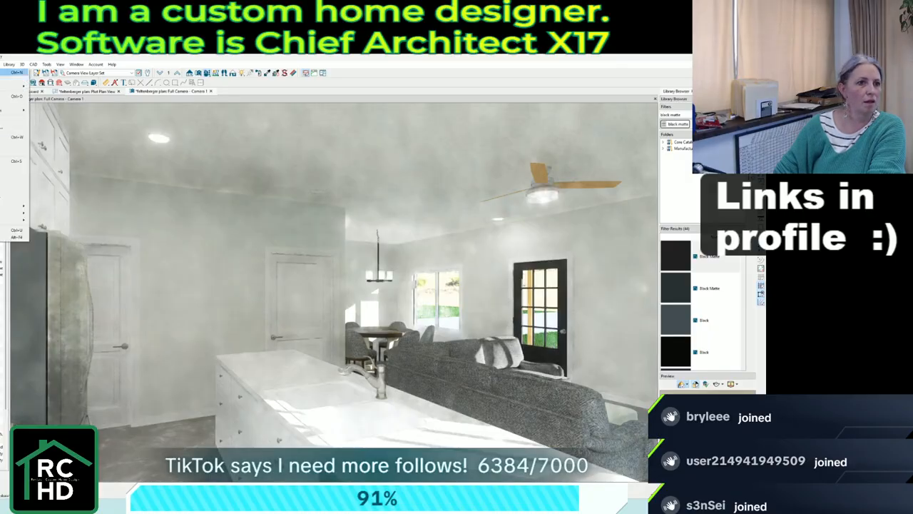
mouse_move(11, 215)
click(63, 237)
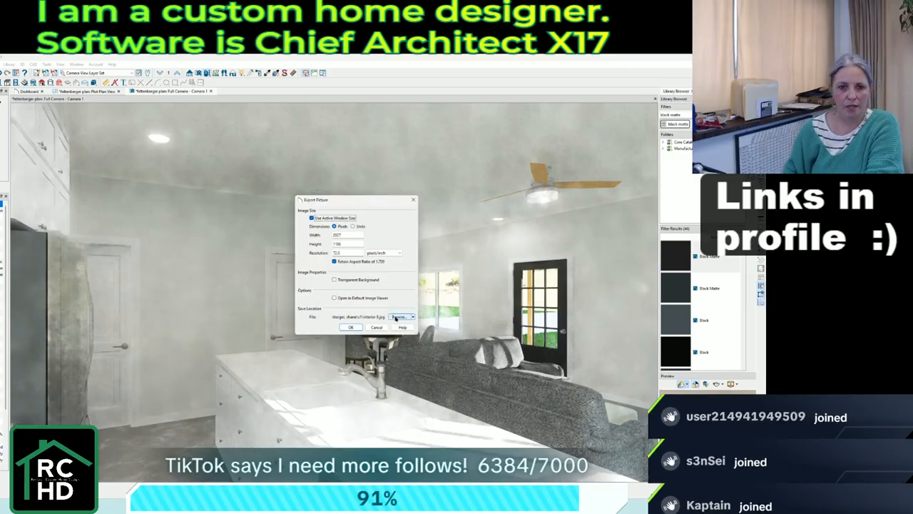
click(350, 327)
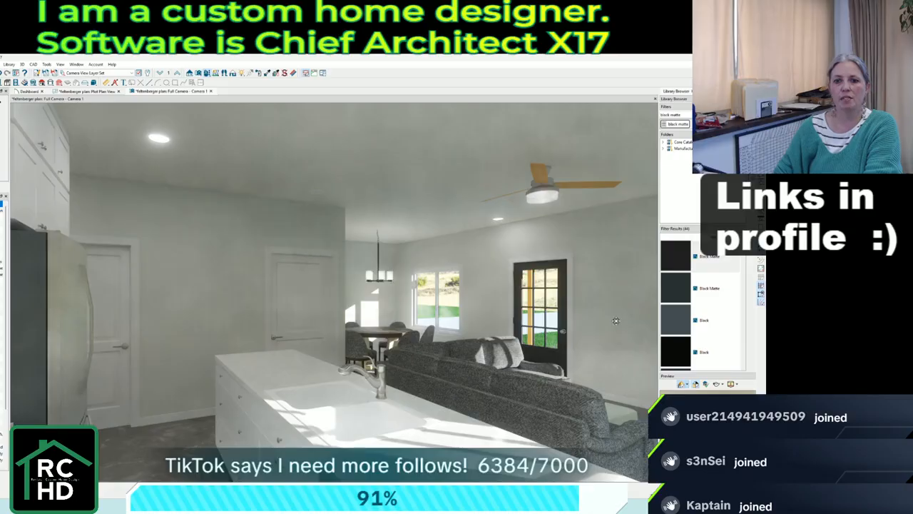
Face the camera toward the two interior doors beyond the kitchen island and show both the 3' and 2'-6" doors open in 3D.
scroll(614, 319, up, 5)
scroll(622, 320, down, 1)
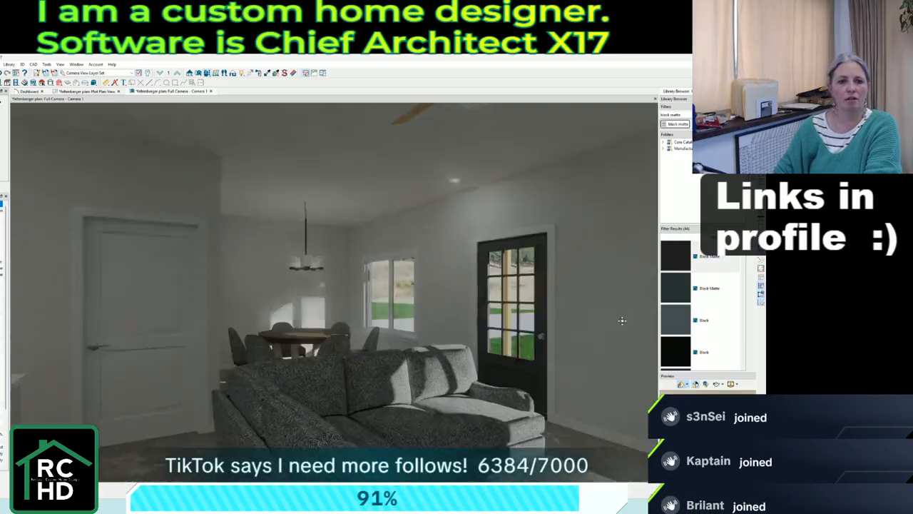
scroll(622, 320, down, 5)
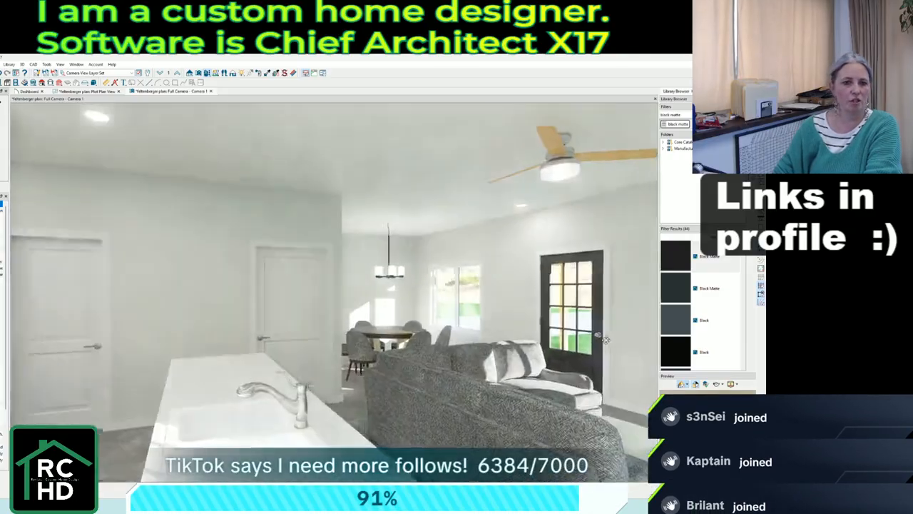
middle_drag(605, 339, 622, 349)
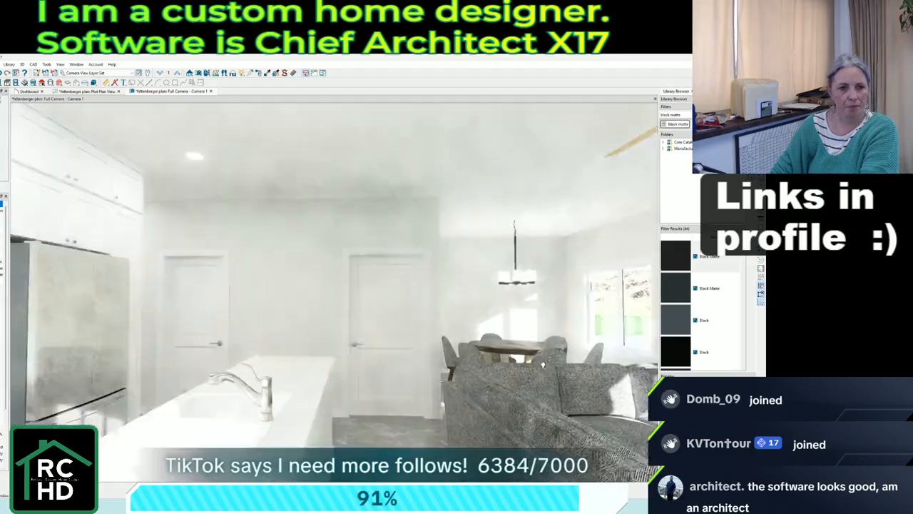
middle_drag(545, 361, 587, 361)
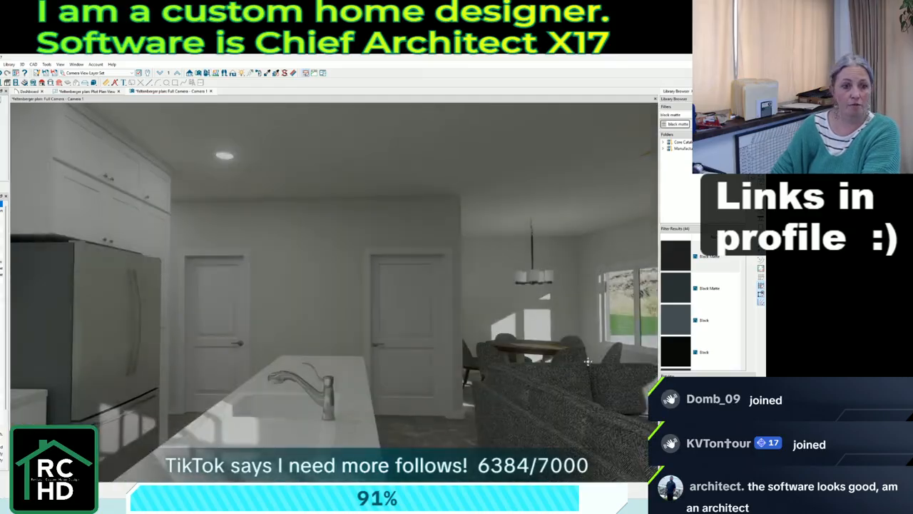
middle_drag(463, 372, 463, 373)
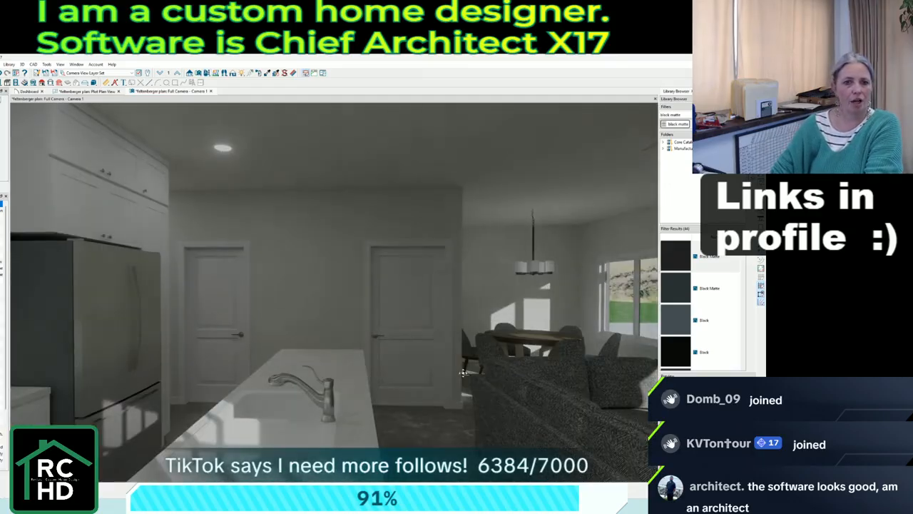
right_click(420, 367)
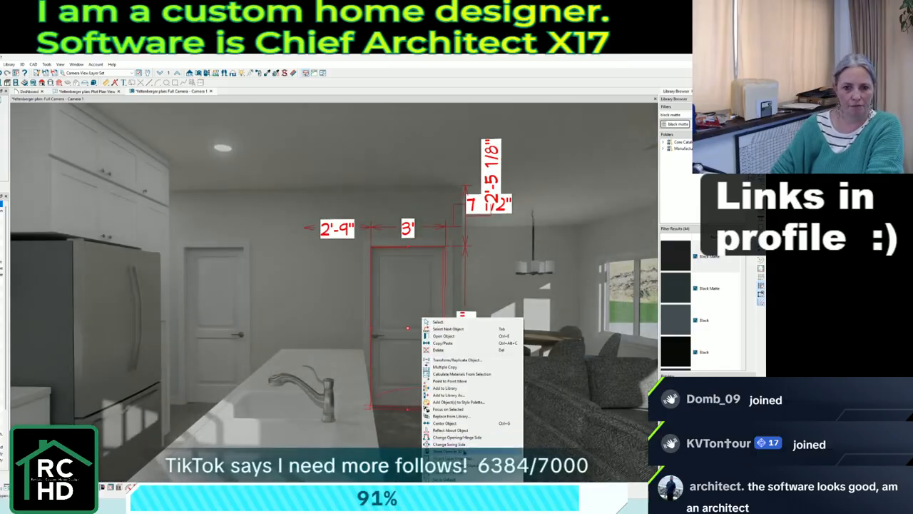
key(Escape)
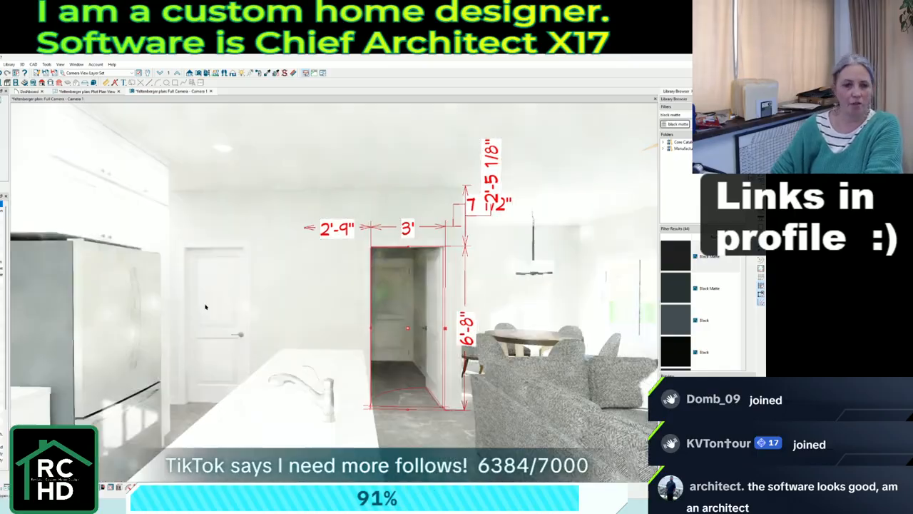
right_click(206, 305)
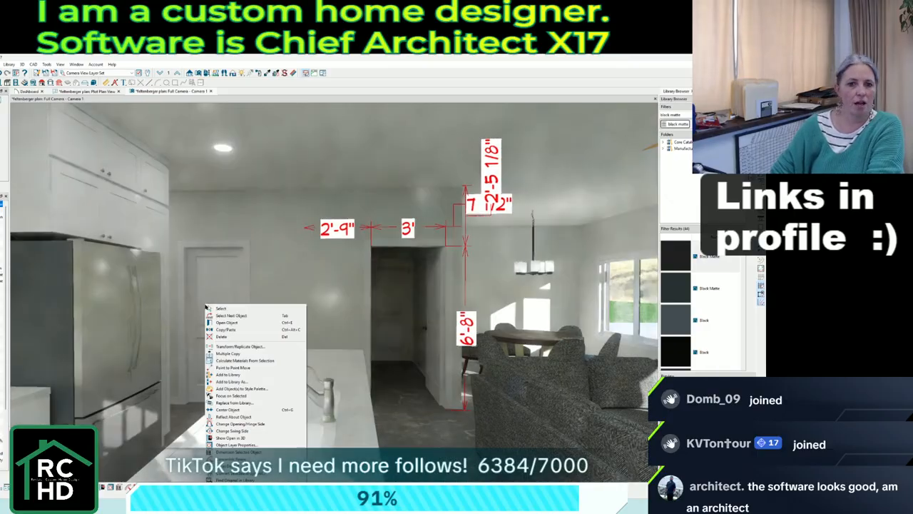
click(242, 437)
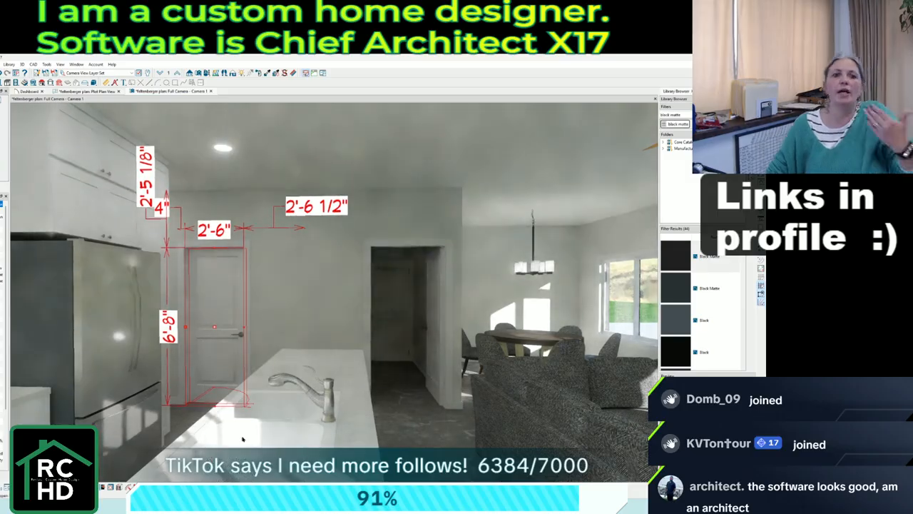
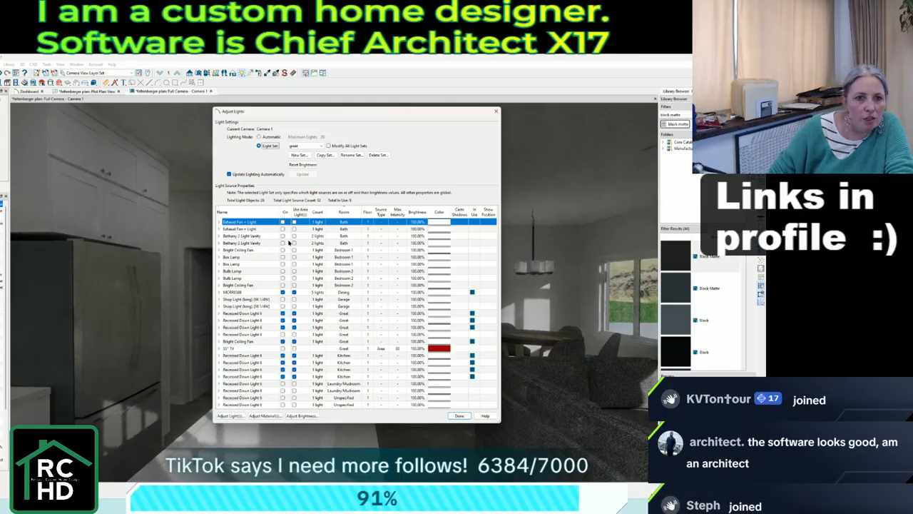
Turn on both exhaust fan lights and both vanity lights in the Bath and both recessed Laundry/Mudroom lights in light set "great".
click(282, 236)
click(283, 243)
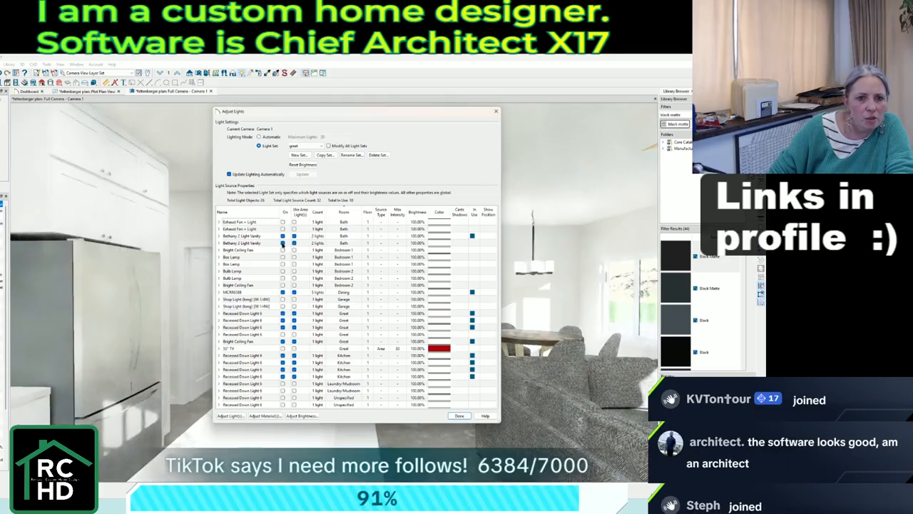
click(282, 221)
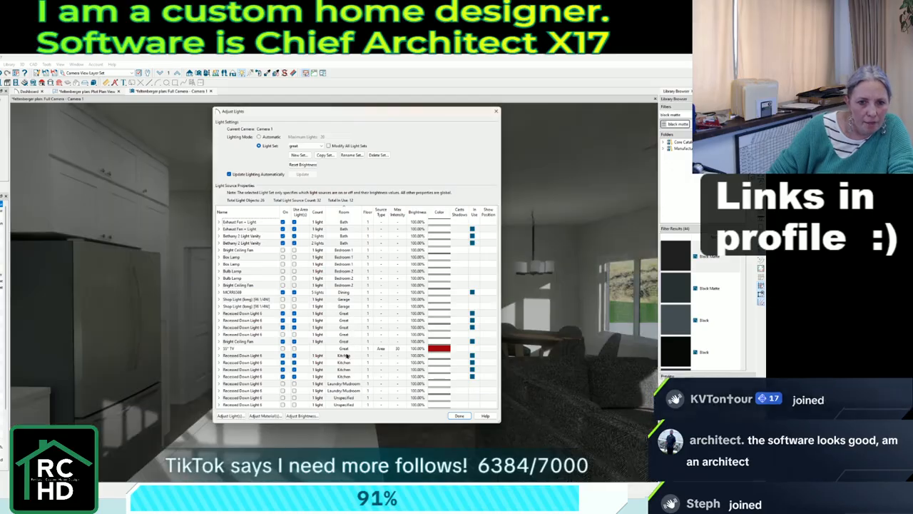
click(283, 383)
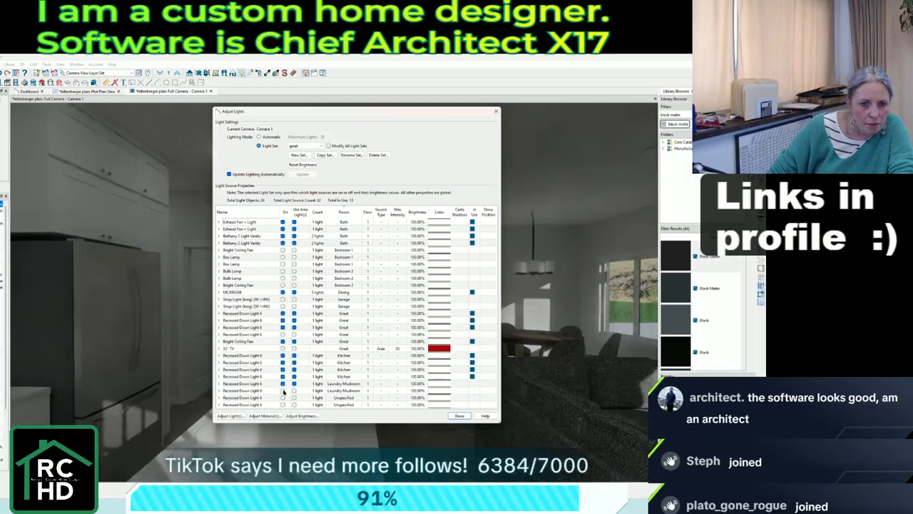
click(282, 391)
click(459, 417)
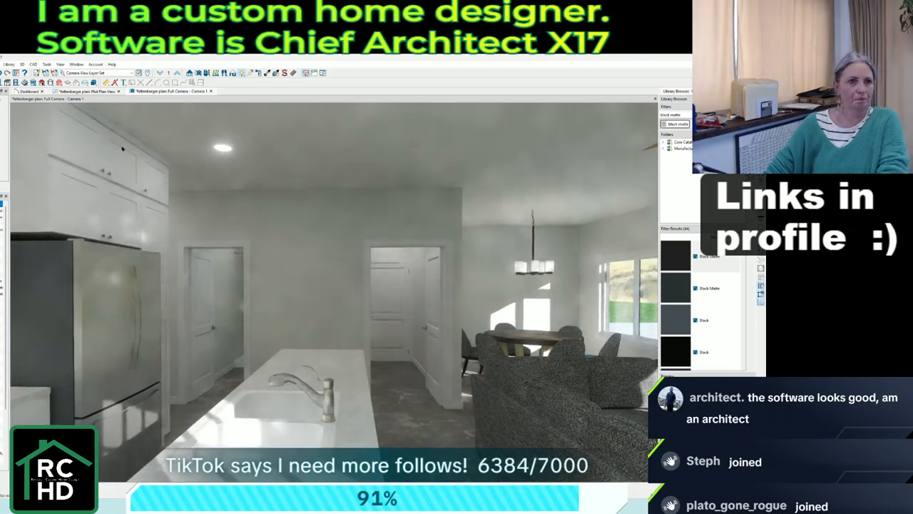
Export the kitchen island view with both doors open and the dining area as a picture at active window size.
click(6, 64)
mouse_move(18, 206)
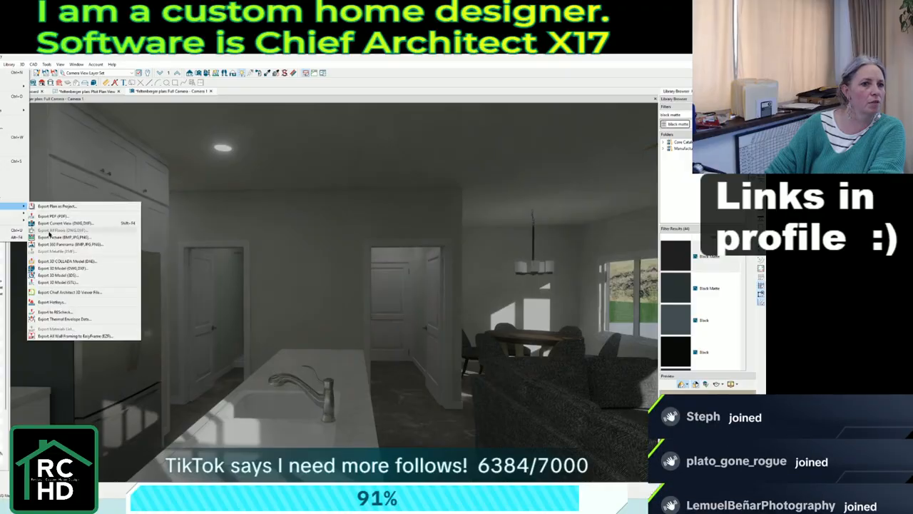
click(50, 236)
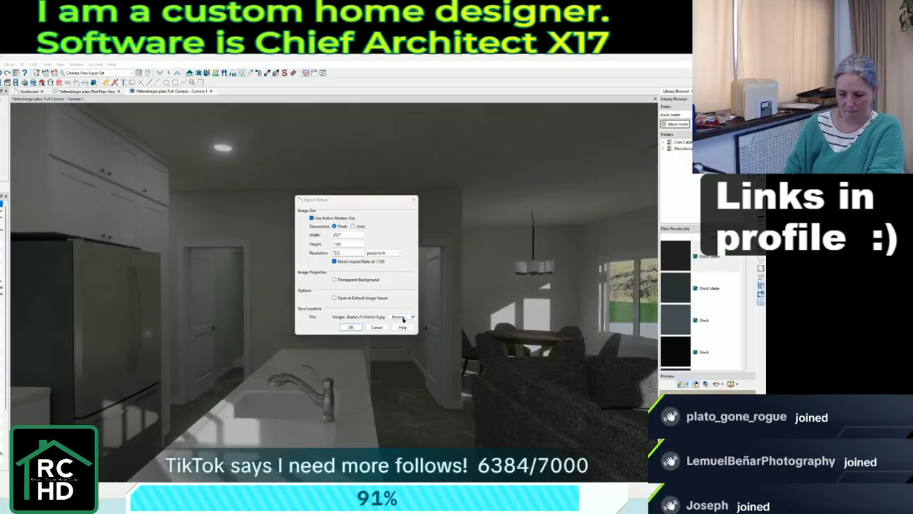
click(350, 327)
Move the camera to the laundry room doorway showing the washer, dryer and cabinets, and export the view as a picture.
scroll(442, 304, up, 10)
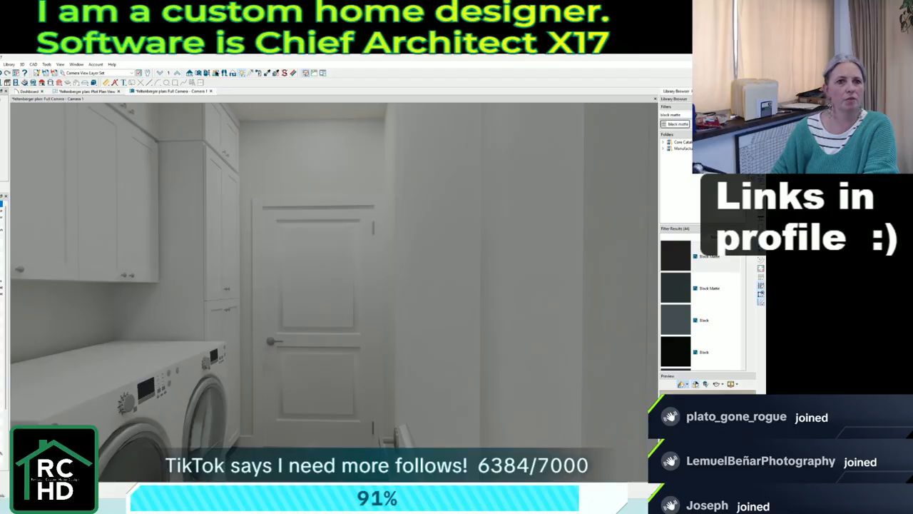
drag(257, 175, 338, 351)
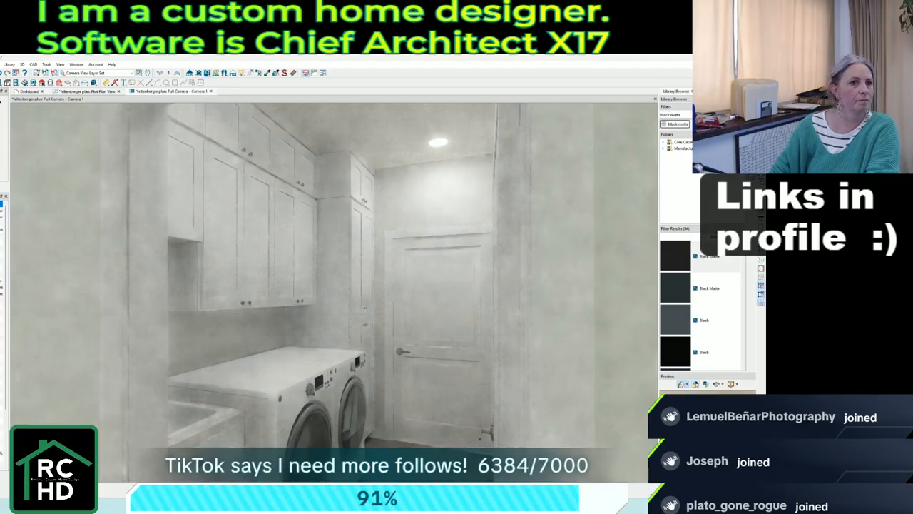
click(0, 64)
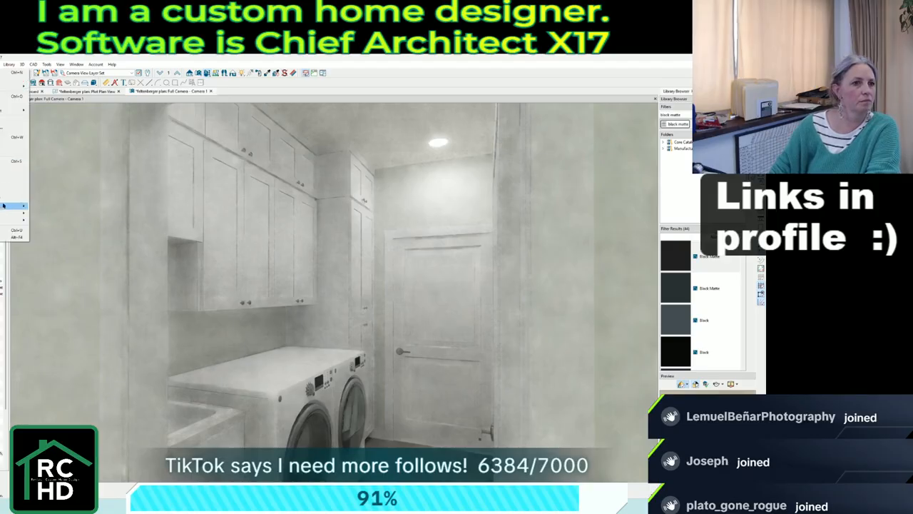
mouse_move(14, 216)
click(47, 238)
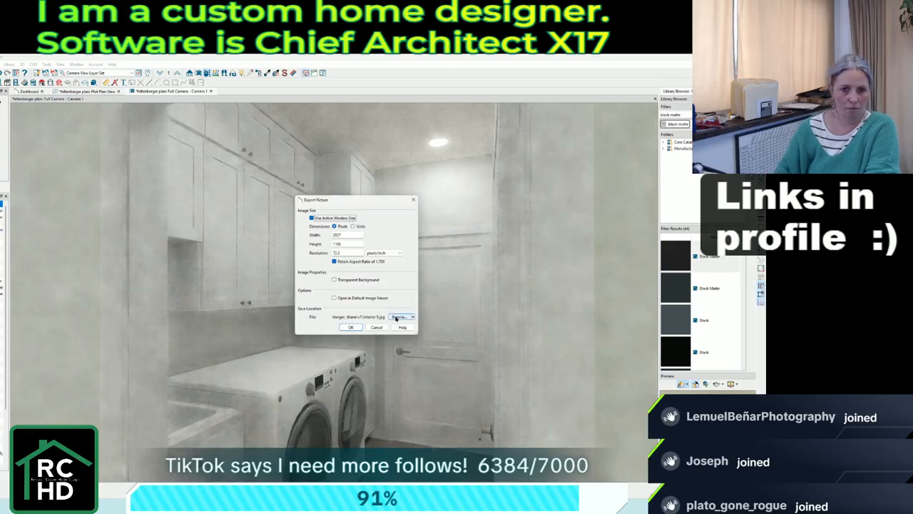
click(357, 328)
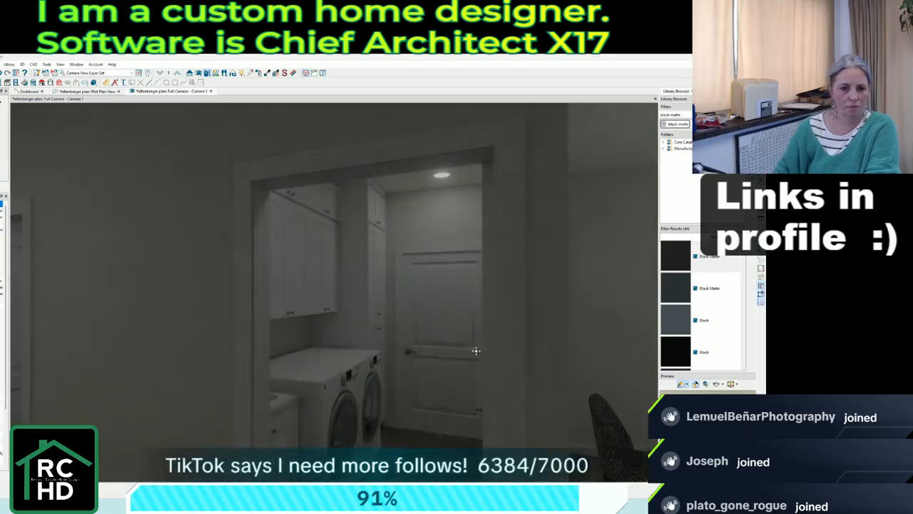
Move the camera to the bathroom doorway and set the shower curtain's top to 80" above the finished floor with a height of 6'-3".
drag(476, 351, 555, 335)
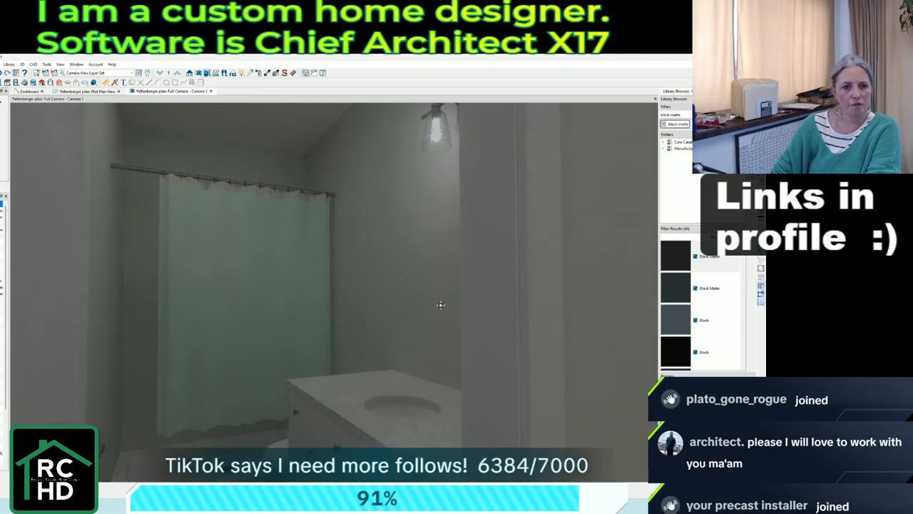
scroll(440, 305, down, 2)
click(287, 259)
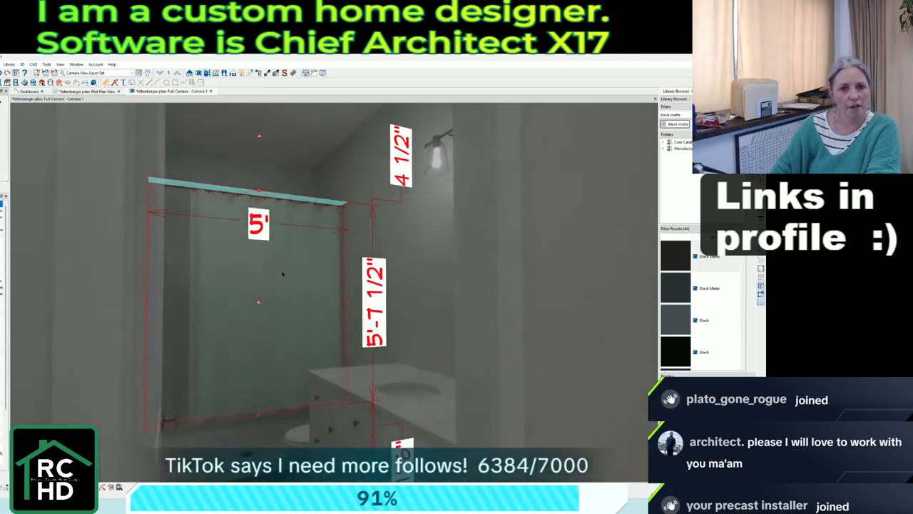
double_click(281, 273)
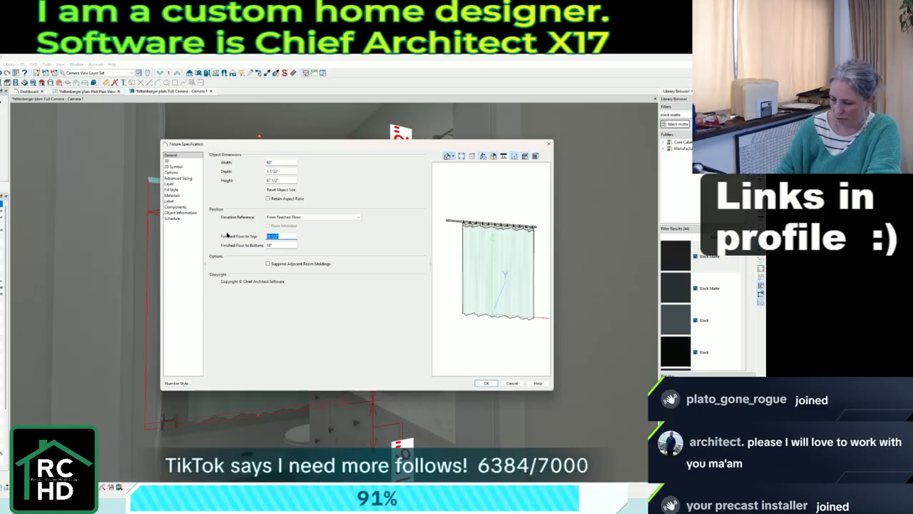
text(80)
key(Return)
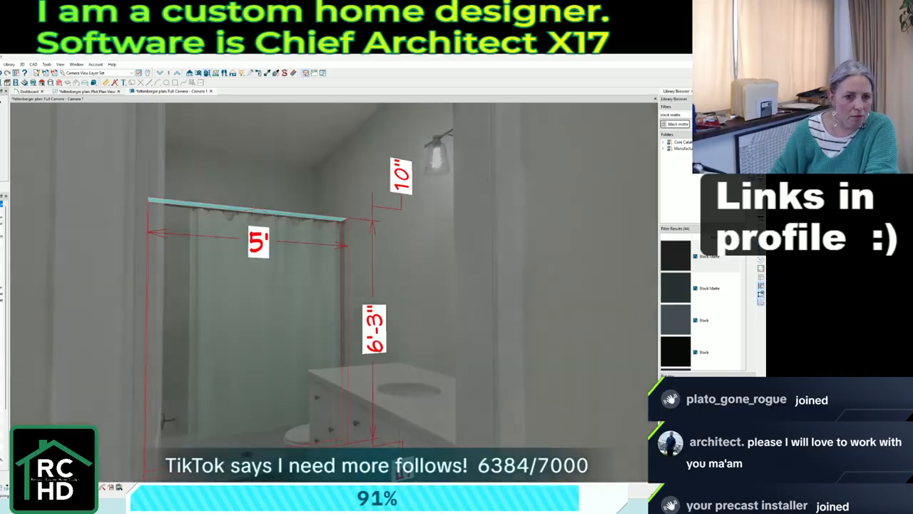
key(Escape)
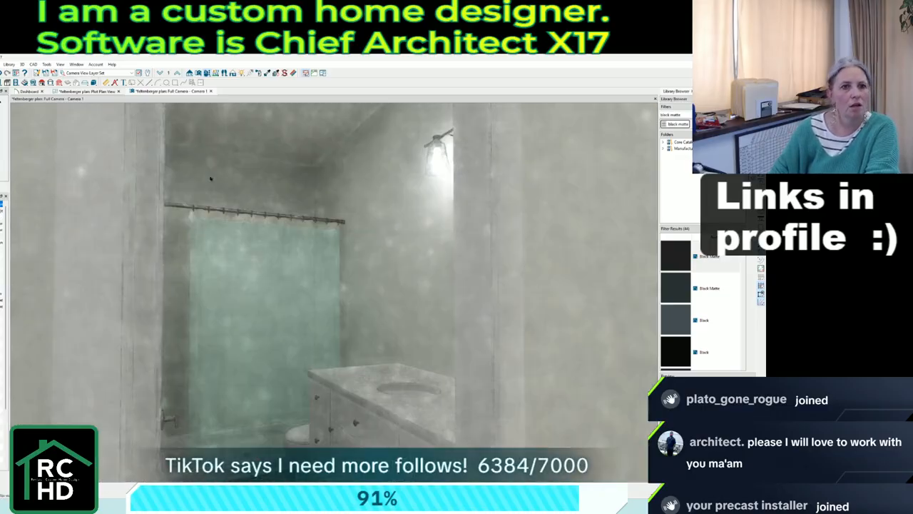
Return to the floor plan, switch it to Working Plan View, and bring the bath's toilet and shower area into close view.
click(104, 92)
scroll(305, 381, down, 4)
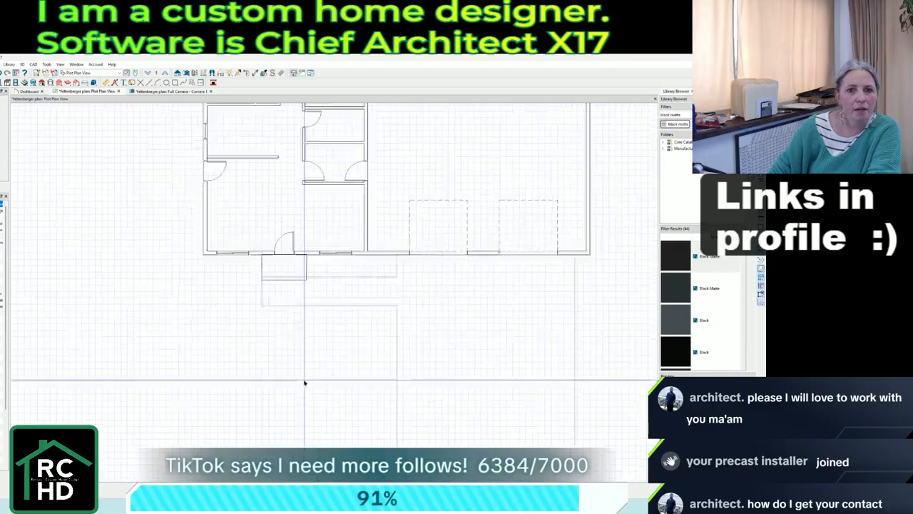
click(73, 74)
click(77, 86)
scroll(271, 307, down, 2)
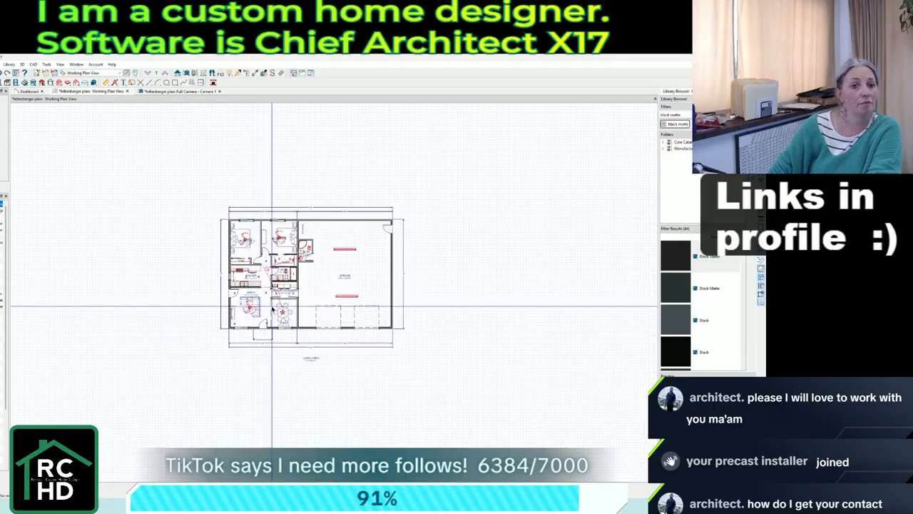
scroll(302, 262, up, 8)
scroll(303, 262, up, 3)
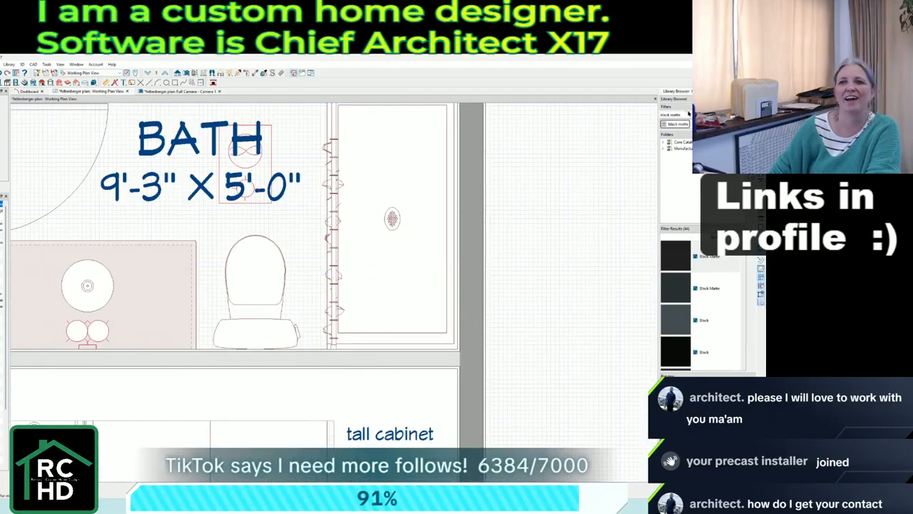
Search the library for "retro shower" and place the resulting shower fixture on the laundry-side wall of the 9'-3" x 5'-0" bath's shower.
drag(689, 115, 611, 107)
text(re)
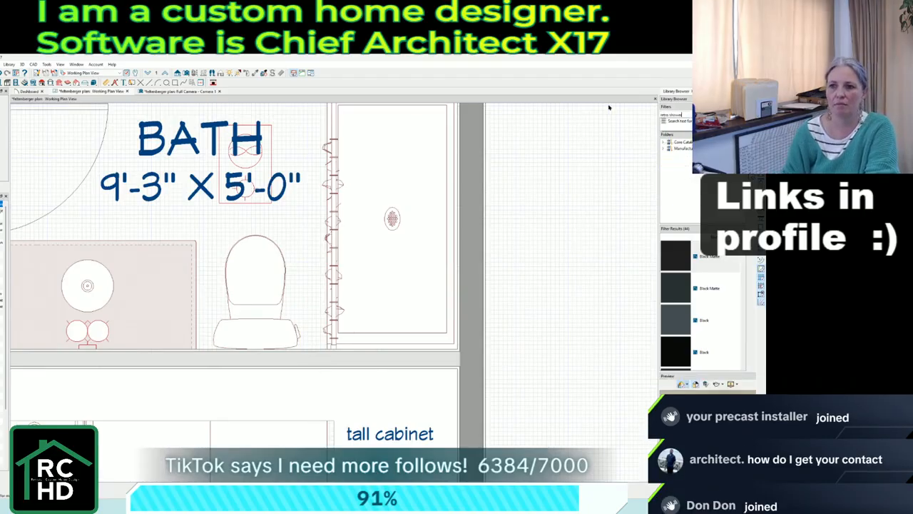
key(Return)
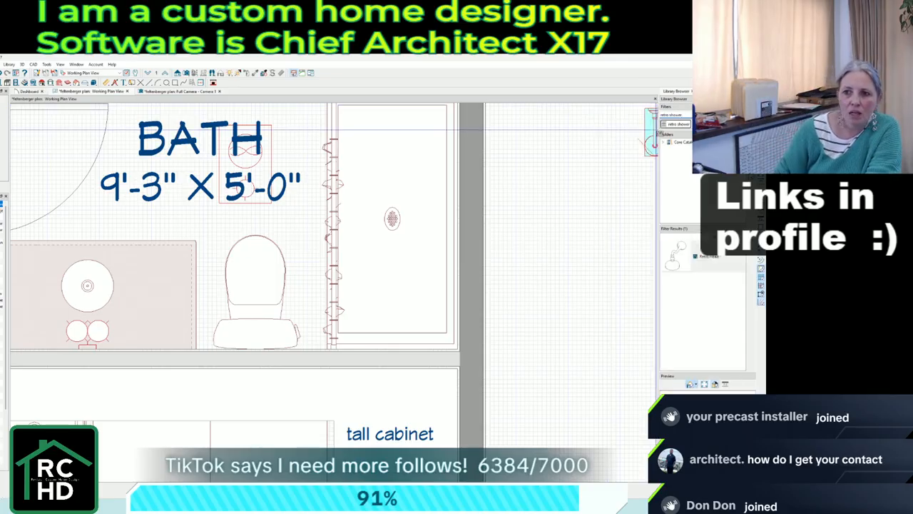
click(422, 351)
drag(422, 351, 464, 322)
scroll(464, 322, down, 3)
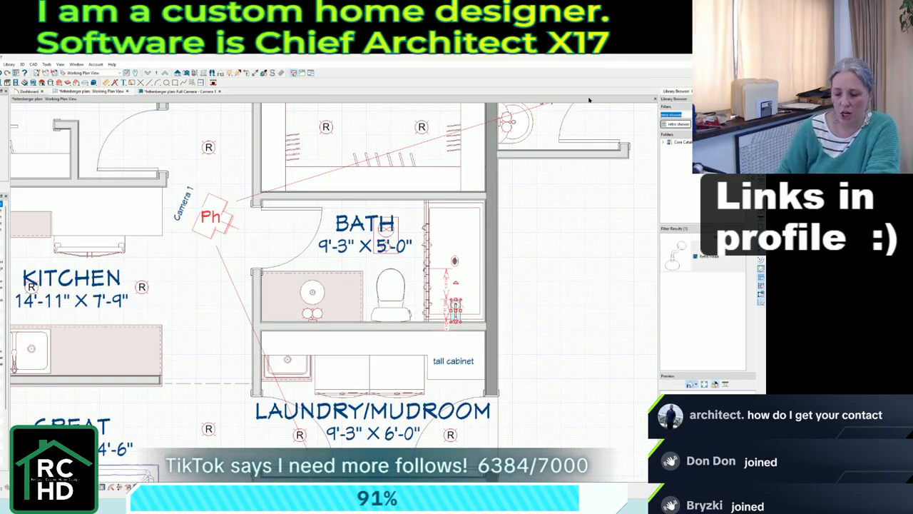
Search the library for "sink faucet" and place the Two-handle High Arc Bathroom Faucet behind the vanity sink in the 9'-3" x 5'-0" bath.
text(si)
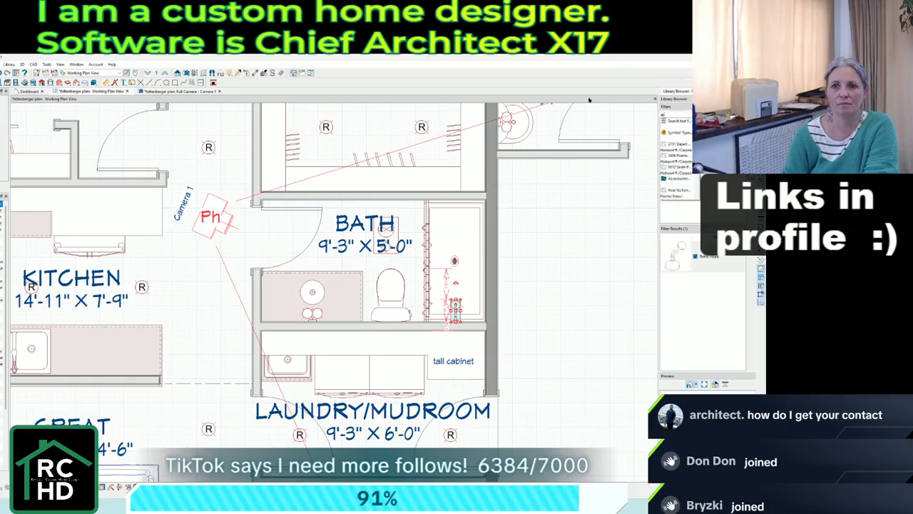
text(nk faucet)
key(Return)
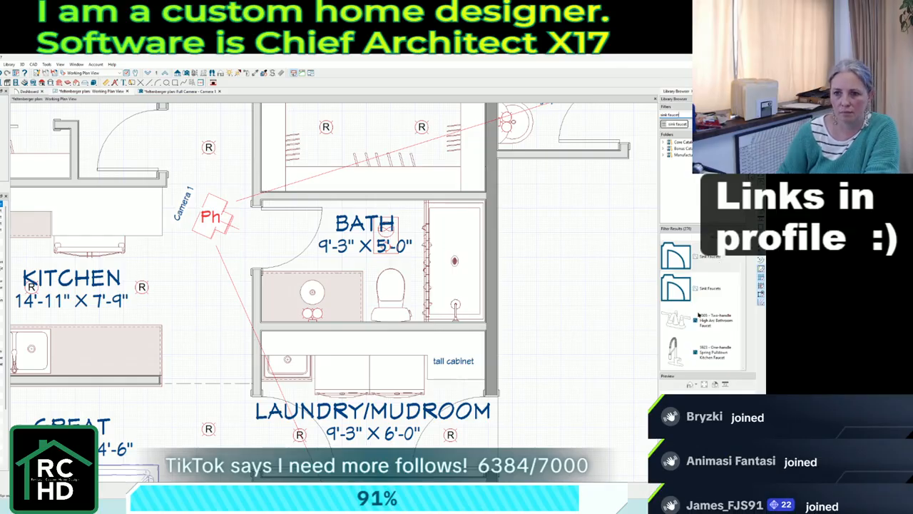
click(699, 318)
scroll(312, 291, up, 3)
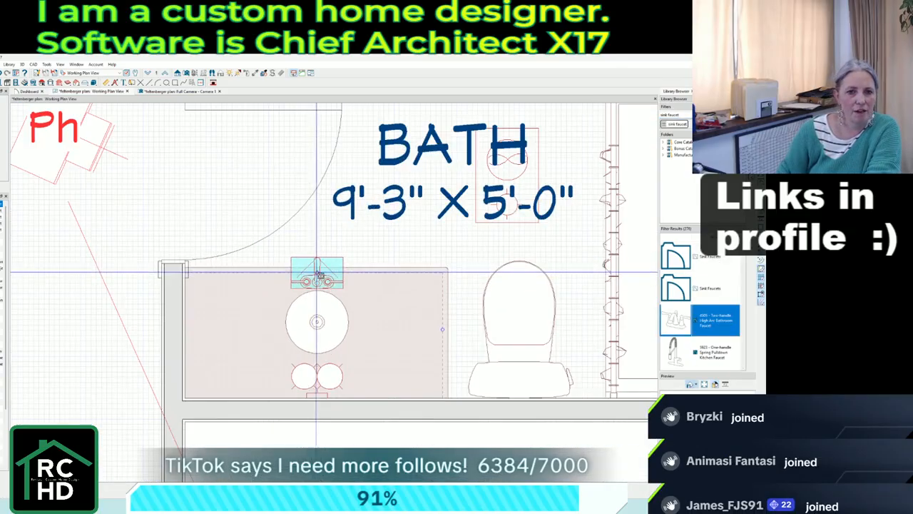
click(317, 273)
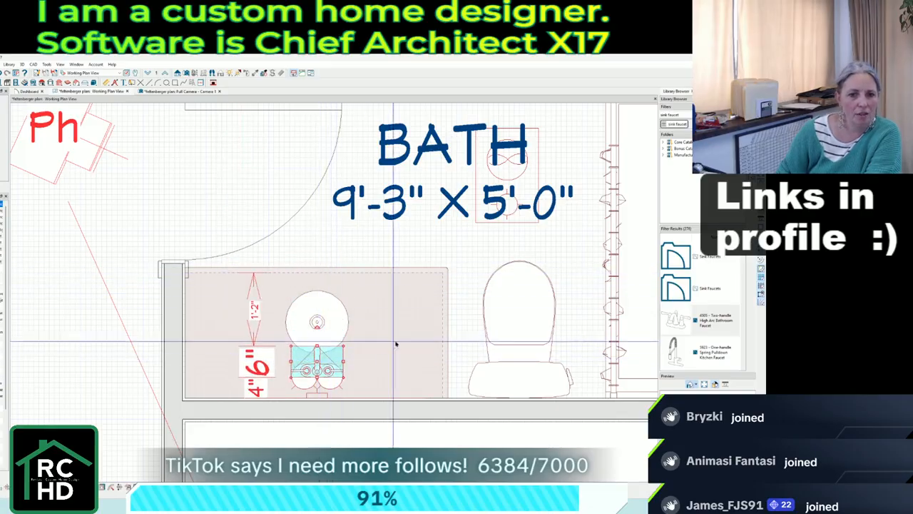
Place the same two-handle faucet in the 5'-0" x 7'-9" bath and shift it back to the wall side of the sink.
scroll(415, 340, down, 3)
scroll(414, 340, down, 3)
scroll(277, 314, up, 3)
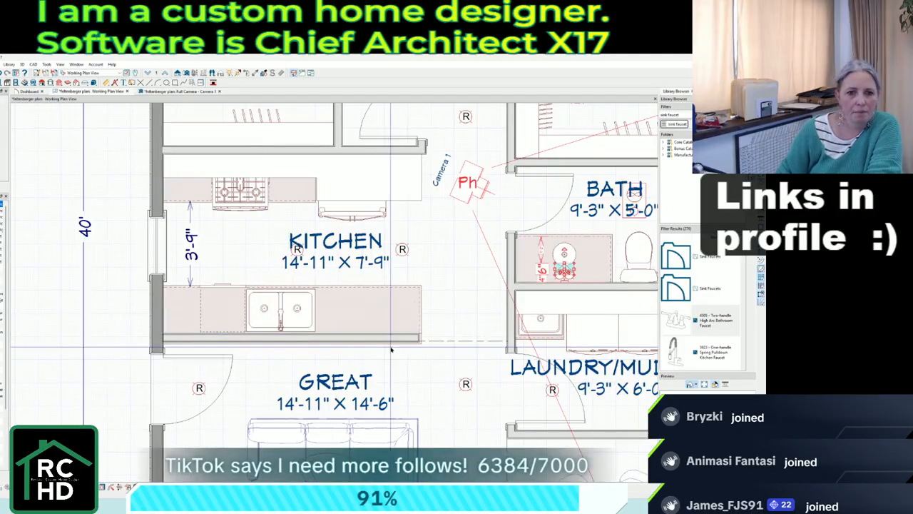
scroll(160, 340, down, 3)
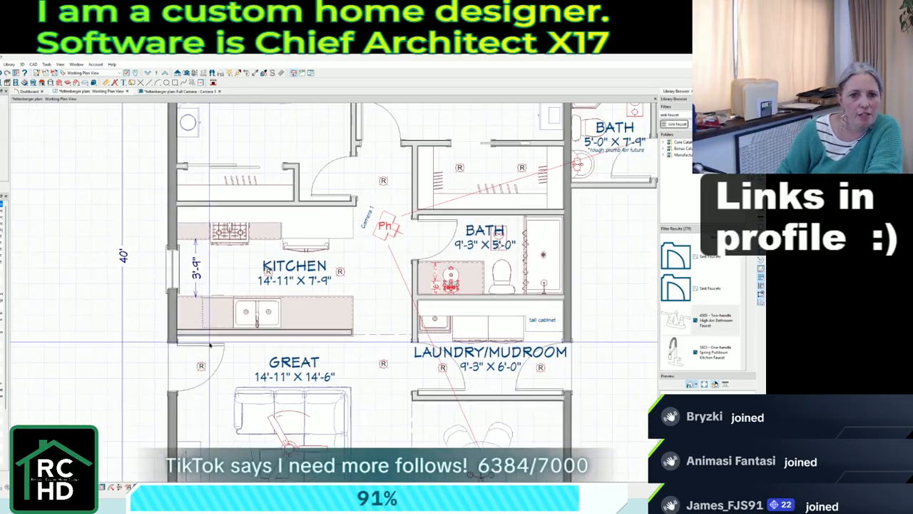
scroll(160, 340, down, 1)
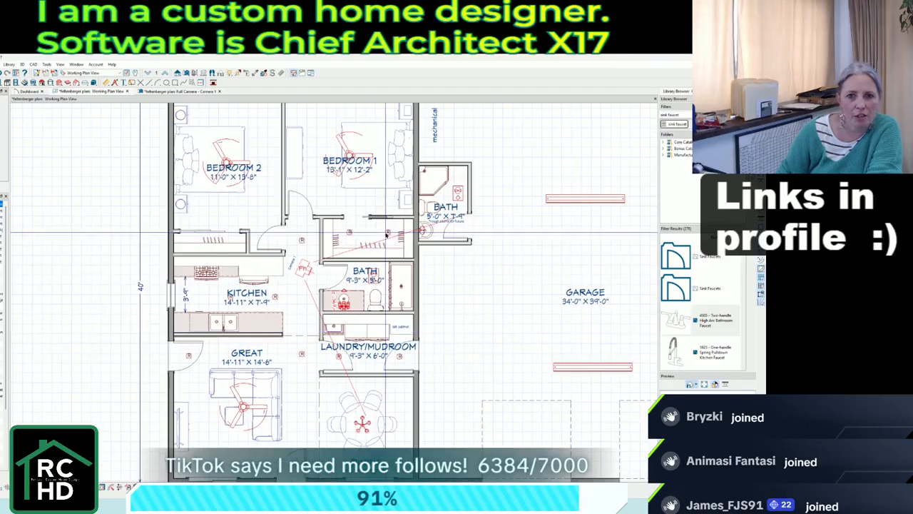
scroll(413, 224, up, 5)
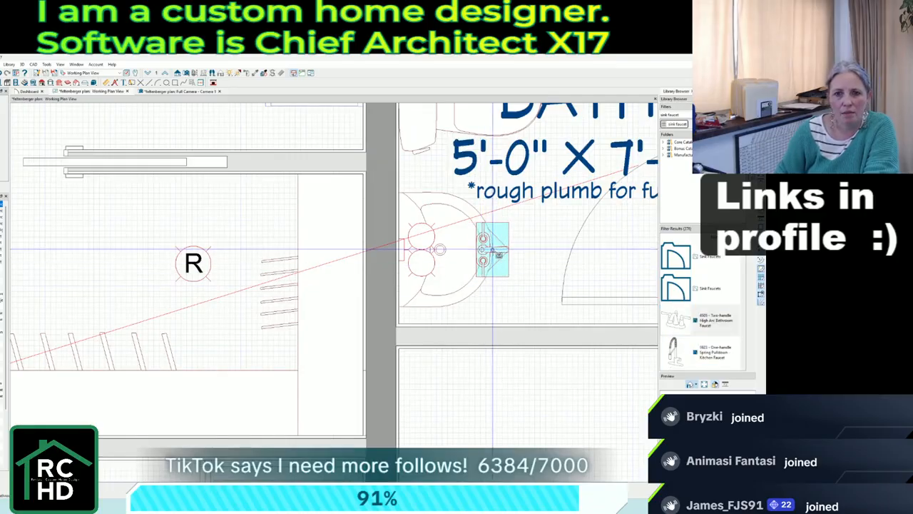
click(491, 249)
key(Left)
key(Left)
key(Left)
key(Left)
key(Left)
key(Left)
key(Left)
key(Left)
key(Left)
key(Left)
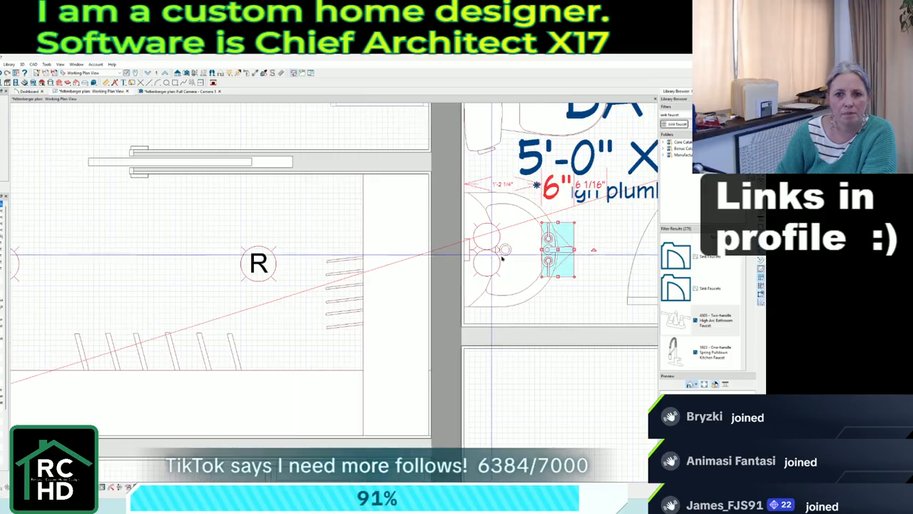
key(Left)
key(Left)
key(Left)
key(Left)
key(Left)
key(Left)
key(Left)
key(Left)
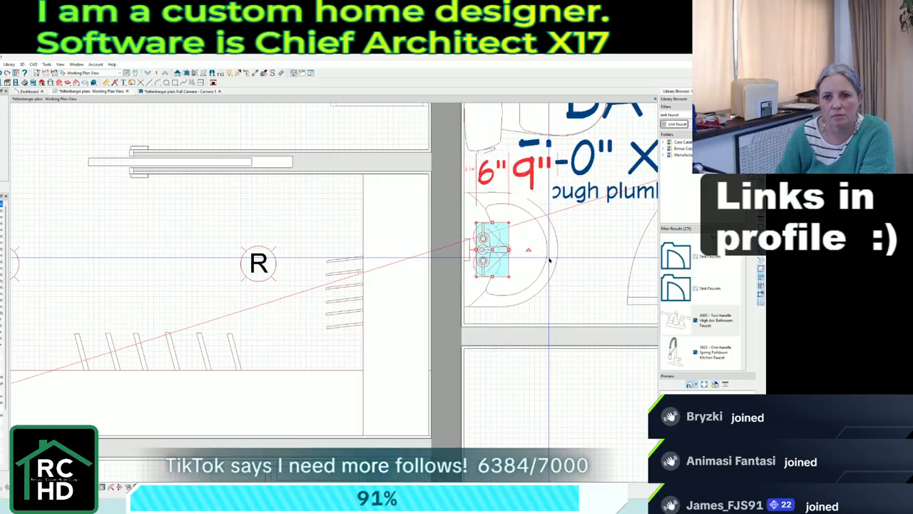
Search the library for "mirror ja" and place the mirror on the wall behind the vanity in the 9'-3" x 5'-0" bath.
scroll(549, 260, down, 5)
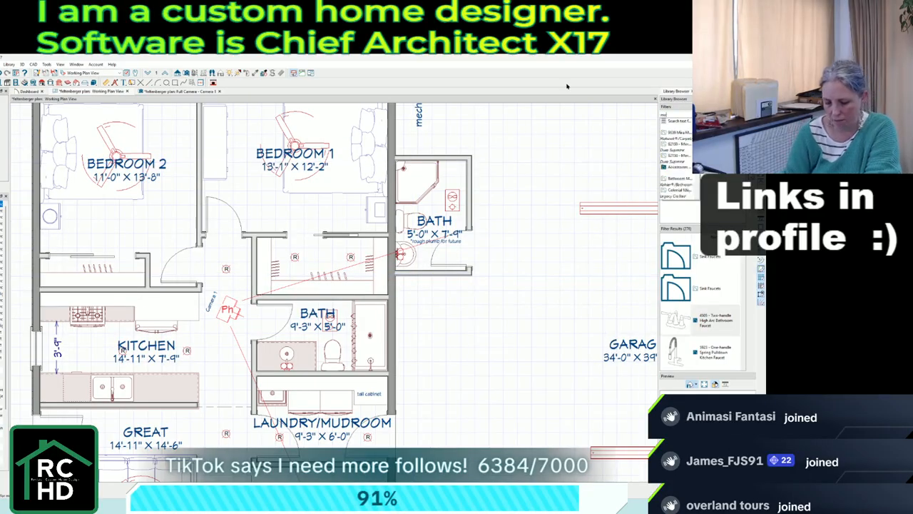
text(mirro)
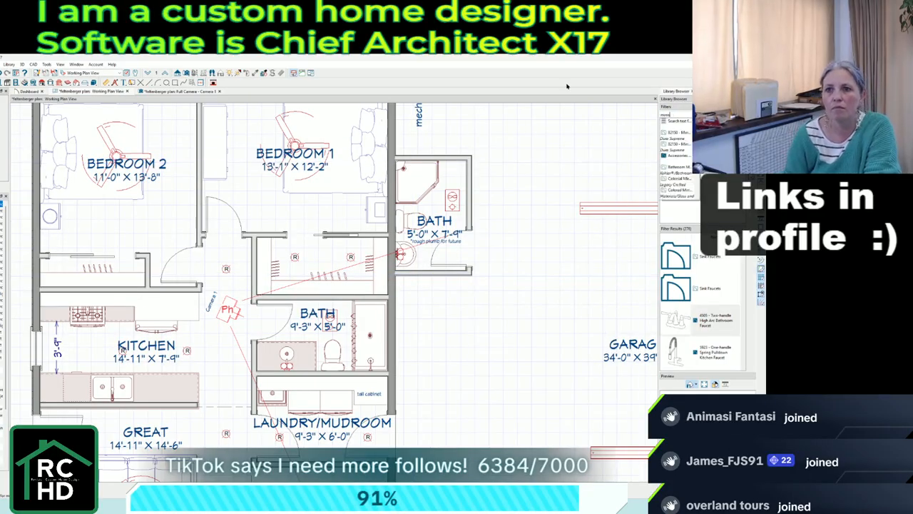
text(r ja)
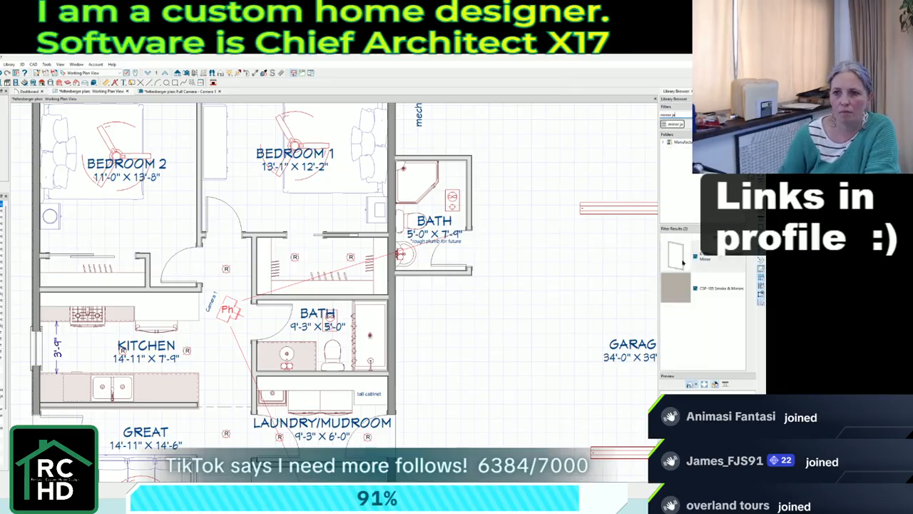
scroll(299, 378, up, 2)
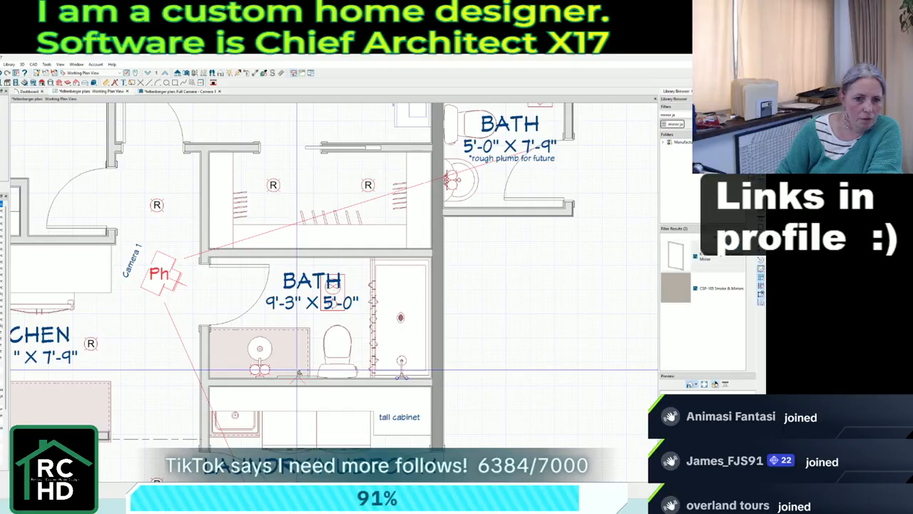
double_click(299, 375)
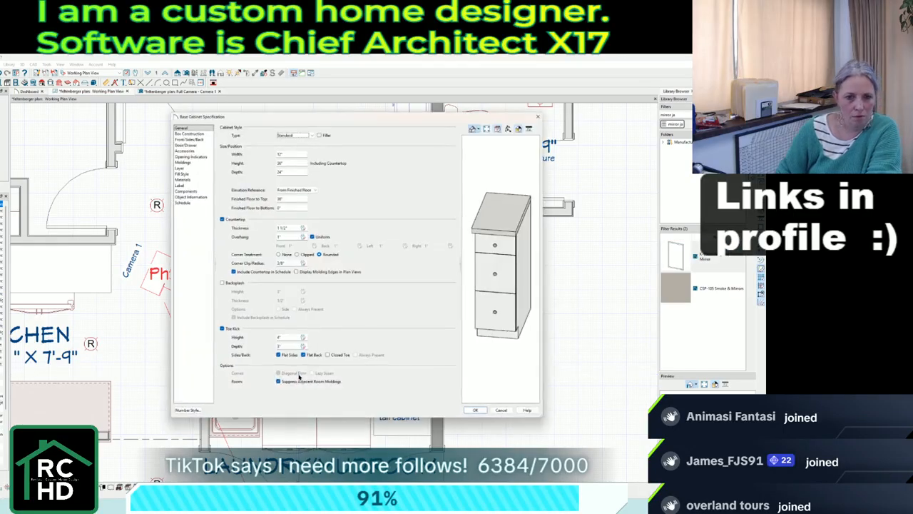
Set the vanity mirror's bottom to 40" above the finished floor with a height of 38", and stretch it to 4' wide centred on the sink.
key(Escape)
scroll(302, 381, up, 4)
double_click(353, 377)
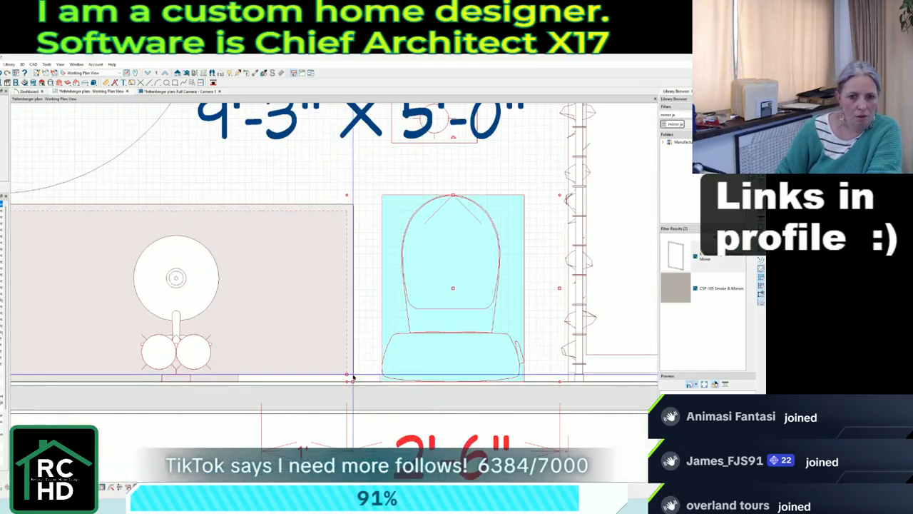
key(Escape)
click(332, 380)
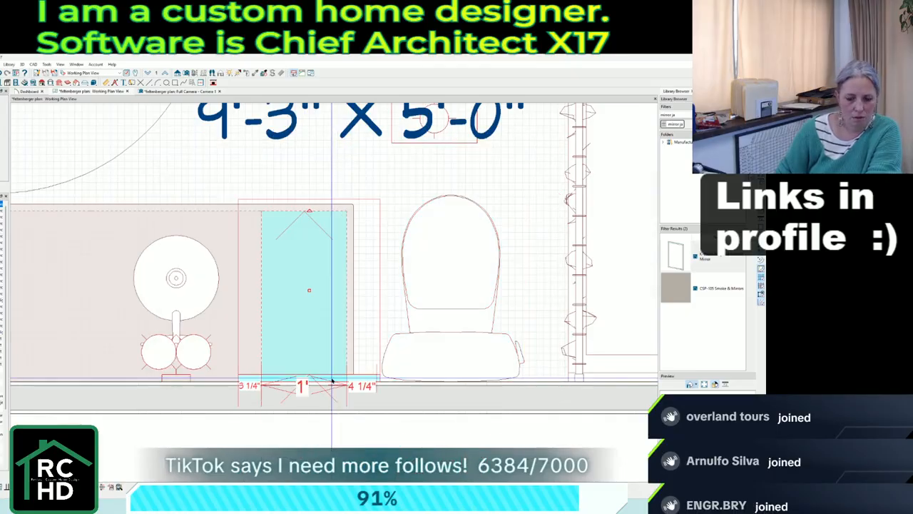
click(324, 381)
double_click(315, 378)
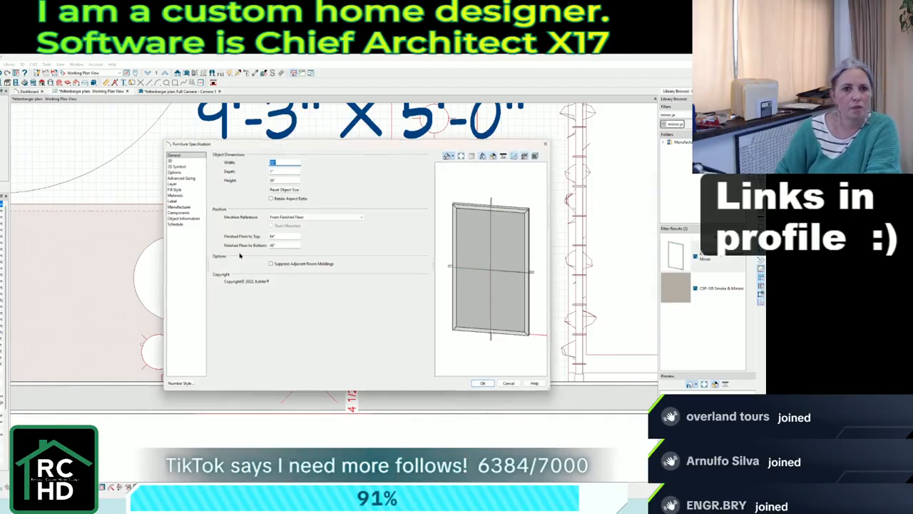
double_click(284, 244)
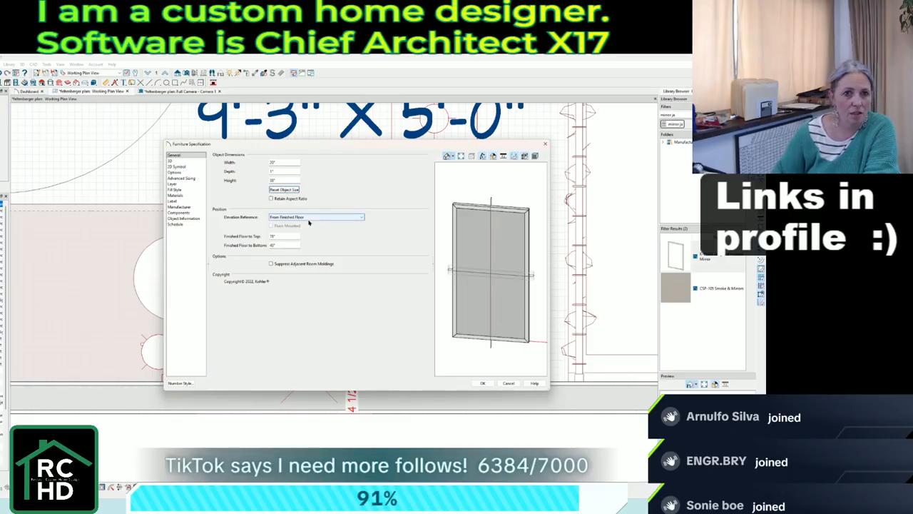
click(482, 383)
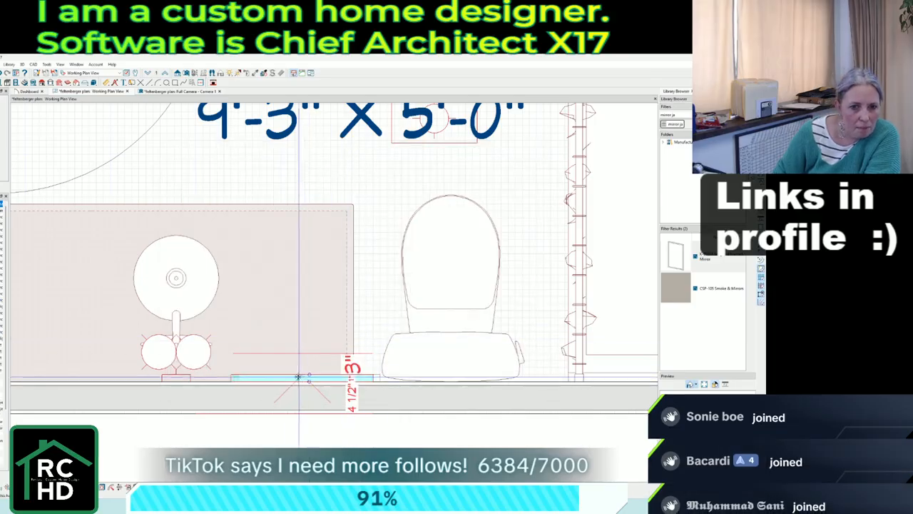
scroll(502, 351, down, 5)
scroll(190, 362, up, 4)
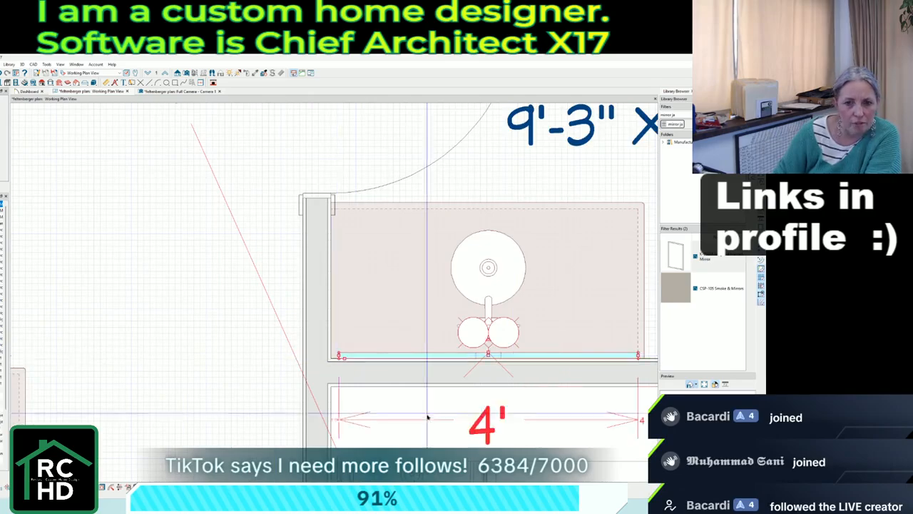
Search the library for "mirror oval" and try positioning the Beveled Elliptical Mirror by the sink in the 5'-0" x 7'-9" bath.
scroll(442, 424, down, 3)
scroll(443, 424, down, 4)
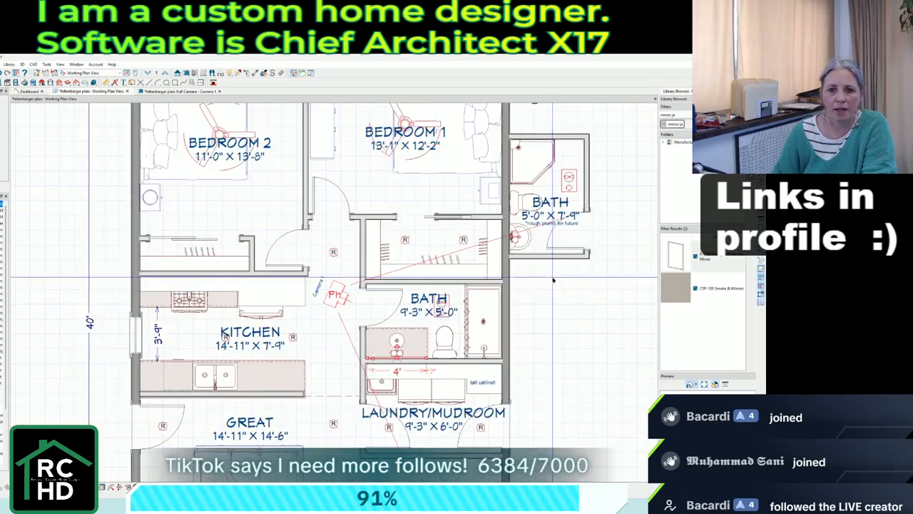
scroll(653, 165, up, 1)
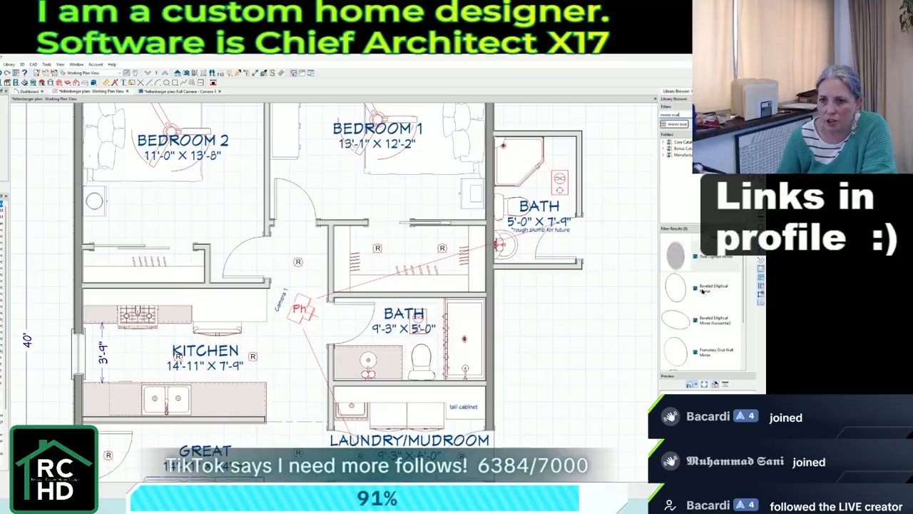
scroll(543, 282, up, 5)
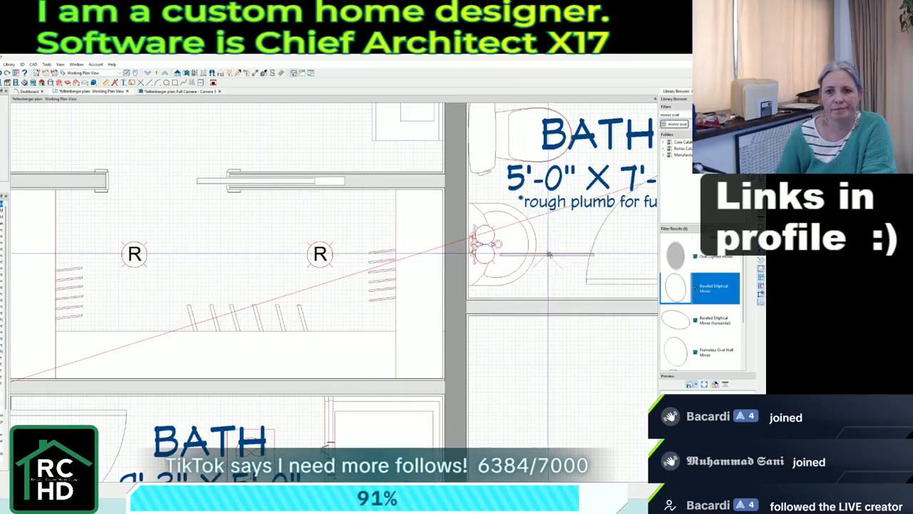
scroll(532, 262, down, 6)
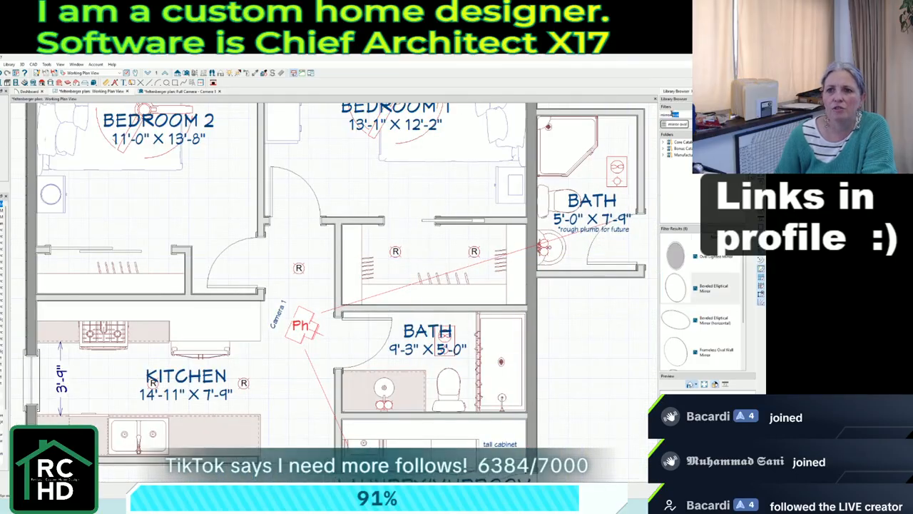
Search the library for "mirror ja" again and place the framed mirror on the wall behind the 5'-0" x 7'-9" bath's sink.
key(BackSpace)
text(ja)
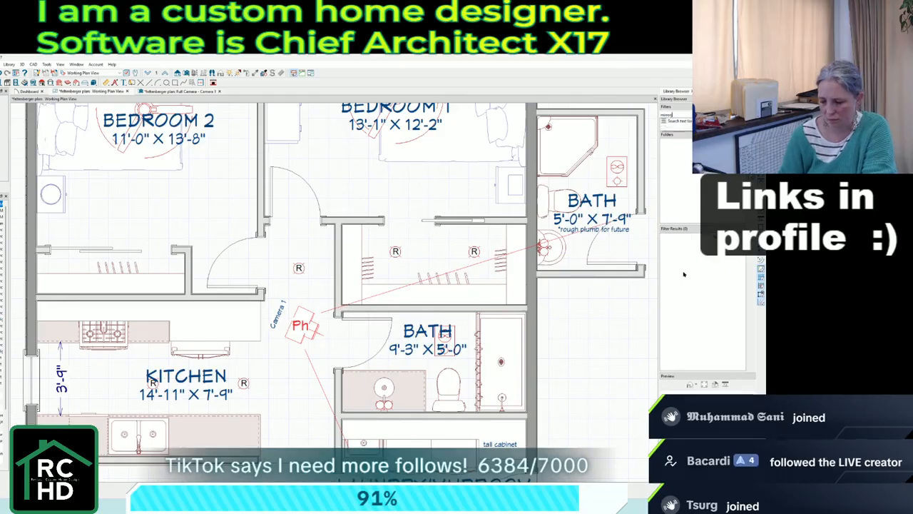
text( ja)
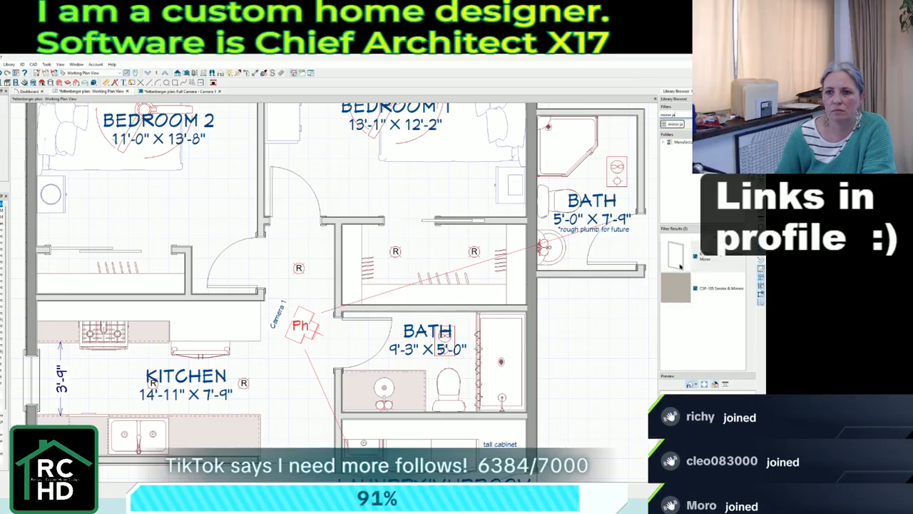
scroll(578, 248, up, 2)
scroll(578, 247, up, 2)
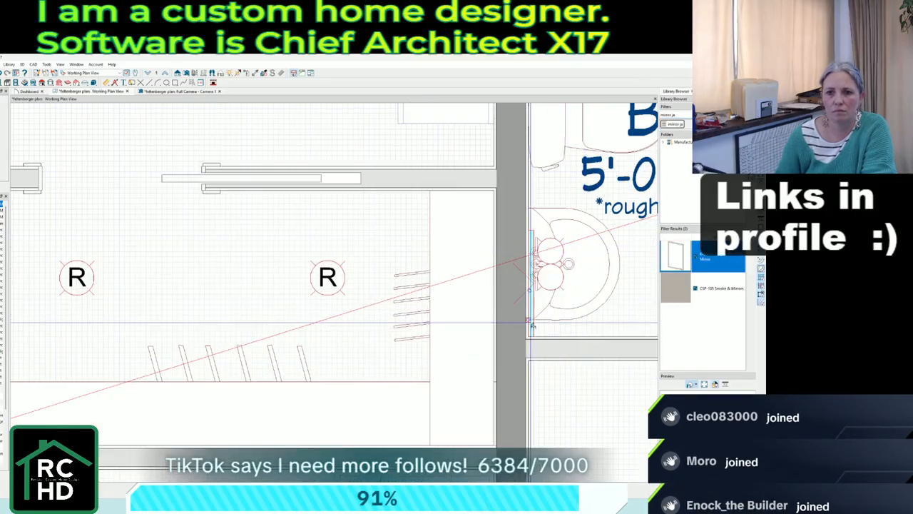
click(531, 328)
Set this mirror's bottom to 39" above the finished floor with a height of 38", and centre it along the wall behind the sink.
key(ctrl+e)
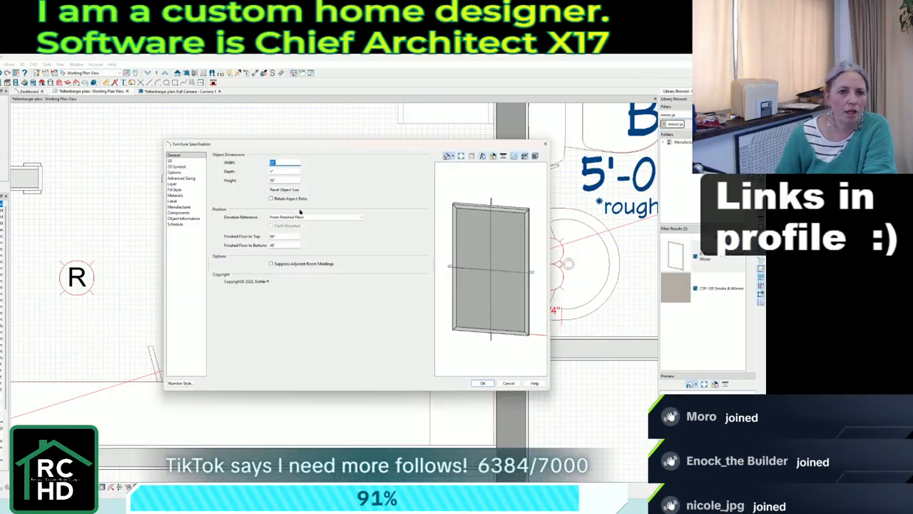
drag(286, 244, 246, 236)
text(3)
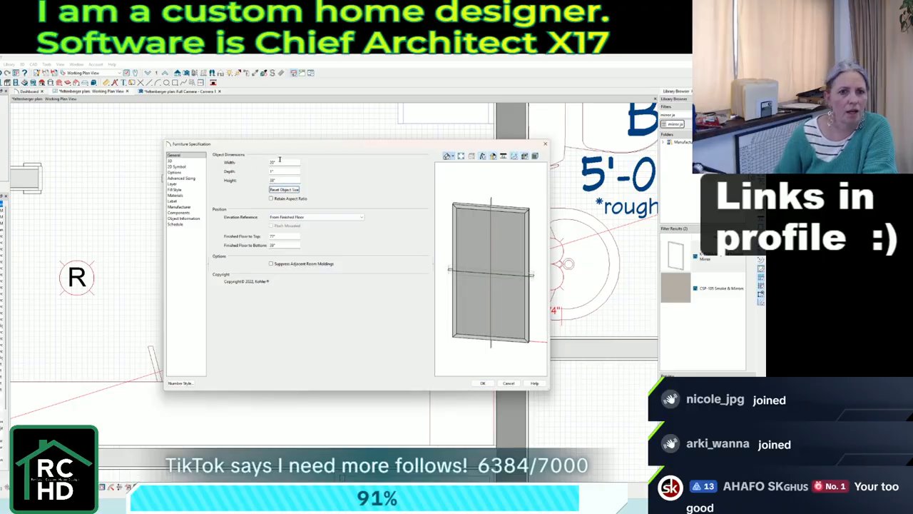
click(482, 383)
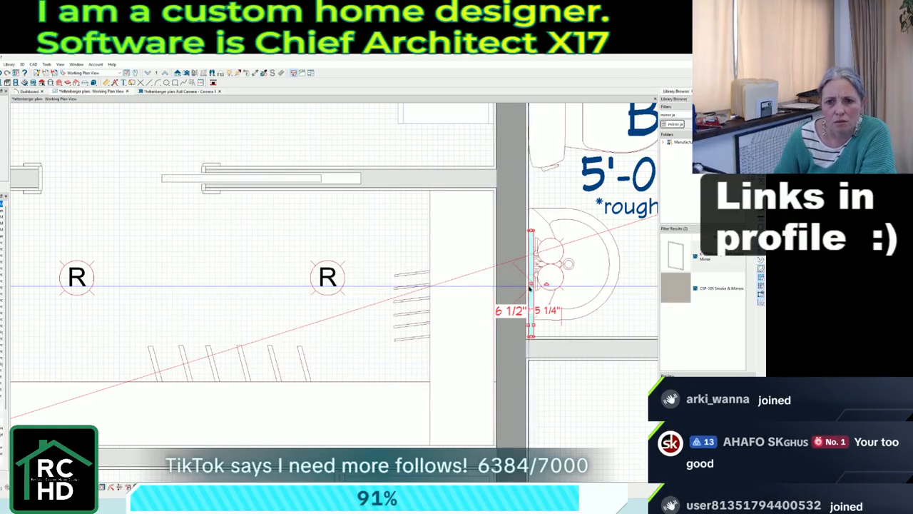
drag(530, 282, 533, 261)
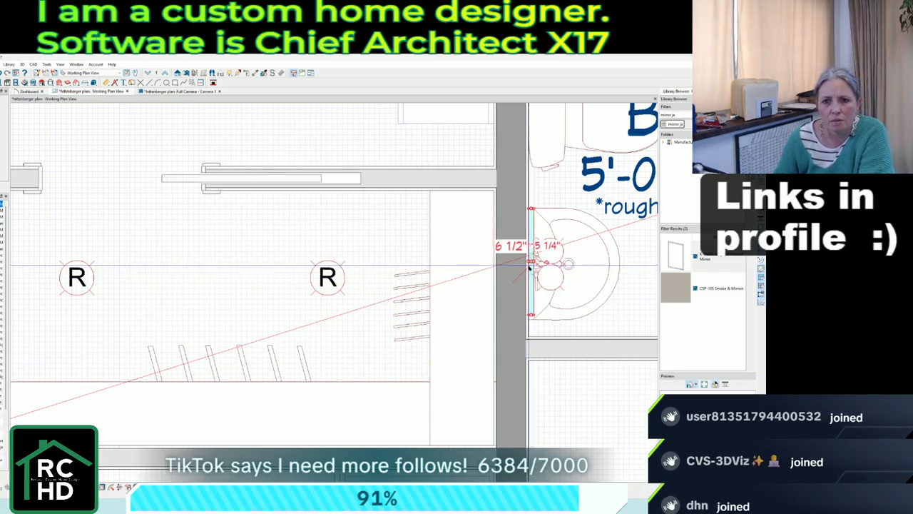
In the bath camera view, change the 24" sink base cabinet's front door item to Door - Double.
click(198, 92)
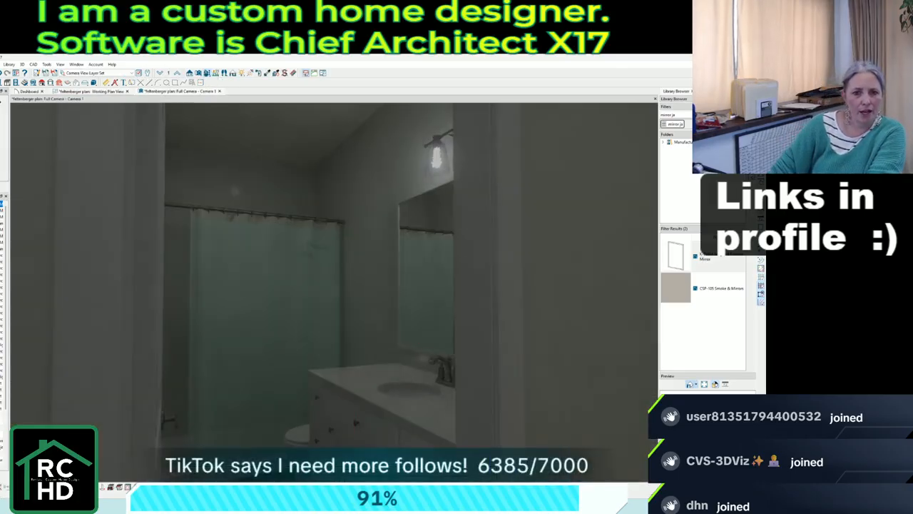
double_click(311, 438)
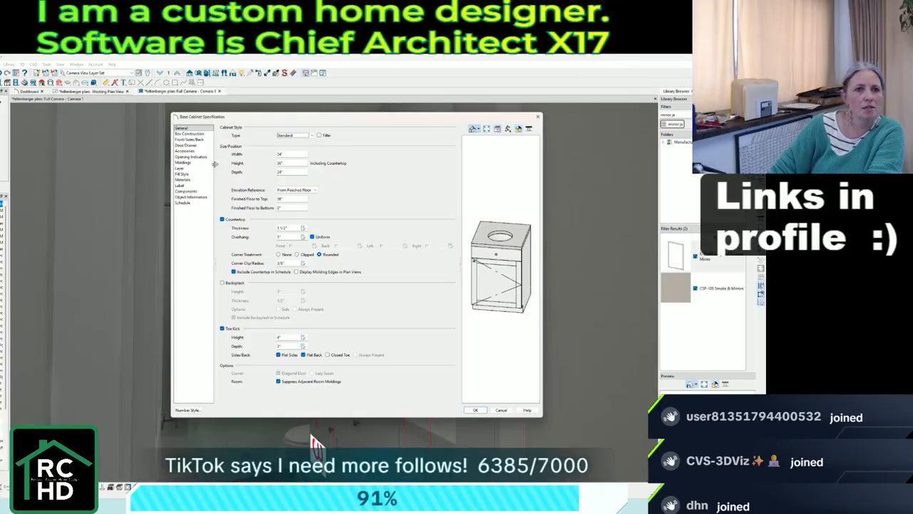
click(195, 140)
click(259, 189)
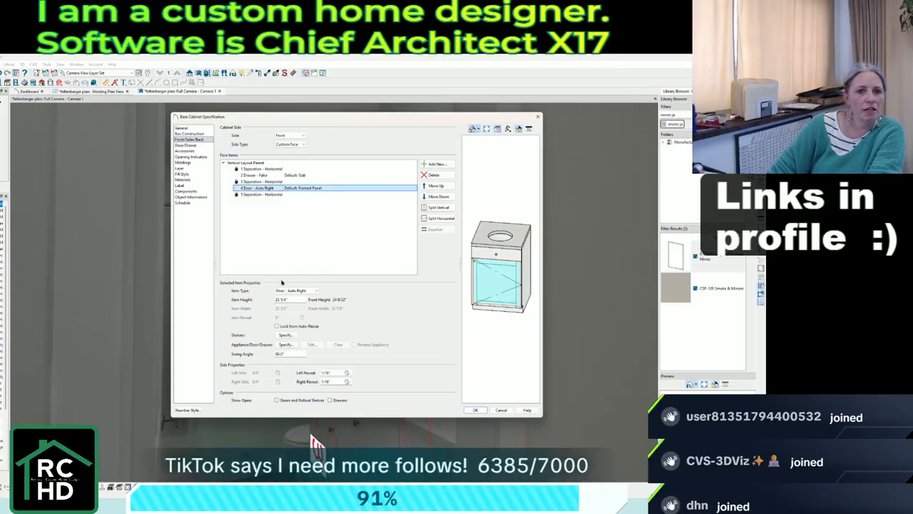
click(286, 291)
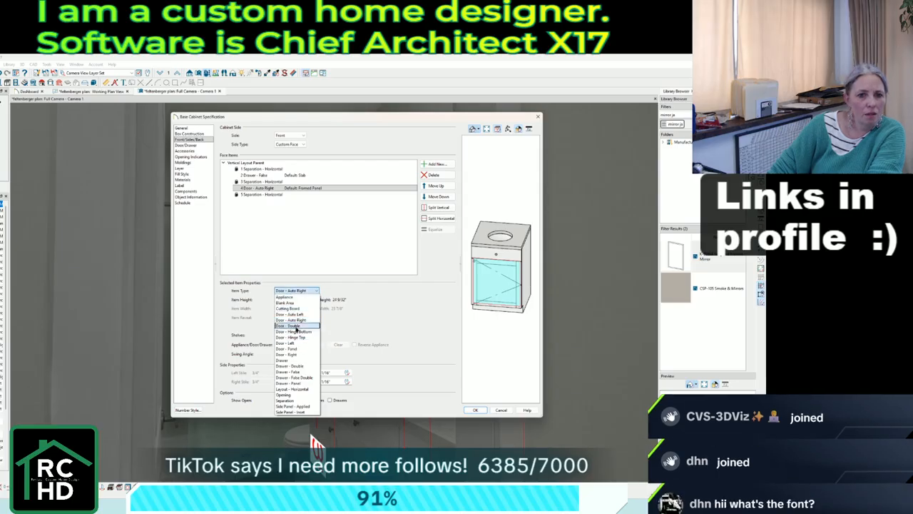
click(288, 325)
click(476, 410)
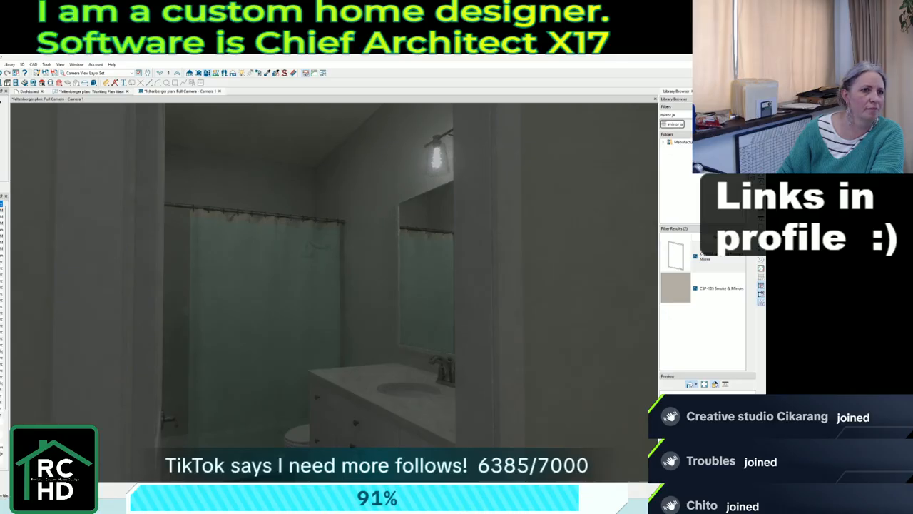
Export the rendered bath view with the vanity and shower curtain as the picture "interior 9.jpg" at the active window size.
click(10, 64)
mouse_move(16, 207)
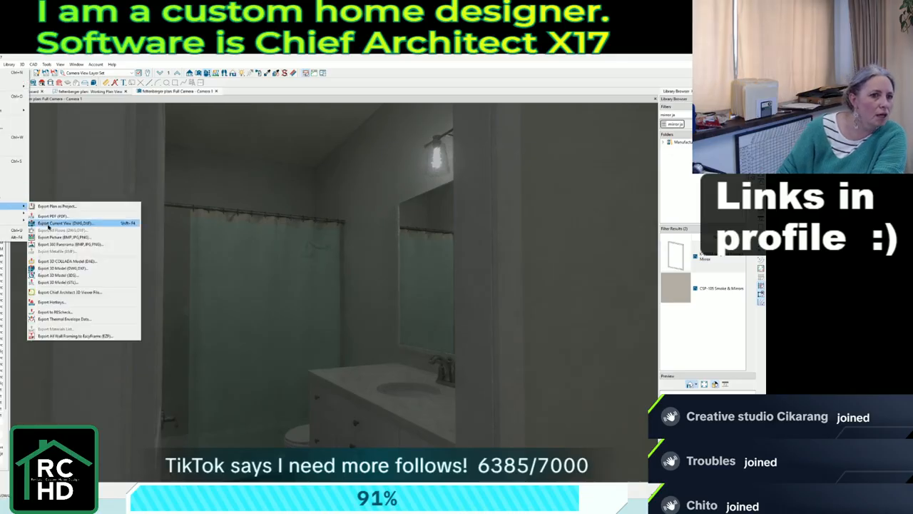
click(52, 236)
click(397, 316)
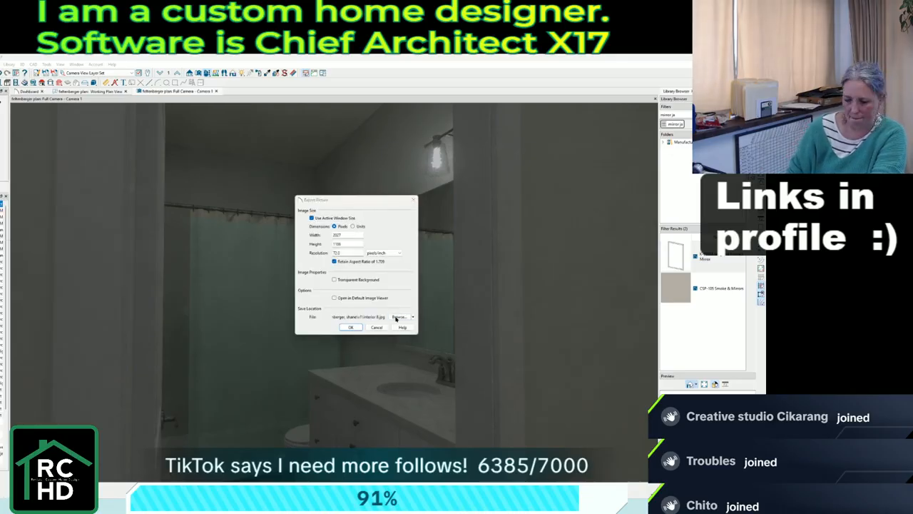
click(350, 327)
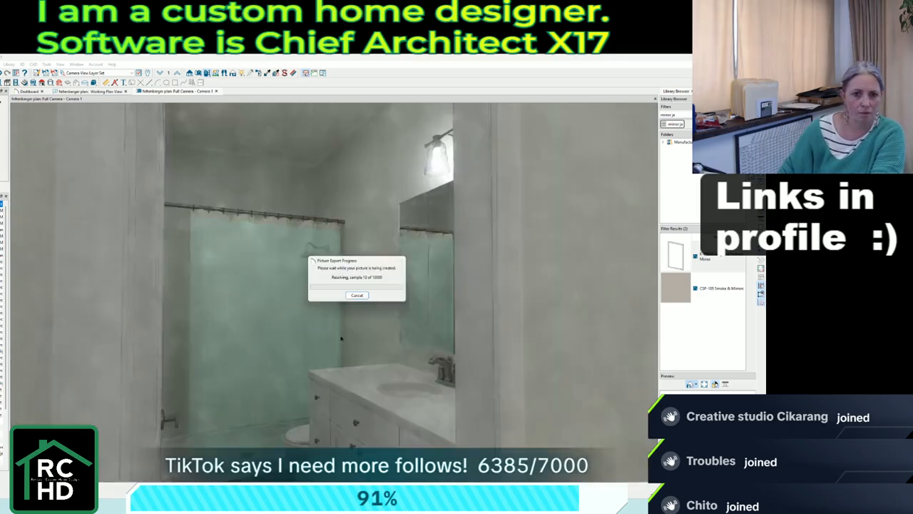
In the hallway camera view, open the 2'-6" door and the door beside it so the rooms behind show.
click(206, 73)
drag(421, 312, 392, 324)
right_click(391, 325)
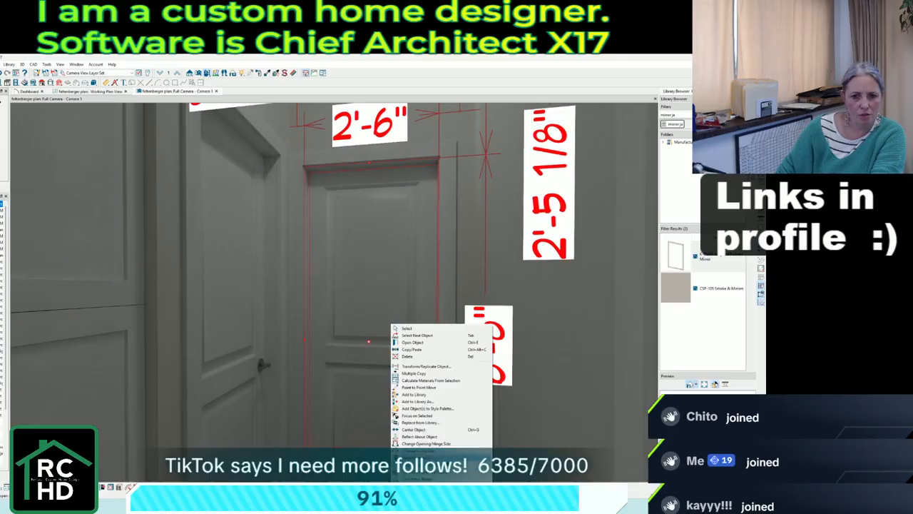
click(443, 423)
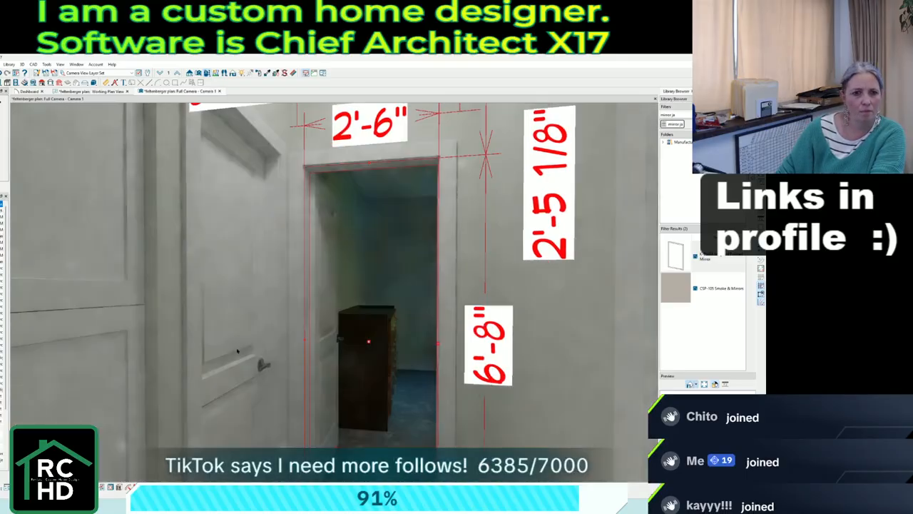
right_click(228, 337)
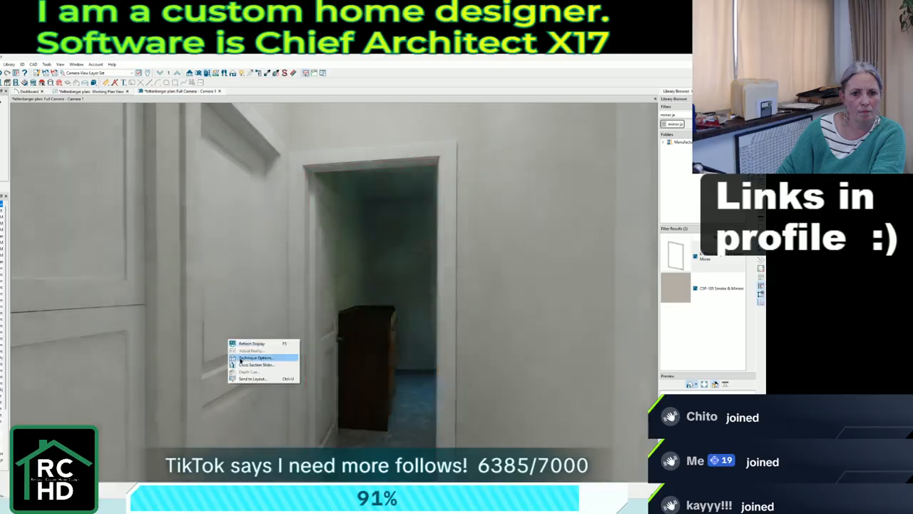
right_click(221, 304)
click(257, 437)
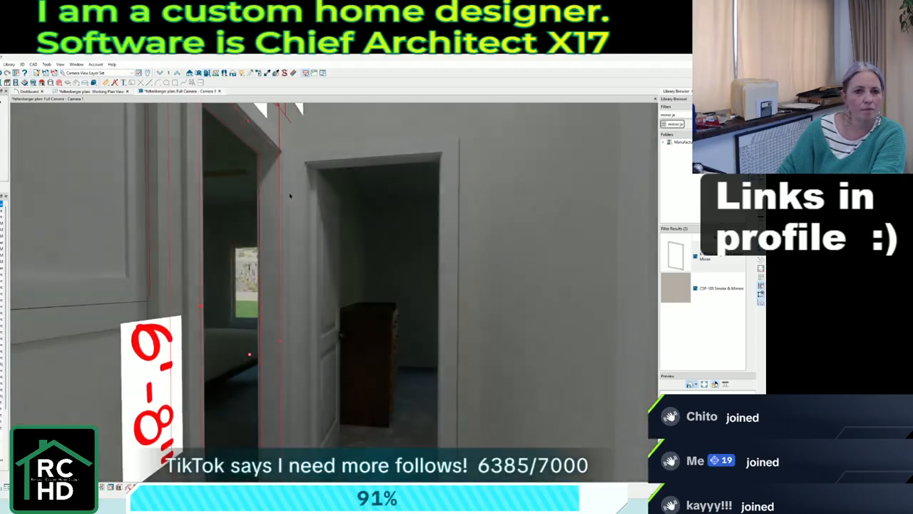
key(Escape)
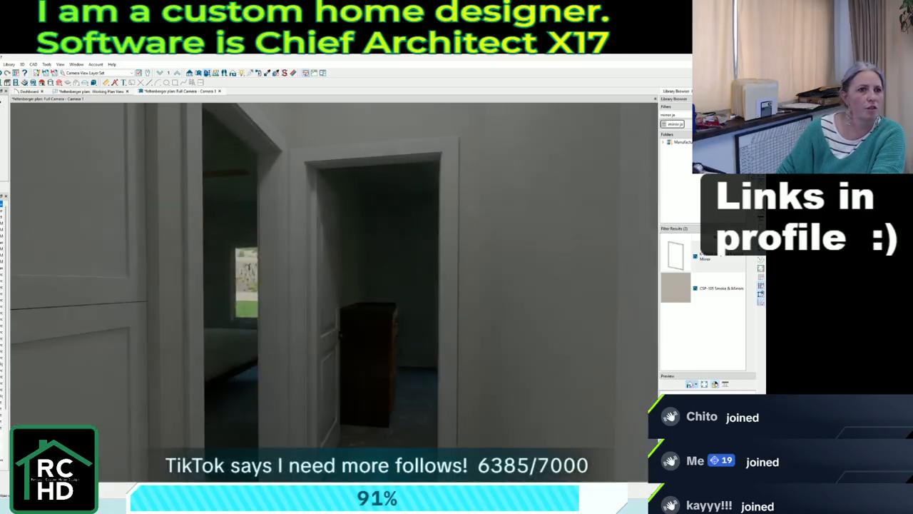
Export the hallway view with both doors open as the picture "interior 10.jpg".
key(alt+f)
mouse_move(14, 207)
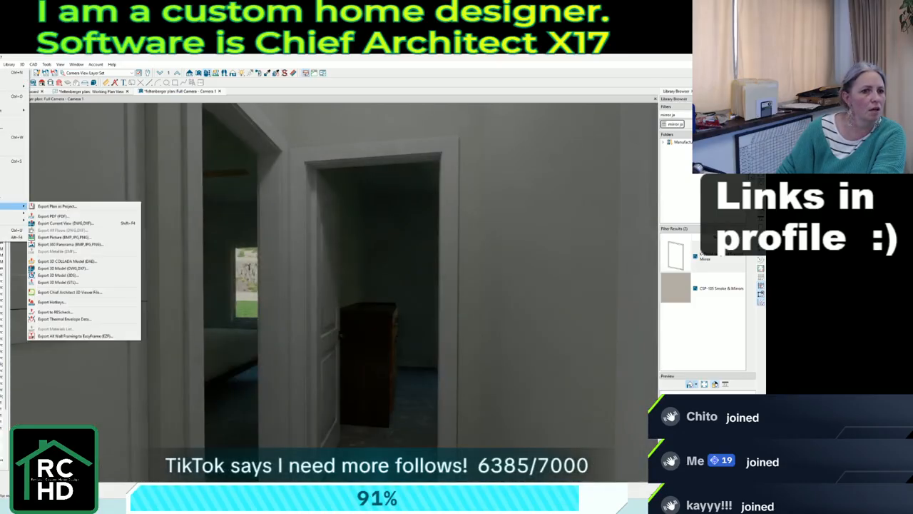
click(52, 238)
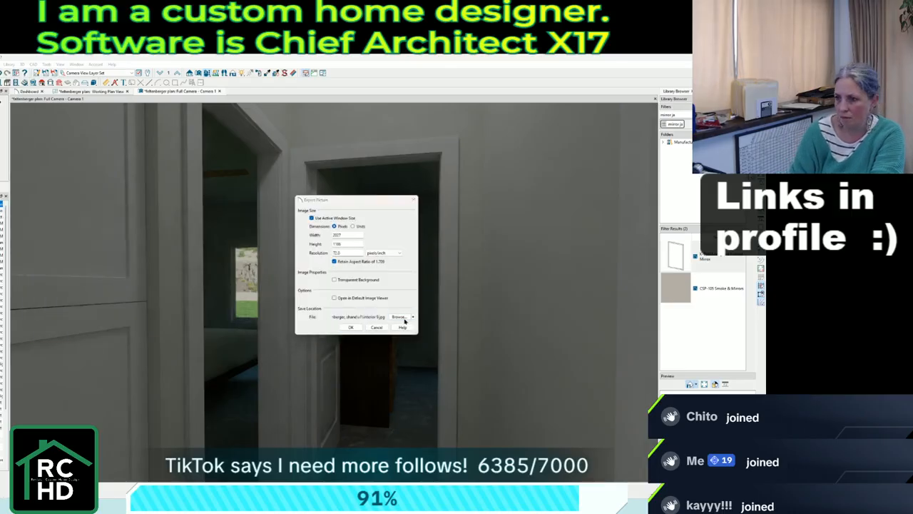
key(Return)
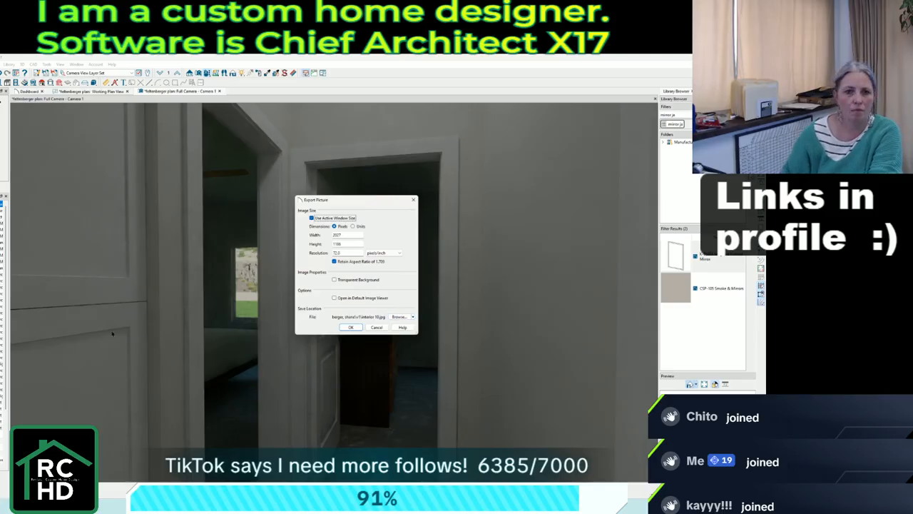
click(350, 327)
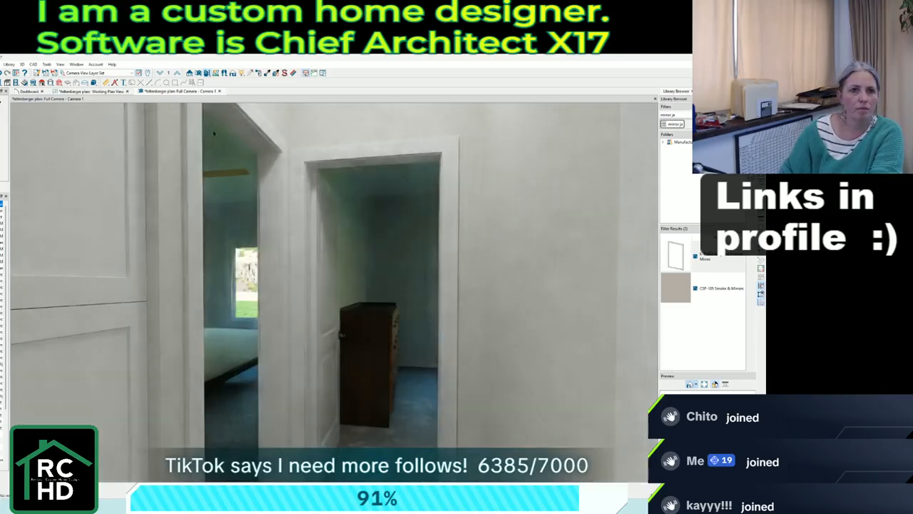
Frame the bedroom's bed and window with the camera and create a new light set named "bedrooms".
scroll(379, 287, up, 8)
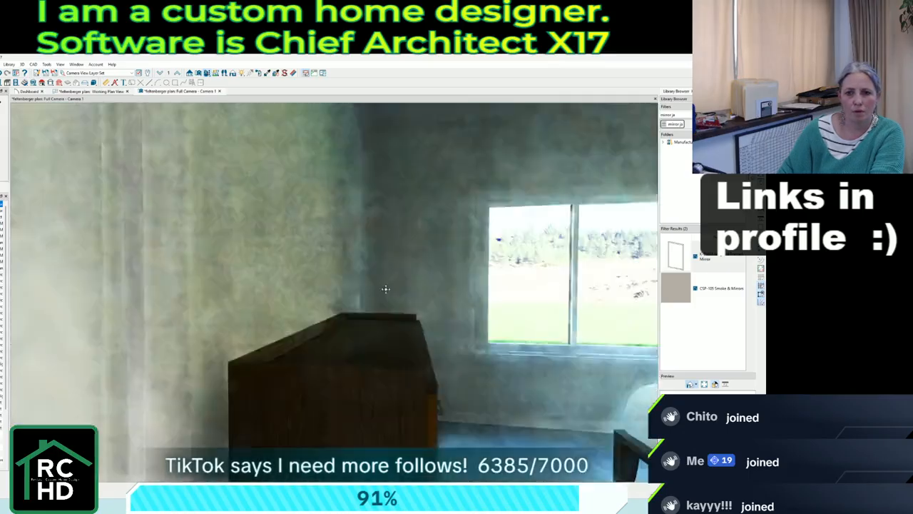
drag(385, 288, 465, 286)
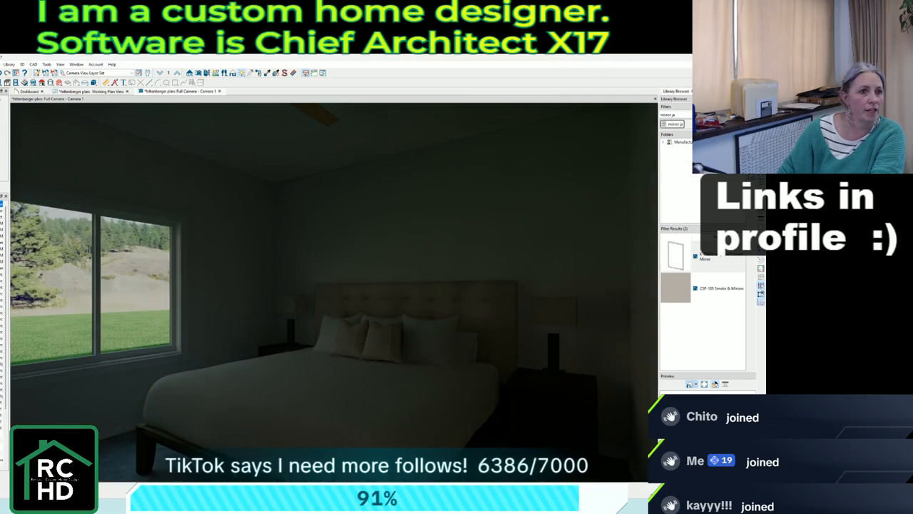
click(242, 73)
click(301, 155)
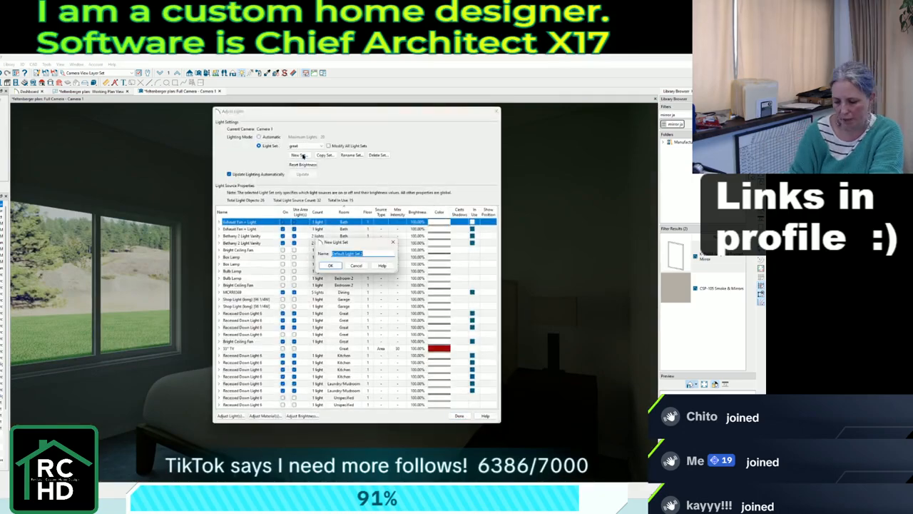
text(bedrooms)
click(331, 264)
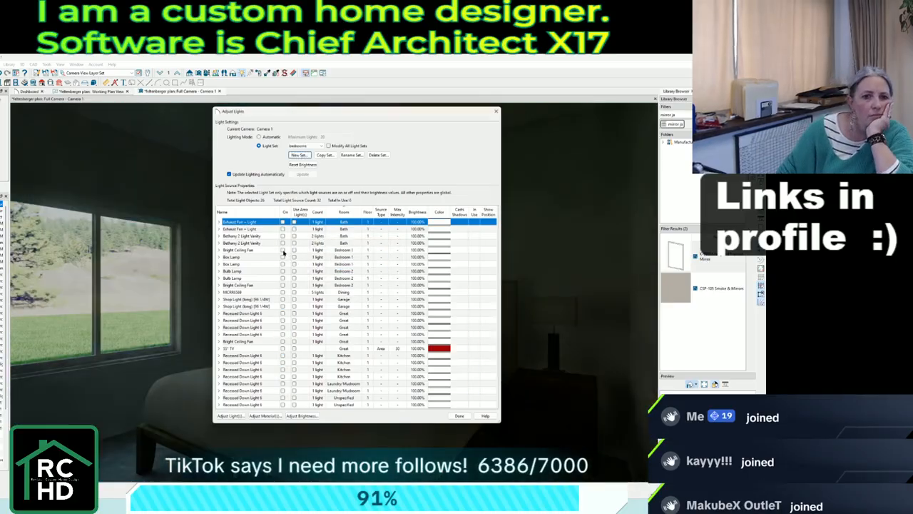
Turn on Bedroom 1's Bright Ceiling Fan and both Box Lamps in the "bedrooms" light set.
click(283, 250)
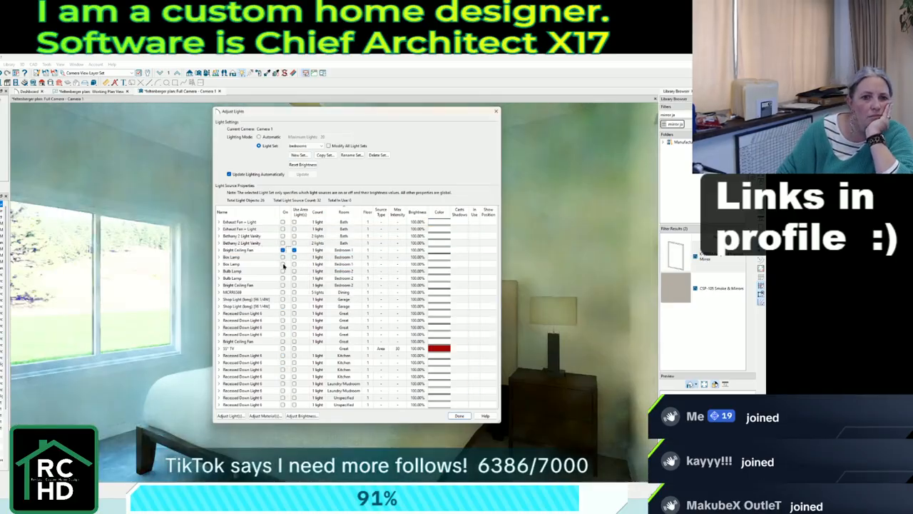
click(282, 257)
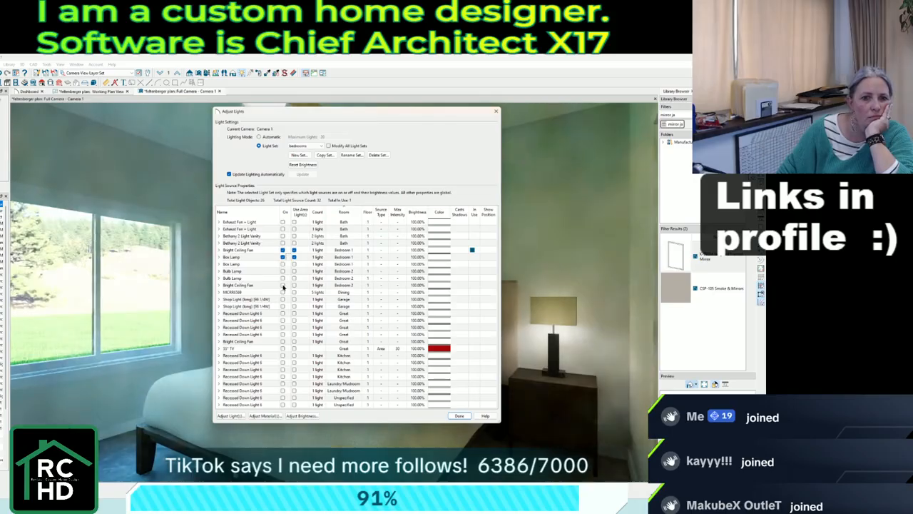
click(283, 264)
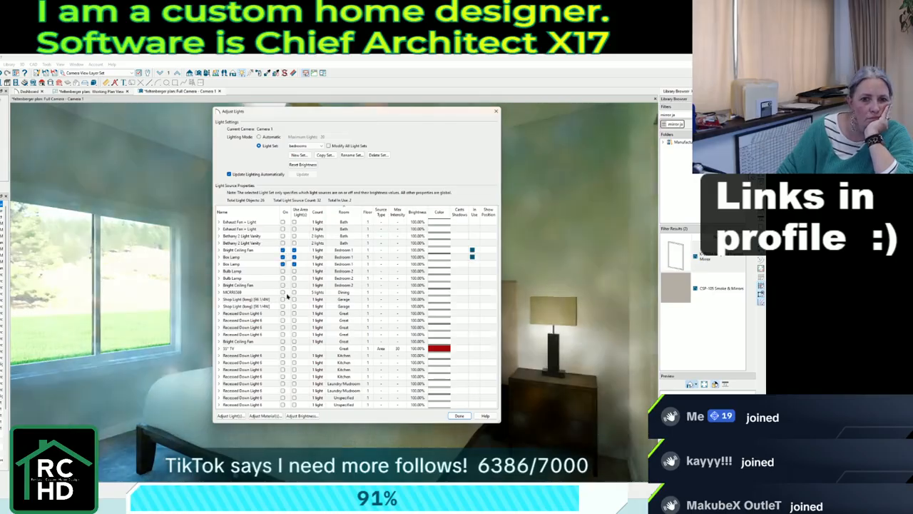
click(459, 415)
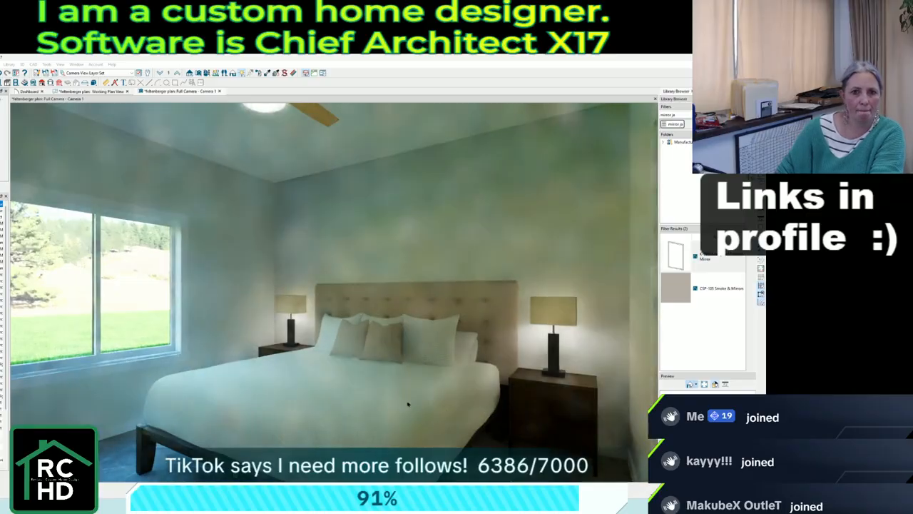
Adjust the generic sun's direction angle so sunlight falls through the bedroom window onto the bed.
click(250, 73)
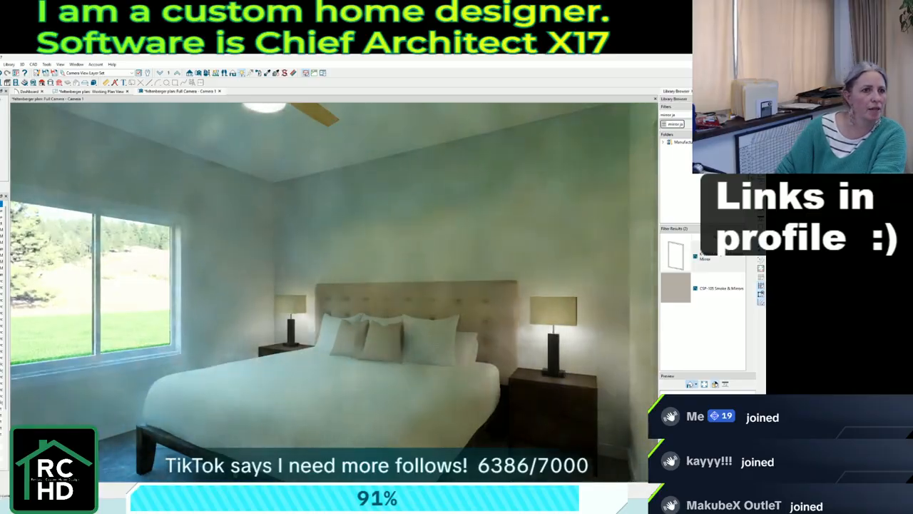
drag(550, 171, 613, 178)
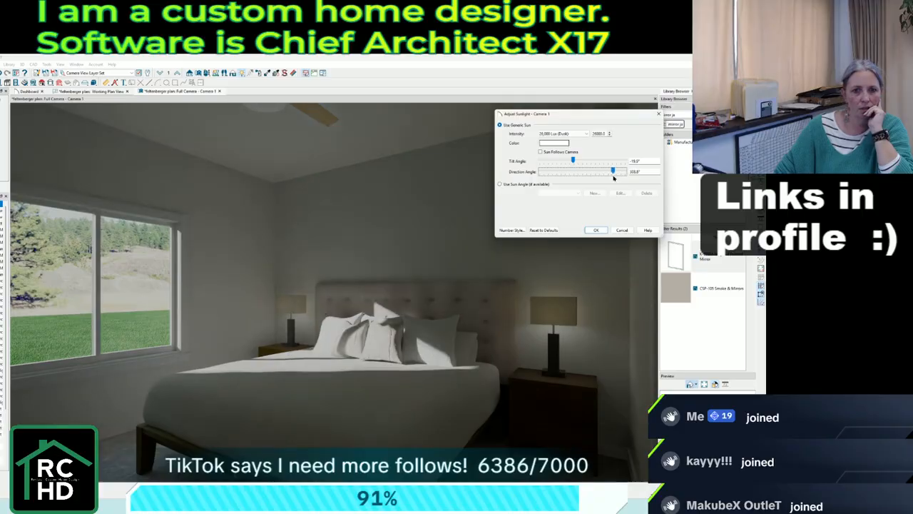
click(597, 229)
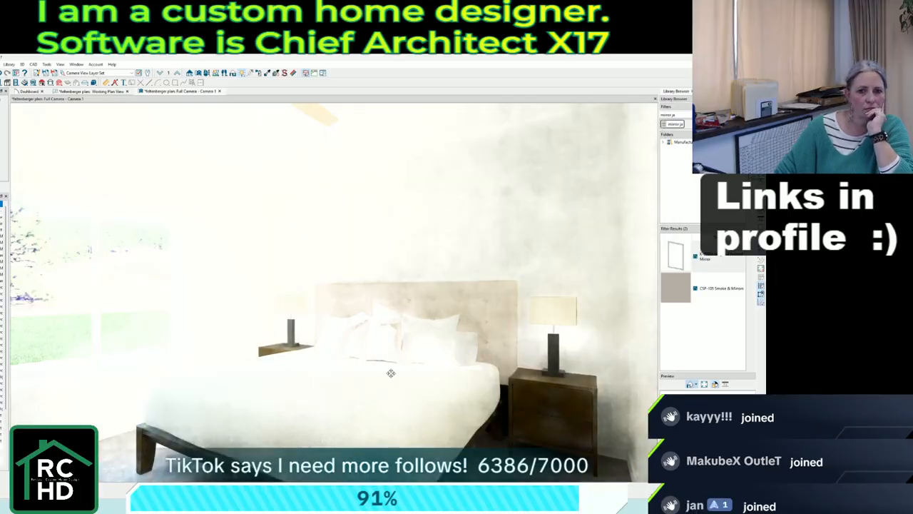
Export the bedroom view of the bed and window as the picture "interior 11.jpg".
click(0, 64)
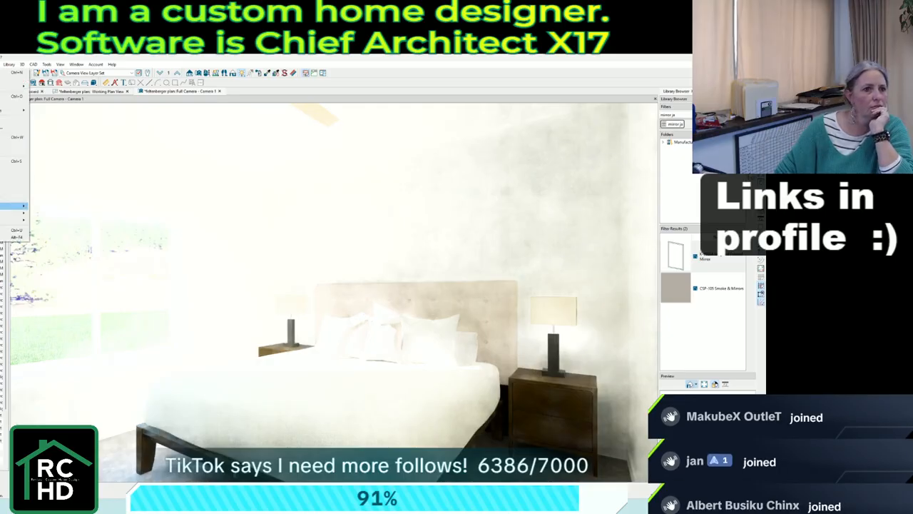
mouse_move(21, 206)
click(79, 236)
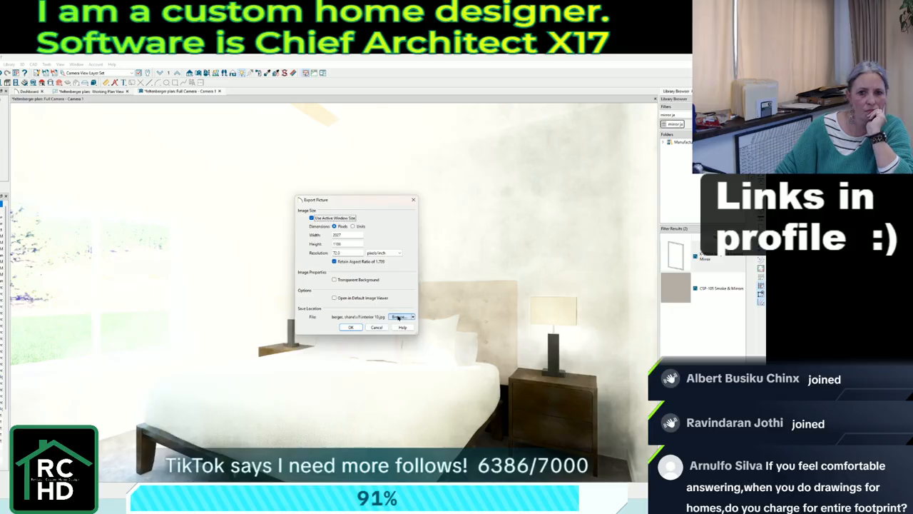
click(350, 328)
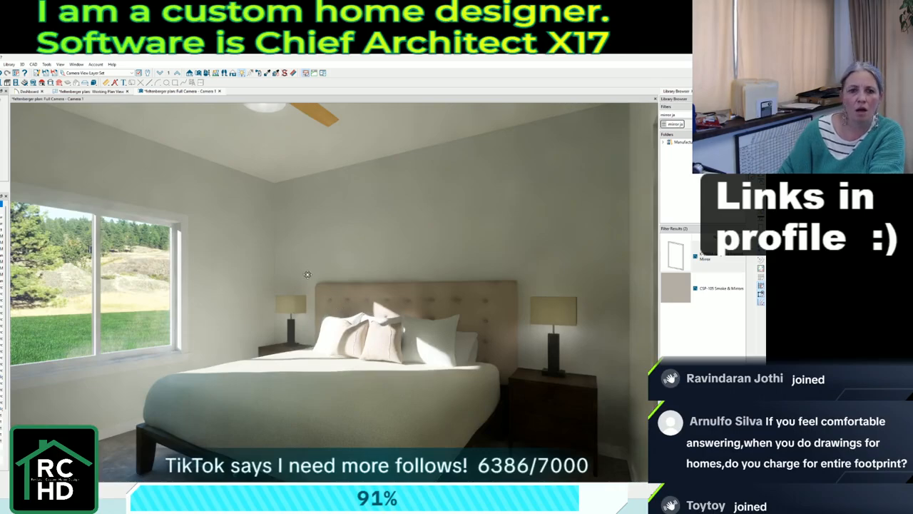
Frame the bedroom's wooden dresser and open door with the camera and export the view as the picture "interior 12.jpg".
scroll(295, 278, up, 8)
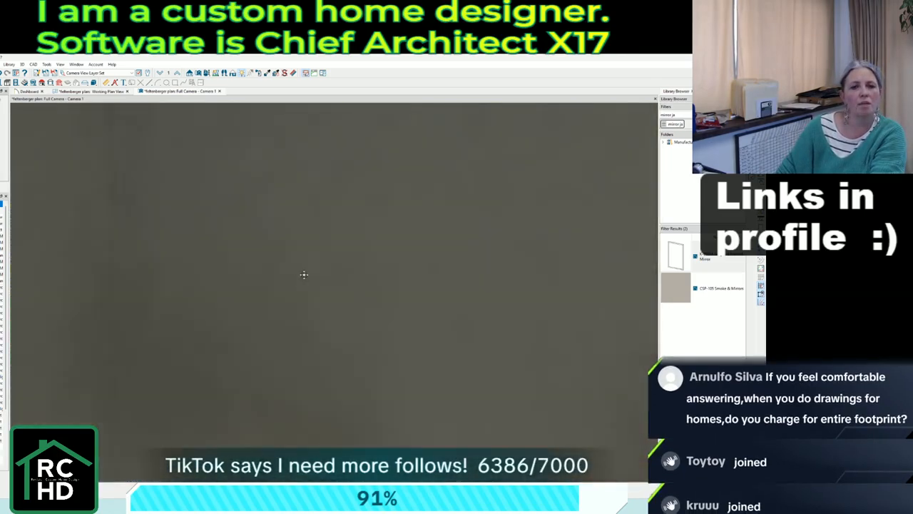
drag(315, 284, 542, 283)
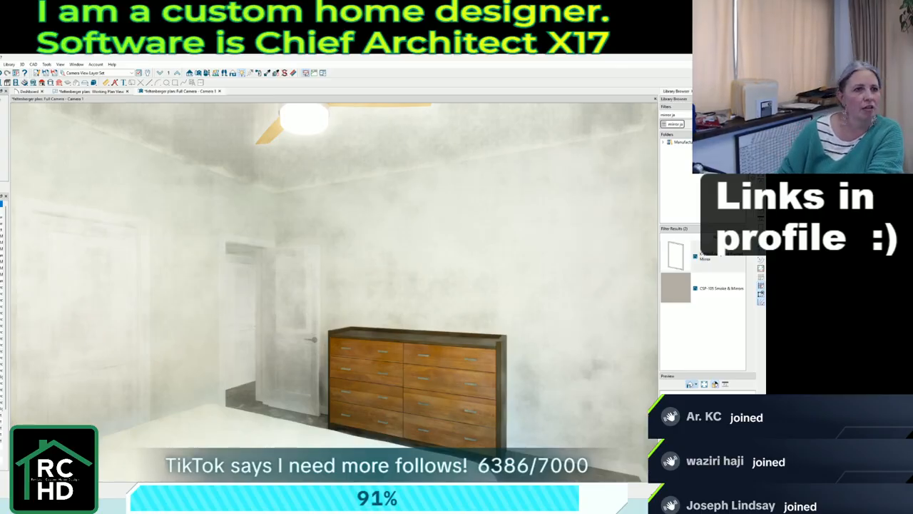
key(alt+f)
mouse_move(12, 205)
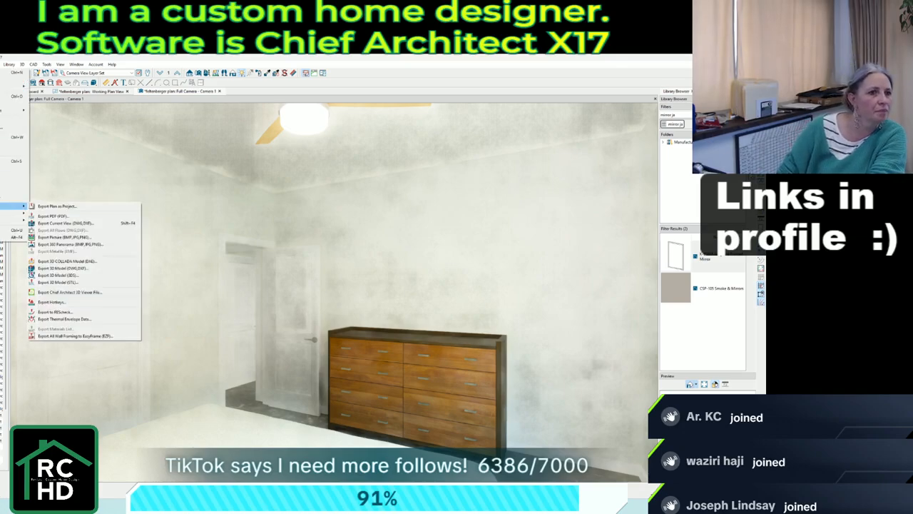
click(72, 237)
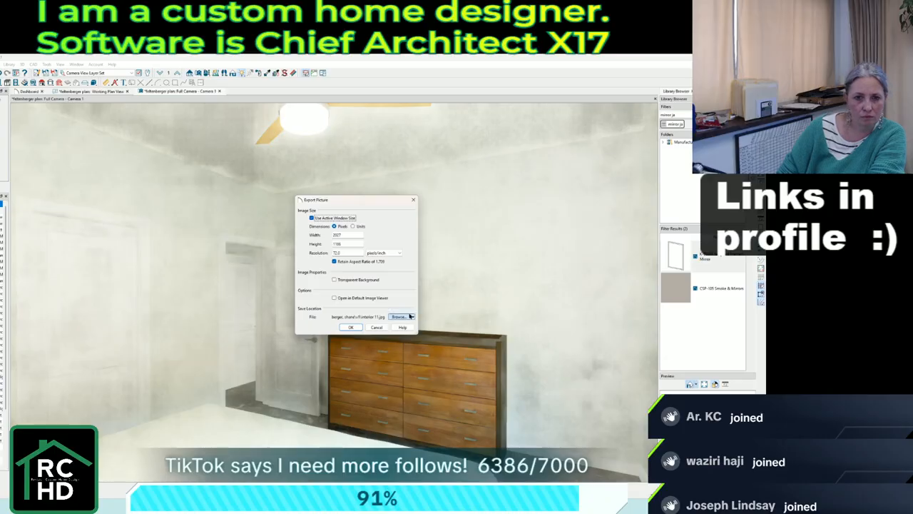
click(410, 316)
key(Return)
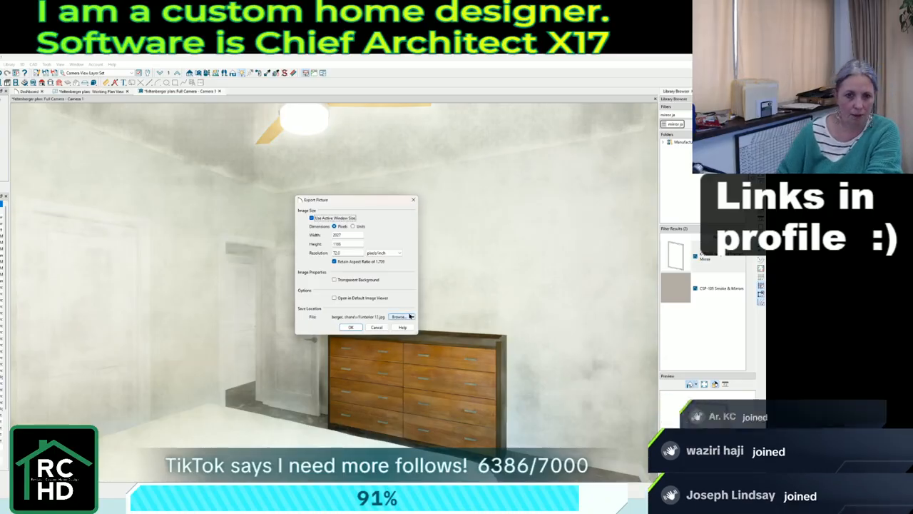
click(358, 326)
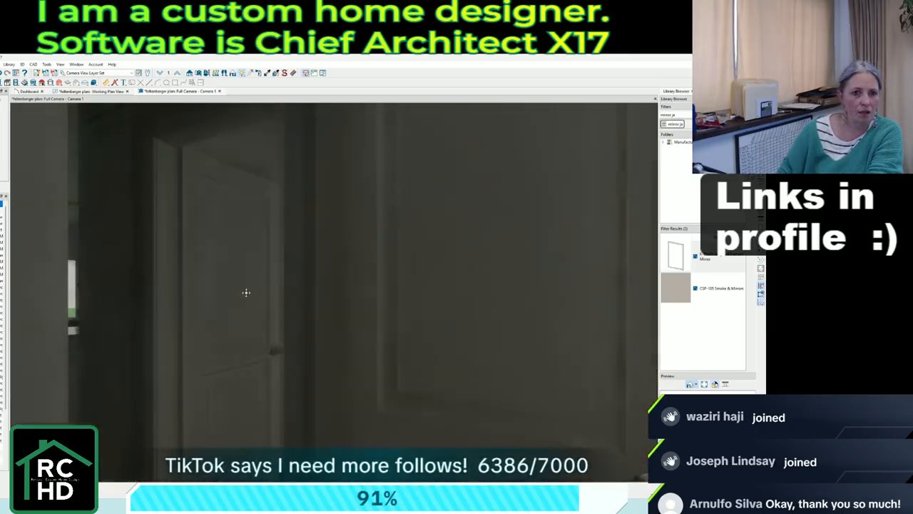
Move the camera into the other bedroom, frame its bed and window, and export the view as "interior 13.jpg".
middle_drag(246, 293, 369, 251)
scroll(492, 258, up, 1)
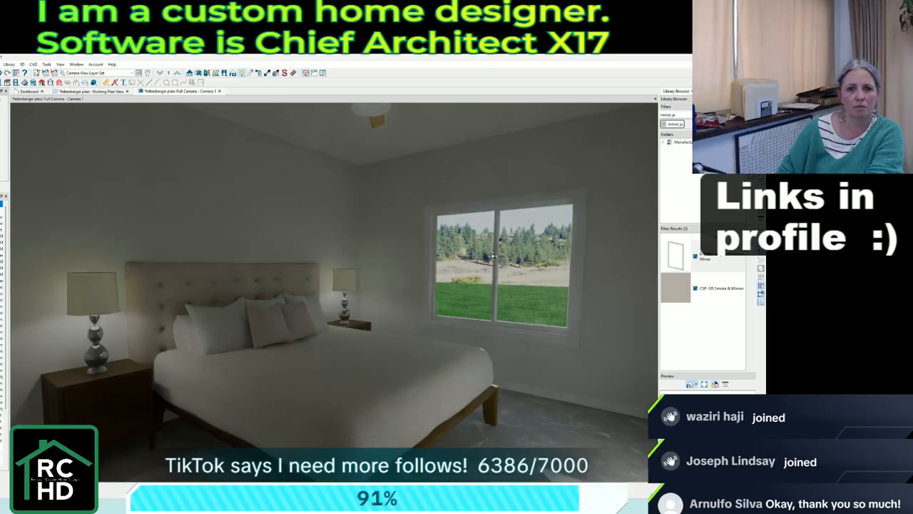
middle_drag(502, 254, 499, 254)
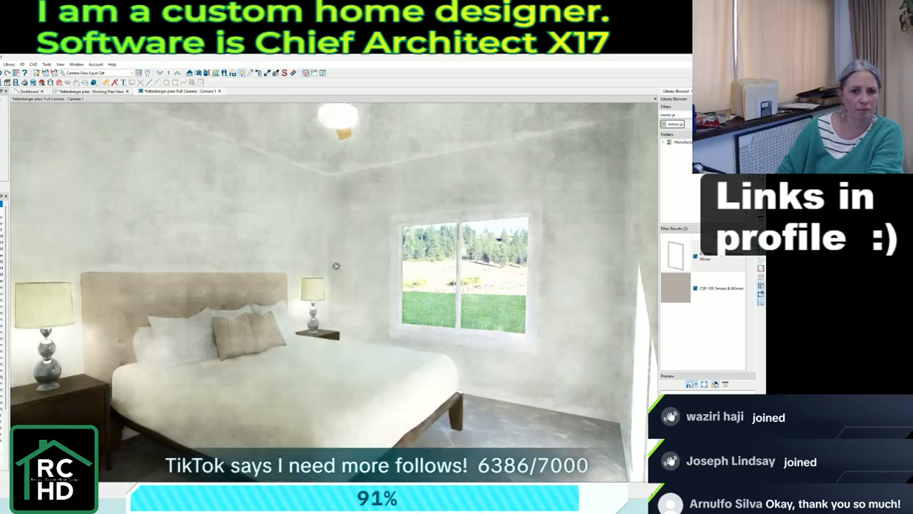
click(0, 64)
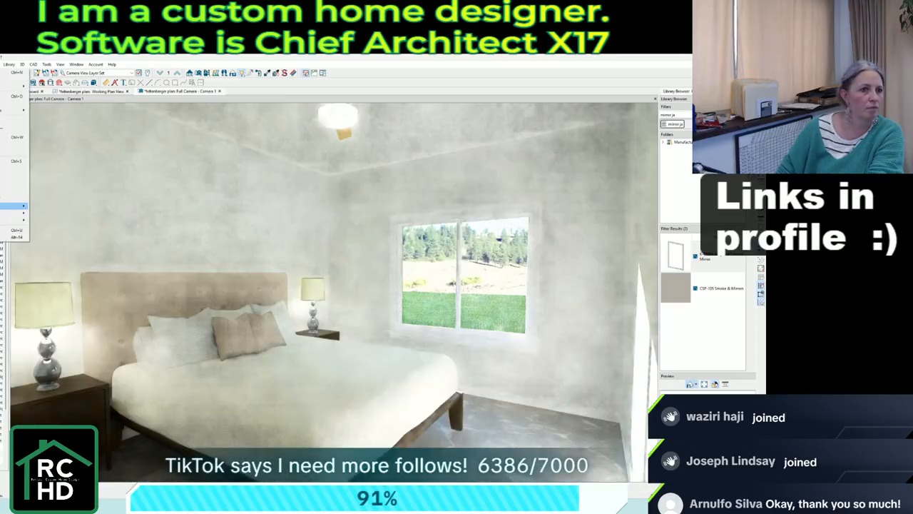
mouse_move(21, 206)
click(98, 242)
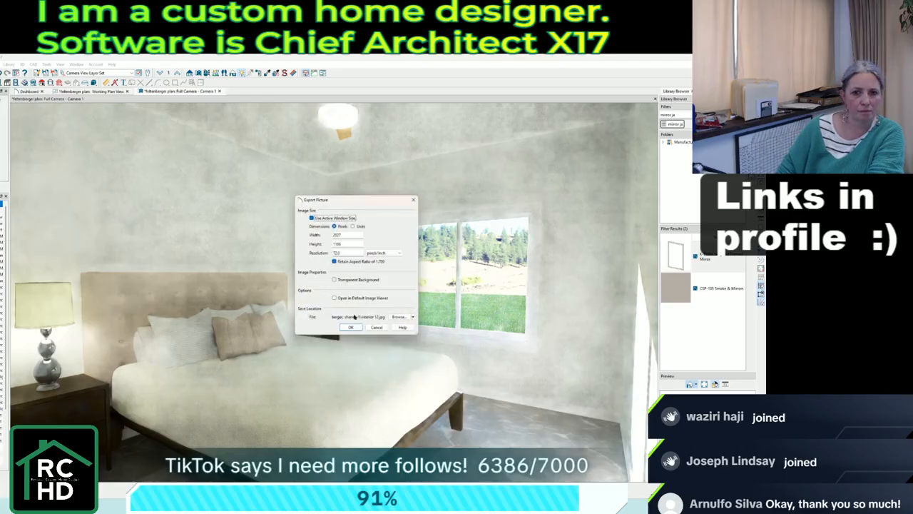
click(395, 318)
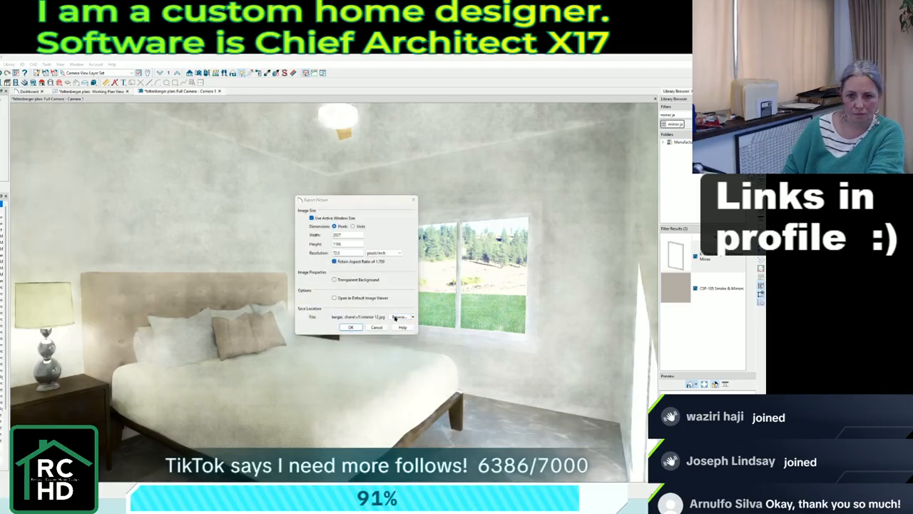
click(350, 327)
Turn the camera in the second bedroom to frame the closet doors, doorway and bedside lamp across the bed.
scroll(344, 267, up, 6)
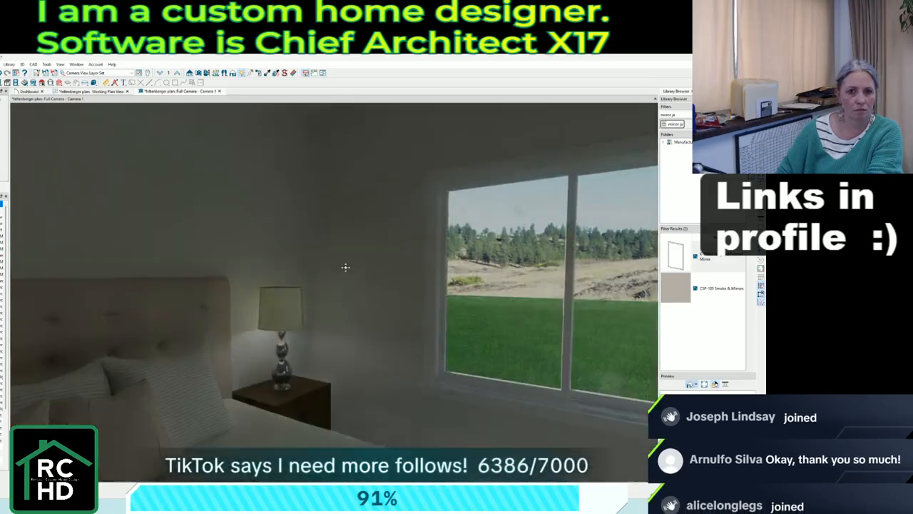
scroll(340, 269, down, 5)
scroll(179, 286, up, 4)
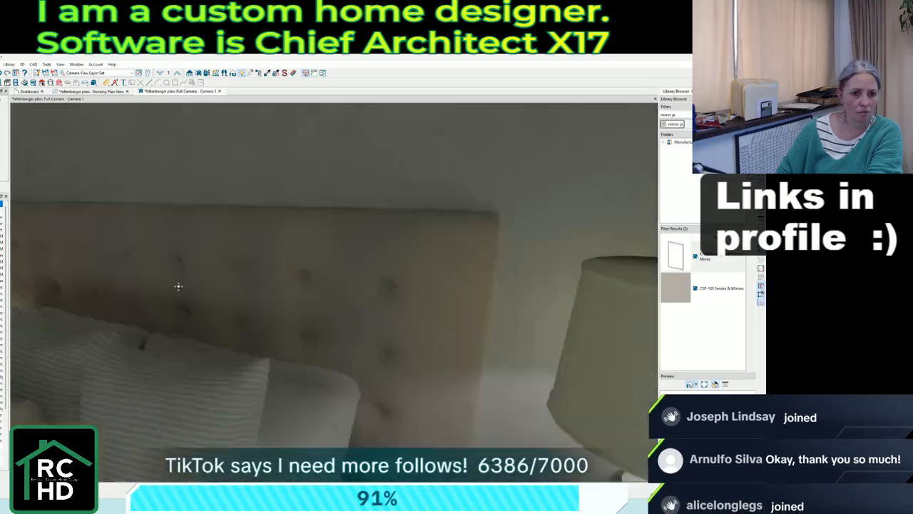
middle_drag(178, 286, 136, 273)
scroll(264, 311, down, 2)
scroll(340, 328, down, 1)
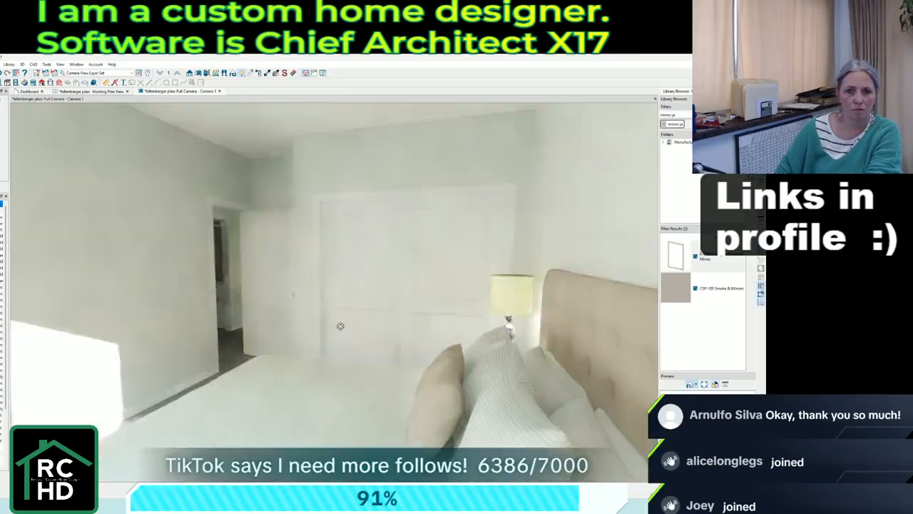
middle_drag(537, 333, 511, 330)
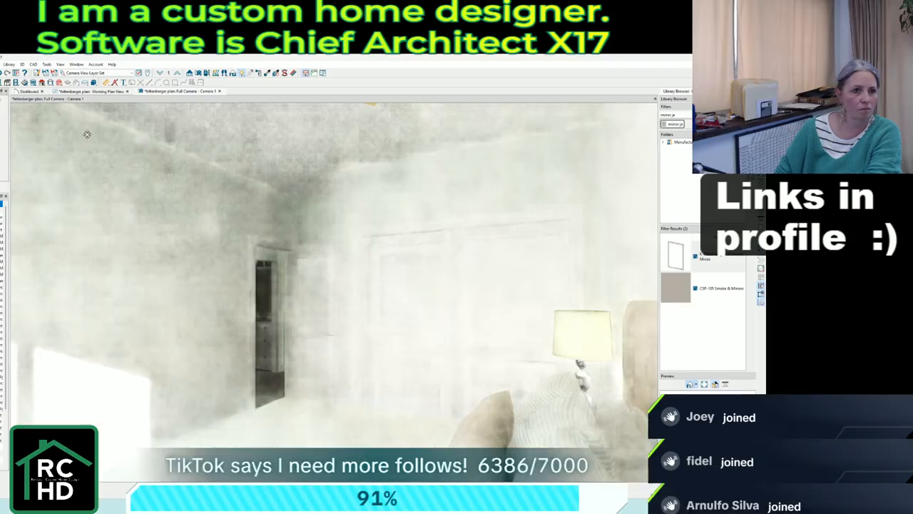
Export the second bedroom's closet view as the picture "interior 14.jpg".
click(0, 64)
mouse_move(21, 205)
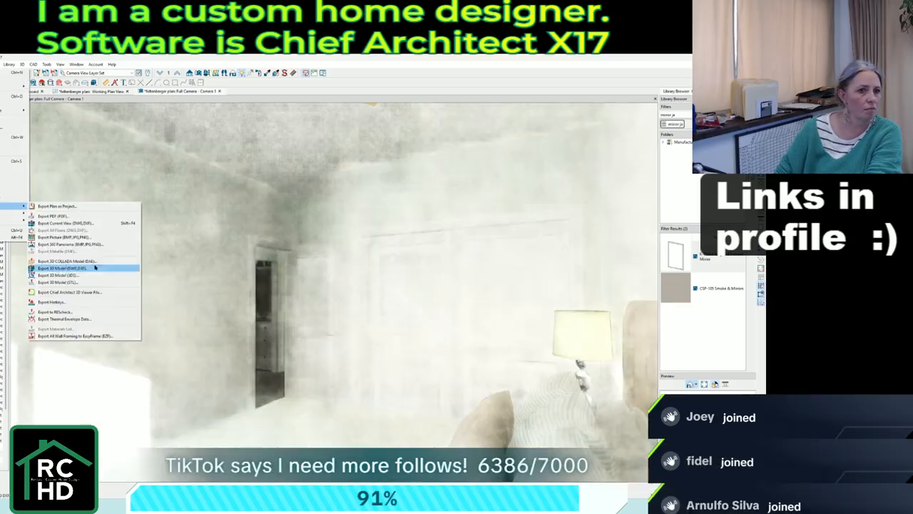
click(86, 239)
click(405, 317)
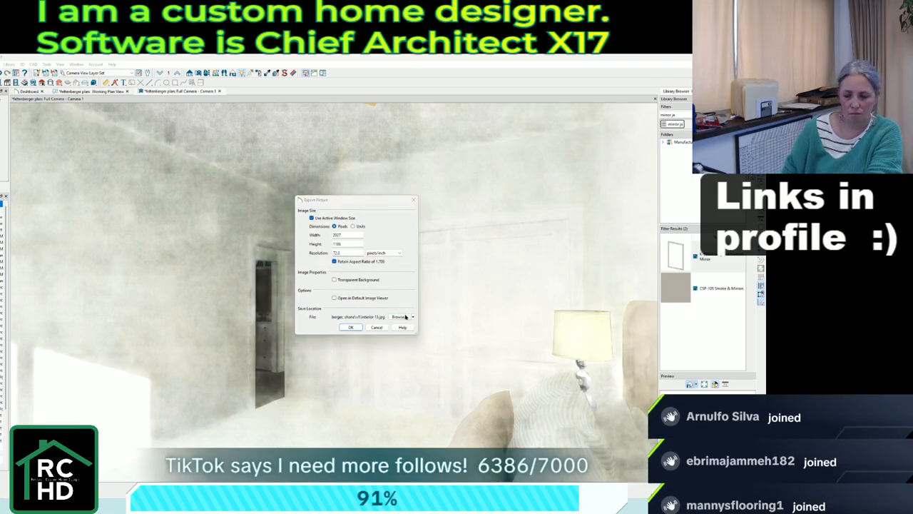
click(349, 327)
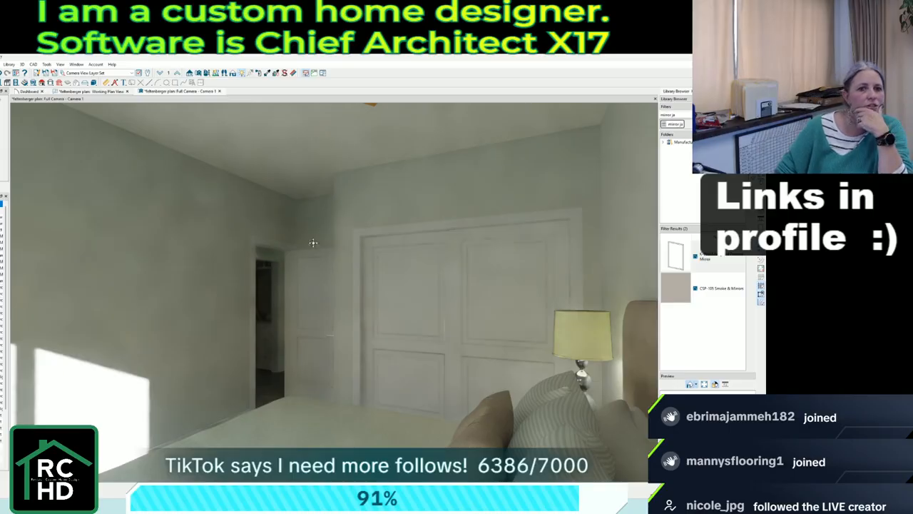
Move the camera into the garage facing the overhead doors and create a new light set named "garage".
scroll(387, 291, up, 10)
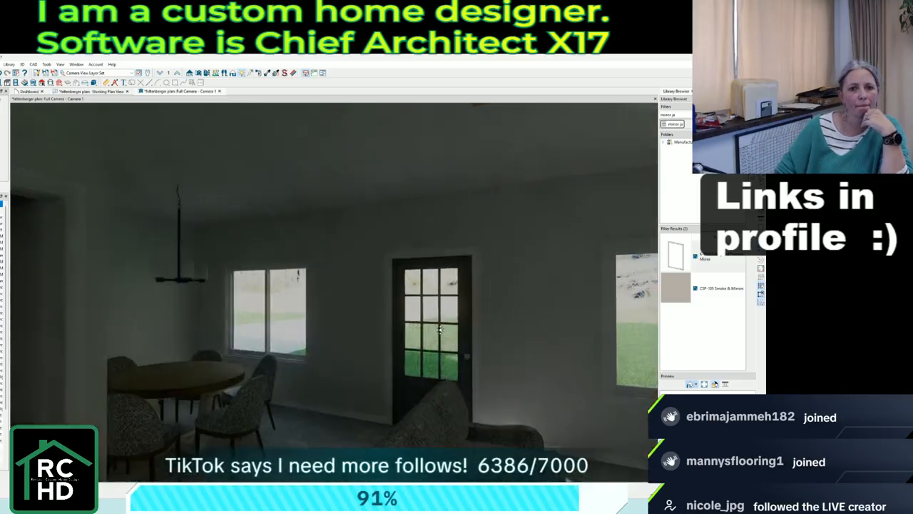
scroll(440, 329, up, 2)
drag(440, 329, 381, 346)
scroll(517, 320, down, 3)
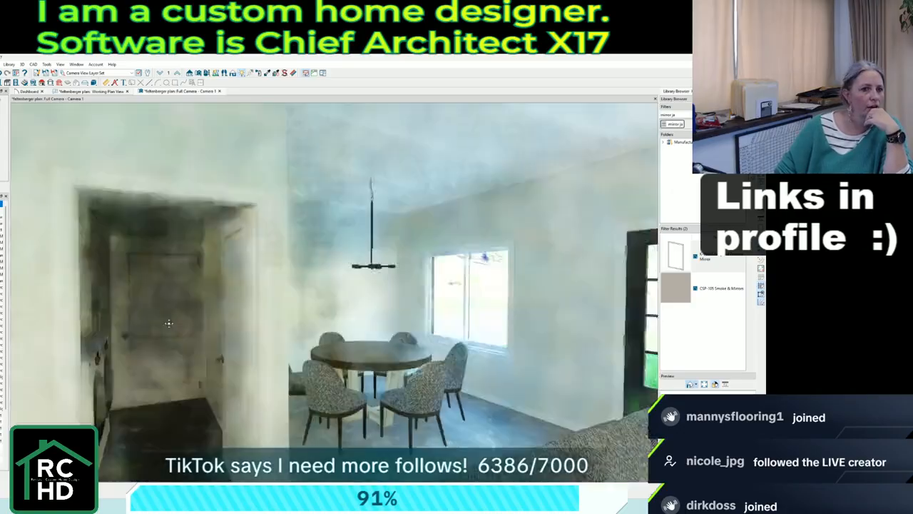
scroll(169, 323, up, 5)
scroll(177, 297, down, 3)
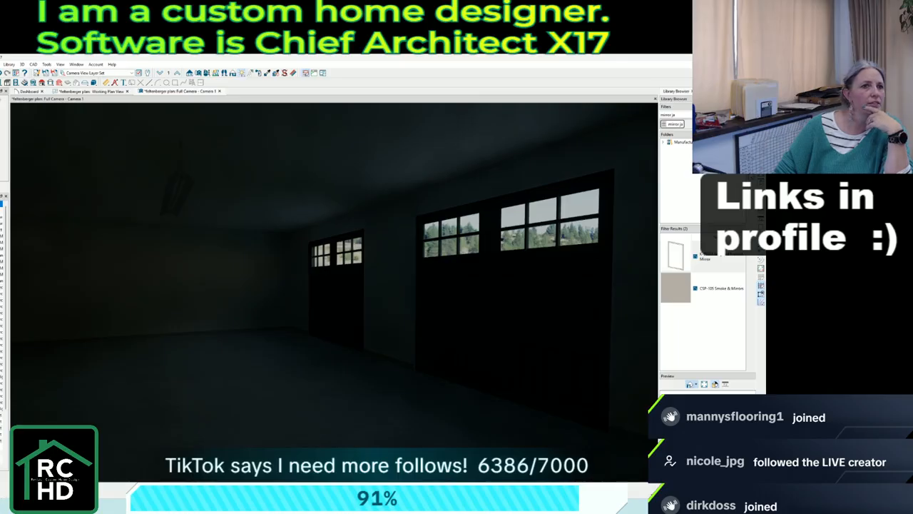
click(297, 155)
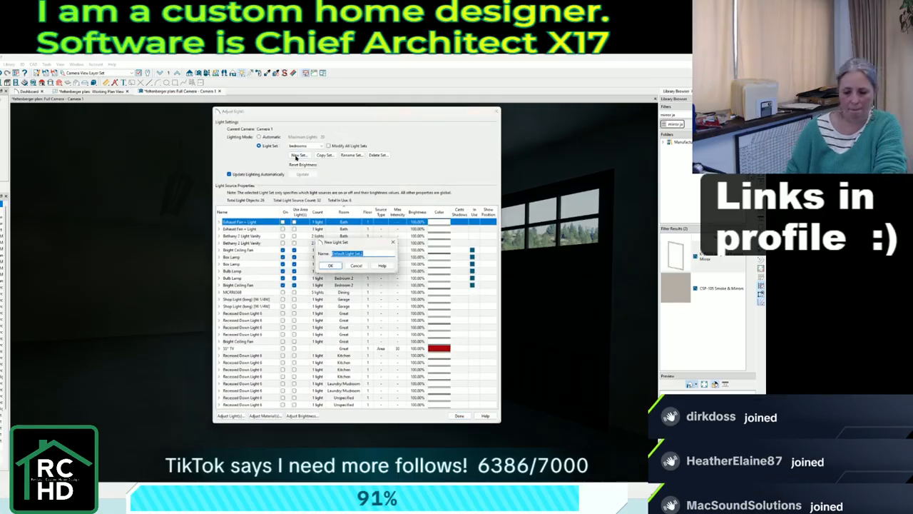
key(Return)
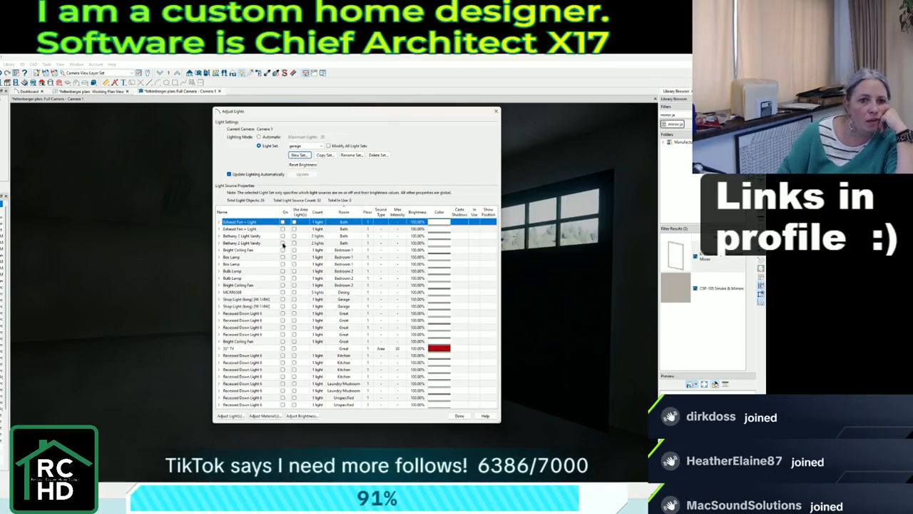
Turn on both garage Shop Lights plus the bath vanity and exhaust fan lights in the "garage" light set.
click(283, 243)
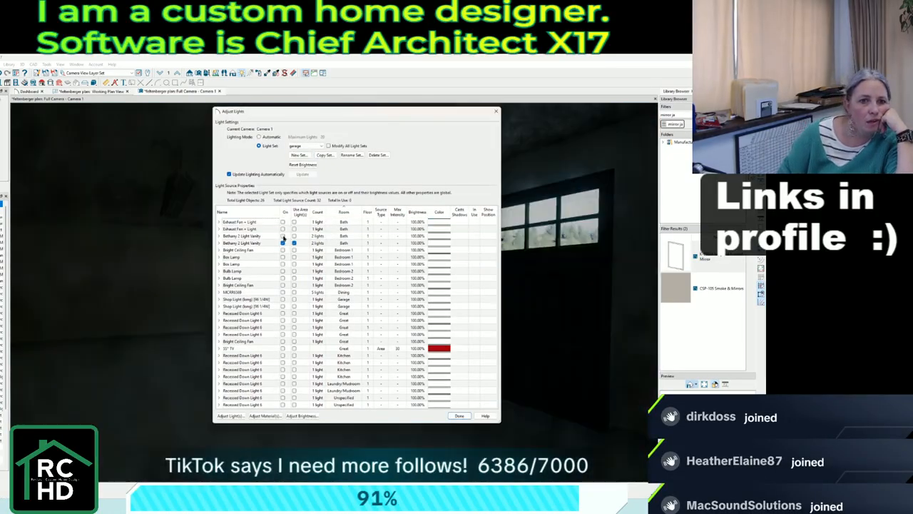
click(283, 235)
click(283, 229)
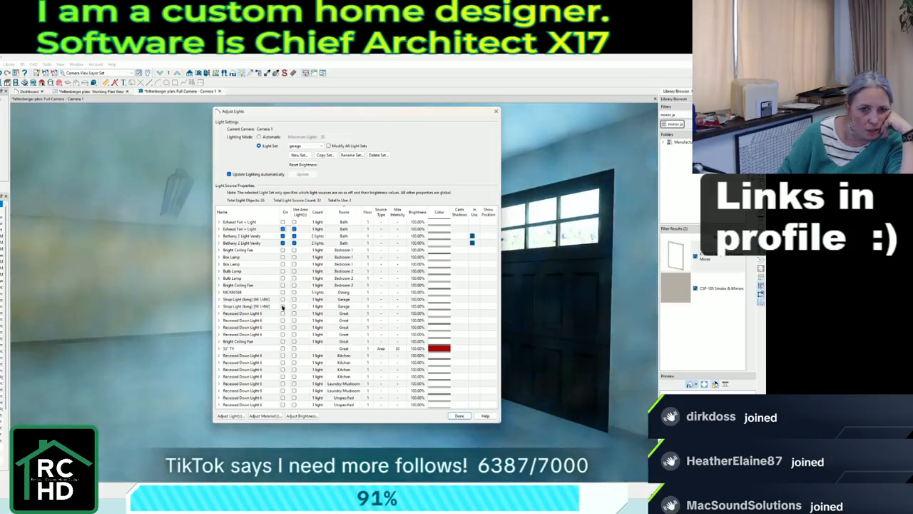
click(283, 299)
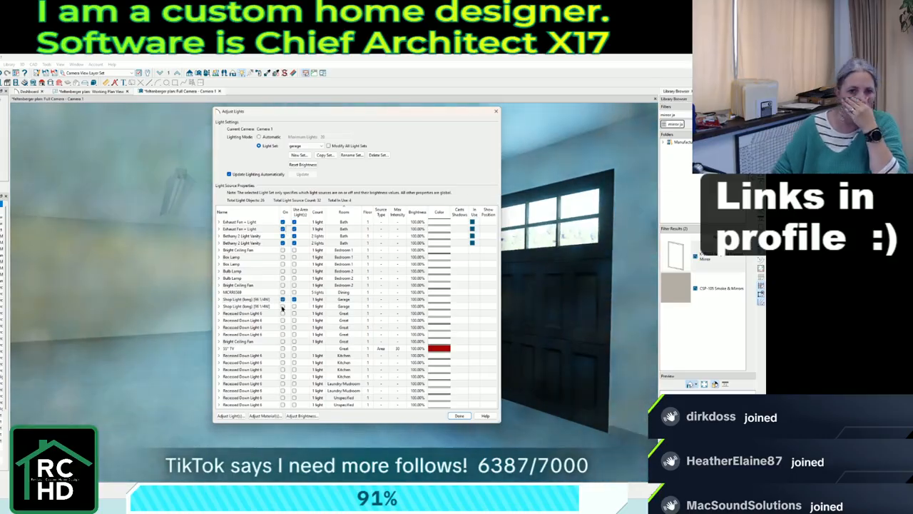
click(282, 306)
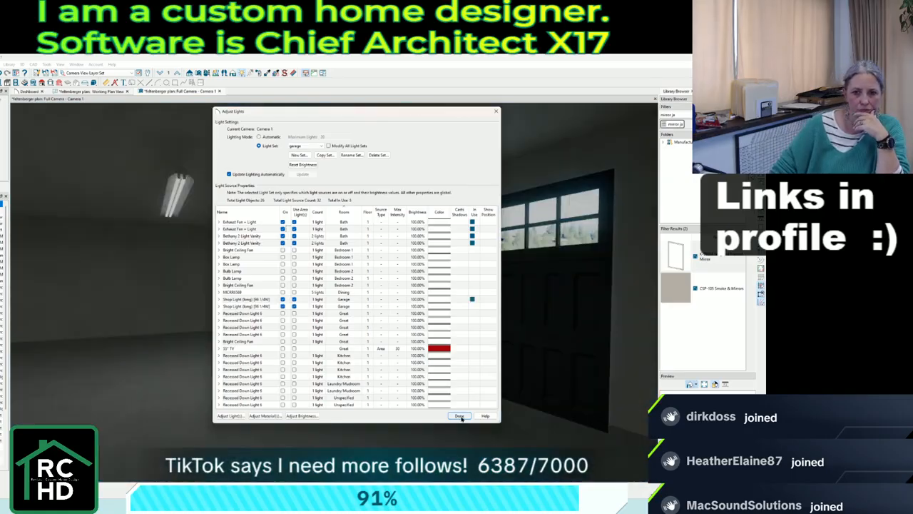
click(460, 417)
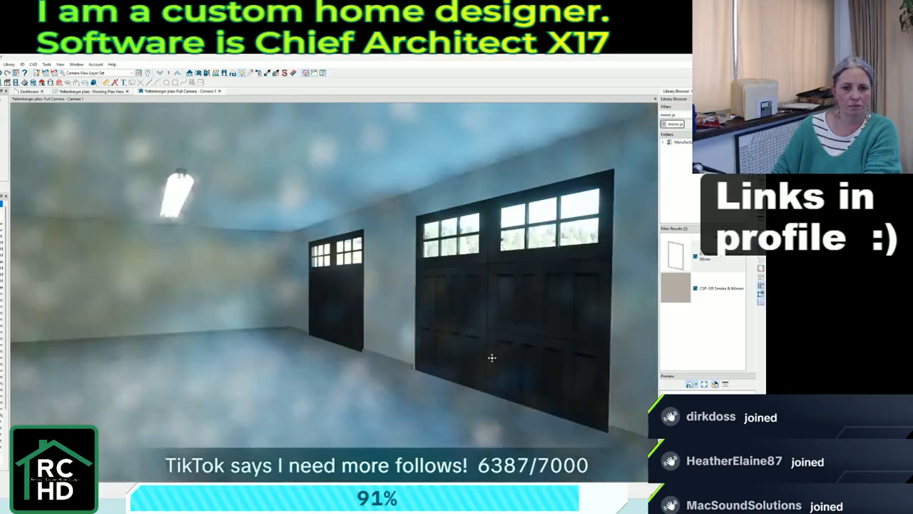
Frame both garage doors and adjust the generic sun's direction angle so sunlight falls through their windows onto the floor.
scroll(575, 324, down, 2)
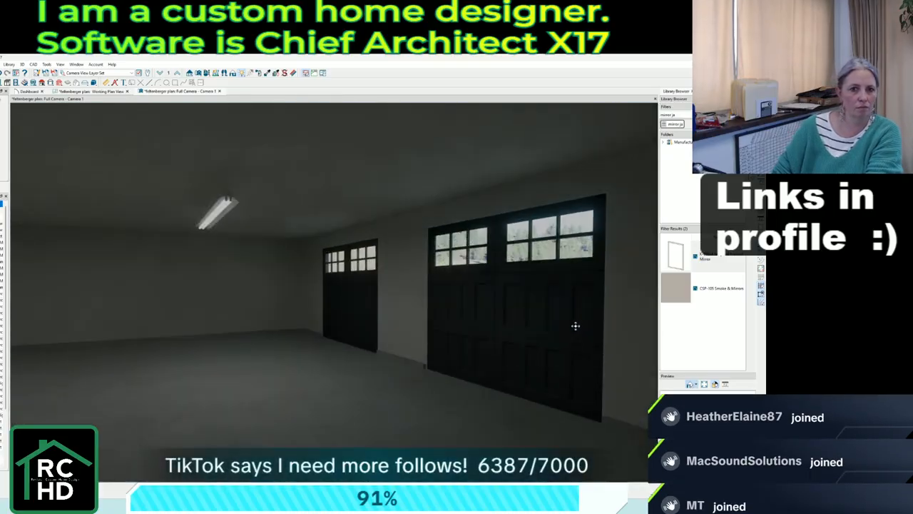
scroll(583, 329, down, 2)
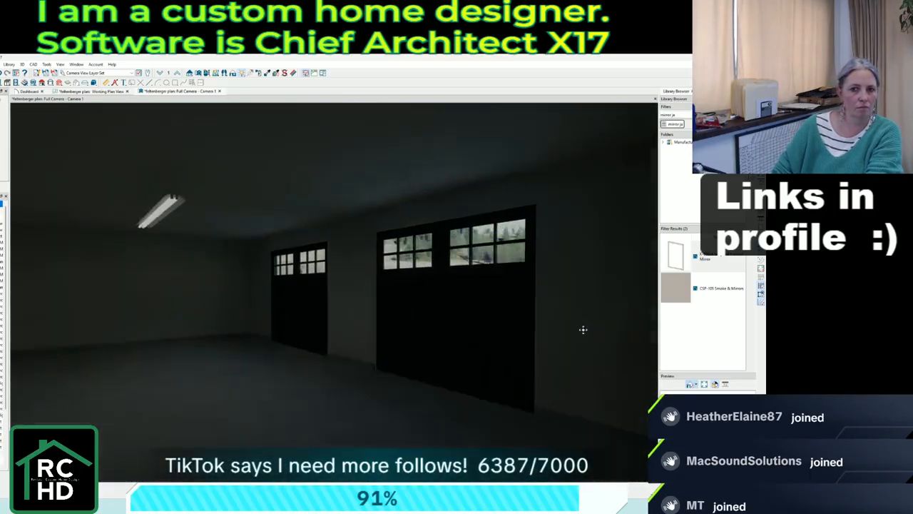
drag(578, 329, 567, 330)
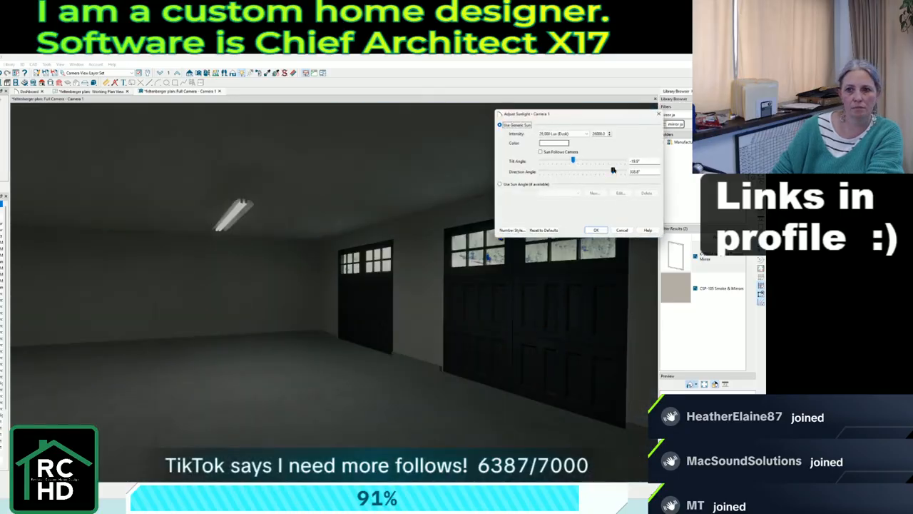
drag(613, 170, 552, 172)
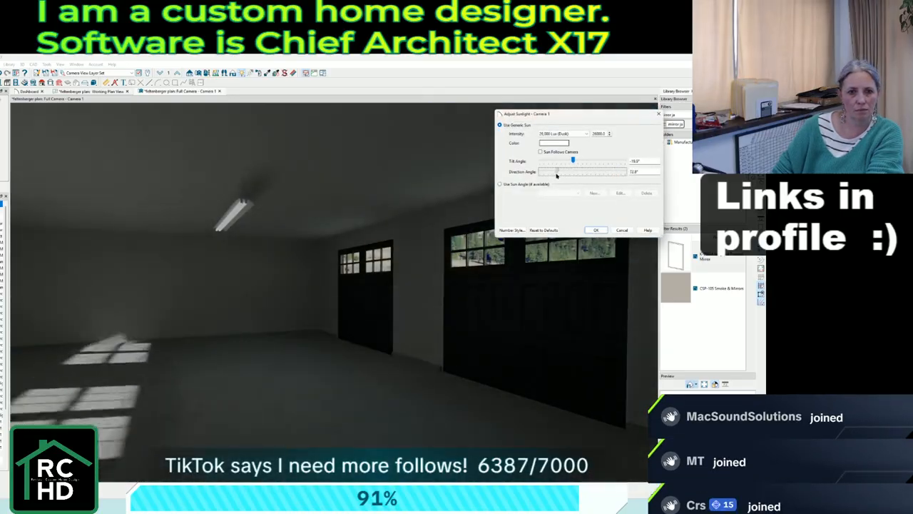
click(596, 229)
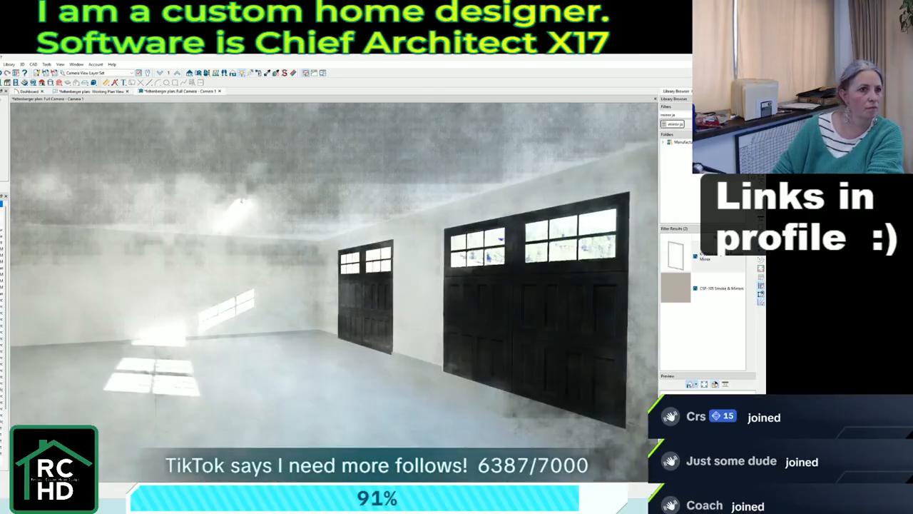
Export the view of the two garage overhead doors as the picture "interior 15.jpg".
click(0, 64)
mouse_move(11, 206)
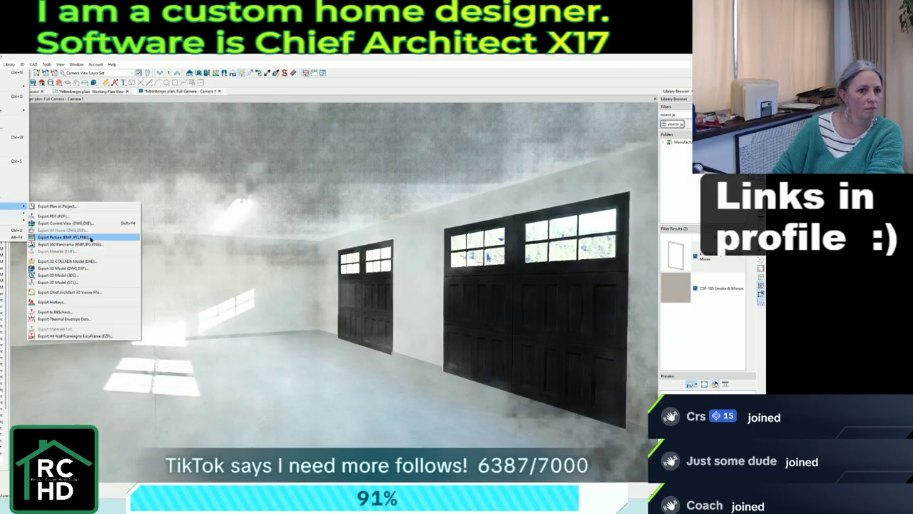
click(91, 238)
click(396, 317)
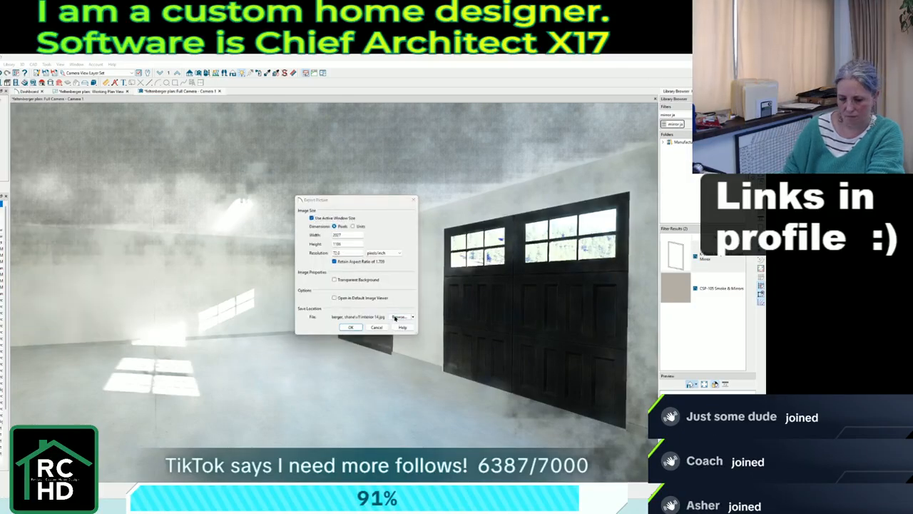
key(Return)
click(350, 327)
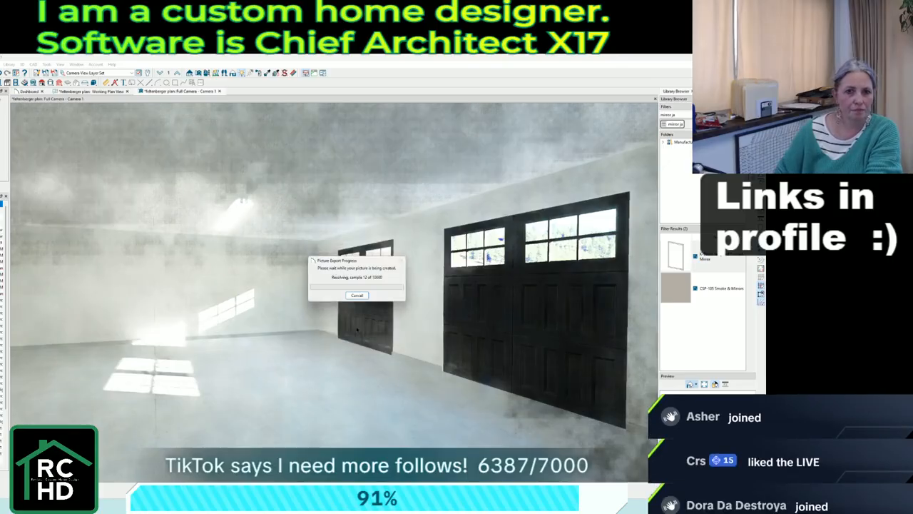
Turn the camera toward the garage's interior walls and paint the entry door, its casing and the bathroom door black to match the overhead doors.
drag(335, 307, 53, 281)
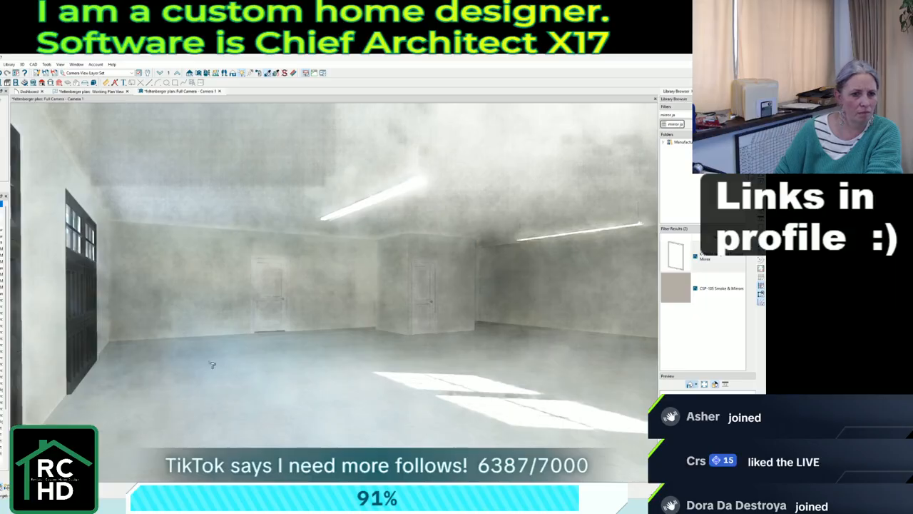
click(289, 329)
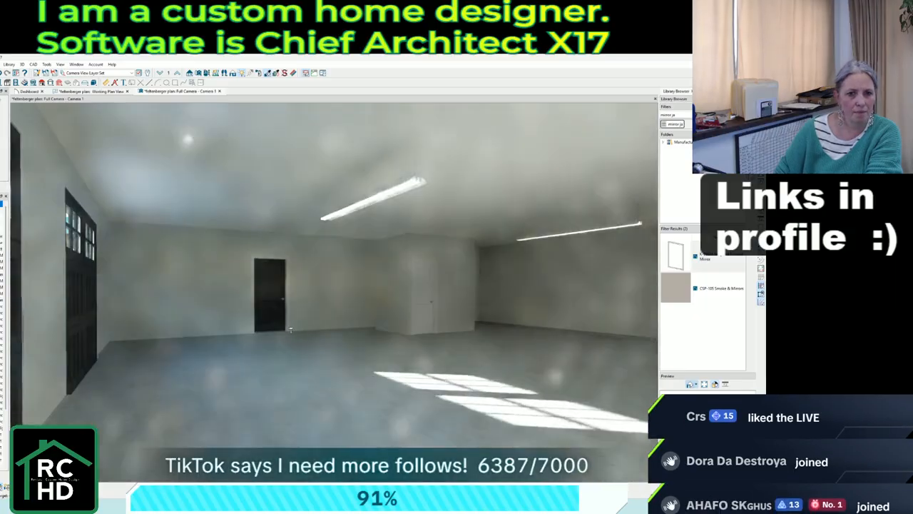
click(290, 328)
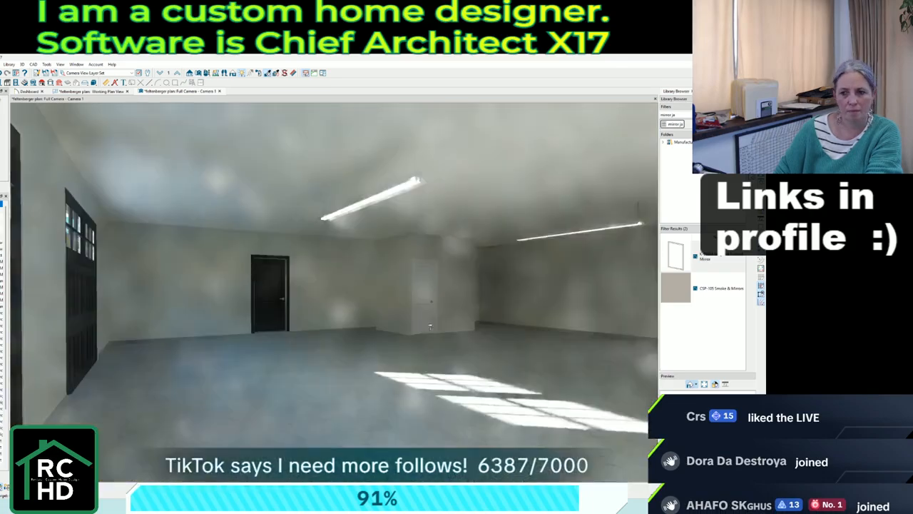
click(430, 326)
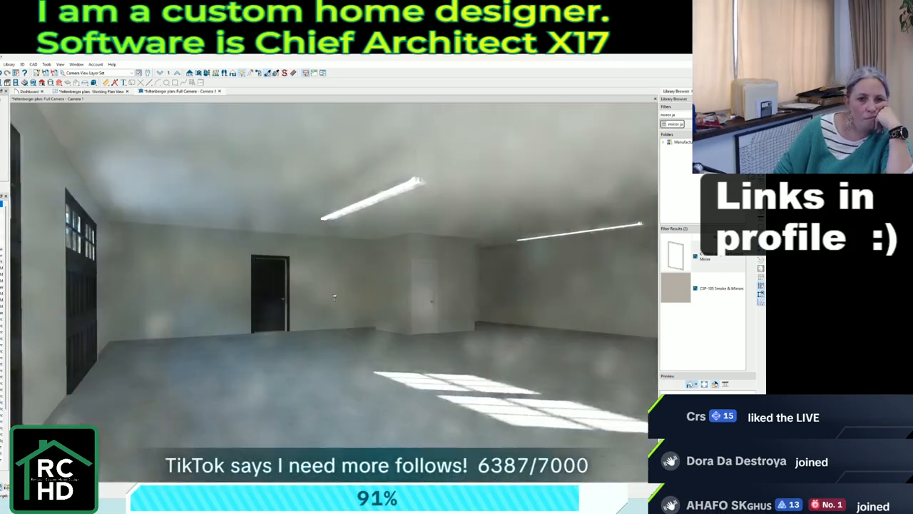
click(288, 283)
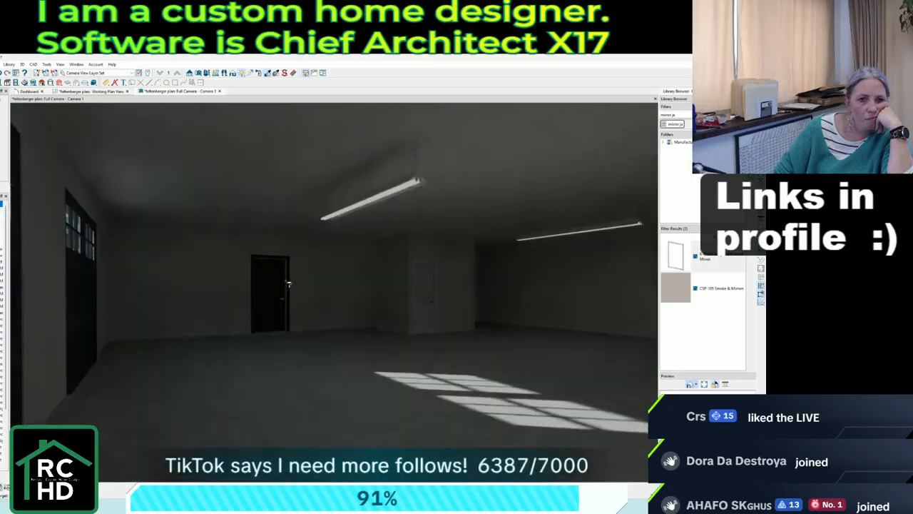
click(445, 324)
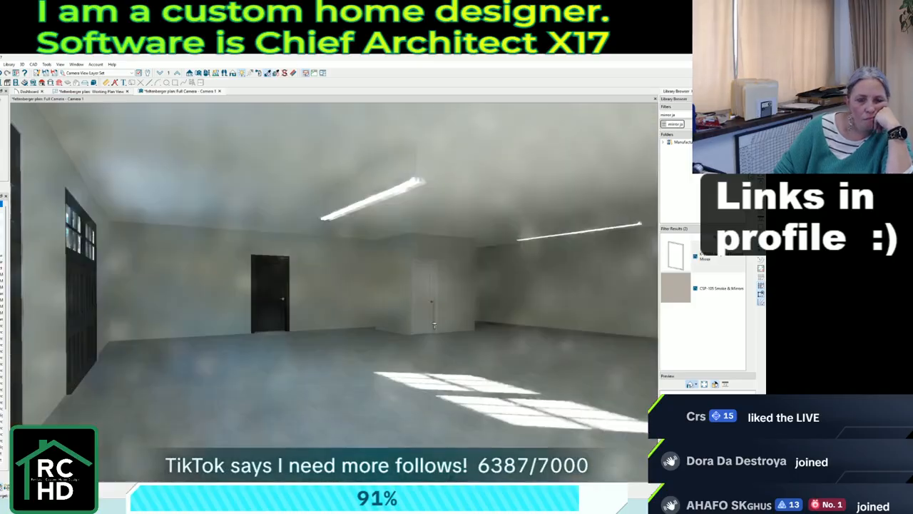
click(431, 323)
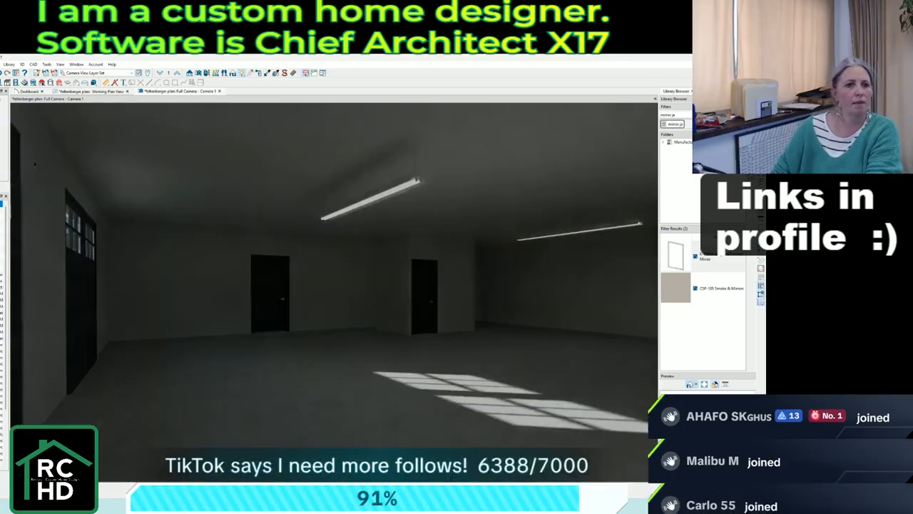
Export the garage view with both black interior doors as the picture "interior 16.jpg".
click(0, 64)
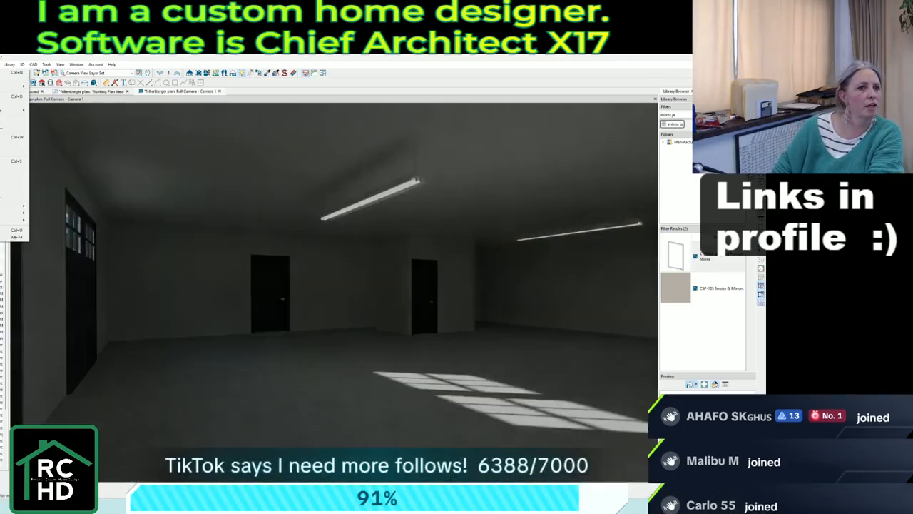
mouse_move(8, 206)
click(62, 237)
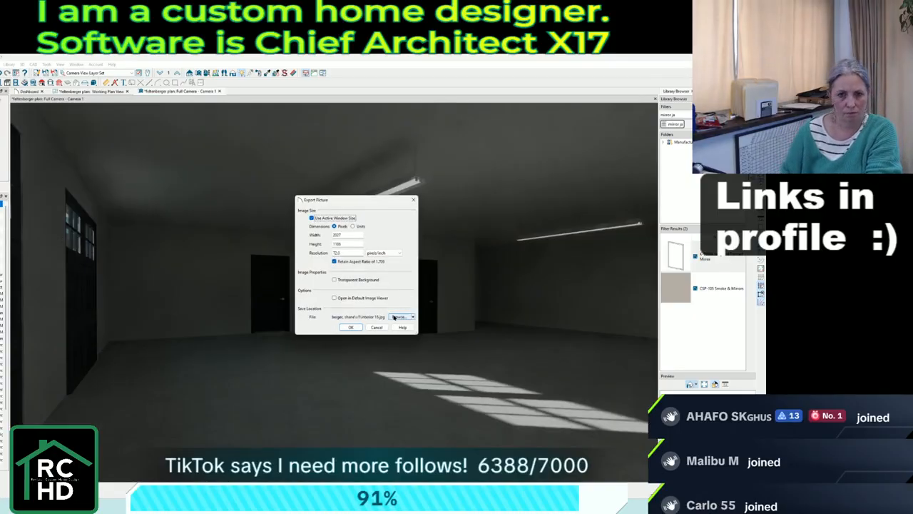
click(350, 327)
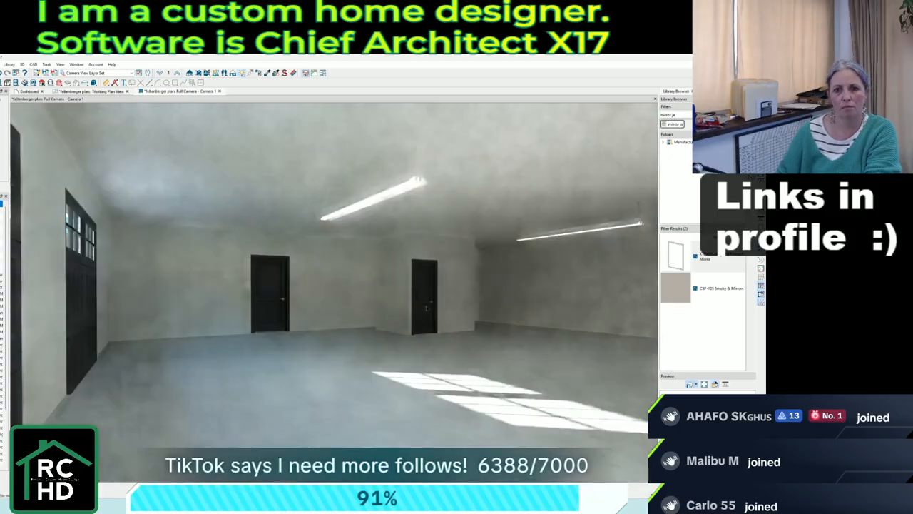
Open the garage bathroom door and move the camera through it to frame the pedestal sink, toilet and corner shower.
right_click(425, 306)
click(469, 440)
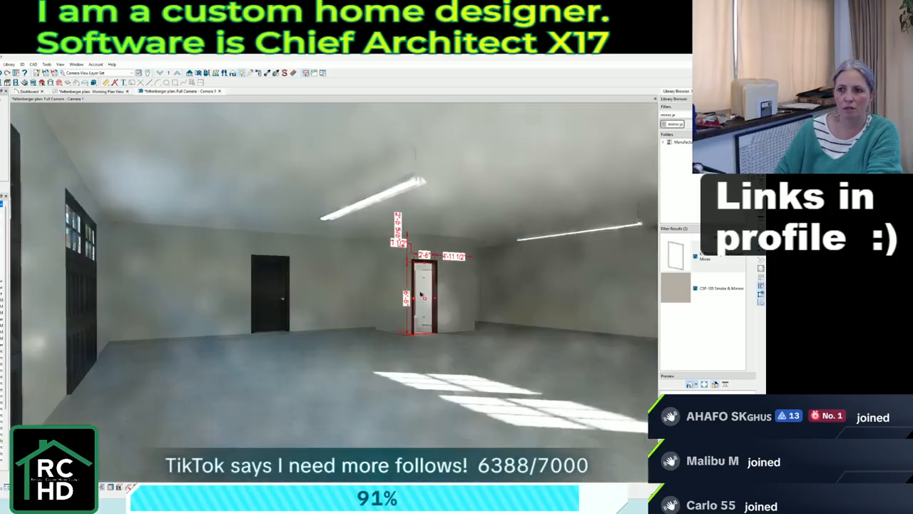
scroll(421, 293, up, 5)
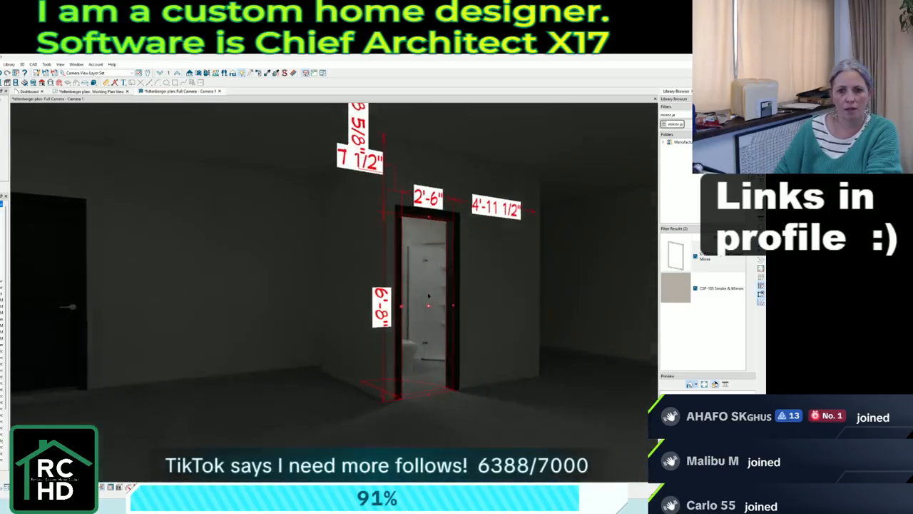
scroll(427, 294, up, 6)
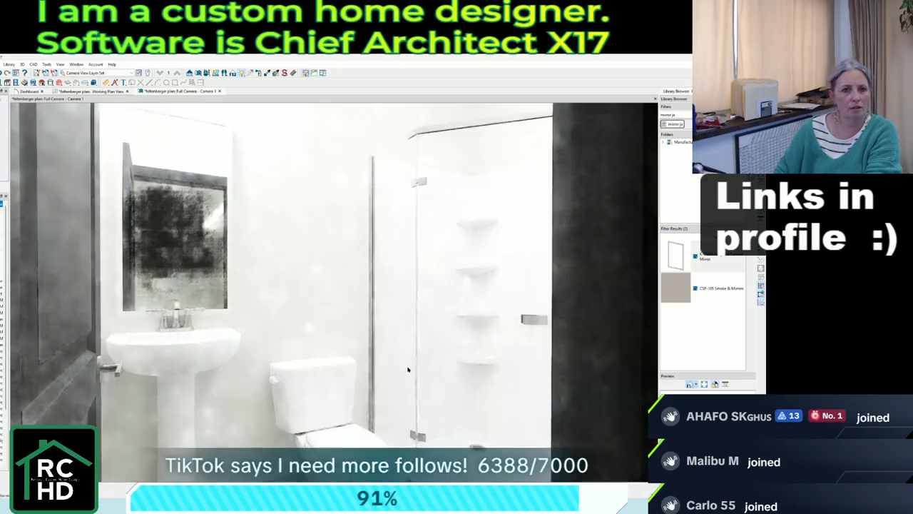
click(408, 369)
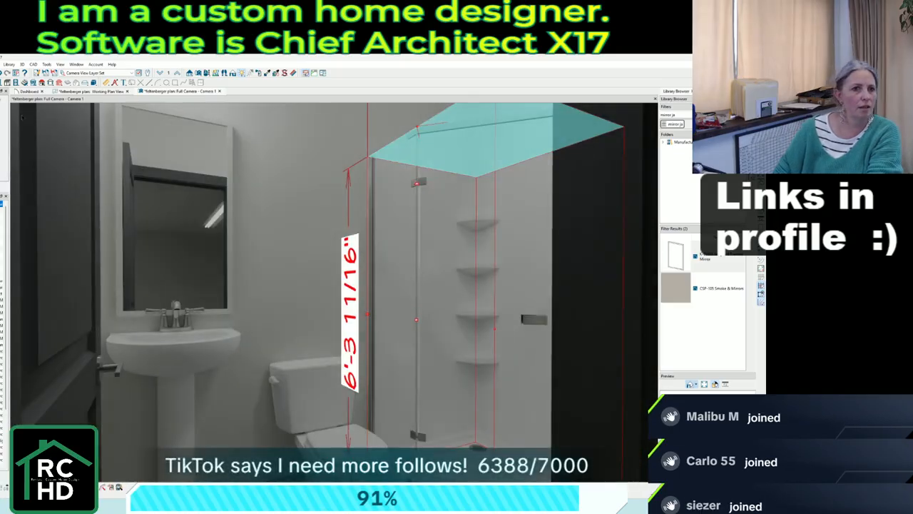
click(1, 65)
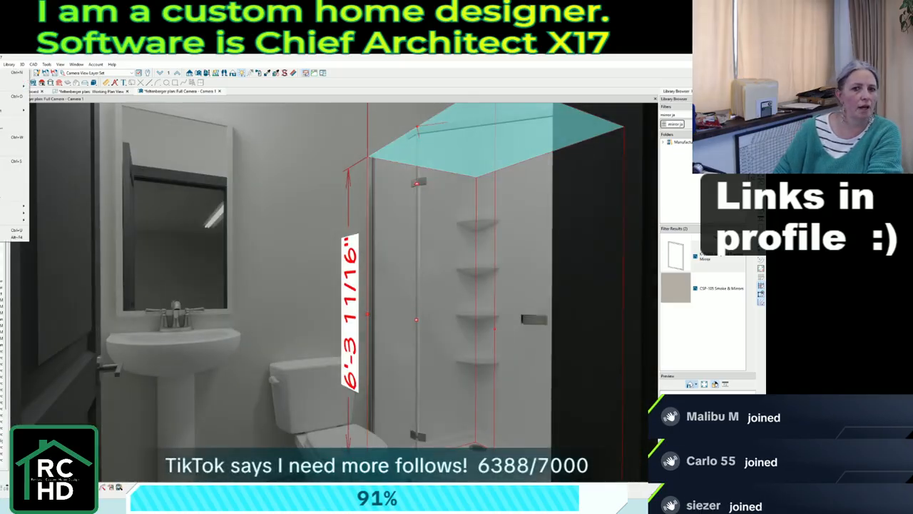
click(232, 223)
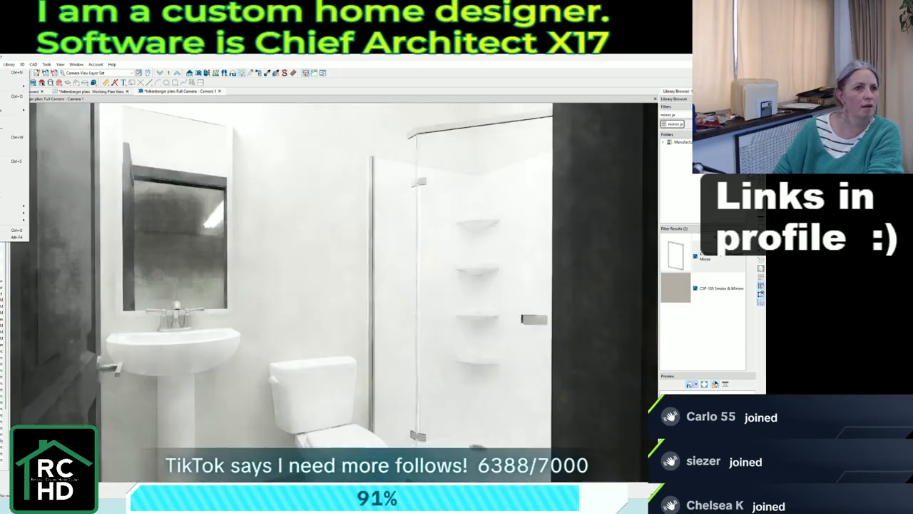
Export the garage bathroom view as the next numbered interior picture.
click(1, 64)
mouse_move(3, 206)
click(63, 238)
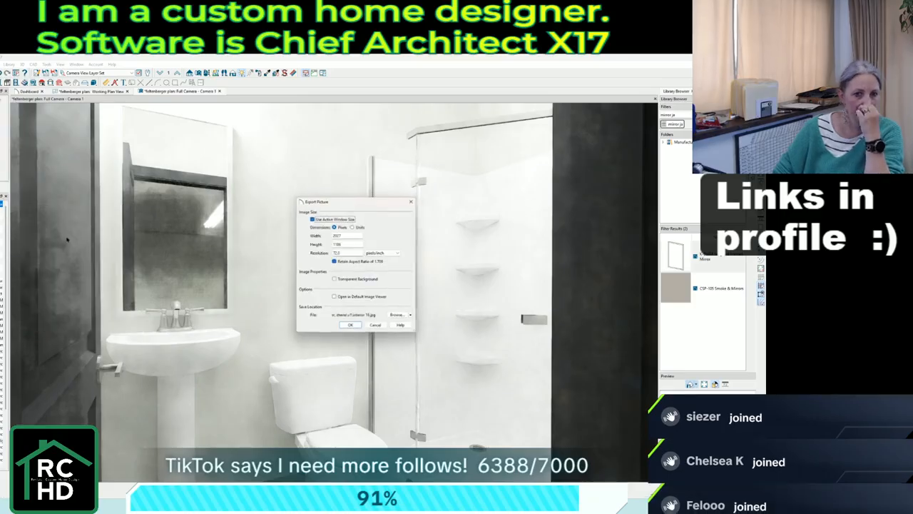
click(396, 317)
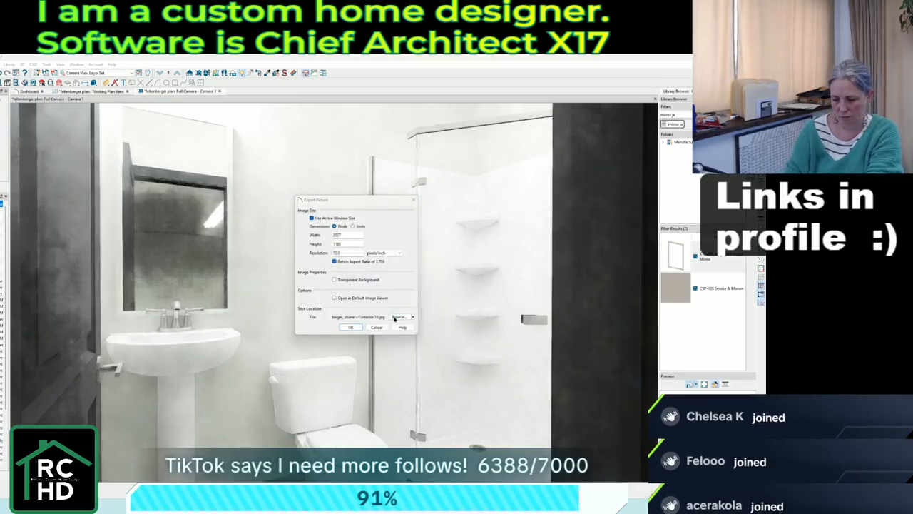
click(351, 327)
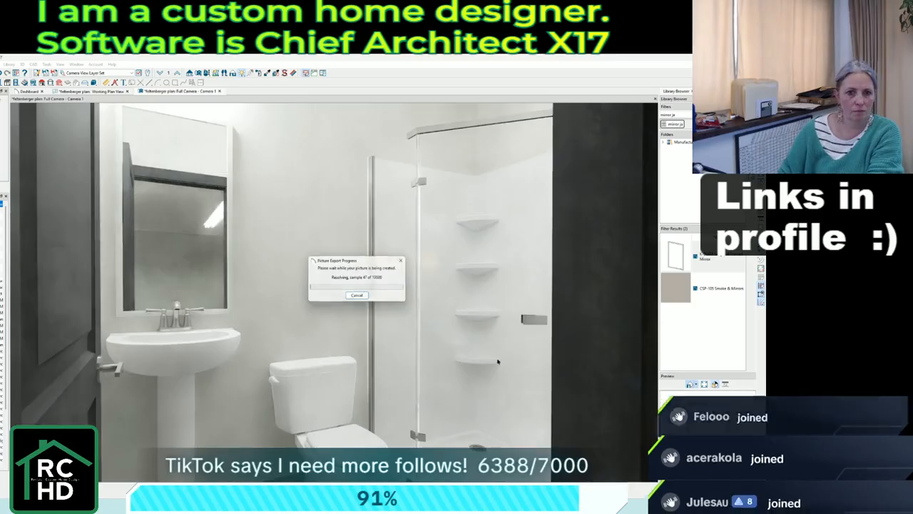
Move the camera outside and frame the whole front of the house with both garage doors and the driveway.
scroll(490, 354, down, 6)
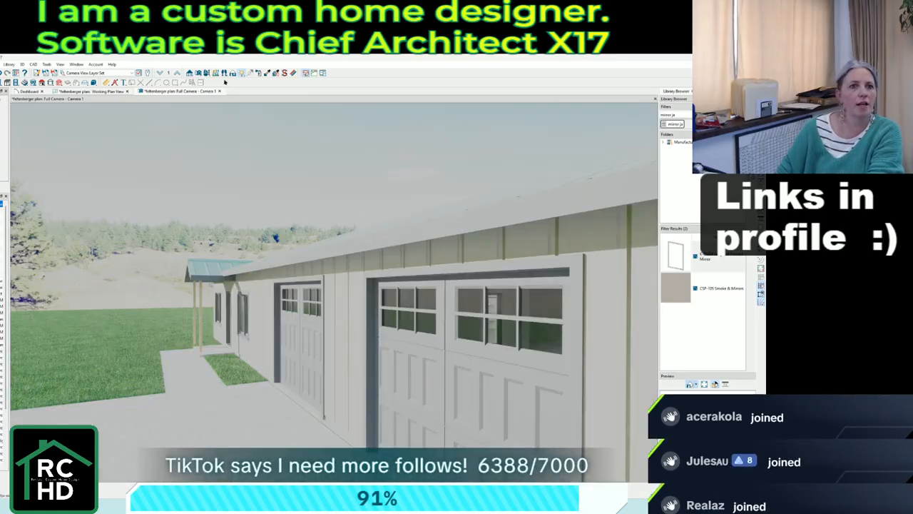
scroll(530, 253, down, 5)
drag(428, 275, 553, 265)
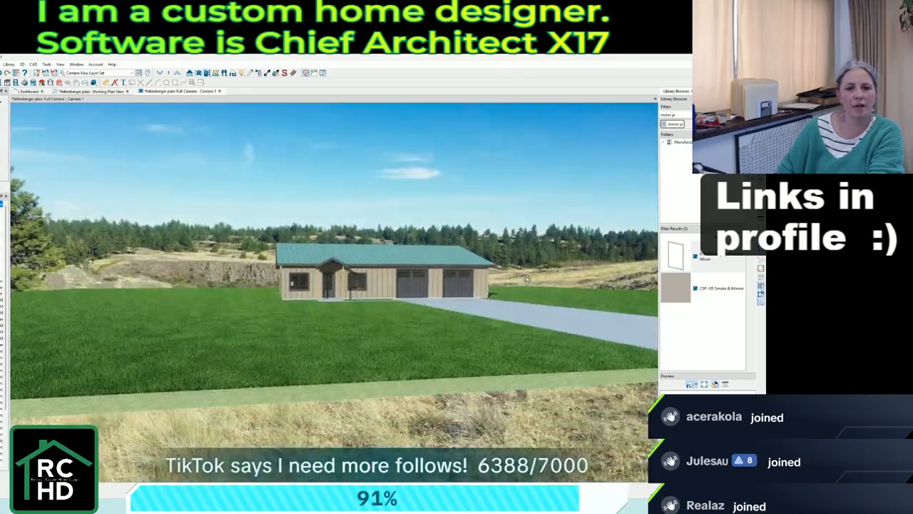
scroll(553, 265, up, 3)
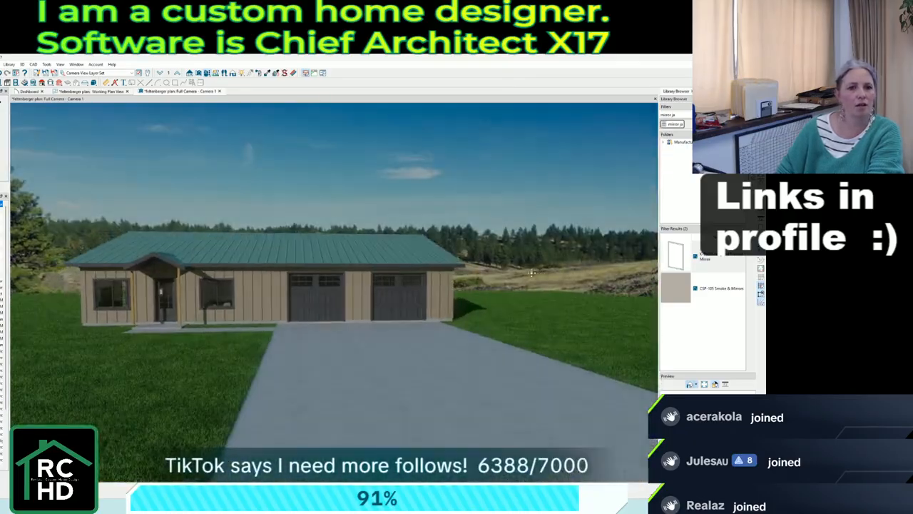
scroll(319, 265, down, 2)
drag(319, 264, 307, 265)
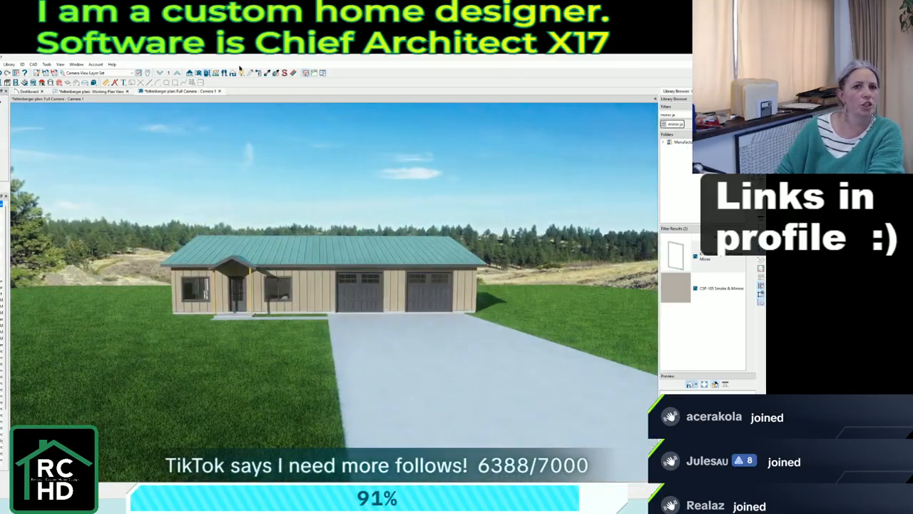
Switch the camera's lighting to the "exterior" light set.
click(242, 72)
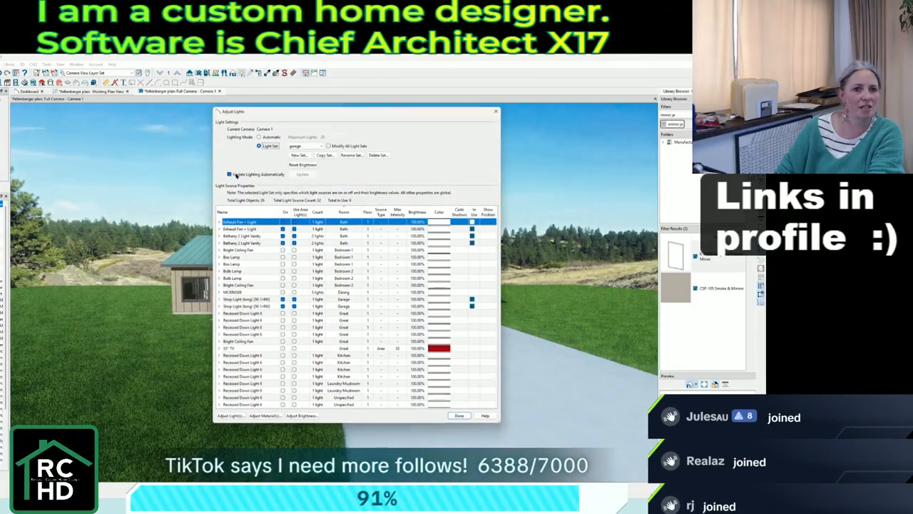
click(306, 148)
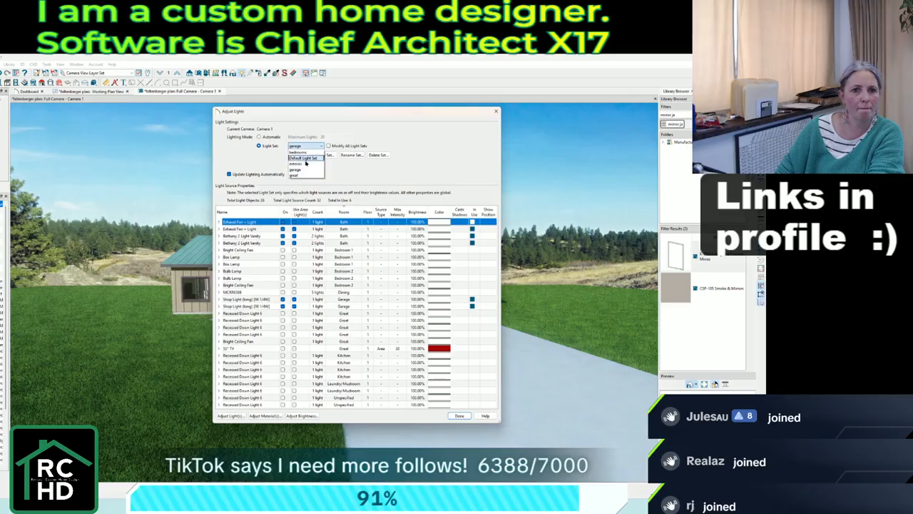
click(296, 163)
click(467, 417)
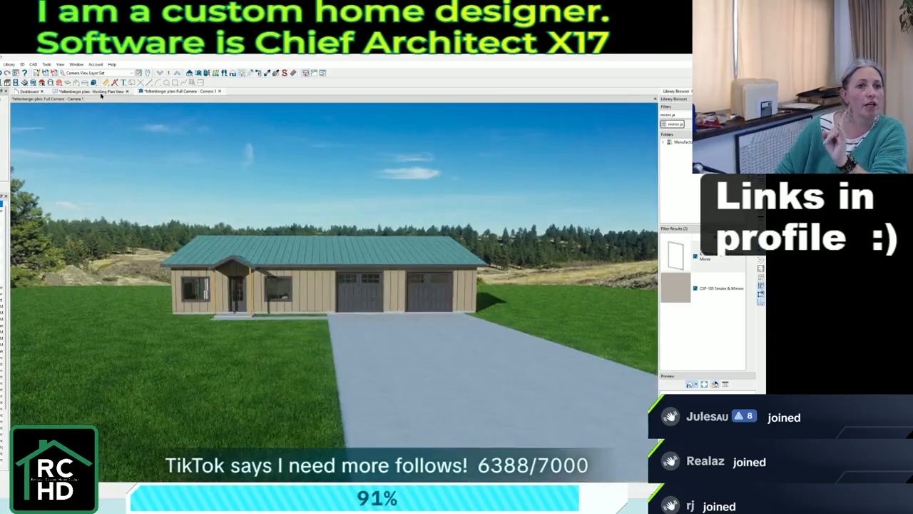
Locate Camera 1 in front of the house in the Working Plan View and save that camera.
click(100, 92)
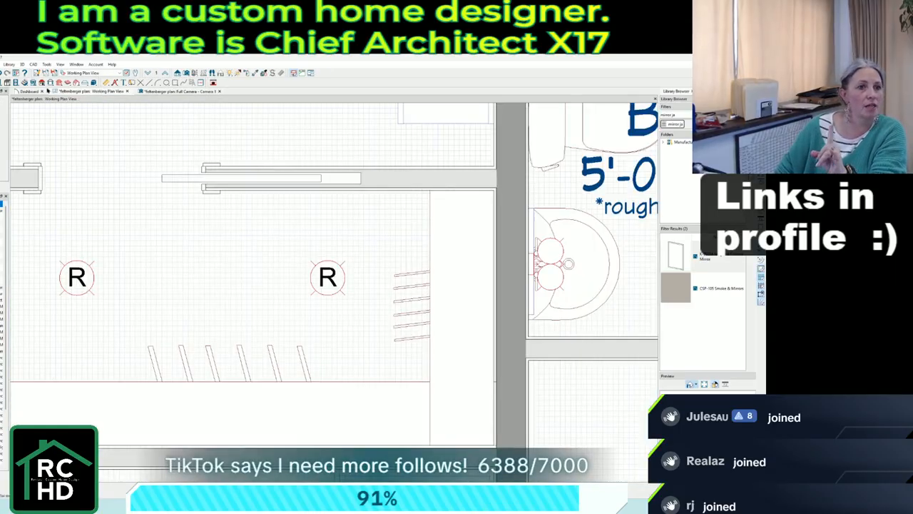
scroll(217, 213, down, 10)
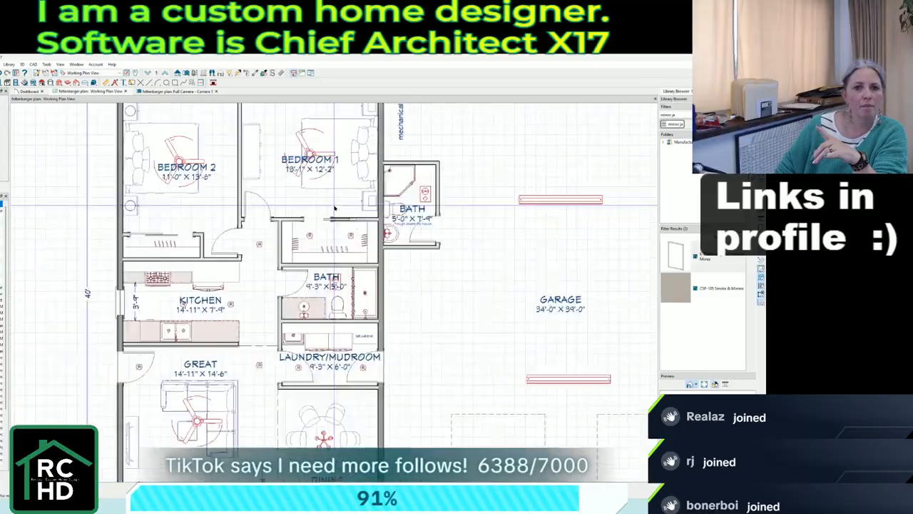
scroll(363, 271, down, 2)
scroll(393, 444, up, 8)
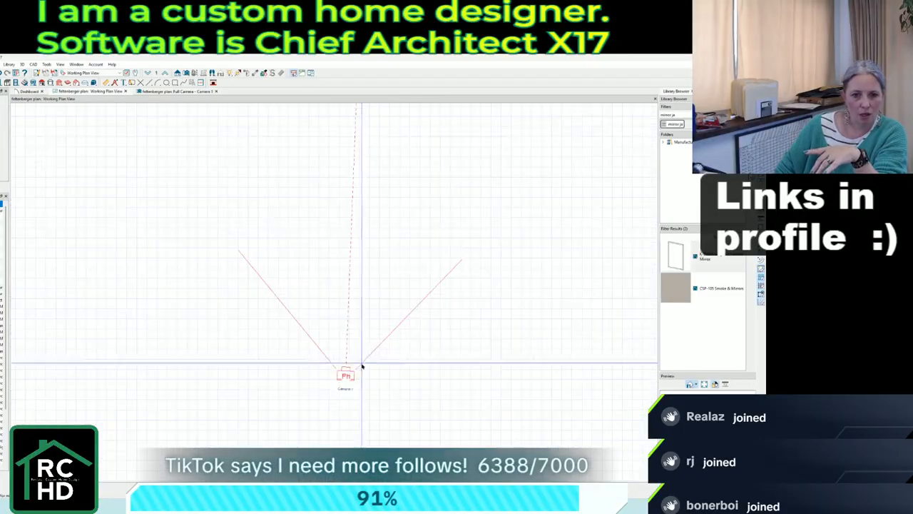
right_click(341, 382)
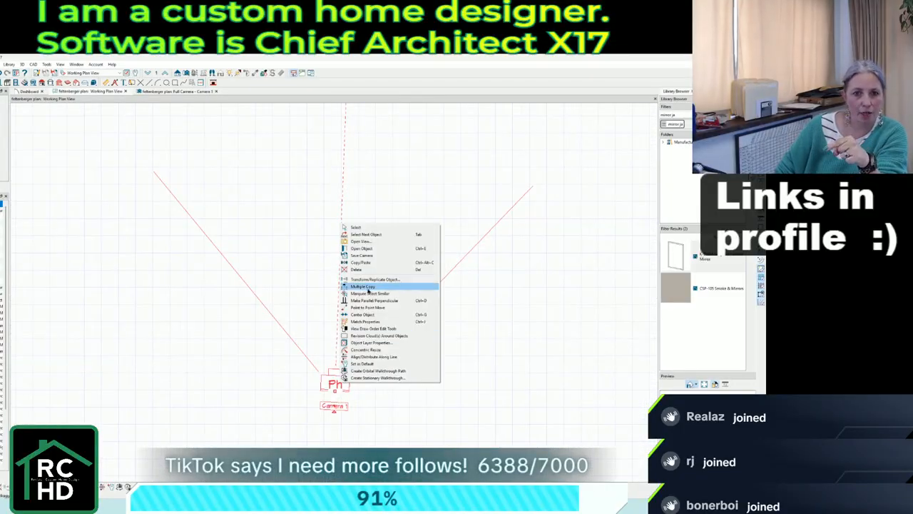
click(366, 257)
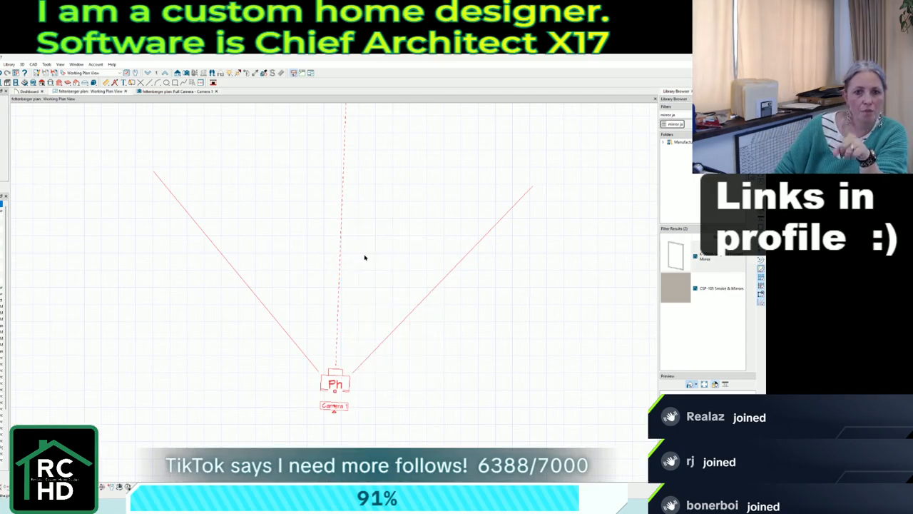
scroll(360, 411, down, 5)
scroll(359, 412, down, 3)
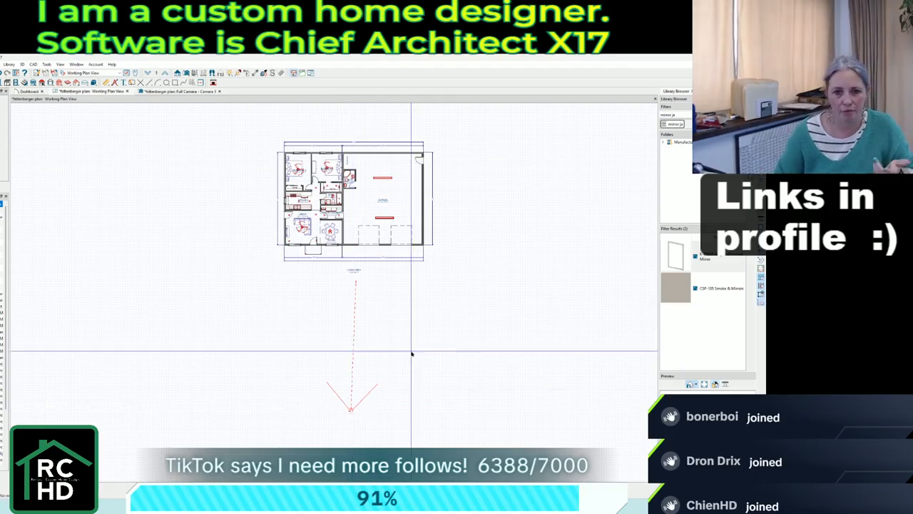
Frame the whole floor plan with its exterior dimensions in the Working Plan View and save the plan.
scroll(357, 150, up, 5)
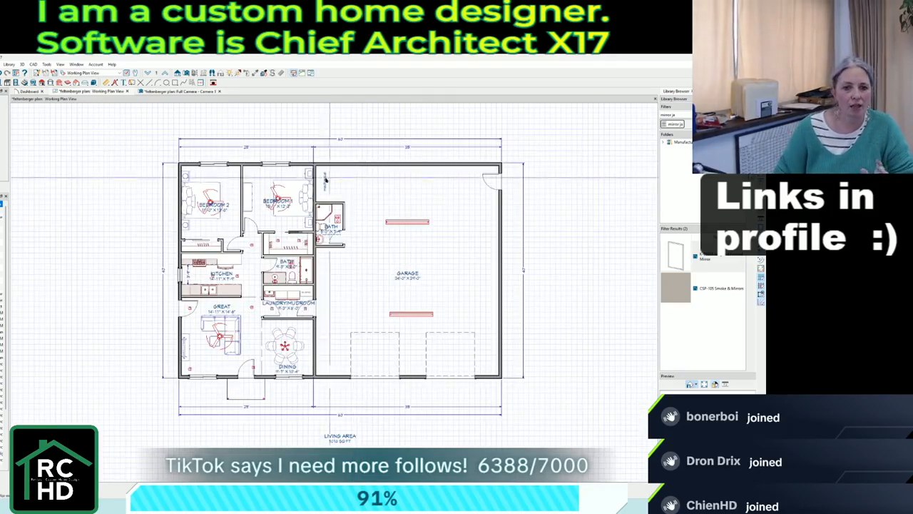
scroll(329, 266, up, 1)
scroll(329, 264, up, 1)
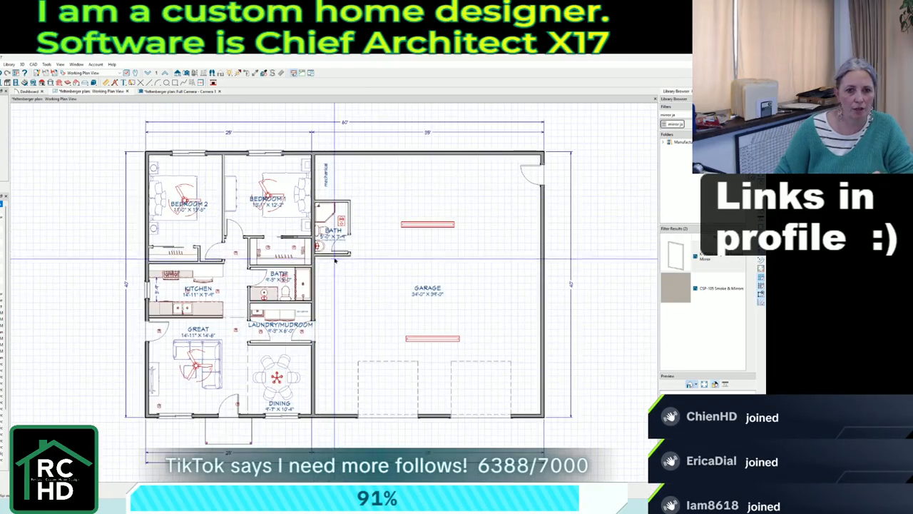
scroll(337, 180, down, 1)
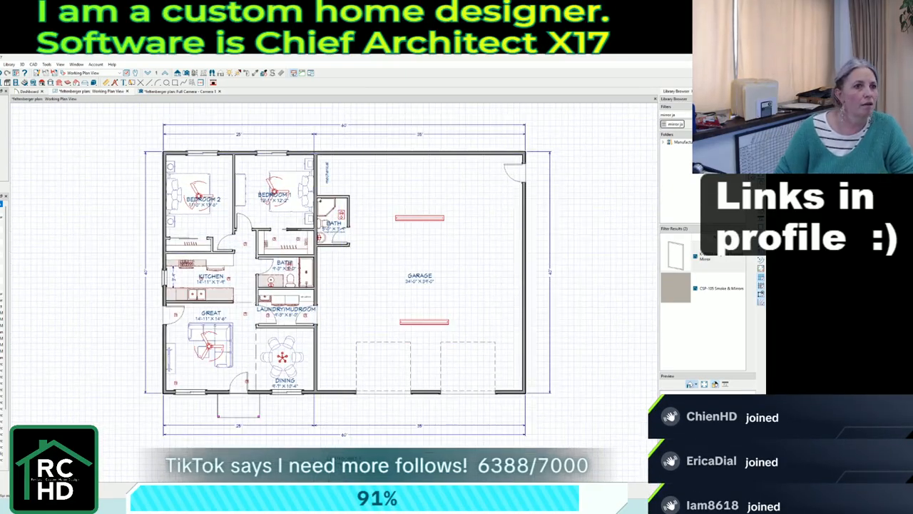
key(ctrl+s)
Export the framed floor plan view as a JPG picture.
click(0, 65)
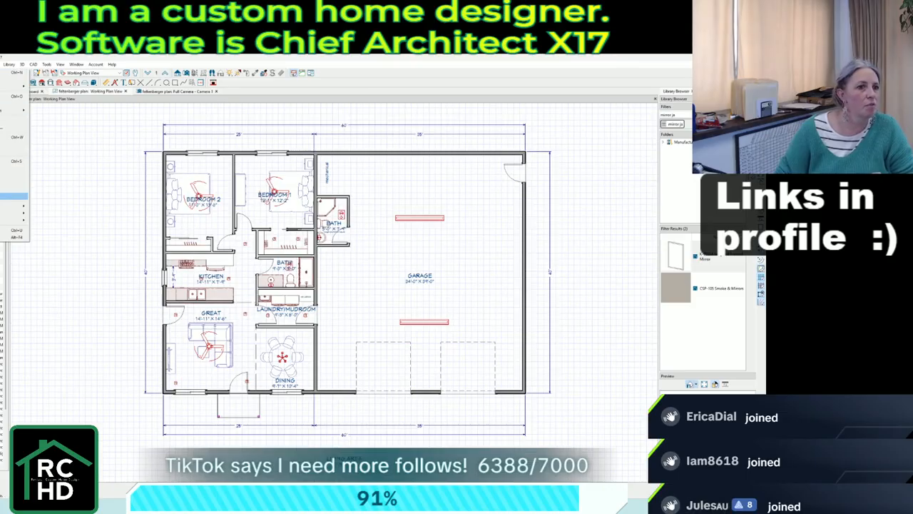
mouse_move(22, 207)
click(72, 242)
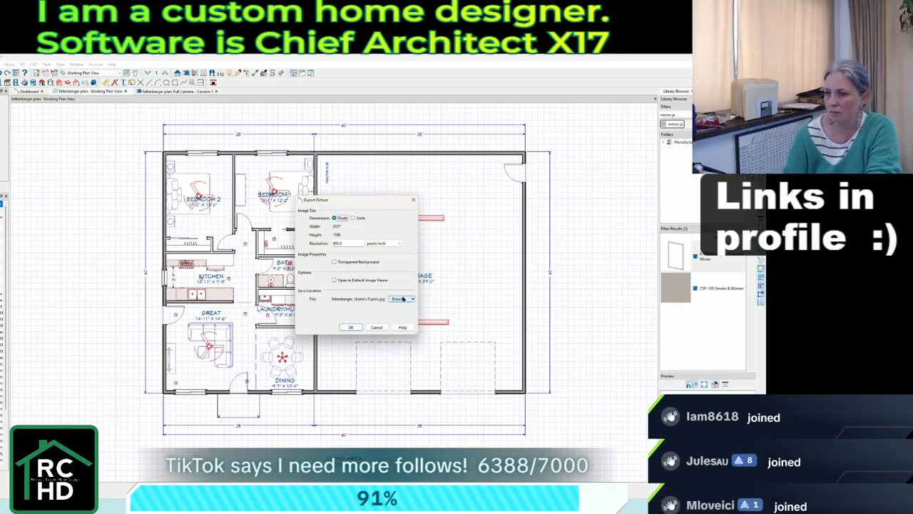
click(344, 327)
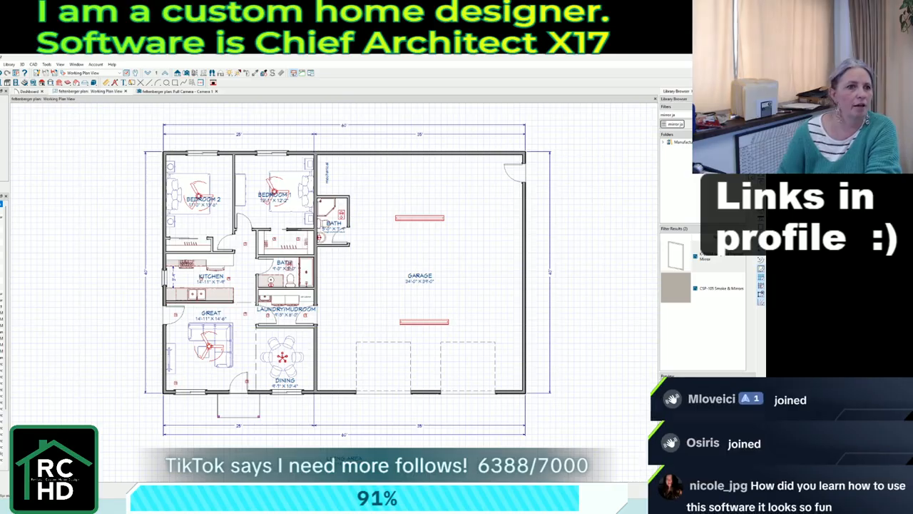
Export the current floor plan view as a landscape PDF, fitted to the paper at 130%.
click(8, 64)
mouse_move(21, 206)
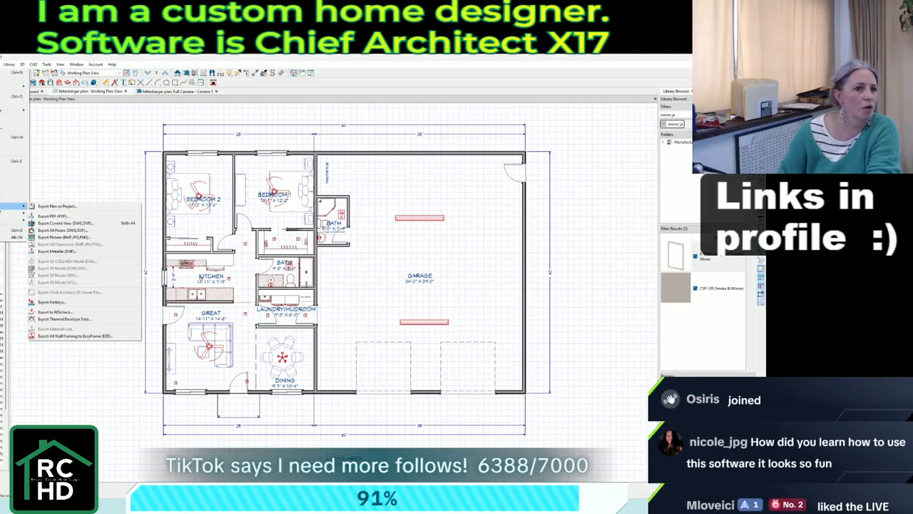
click(57, 216)
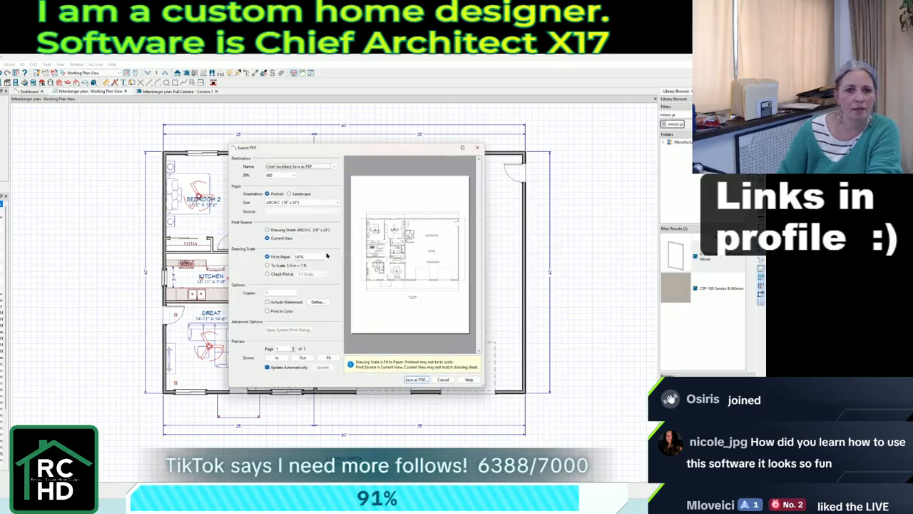
click(289, 194)
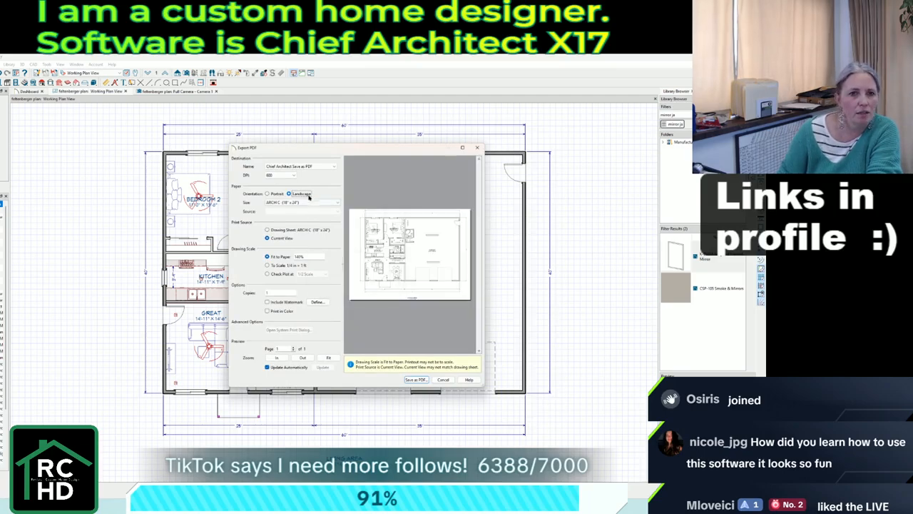
text(120)
key(Tab)
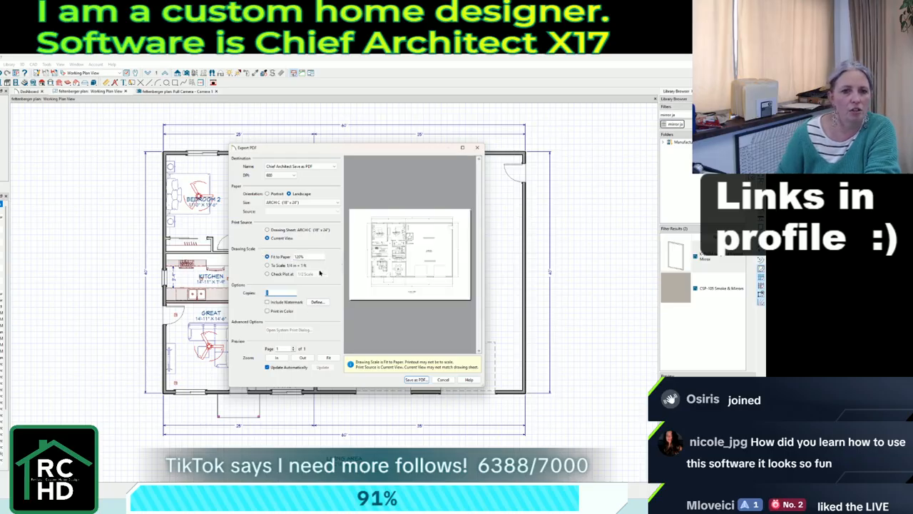
text(130)
key(Tab)
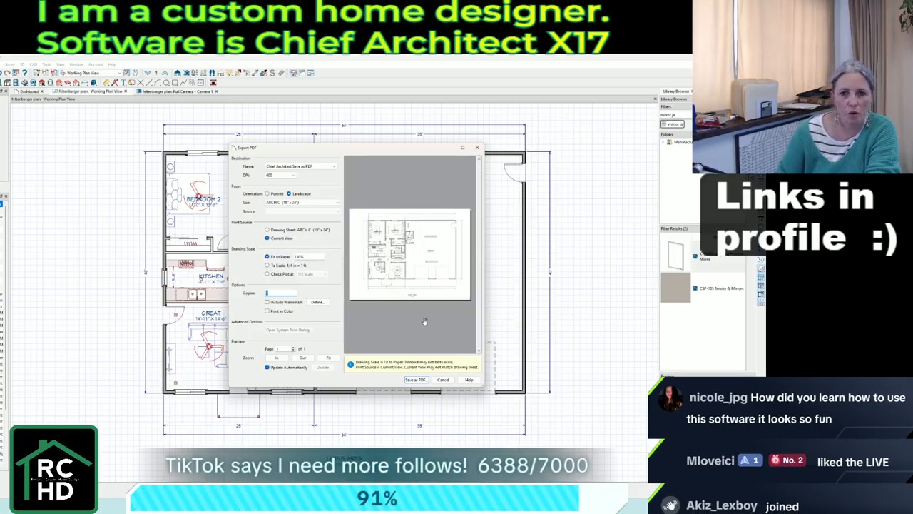
click(416, 379)
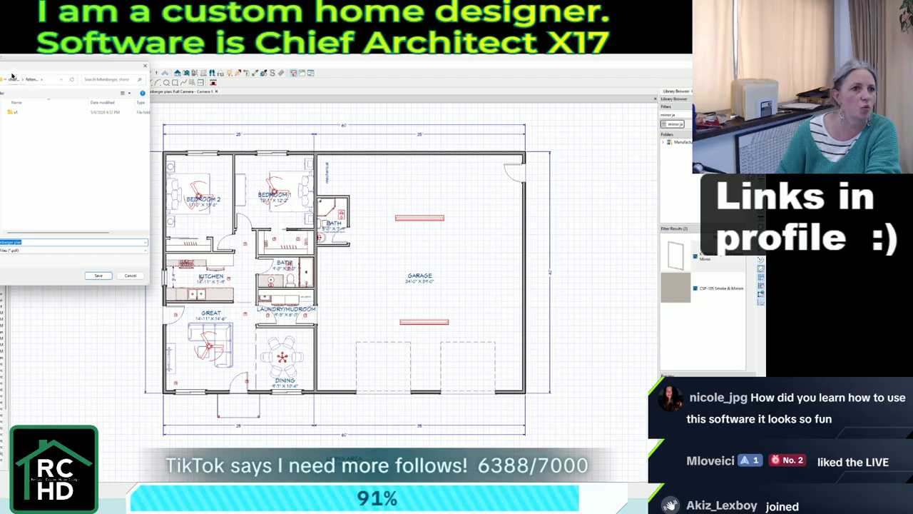
drag(10, 68, 856, 274)
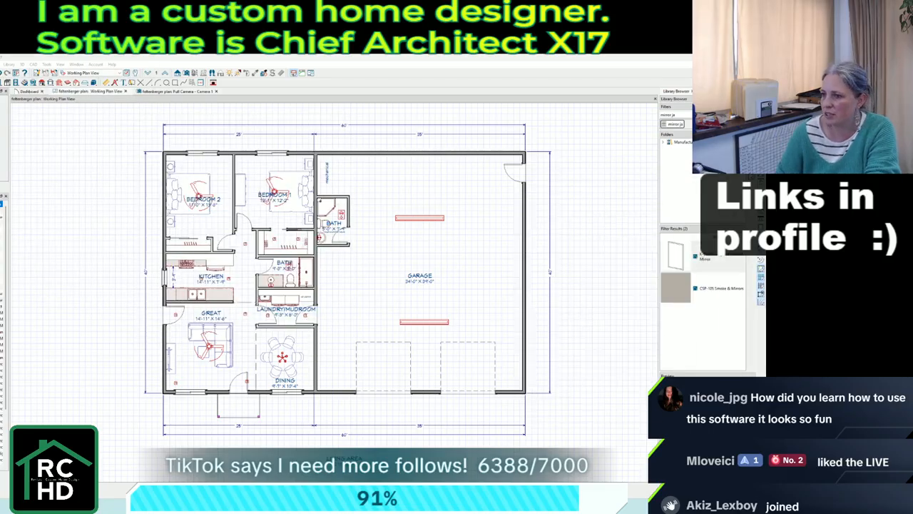